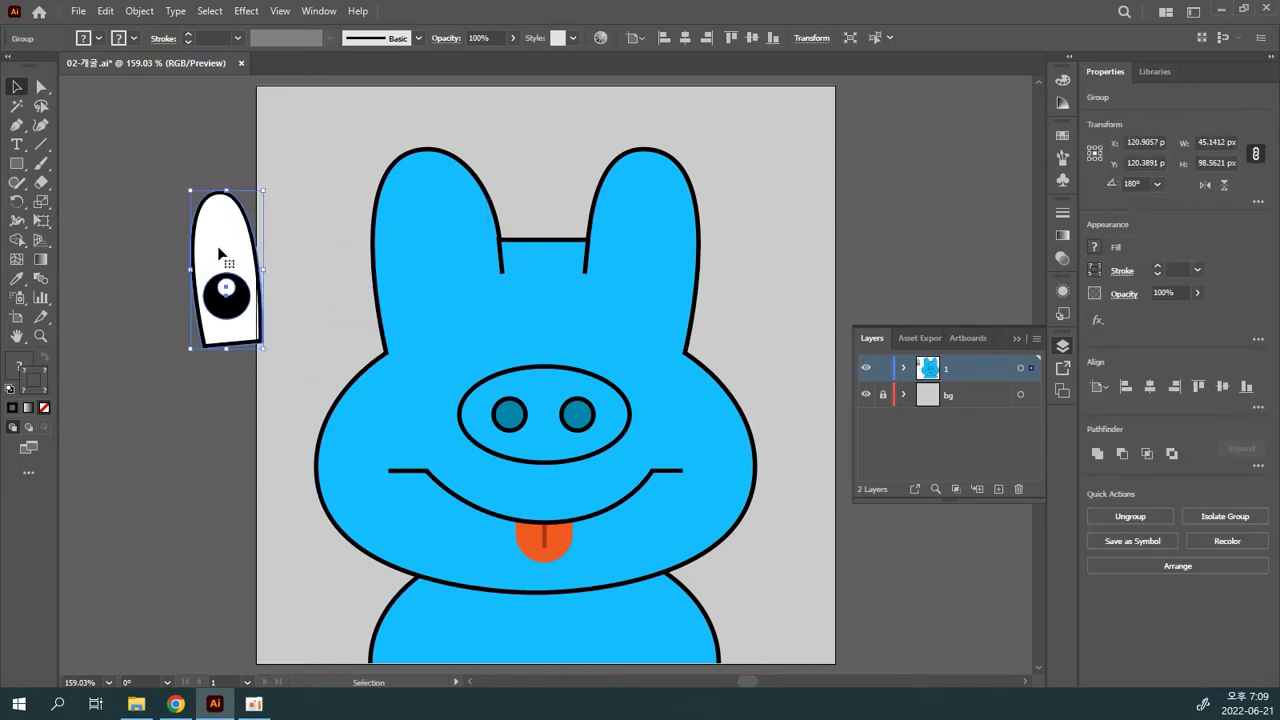
- Undo the last move of the eye and select the snout group with its nostrils
key("ctrl+z")
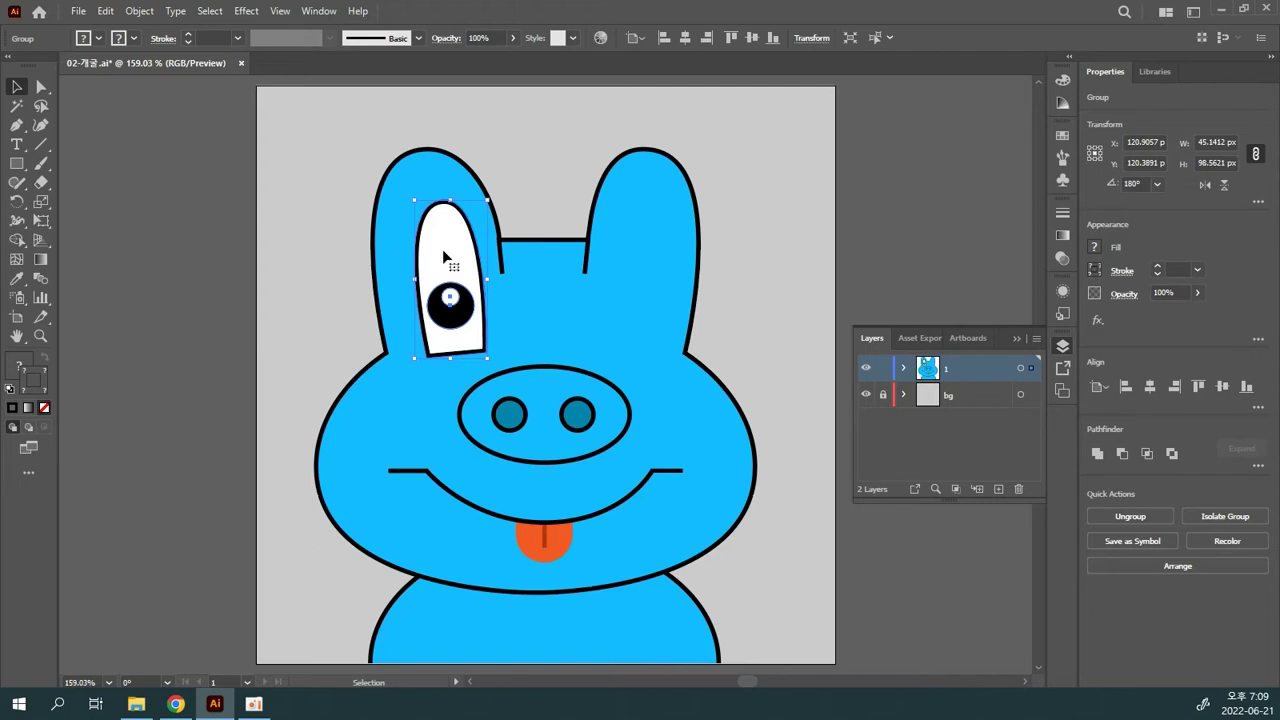
key("ctrl")
left_click(509, 414)
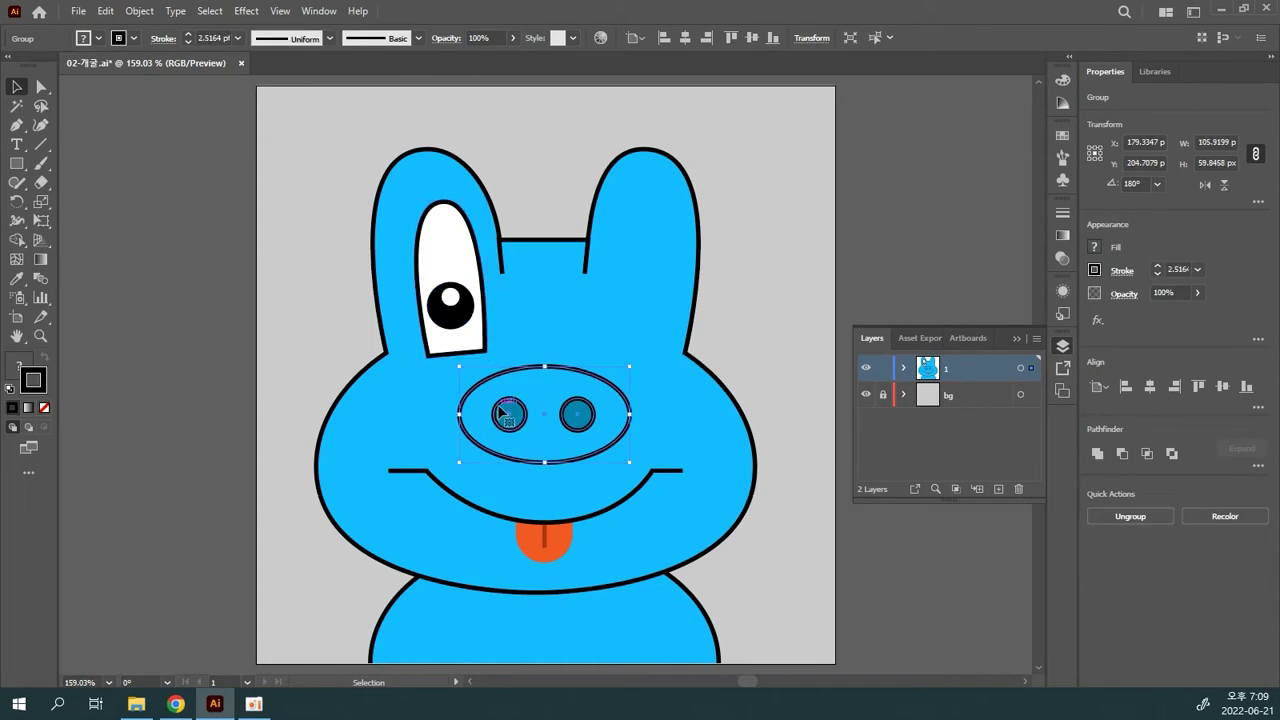
- Isolate the eye group, group the pupil with its white highlight, and move them onto the eye white's inner edge
left_click(224, 243)
left_click(457, 305)
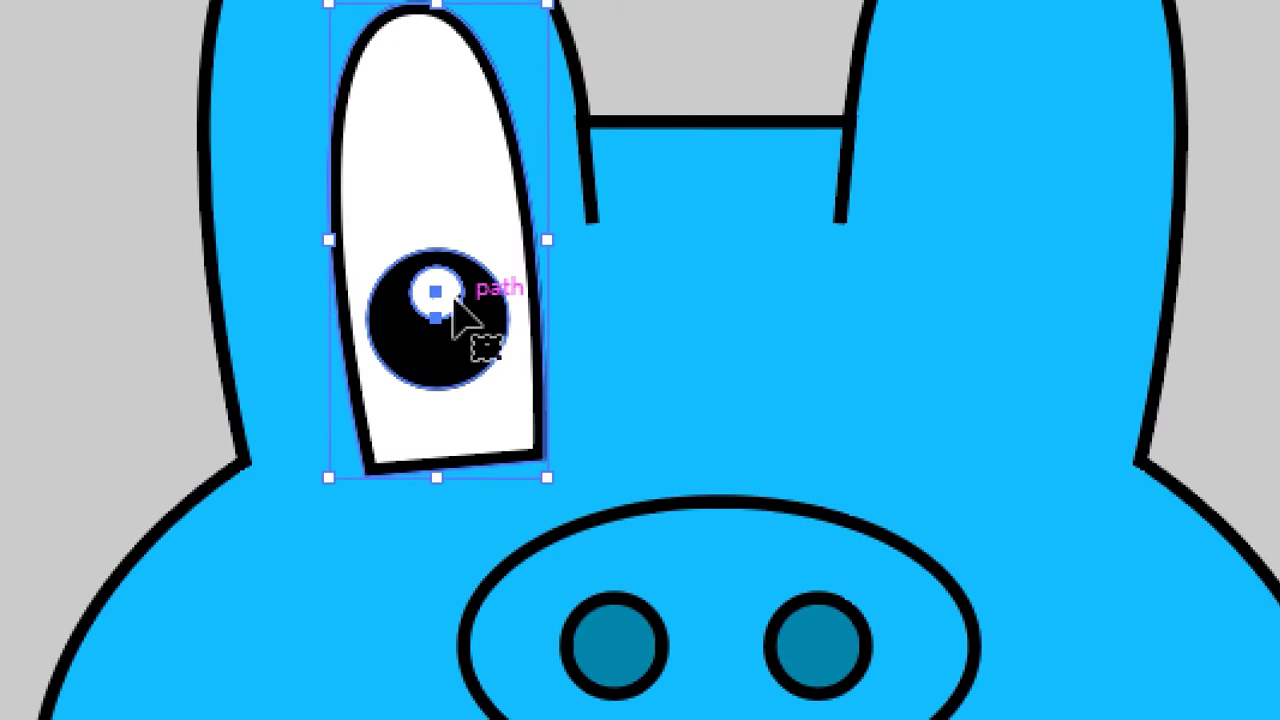
double_click(462, 296)
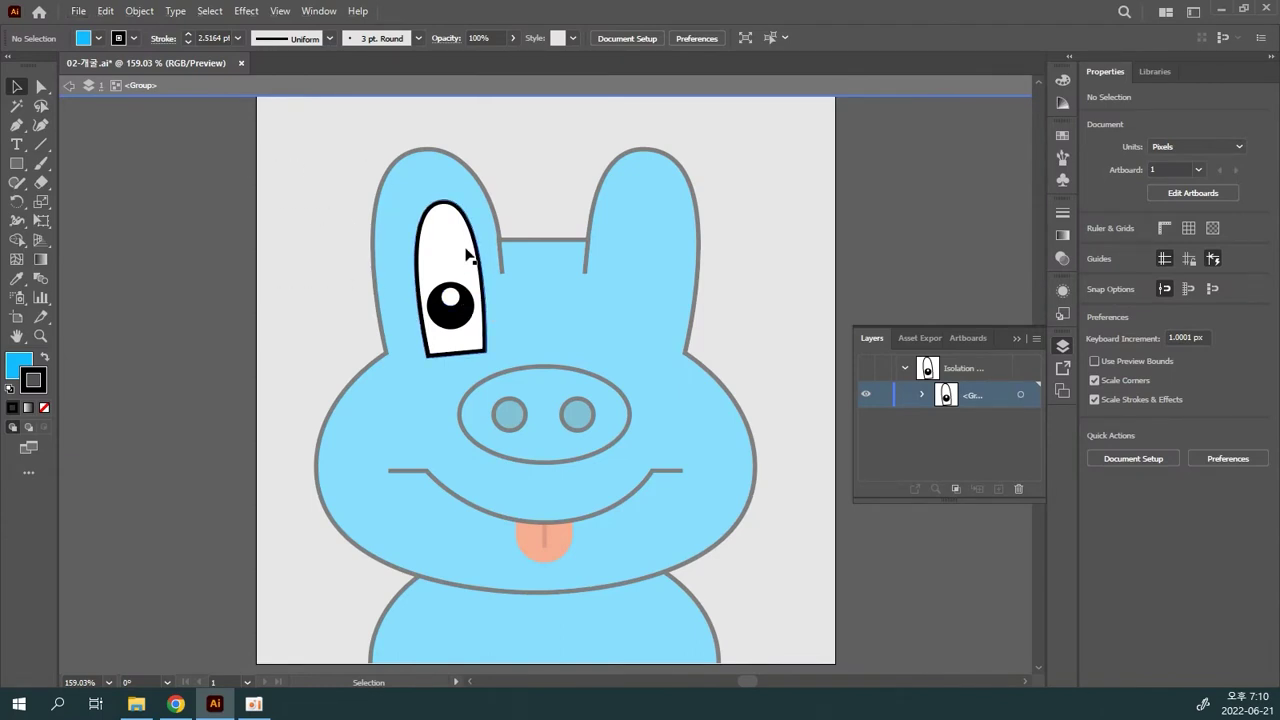
left_click(466, 256)
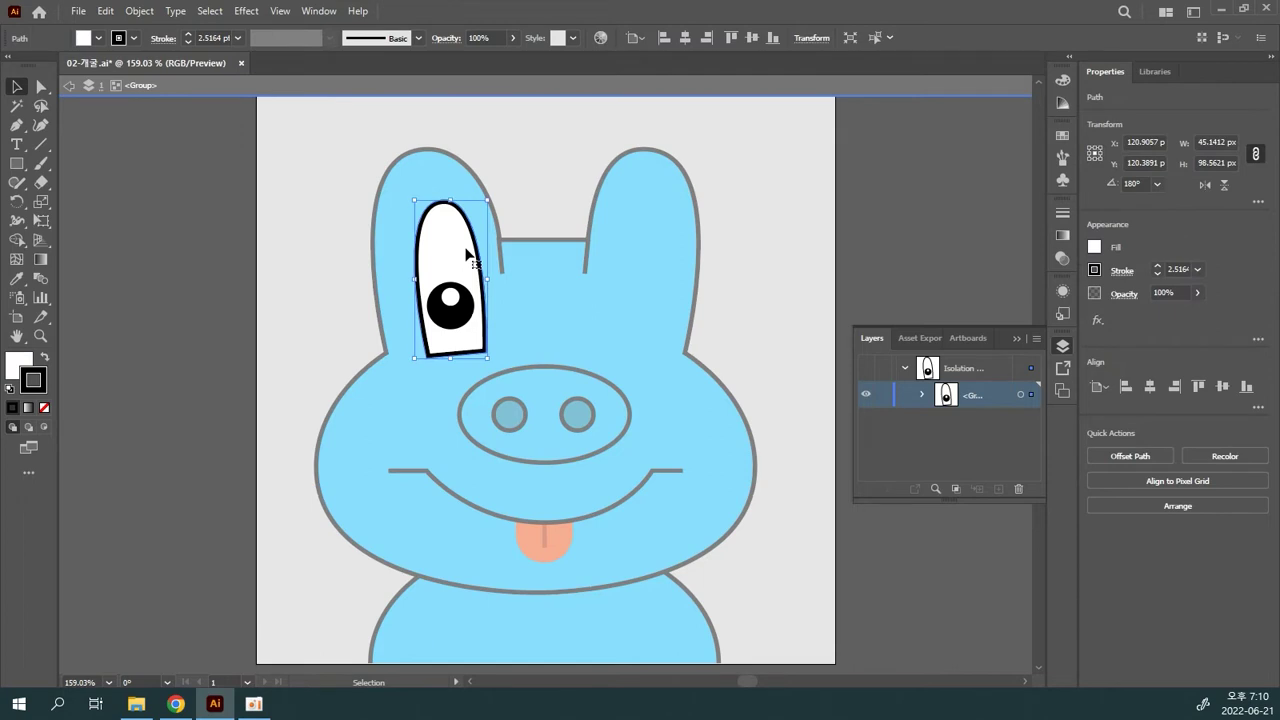
left_click(452, 300)
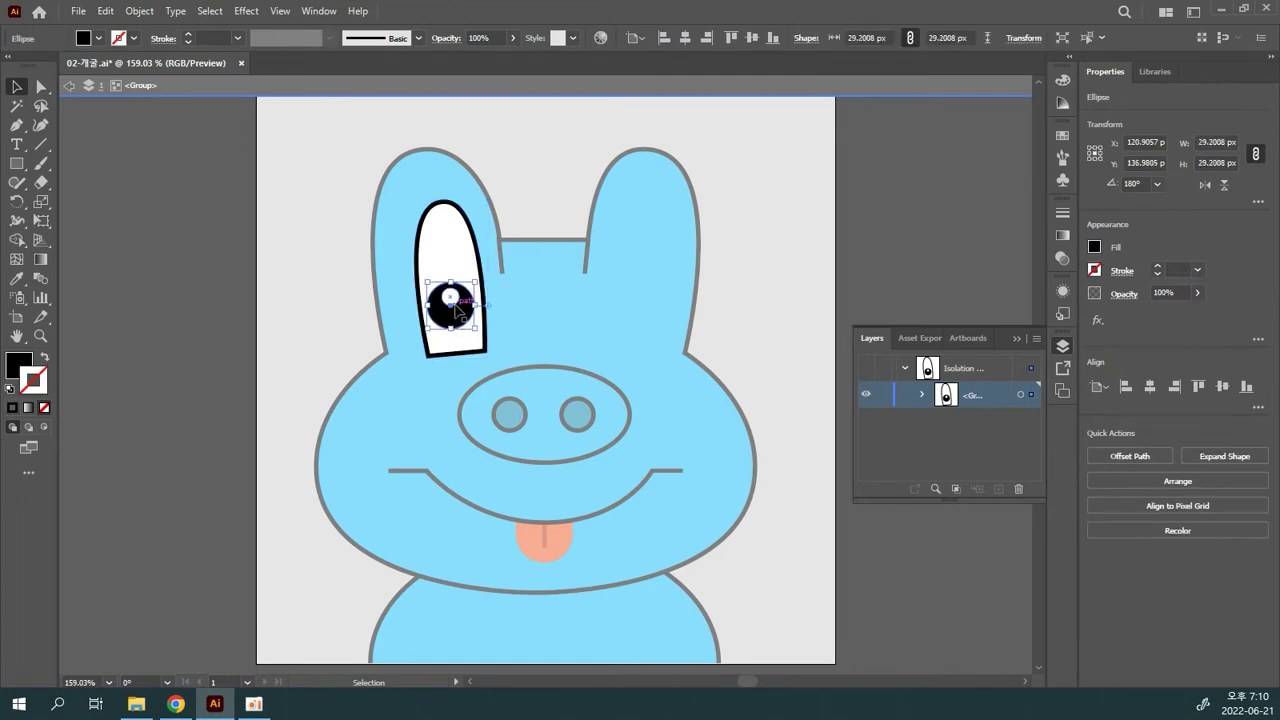
left_click(450, 297, "shift")
left_click_drag(457, 313, 492, 300)
left_click(561, 275)
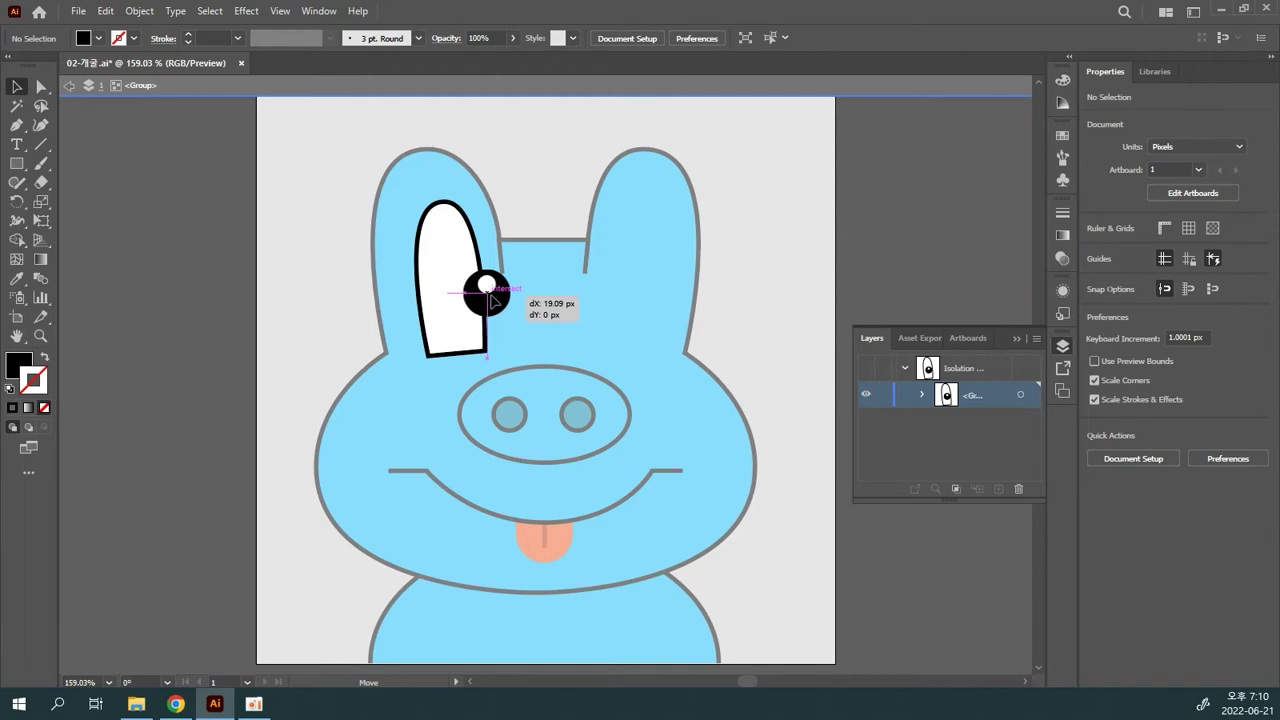
- Move the pupil and highlight back inside the eye white near its inner edge and exit isolation mode
left_click_drag(492, 300, 490, 298)
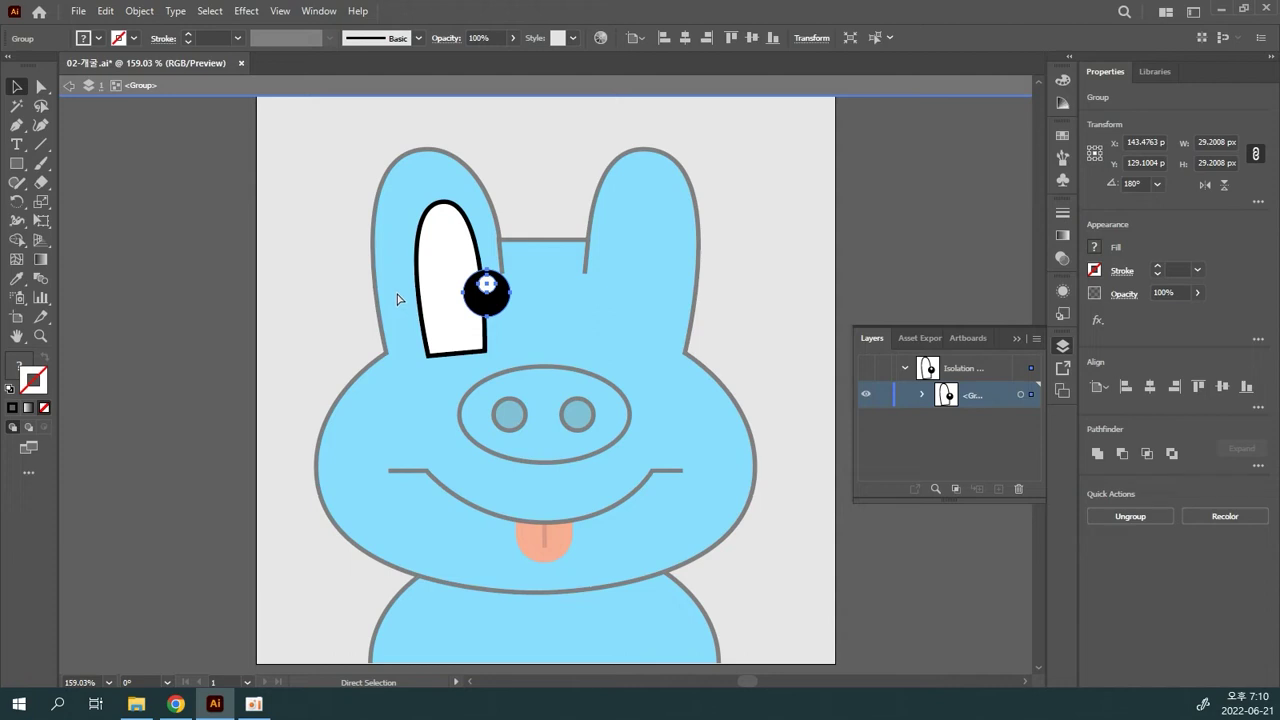
key("v")
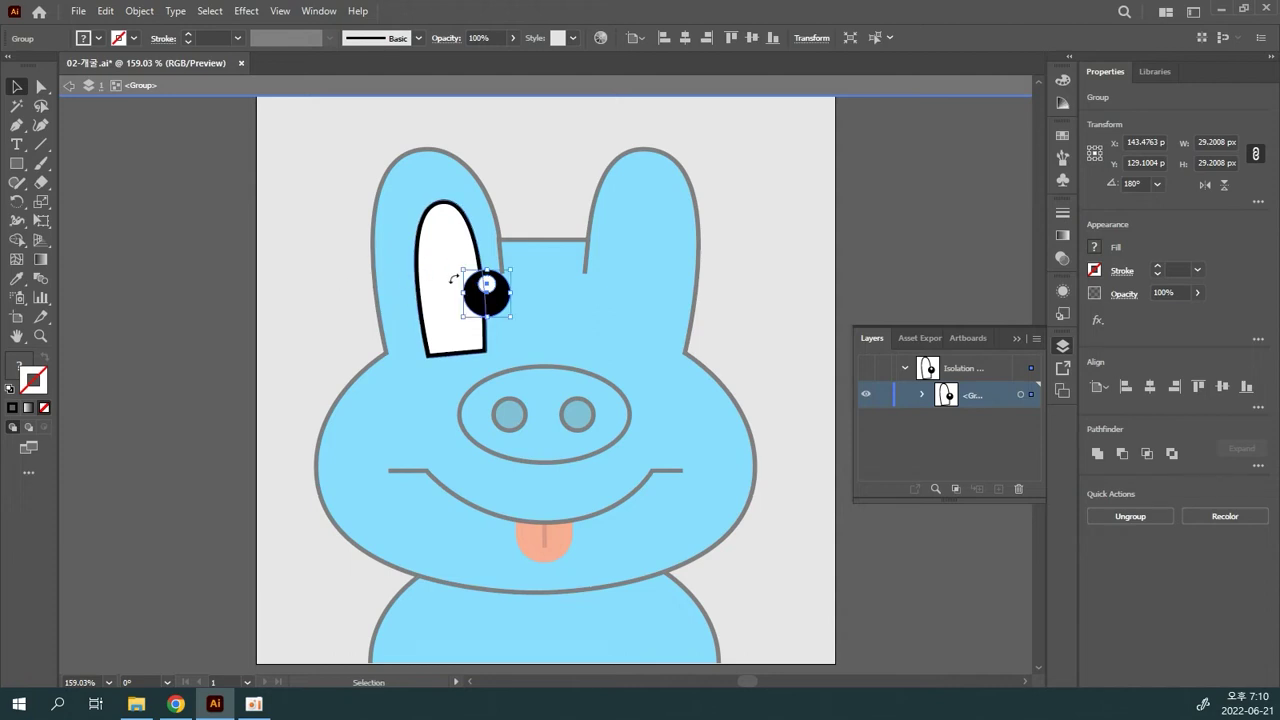
left_click_drag(486, 290, 459, 290)
double_click(303, 286)
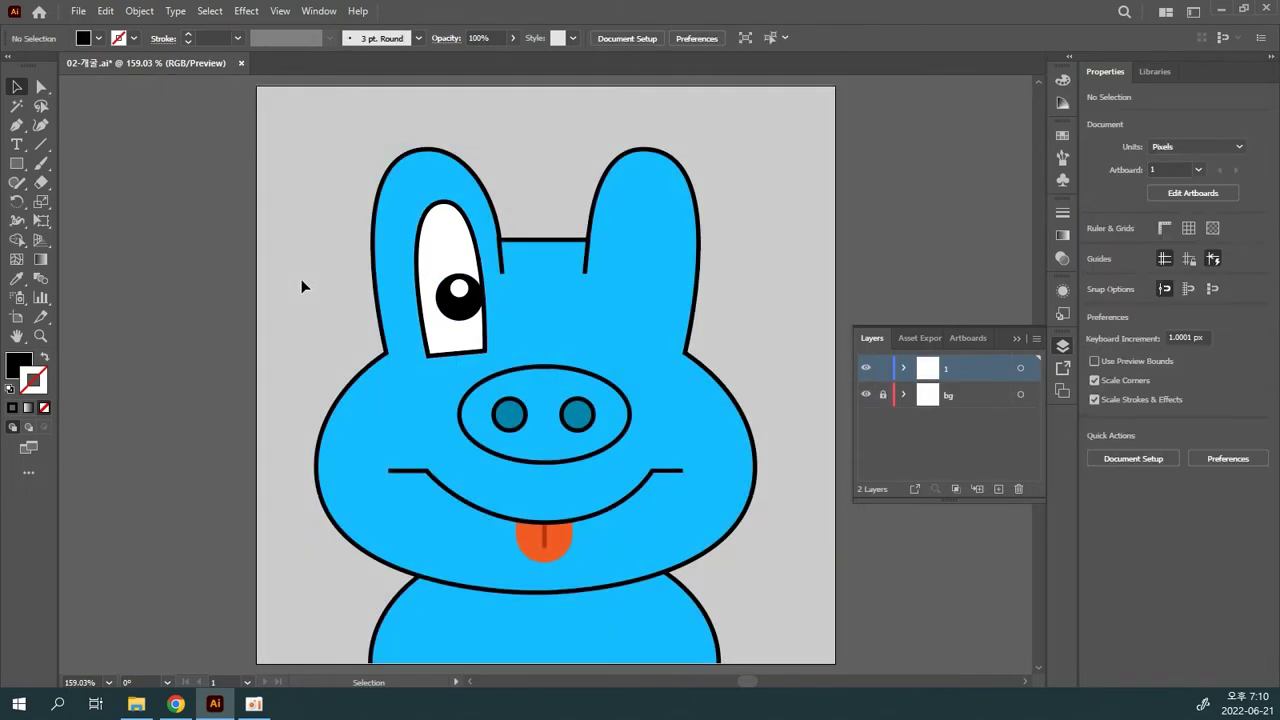
- Try moving the whole eye off the face, undo it, and reposition the pupil near the eye white's top in isolation mode
left_click_drag(420, 250, 240, 250)
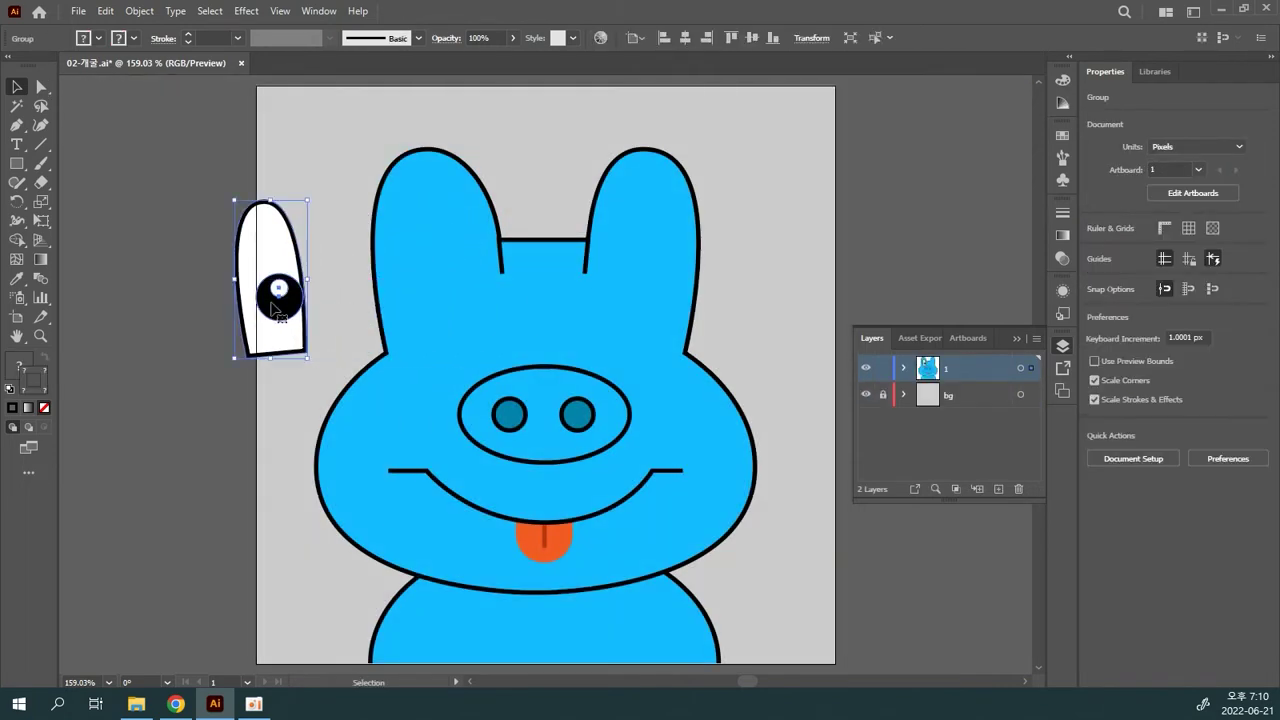
key("ctrl+z")
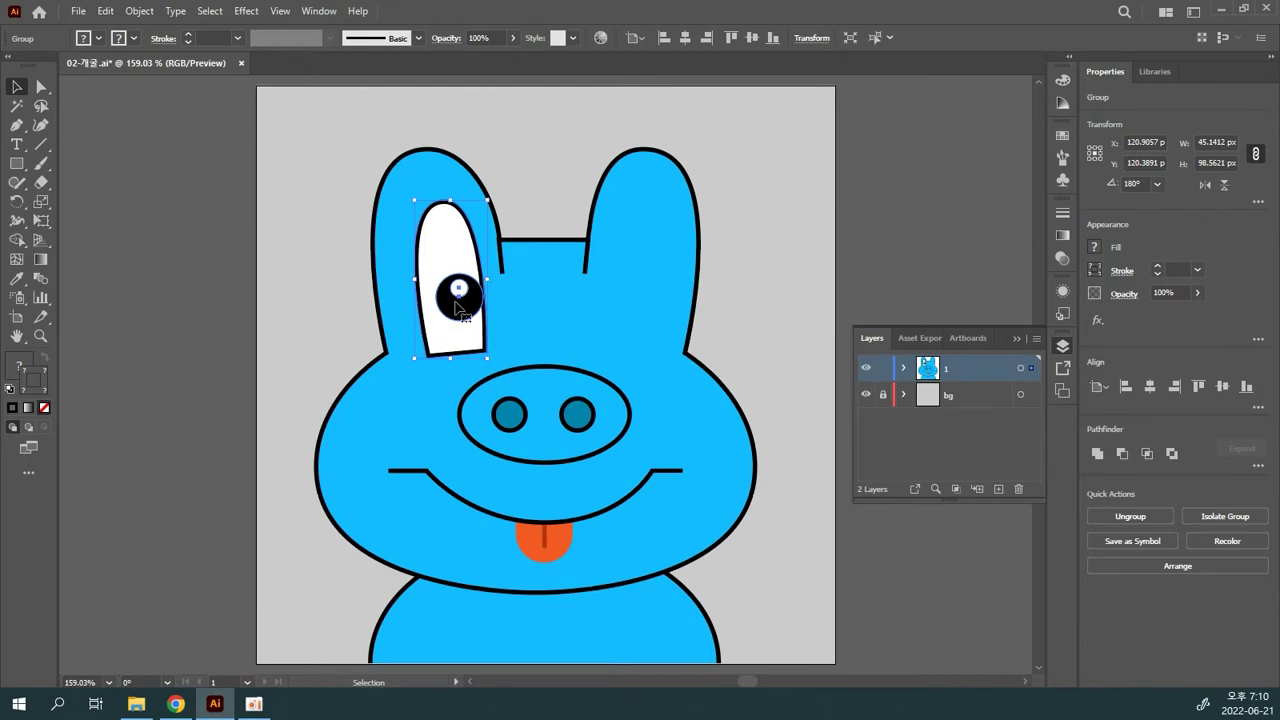
double_click(456, 303)
left_click_drag(456, 303, 443, 252)
double_click(348, 263)
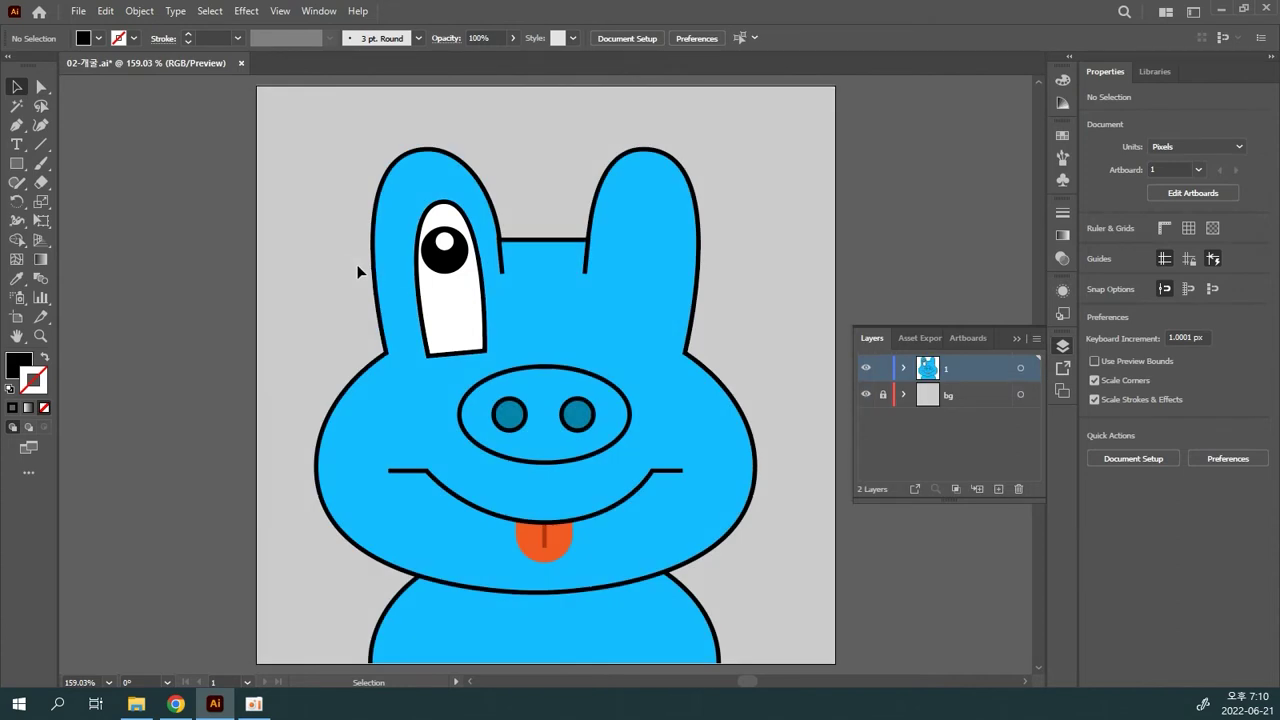
- Isolate the eye group, isolate its white path on a deeper level, and return to the full artwork
double_click(452, 268)
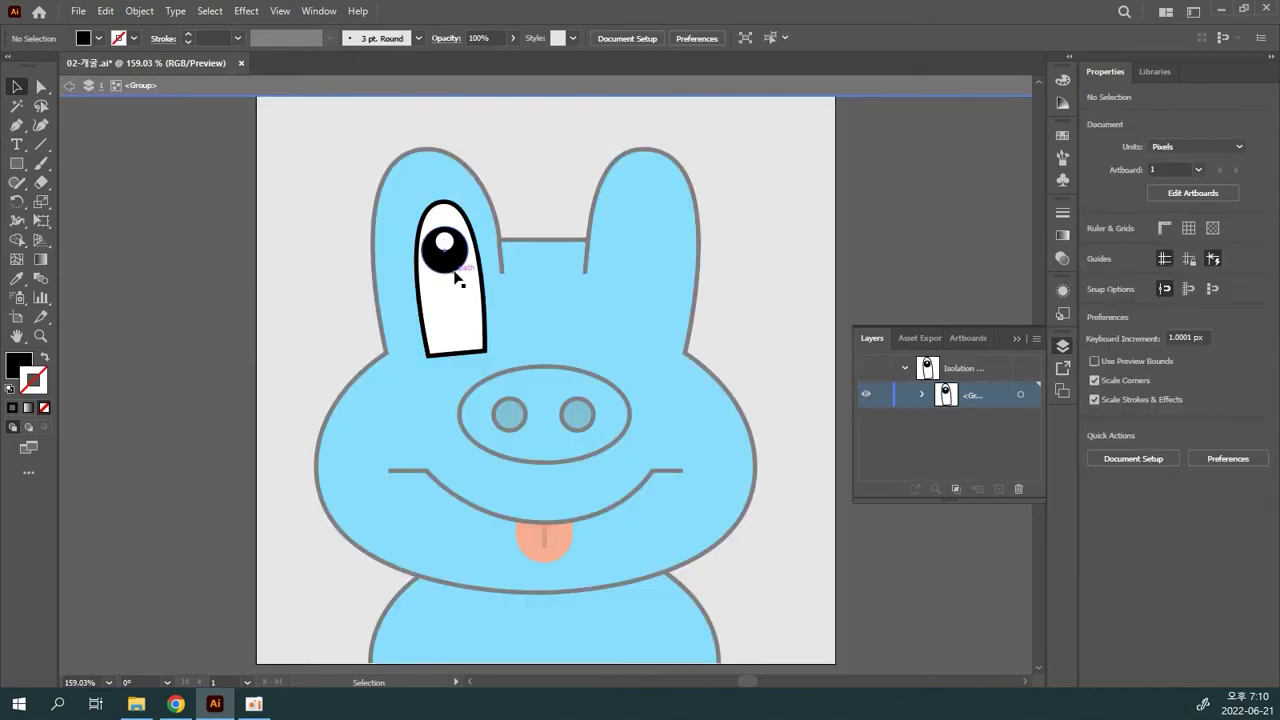
left_click(463, 298)
double_click(463, 298)
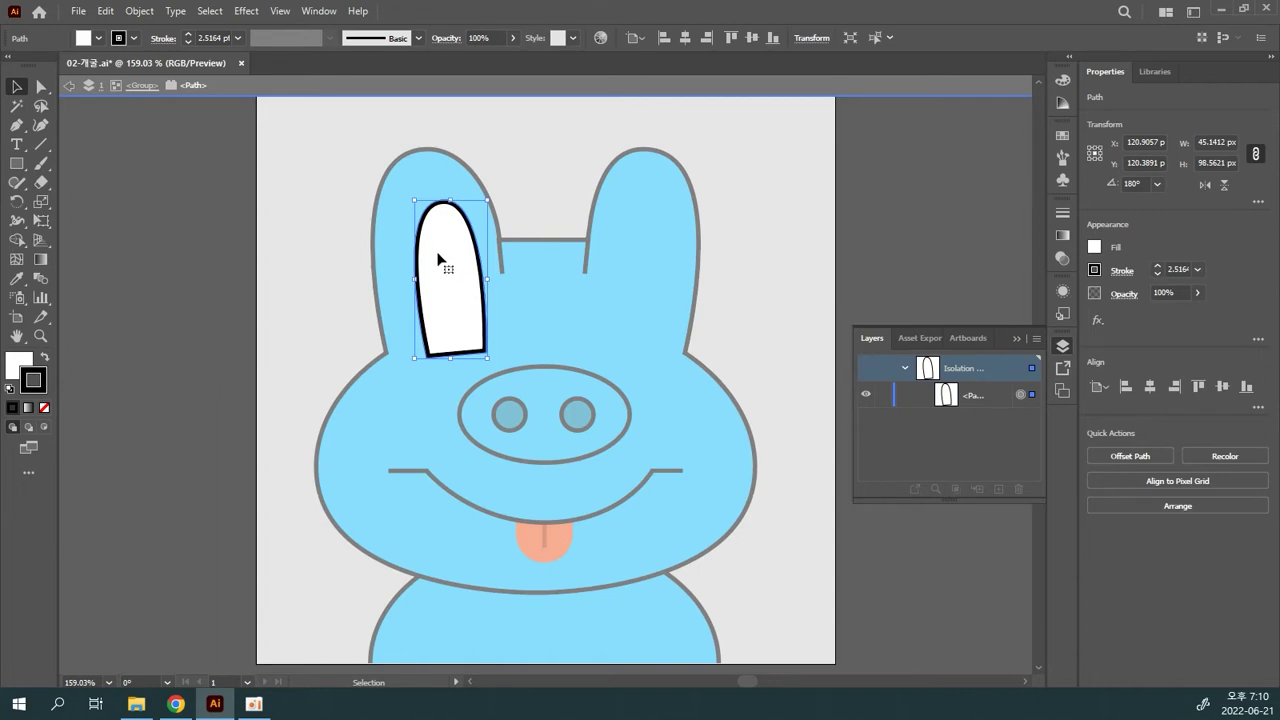
double_click(291, 238)
- Draw a white rectangle about 71 by 51 px beside the character, overlapping the artboard's edge
left_click(16, 163)
left_click_drag(178, 165, 290, 243)
left_click(13, 87)
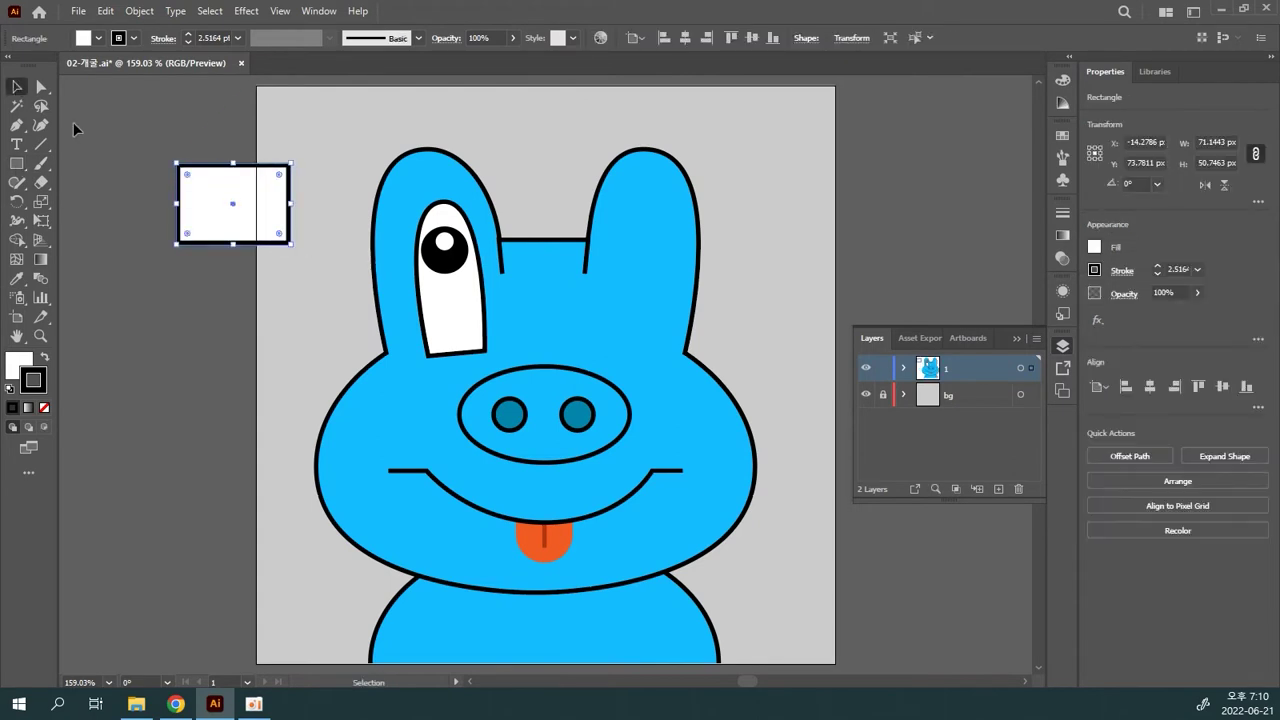
- Isolate the rectangle, test selecting other artwork while isolated, and exit isolation mode
double_click(243, 201)
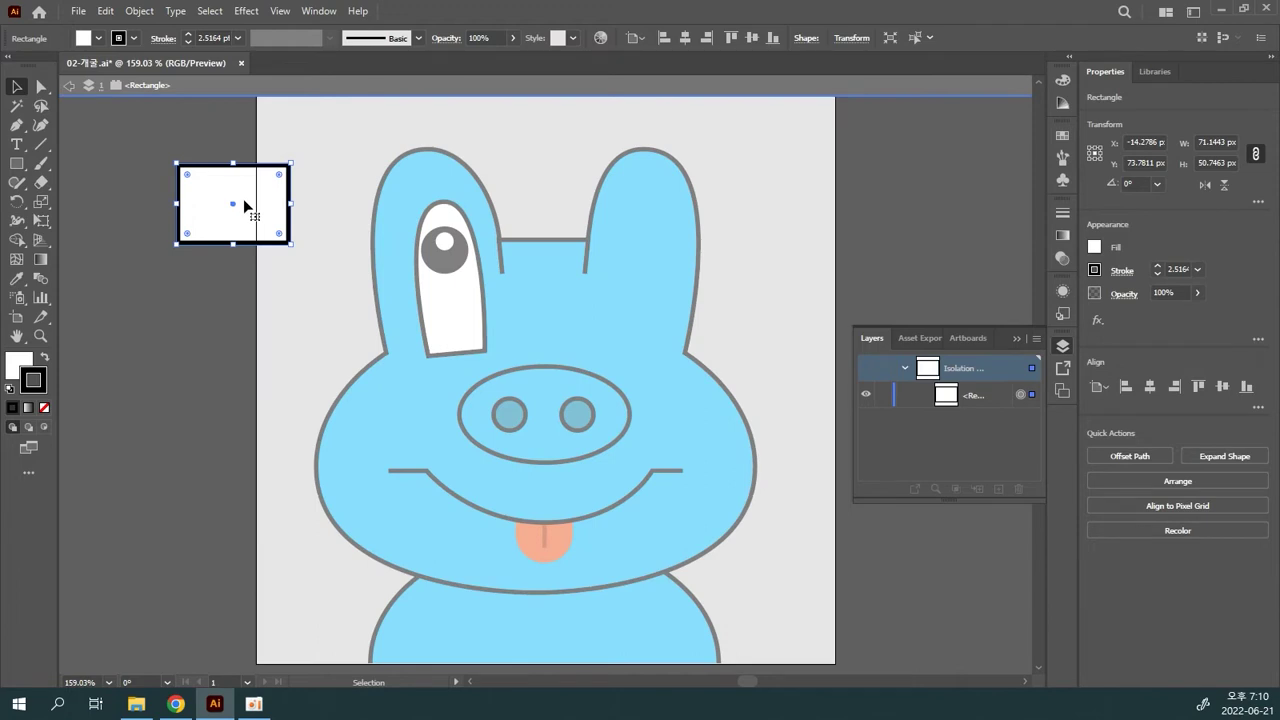
left_click(583, 326)
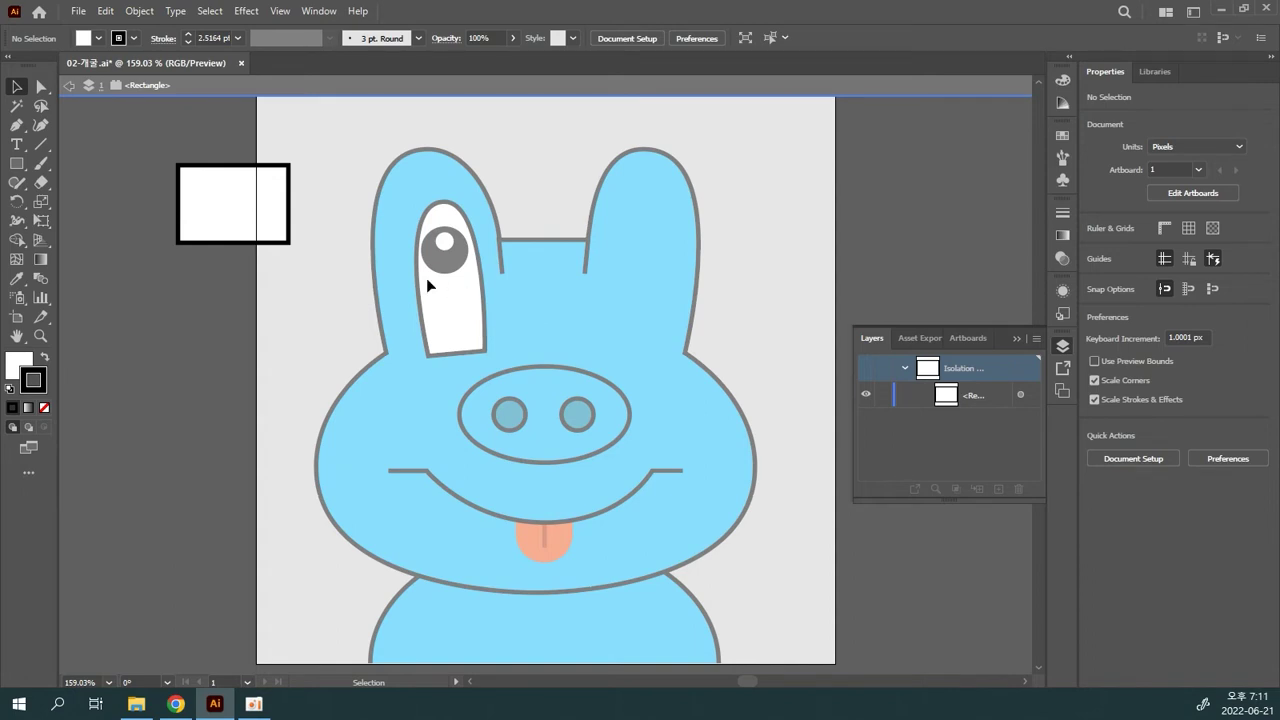
left_click(254, 203)
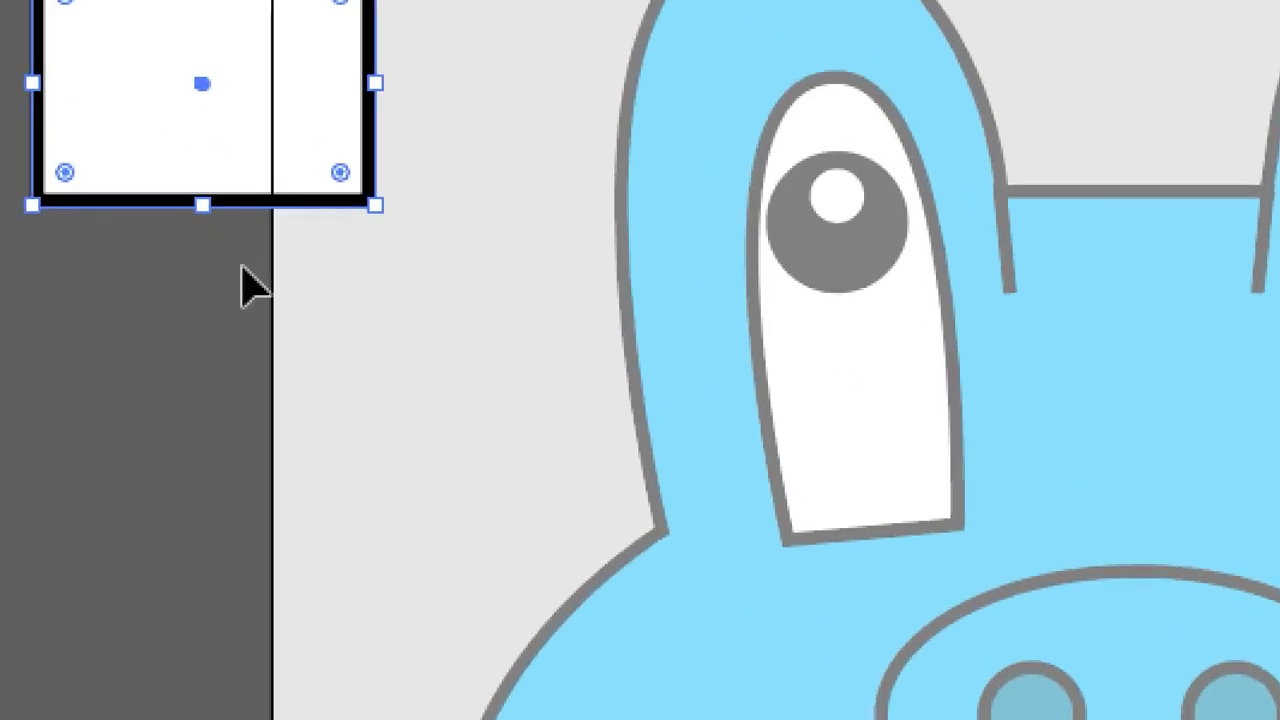
double_click(247, 266)
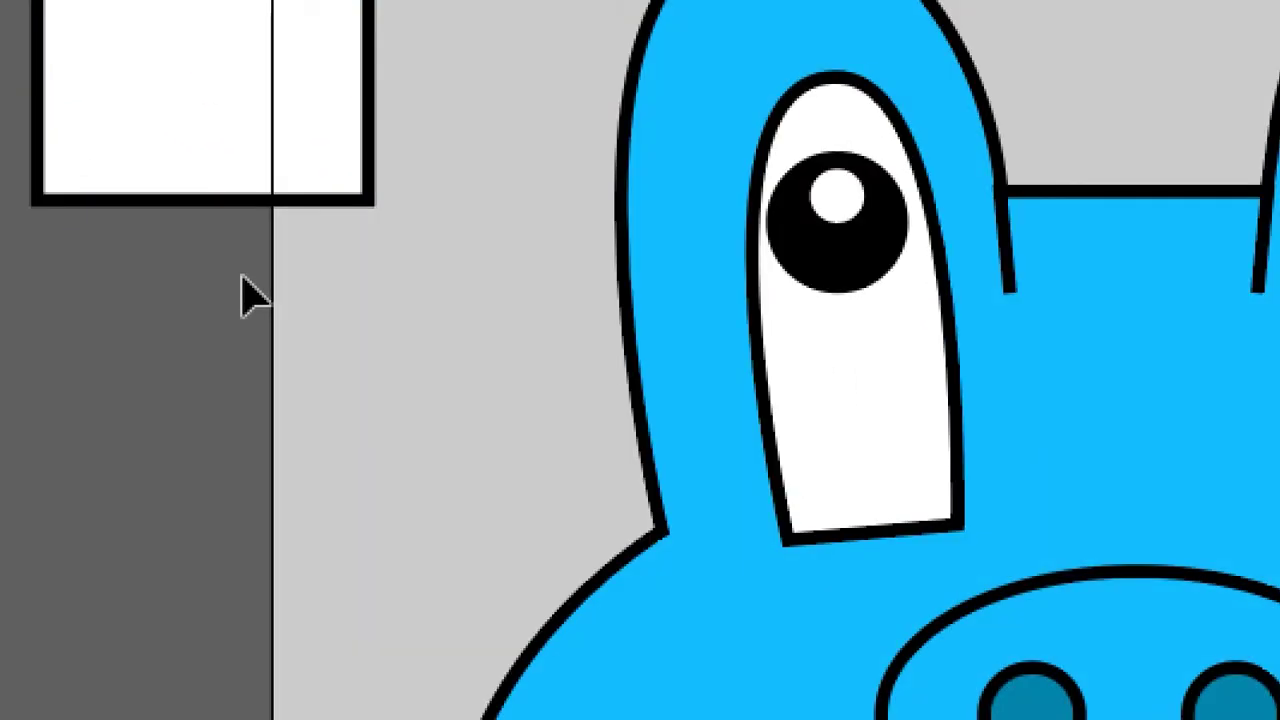
- Isolate the eye group again and exit back to the full artwork
left_click(828, 234)
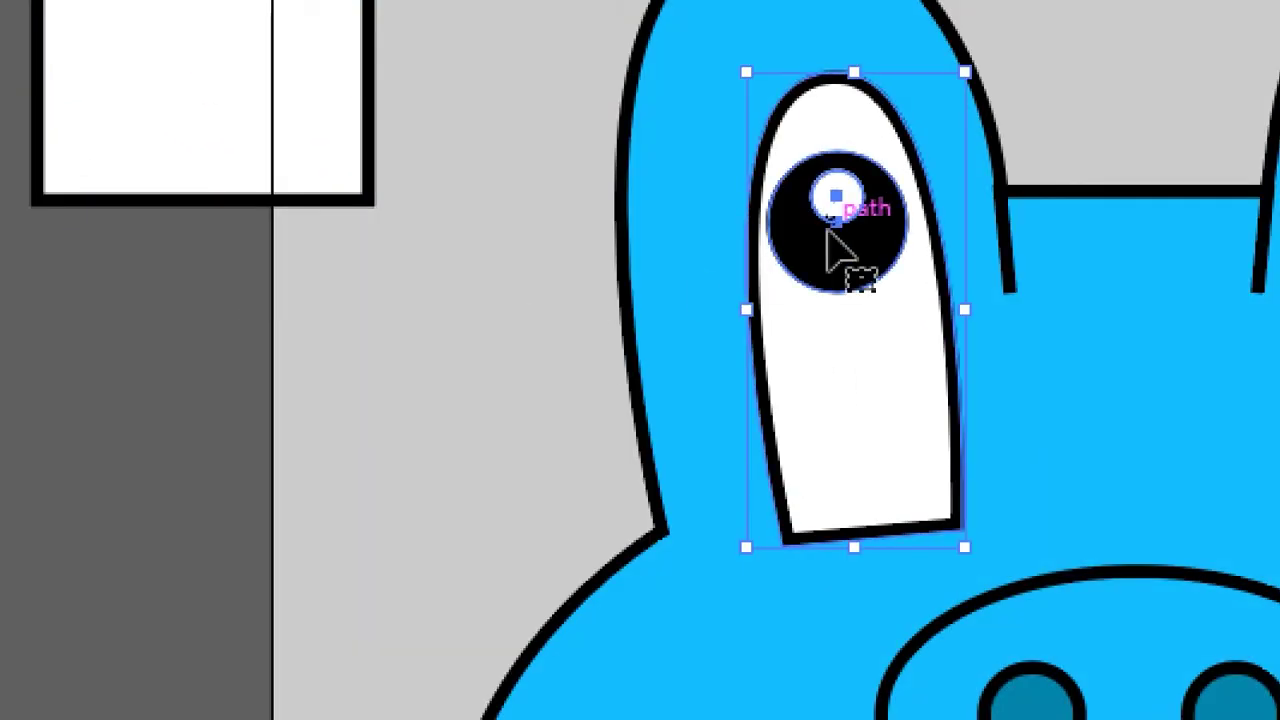
double_click(828, 232)
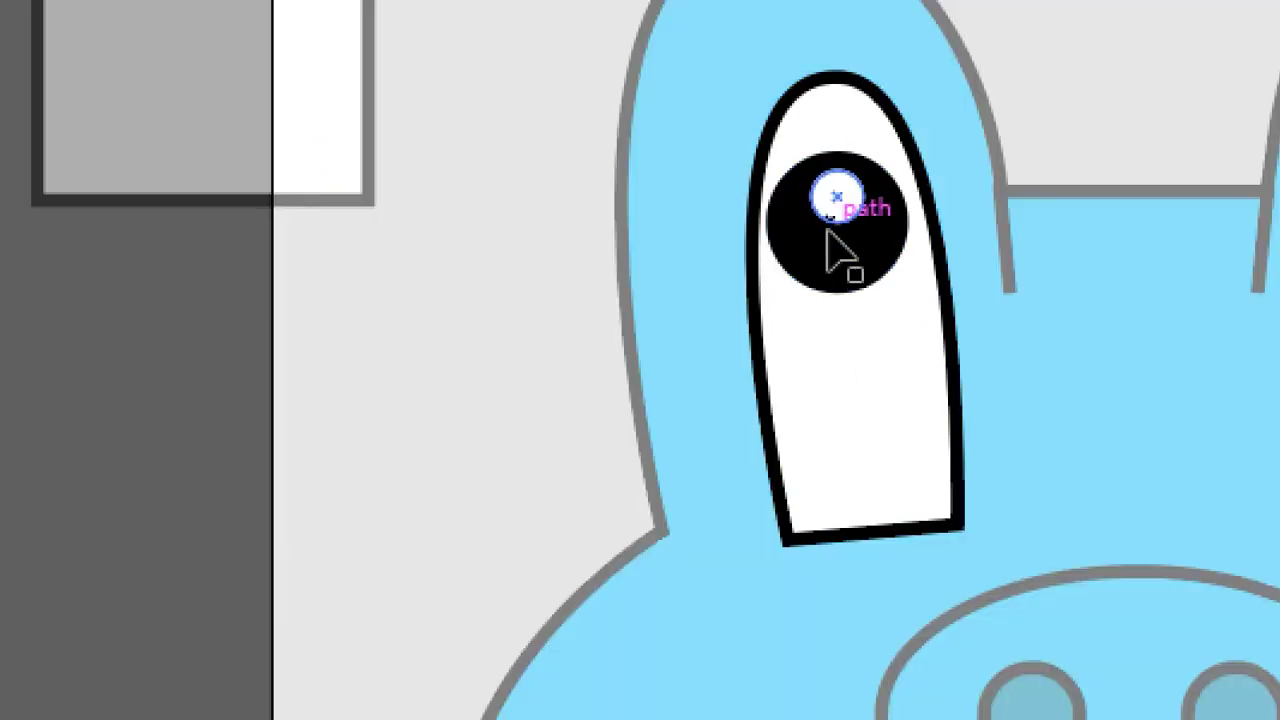
double_click(567, 269)
- Delete the white rectangle beside the character
left_click(243, 143)
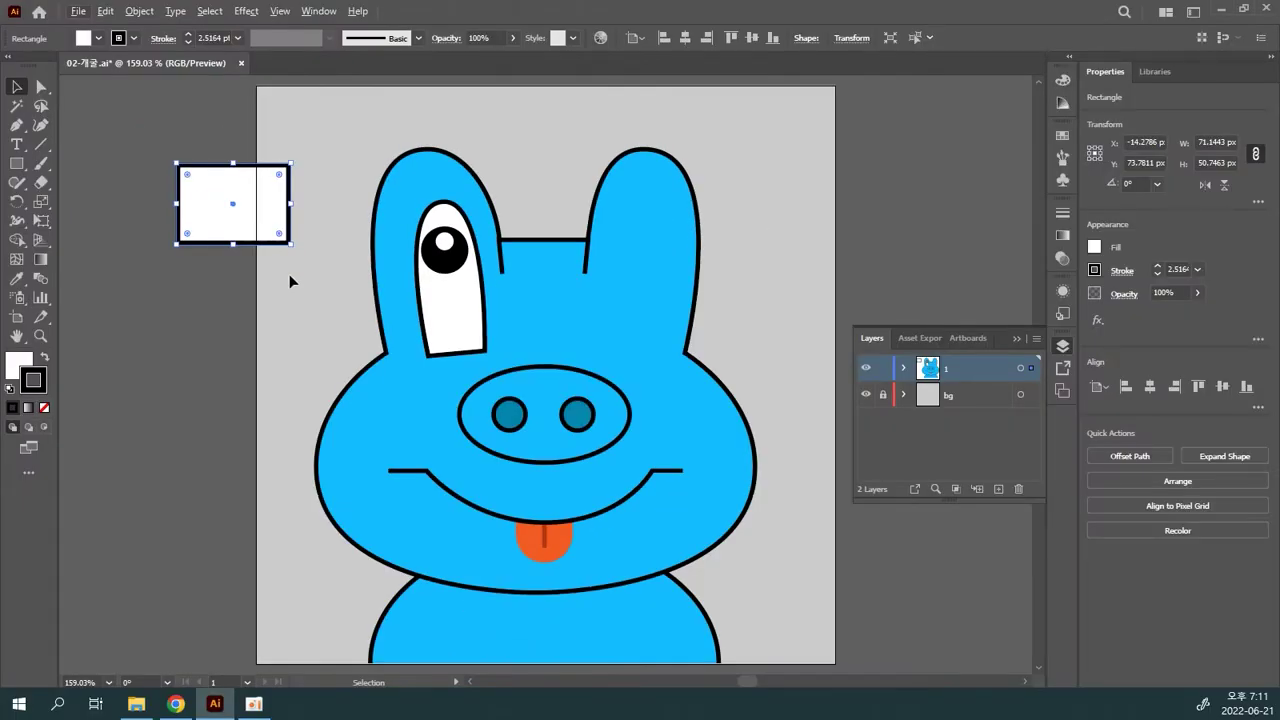
left_click(289, 281)
left_click(260, 223)
key("Delete")
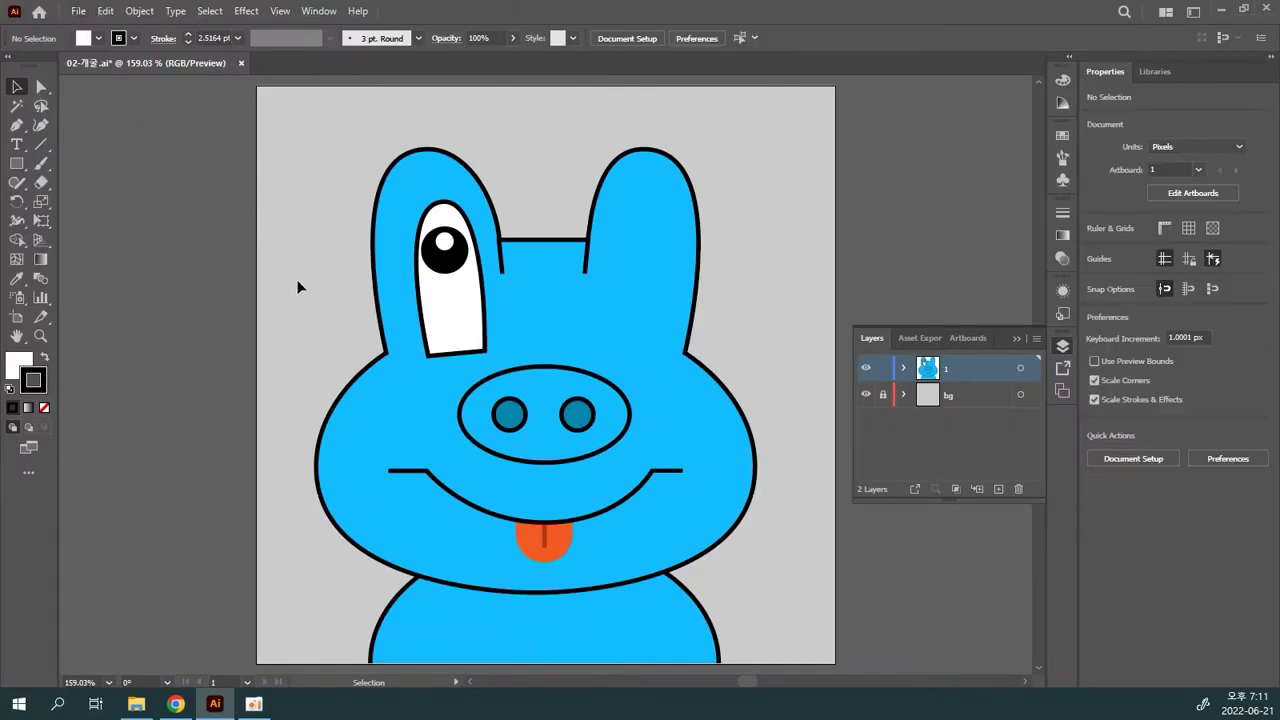
- Ungroup the eye and move the pupil with its highlight about 24 px down and 4 px right within the eye white
left_click(436, 303)
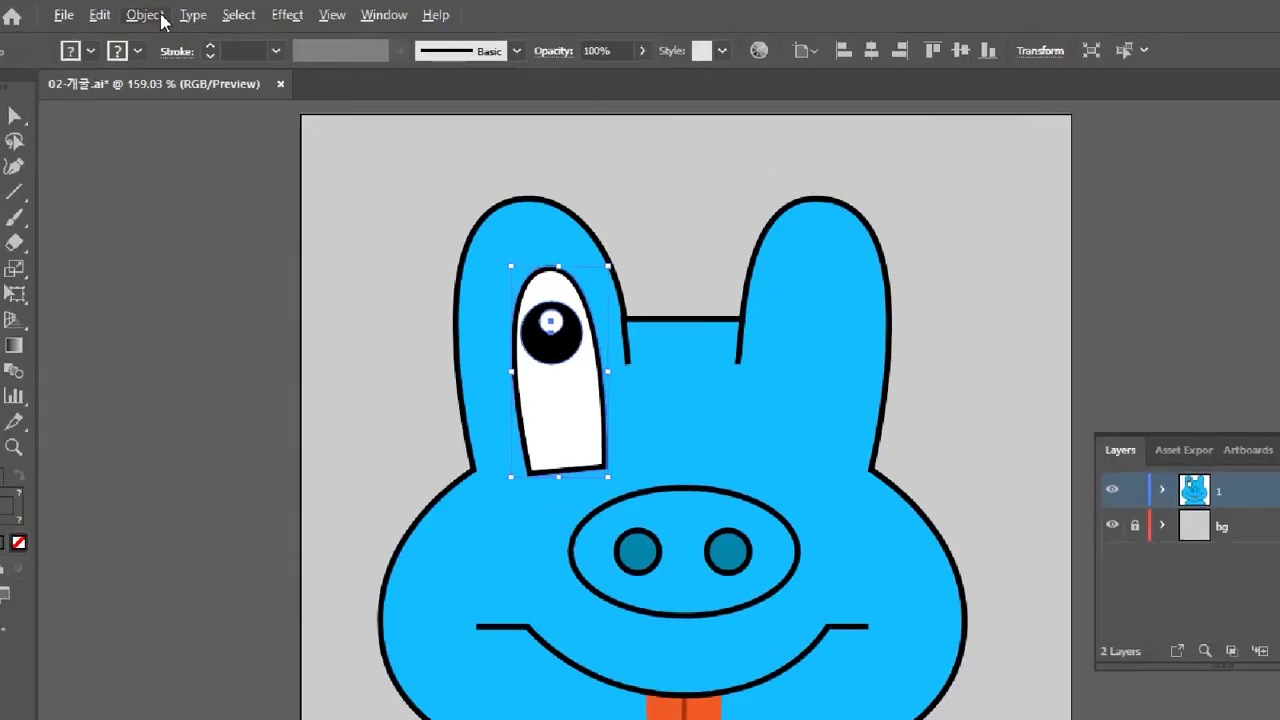
left_click(160, 15)
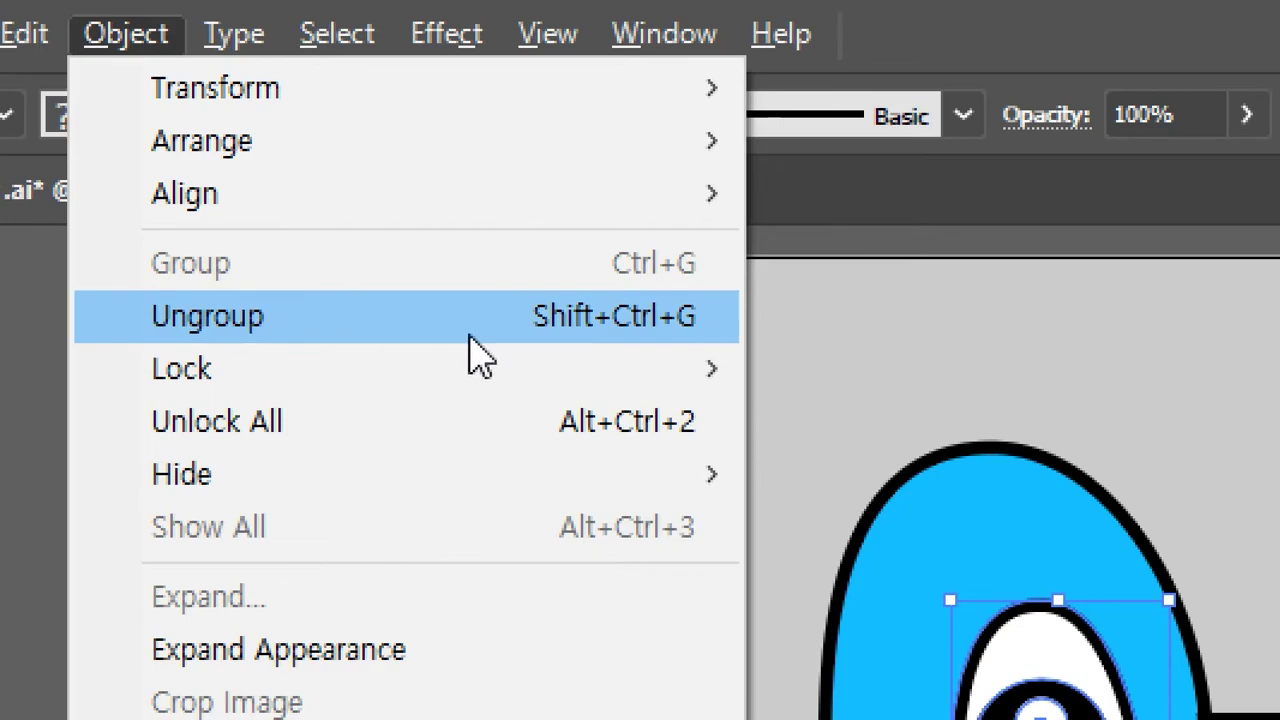
left_click(586, 326)
left_click(258, 150)
left_click_drag(454, 258, 458, 292)
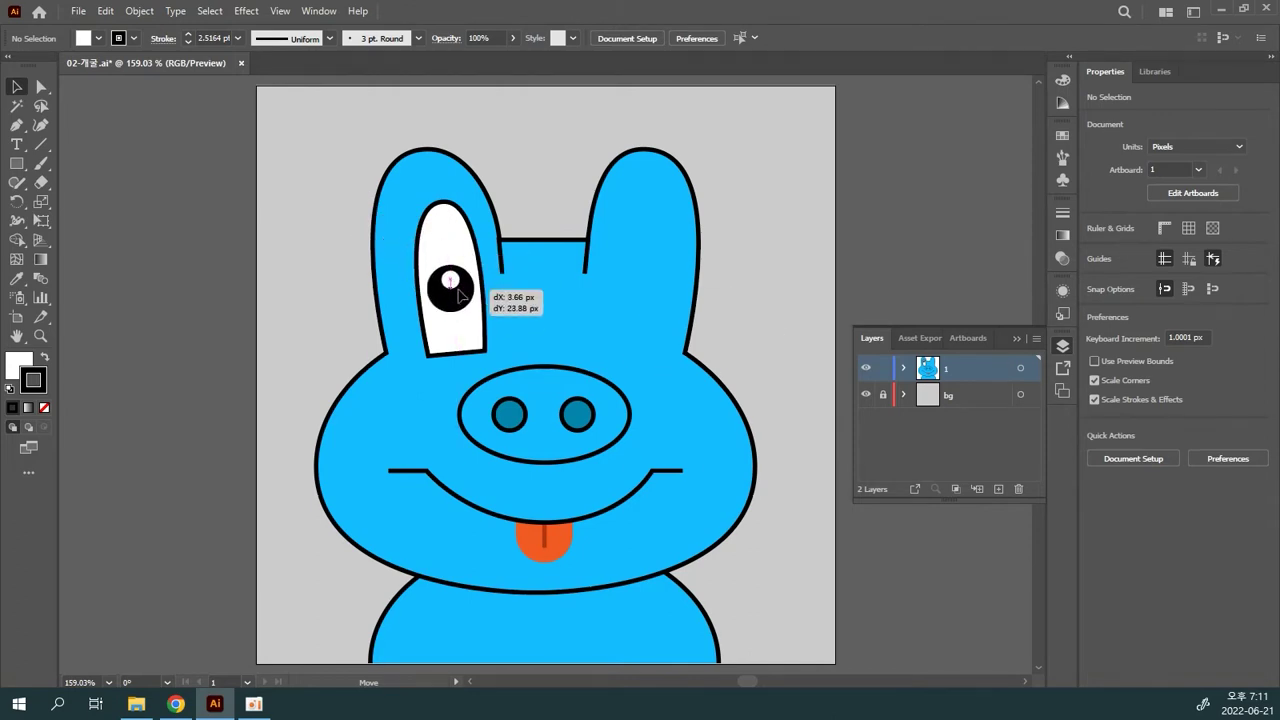
- Try moving the pupil onto the eye white's outer edge, undo the move, and clear the selection
left_click(448, 230)
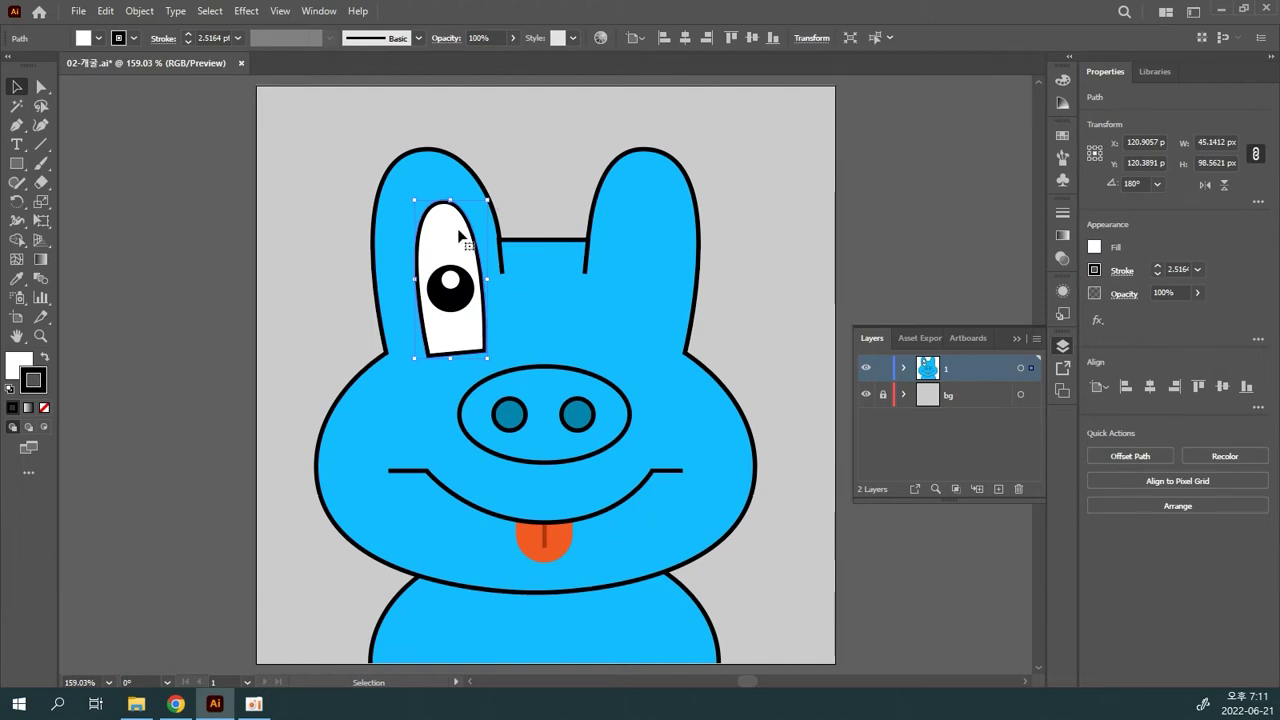
key("ctrl+equal")
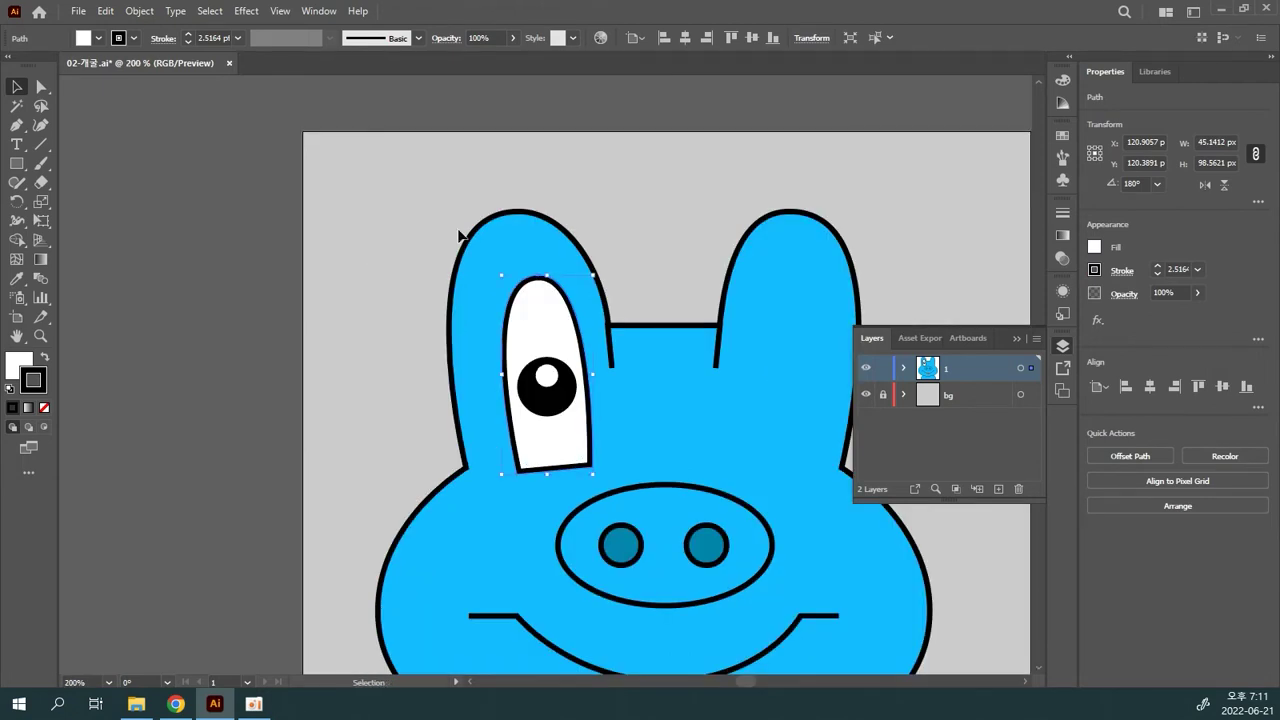
scroll(460, 235, "down", 2)
scroll(460, 235, "right", 3)
left_click(288, 266)
left_click_drag(455, 312, 415, 314)
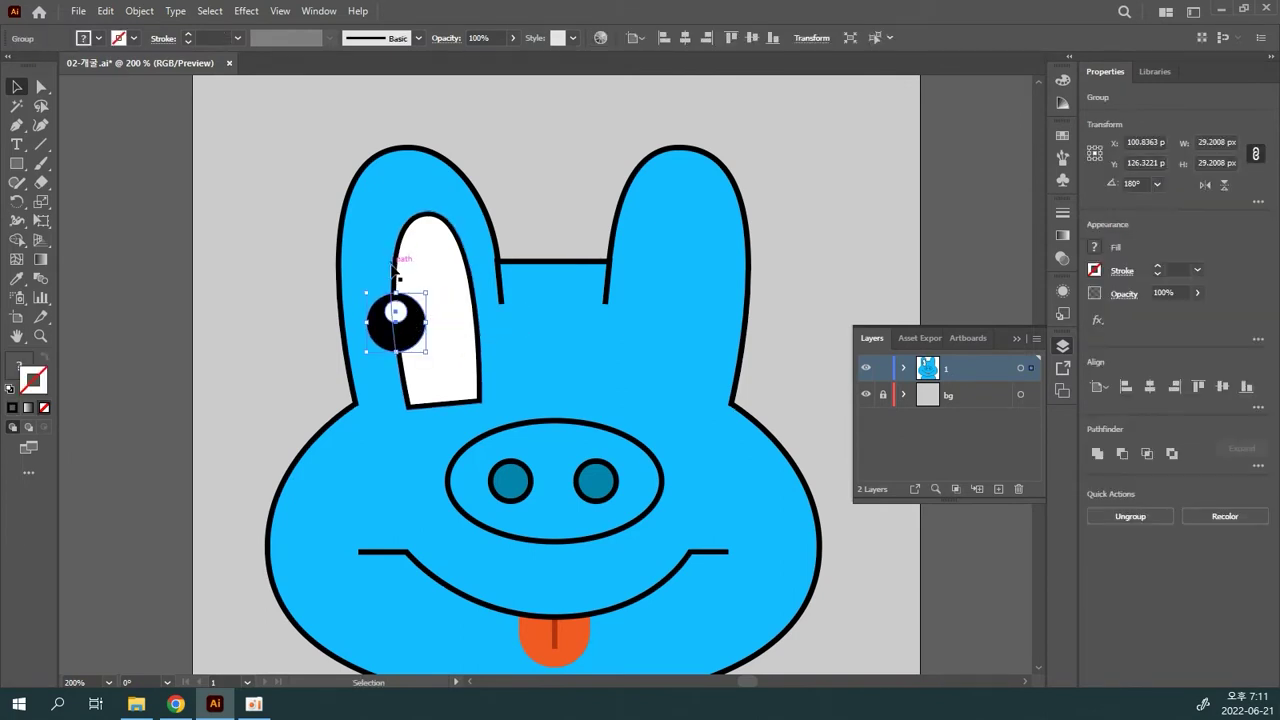
key("ctrl+z")
left_click(326, 332)
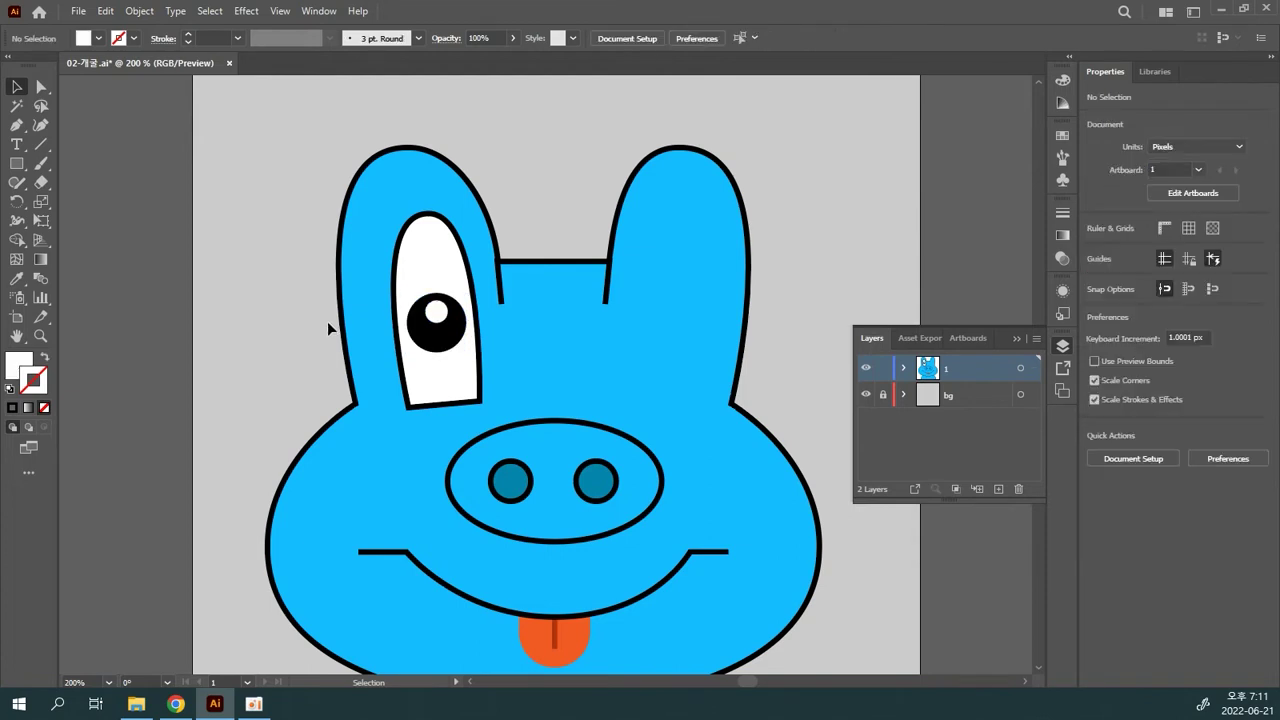
- Copy the eye's white shape to the clipboard and deselect it
left_click(427, 263)
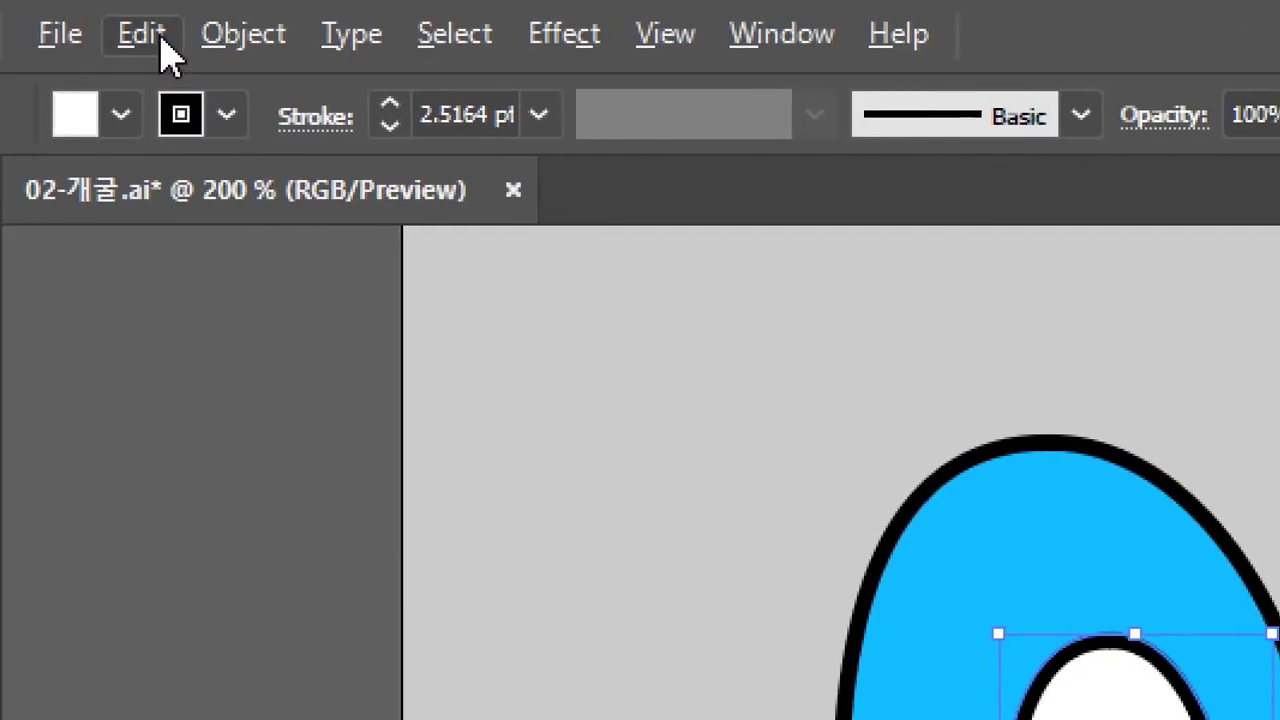
left_click(140, 34)
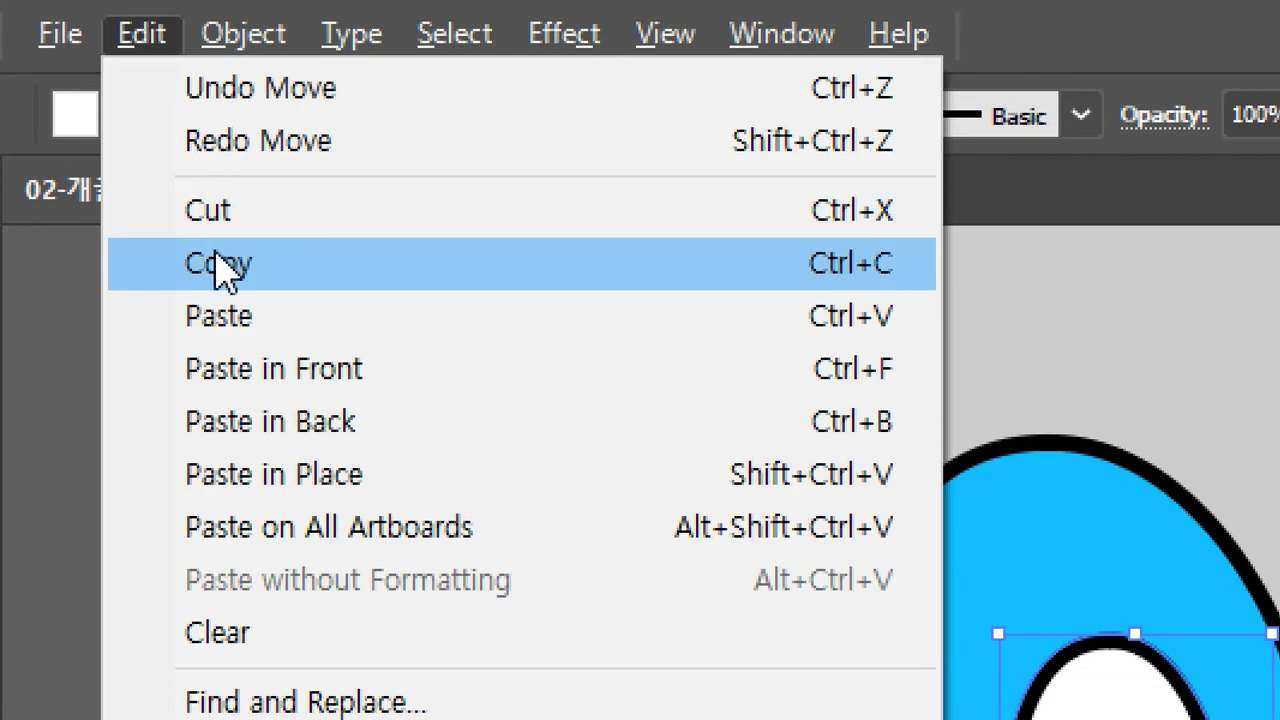
left_click(214, 256)
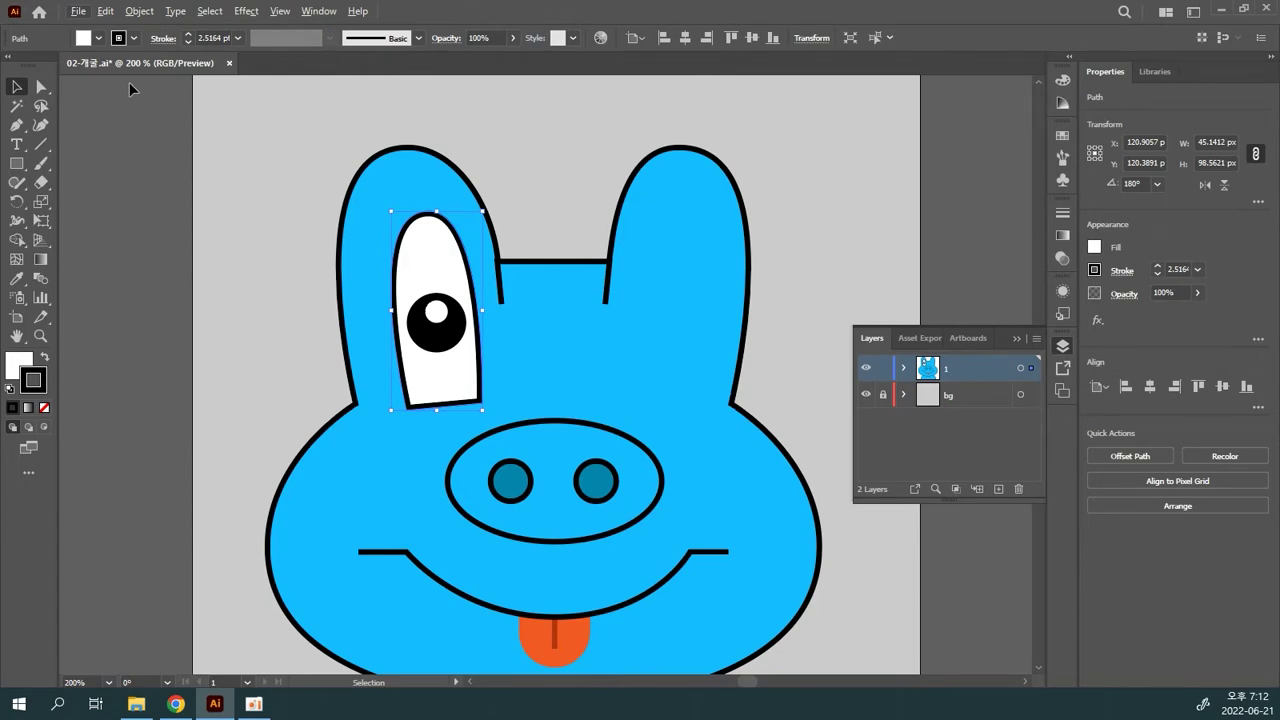
left_click(198, 118)
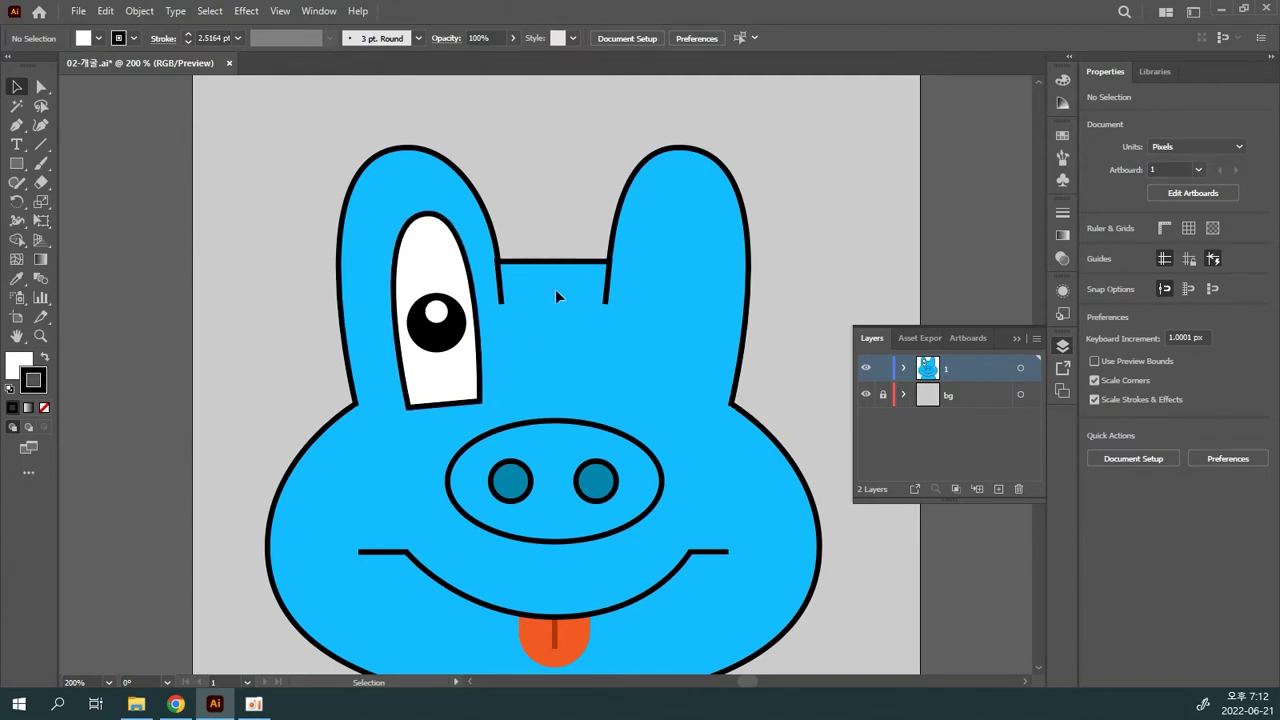
- Move the pupil with its highlight about 15 px left so it overlaps the eye white's left edge, and deselect it
left_click_drag(450, 323, 421, 323)
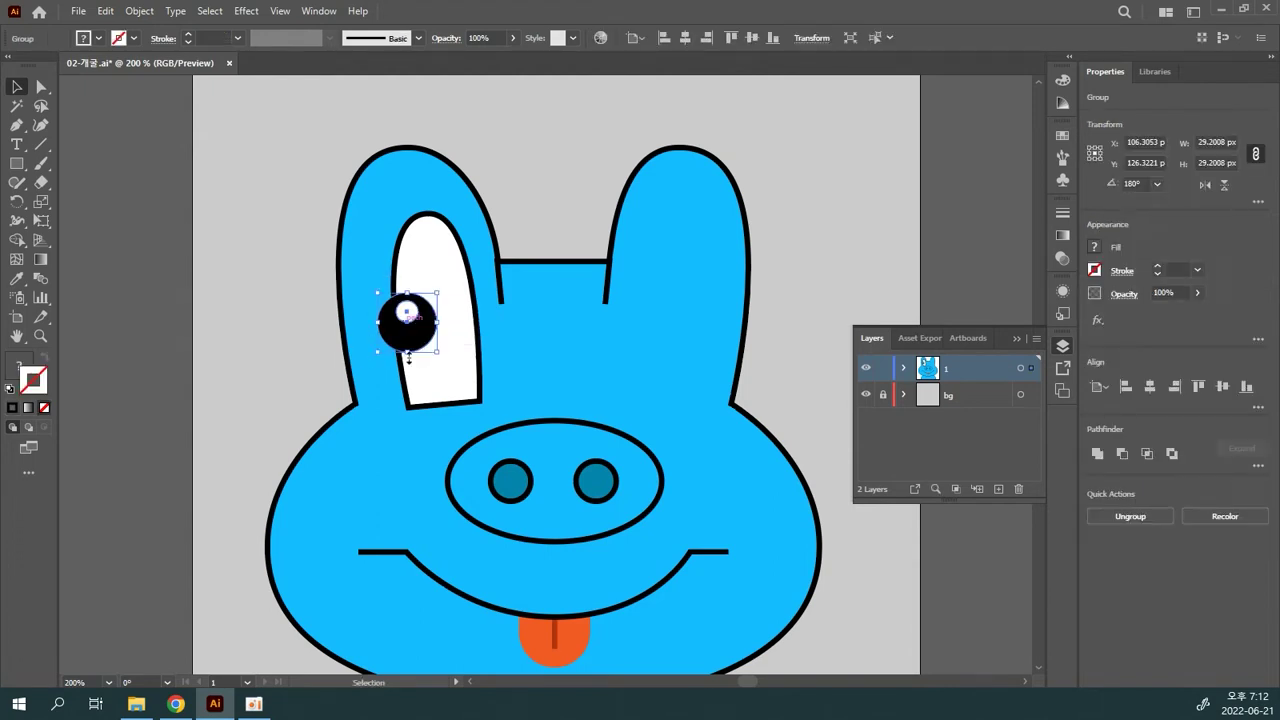
key("ctrl+equal")
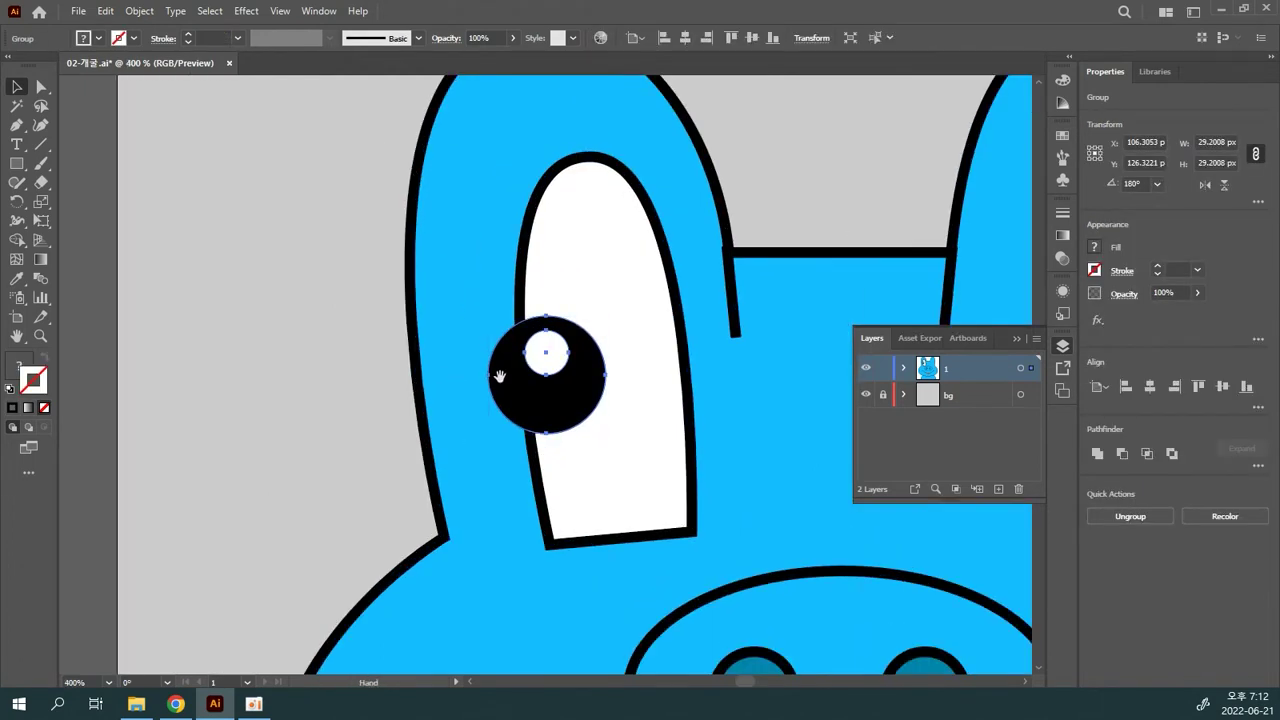
left_click_drag(498, 378, 364, 376)
left_click(317, 355)
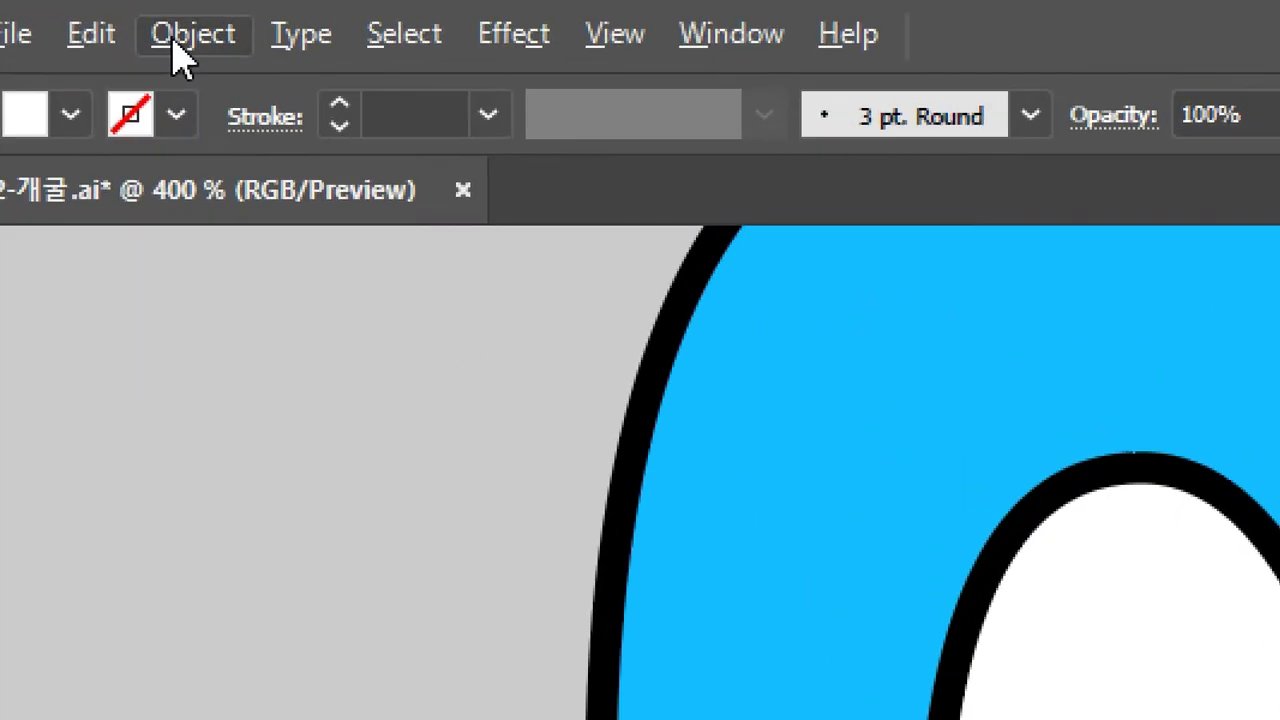
- Paste the copied eye white in front of the pupil, select all the eye's shapes, and undo a trial move of them
left_click(91, 34)
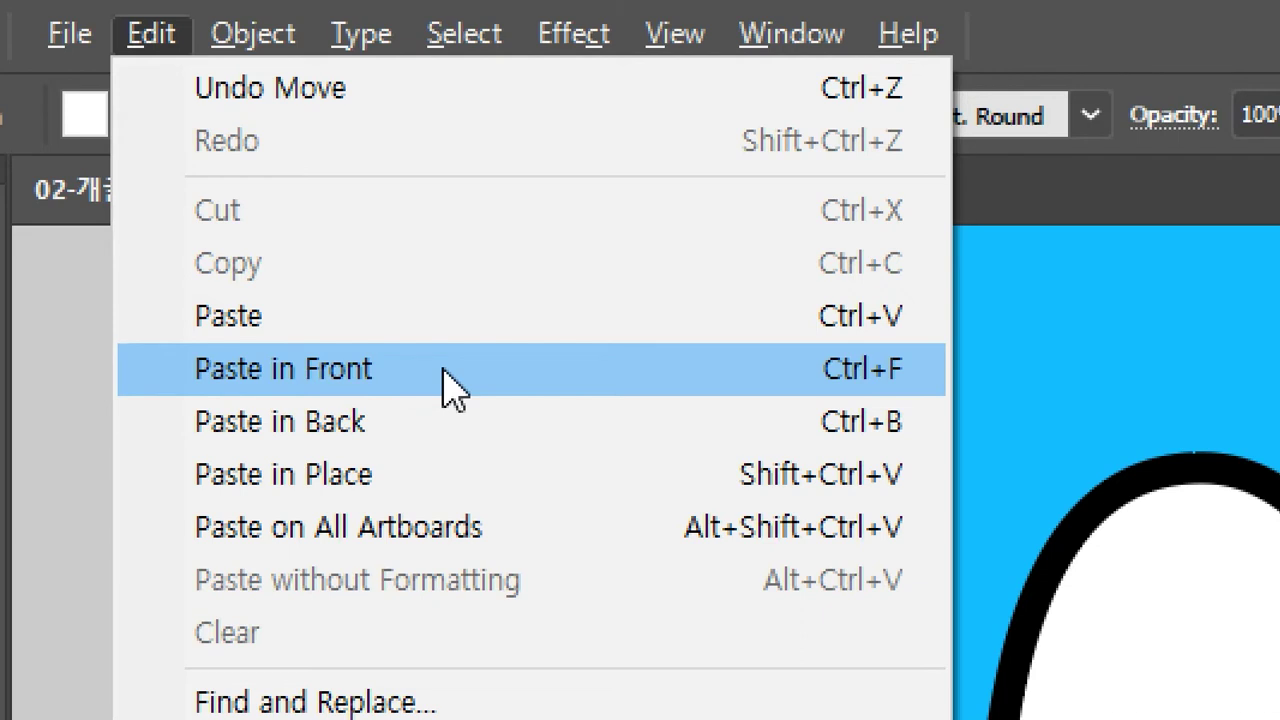
left_click(752, 378)
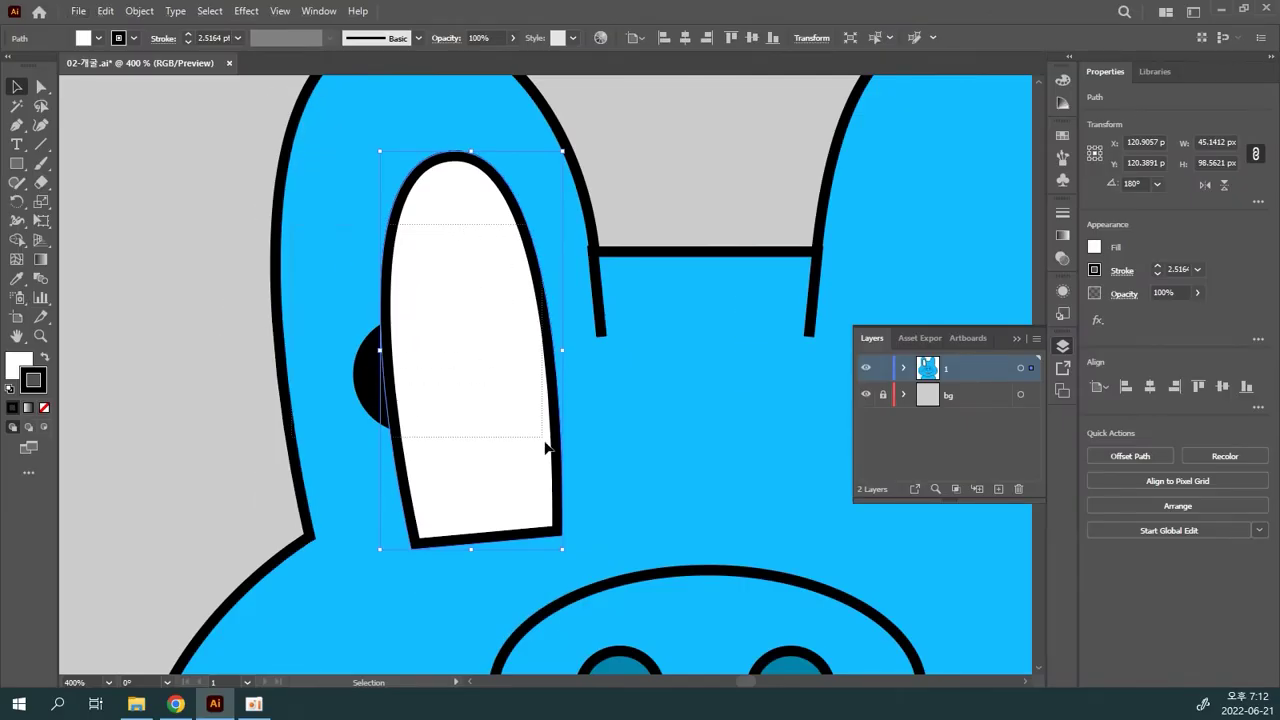
left_click(455, 340, "shift")
left_click_drag(449, 334, 194, 329)
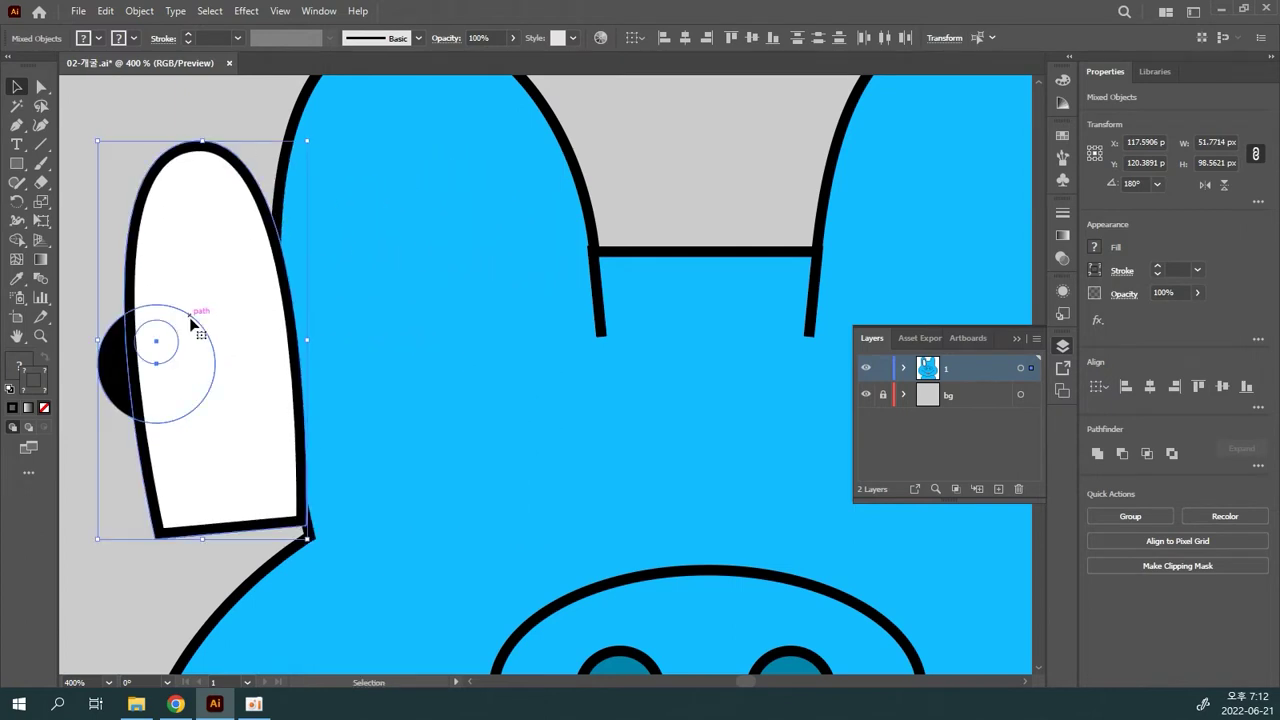
key("ctrl+z")
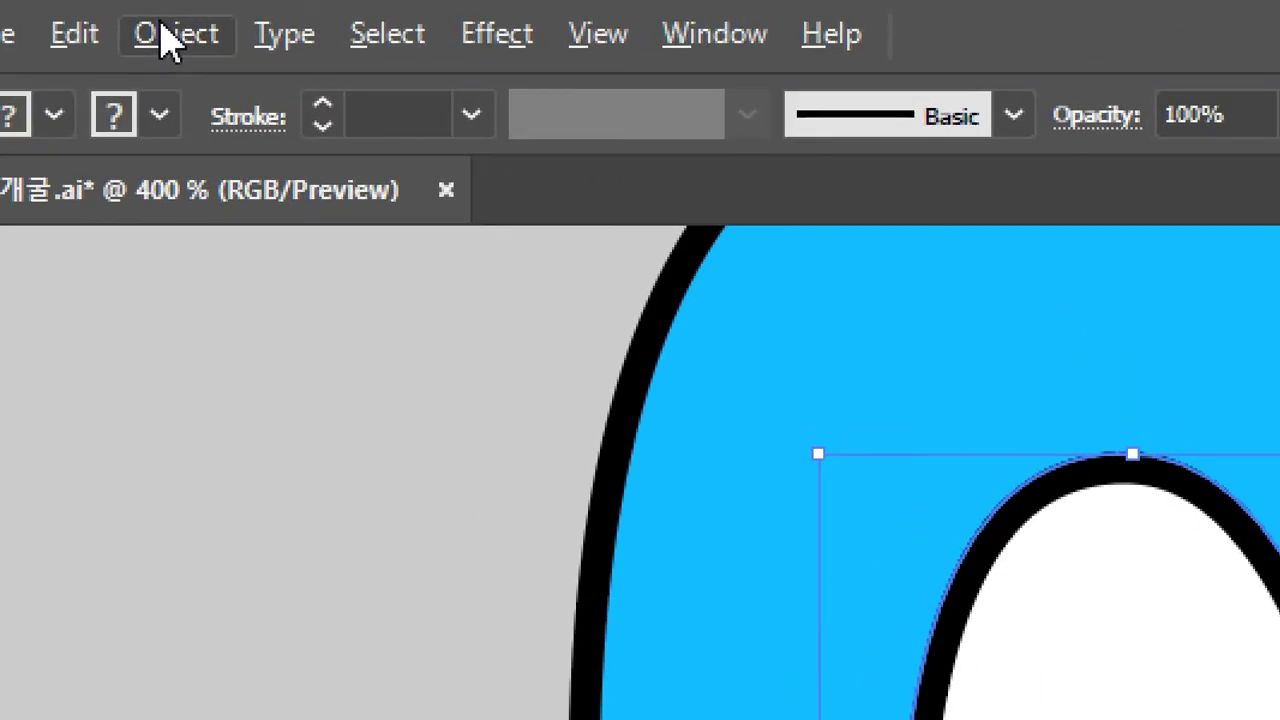
- Make a clipping mask from the selected eye shapes so the pupil is trimmed to the eye's outline
left_click(165, 38)
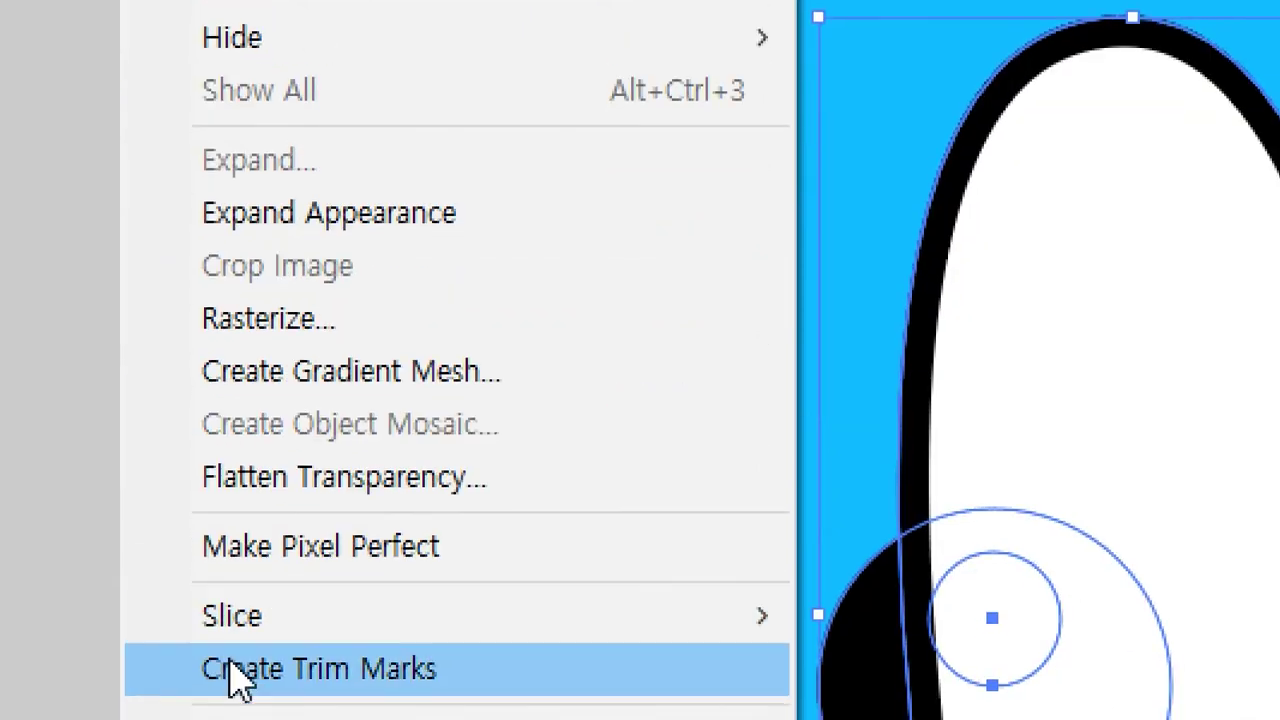
mouse_move(248, 640)
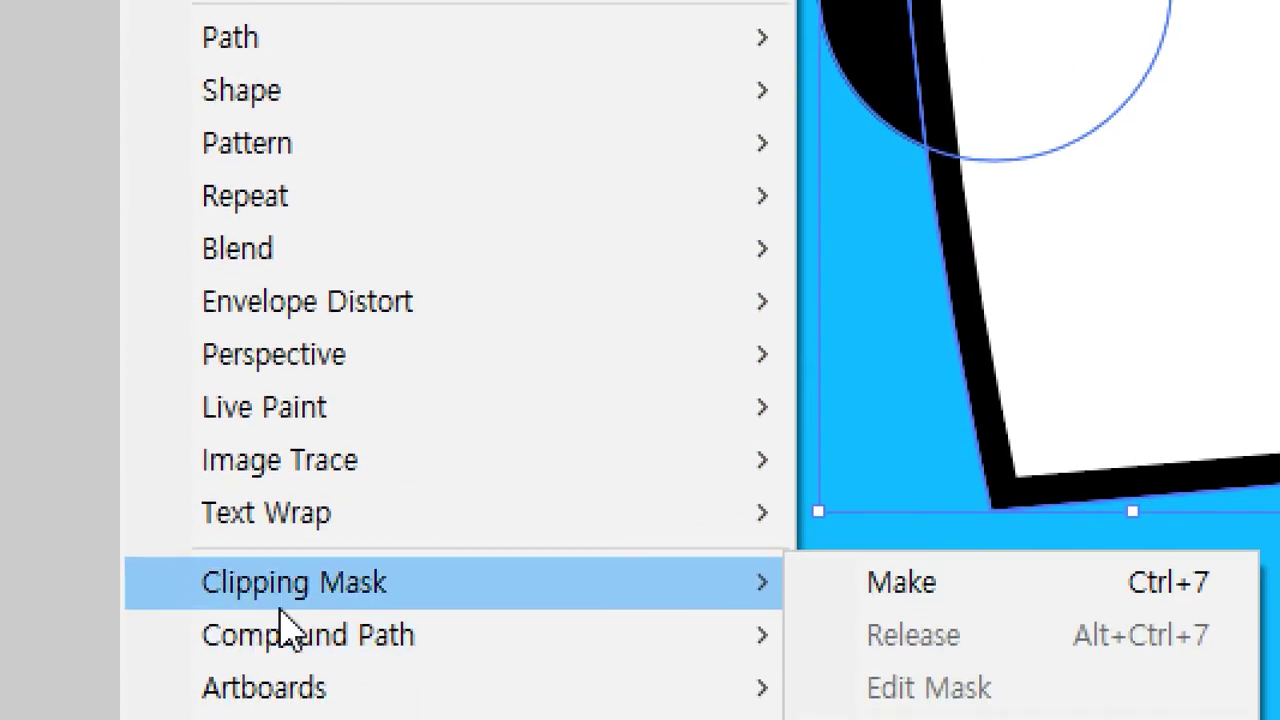
mouse_move(330, 595)
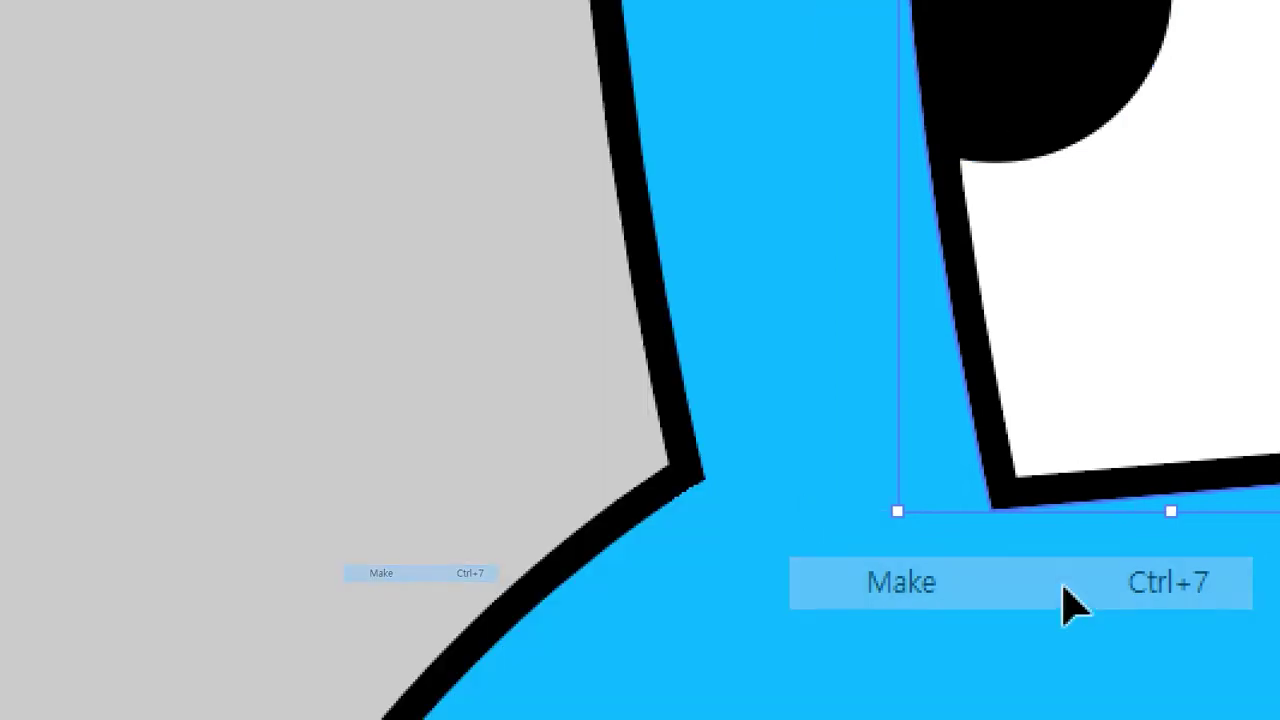
left_click(1075, 605)
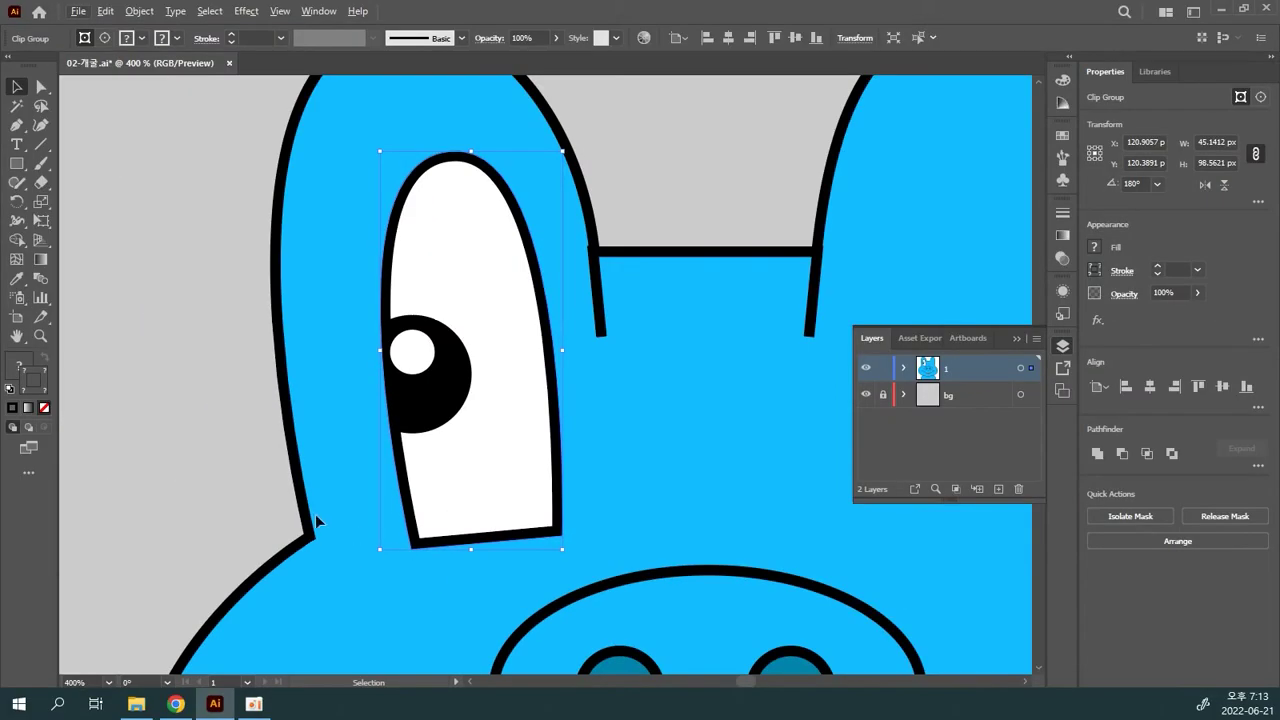
- Try moving the clipped eye to the area between the ears, and undo the move
left_click(251, 462)
left_click(432, 434)
key("ctrl+minus")
left_click_drag(429, 428, 234, 372)
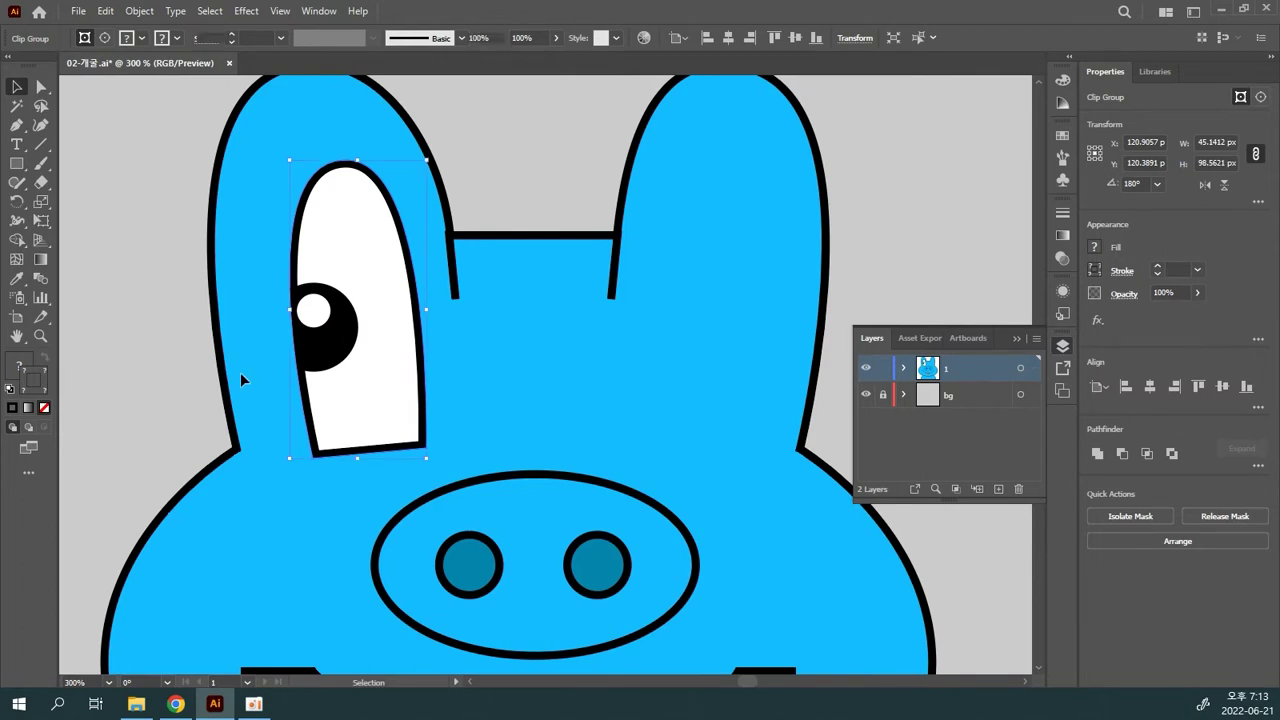
left_click(240, 373)
left_click_drag(330, 337, 519, 324)
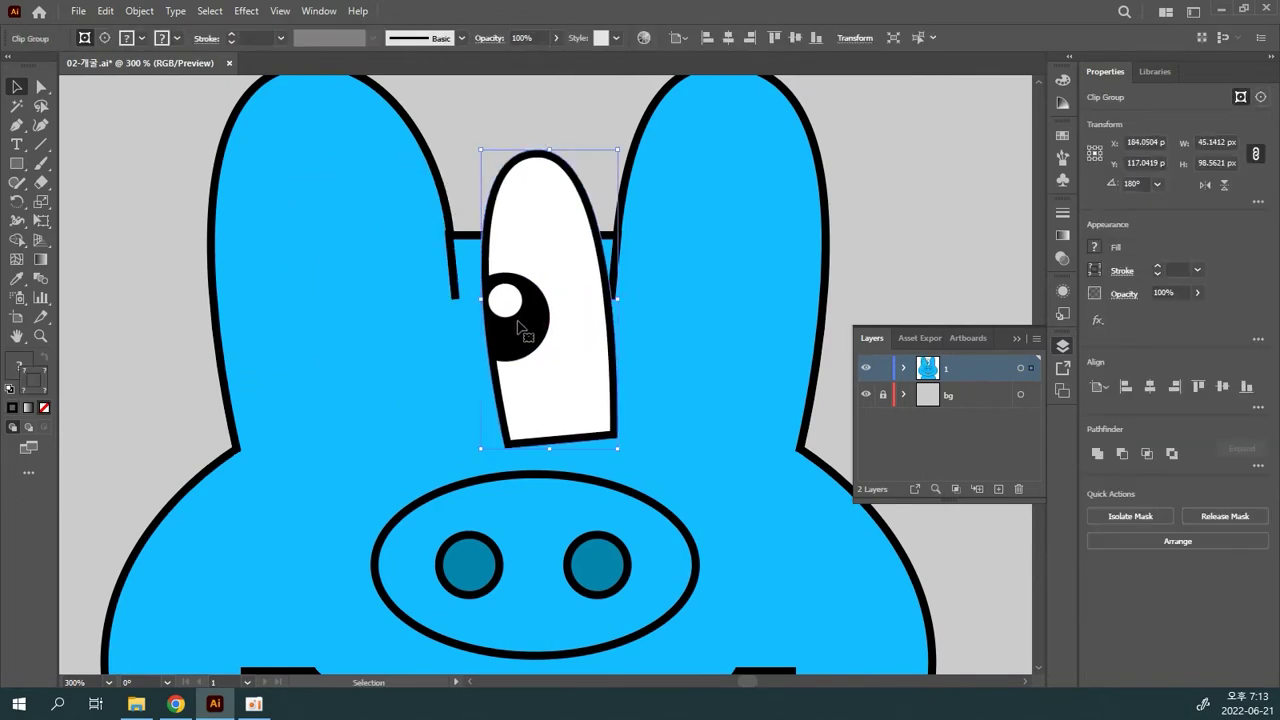
key("ctrl+z")
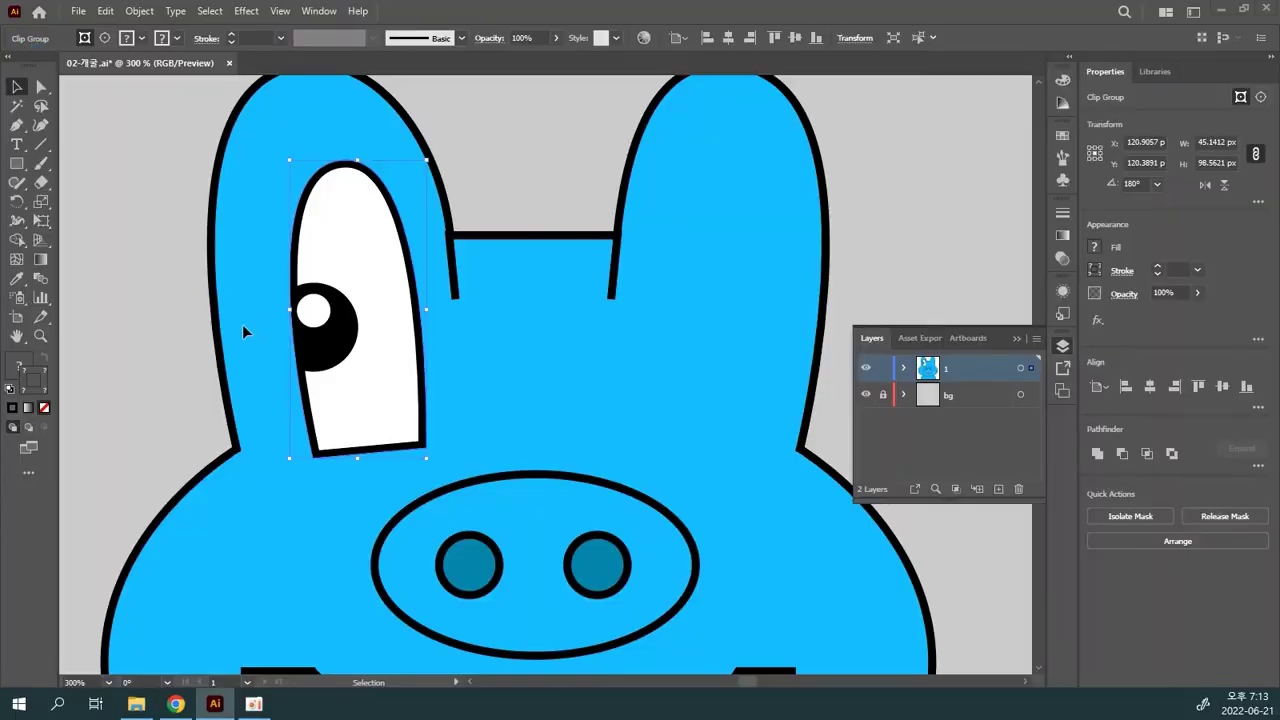
- Duplicate the clipped eye onto the right ear, rotate the copy about 11° clockwise, and position it inside the ear
left_click(242, 332)
left_click(325, 368)
left_click_drag(320, 370, 655, 372)
left_click_drag(772, 457, 744, 480)
mouse_move(730, 414)
left_mouse_down()
mouse_move(751, 426)
mouse_move(745, 417)
left_mouse_up()
left_click(178, 306)
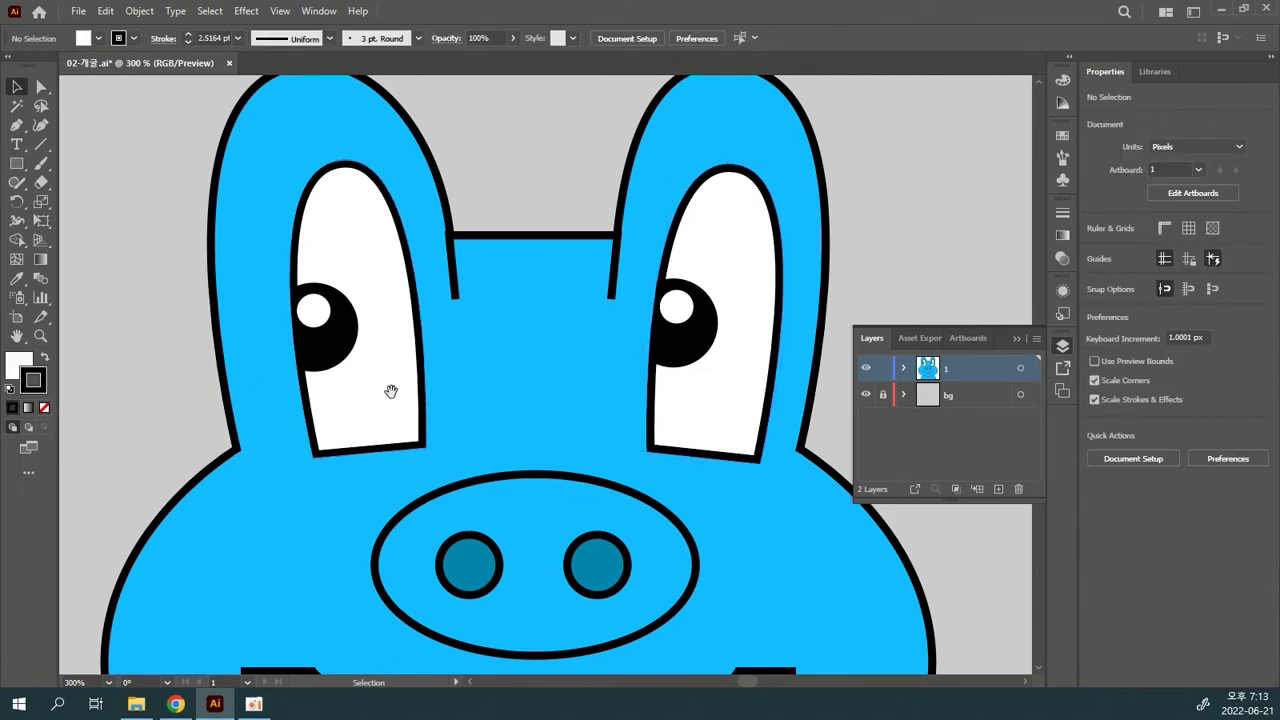
- Isolate the left eye's clip group, move its pupil about 26.7 px right to the inner edge, and exit isolation
left_click_drag(394, 391, 343, 343)
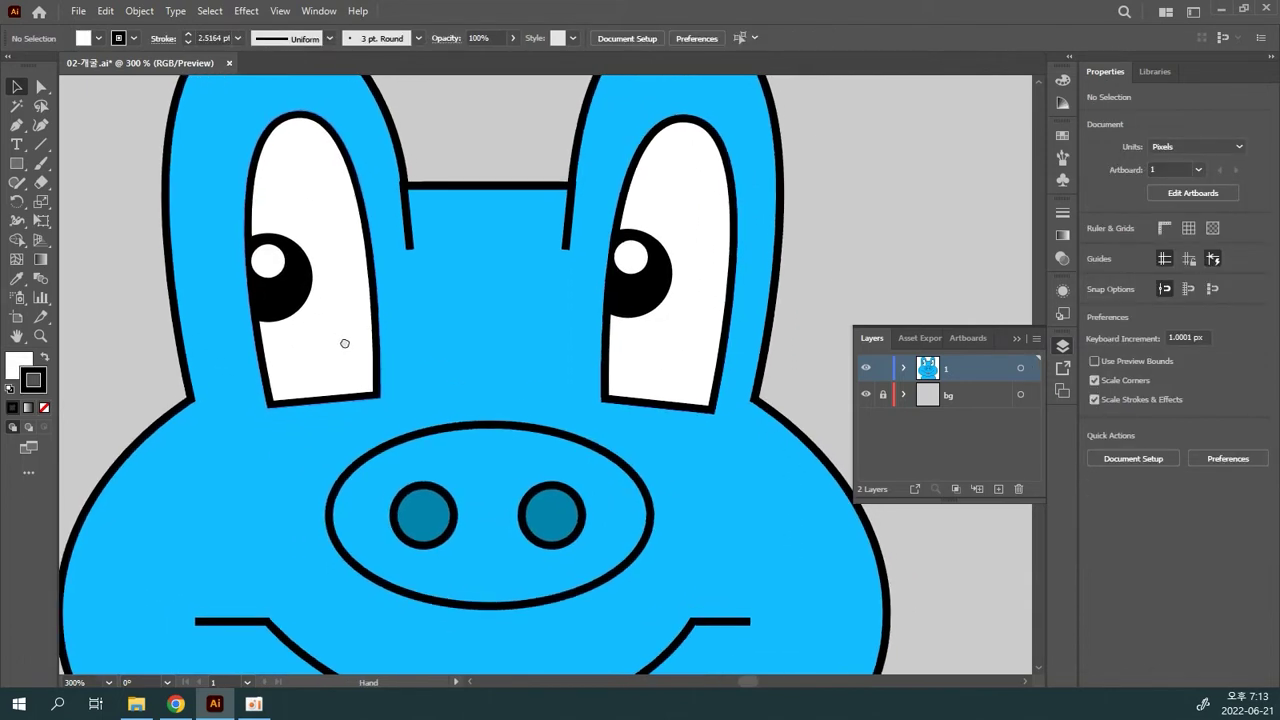
double_click(292, 285)
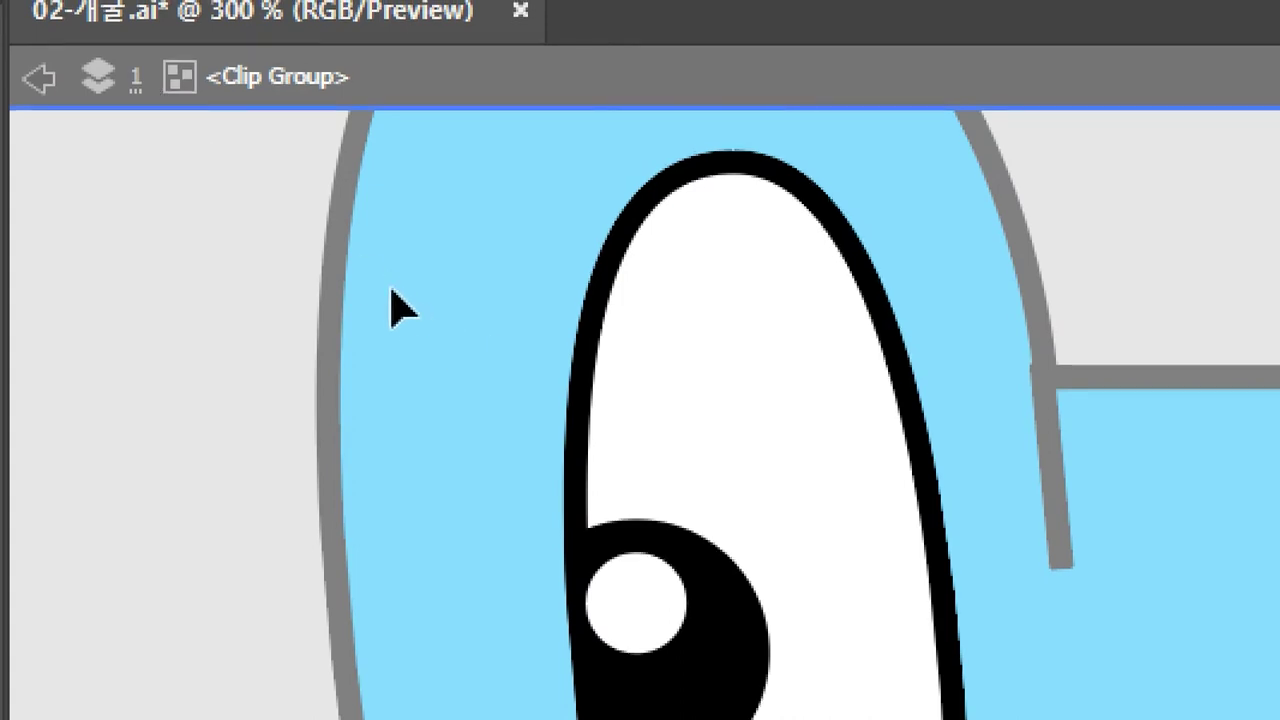
left_click(738, 703)
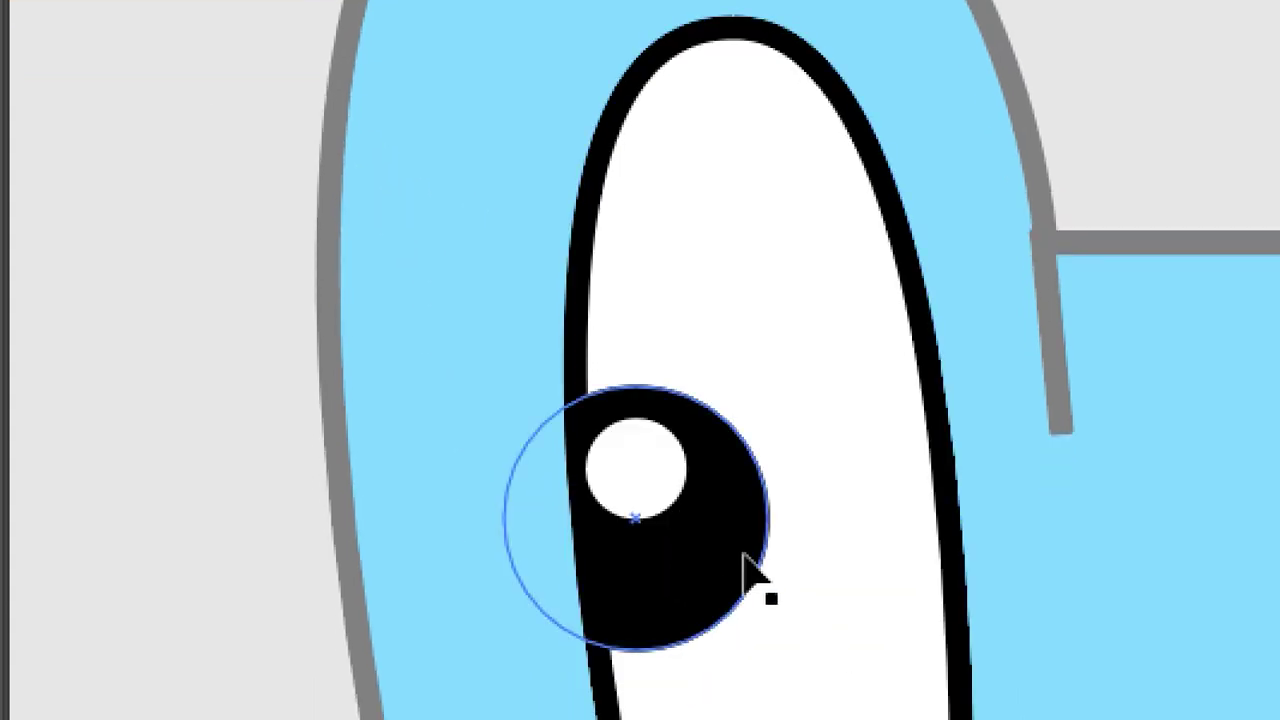
left_click_drag(717, 545, 1006, 538)
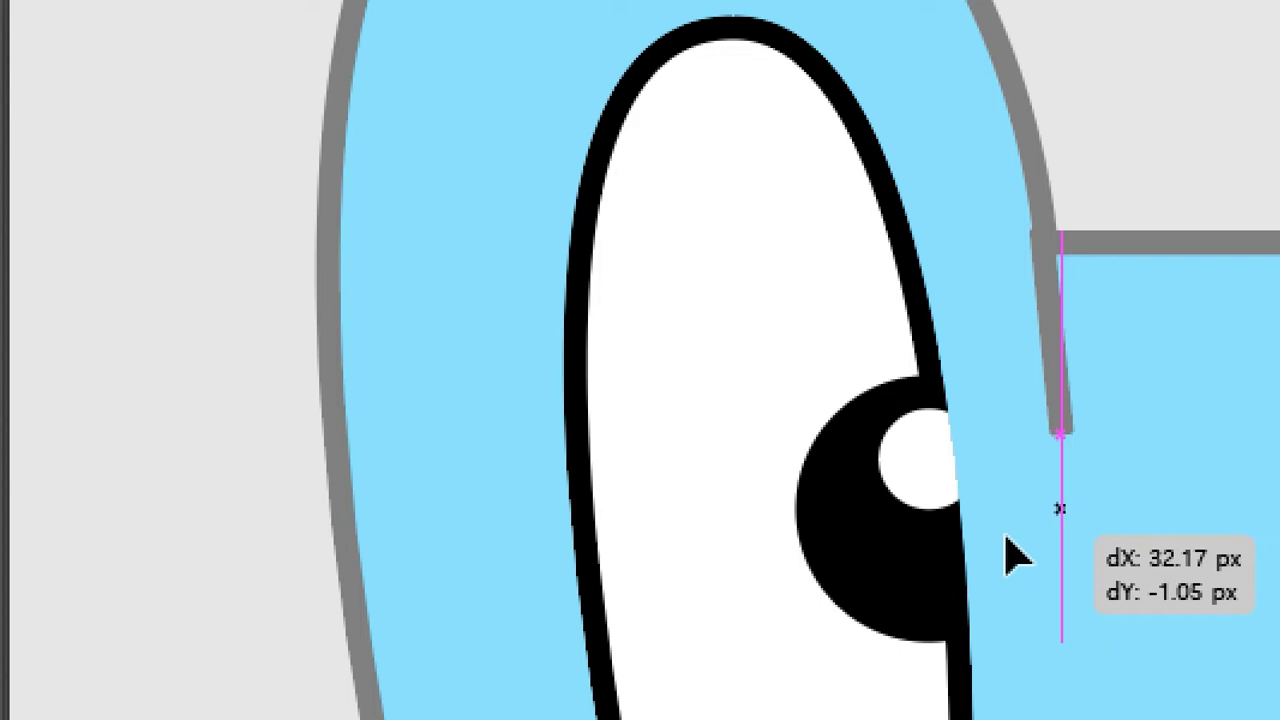
mouse_move(1006, 538)
left_mouse_down()
mouse_move(914, 531)
mouse_move(1017, 535)
left_mouse_up()
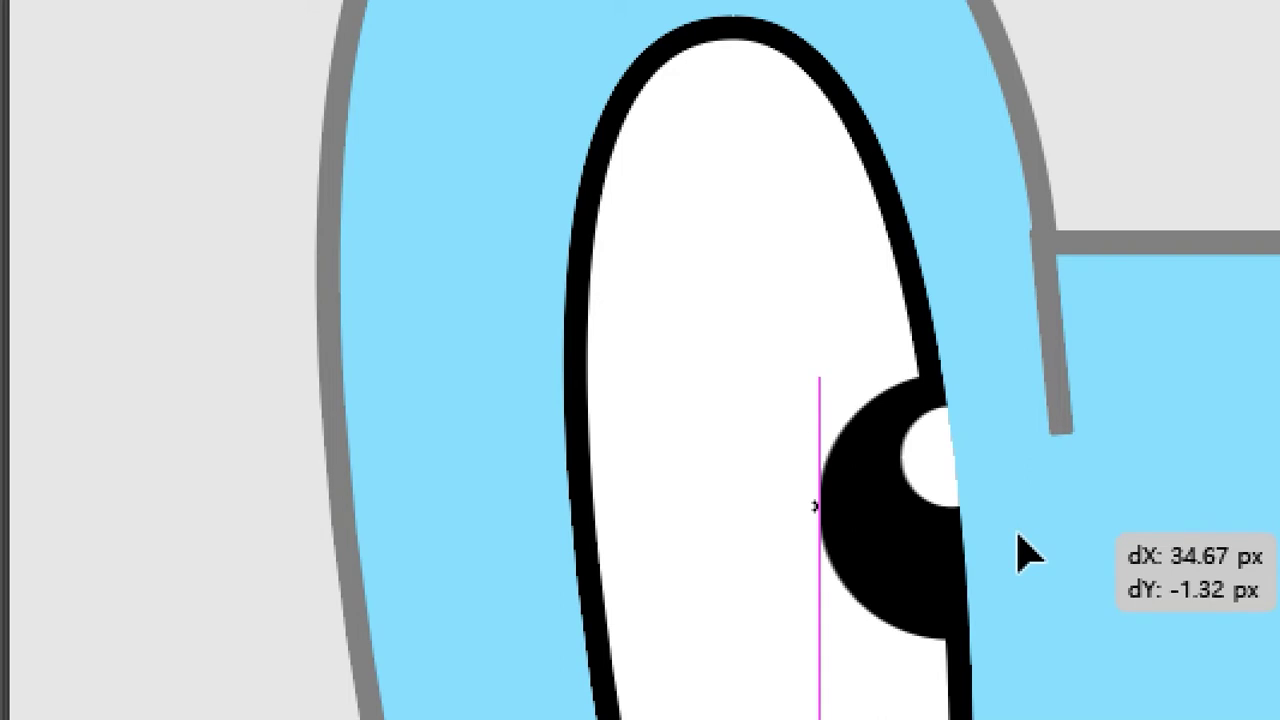
left_click_drag(1017, 535, 940, 546)
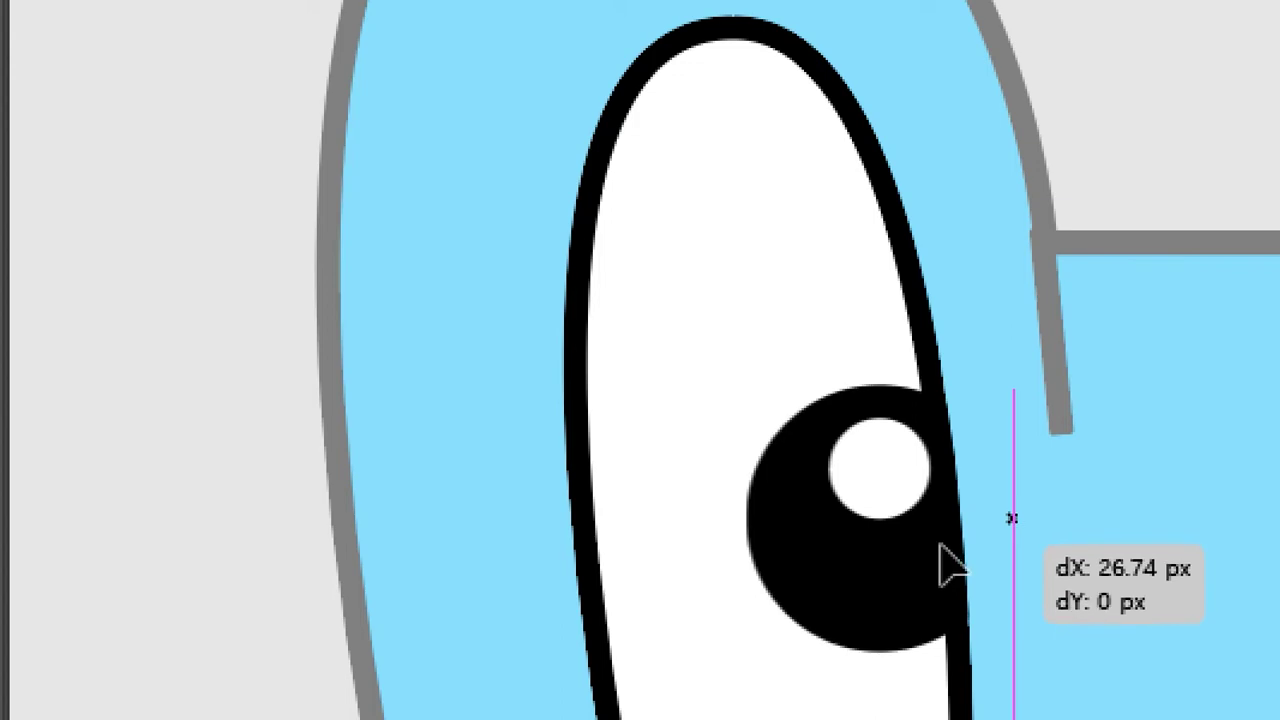
left_click_drag(940, 545, 940, 545)
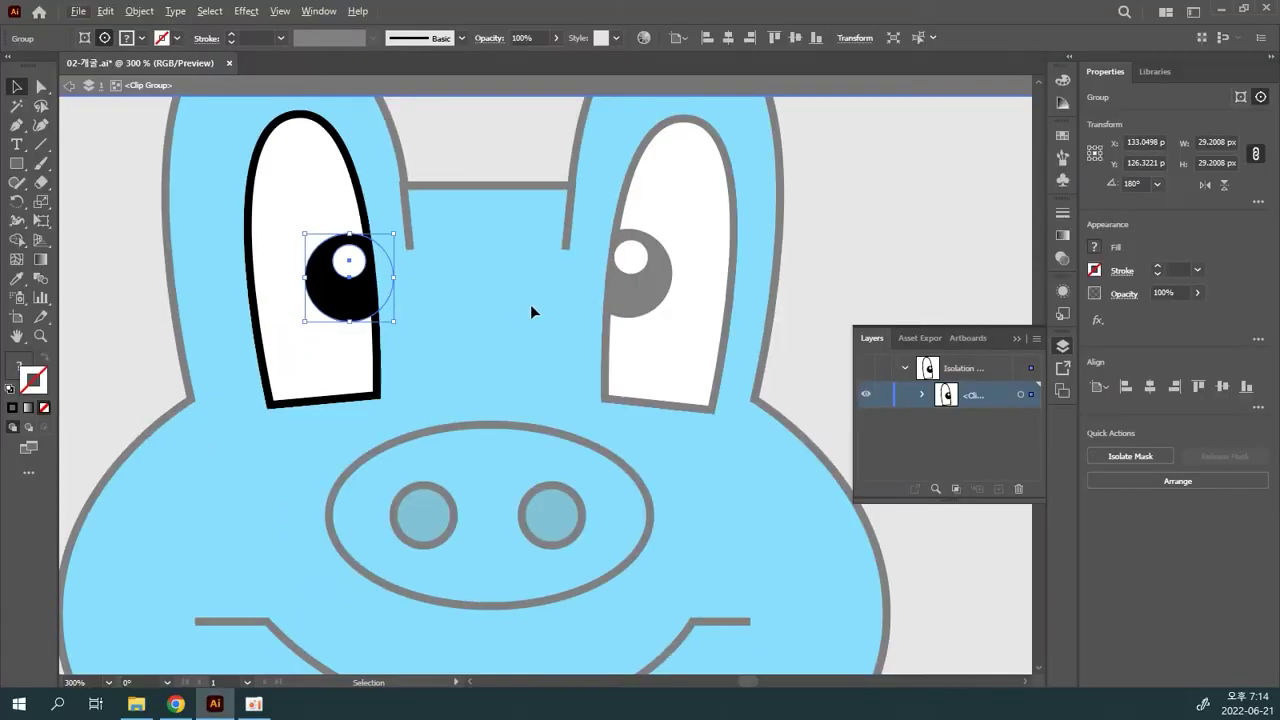
double_click(843, 232)
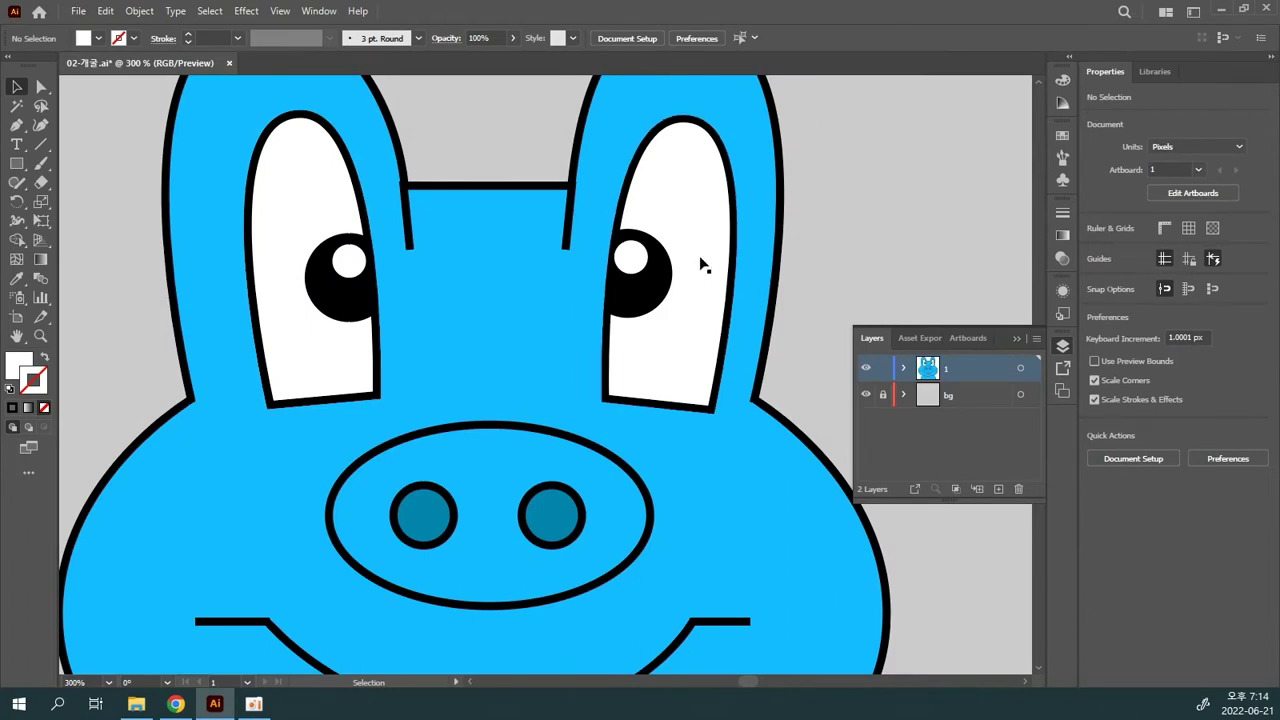
- Isolate the right eye's clip group, move its pupil about 19.5 px right and 52.3 px up, and exit isolation
left_click(650, 290)
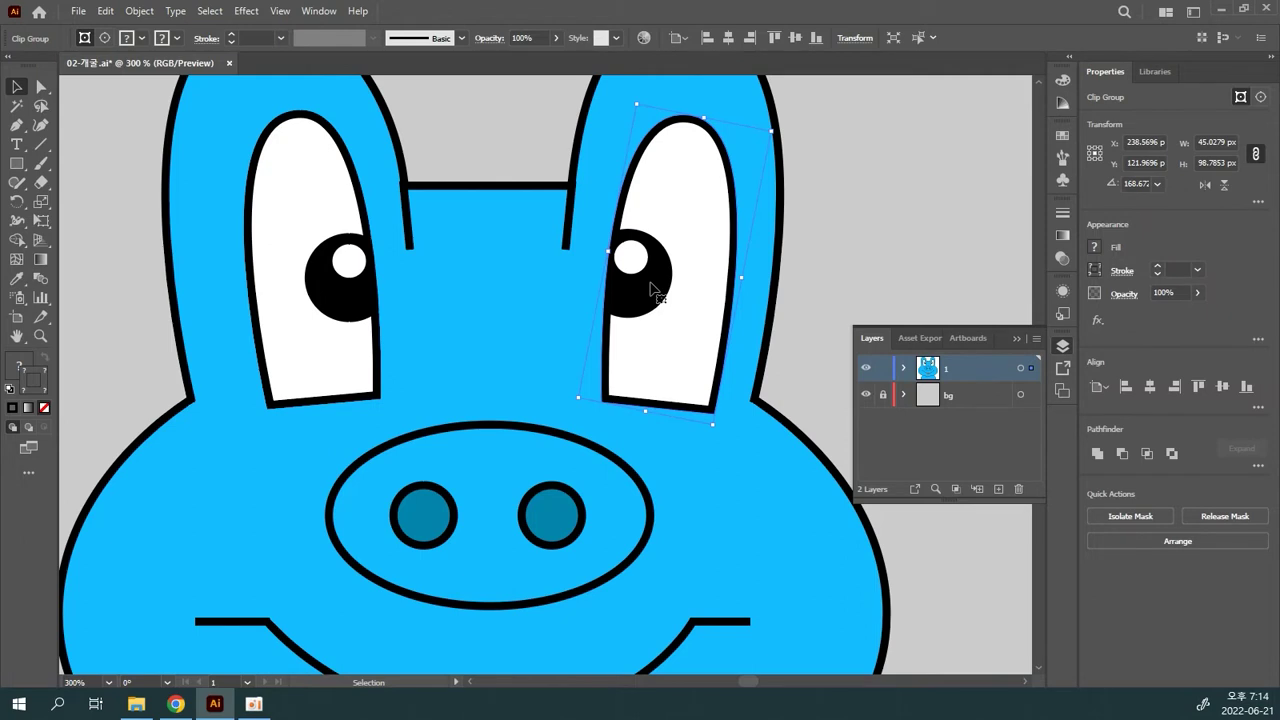
double_click(650, 290)
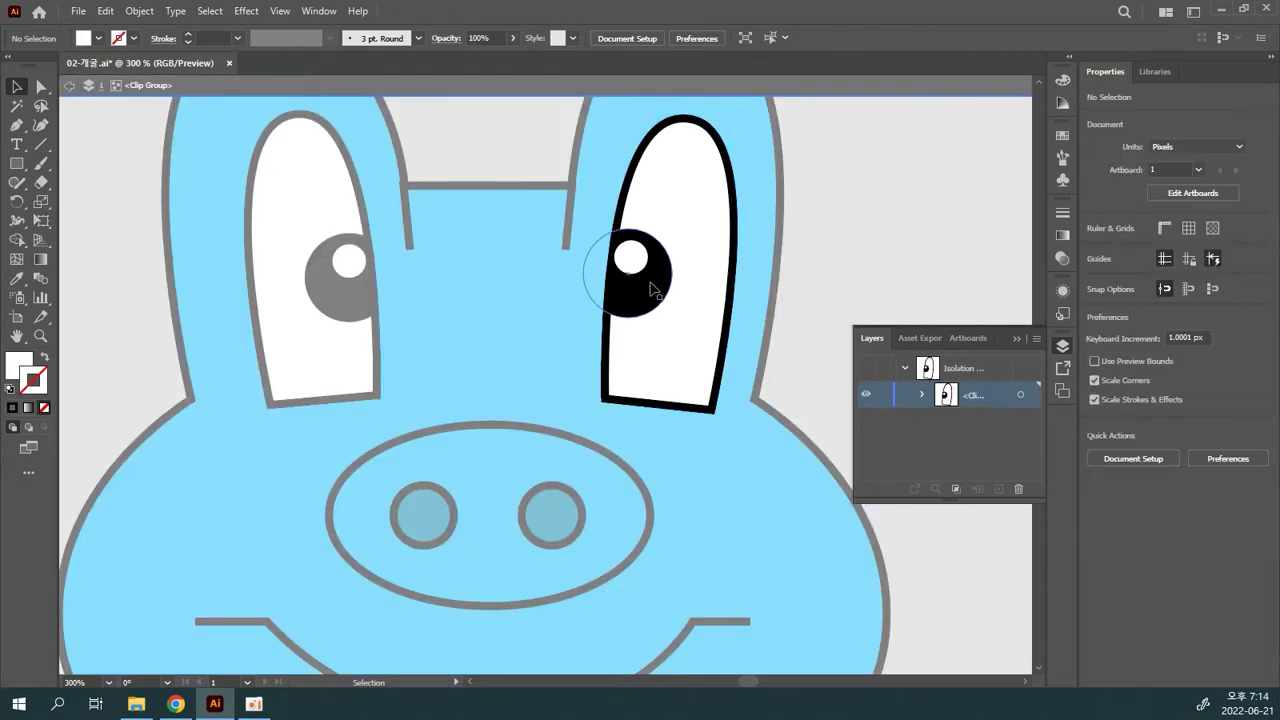
left_click_drag(648, 292, 706, 128)
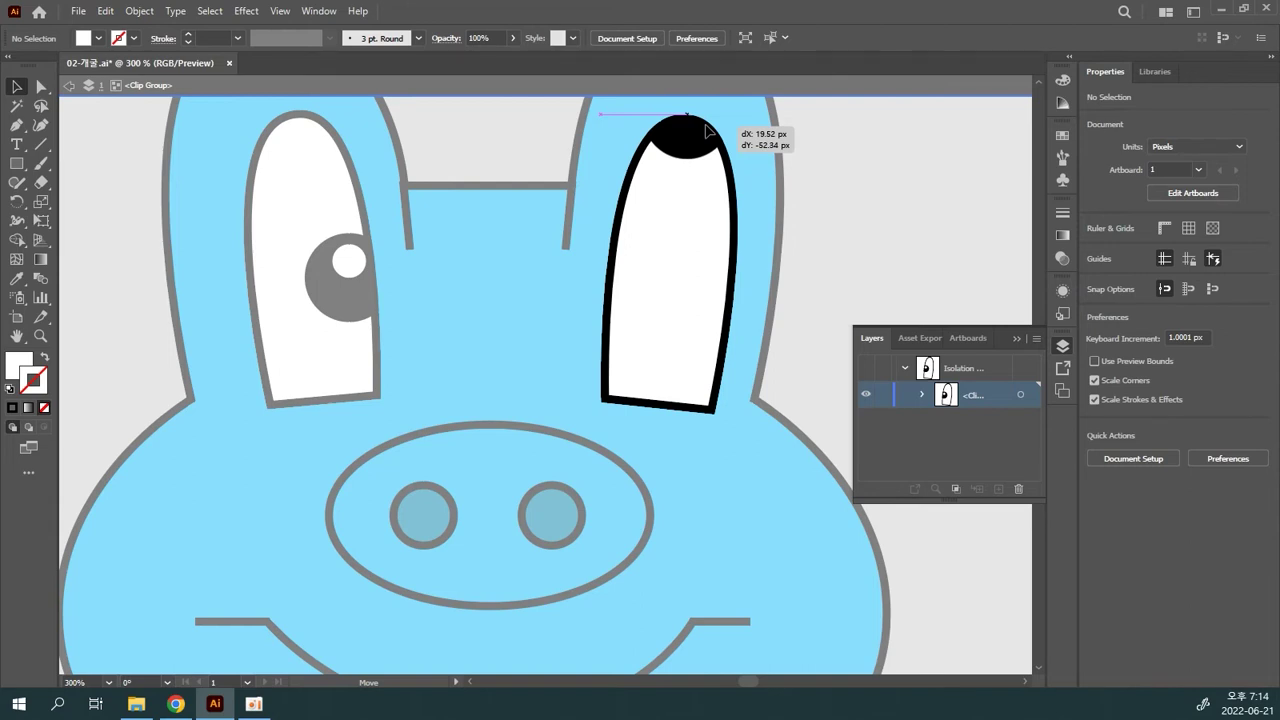
left_click_drag(706, 128, 706, 128)
double_click(840, 227)
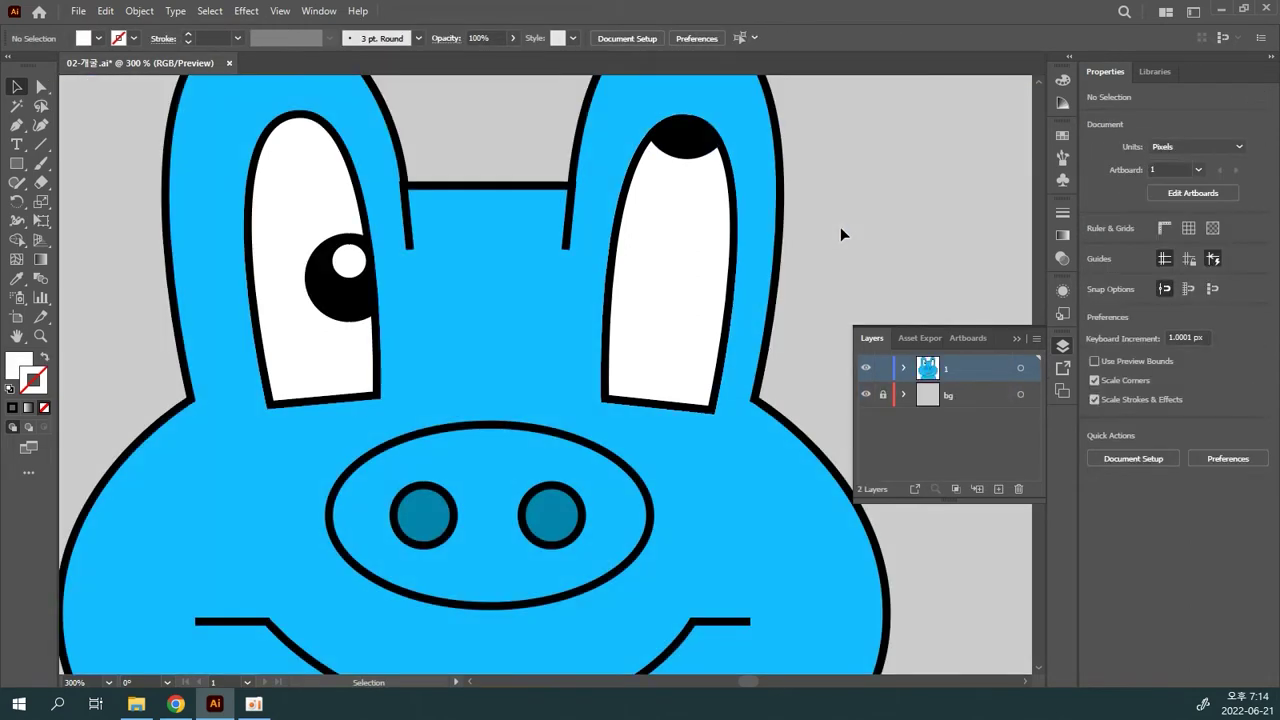
- Isolate the left eye's clip group, move its pupil slightly down and right, and exit isolation
double_click(350, 285)
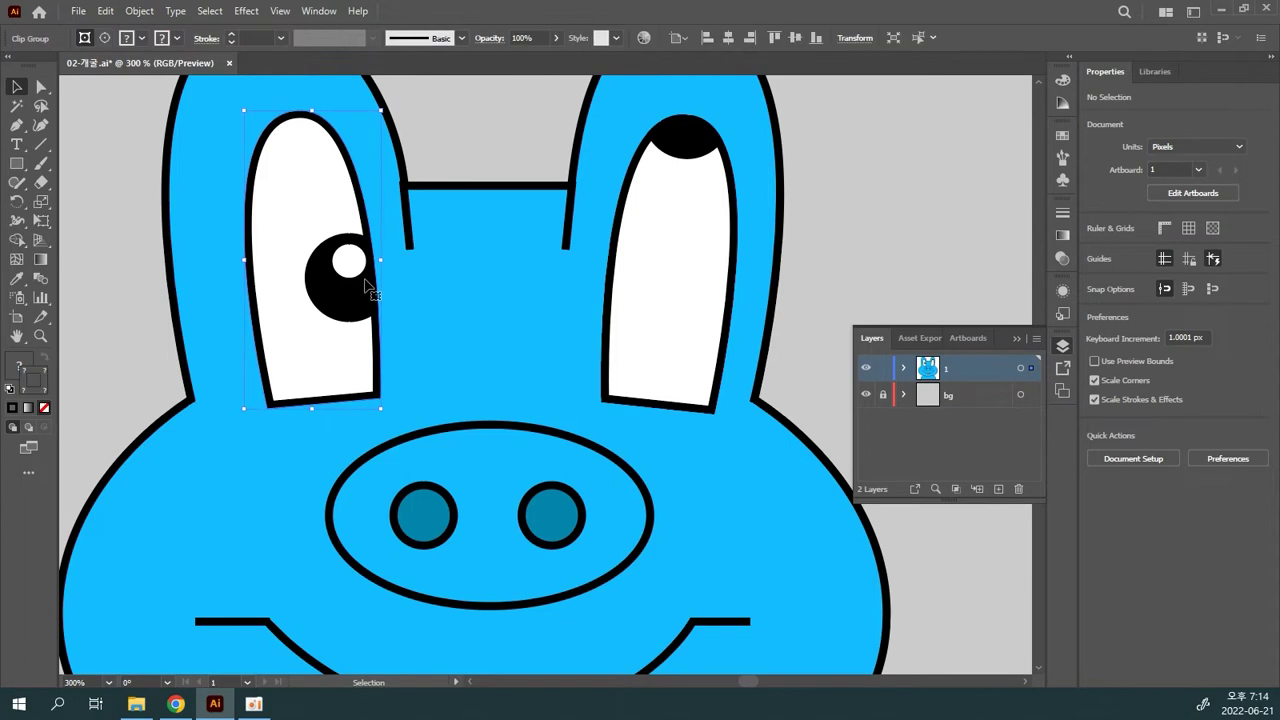
left_click_drag(350, 285, 365, 263)
left_click(829, 209)
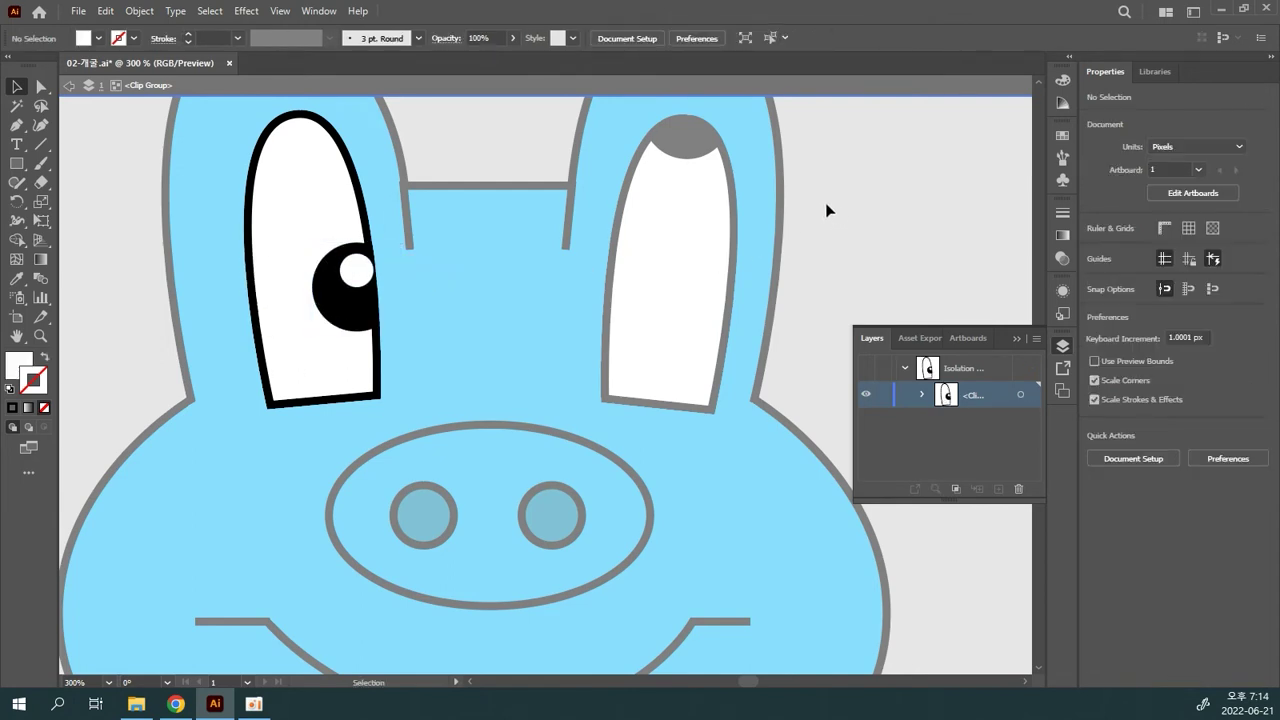
double_click(852, 177)
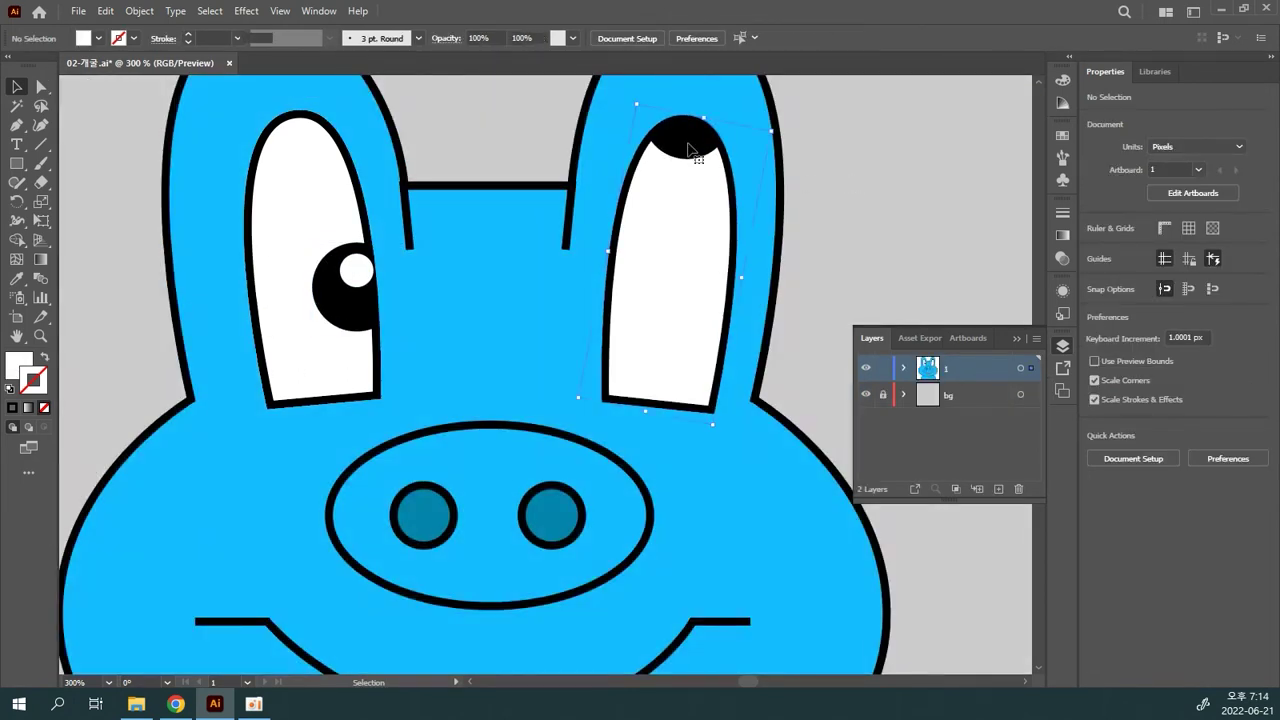
- Isolate the right eye's clip group, move its pupil down to the inner edge level with the left pupil, and exit isolation
double_click(703, 146)
left_click_drag(703, 146, 637, 314)
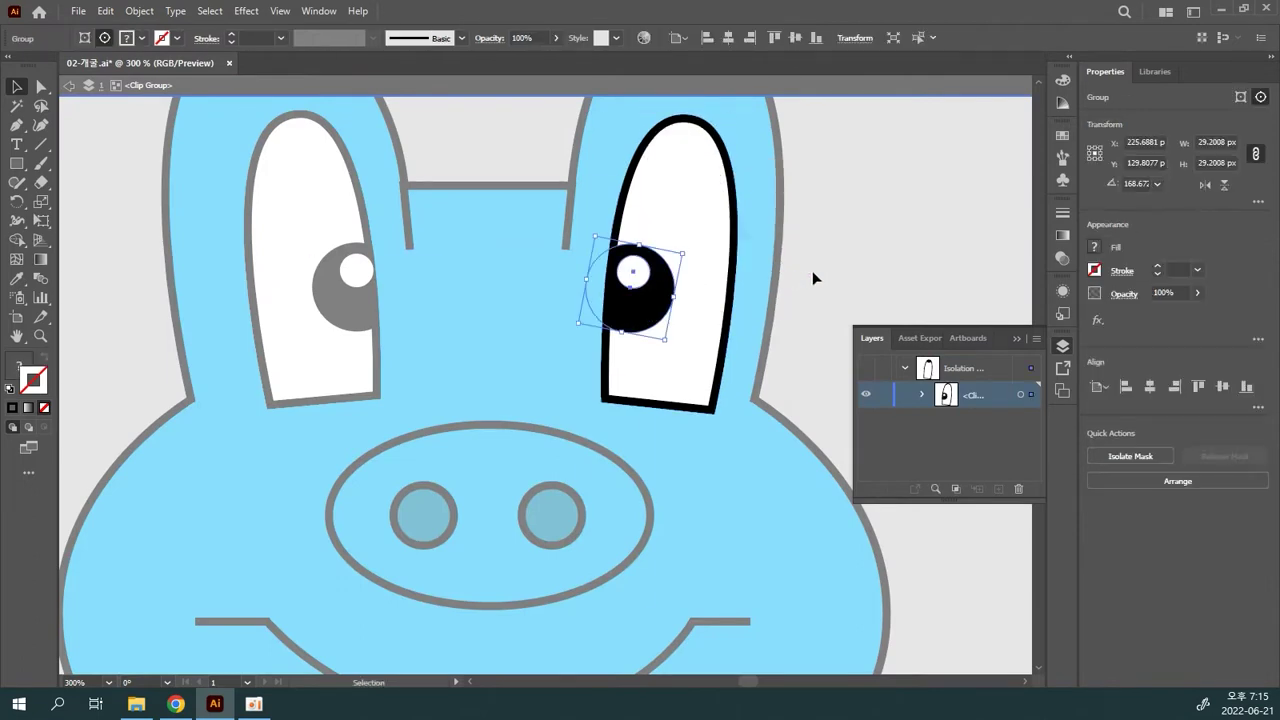
left_click(837, 264)
double_click(866, 267)
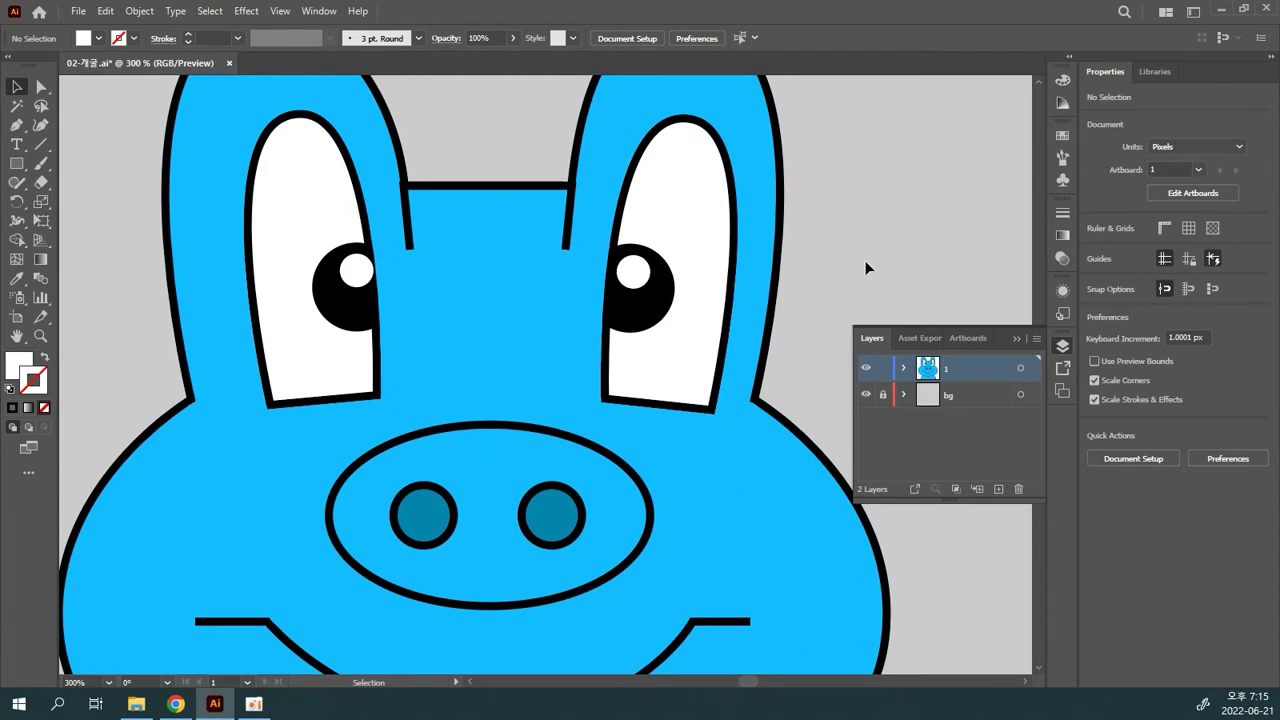
- Isolate the right eye's clip group, enlarge its pupil to more than twice its size, move it to the eye's lower end, and exit isolation
key("ctrl+0")
key("ctrl+1")
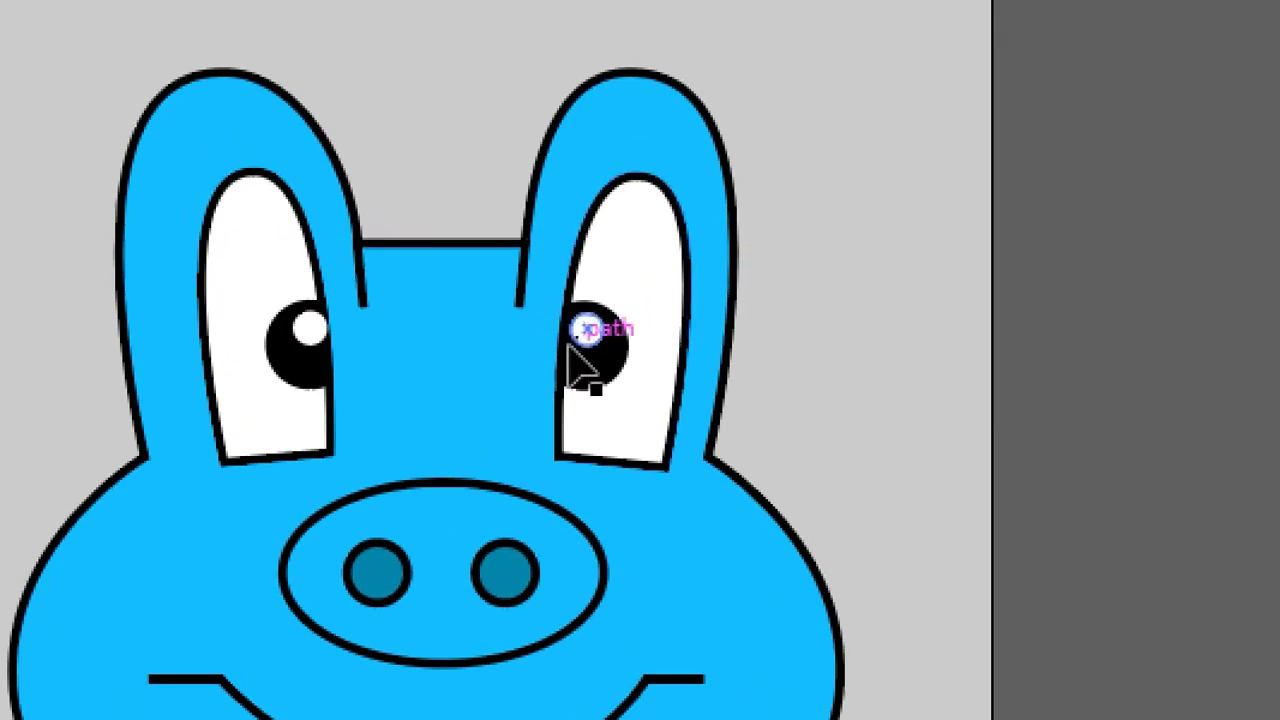
left_click(598, 351)
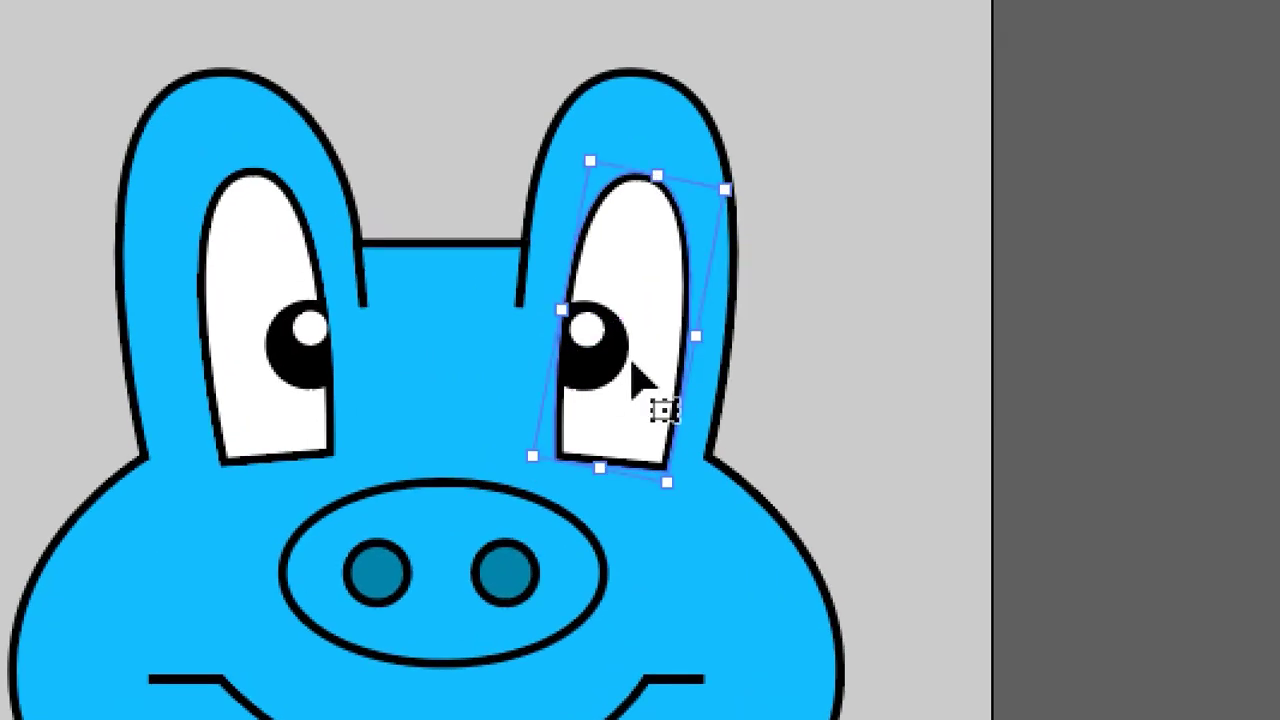
double_click(600, 356)
left_click(600, 352)
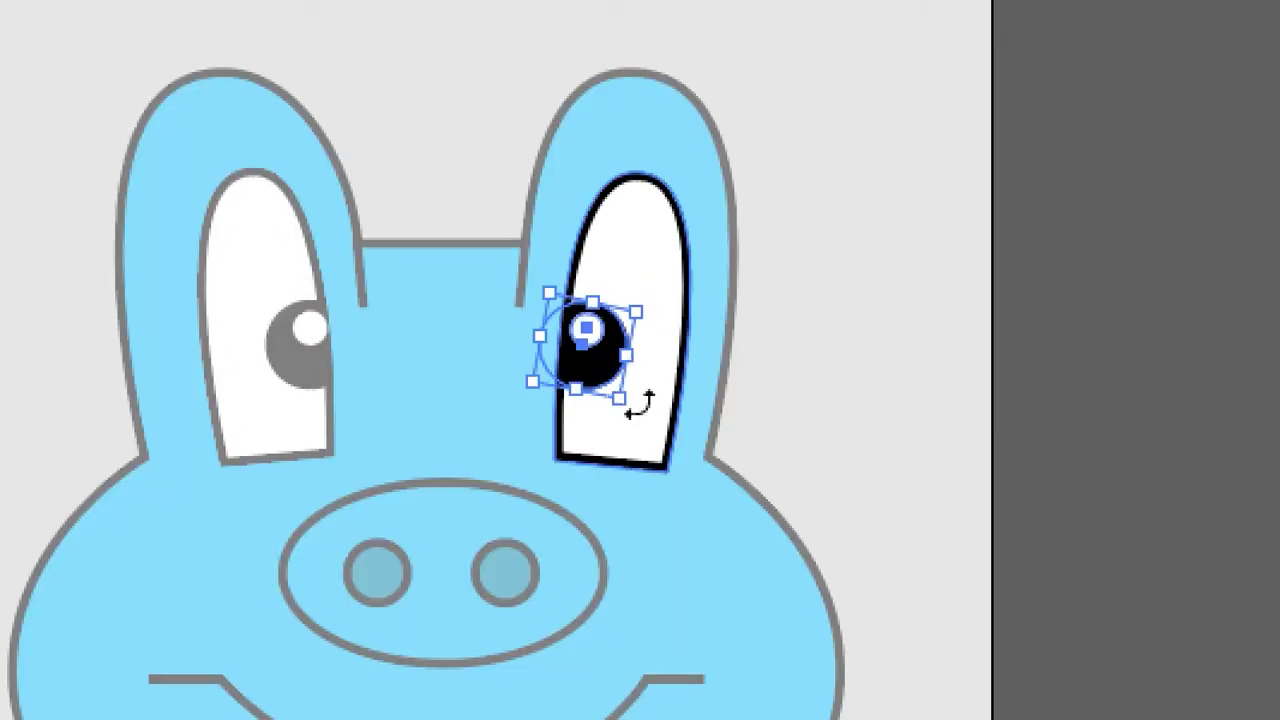
left_click_drag(628, 398, 686, 457)
left_click_drag(615, 393, 650, 484)
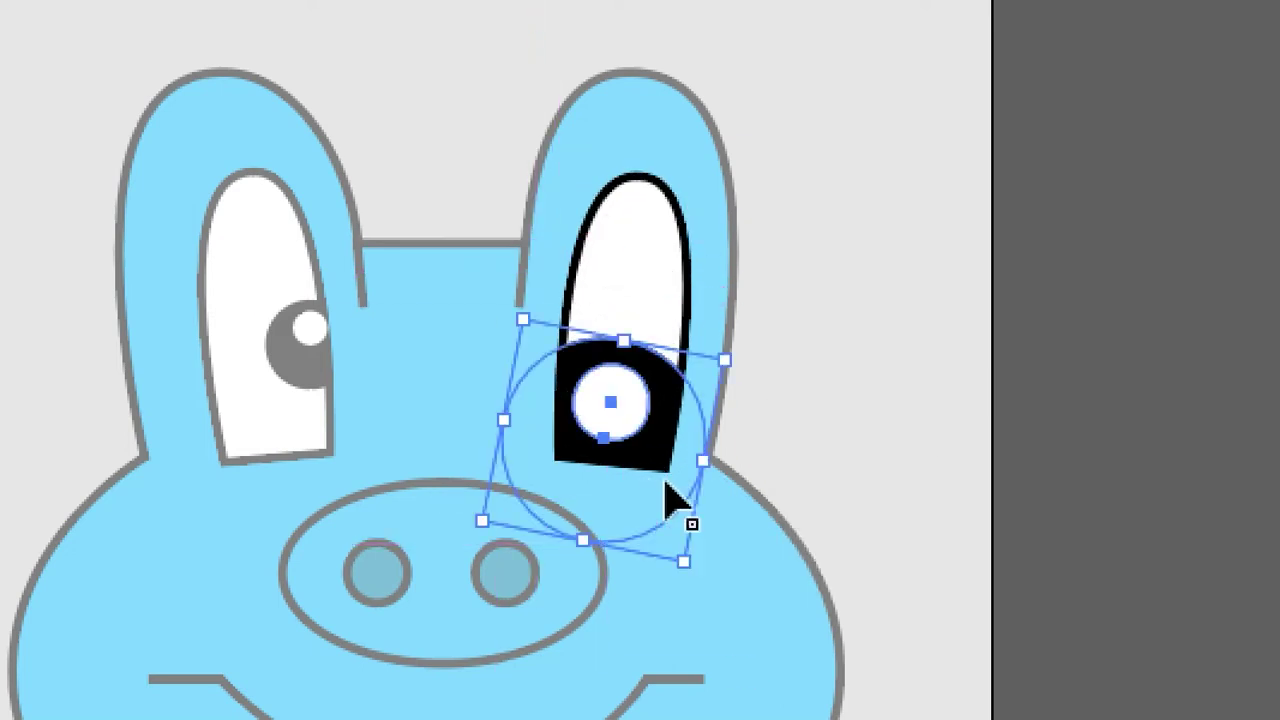
double_click(865, 407)
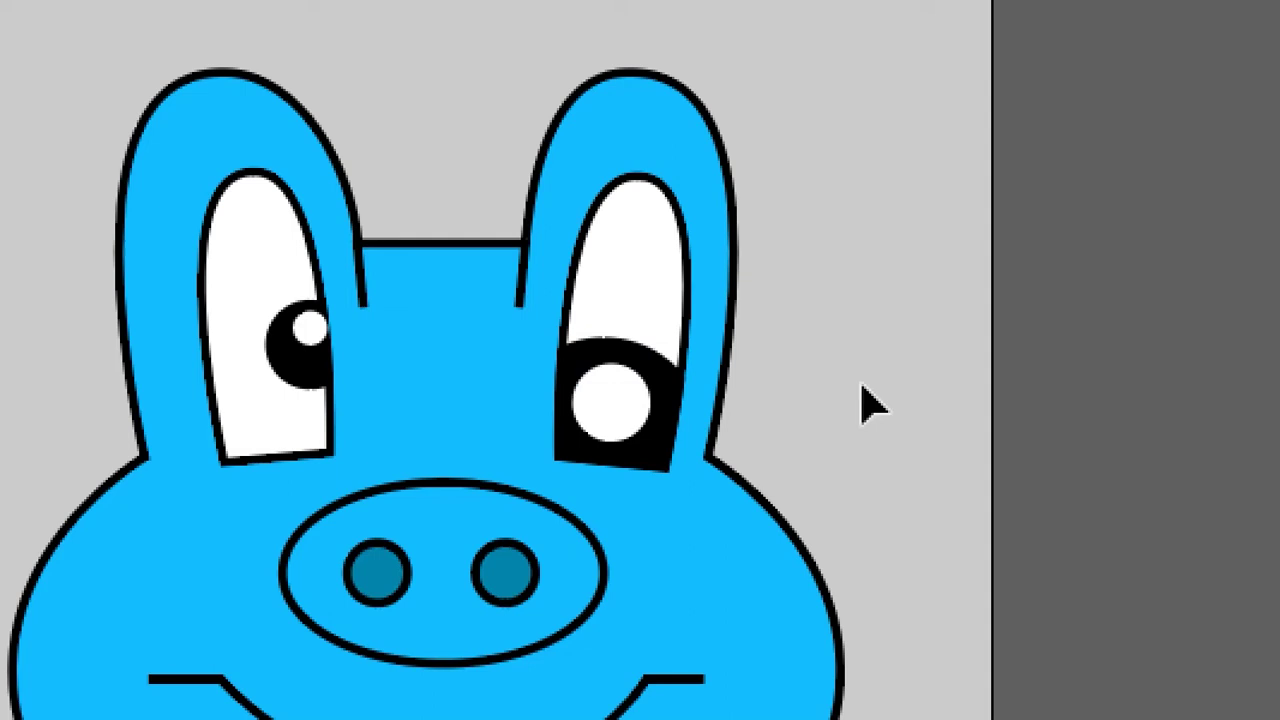
- Replace the left eye with a copy of the right eye's clip group, rotated counterclockwise to follow the slant of the left ear
left_click(308, 364)
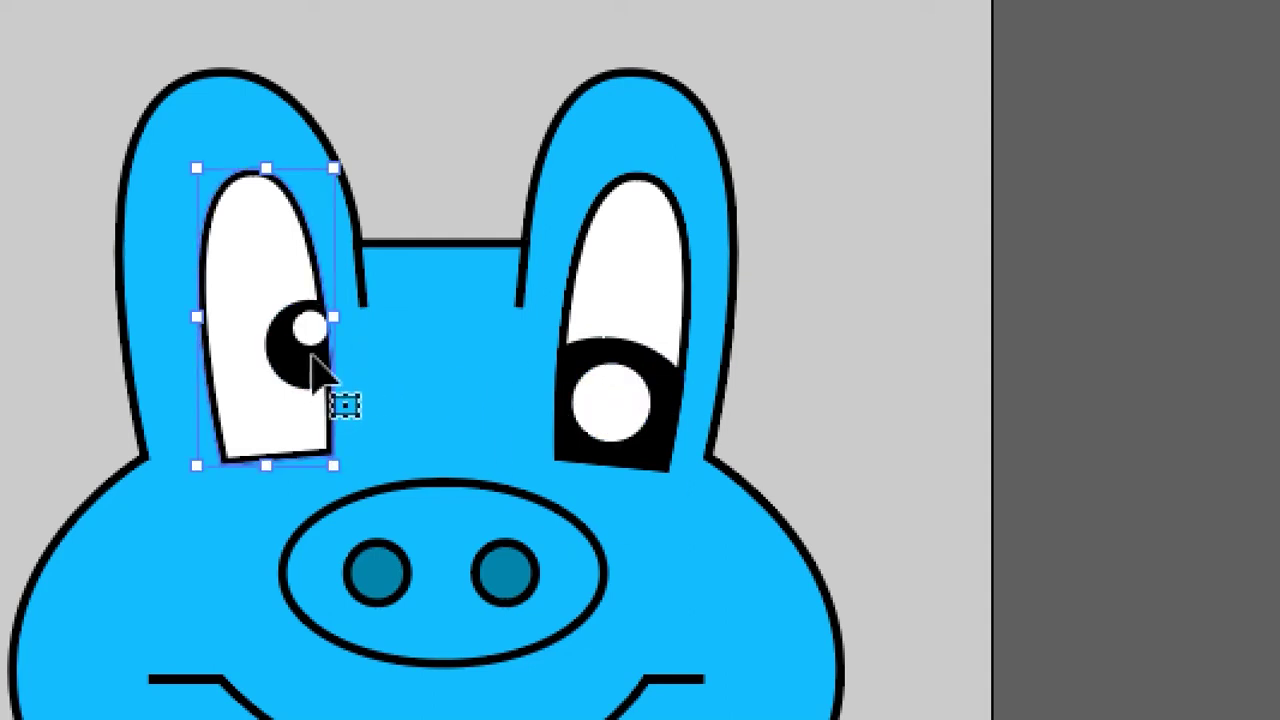
key("Delete")
left_click_drag(575, 402, 223, 414)
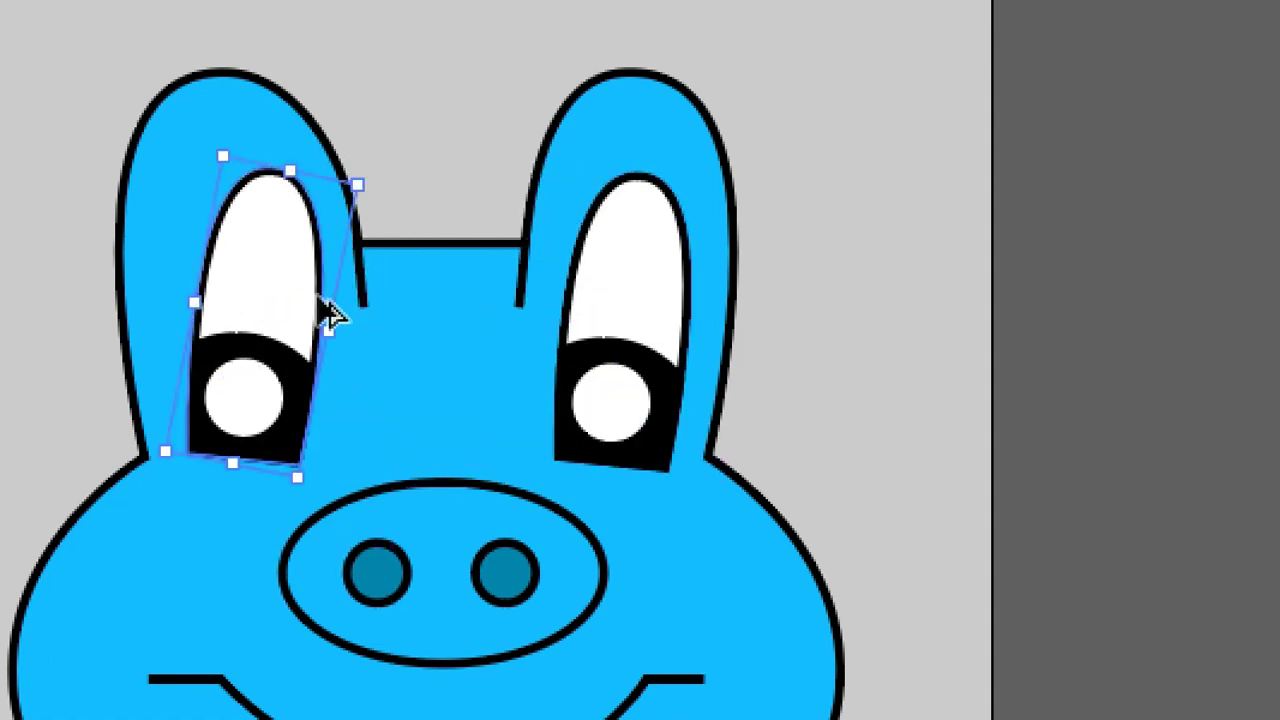
left_click_drag(371, 166, 330, 130)
mouse_move(305, 318)
left_mouse_down()
mouse_move(290, 312)
mouse_move(302, 312)
left_mouse_up()
left_click(457, 130)
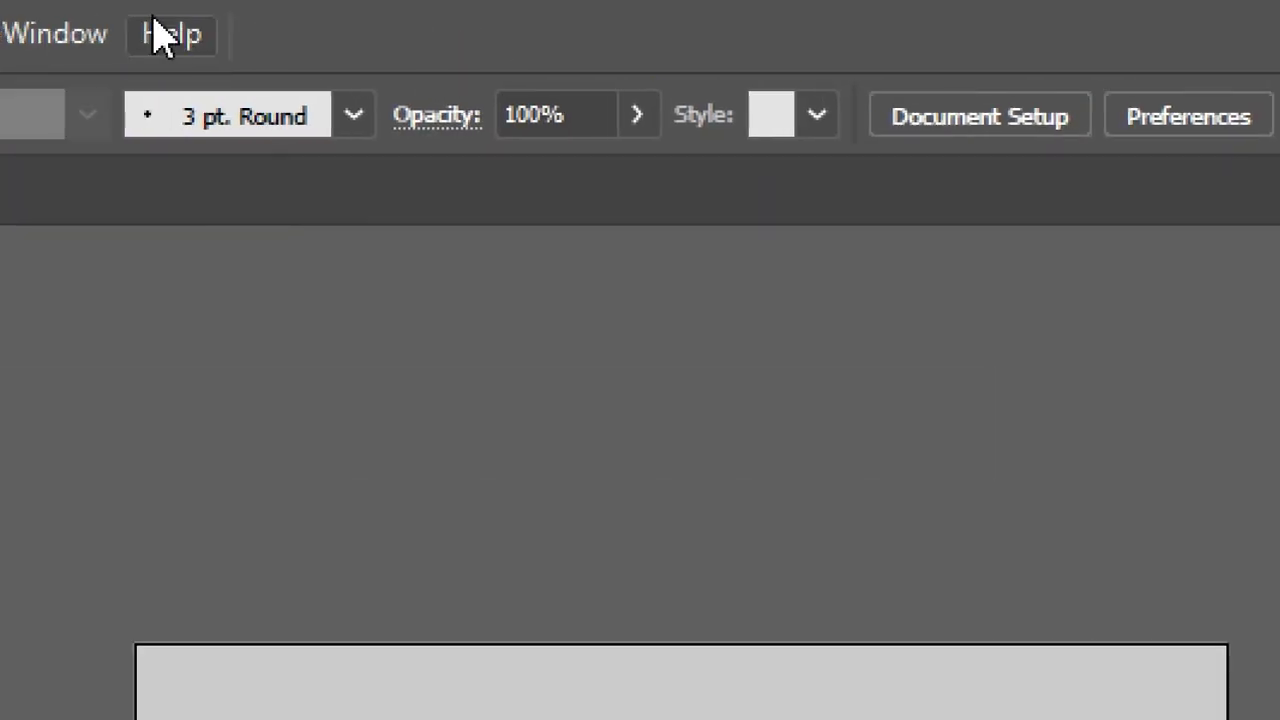
- Switch the display to Outline and back to GPU Preview
left_click(158, 35)
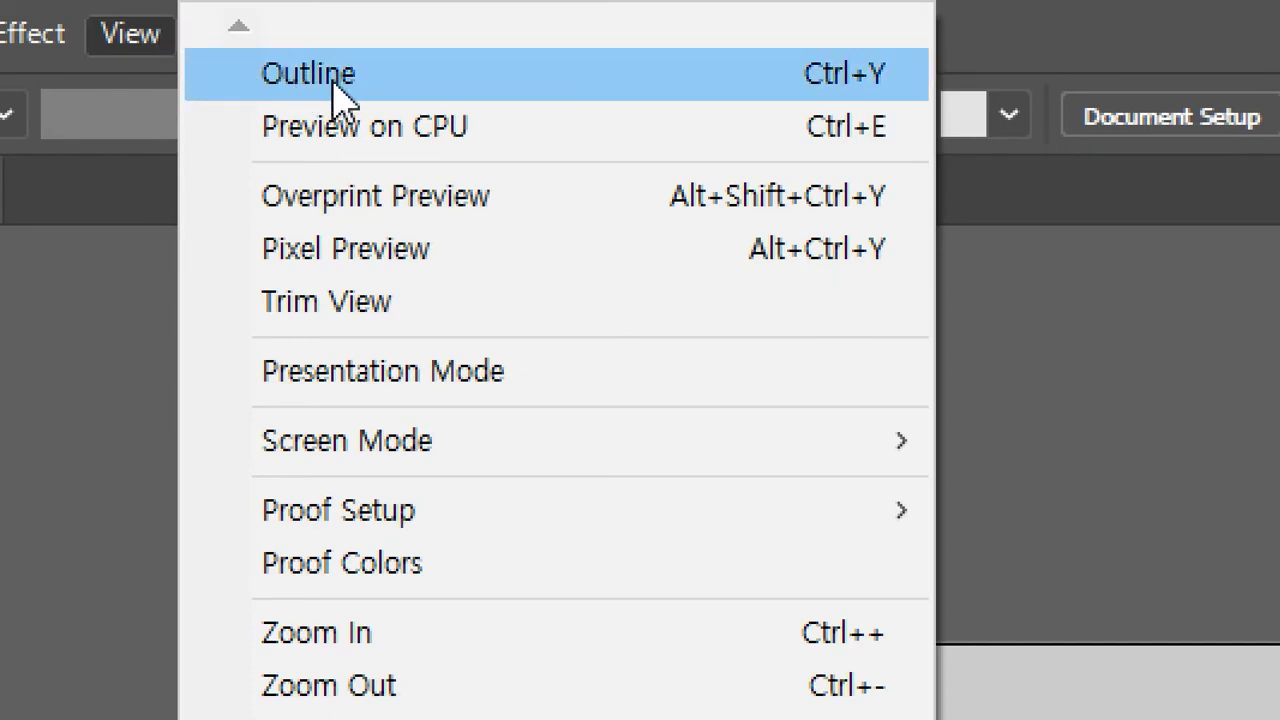
left_click(388, 95)
left_click(130, 34)
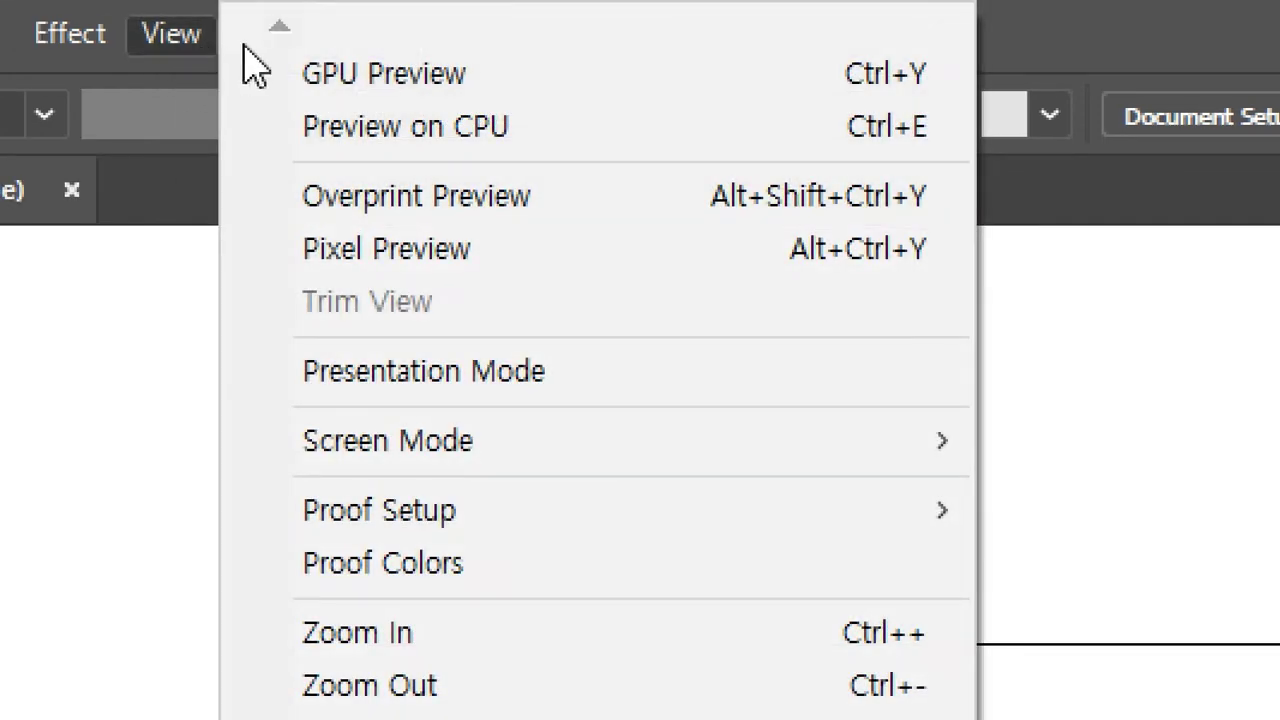
left_click(354, 66)
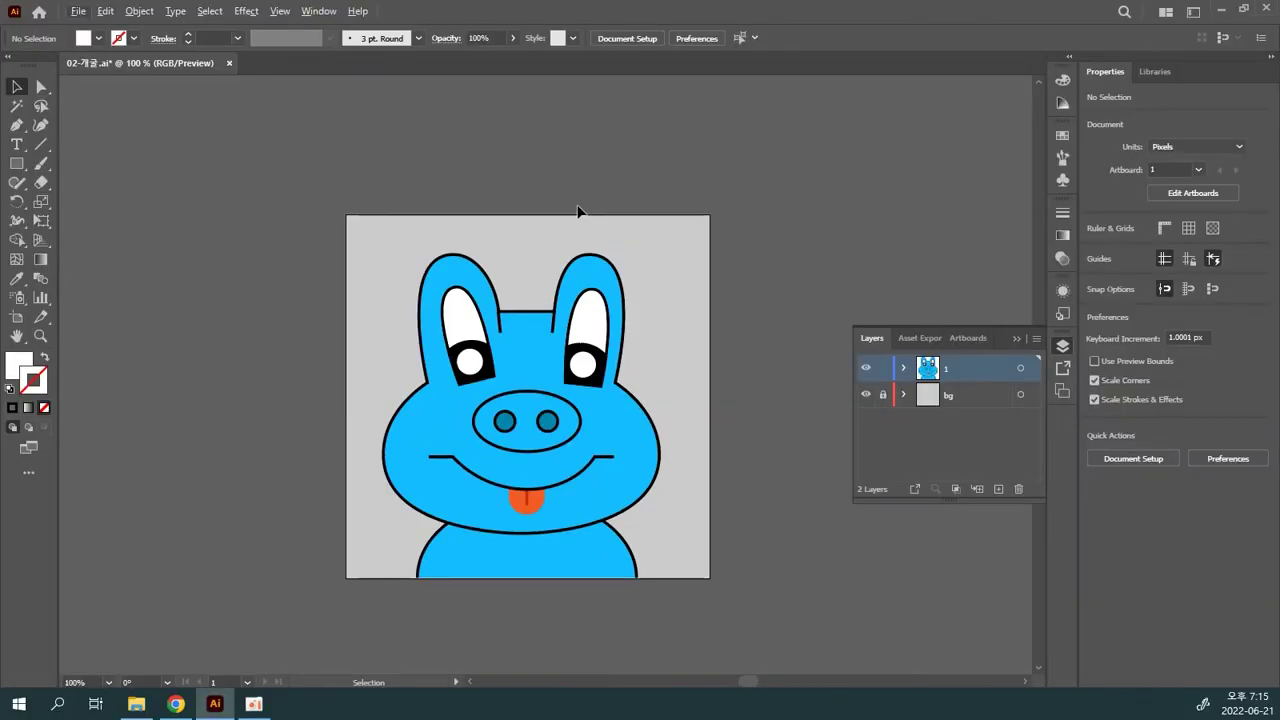
- Examine the full pupil circles extending beyond both eye masks in Outline view at 300%, and return to the preview
key("ctrl+y")
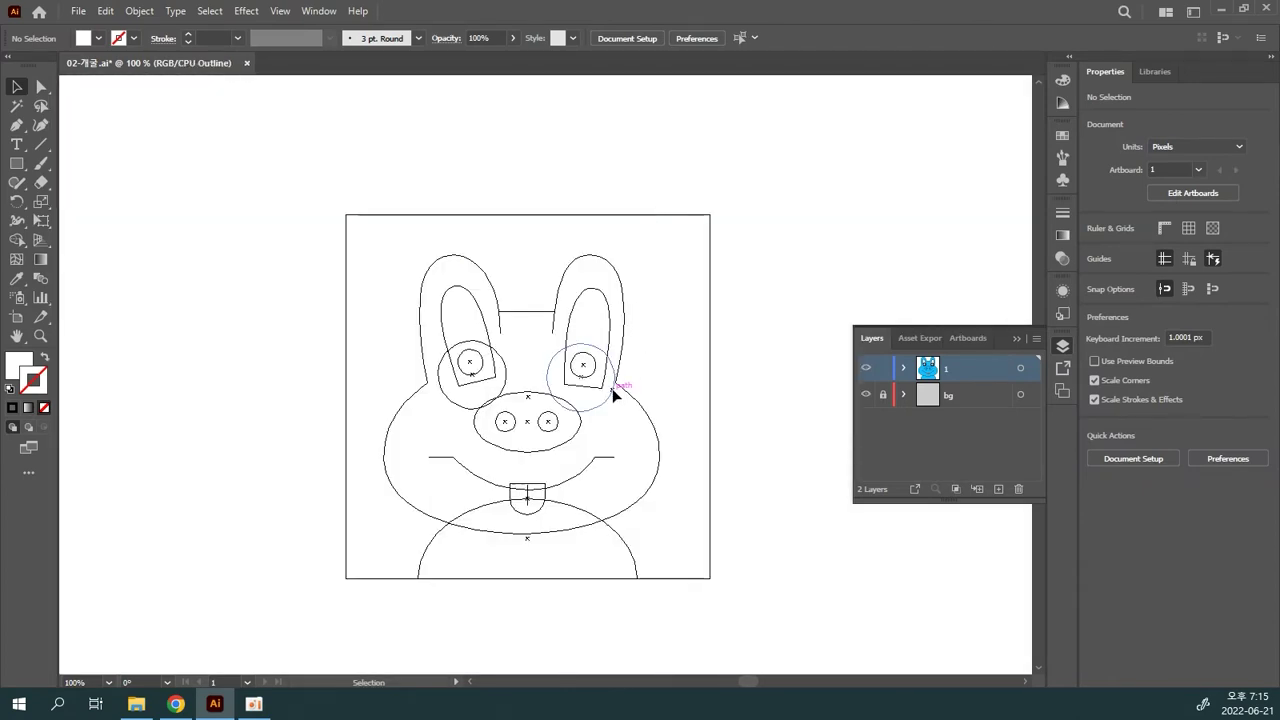
key("ctrl+plus")
key("ctrl+plus")
key("ctrl+plus")
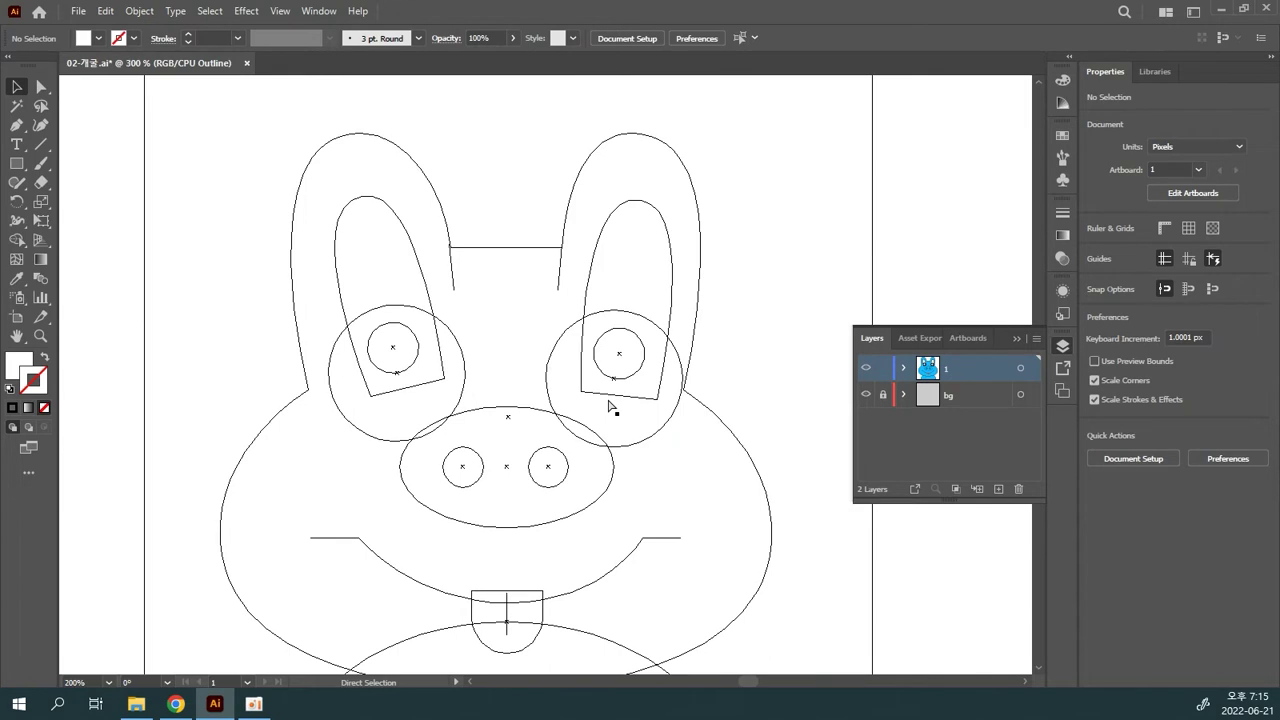
key("ctrl+plus")
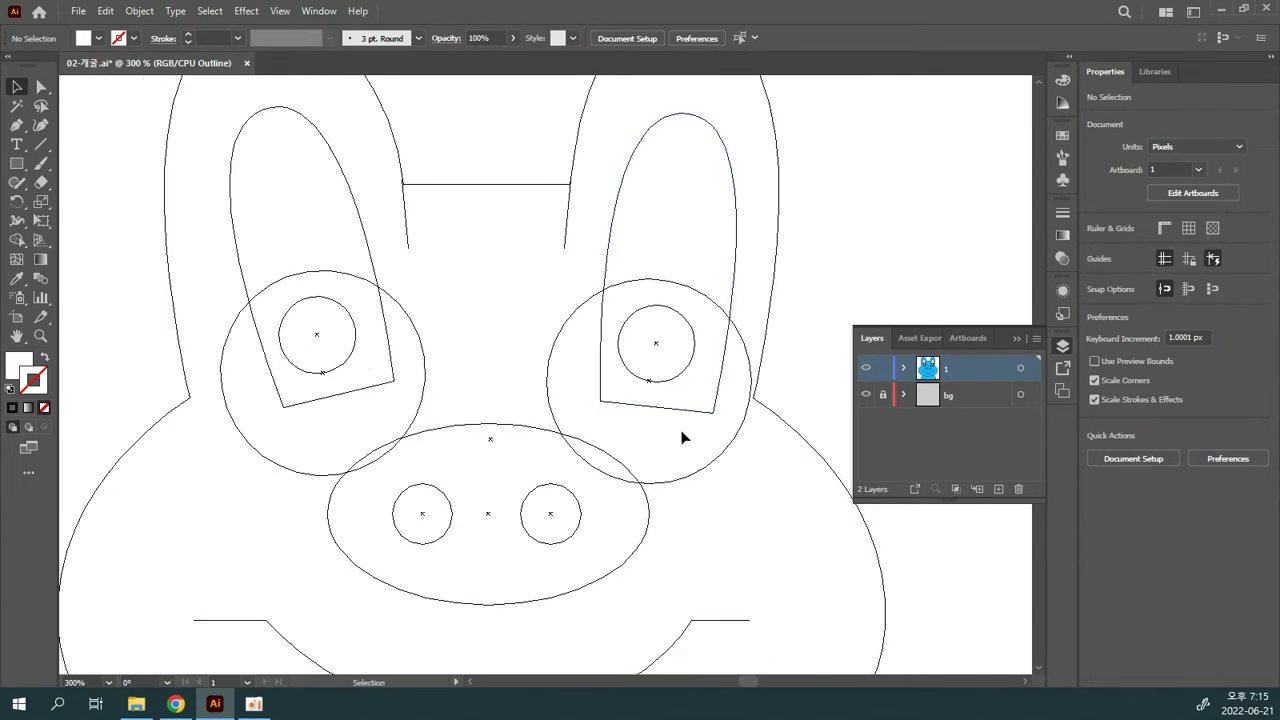
key("ctrl")
key("ctrl+y")
- Isolate the right eye's clip group, move its pupil up, scale it down slightly, and exit isolation
left_click(659, 340)
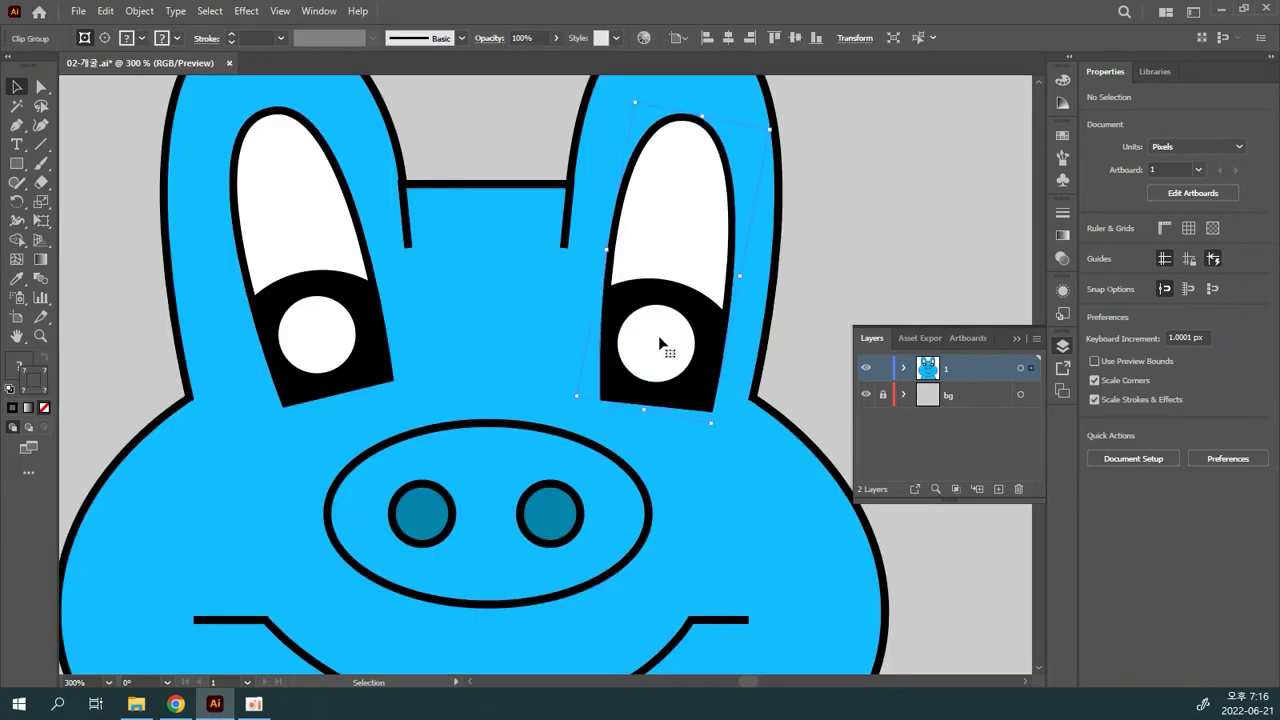
double_click(659, 340)
mouse_move(672, 255)
left_mouse_down()
mouse_move(675, 217)
mouse_move(676, 236)
left_mouse_up()
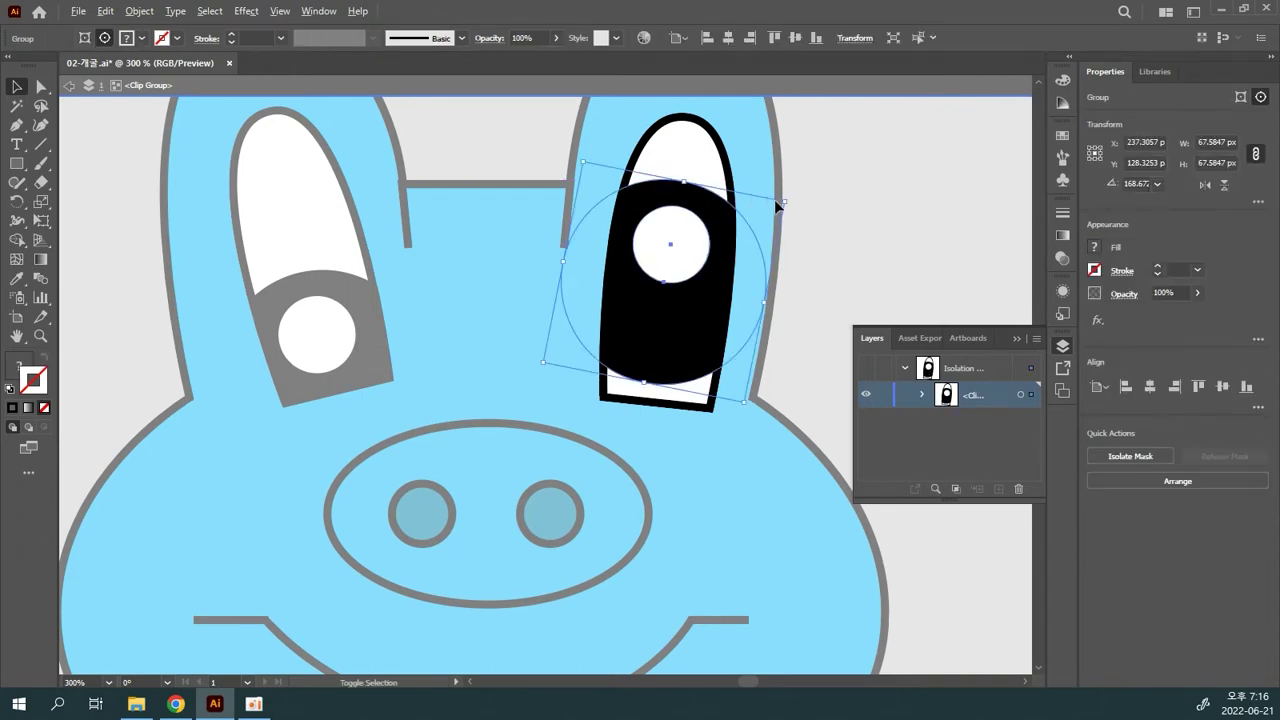
left_click_drag(786, 203, 764, 287)
double_click(800, 249)
key("ctrl+minus")
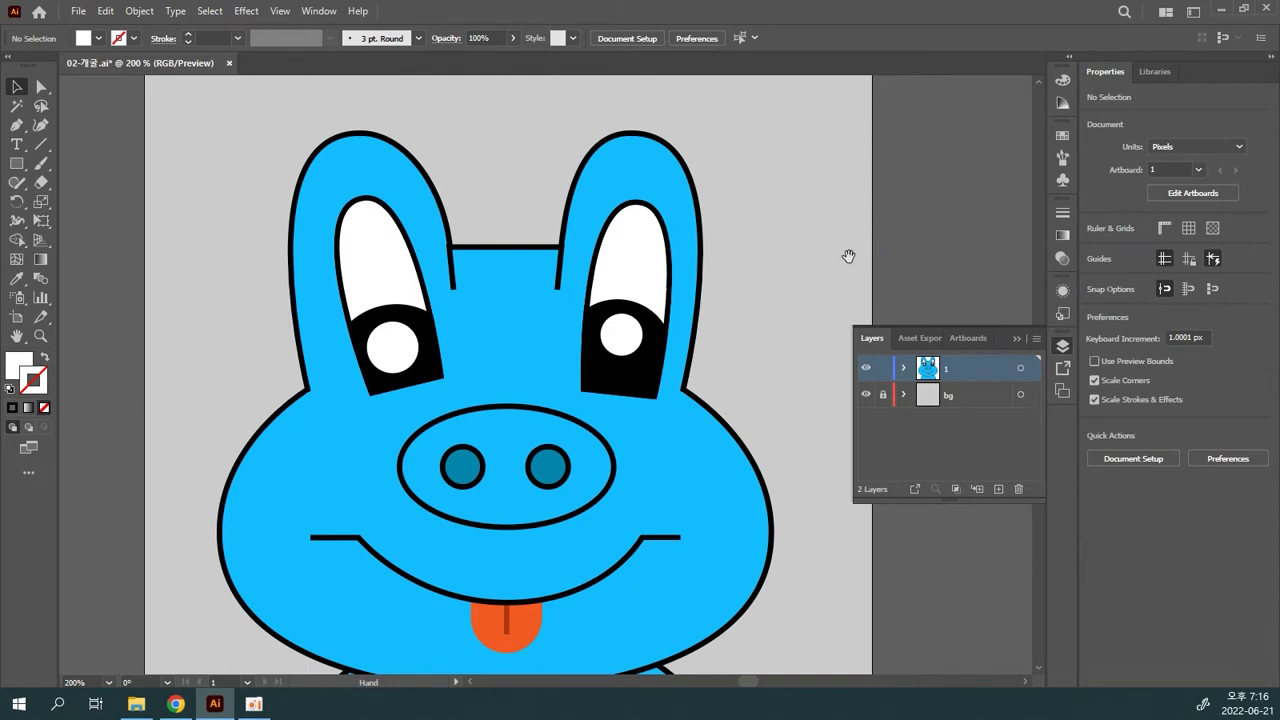
- Move the tongue off the artboard to the left of the character, and undo the move
scroll(797, 234, "down", 3)
left_click_drag(524, 534, 119, 531)
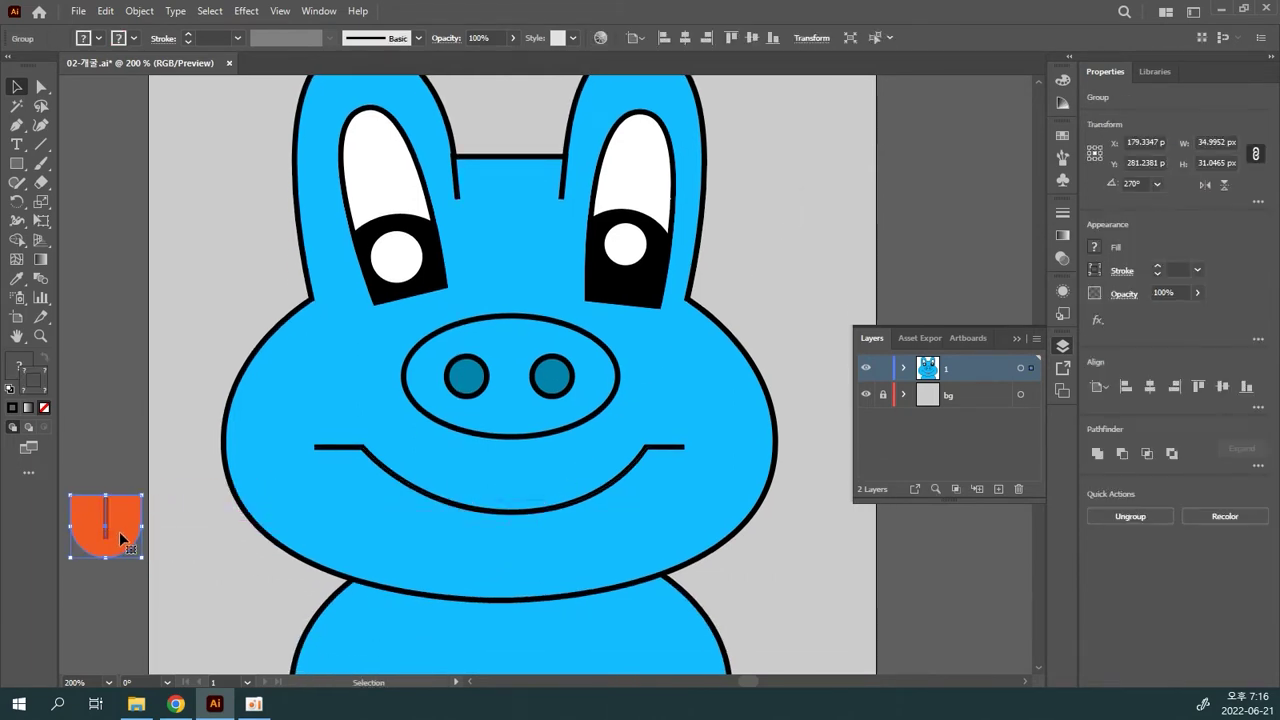
key("ctrl+z")
- Move the mouth line and the tongue together slightly right and down on the face
left_click_drag(573, 539, 762, 499)
left_click_drag(743, 453, 280, 445)
left_click_drag(664, 476, 697, 470)
left_click(224, 447, "shift")
left_click_drag(565, 483, 366, 503)
- Move the nose and nostrils group down slightly to X 180 px, Y about 211.9 px, and deselect it
left_click(500, 367)
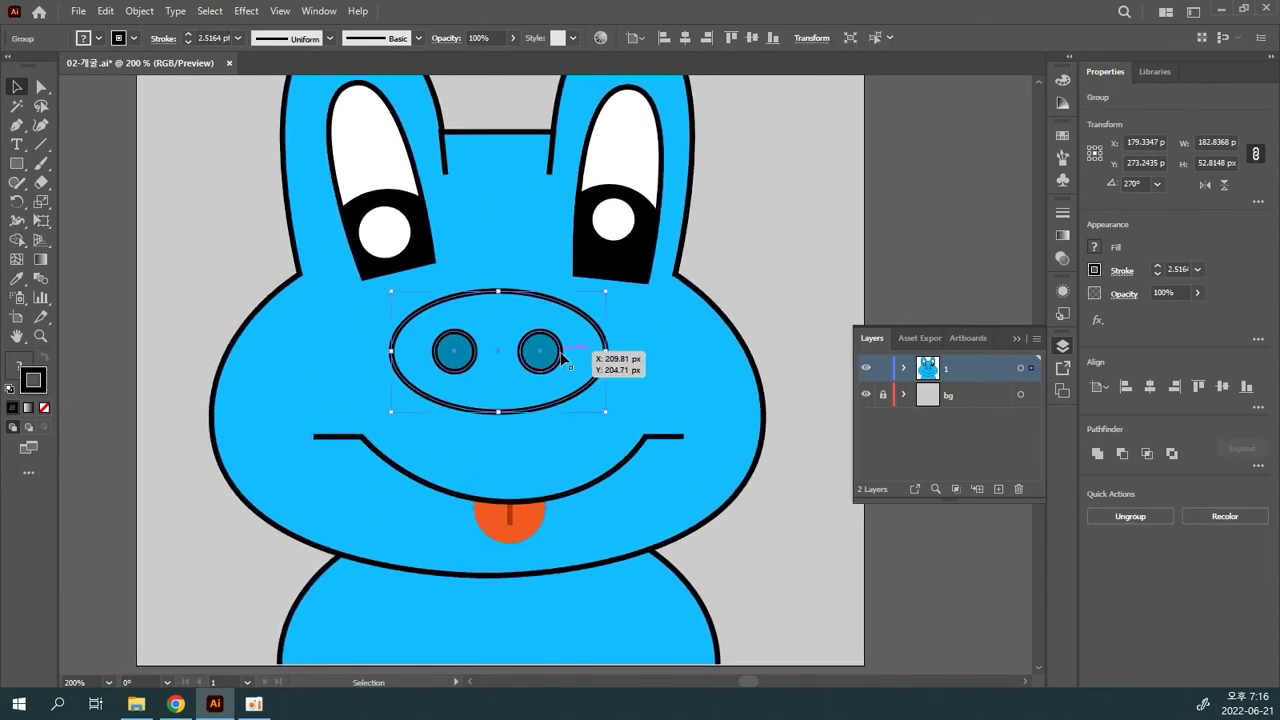
left_click_drag(558, 356, 553, 370)
key("ctrl+minus")
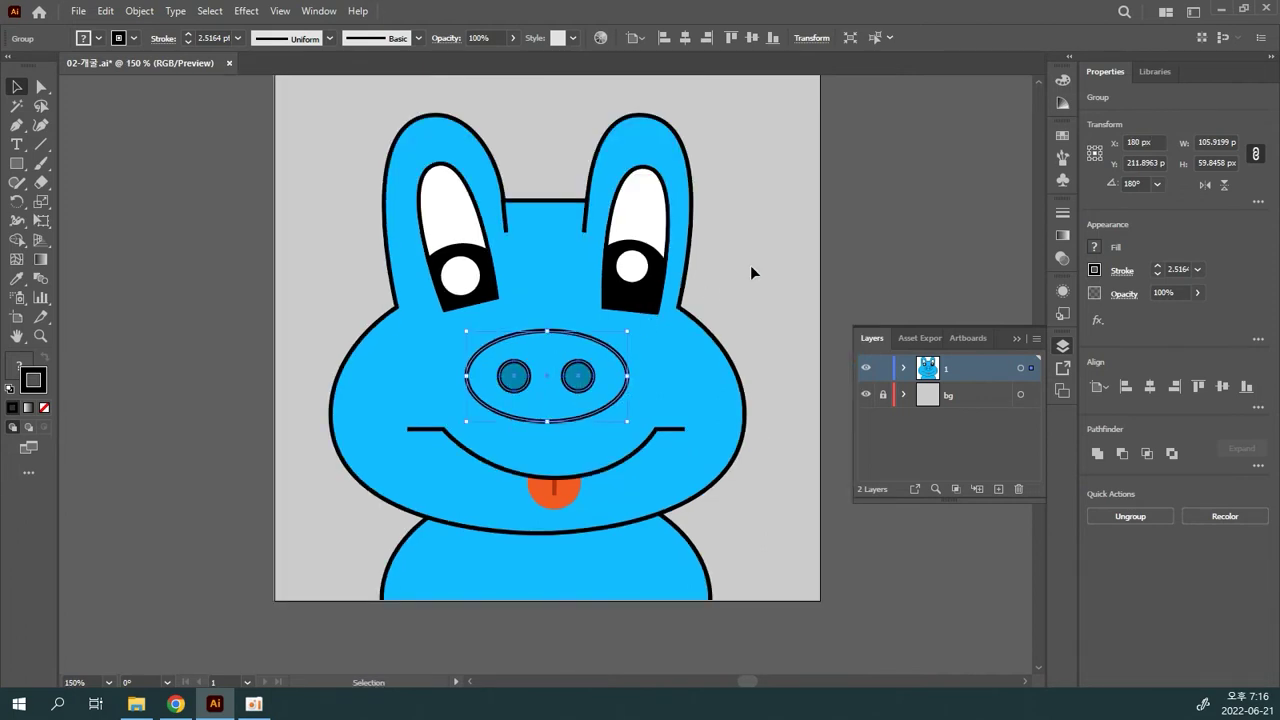
left_click(750, 266)
- Draw a circle with the body's blue fill and black stroke over the artboard's left edge, beside the character
scroll(686, 529, "down", 4)
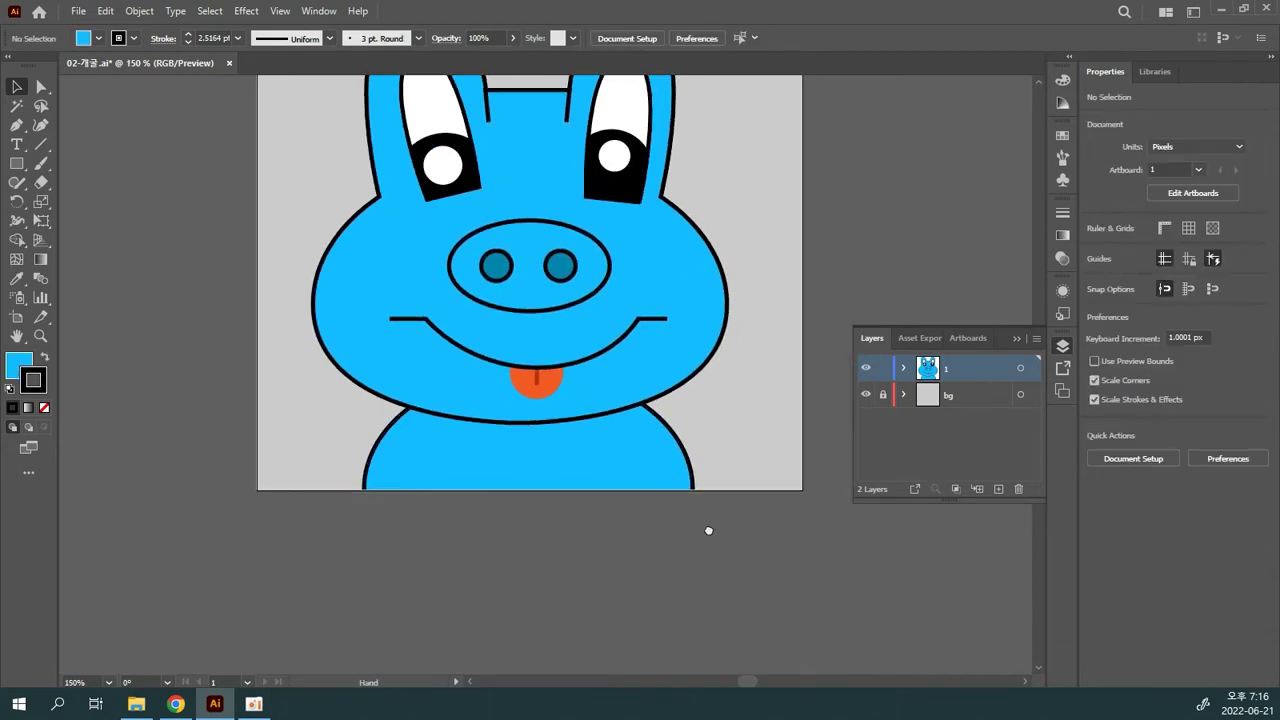
scroll(706, 529, "up", 2)
left_click(557, 514)
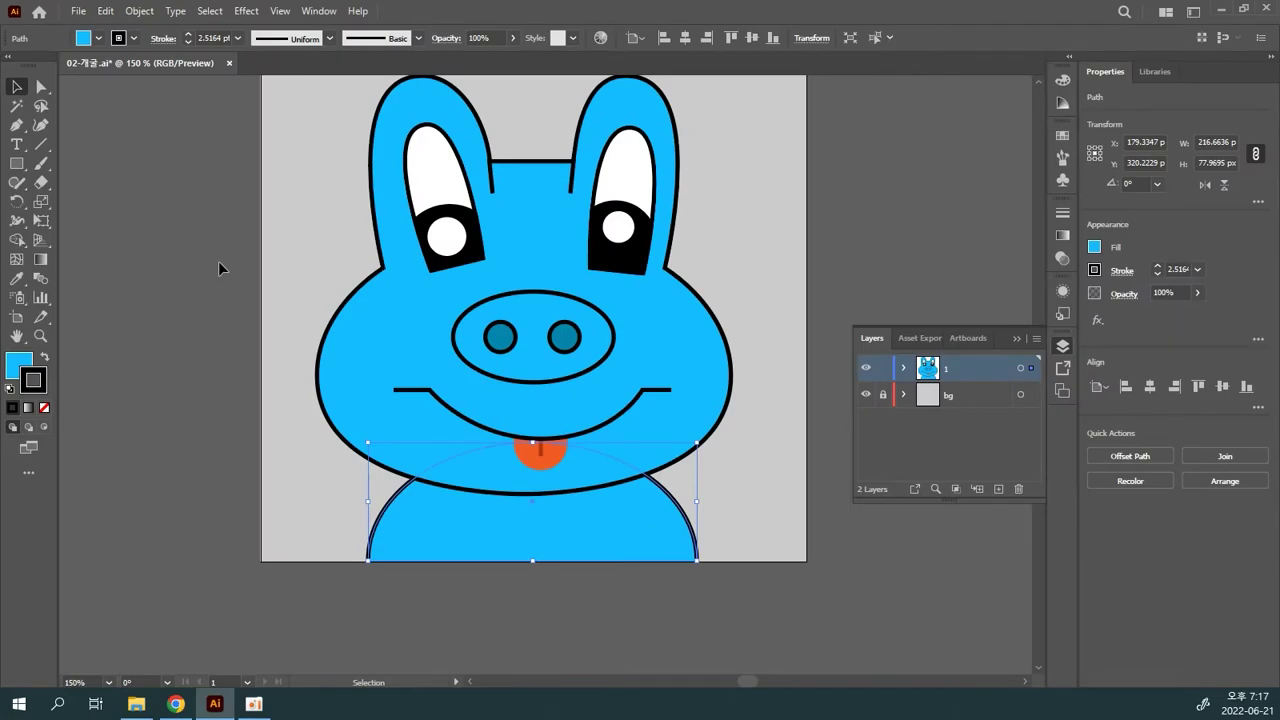
left_click(218, 261)
left_click(16, 163)
left_click(72, 202)
left_click_drag(193, 291, 113, 212)
- Delete only the circle's bottom anchor point with the Direct Selection tool, leaving an open semicircle
left_click(42, 89)
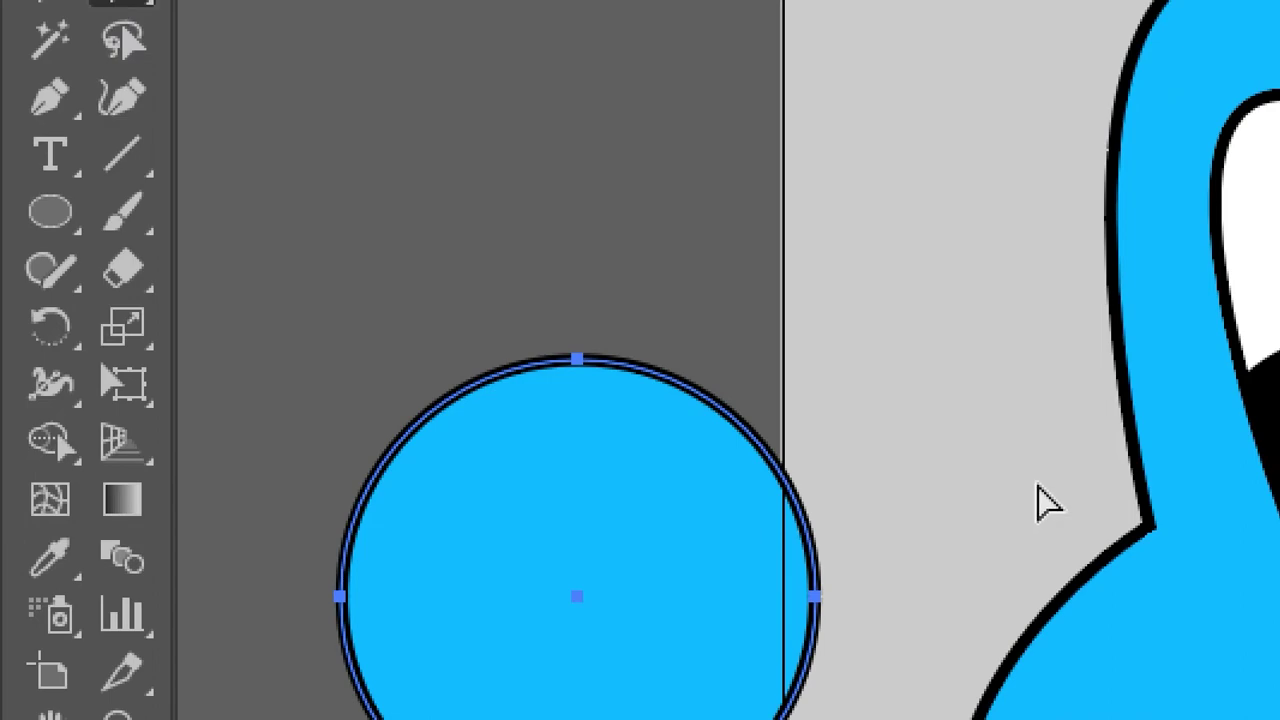
left_click(734, 649)
left_click_drag(694, 606, 546, 510)
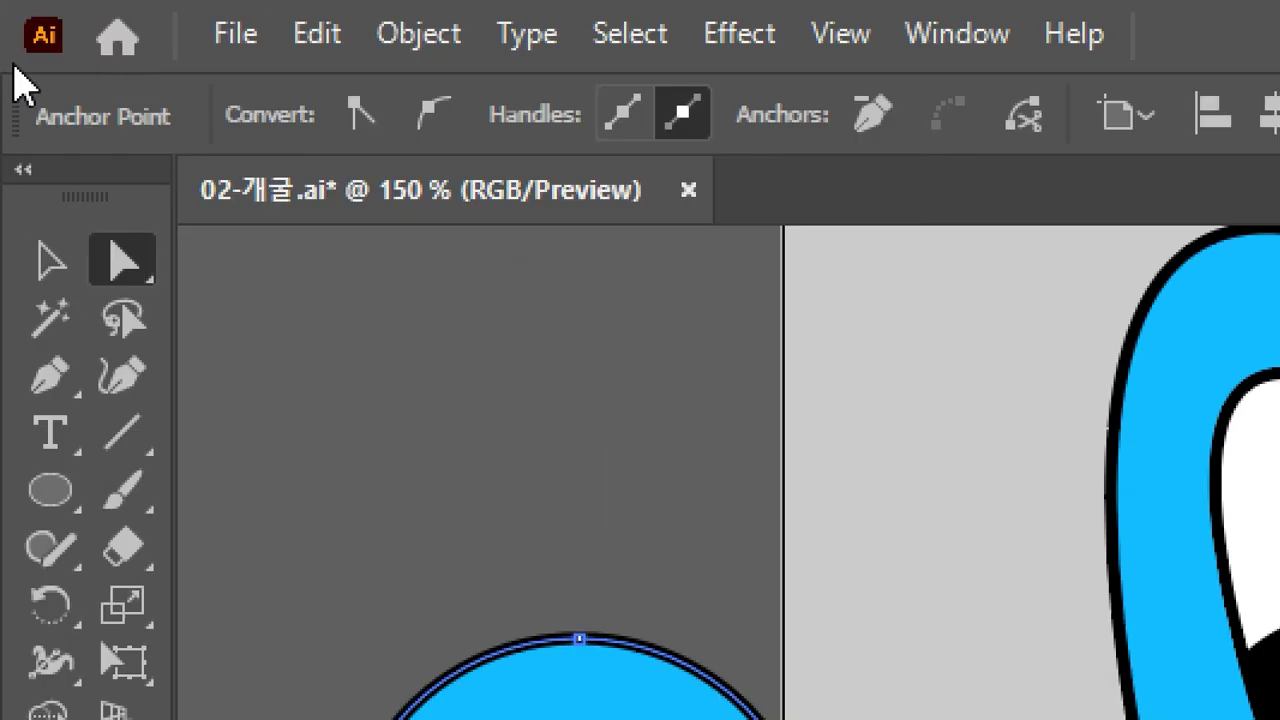
left_click(253, 248)
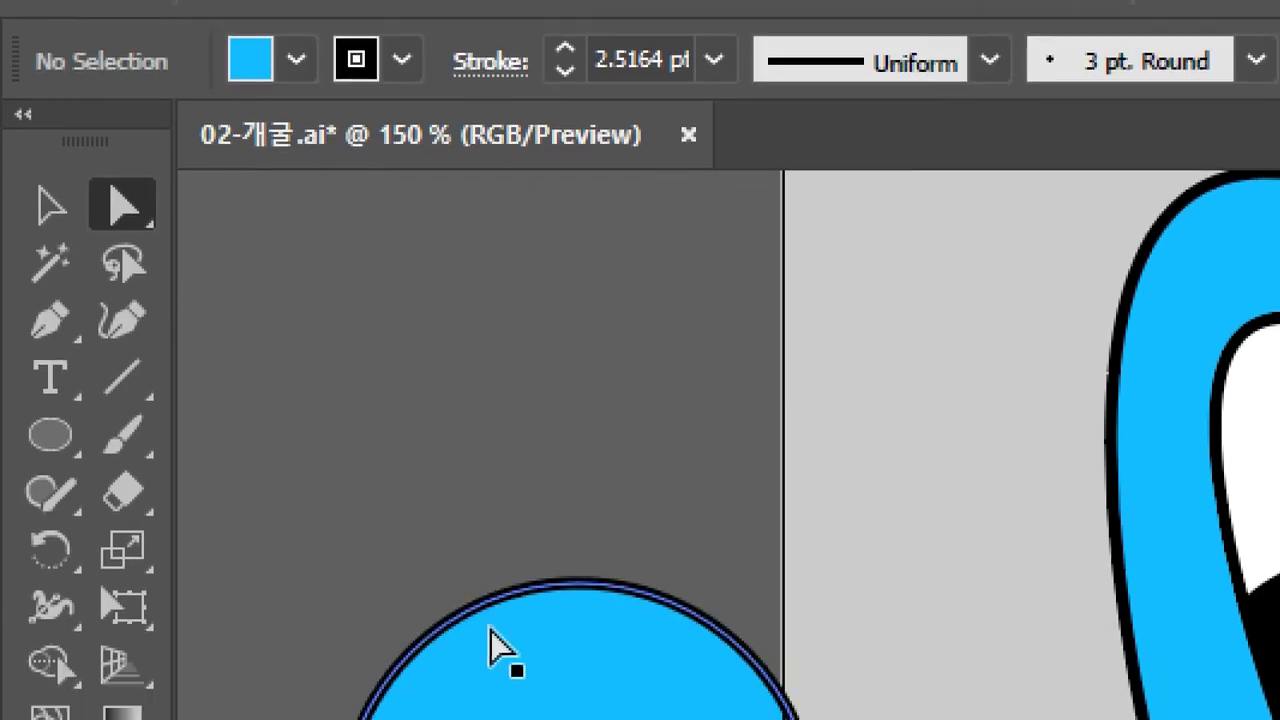
left_click(511, 686)
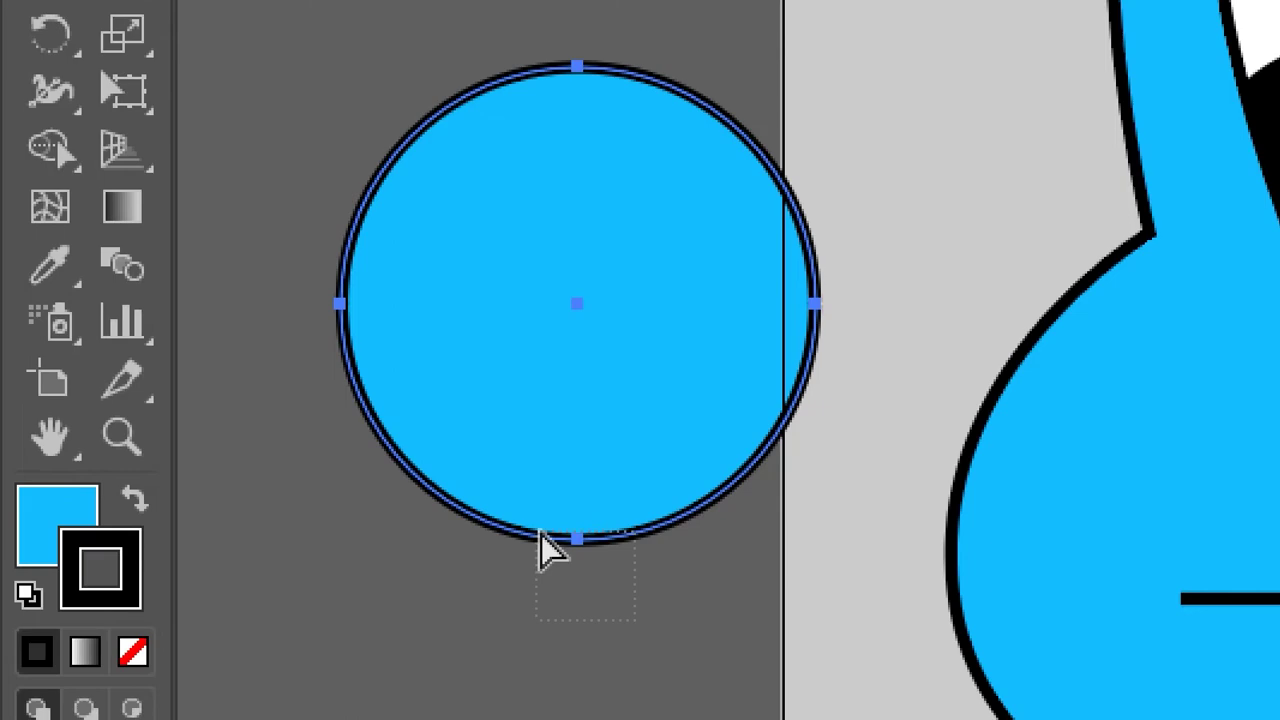
left_click_drag(635, 620, 540, 533)
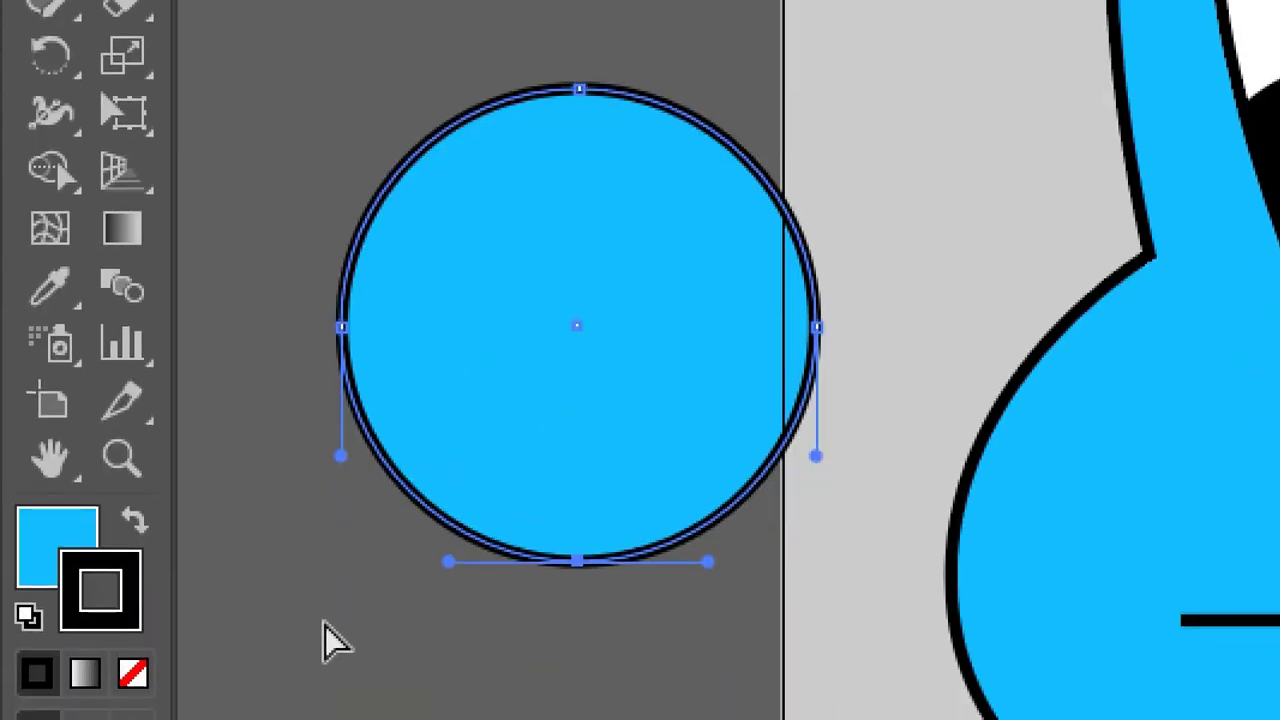
key("Delete")
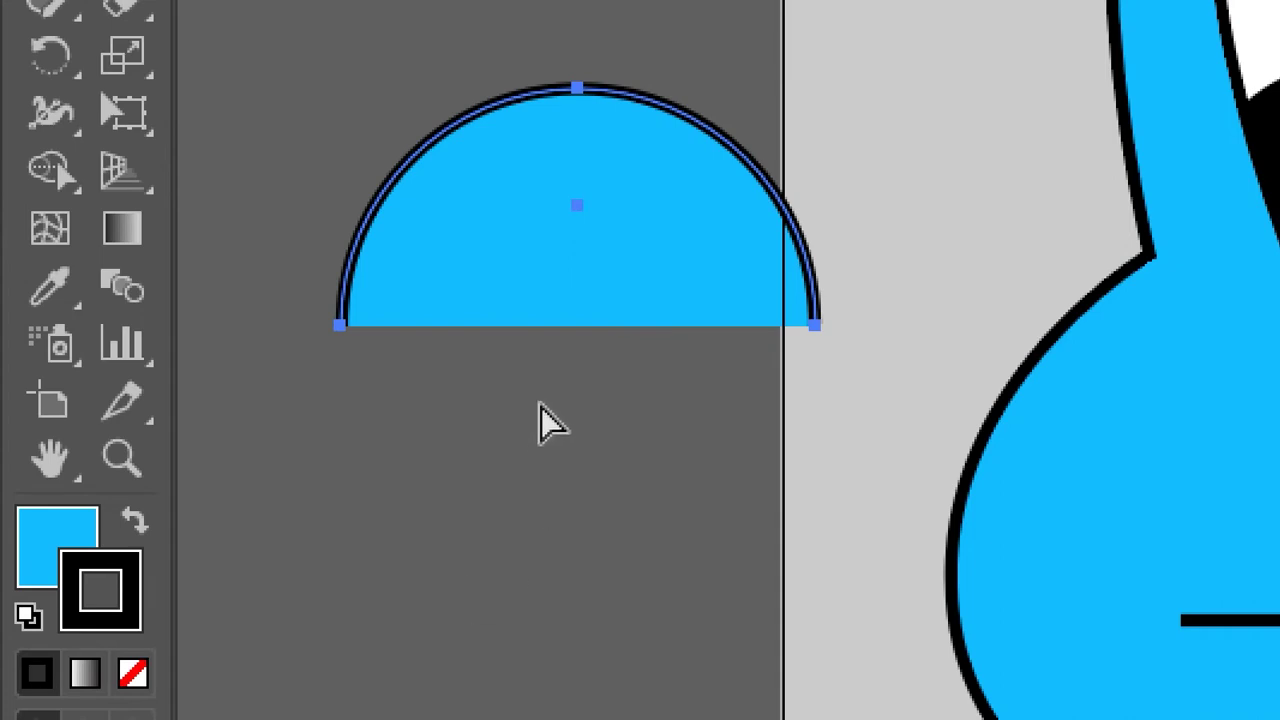
- Move the practice semicircle slightly up and left as a whole object, and delete it
left_click(300, 230)
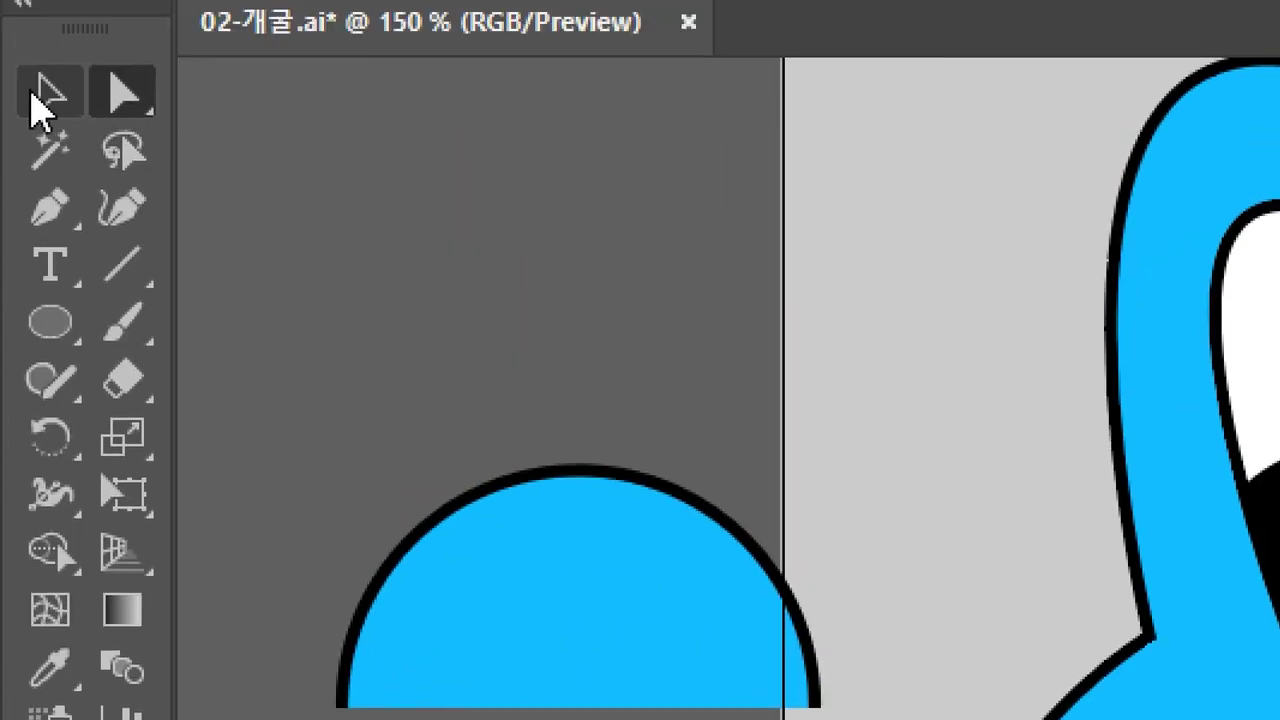
left_click(42, 100)
left_click_drag(460, 538, 384, 299)
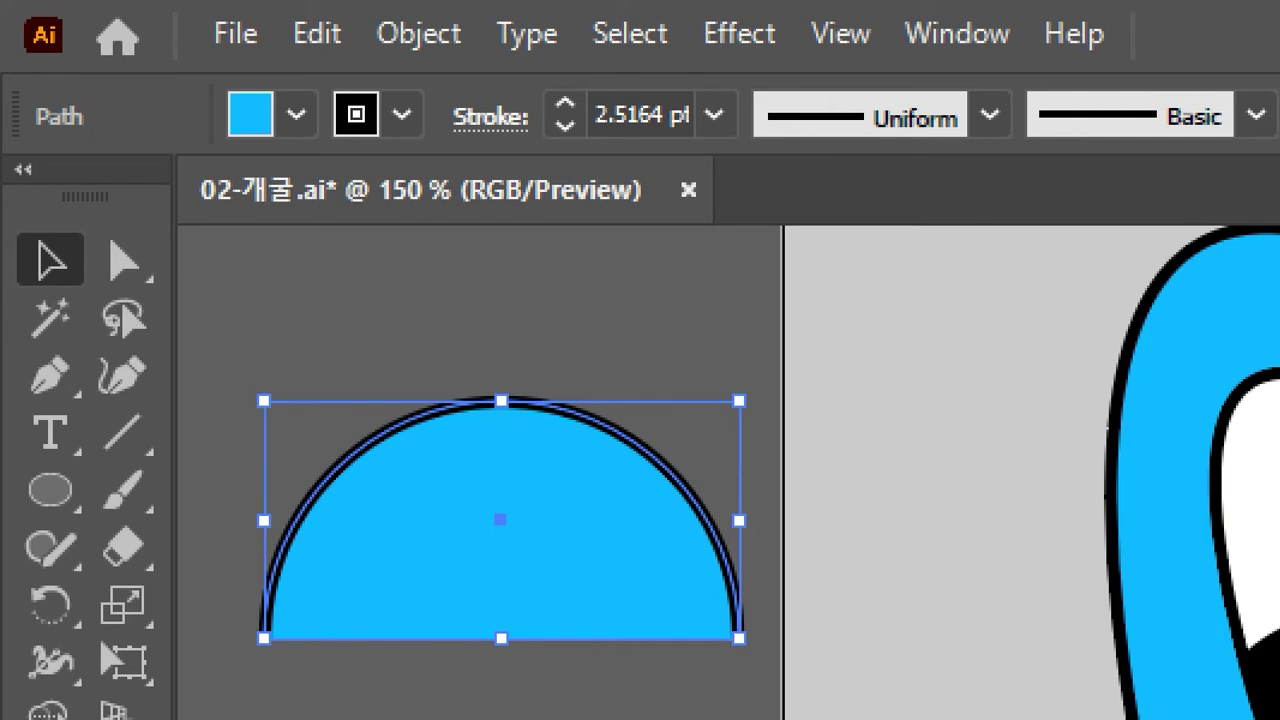
key("Delete")
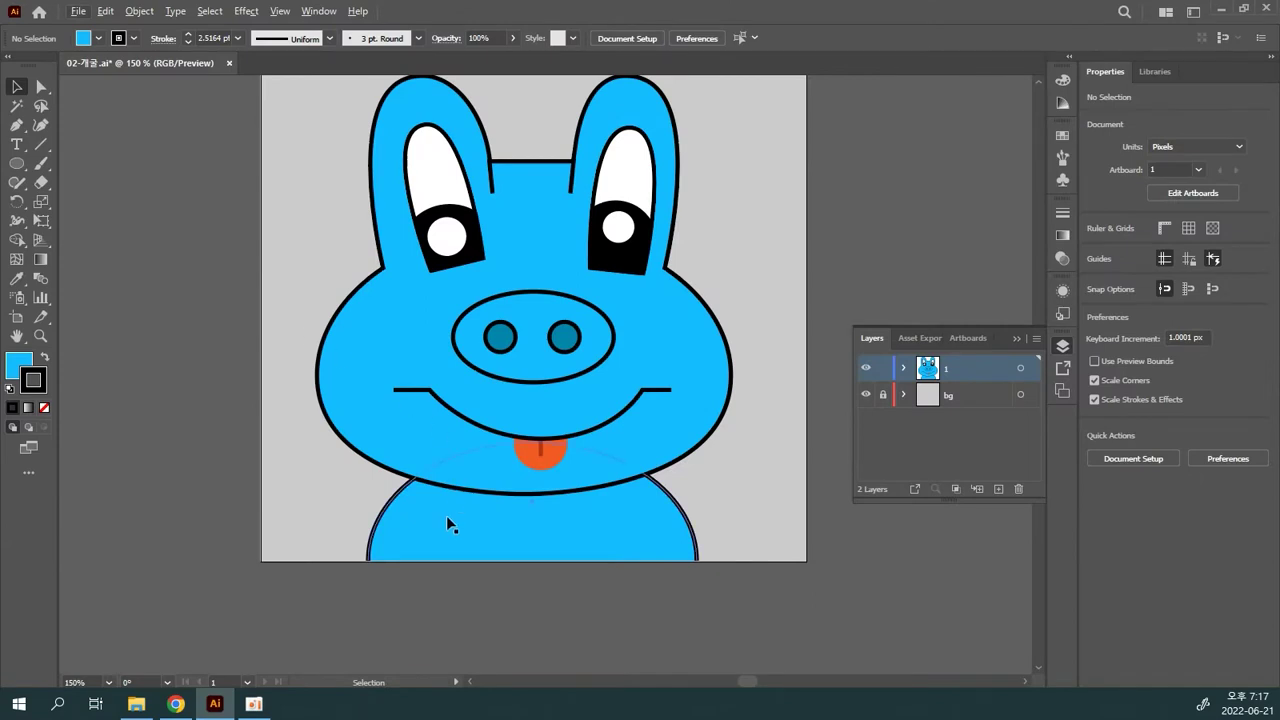
- Isolate the body shape and draw a nearly vertical line about 23 px long in its lower left part, ending at the bottom edge
left_click(440, 520)
double_click(447, 529)
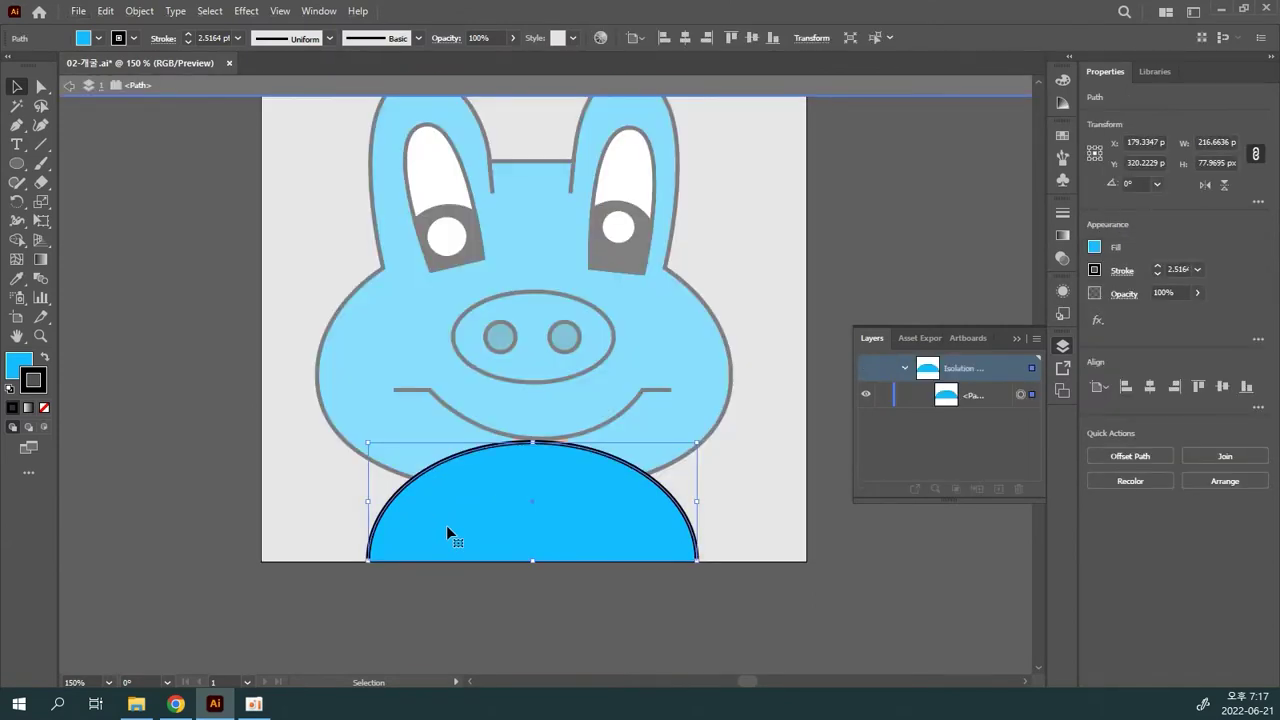
key("ctrl+plus")
key("ctrl+plus")
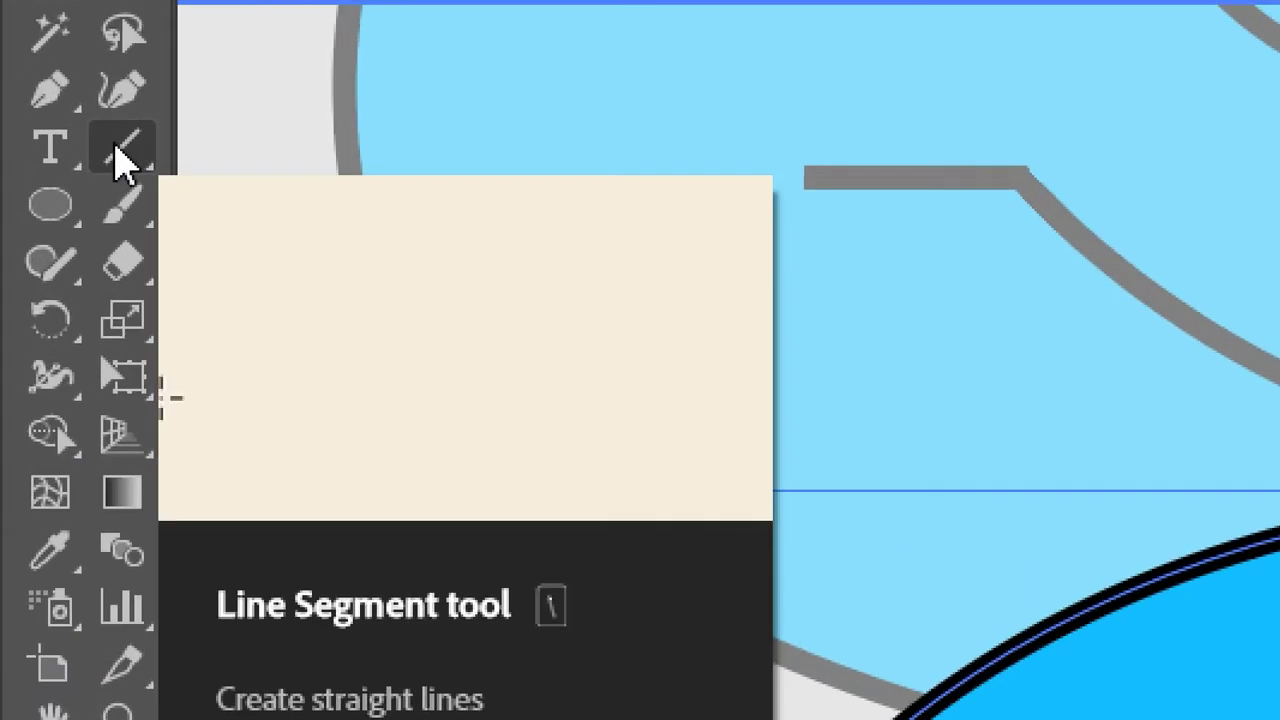
left_click(41, 146)
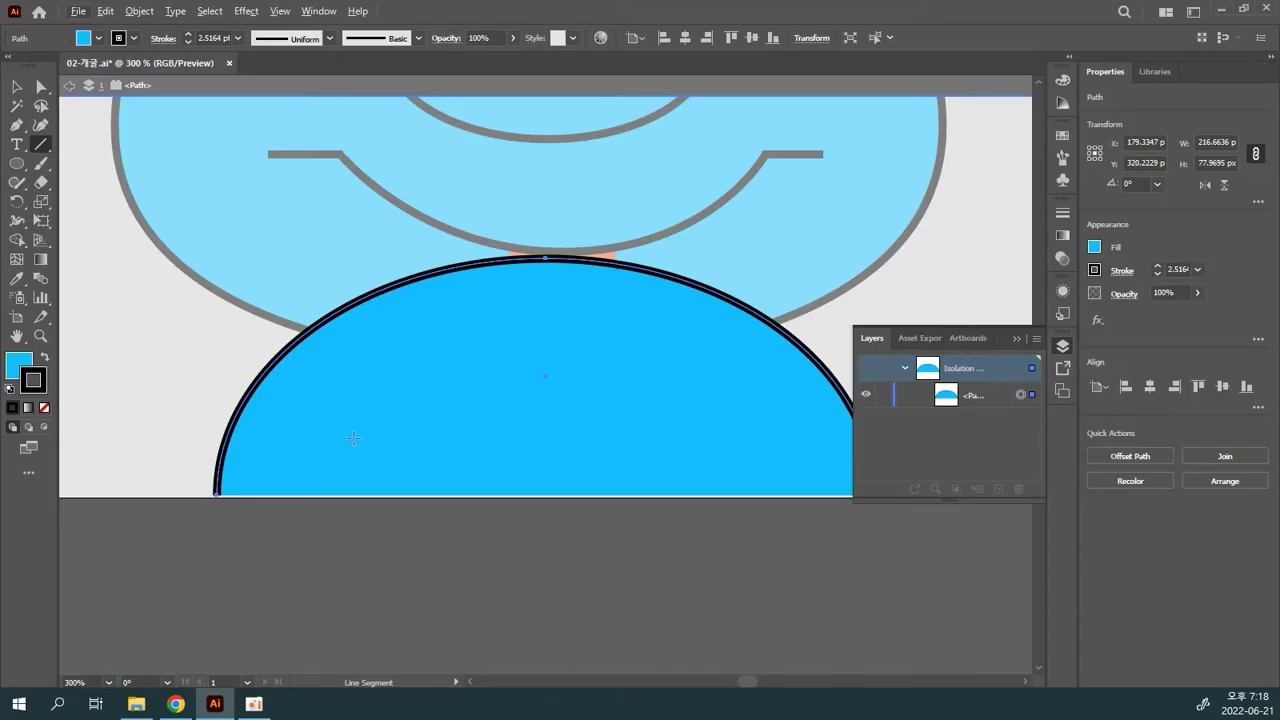
left_click_drag(344, 425, 343, 495)
scroll(477, 517, "right", 3)
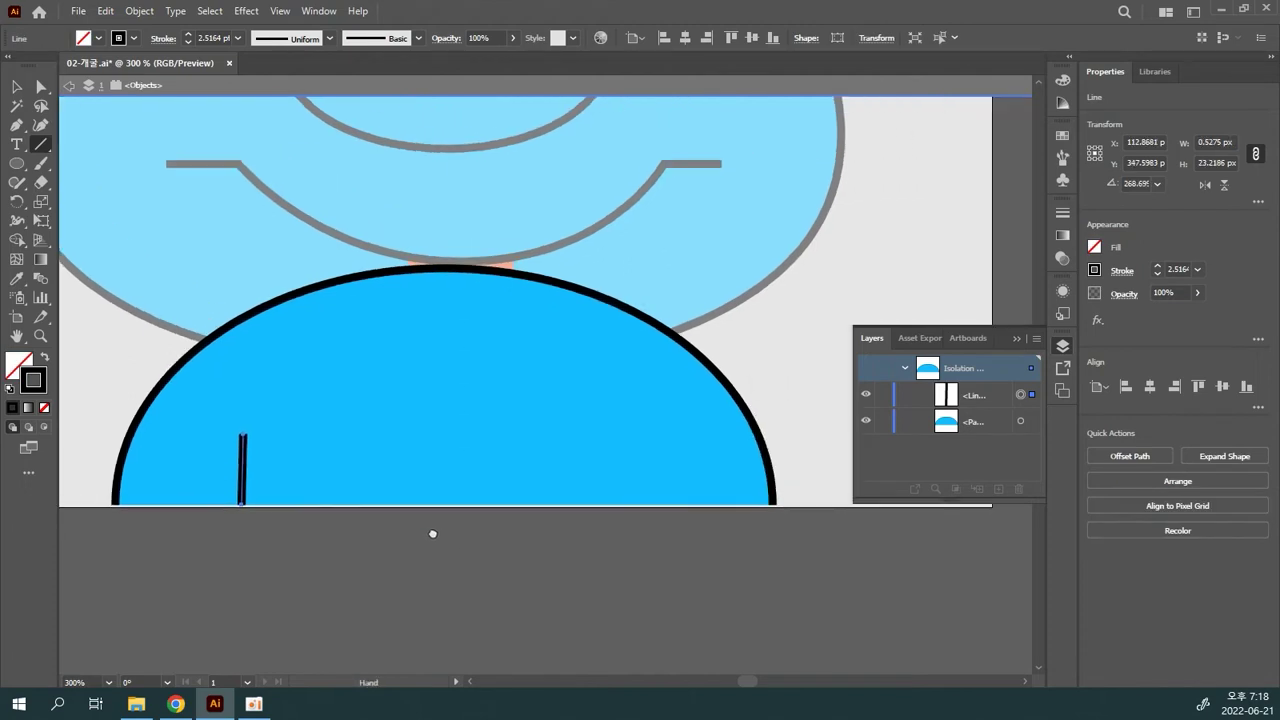
- Draw a nearly vertical line about 27 px long in the body's lower right part, and lower its top anchor point slightly
left_click_drag(619, 424, 619, 506)
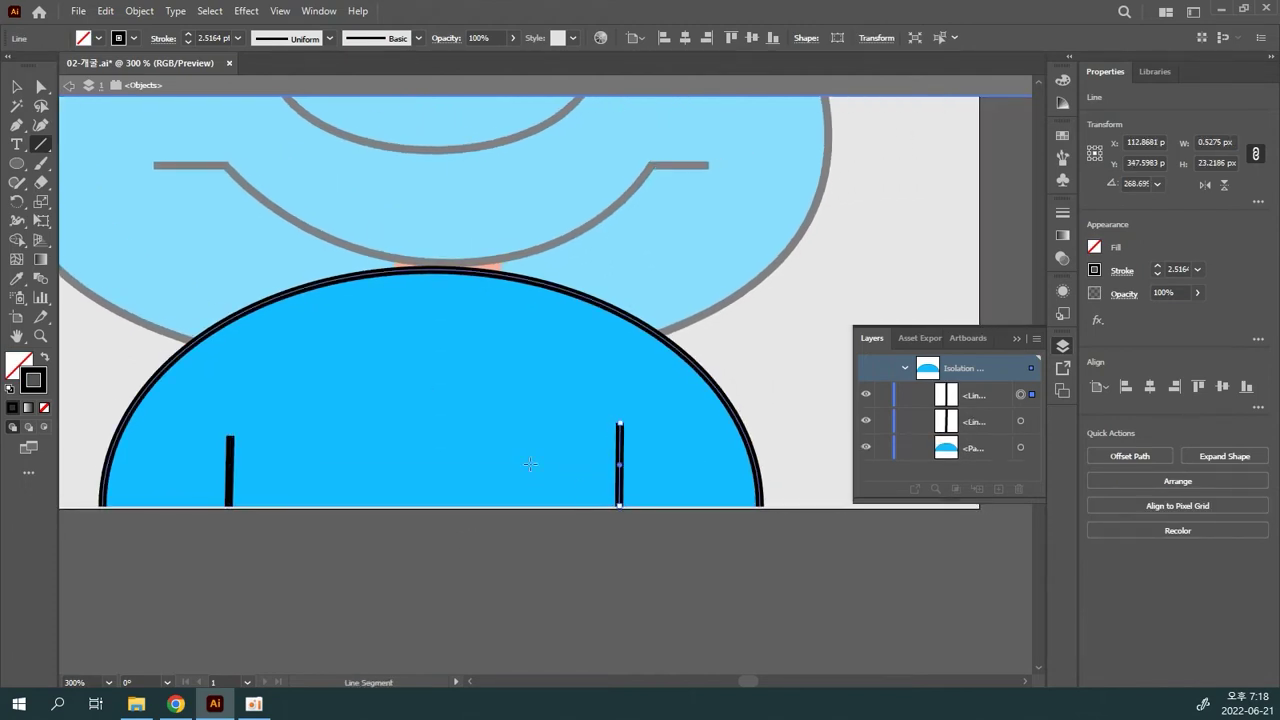
left_click(40, 87)
left_click(549, 523)
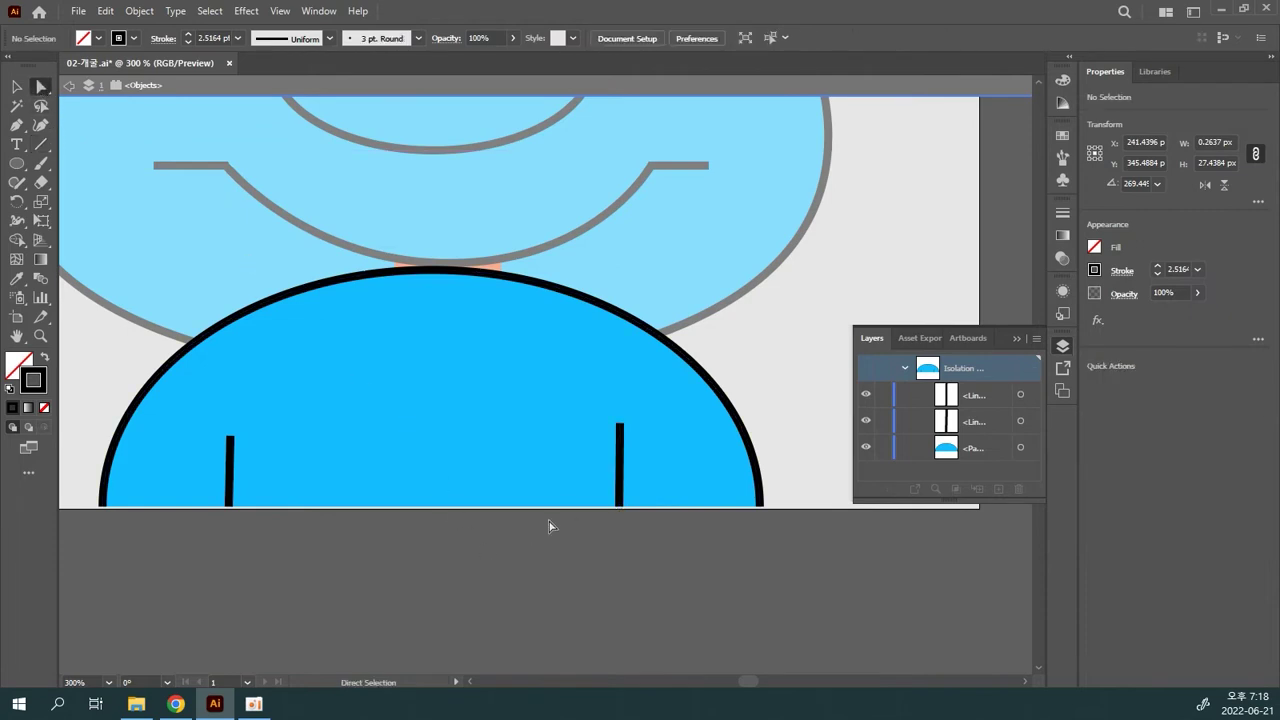
left_click(618, 428)
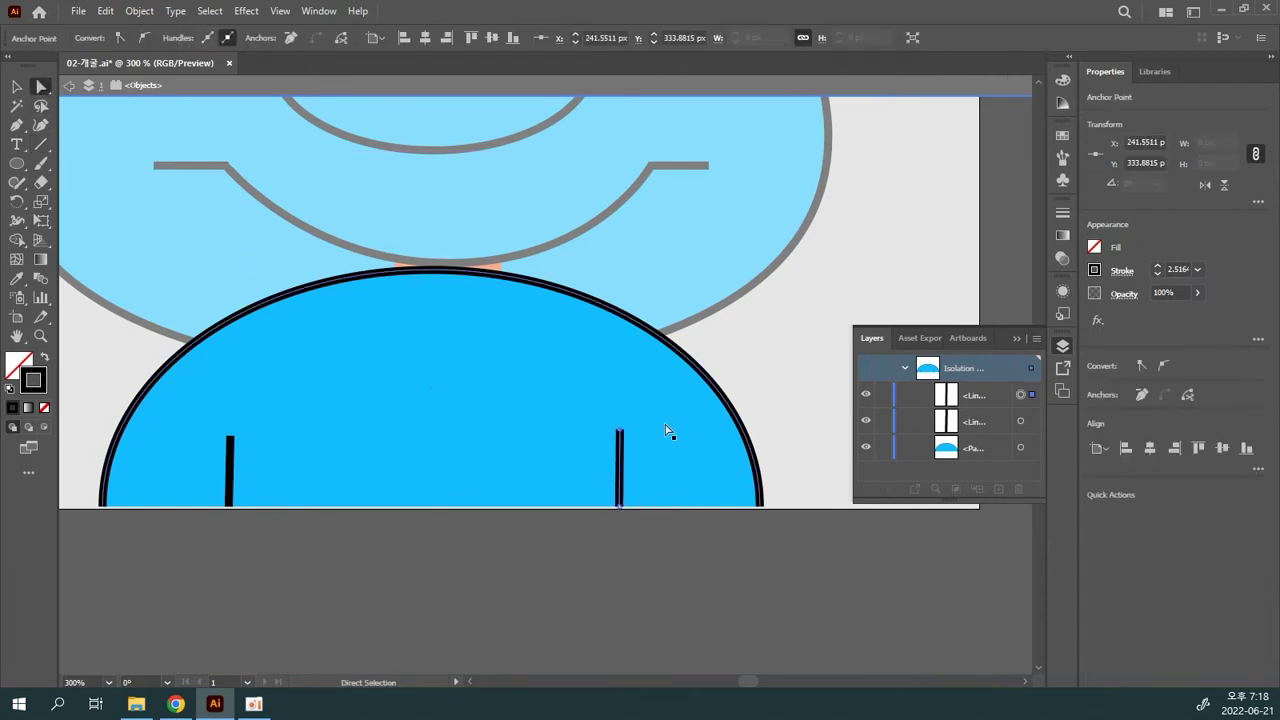
left_click(17, 87)
left_click(261, 559)
double_click(257, 559)
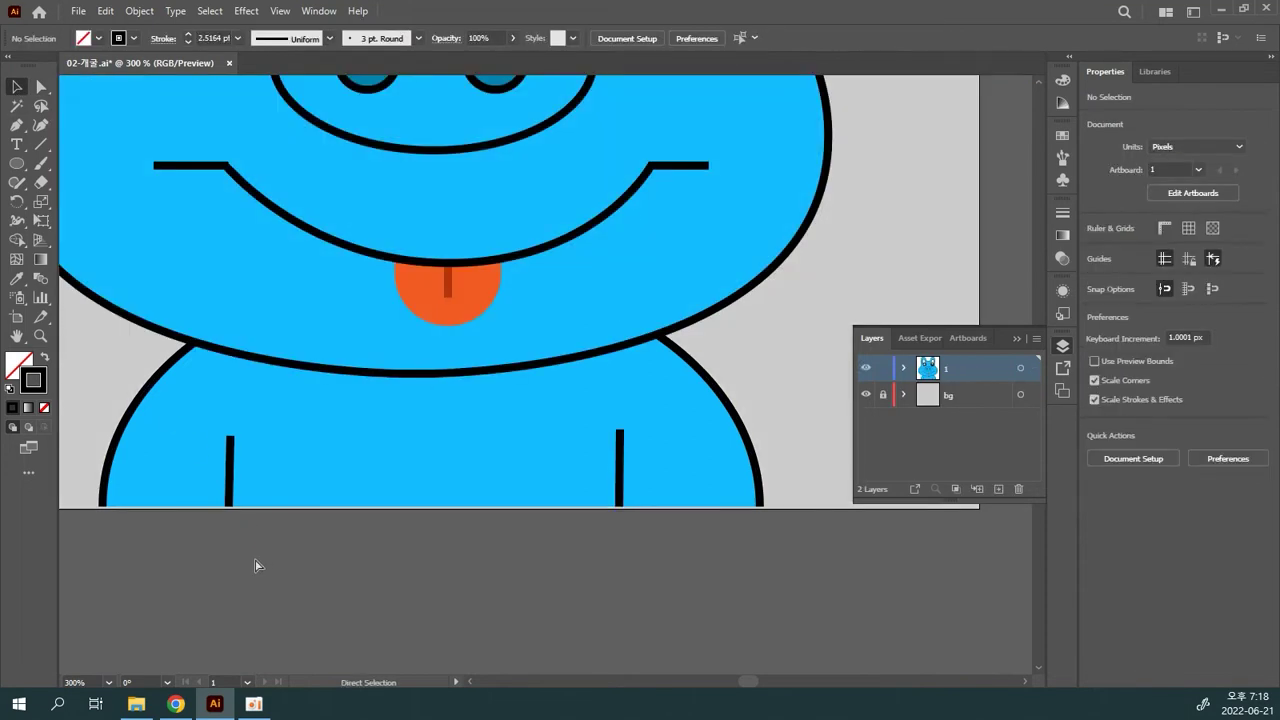
- Duplicate the character's right-hand clipped eye onto the empty background beside the head
key("ctrl+minus")
key("ctrl+minus")
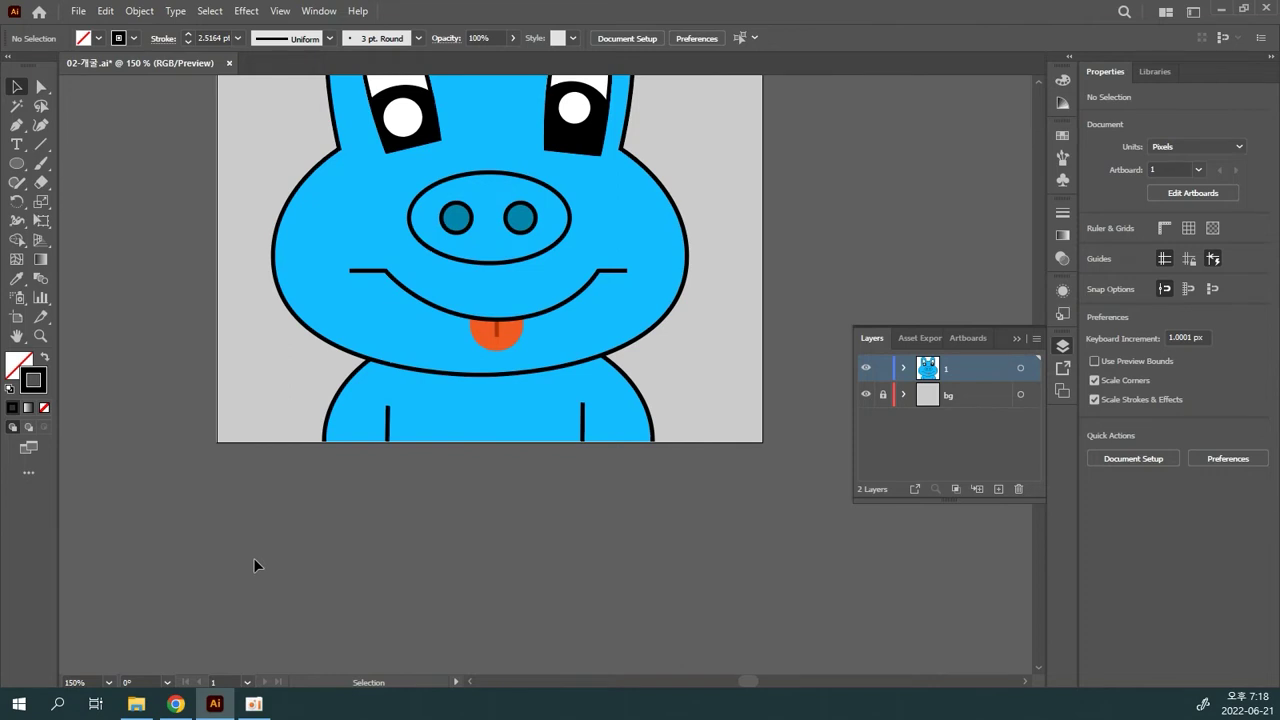
key("space")
left_click_drag(312, 510, 316, 617)
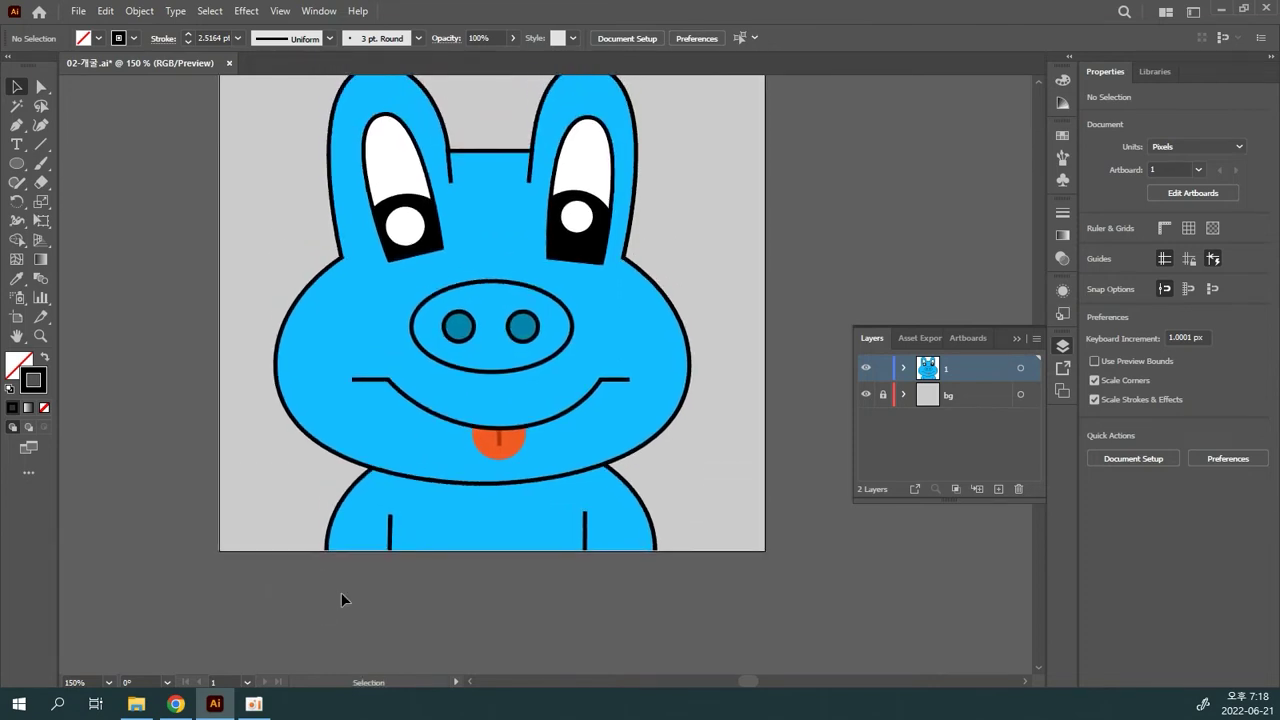
key("a")
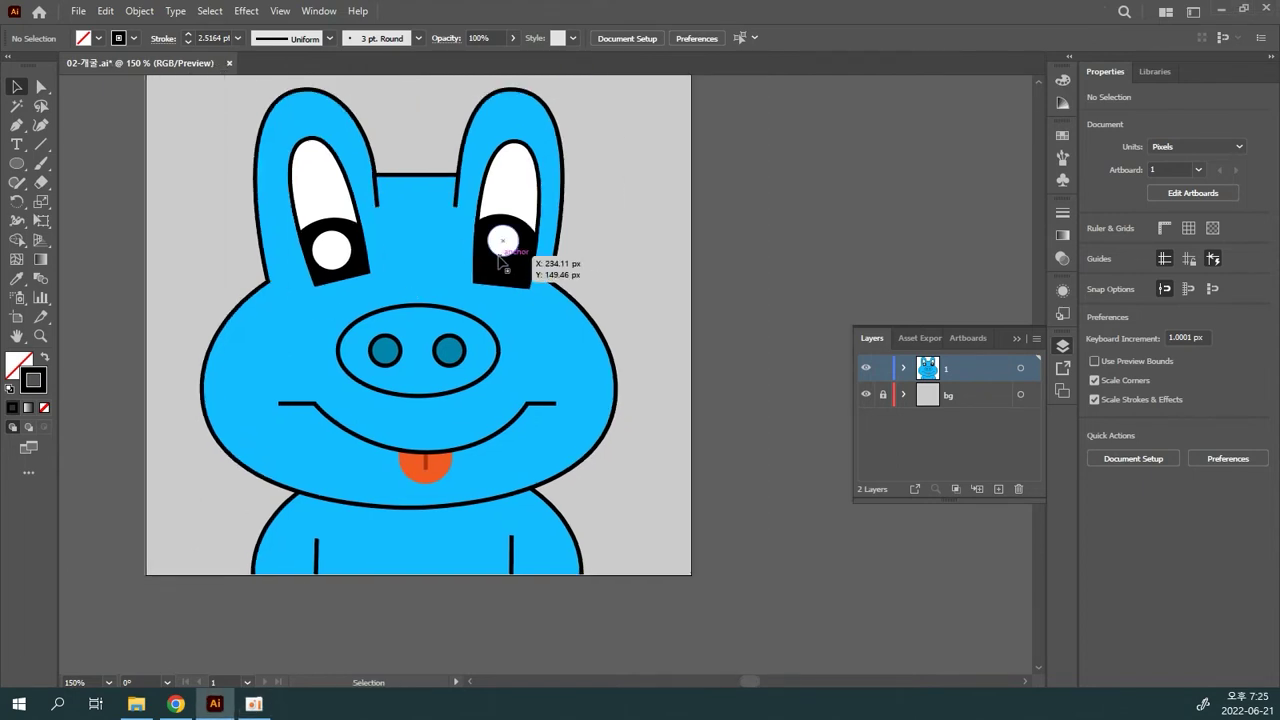
left_click(497, 260)
left_click_drag(487, 268, 627, 275)
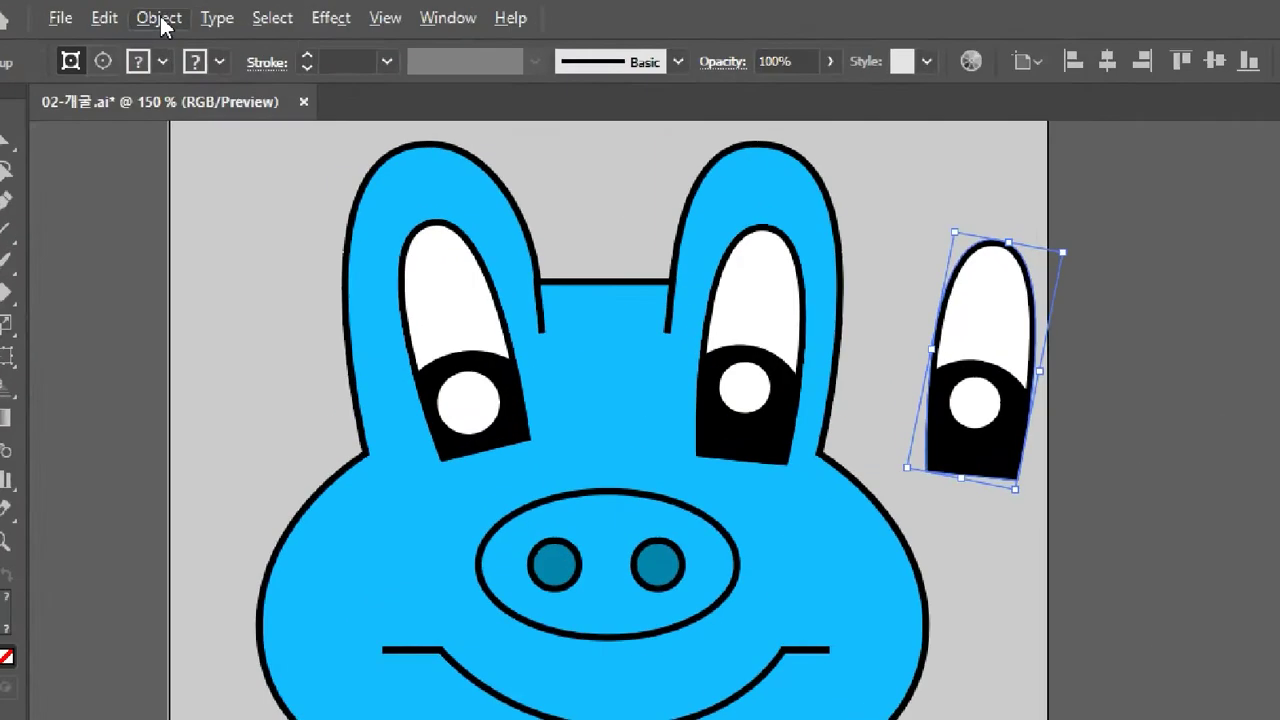
- Release the clipping mask of the duplicated eye and deselect its parts
left_click(139, 11)
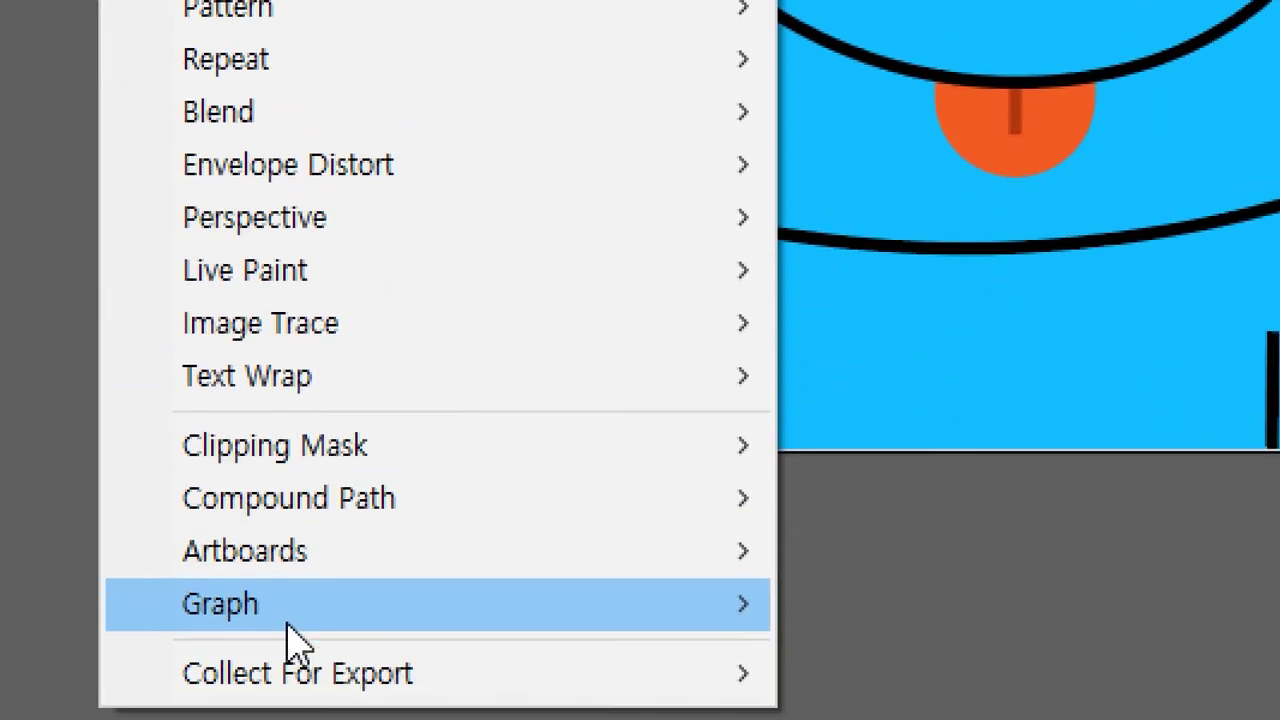
mouse_move(586, 451)
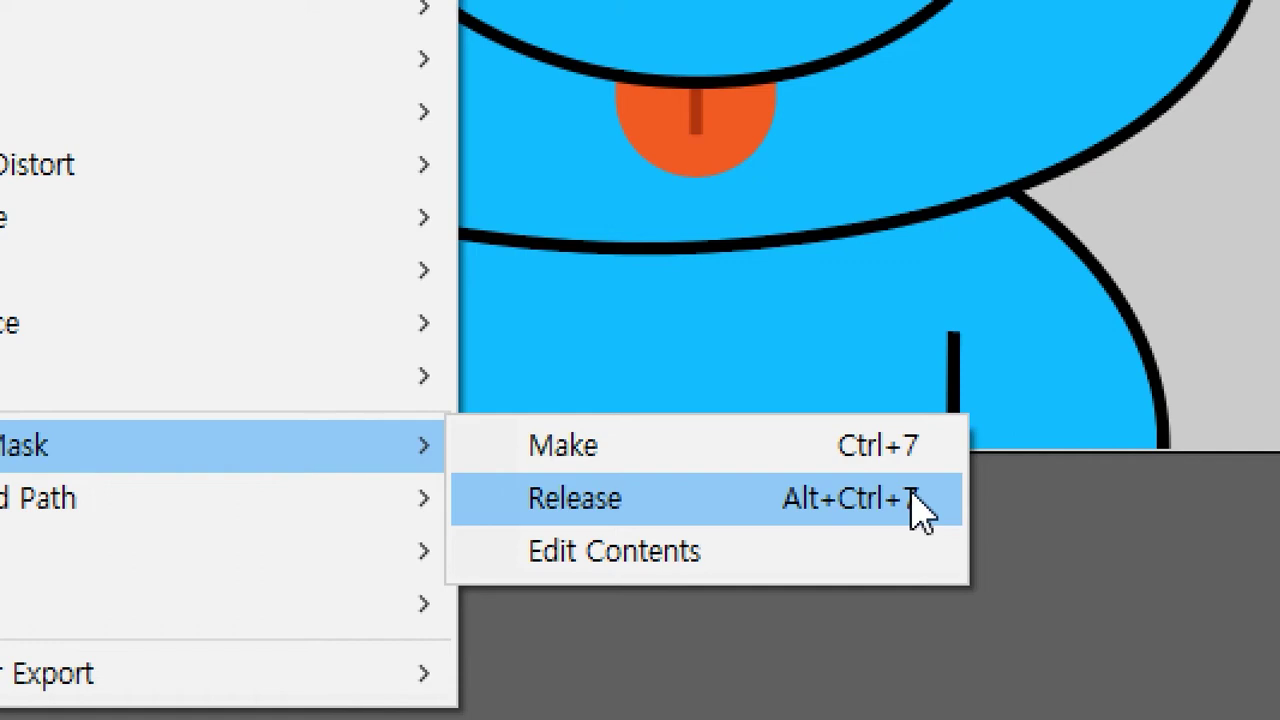
left_click(867, 495)
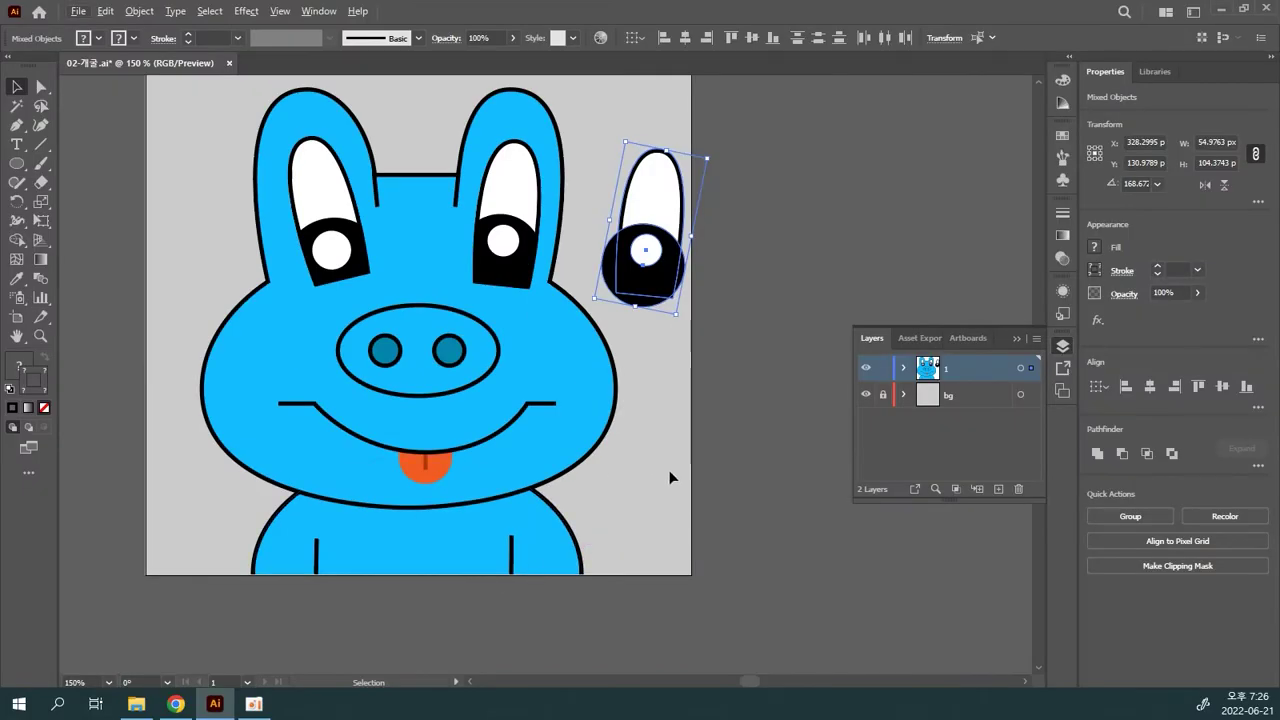
left_click(668, 480)
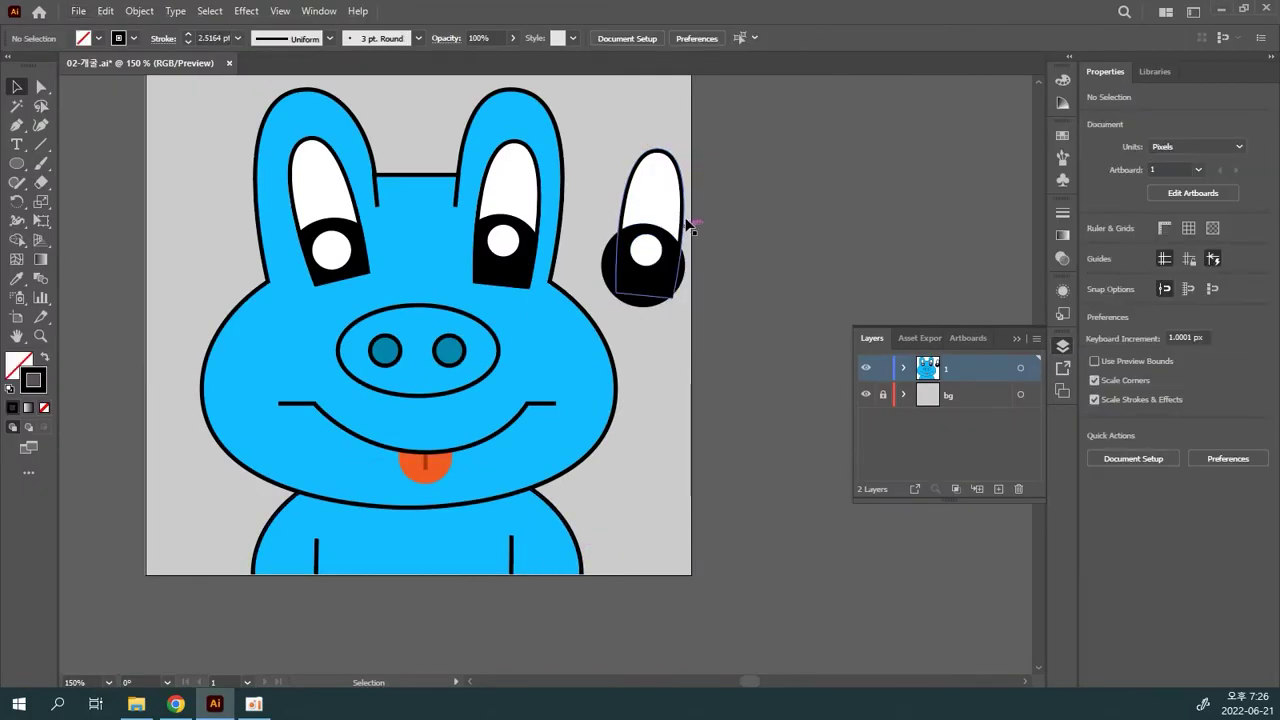
- Move the released unpainted mask path aside, fill it with cyan, and delete it
left_click_drag(686, 212, 769, 224)
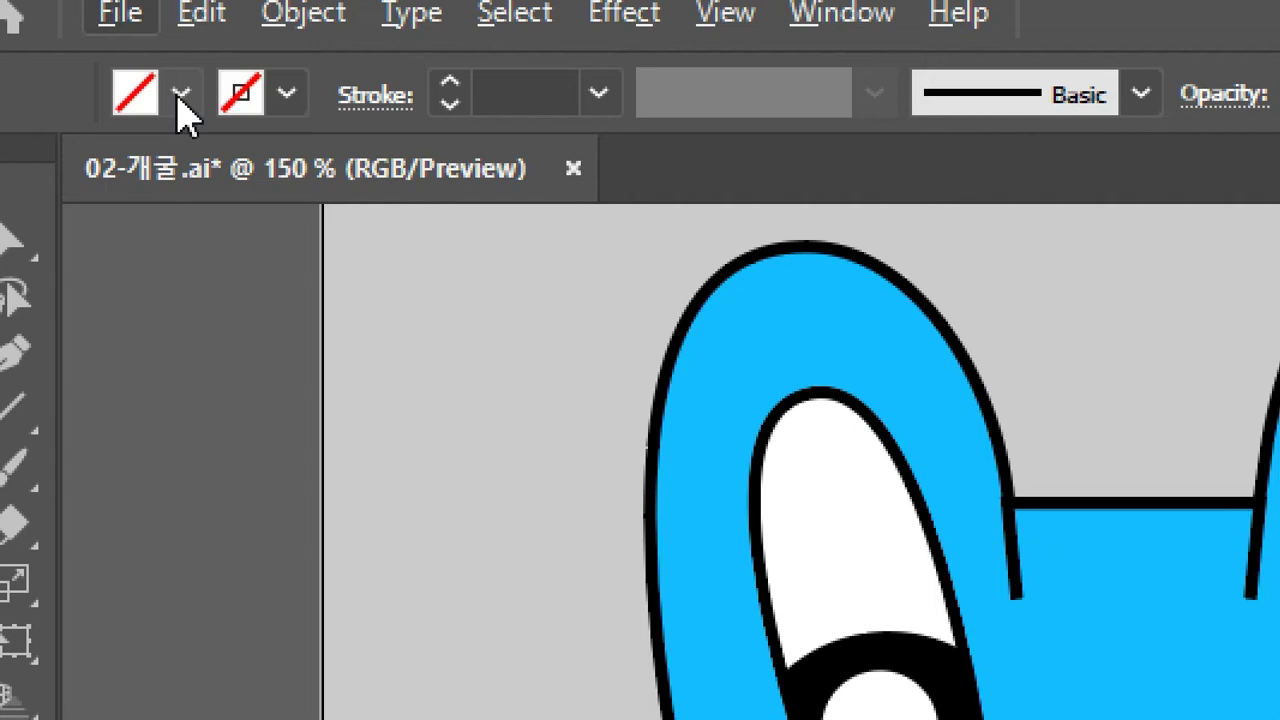
left_click(180, 93)
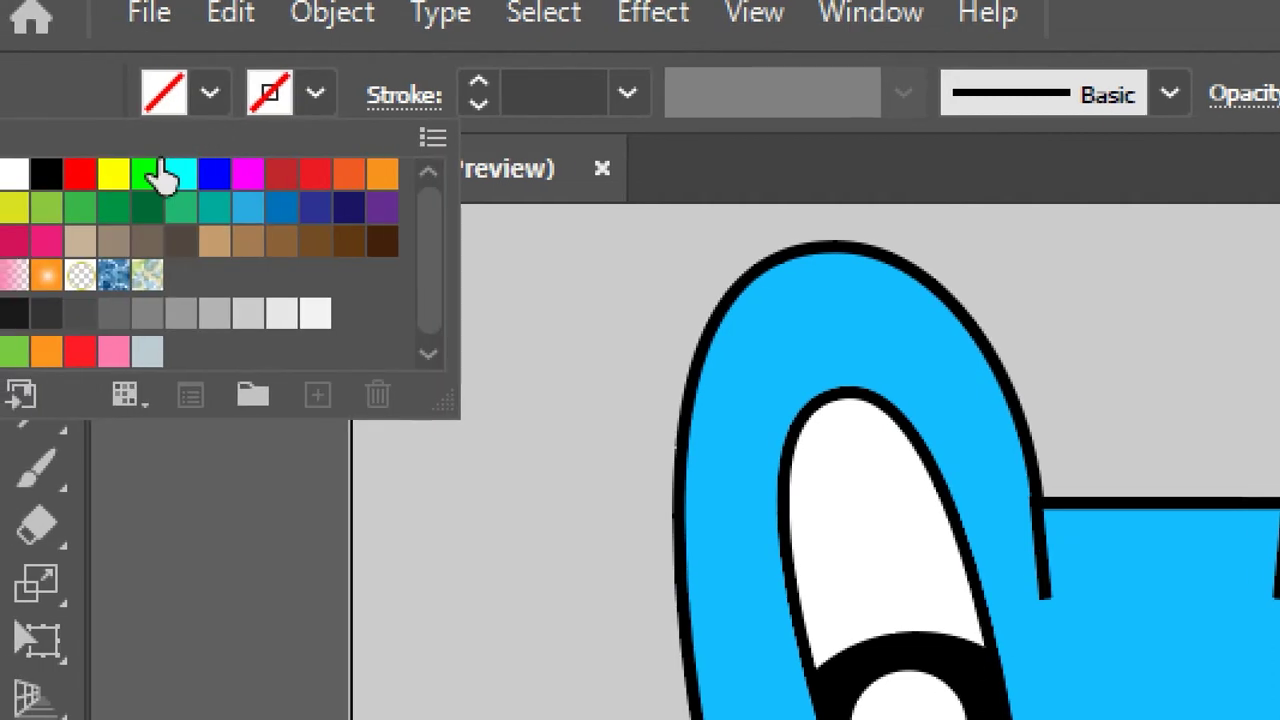
left_click(152, 173)
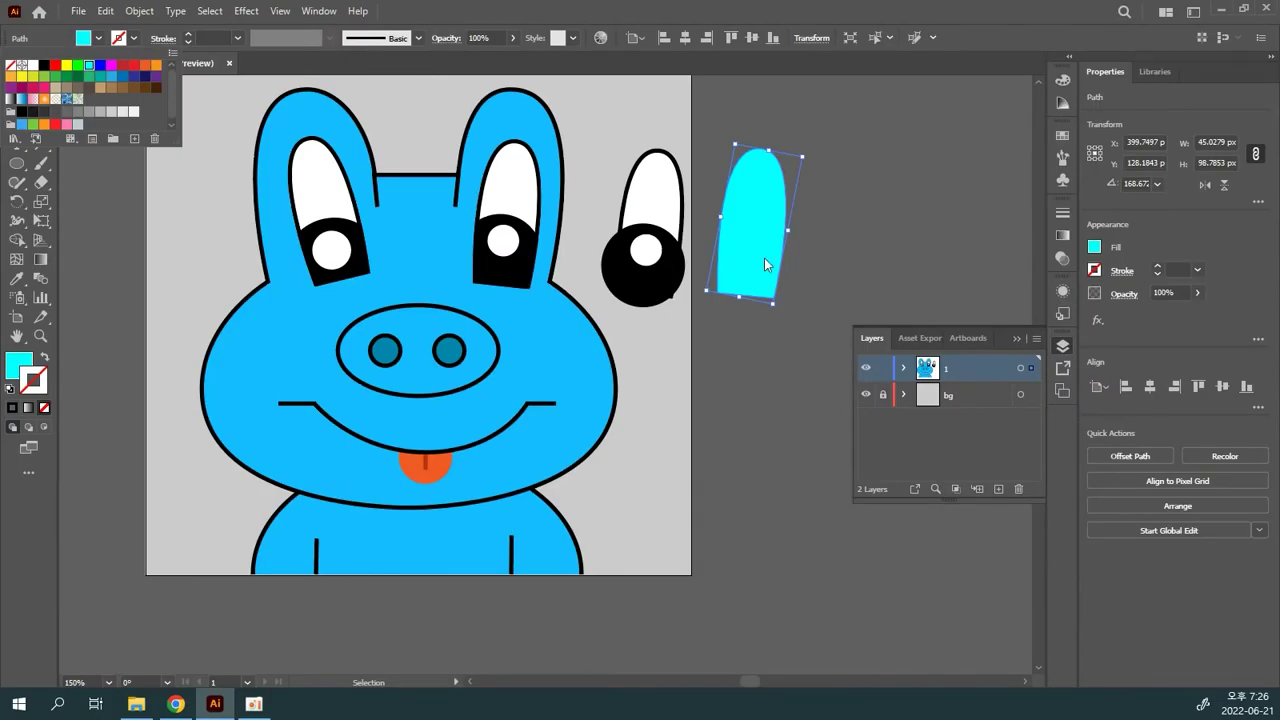
mouse_move(742, 250)
left_mouse_down()
mouse_move(720, 251)
mouse_move(730, 246)
left_mouse_up()
left_click_drag(750, 258, 728, 272)
key("Delete")
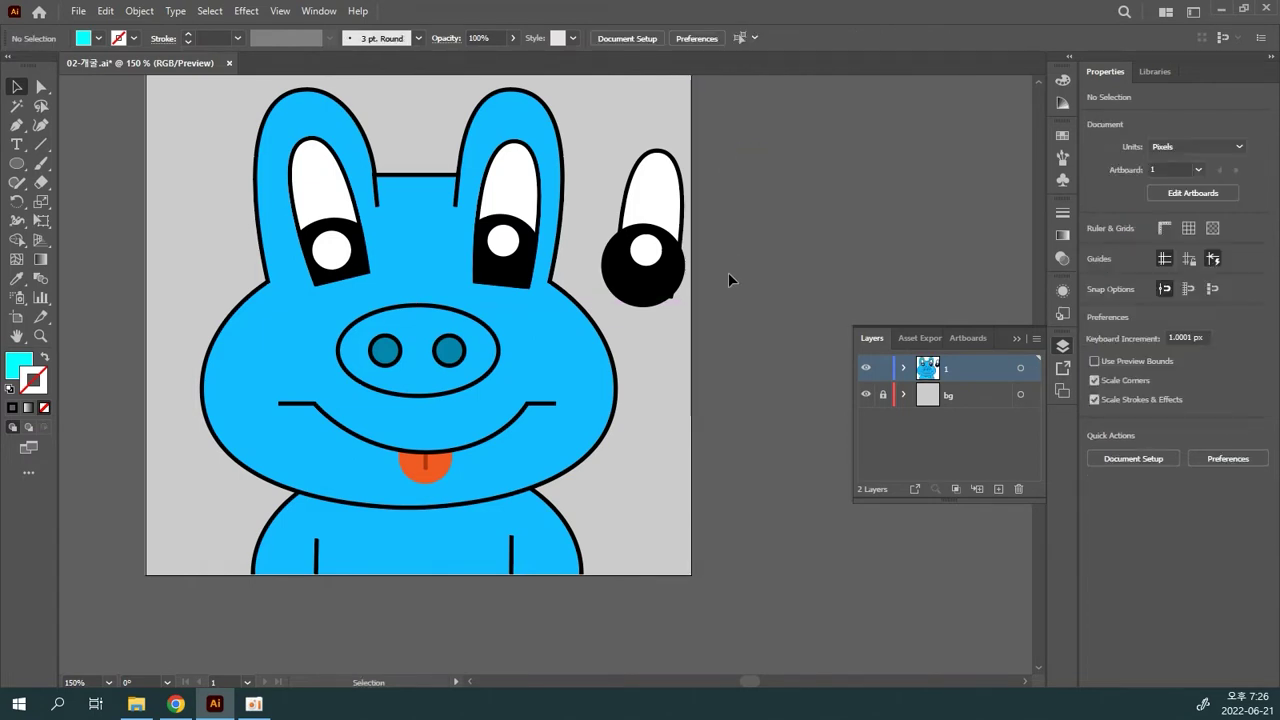
- Duplicate the outlined white eye shape to the right of the loose eye parts, and delete the duplicate
left_click(663, 200)
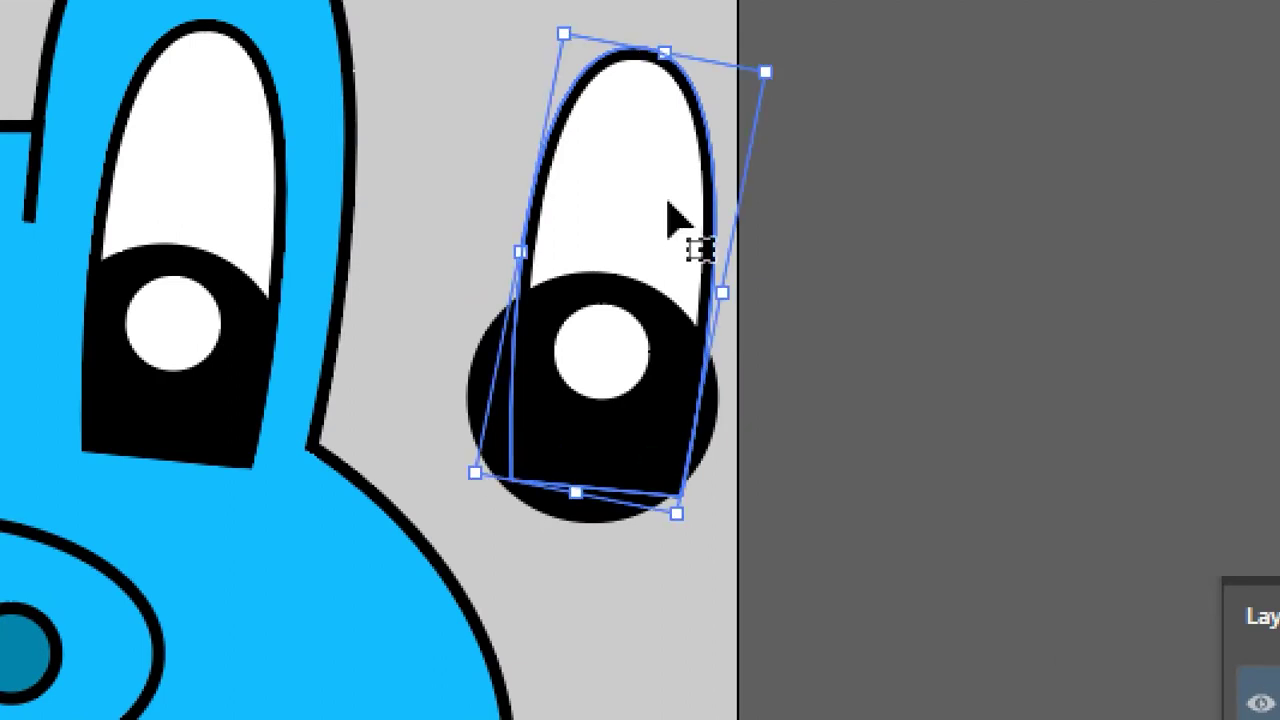
left_click_drag(668, 200, 900, 198, "alt")
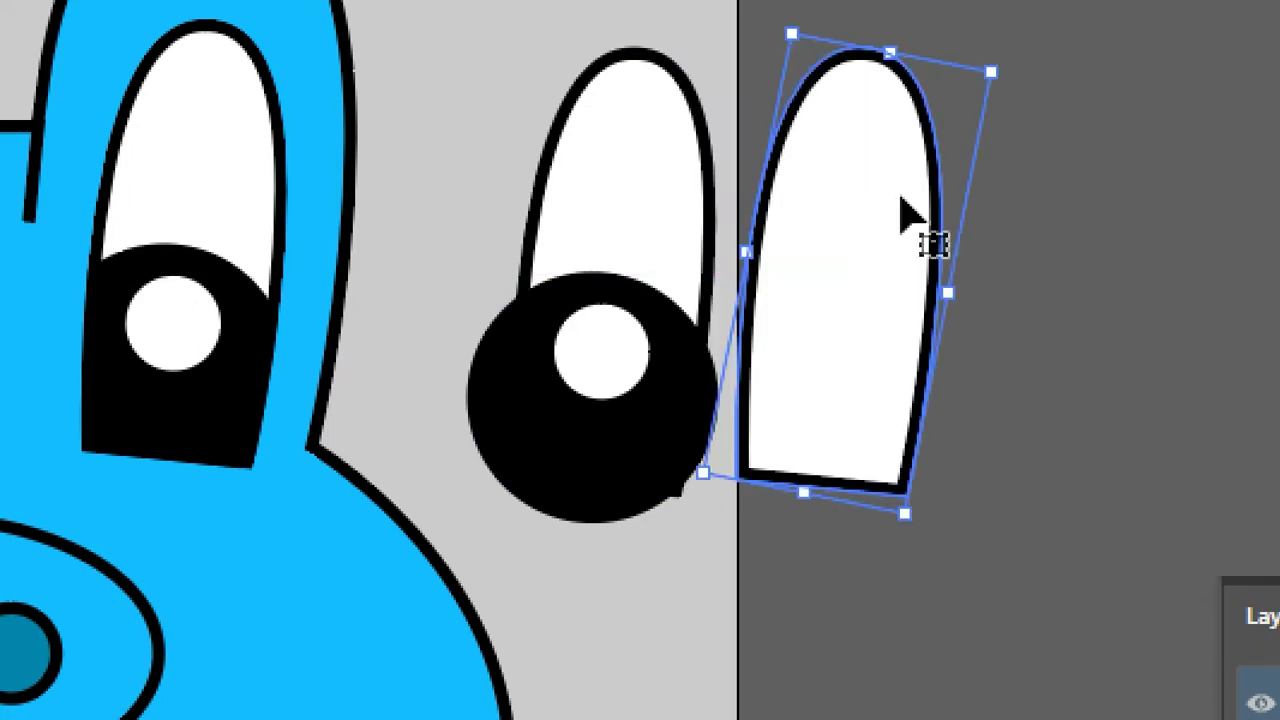
key("Delete")
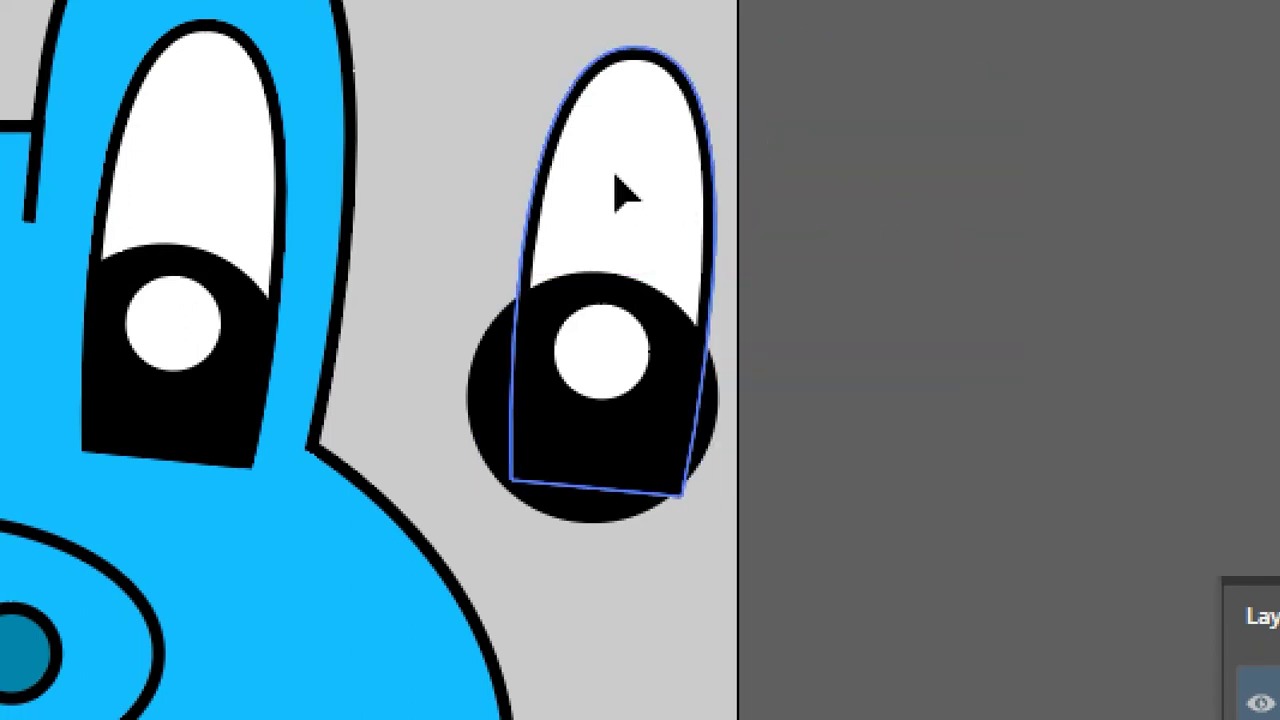
- Try pasting a copy of the outlined white eye shape in place in front of the pupil, and undo it
left_click(645, 204)
left_click(820, 215)
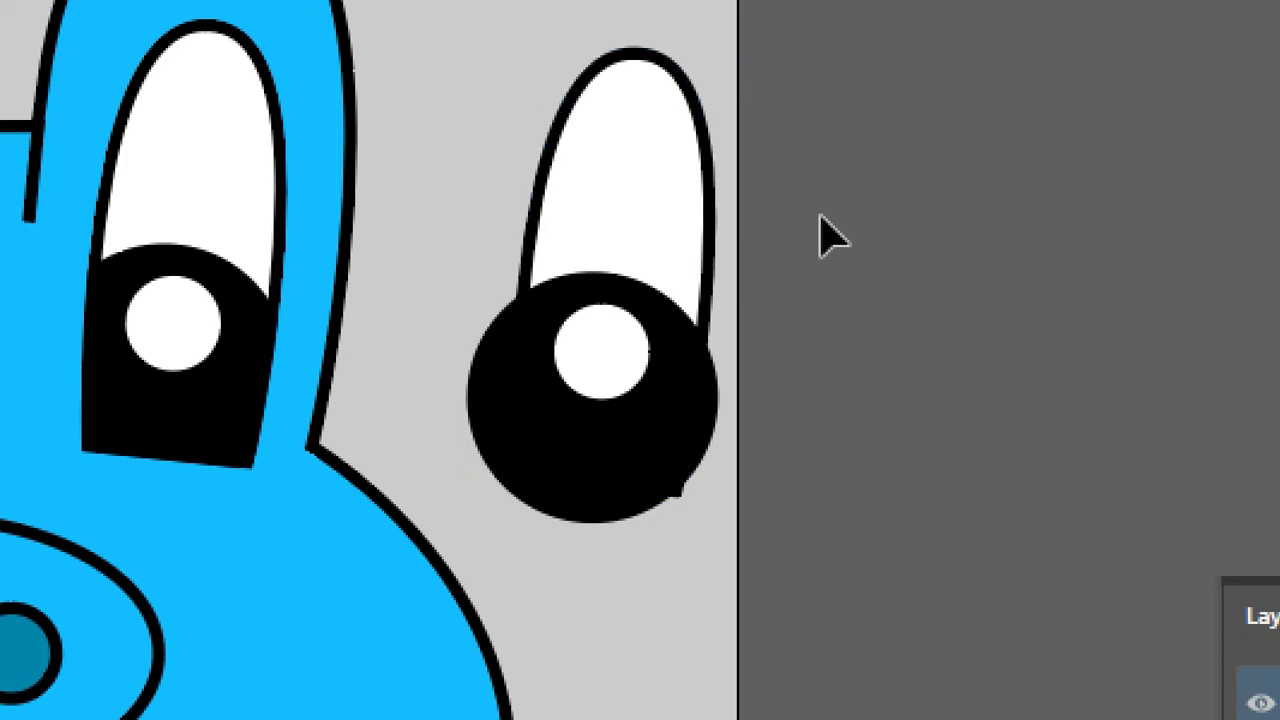
key("ctrl+z")
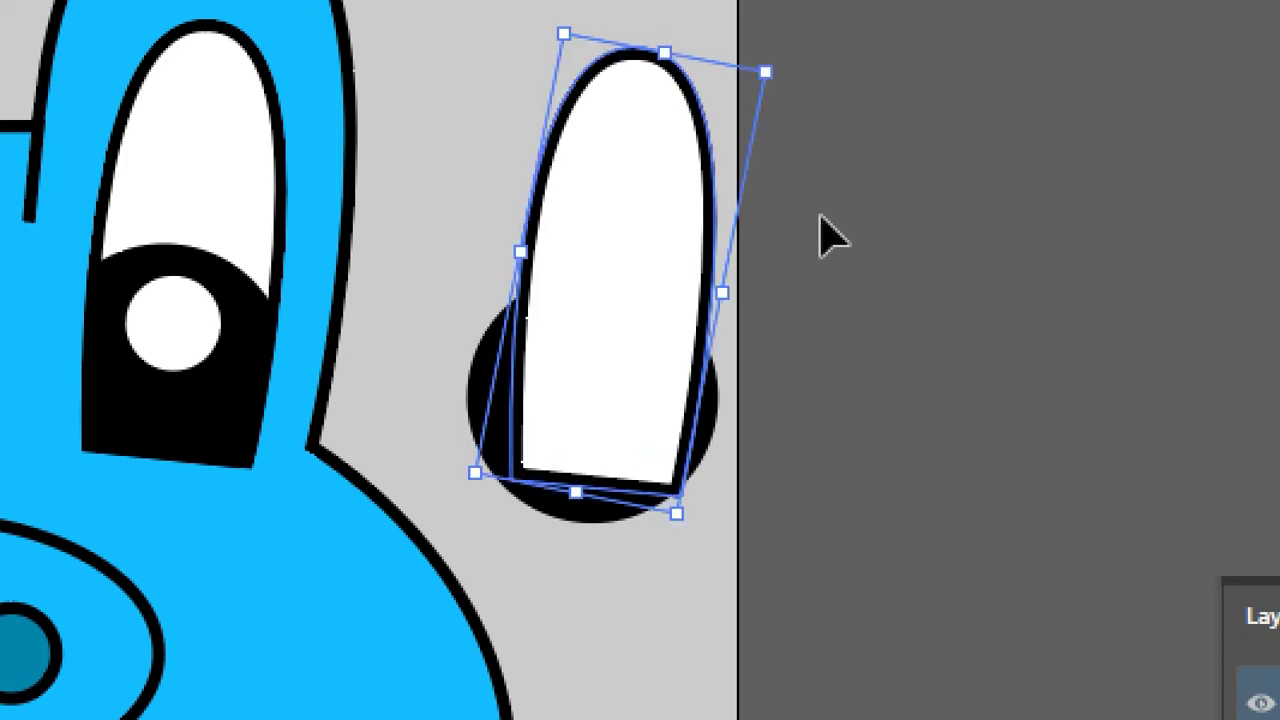
key("ctrl+shift+z")
key("ctrl+z")
key("ctrl+shift+z")
- Pull a copy of the outlined white eye shape out to the right, and undo it
left_click(682, 208)
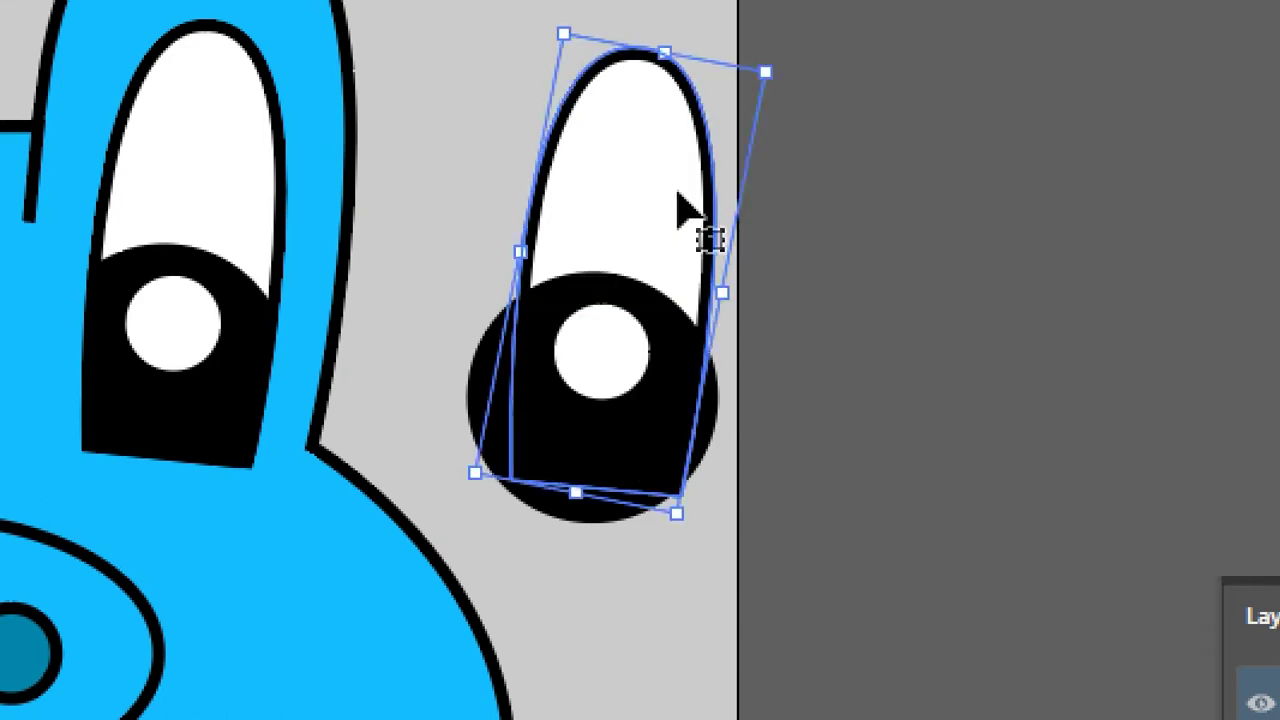
key("ctrl+z")
key("ctrl+shift+z")
left_click_drag(678, 193, 897, 185)
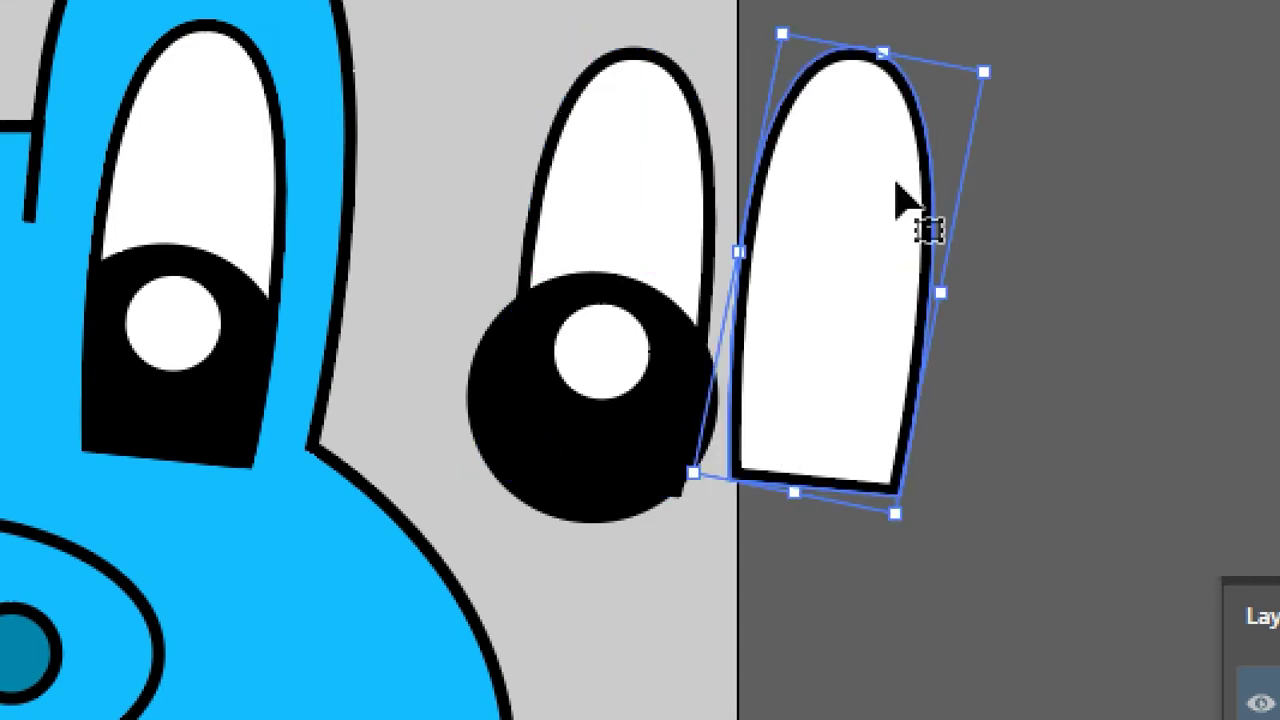
key("ctrl+z")
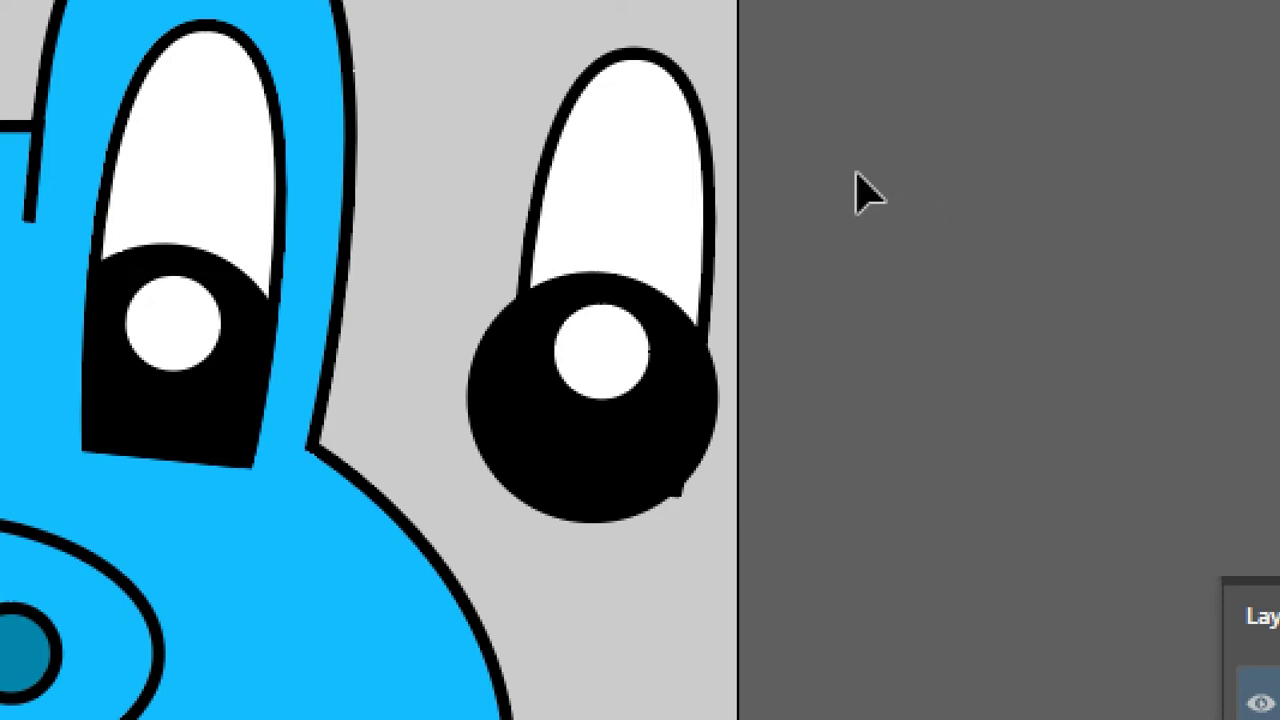
- Copy the outlined white eye shape and paste it in place in front of the pupil and highlight
left_click(643, 194)
left_click(918, 245)
key("ctrl+v")
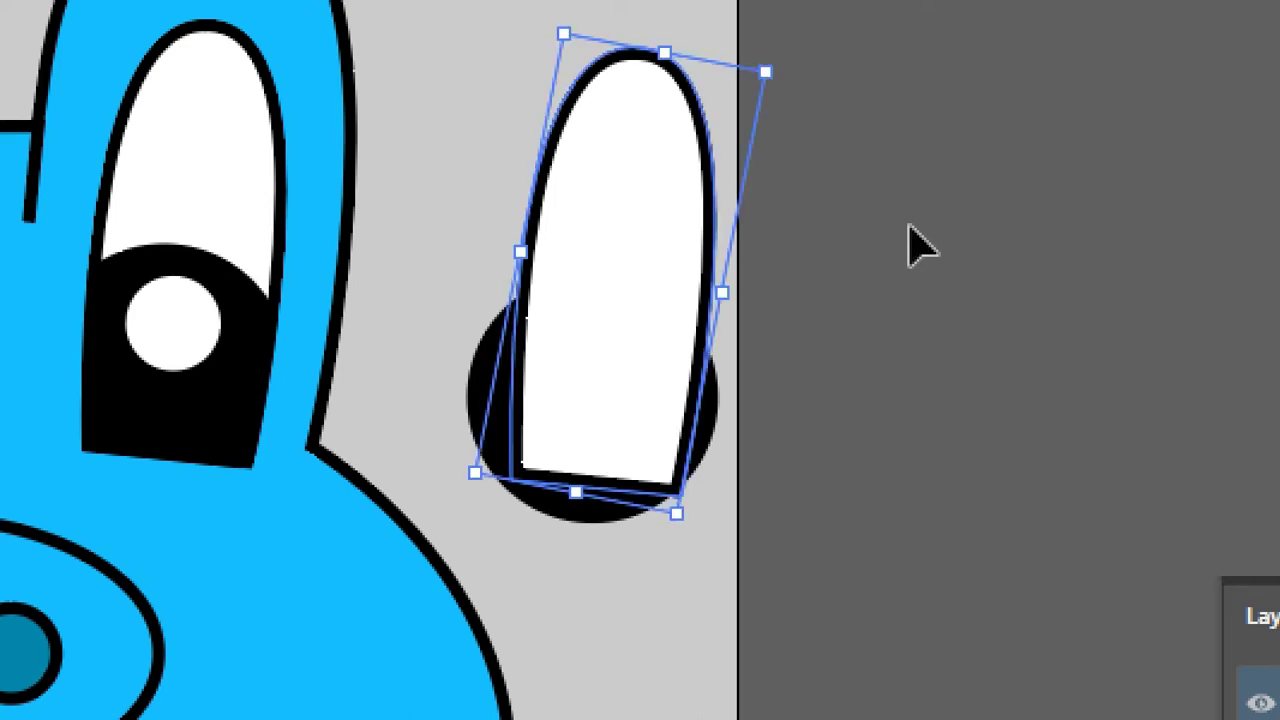
- Make a clipping mask from all the loose eye parts, using the front white shape as the mask
left_click(908, 226)
left_click_drag(832, 352, 581, 266)
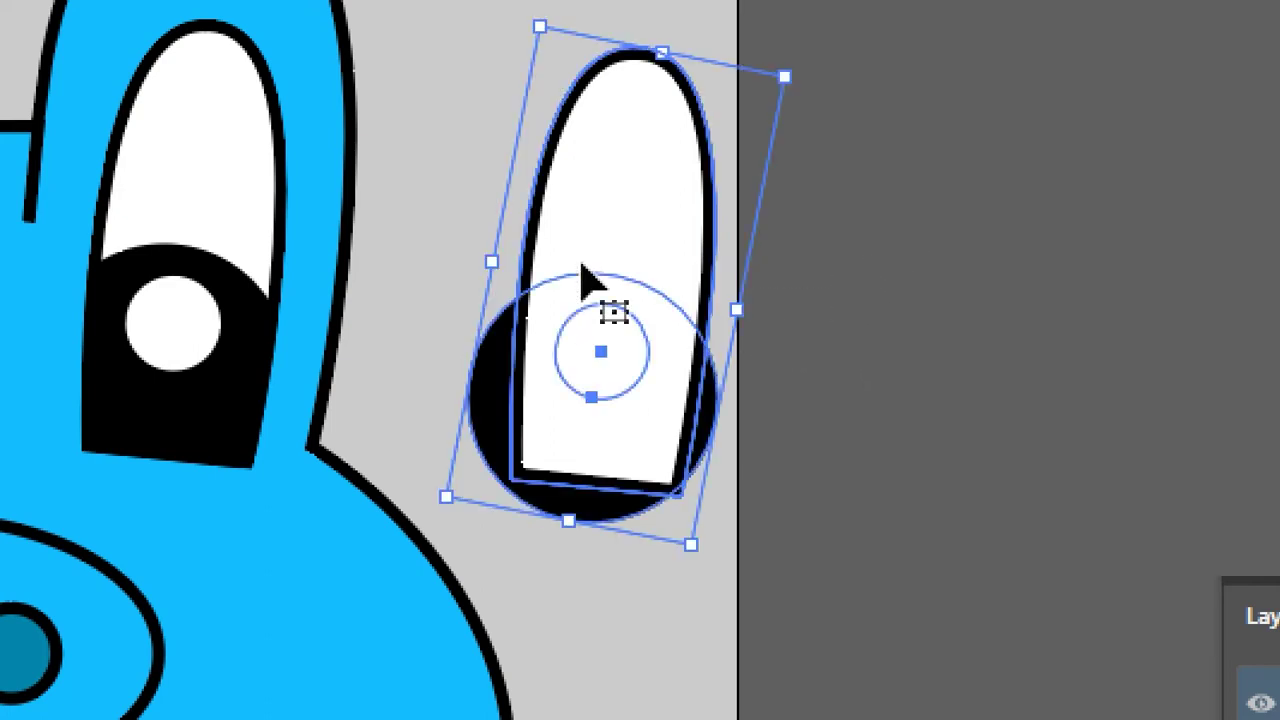
key("ctrl+7")
left_click(851, 330)
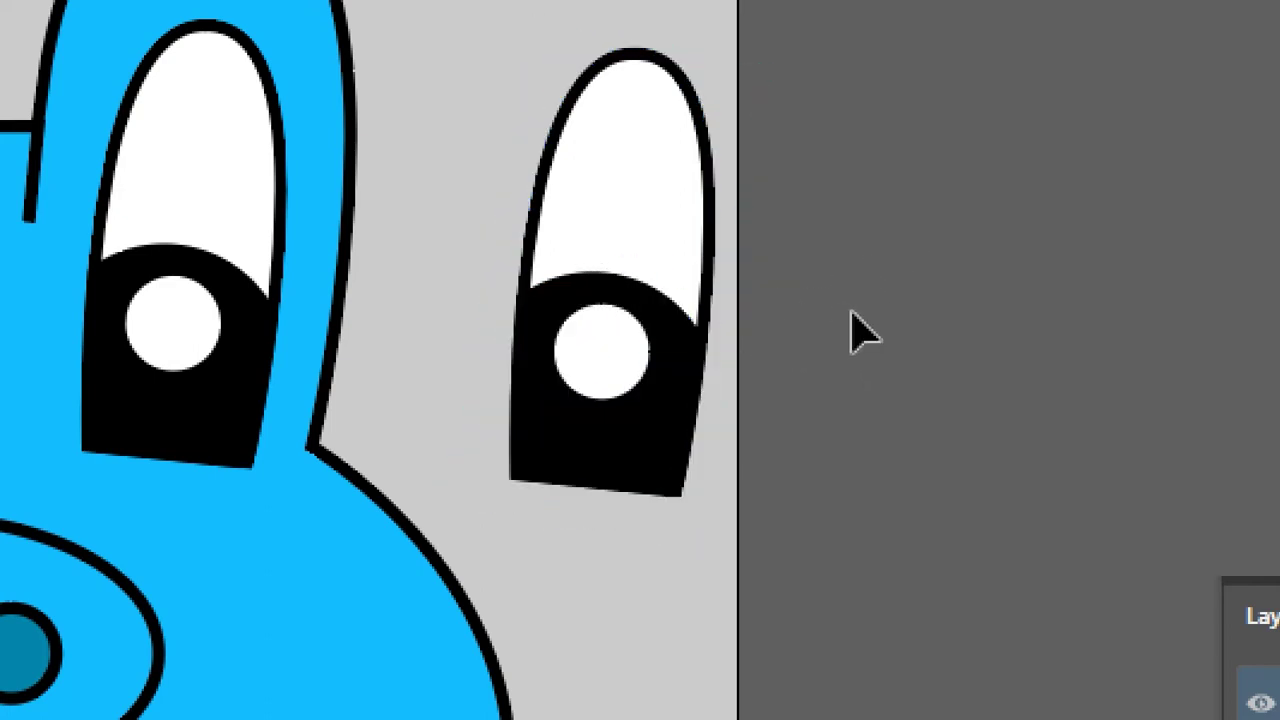
- Move the clipped eye copy slightly up and left, and release its clipping mask
left_click_drag(668, 338, 634, 334)
key("a")
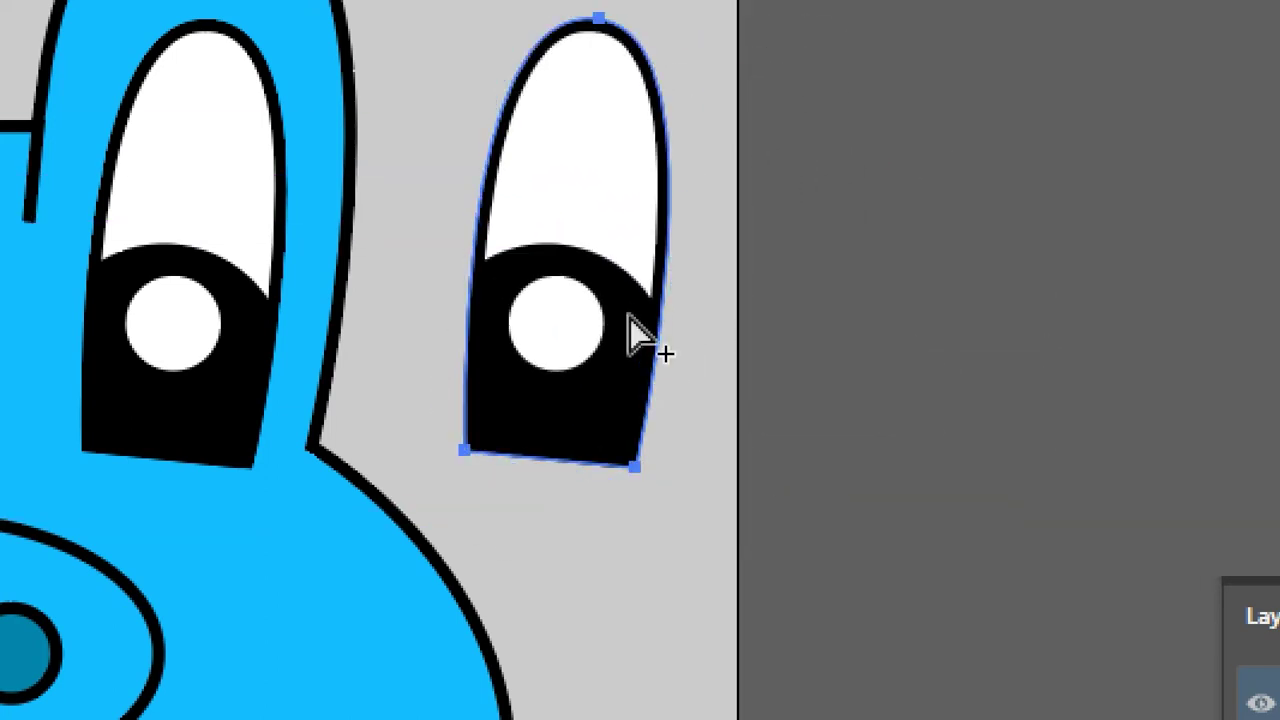
key("v")
left_click(771, 320)
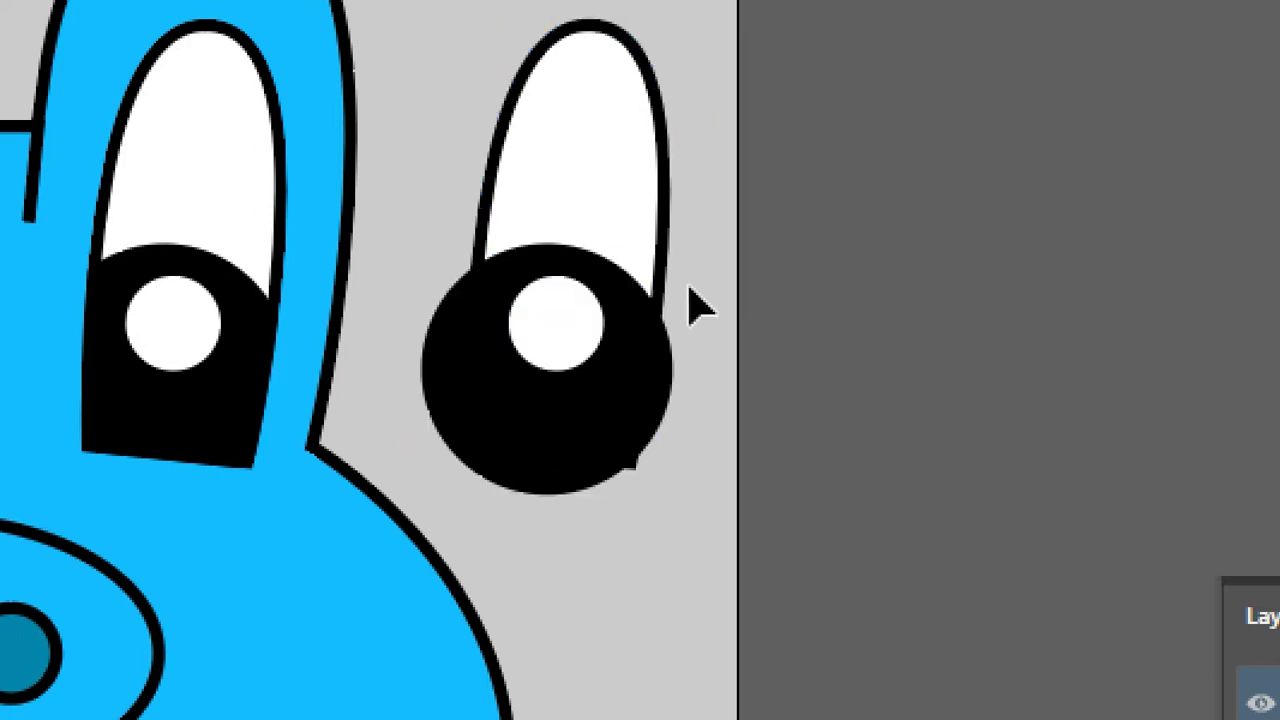
- Undo a trial move of the unpainted mask outline, and clip all the eye parts with it again
left_click_drag(670, 296, 771, 290)
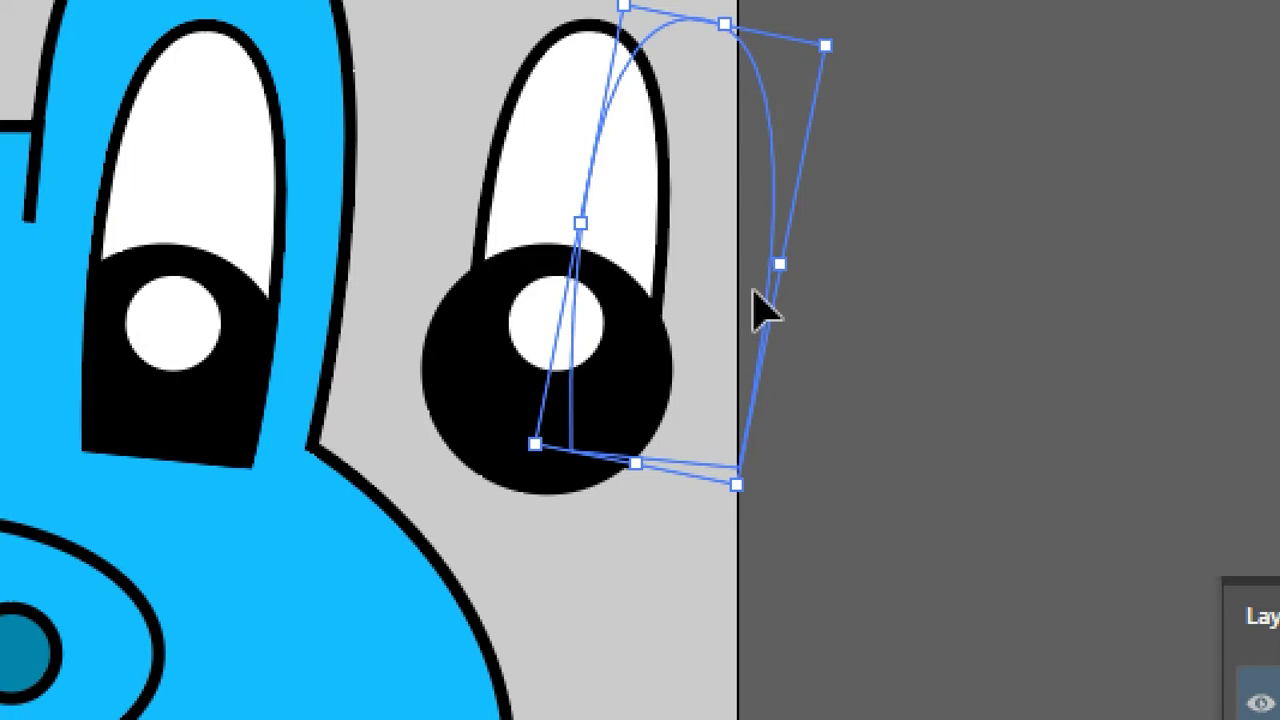
key("ctrl+z")
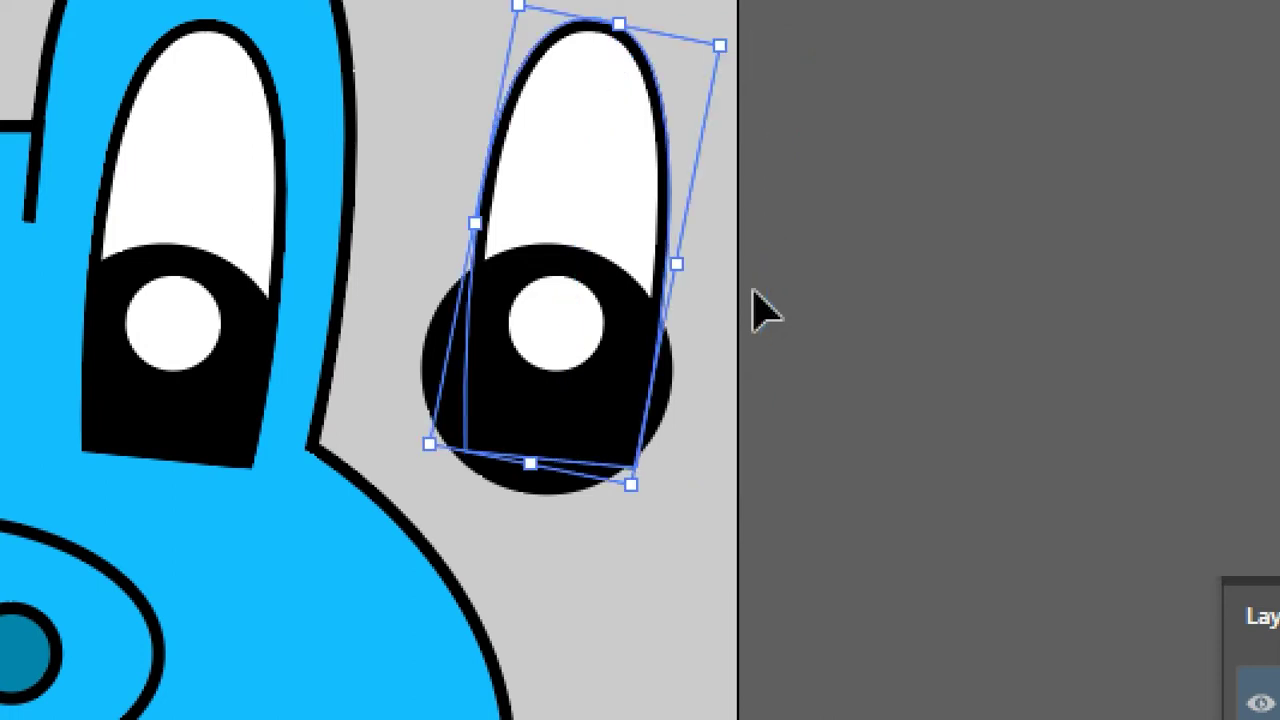
left_click_drag(846, 409, 548, 237)
key("ctrl+7")
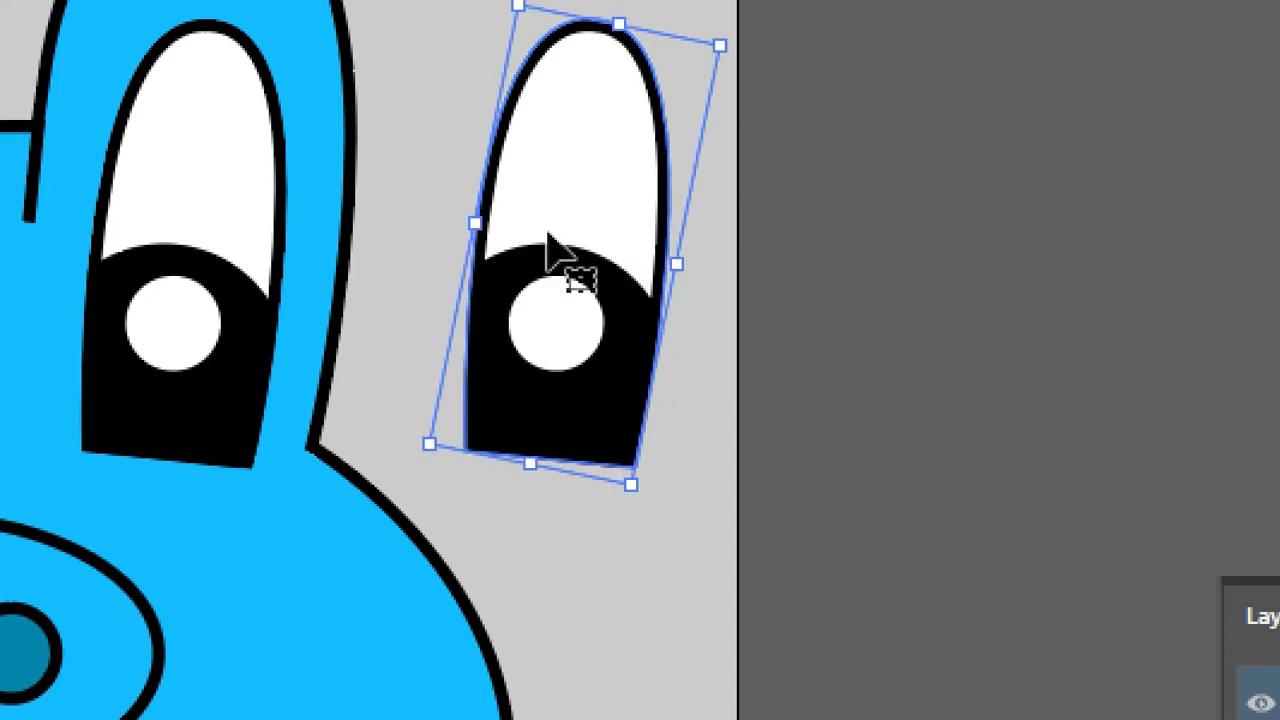
left_click(793, 246)
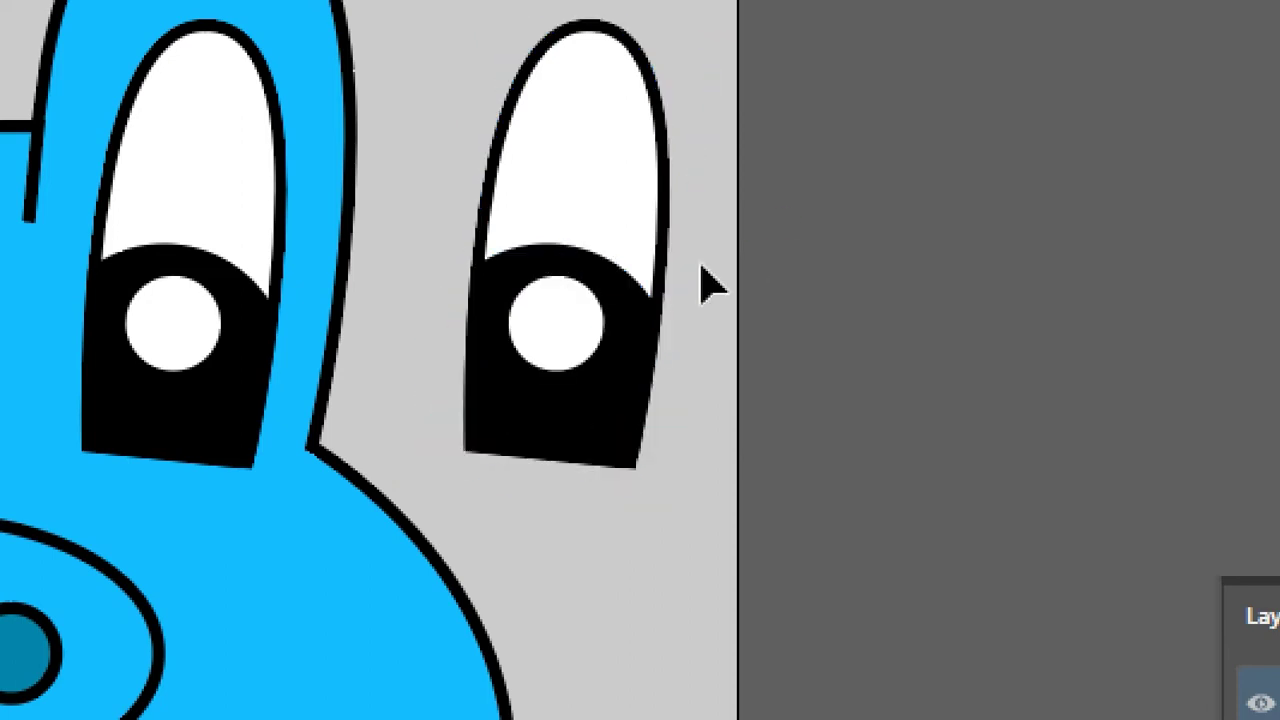
- Isolate the clipped eye copy and reposition the pupil together with its highlight higher inside the mask
double_click(565, 316)
left_click_drag(570, 324, 515, 272)
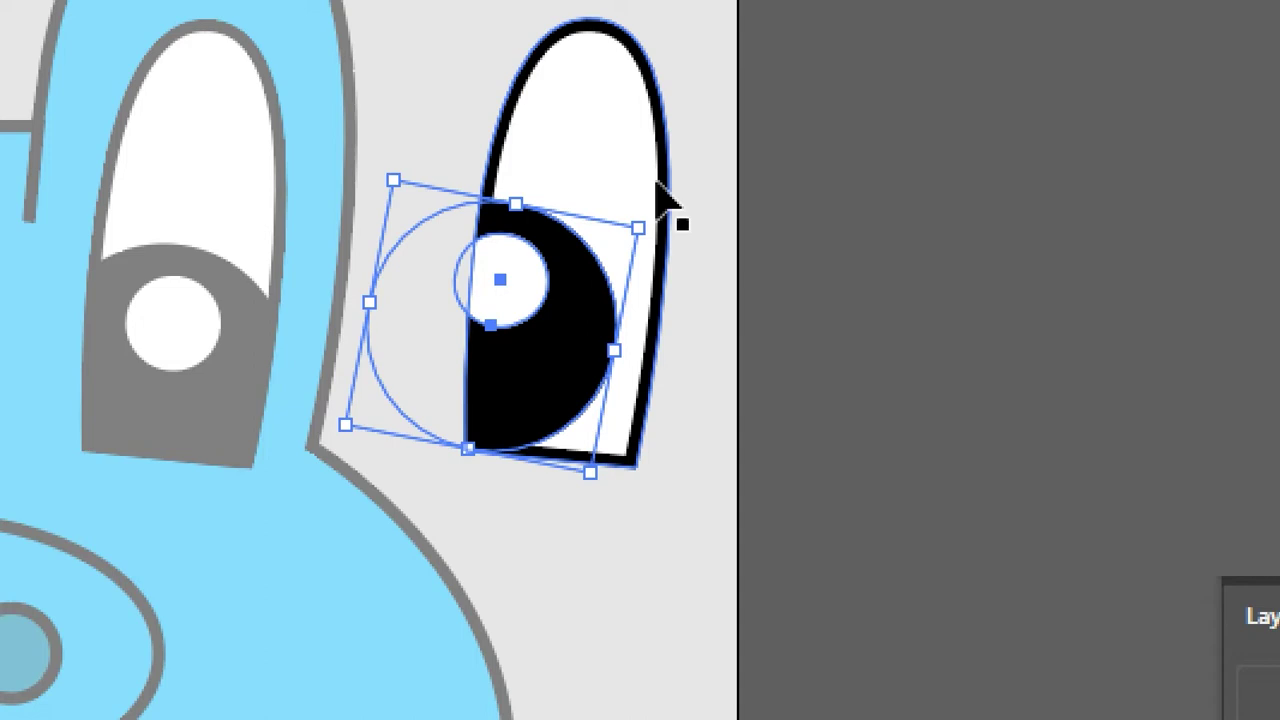
left_click_drag(571, 294, 632, 315)
key("a")
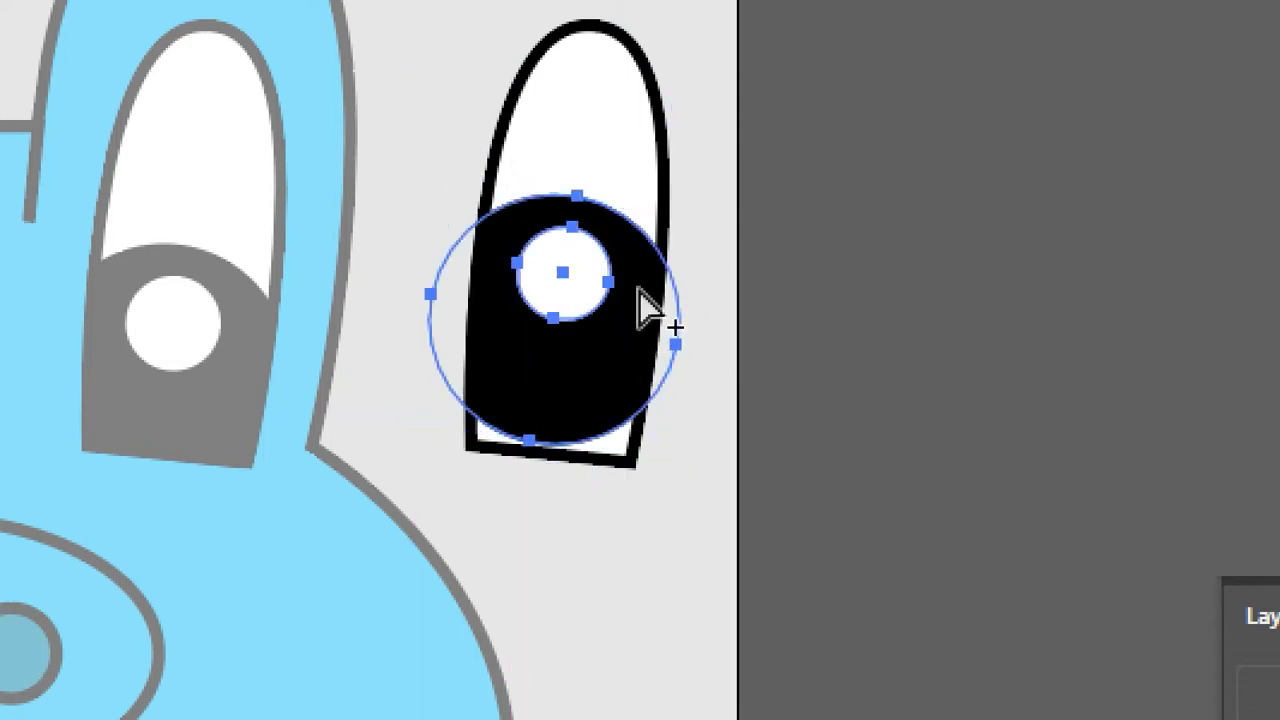
- Deselect the repositioned pupil parts, select the whole clipped eye copy and release its clipping mask
key("v")
key("a")
key("v")
key("a")
key("v")
left_click(815, 280)
left_click(660, 318)
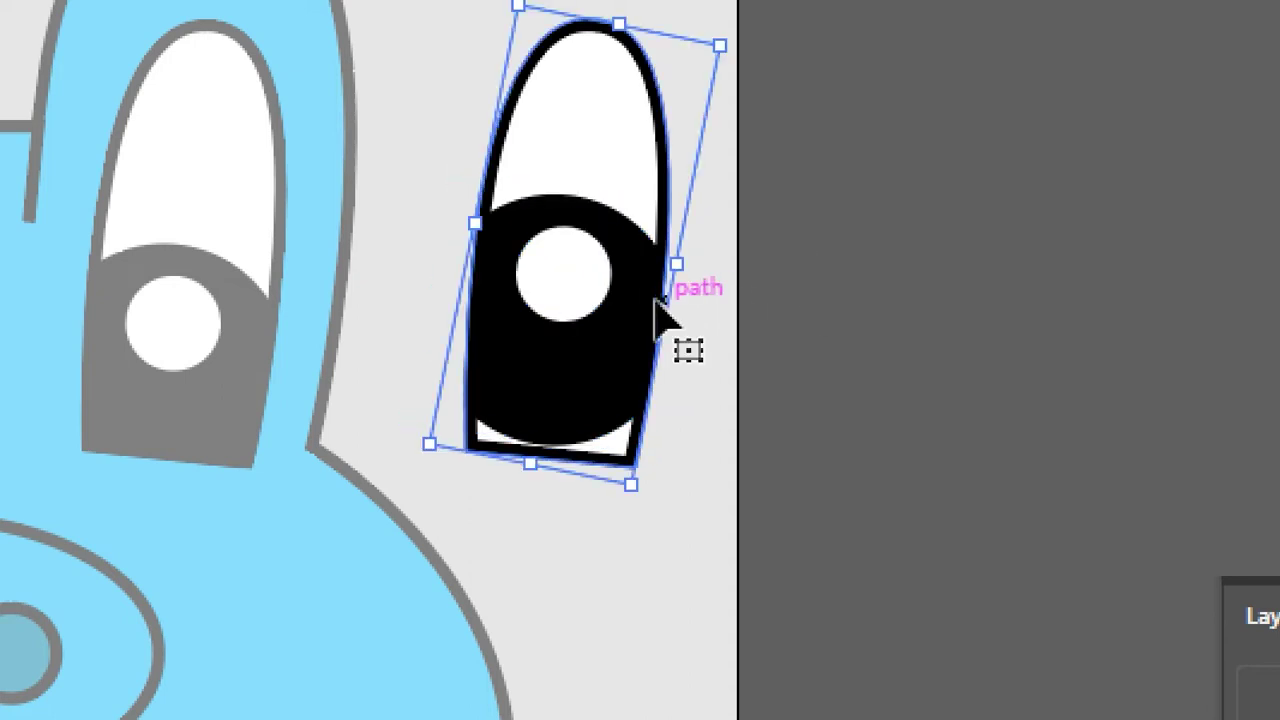
key("a")
key("v")
left_click(823, 314)
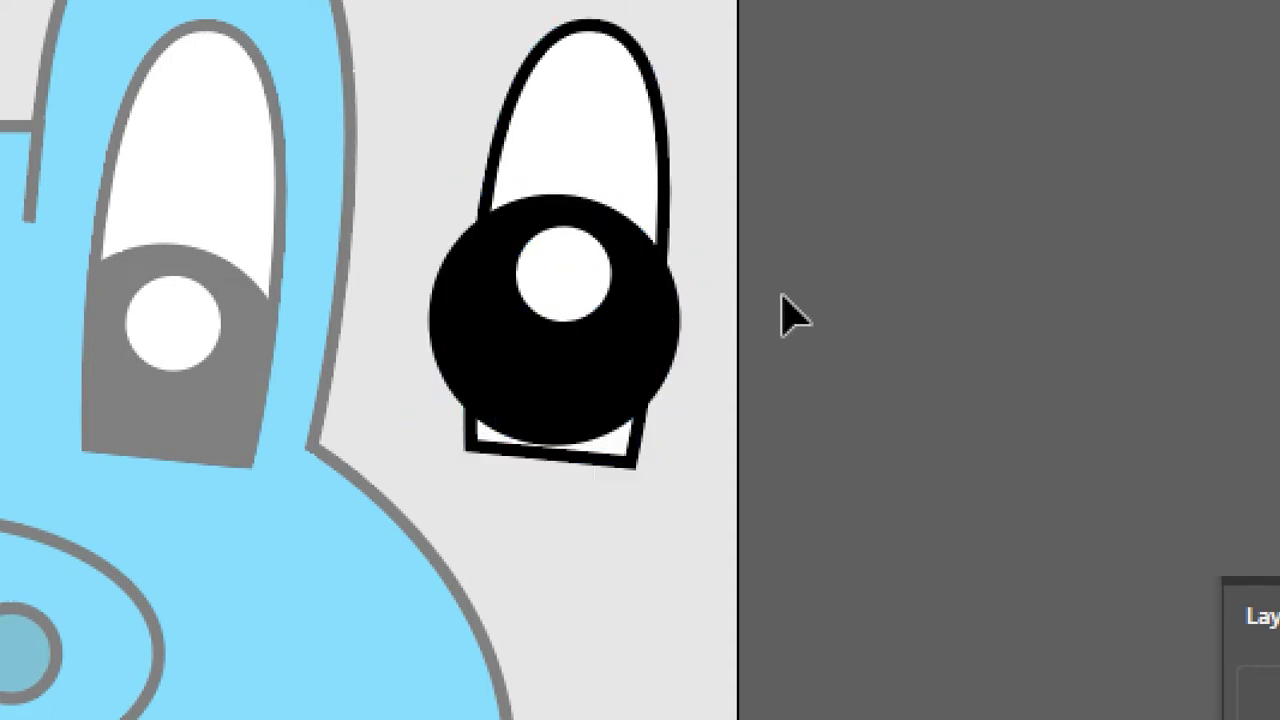
- Pick out the released eye's outline shape and place a copy of it in a new document
key("a")
left_click(655, 265)
left_click(665, 247)
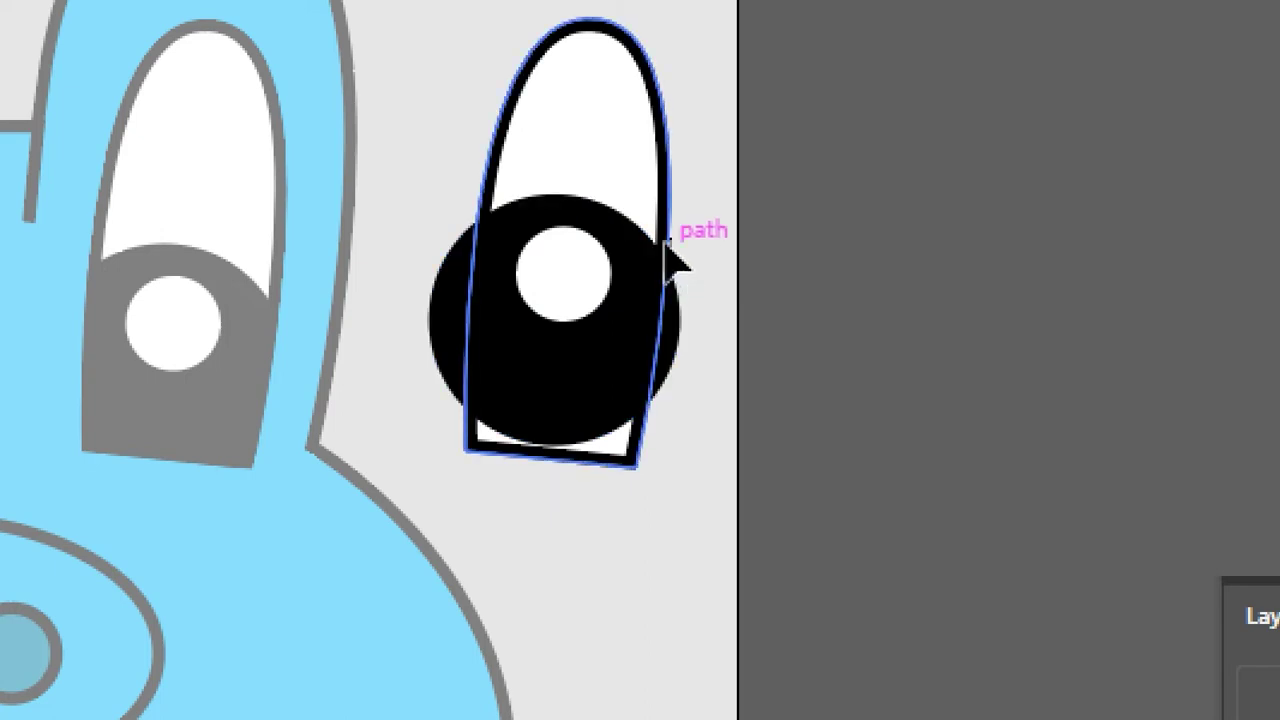
key("v")
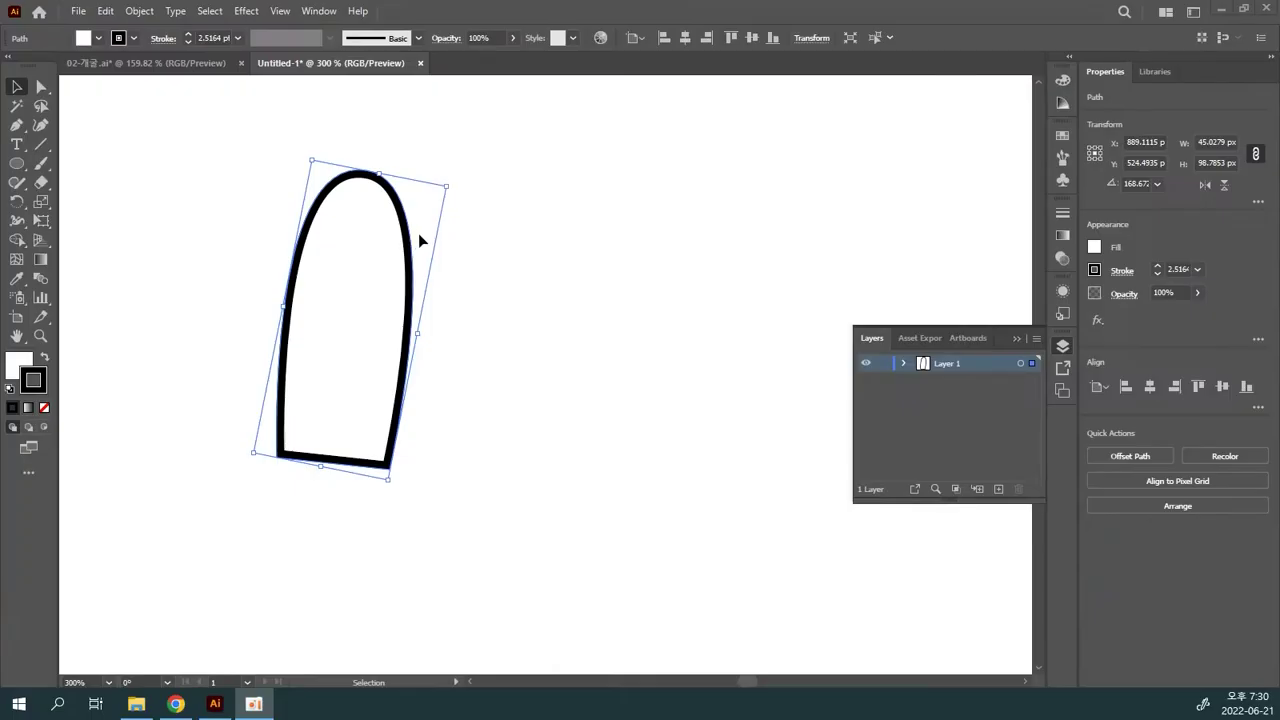
- Duplicate the eye outline about 63 px horizontally to its right
left_click(460, 249)
left_click(391, 286)
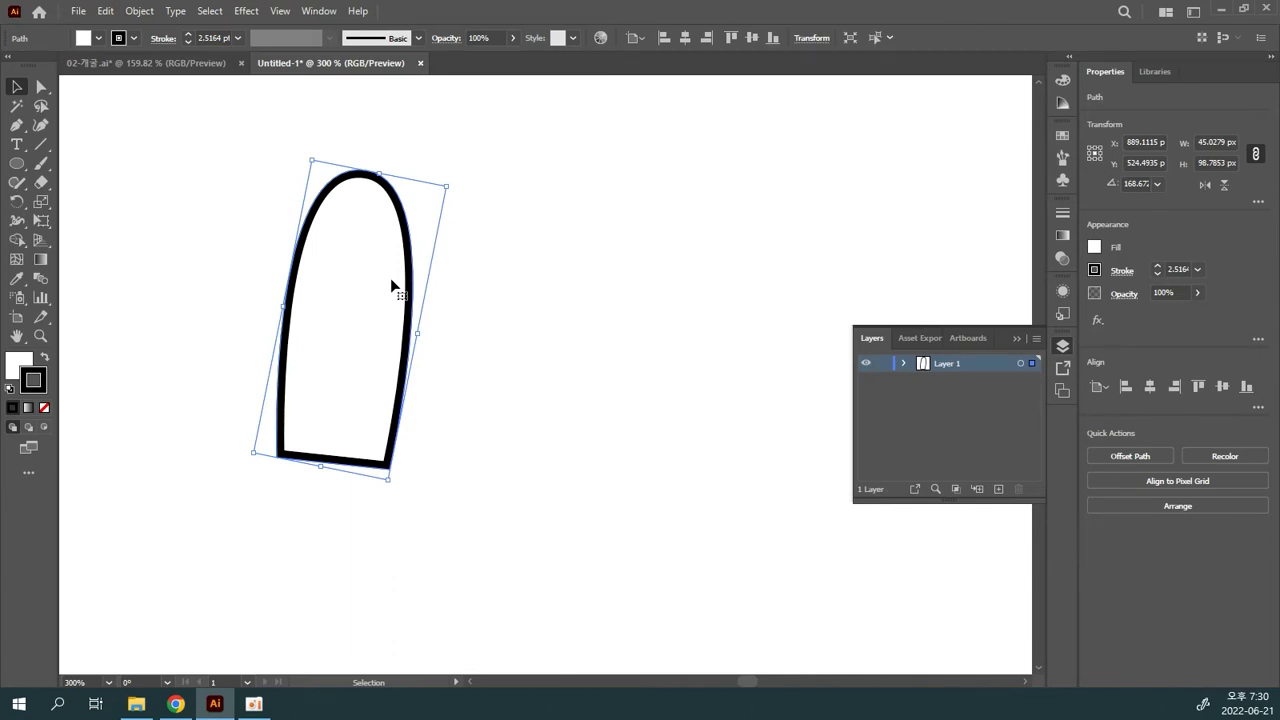
left_click_drag(391, 286, 582, 289)
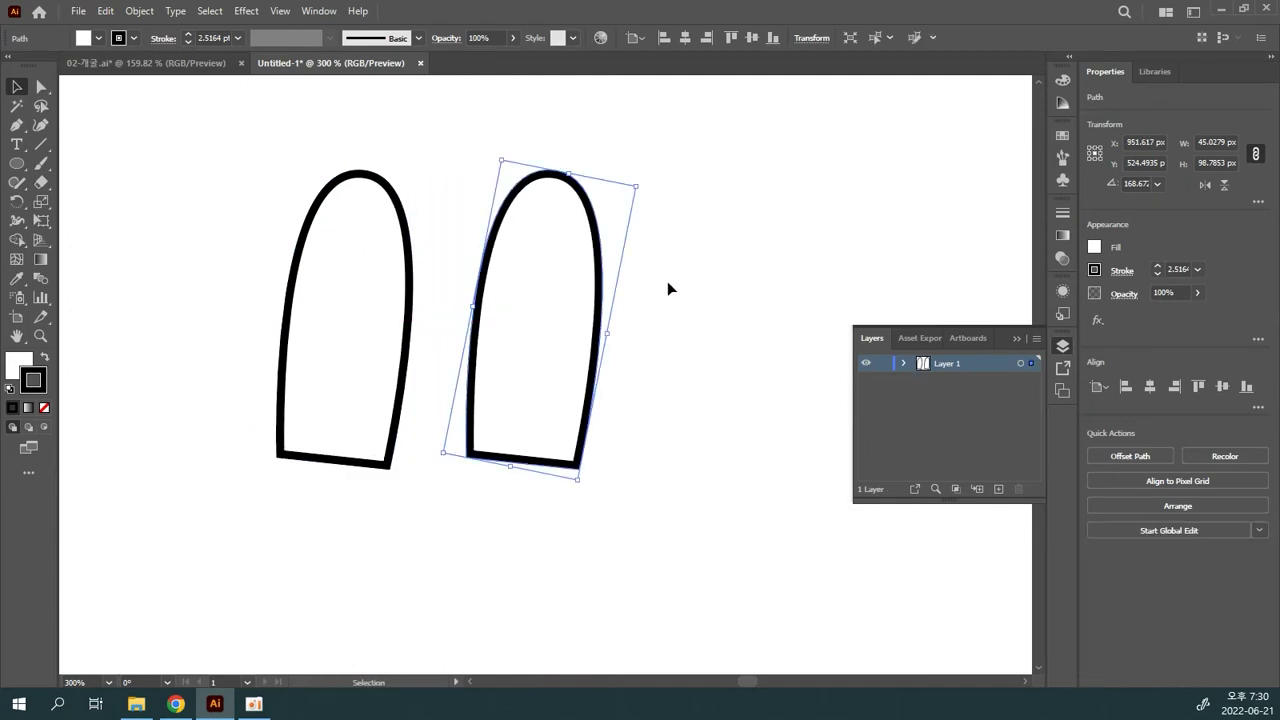
left_click(669, 286)
left_click(580, 297)
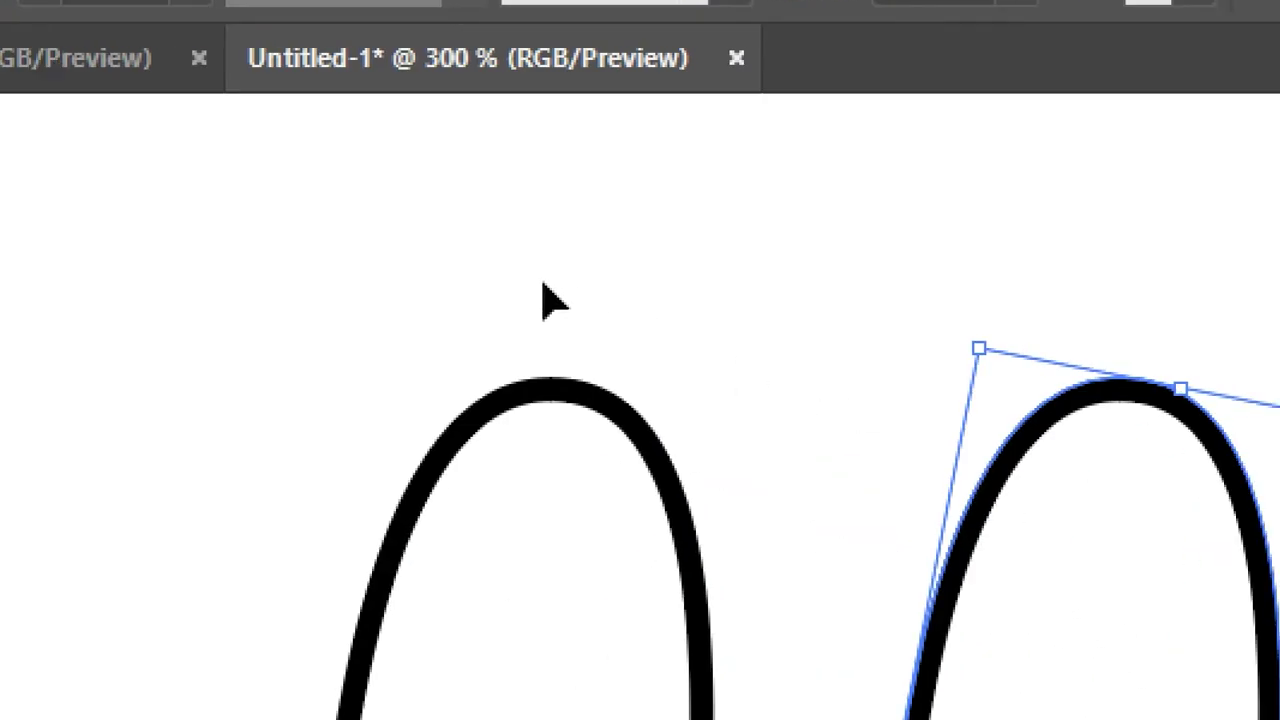
- Select both eye outlines and raise their stroke weight to 10 pt
key("space")
left_click_drag(426, 254, 735, 432)
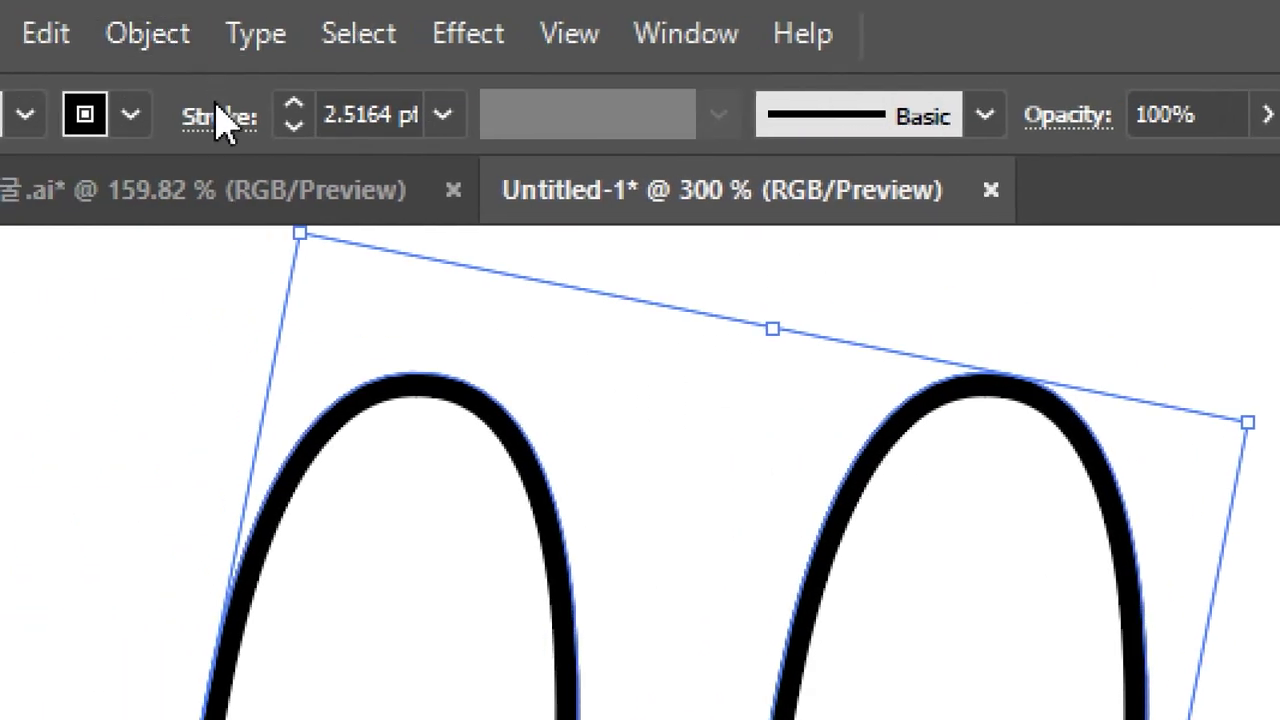
left_click(296, 104)
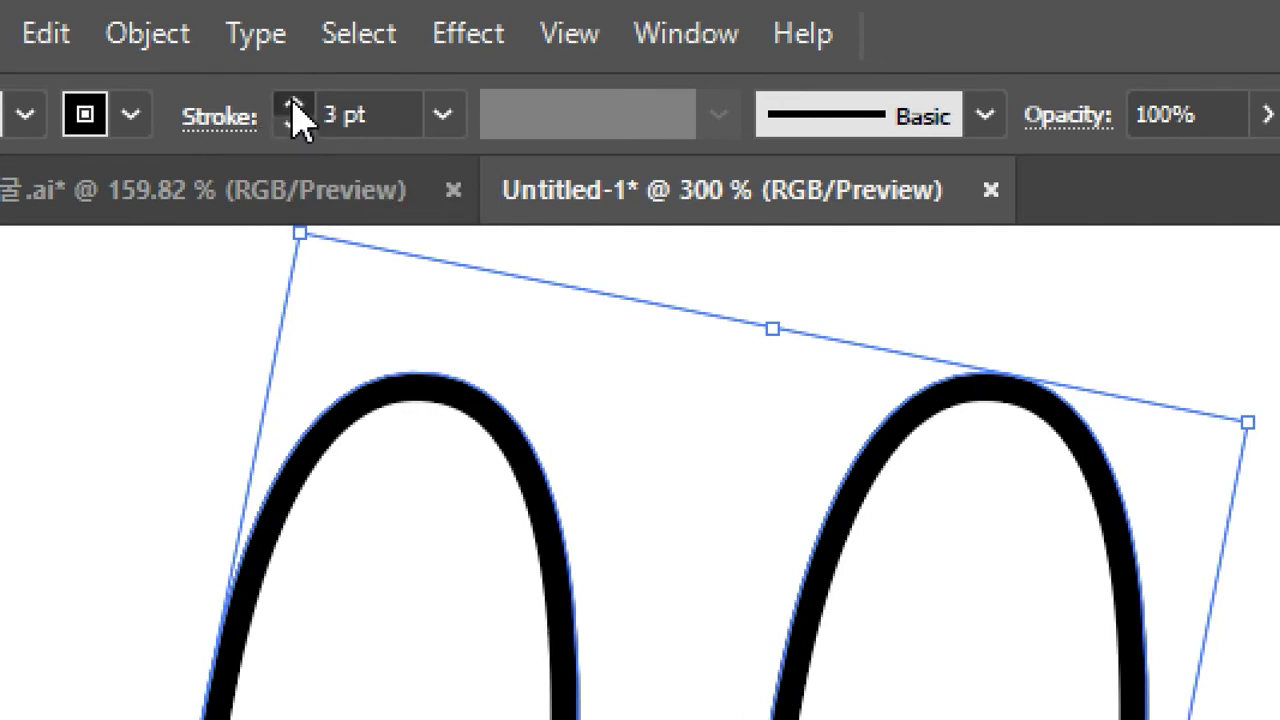
left_click(296, 104)
left_click(296, 104)
left_click(296, 104)
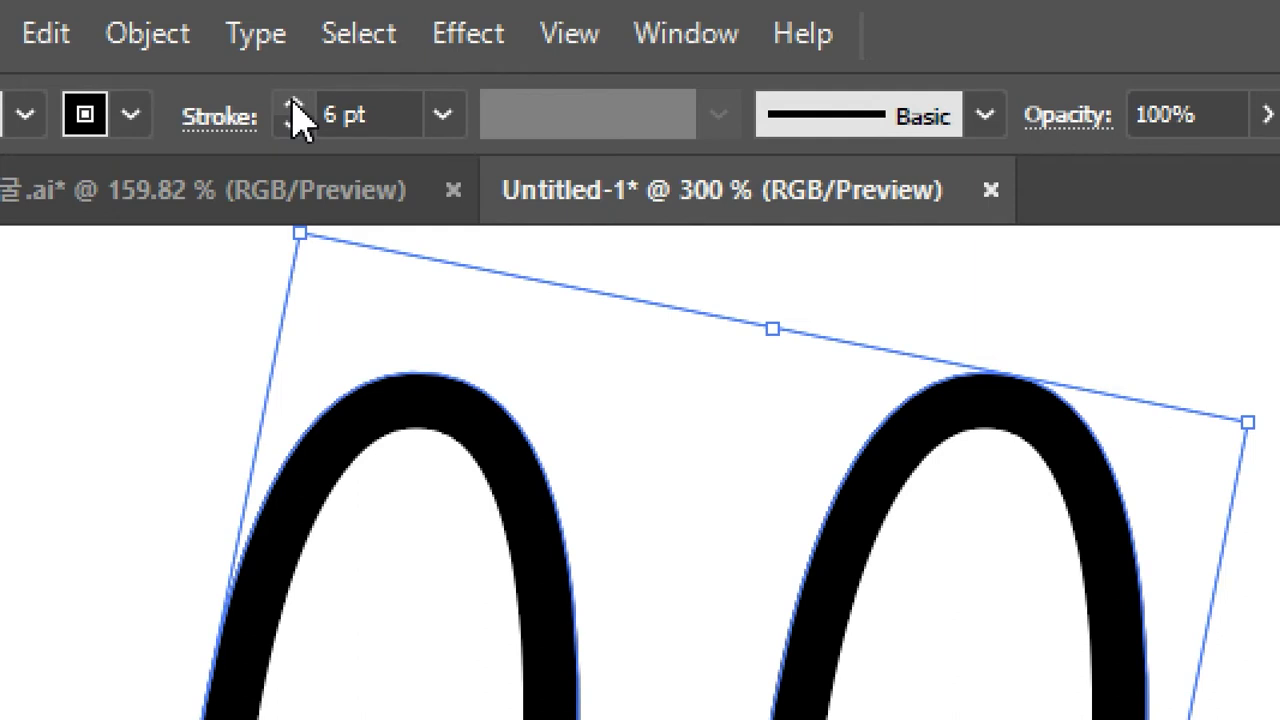
left_click(296, 104)
left_click(296, 104)
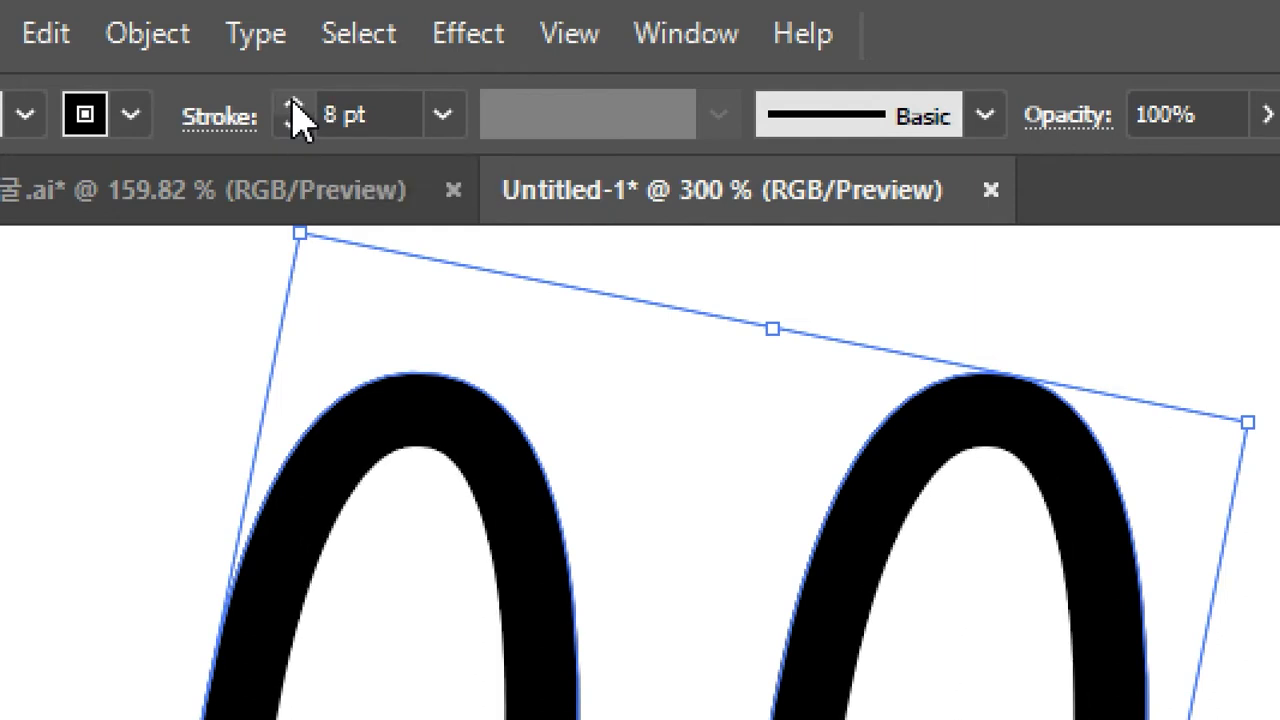
left_click(296, 104)
left_click(296, 104)
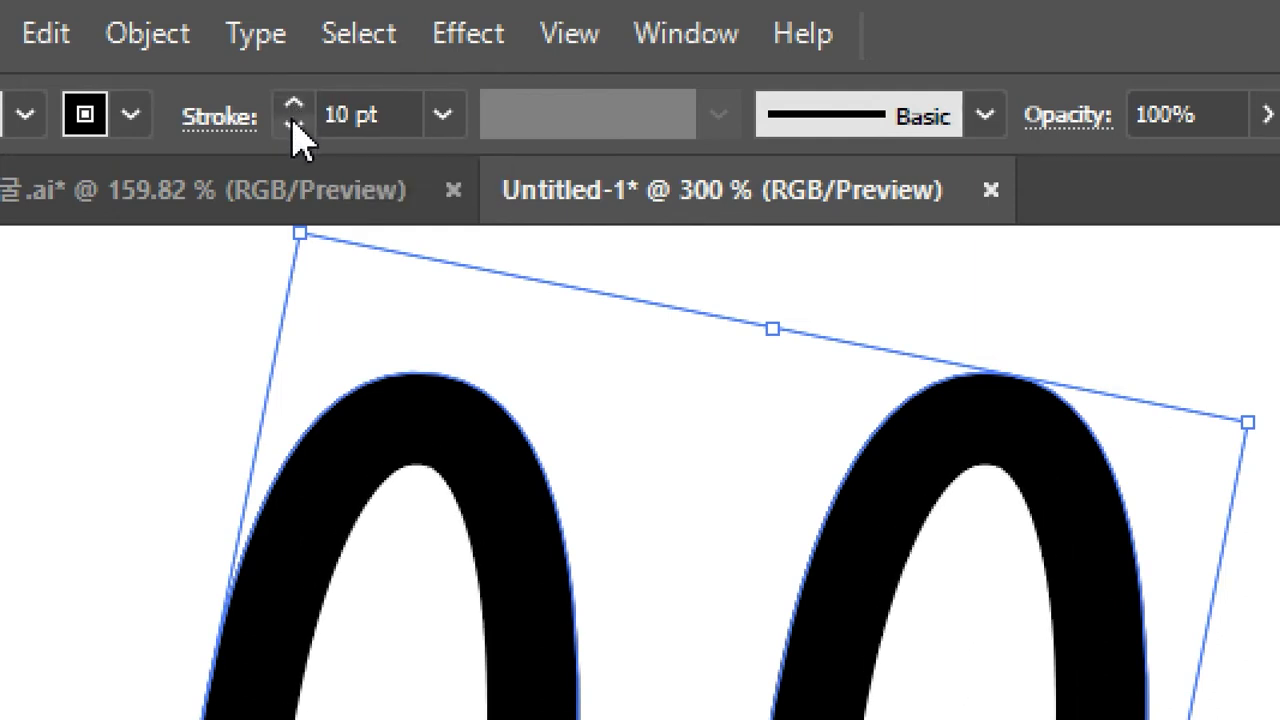
- Reduce the stroke weight of both eye outlines to 4 pt
left_click(294, 125)
left_click(294, 125)
left_click(294, 125)
left_click(294, 125)
left_click(294, 125)
left_click(294, 125)
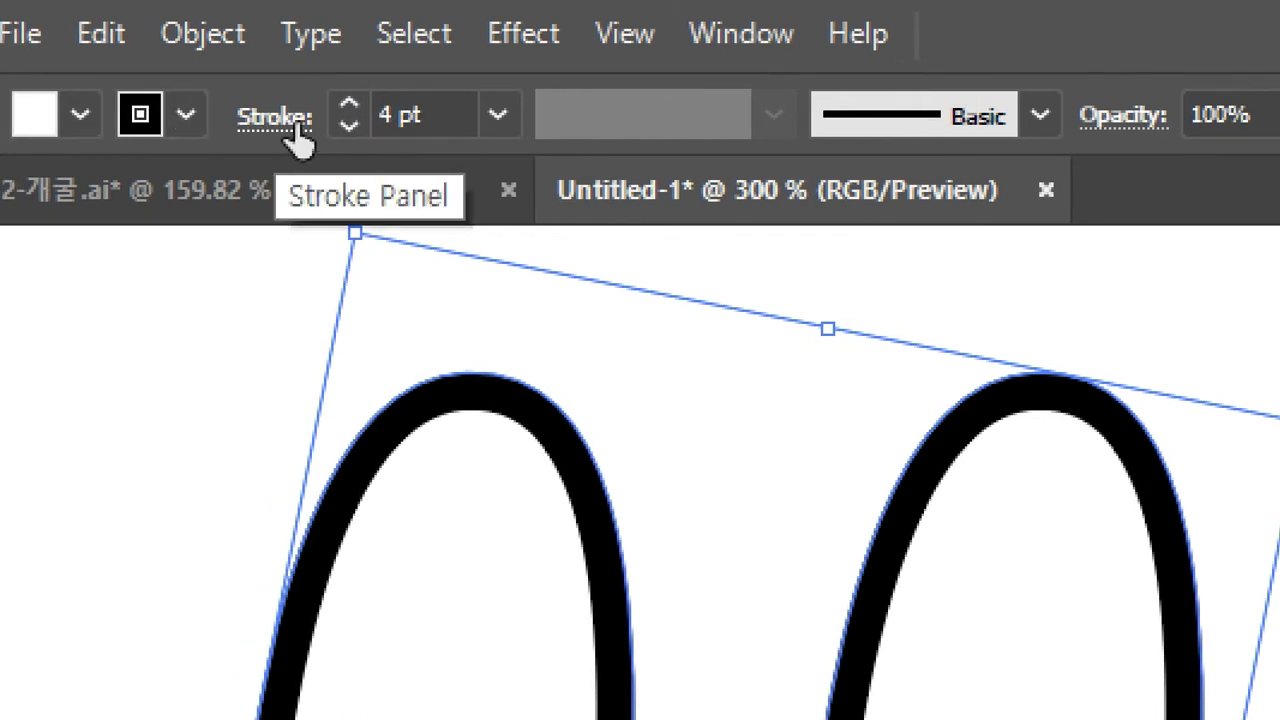
- Align the strokes of both eye outlines to the center of their paths
left_click(272, 120)
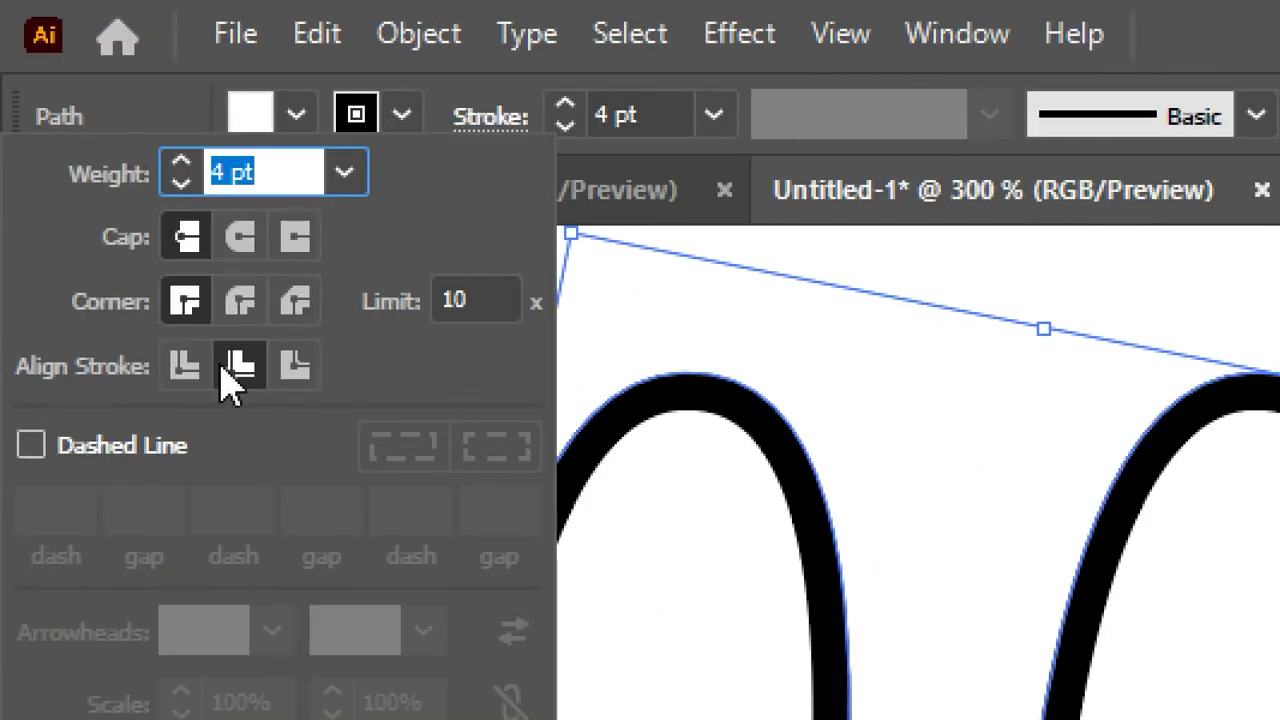
left_click(476, 135)
left_click(478, 138)
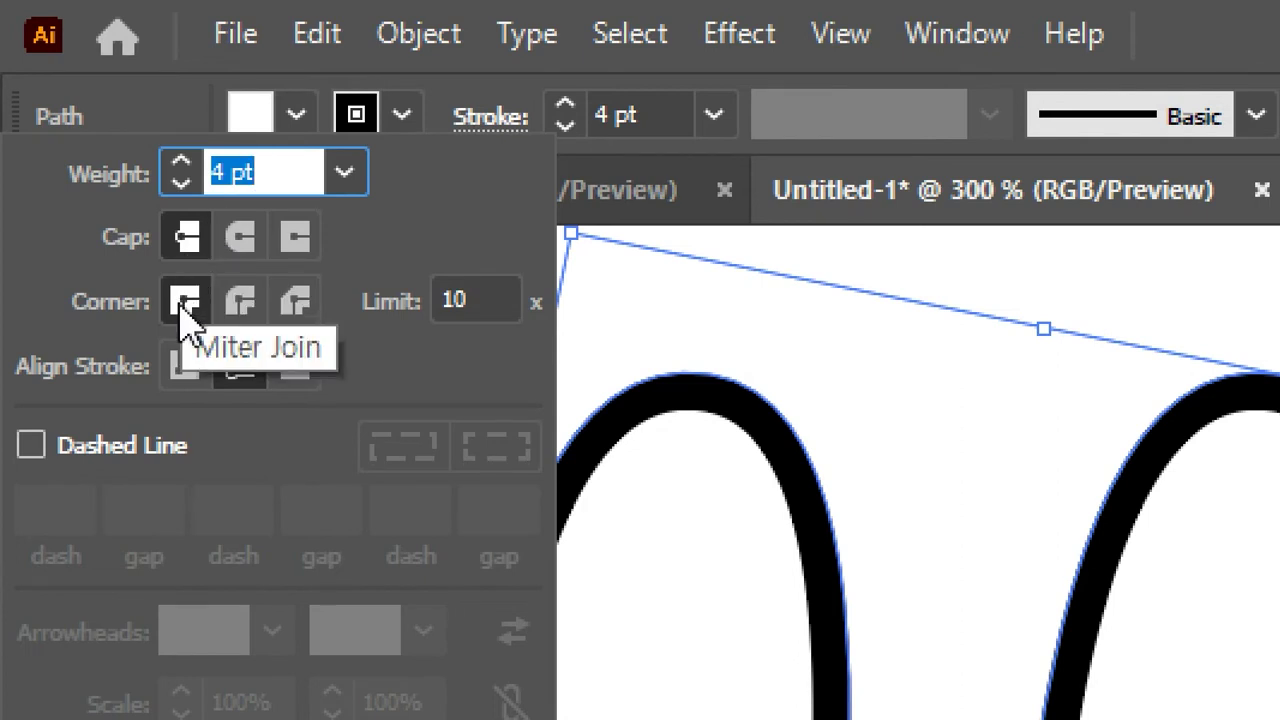
left_click(189, 378)
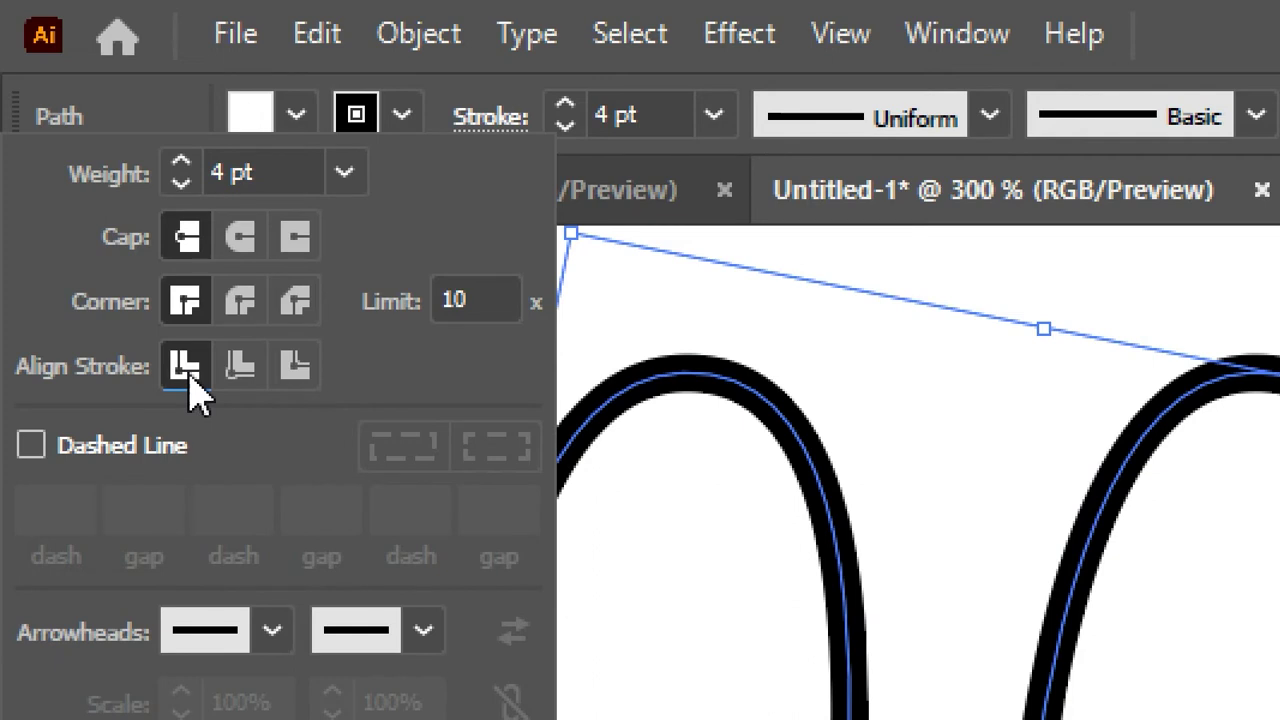
- Increase the center-aligned stroke weight of both outlines to 12 pt
left_click(185, 164)
left_click(185, 164)
left_click(185, 164)
left_click(185, 164)
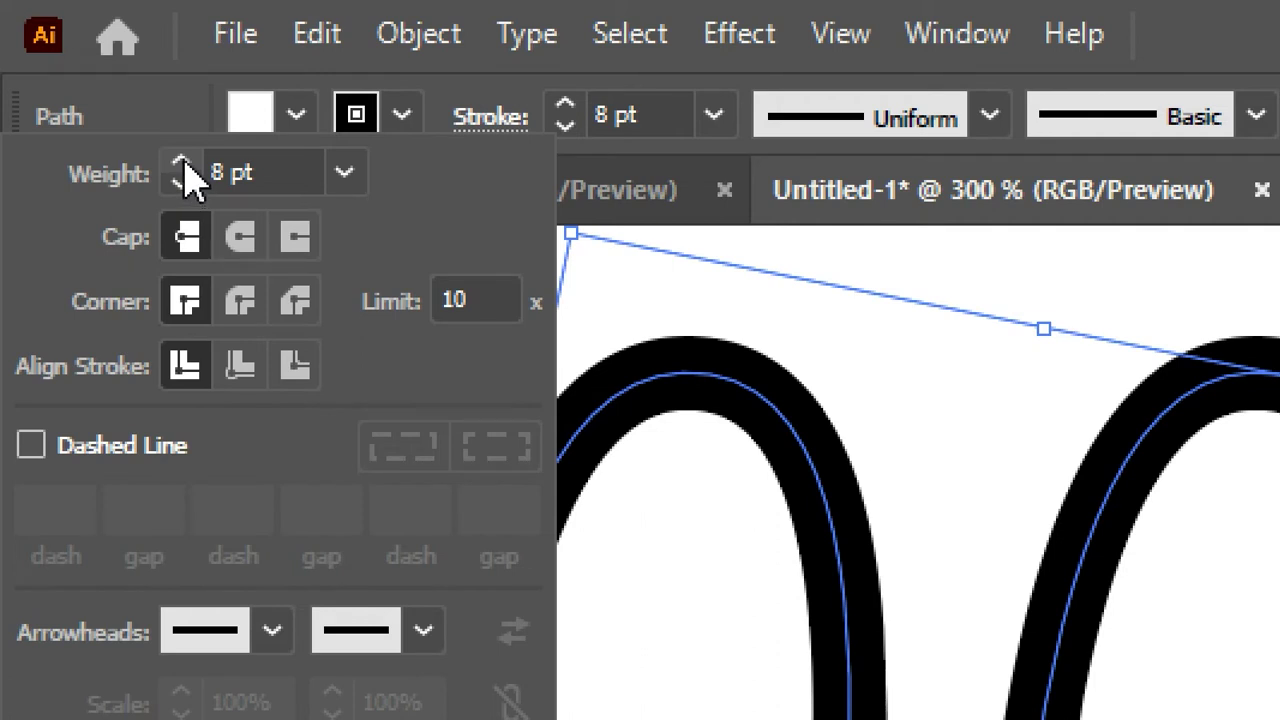
left_click(182, 164)
left_click(182, 164)
left_click(182, 164)
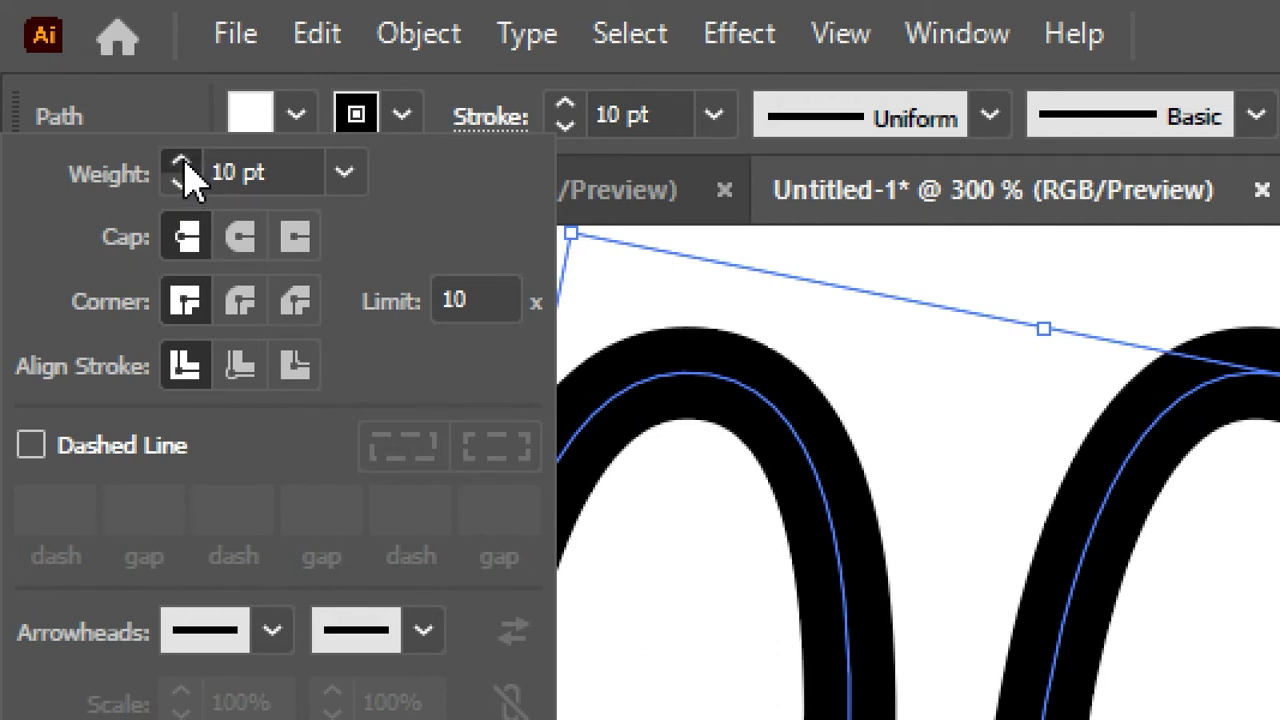
left_click(182, 164)
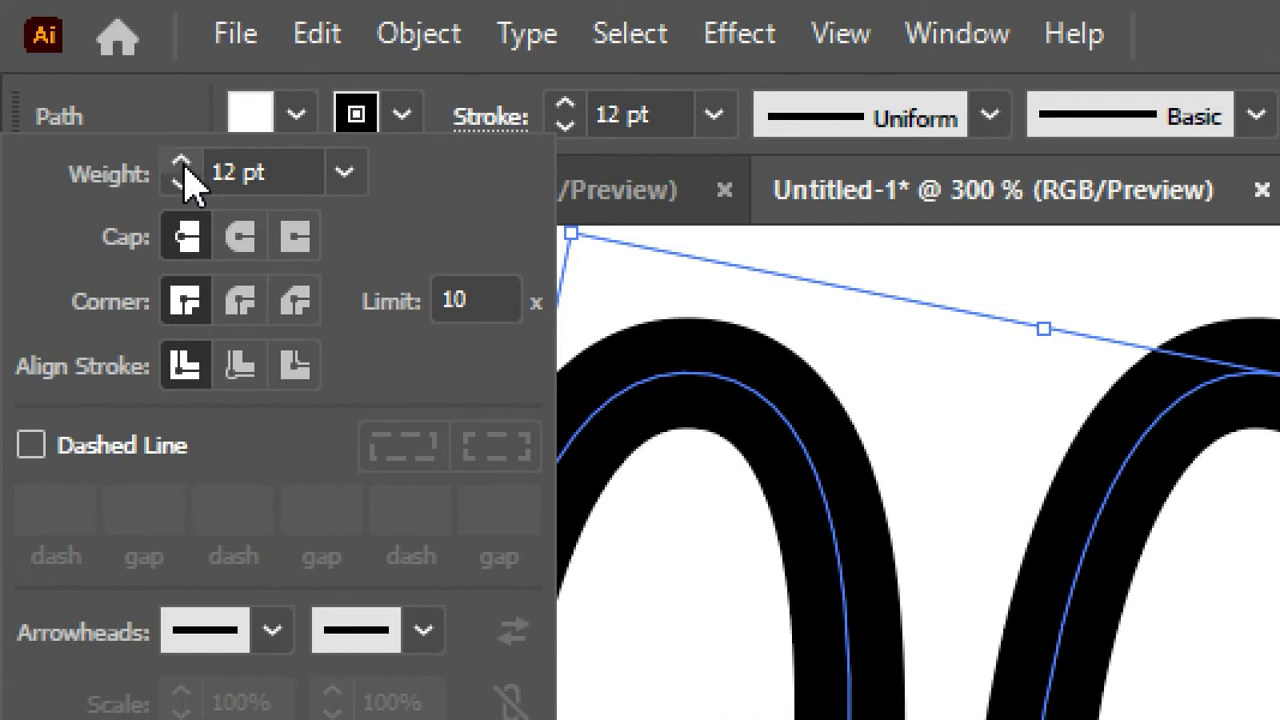
- Set both outlines' stroke weight to 6 pt and align their strokes to the inside
left_click(182, 184)
left_click(182, 184)
left_click(182, 184)
left_click(182, 184)
left_click(182, 184)
left_click(182, 184)
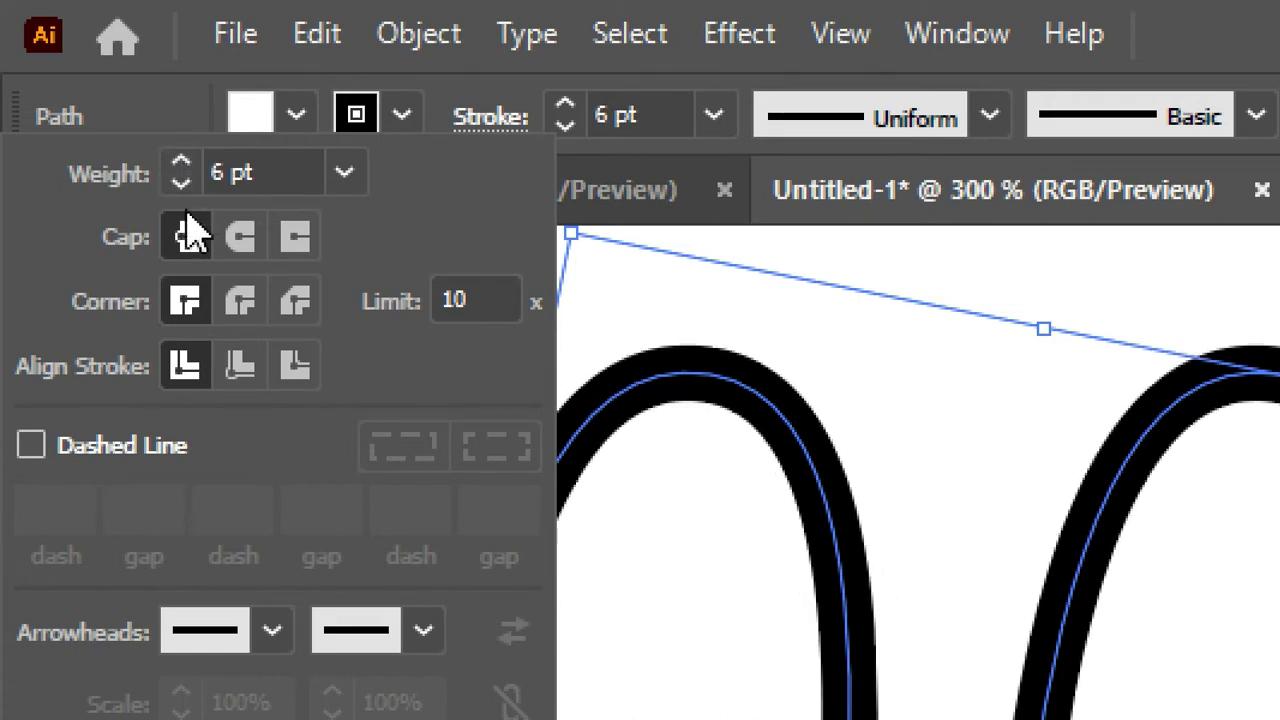
left_click(240, 366)
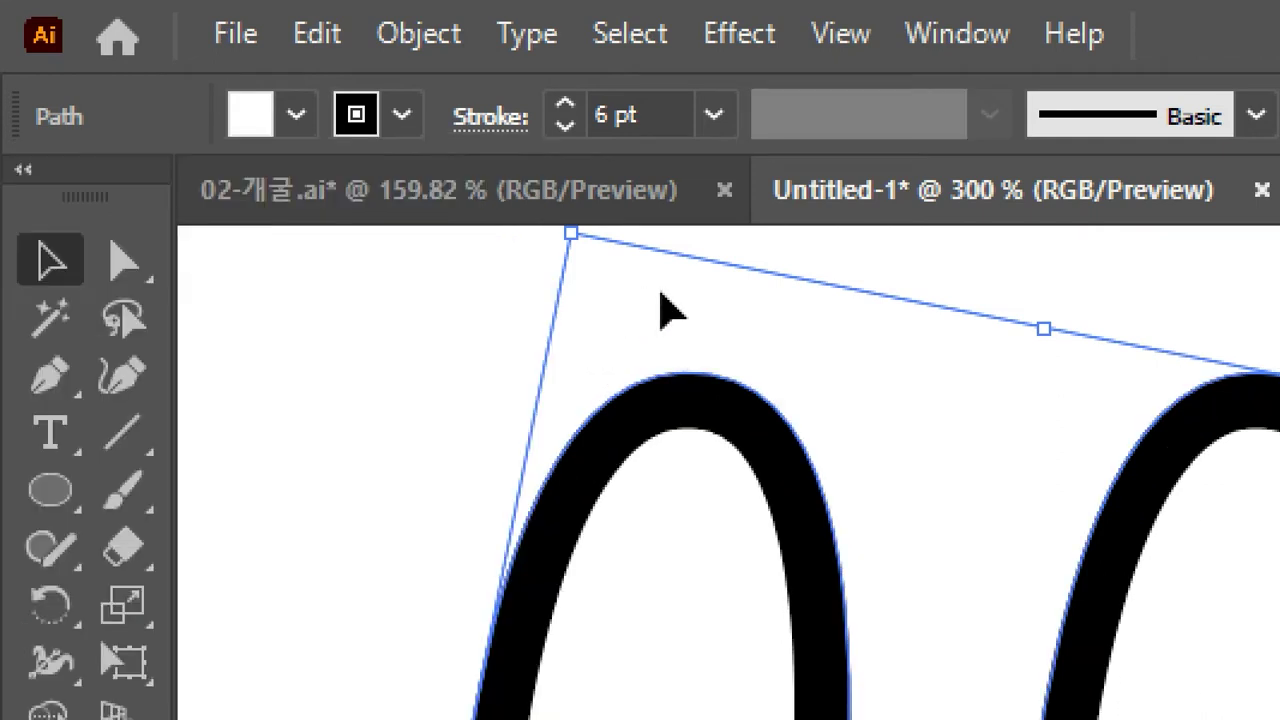
- Select only the left eye outline and align its stroke to the center
left_click(480, 304)
left_click_drag(403, 323, 744, 522)
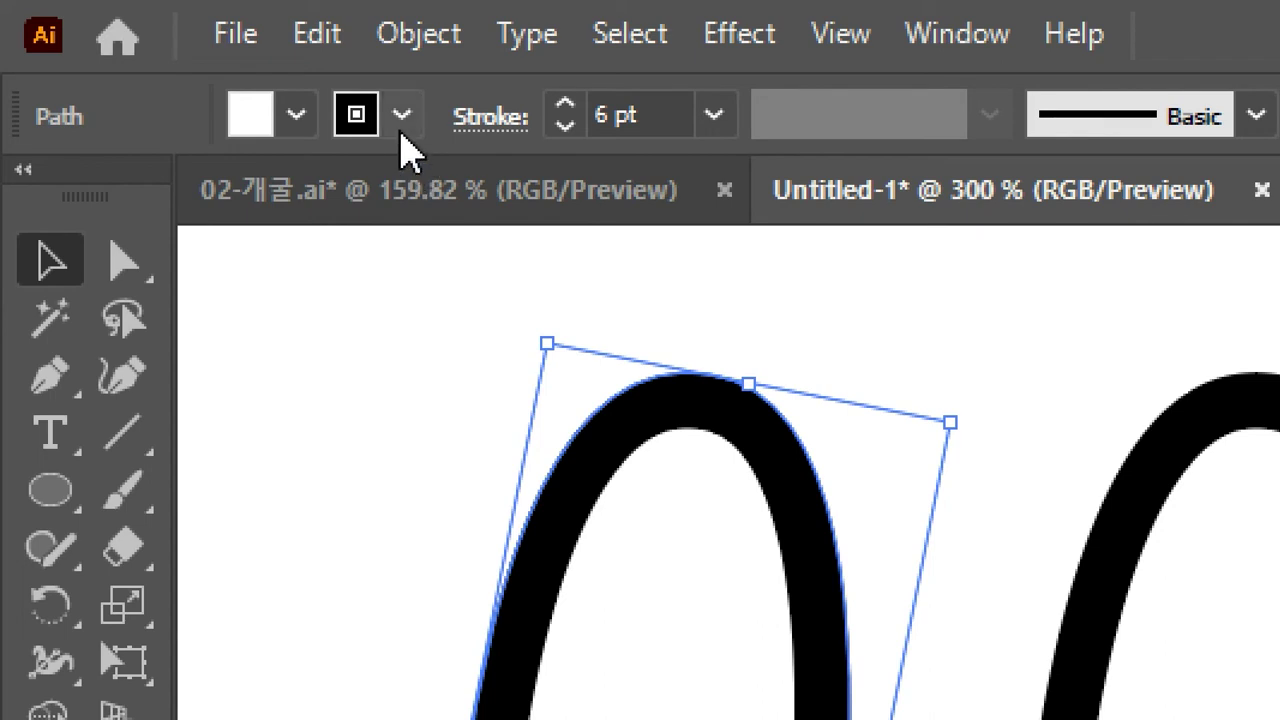
left_click(490, 120)
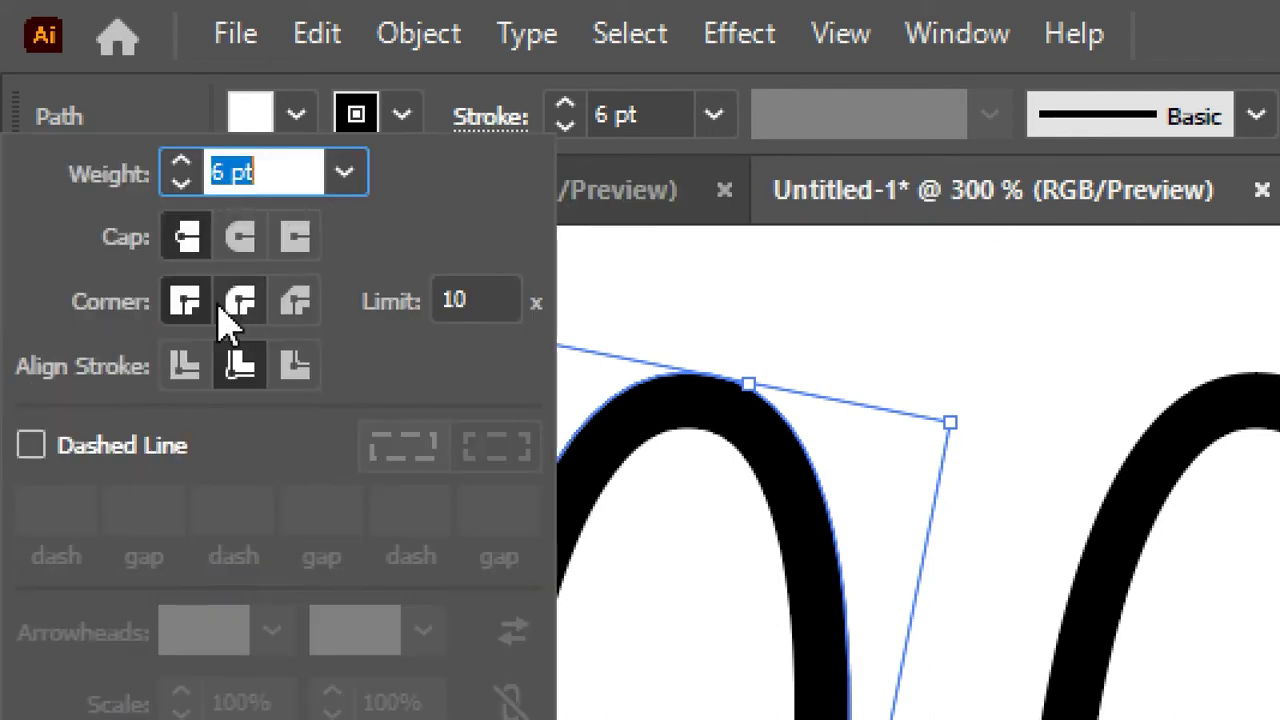
left_click(186, 366)
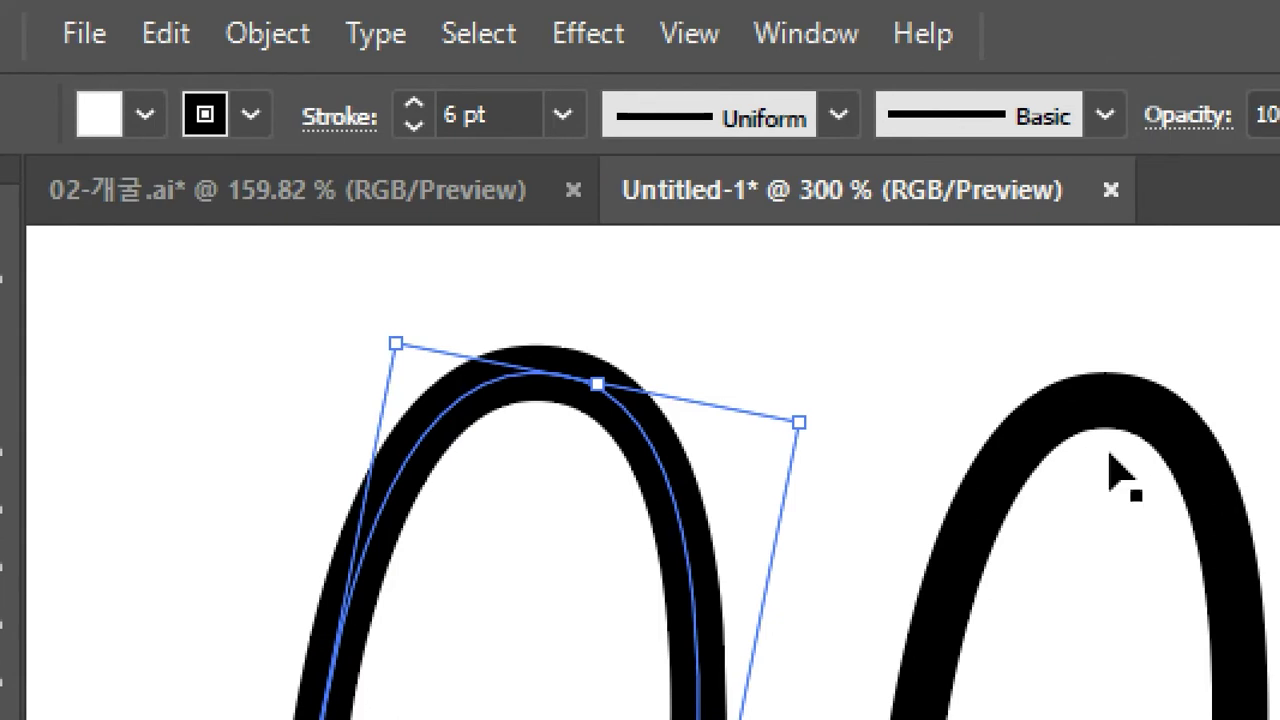
- Duplicate the inside-aligned outline about 64 px to its right, and align the copy's stroke to the outside
left_click(1055, 437)
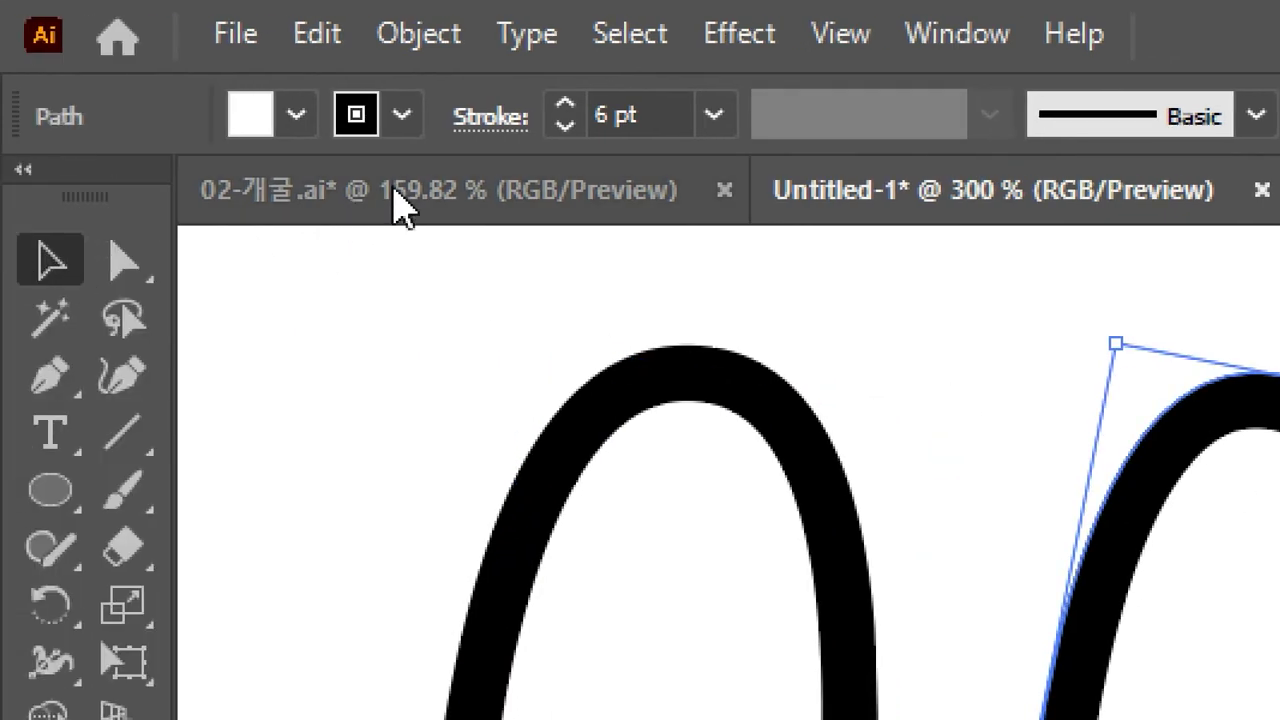
left_click(467, 140)
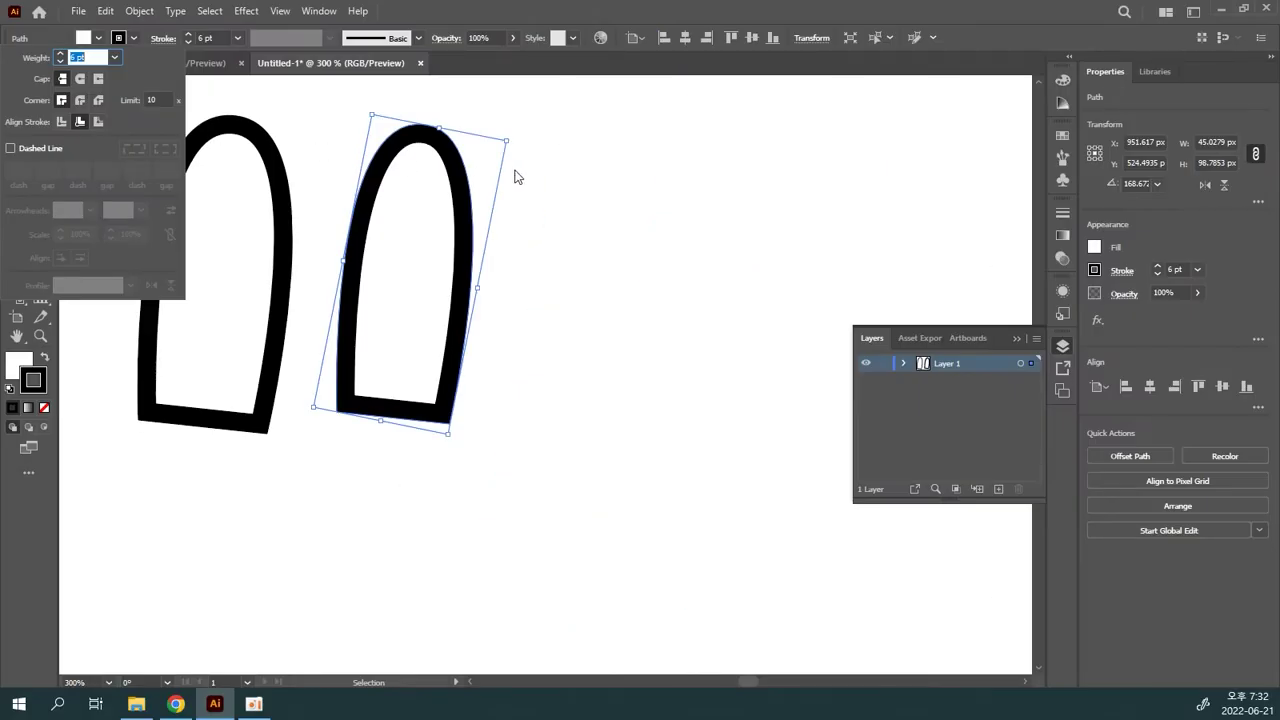
left_click_drag(443, 194, 634, 191)
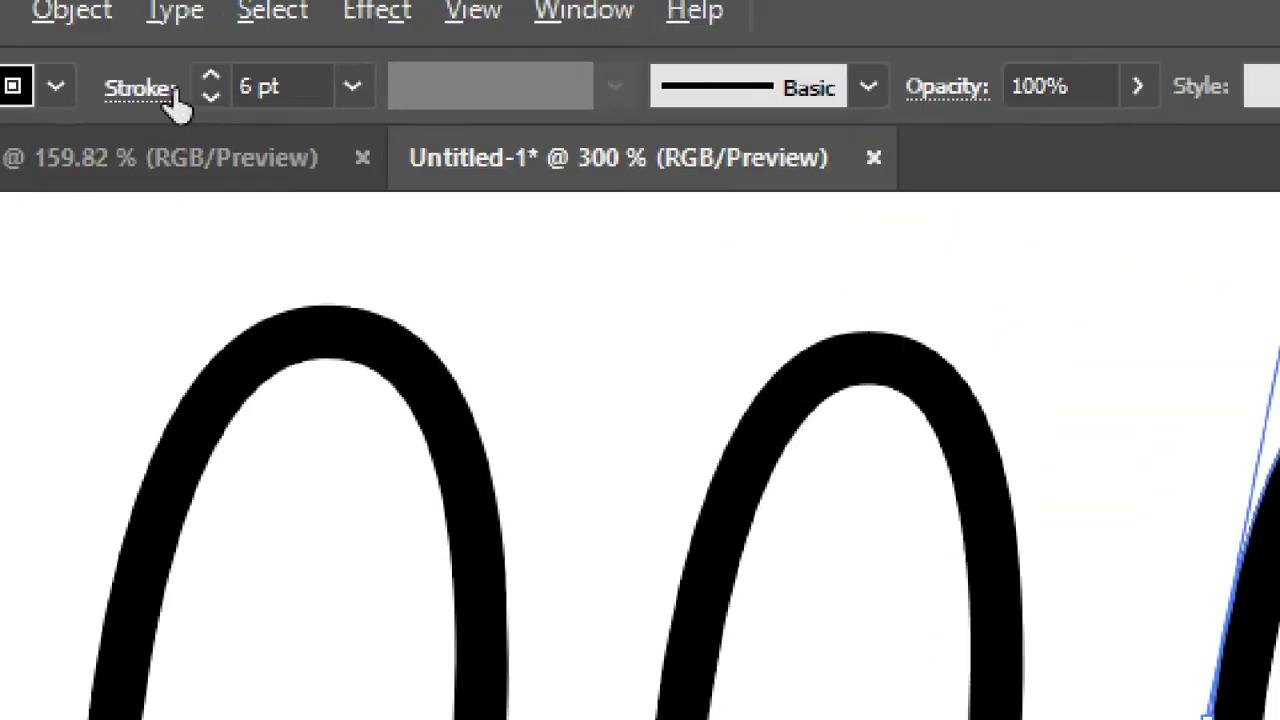
left_click(165, 40)
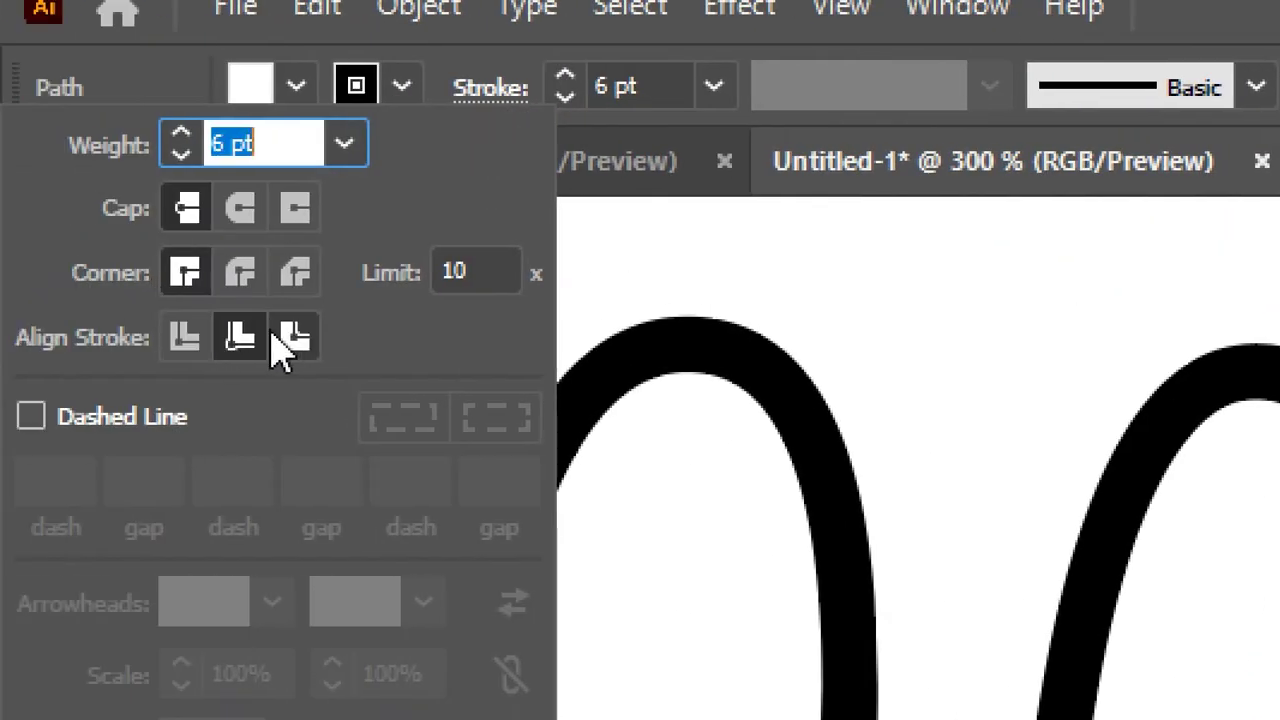
left_click(297, 340)
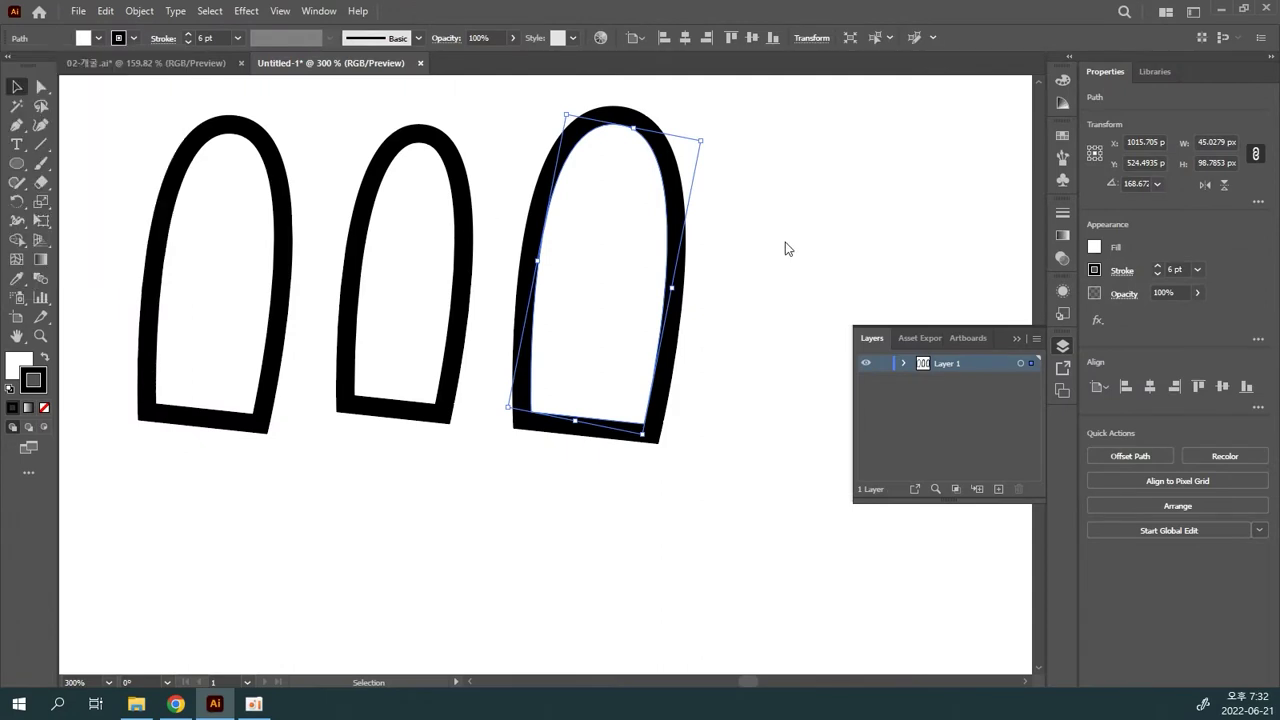
- Select all three eye outlines and raise their stroke weight to 13 pt
left_click_drag(566, 236, 150, 120)
left_click(189, 36)
left_click(189, 36)
left_click(189, 36)
left_click(189, 36)
left_click(189, 36)
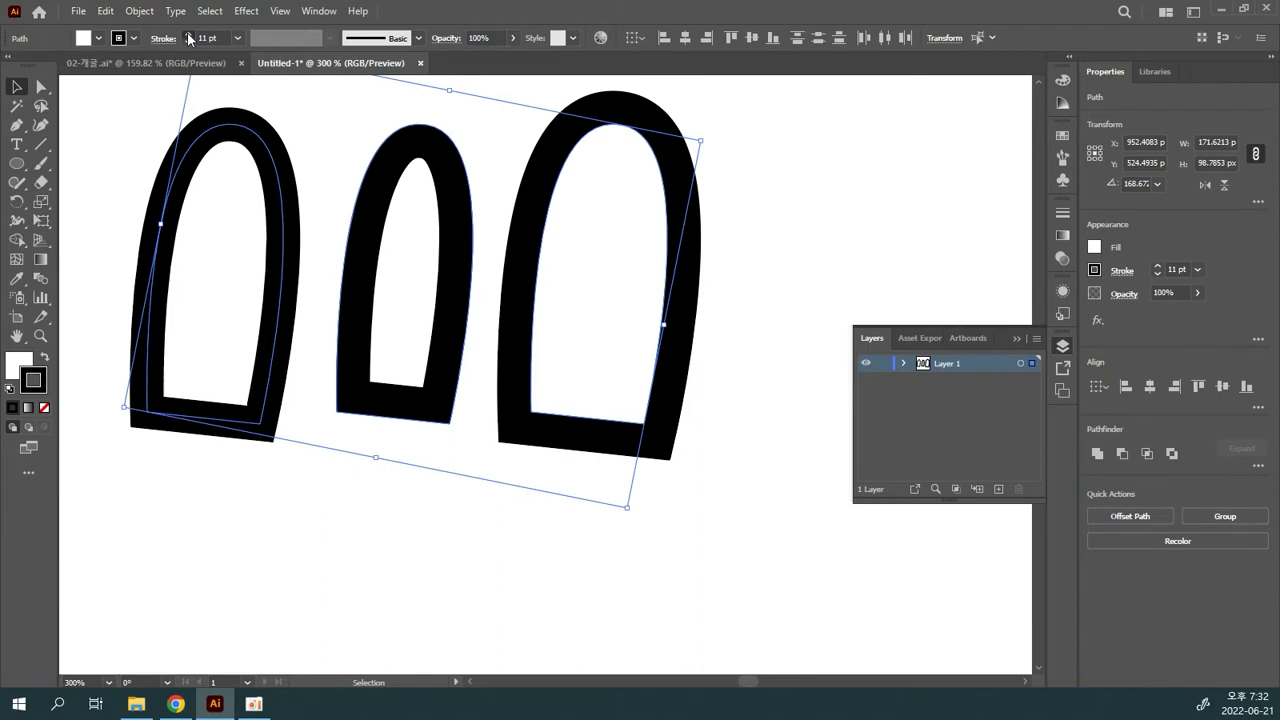
left_click(189, 36)
left_click(189, 36)
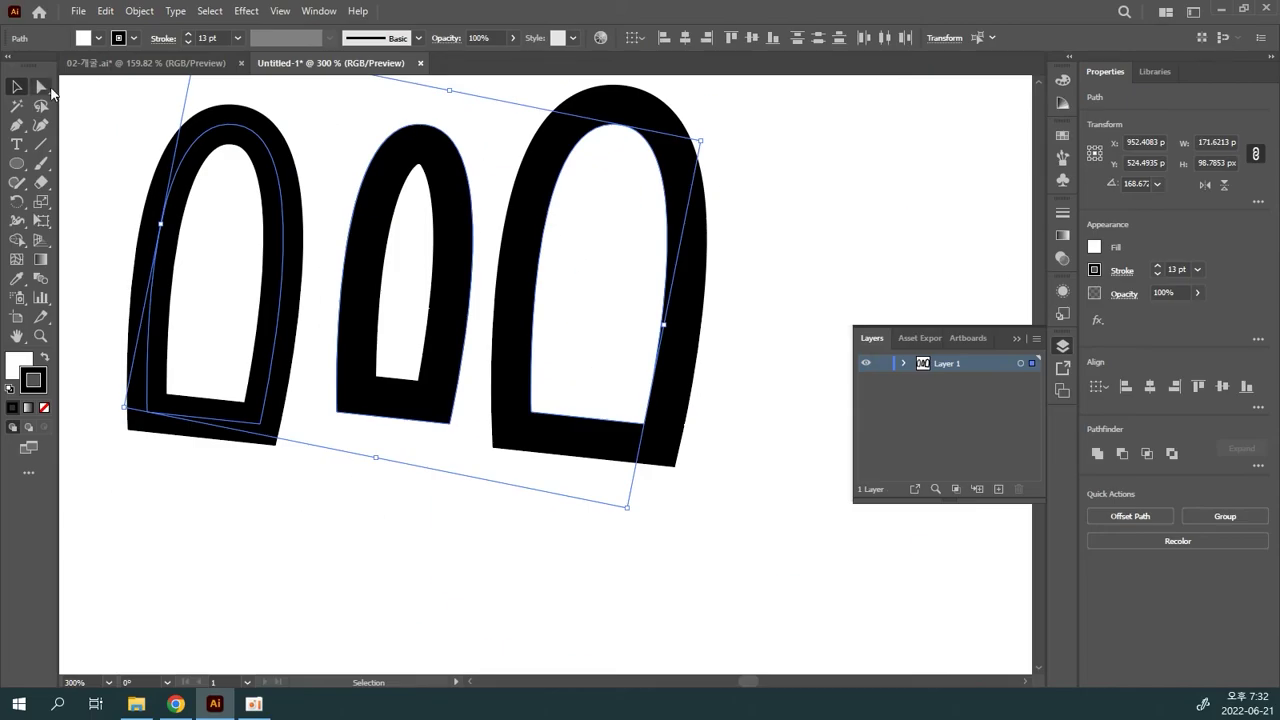
- Show the anchor points of all three outlines with Direct Selection, and lower their stroke weight to 6 pt
left_click(50, 89)
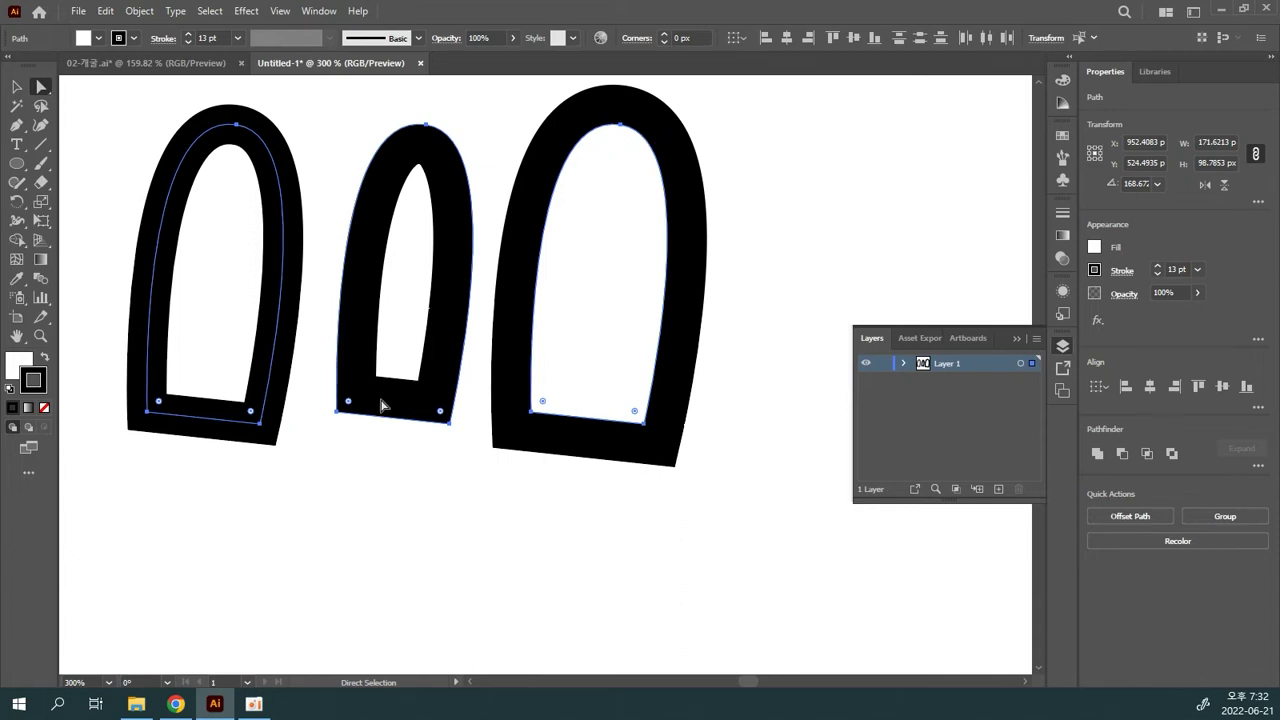
left_click(187, 42)
left_click(187, 42)
left_click(187, 42)
left_click(187, 42)
left_click(187, 42)
left_click(187, 42)
left_click(187, 42)
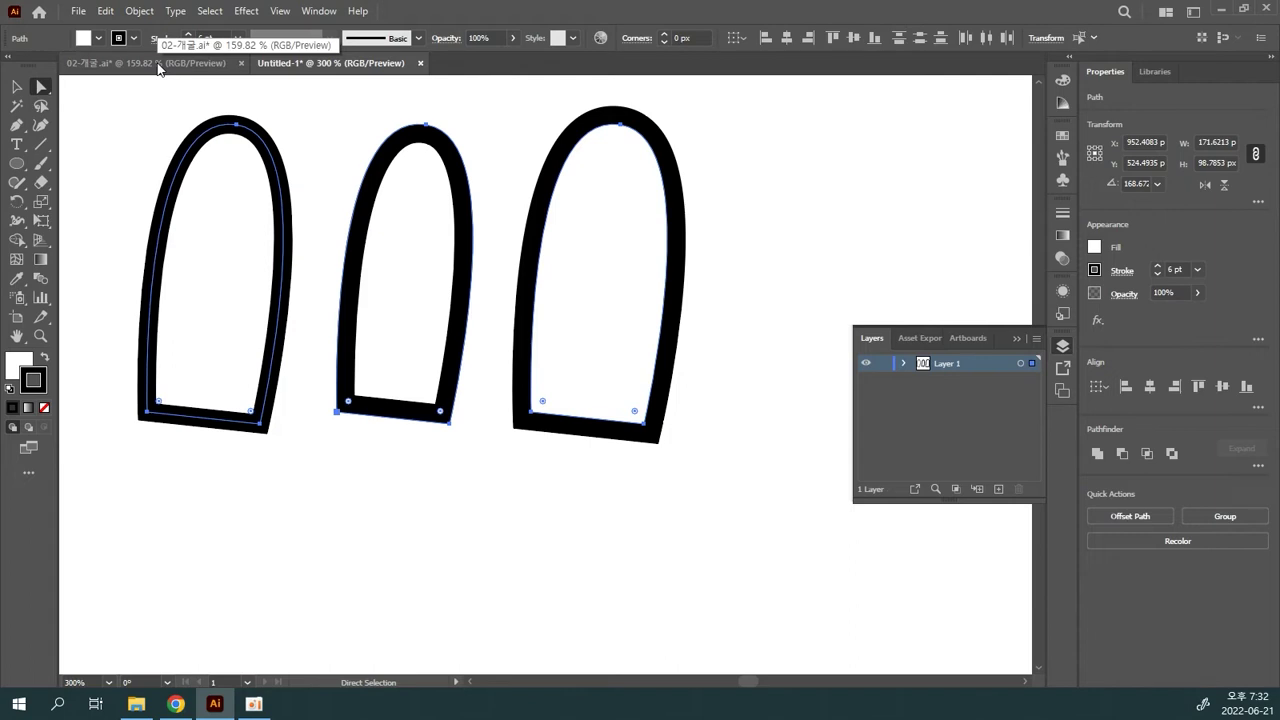
- Return to the 02-개굴.ai document and deselect the loose eye outline beside the character
left_click(157, 63)
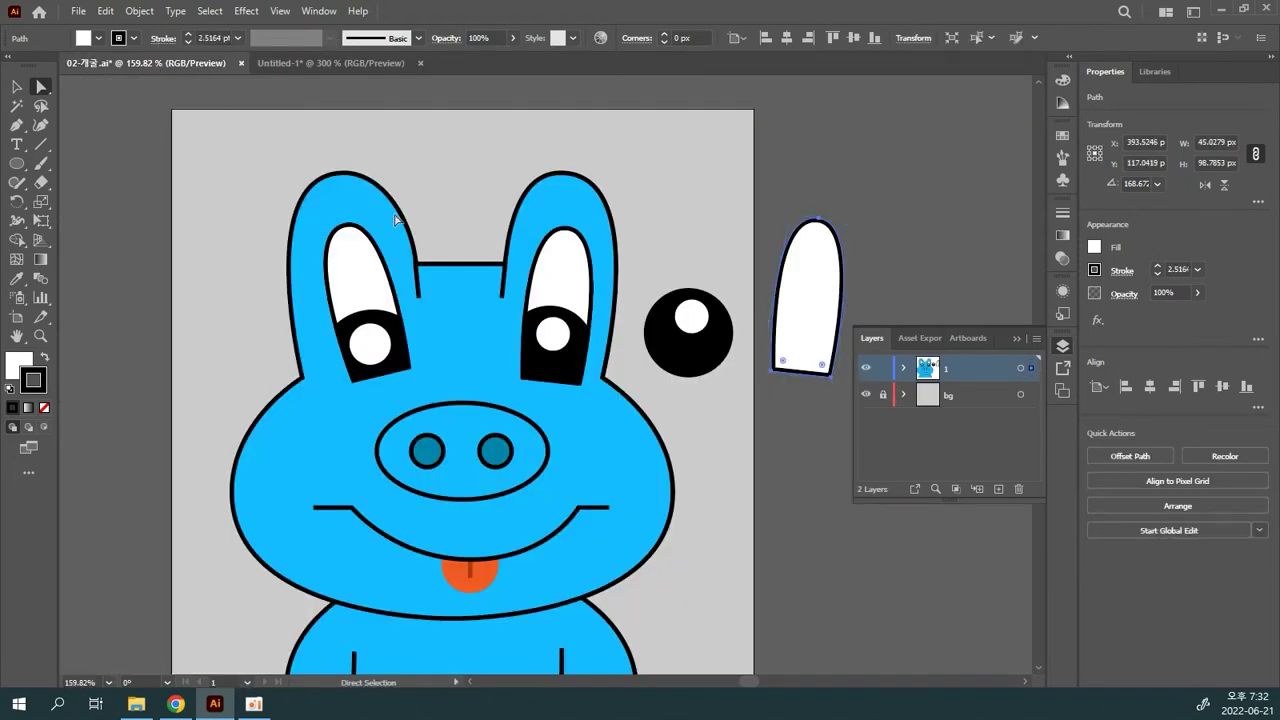
left_click(752, 437)
scroll(752, 437, "right", 5)
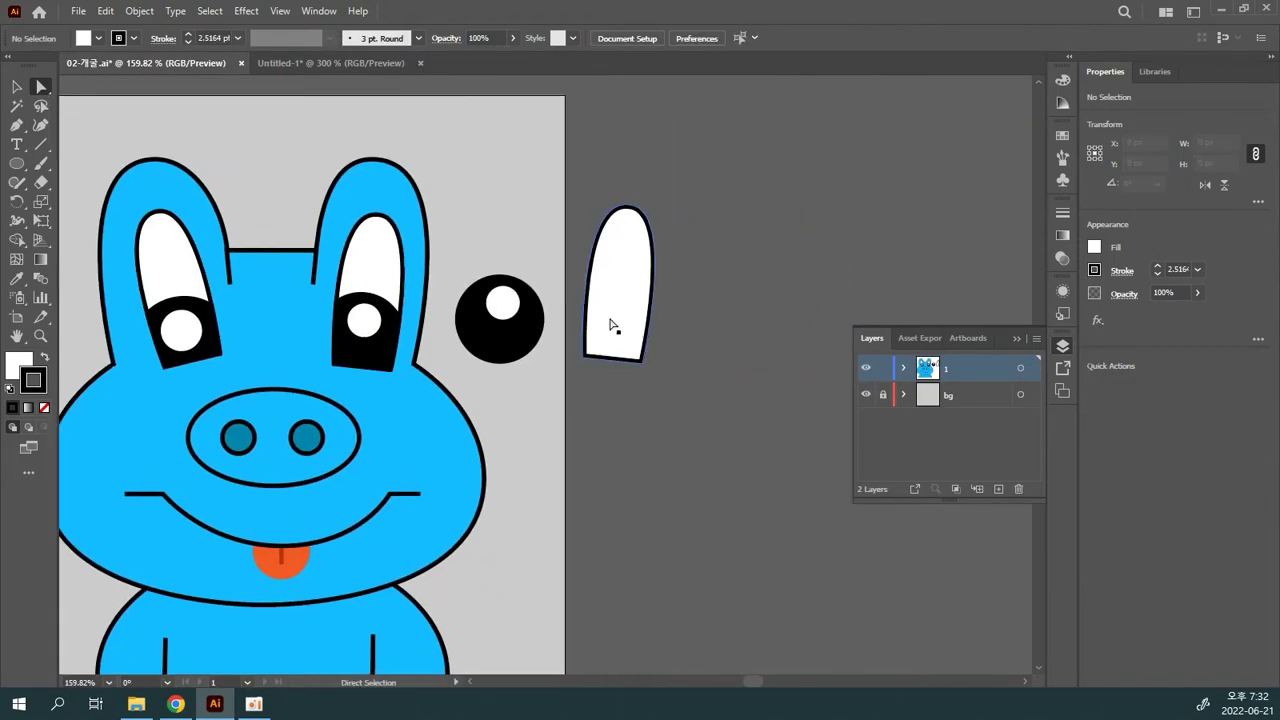
- Move the loose eye outline slightly toward the separate pupil, and review its stroke alignment options
left_click(613, 316)
left_click_drag(623, 304, 605, 312)
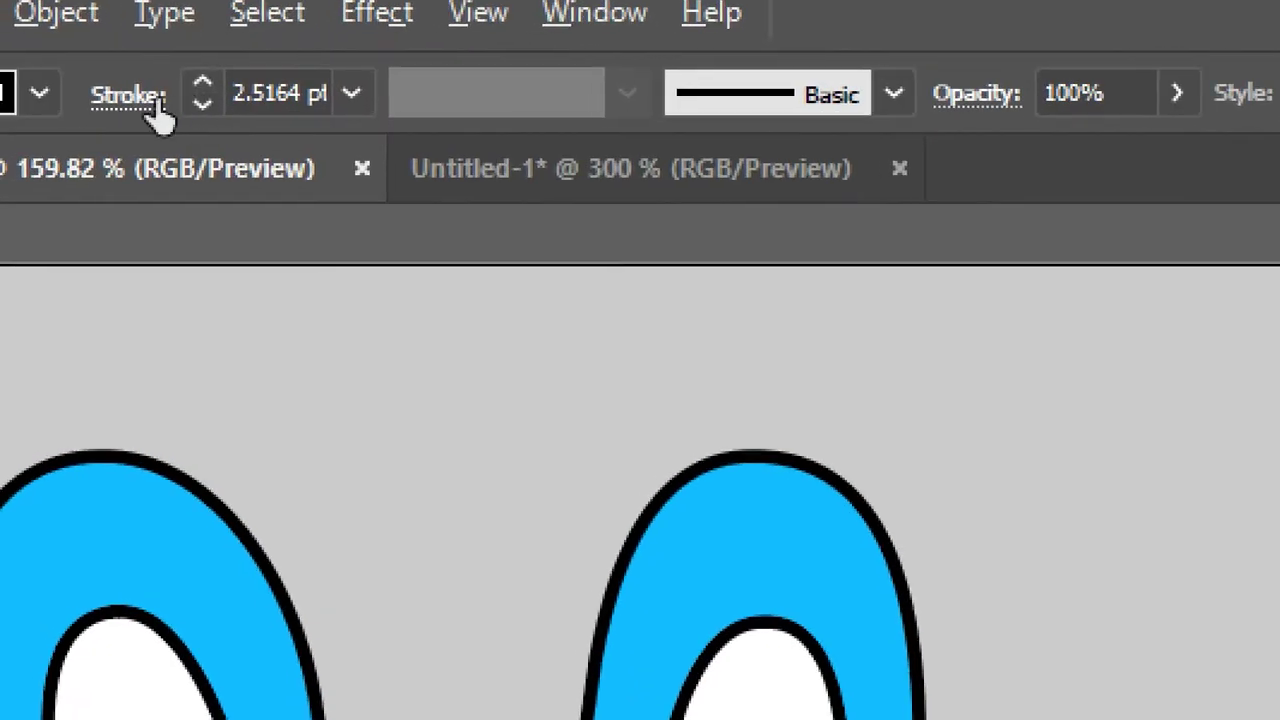
left_click(162, 38)
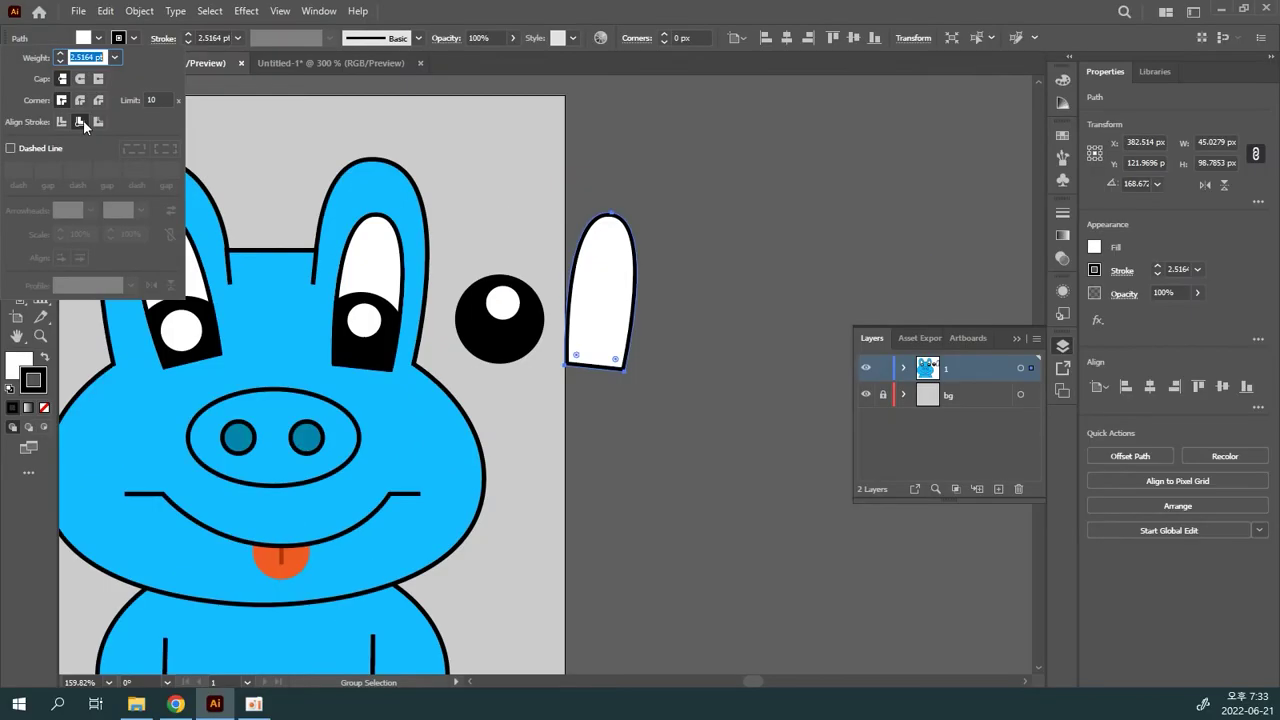
key("Escape")
key("a")
left_click(655, 325)
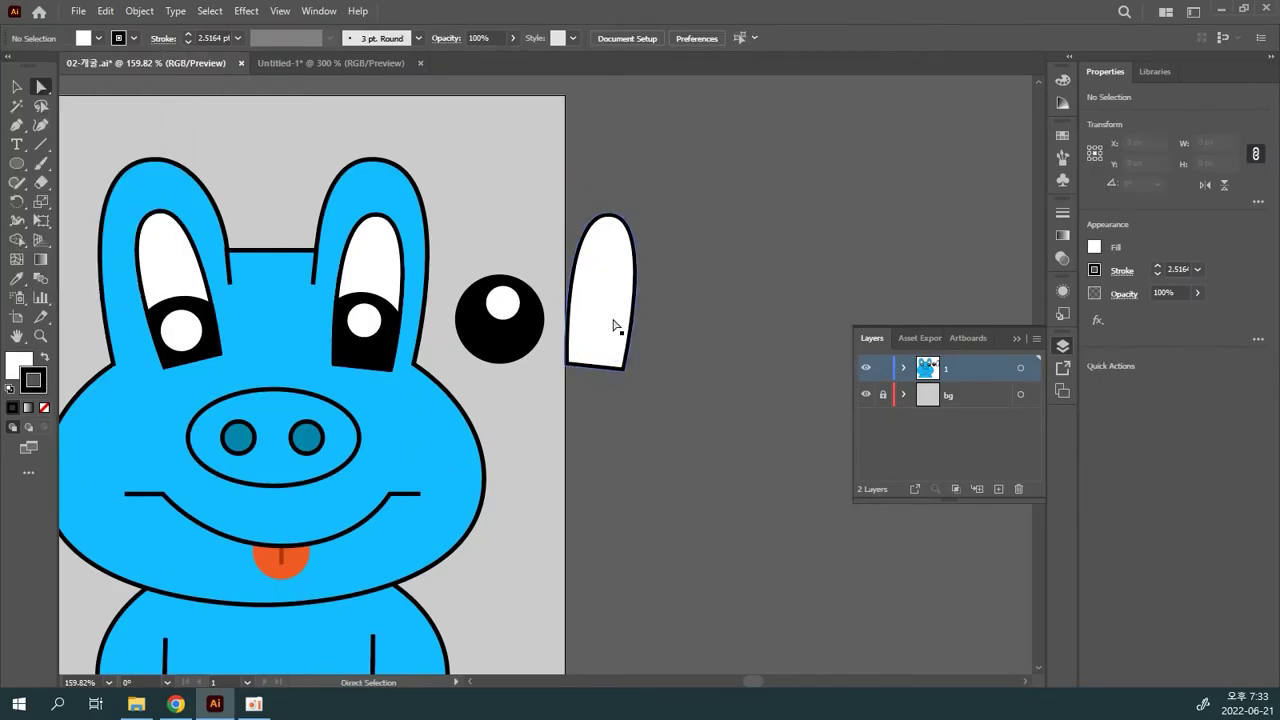
left_click(609, 323)
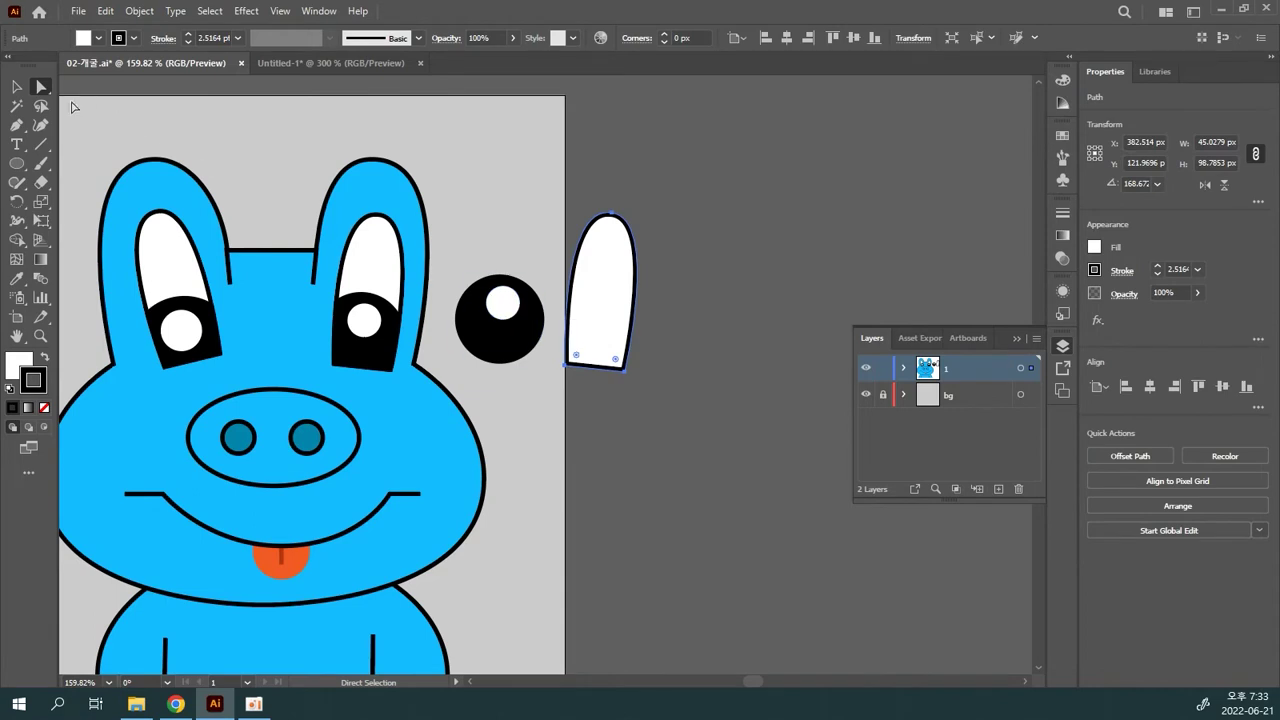
- Move the separate pupil group onto the loose eye outline, and duplicate the outline and pupil together beside them as a second eye
left_click(17, 88)
left_click_drag(490, 333, 580, 324)
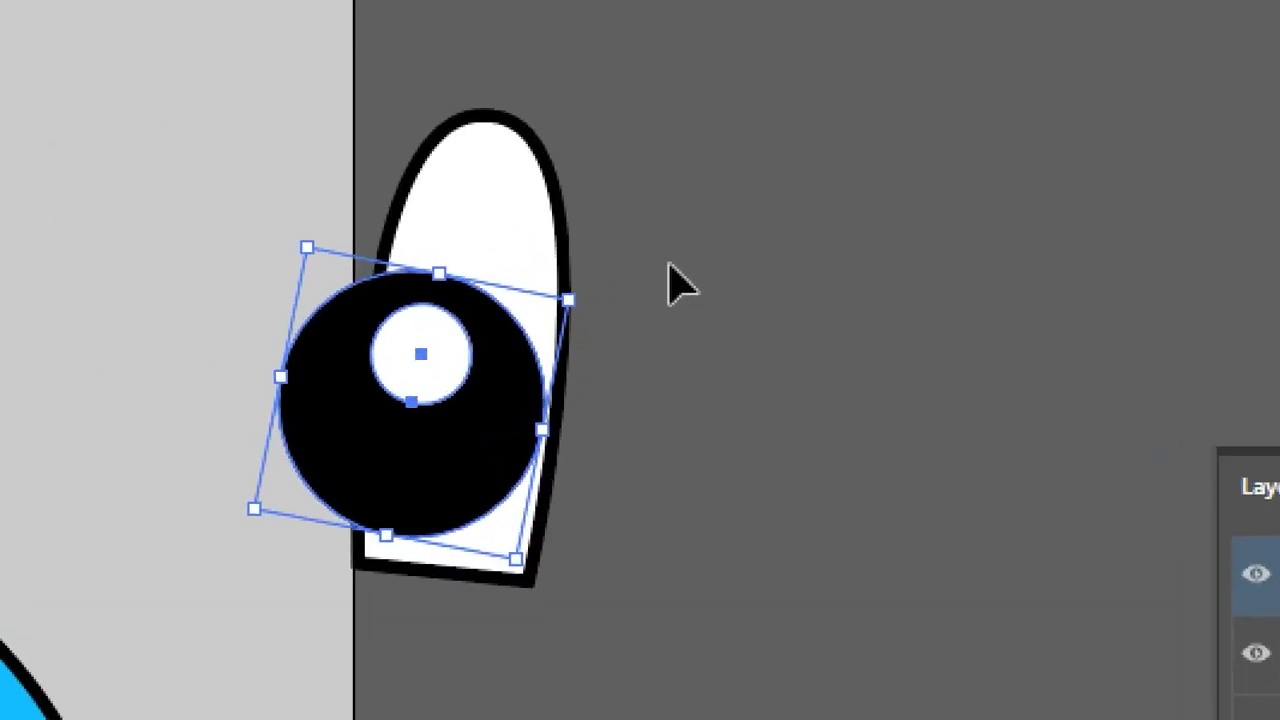
left_click(645, 266)
left_click(548, 255)
left_click_drag(645, 440, 853, 372)
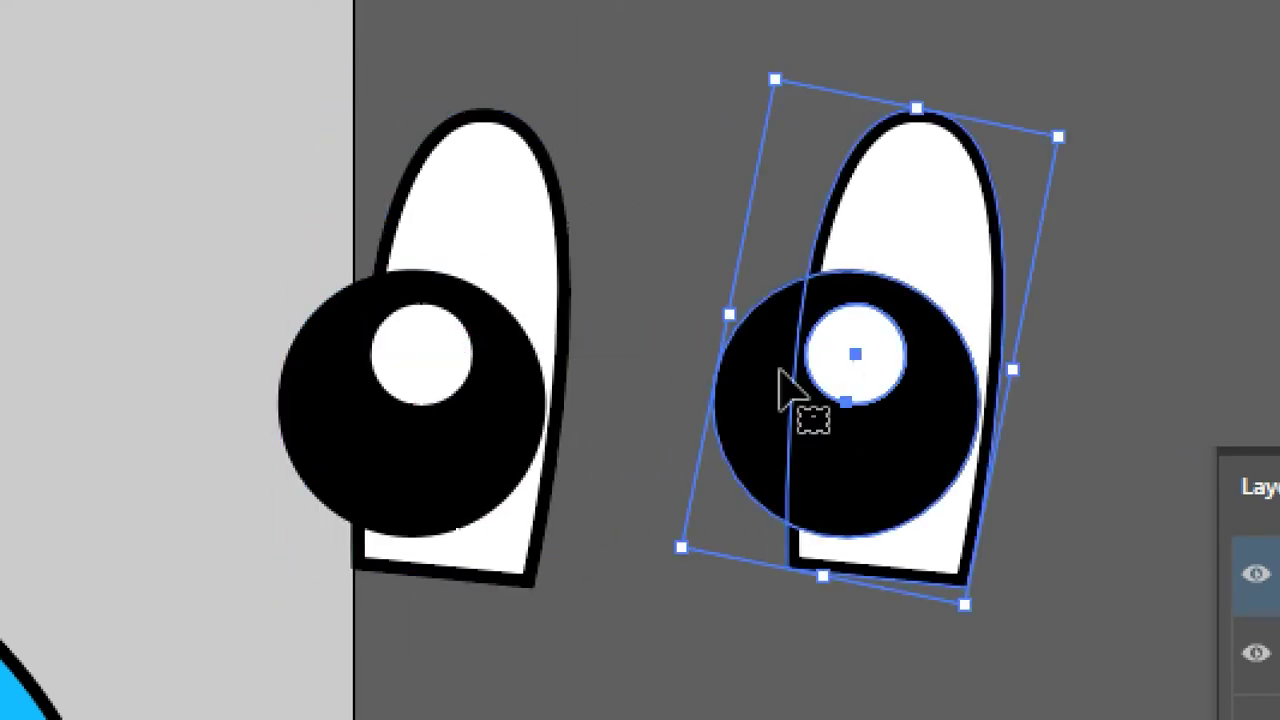
- Paste a copy of the first loose eye's outline in front of its pupil, and select the outlines and pupil together
left_click(620, 291)
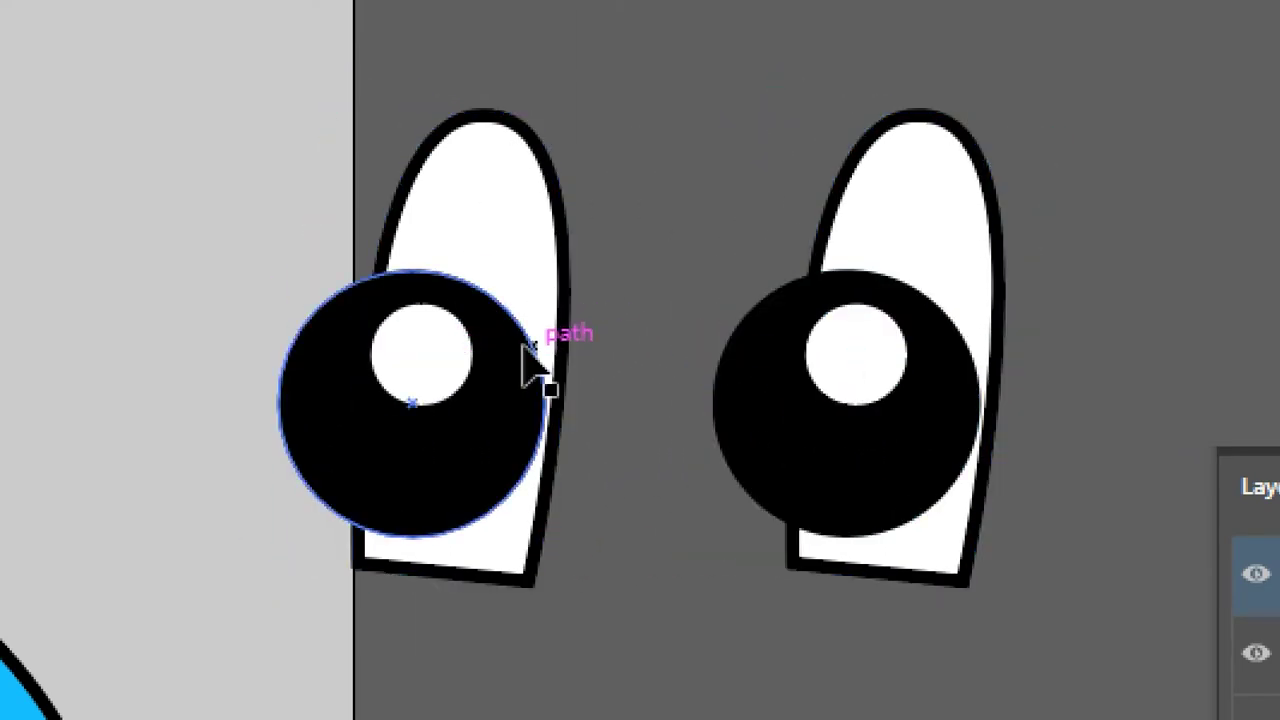
left_click(451, 347)
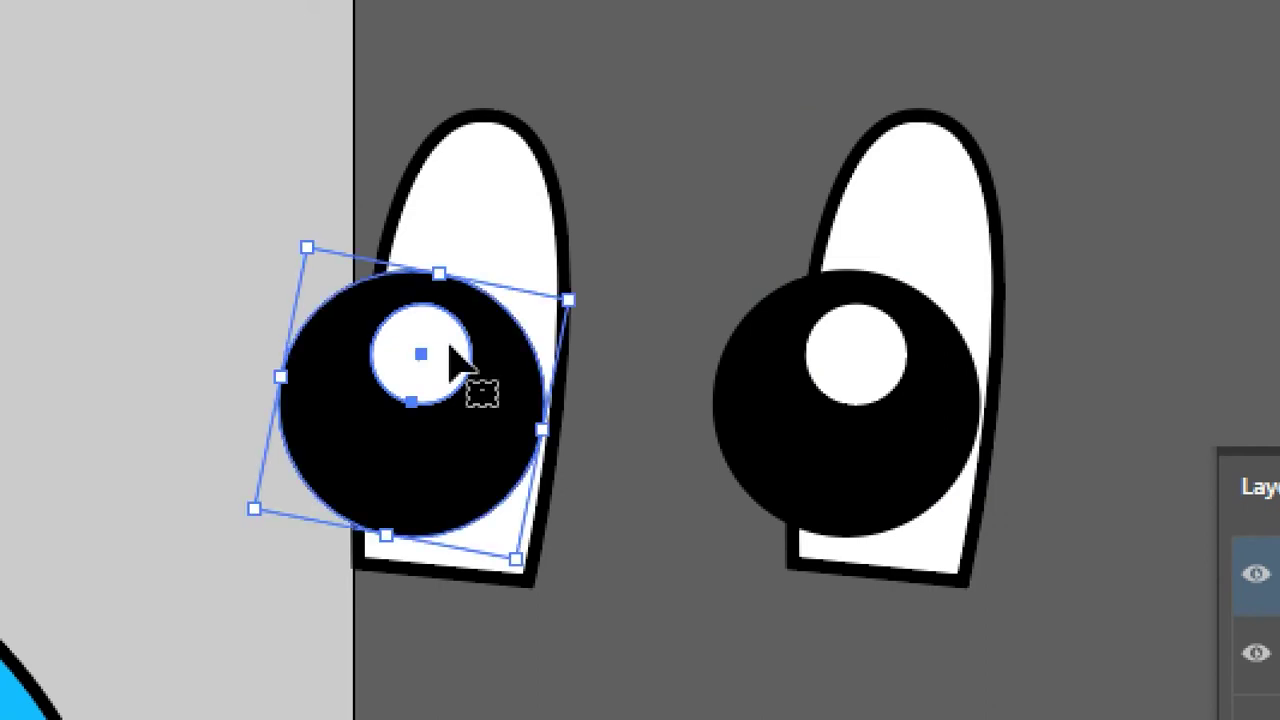
left_click(614, 357)
left_click(566, 268)
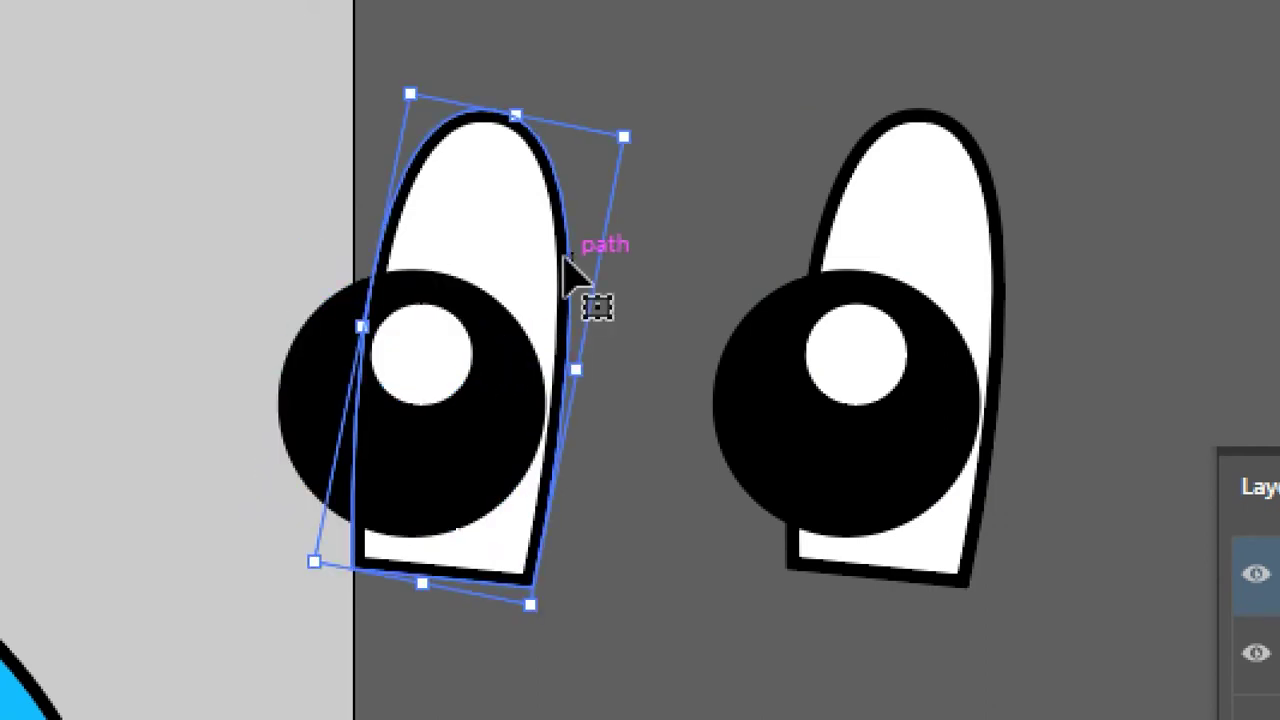
key("a")
key("v")
left_click(640, 249)
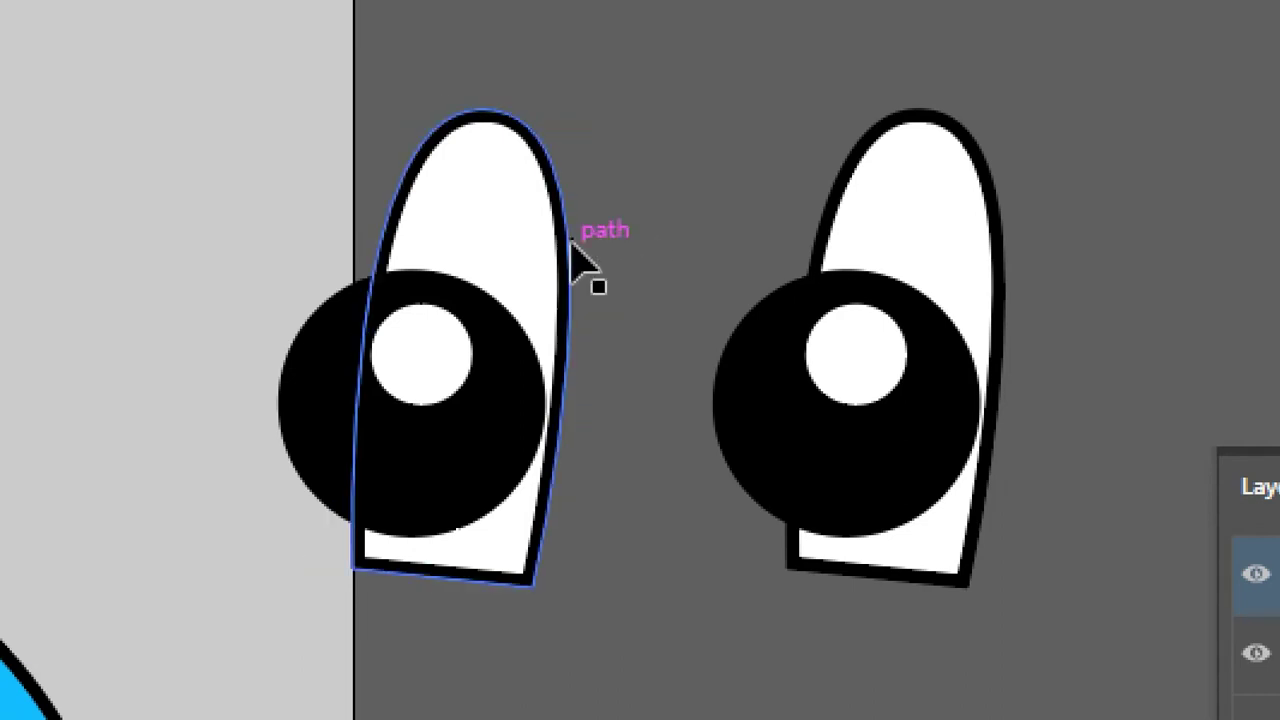
key("ctrl+z")
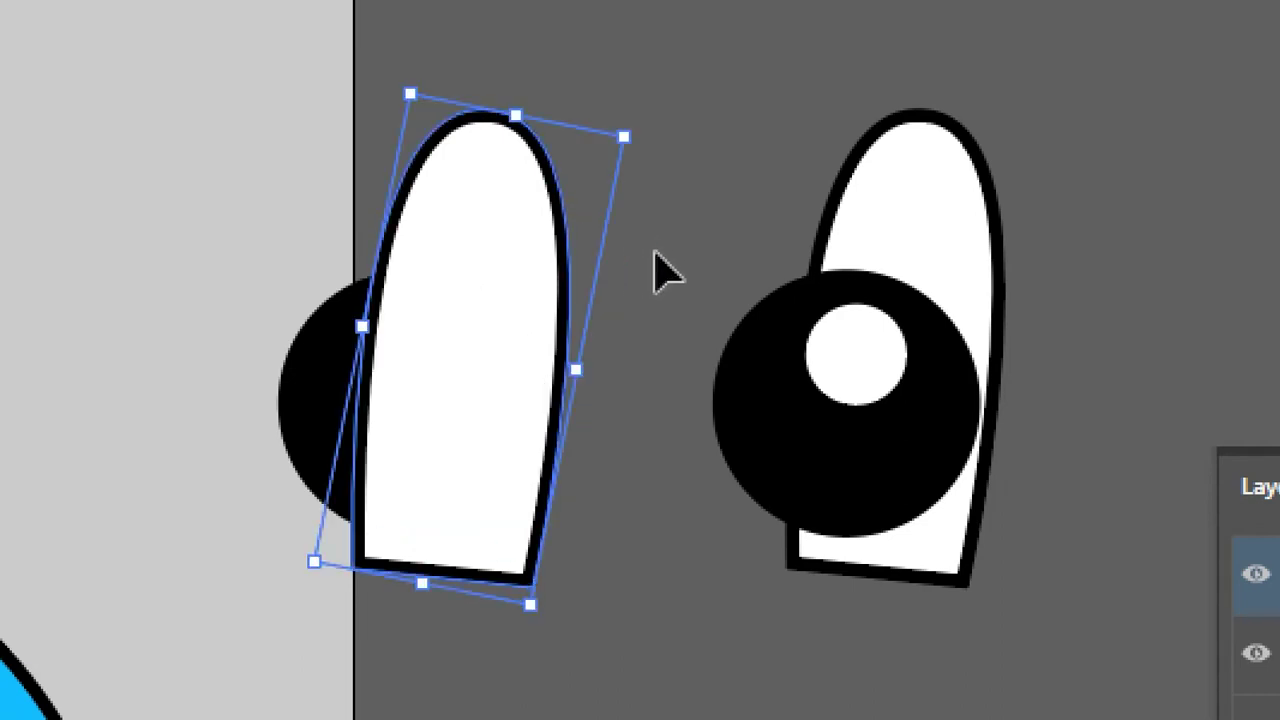
left_click(600, 290)
left_click_drag(246, 183, 591, 461)
- Review the three stroke-alignment sample outlines in the Untitled-1 document, and return to the 02-개굴.ai document
key("a")
scroll(591, 461, "up", 5)
key("v")
scroll(591, 461, "down", 3)
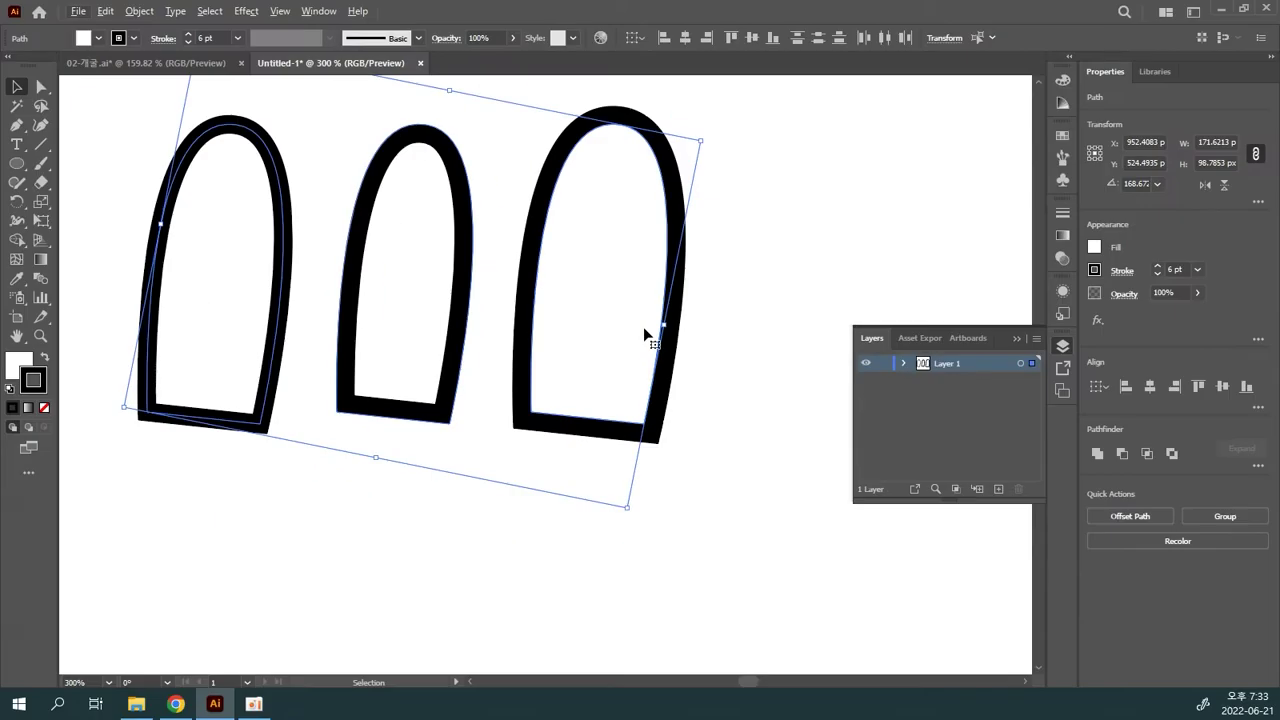
left_click(171, 64)
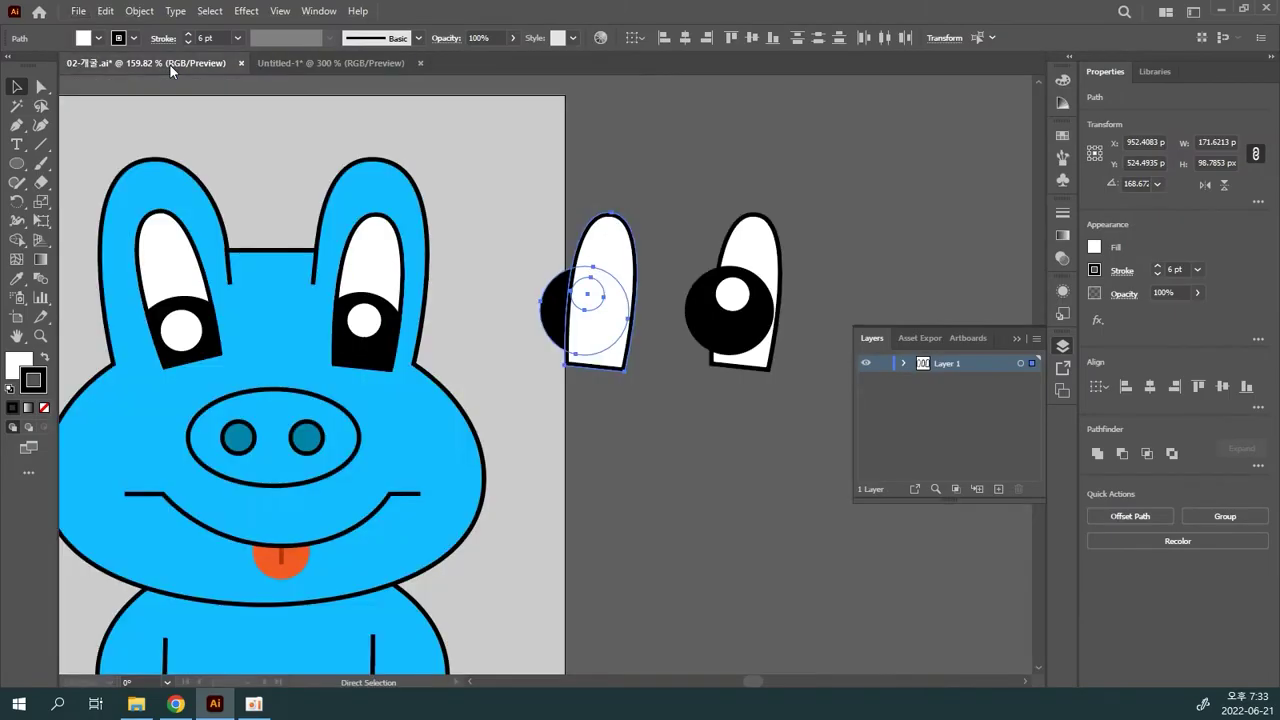
- Make a clipping mask from the selected eye outlines and pupil
key("ctrl+equal")
key("ctrl+equal")
key("ctrl+equal")
key("ctrl+equal")
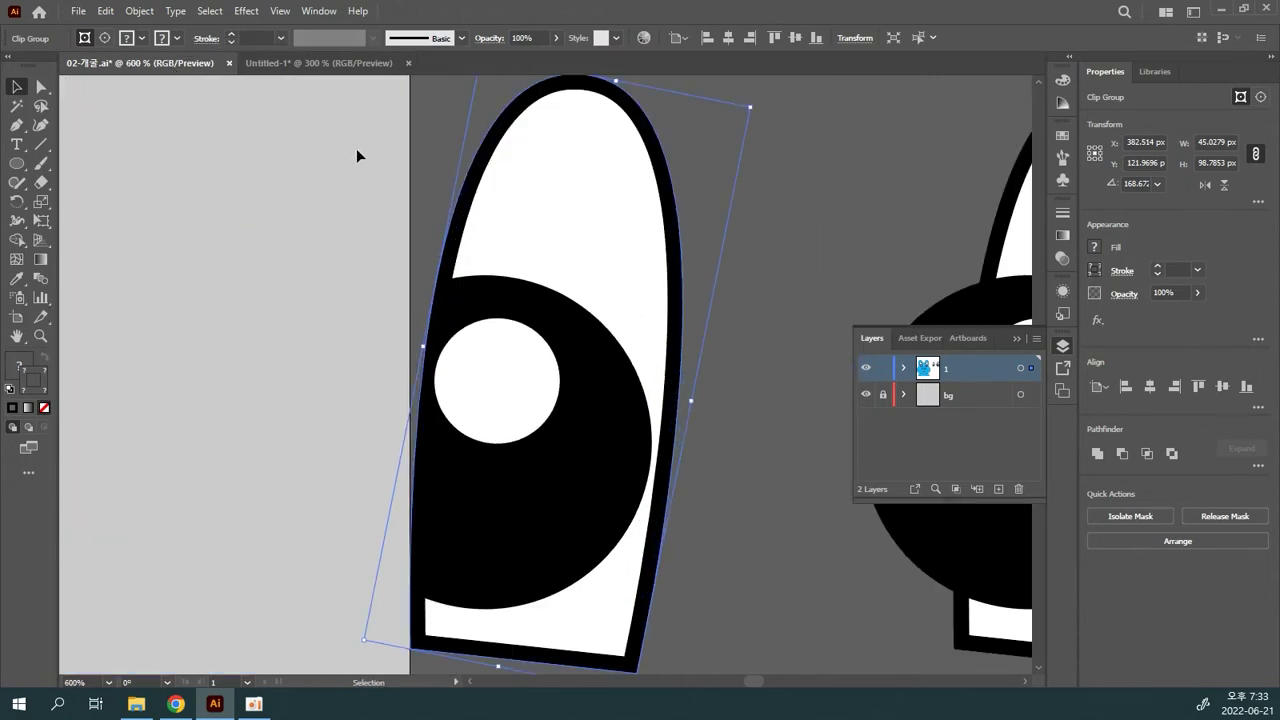
left_click(777, 265)
- Isolate the eye's clip group, move the pupil down to the middle of the eye's lower part, and exit isolation
double_click(617, 349)
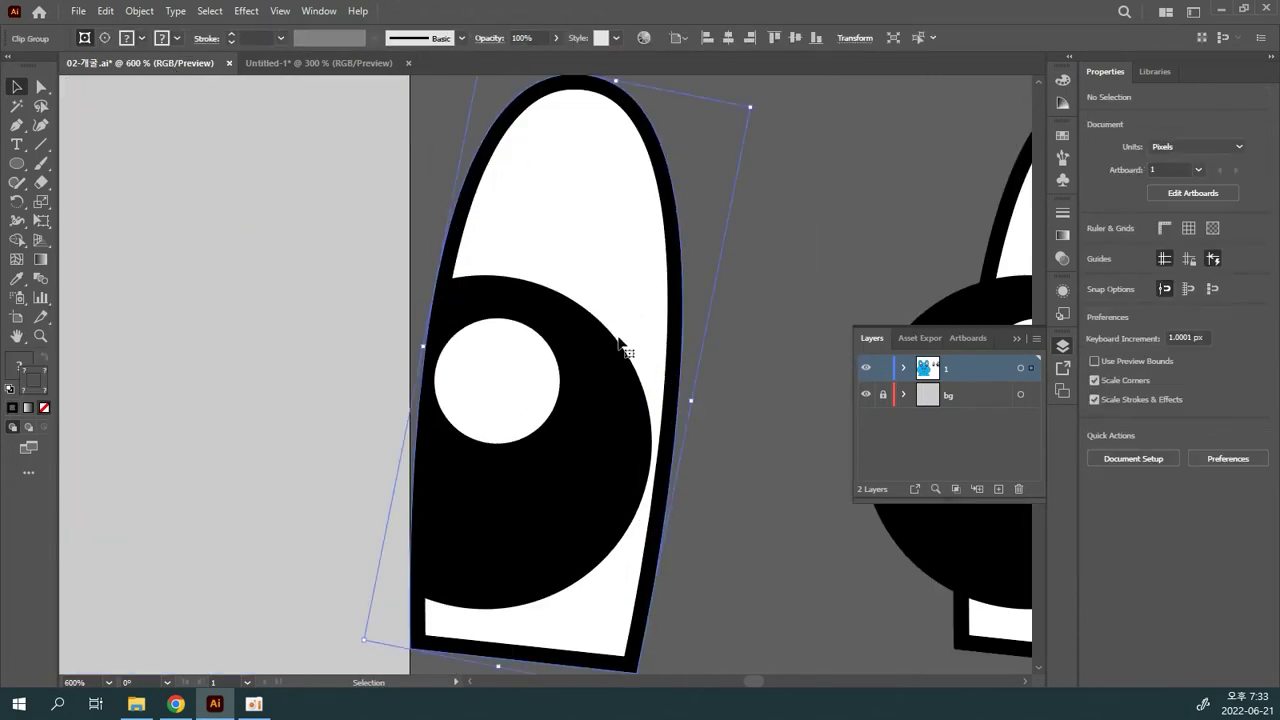
left_click(560, 355)
left_click_drag(559, 357, 571, 482)
double_click(729, 346)
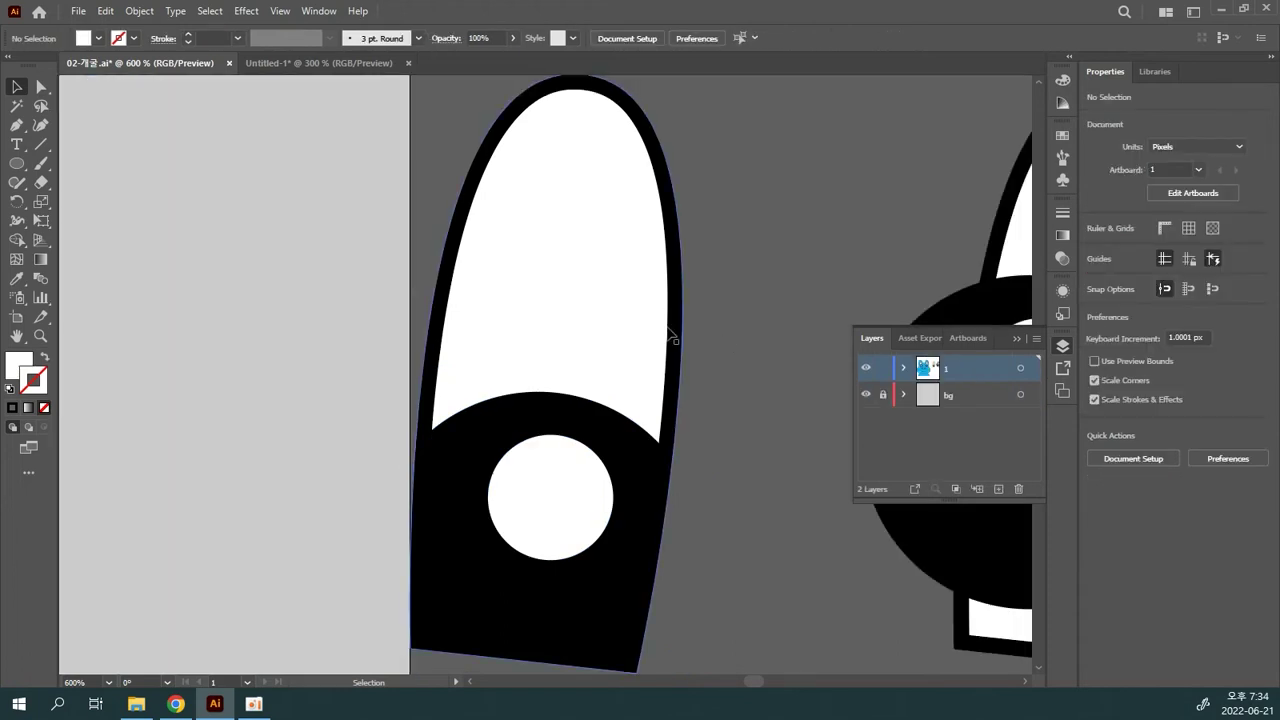
- Shift the pupil up and left inside the clip group, and move the whole masked eye away from the artboard edge
key("ctrl+minus")
double_click(568, 456)
left_click_drag(568, 456, 502, 427)
double_click(687, 343)
left_click_drag(606, 363, 673, 310)
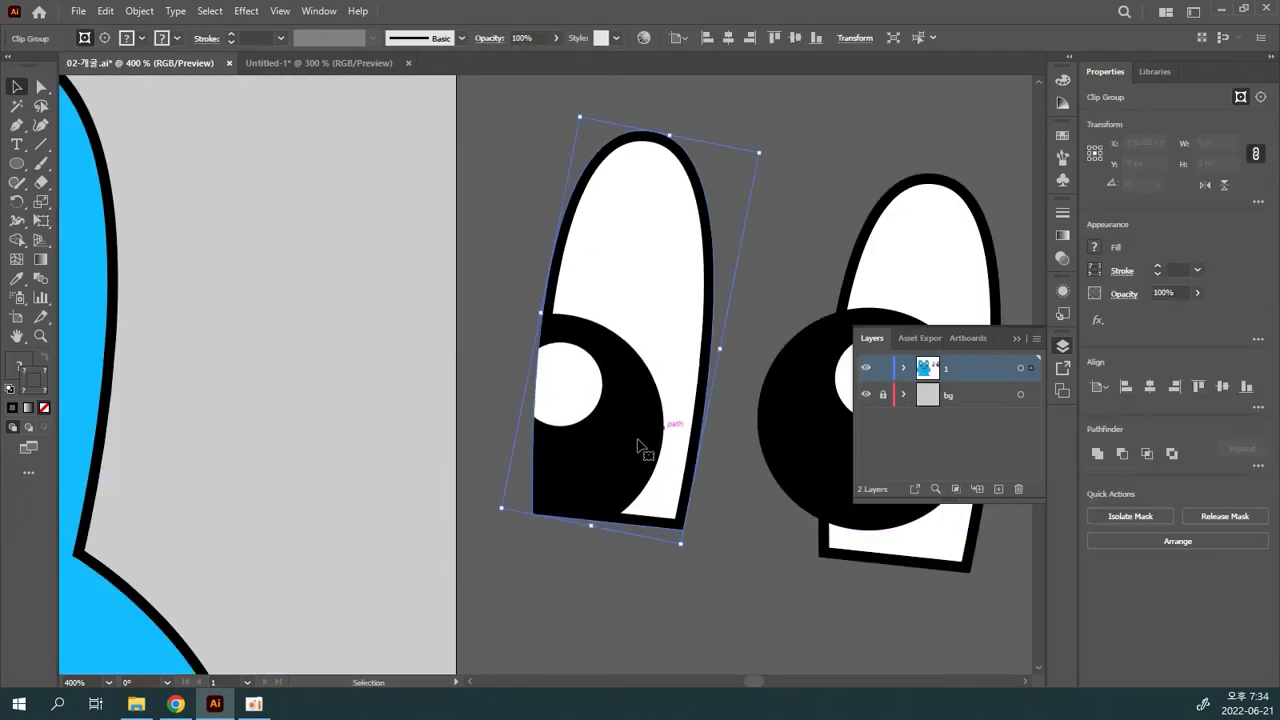
- Isolate the masked eye's clip group and select its outline path to examine the clipped edge
key("ctrl+plus")
key("ctrl+plus")
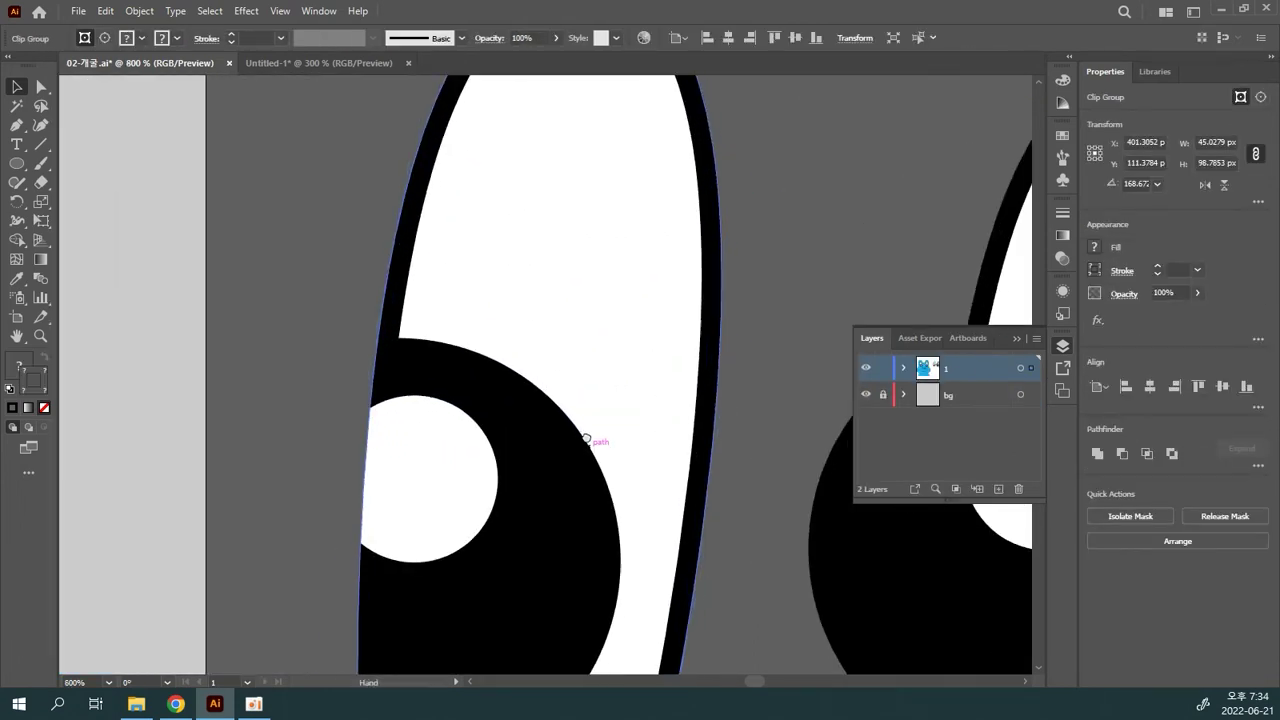
left_click_drag(586, 438, 535, 431)
left_click(718, 331)
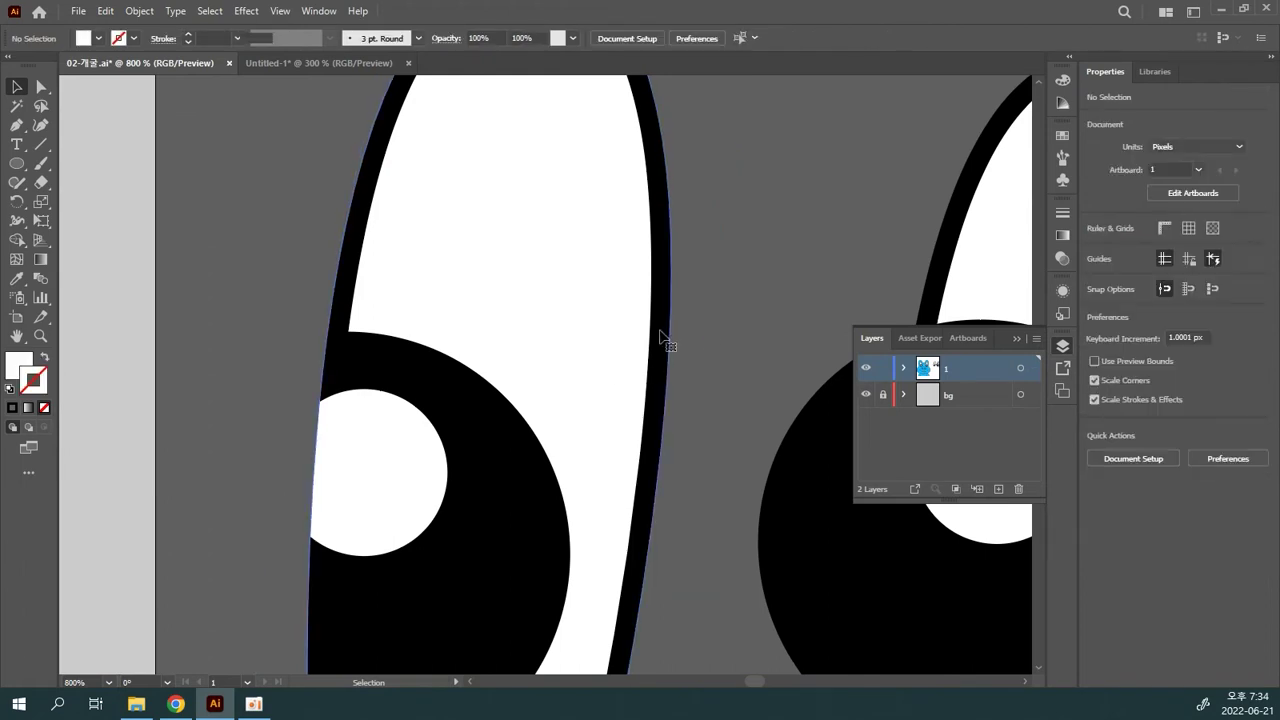
double_click(658, 338)
left_click(662, 348)
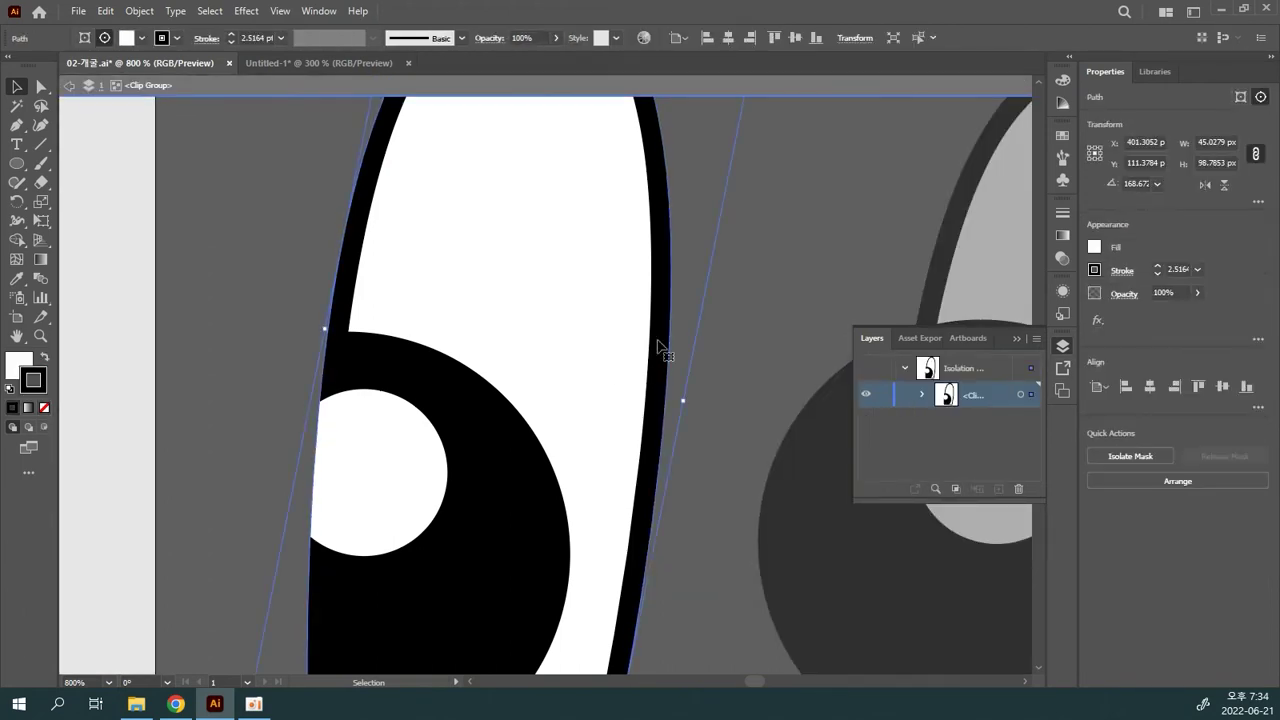
- Try moving the pupil inside the isolated clip group, and undo the move
left_click(486, 429)
left_click_drag(486, 429, 653, 417)
key("a")
key("ctrl+z")
key("v")
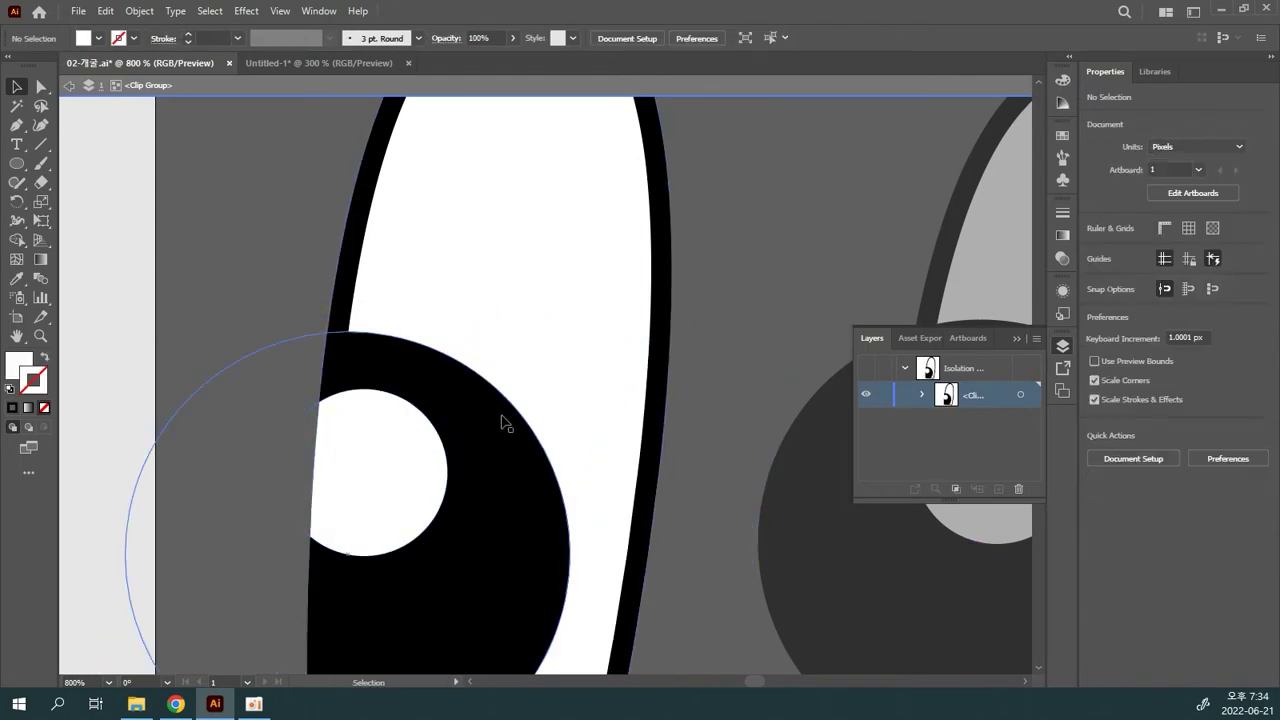
- Isolate the pupil group nested in the clip group to view it unclipped, and exit isolation
double_click(500, 425)
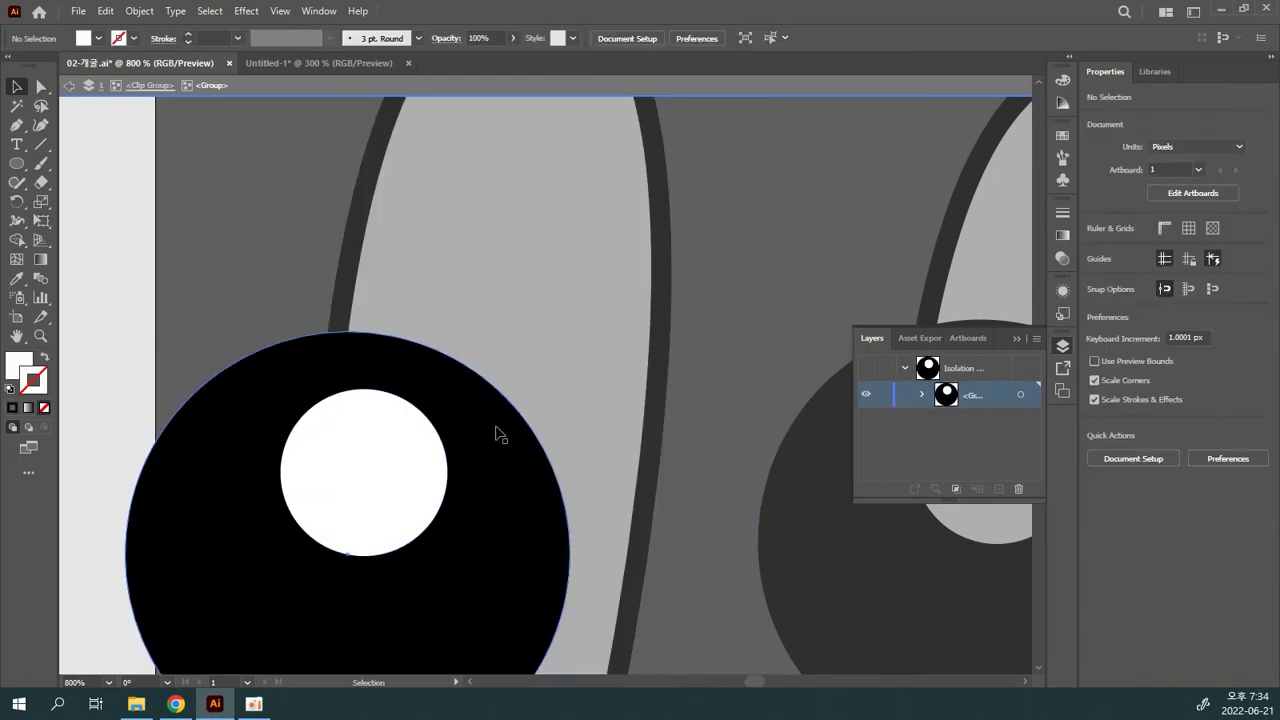
double_click(704, 326)
key("a")
key("ctrl+minus")
key("v")
key("ctrl+minus")
key("ctrl+minus")
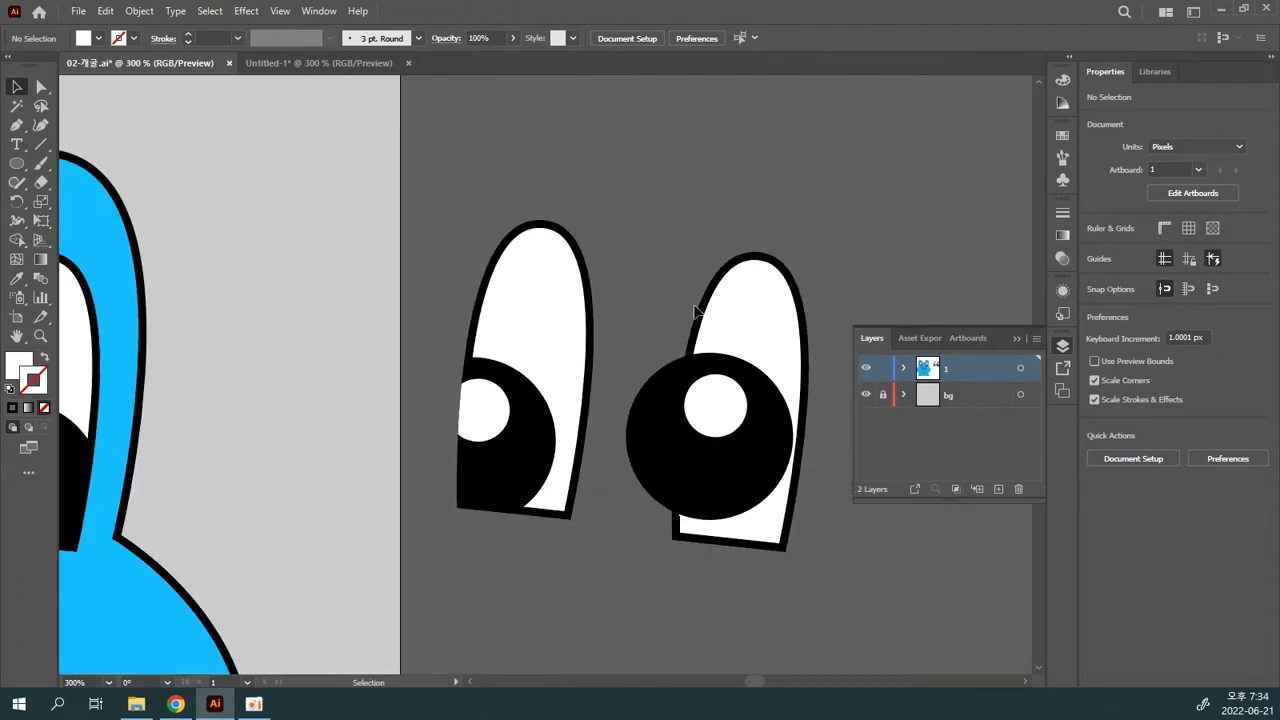
- Release the clipping mask of the first loose eye and deselect its parts
left_click(573, 328)
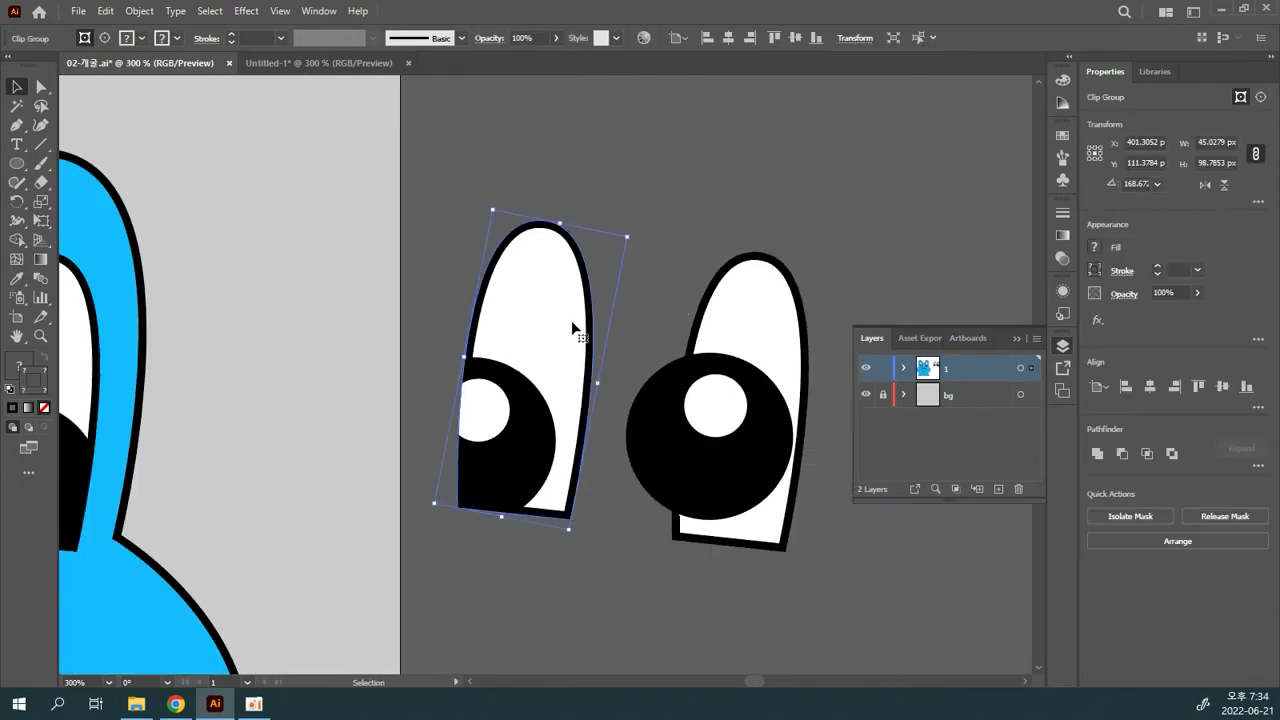
key("ctrl+alt+7")
left_click(680, 270)
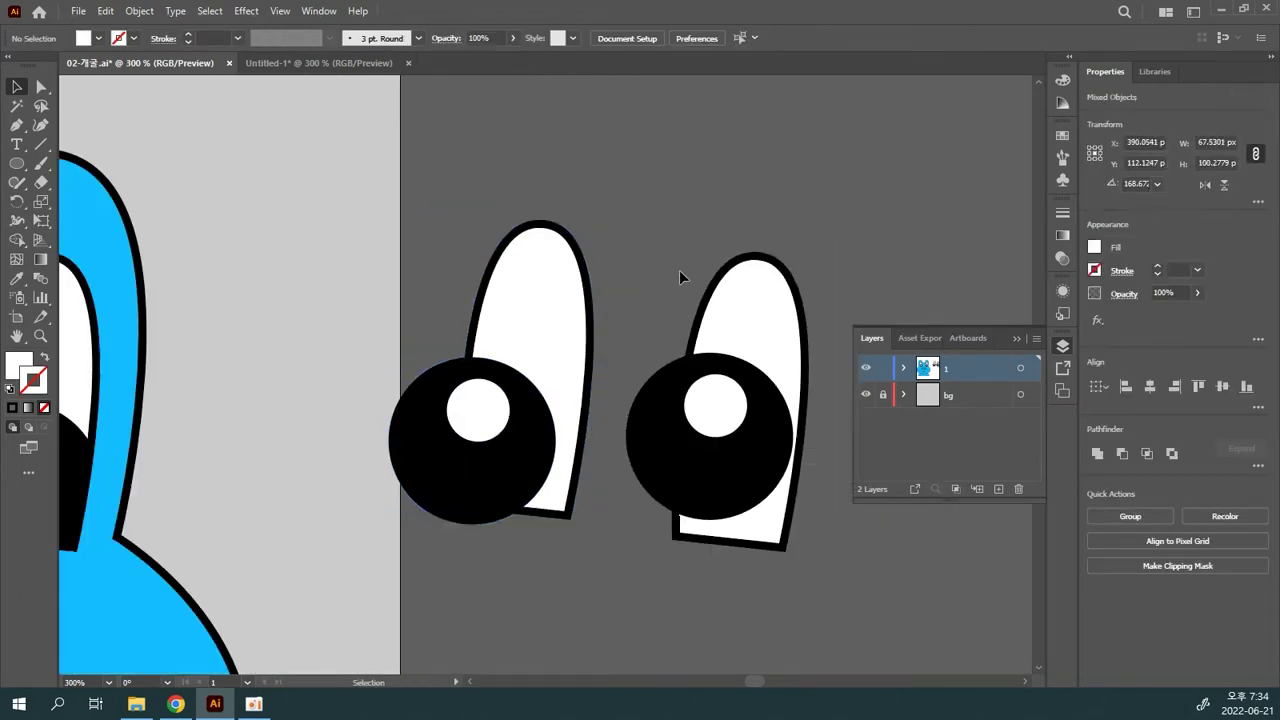
- Try moving the white eye outline away from its pupil, and undo the move
left_click(548, 285)
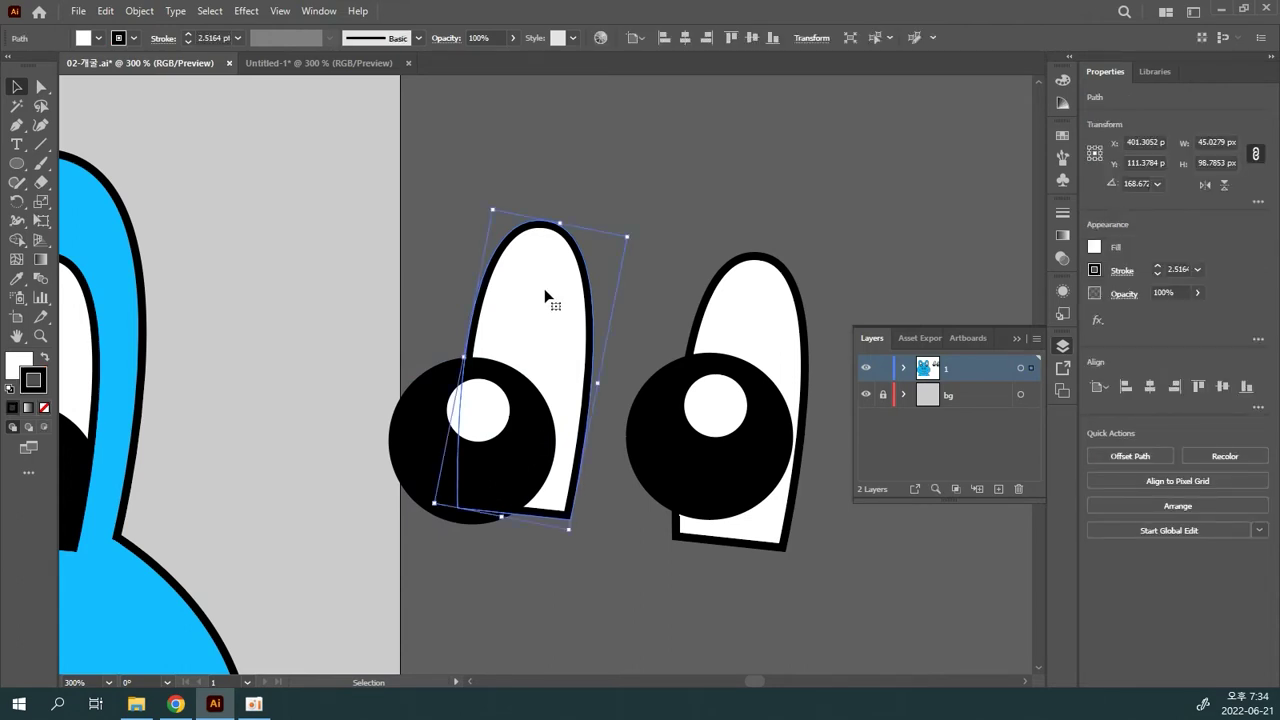
left_click_drag(516, 290, 348, 208)
key("ctrl+z")
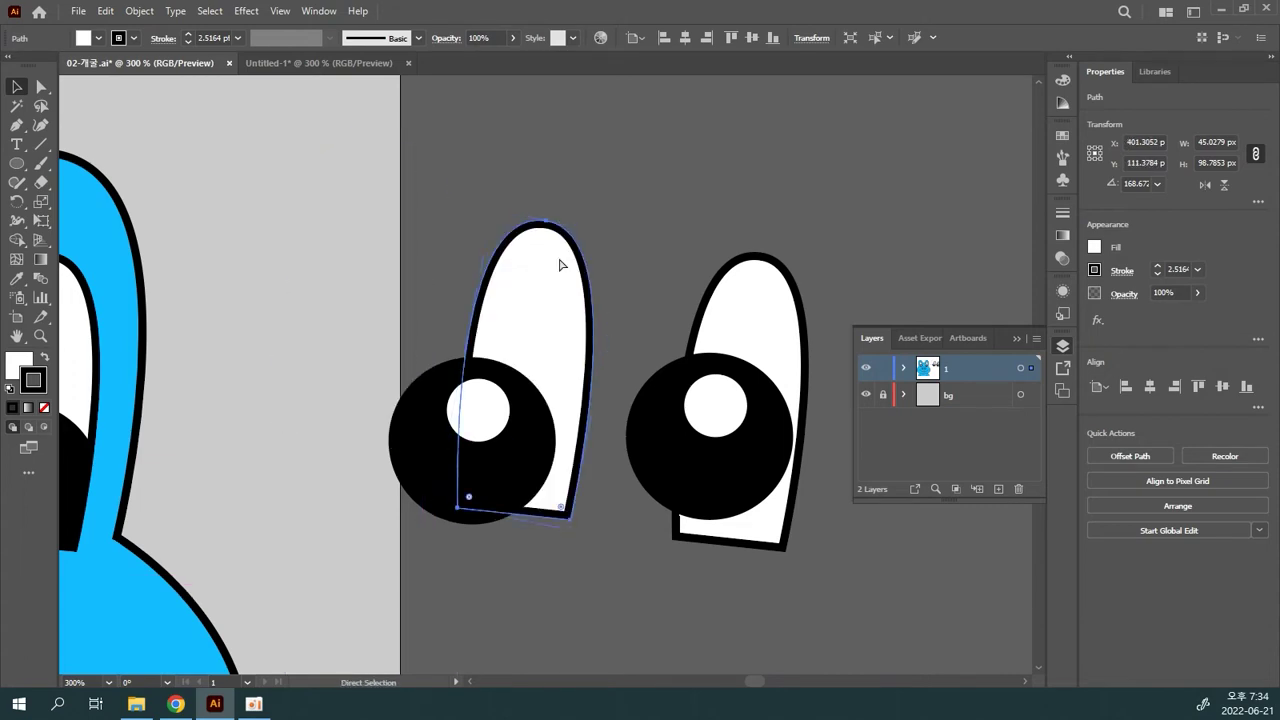
- Select the unpainted former mask path around the first loose eye and give it a red stroke
left_click(594, 278)
left_click_drag(600, 280, 651, 192)
key("a")
key("ctrl+z")
key("v")
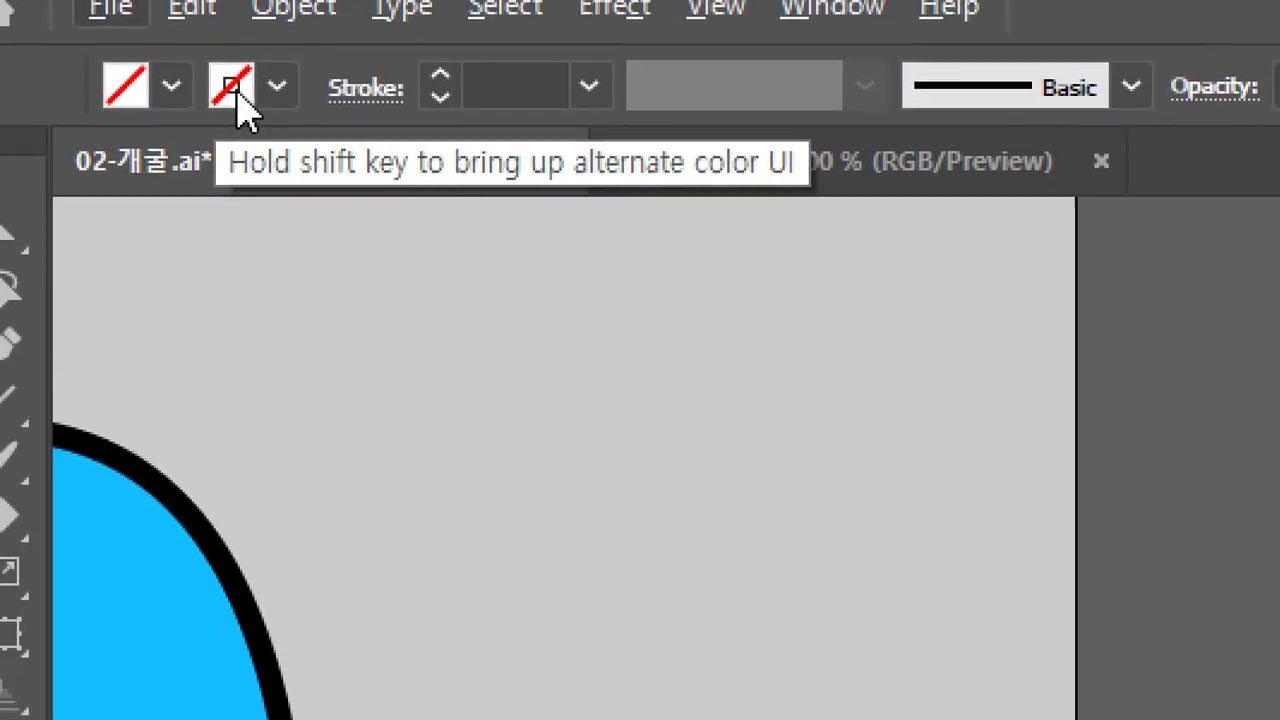
left_click(277, 88)
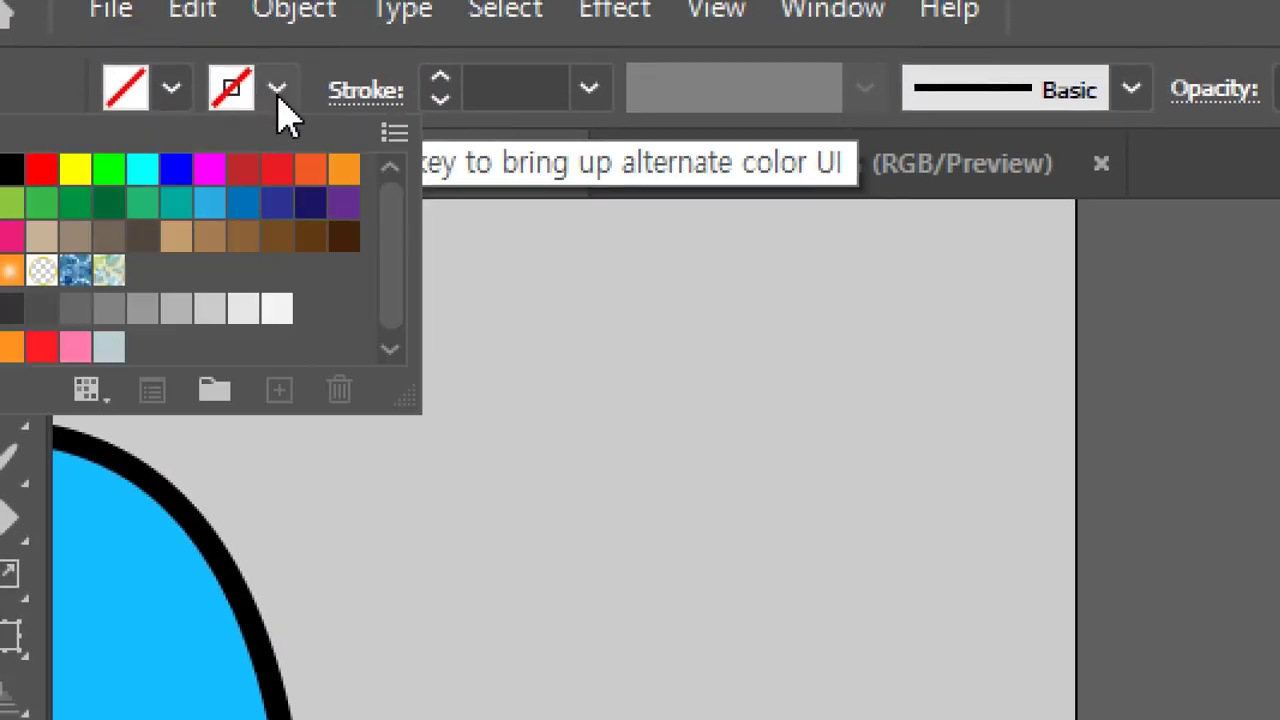
left_click(163, 175)
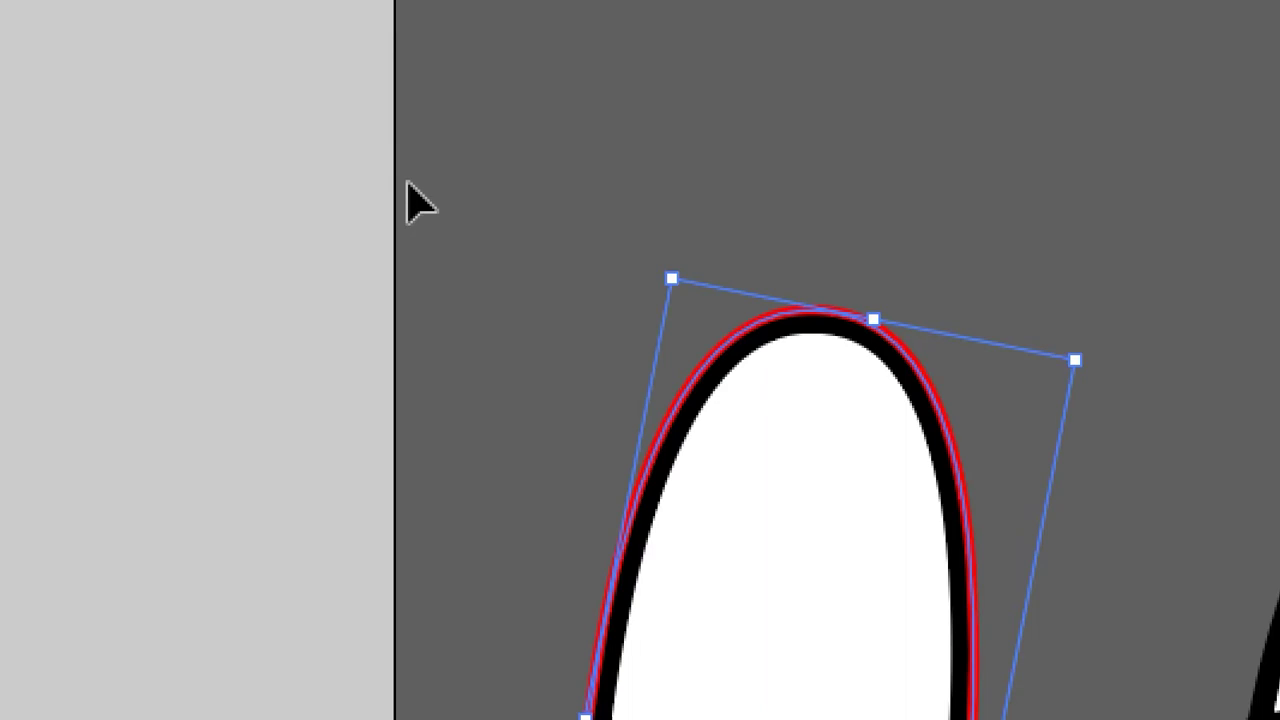
- Reselect the red former mask path and raise its stroke weight to 6 pt
left_click_drag(427, 214, 357, 149)
left_click_drag(345, 272, 343, 214)
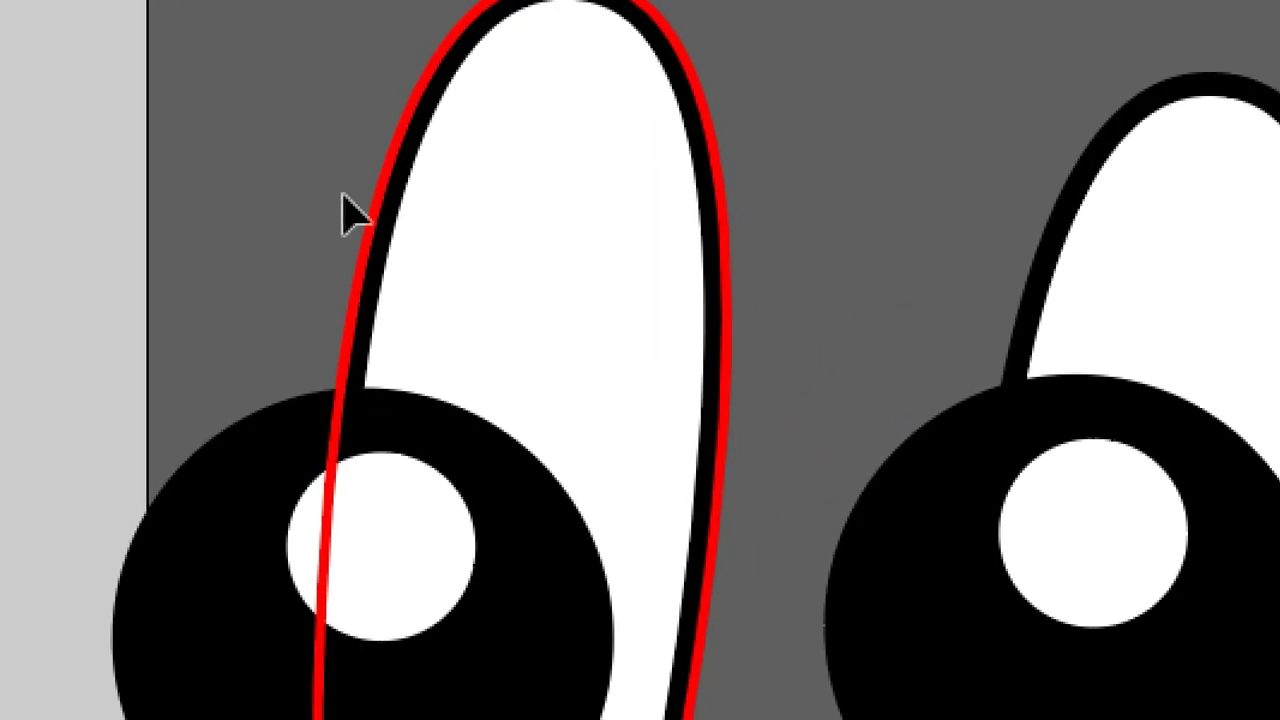
left_click(372, 234)
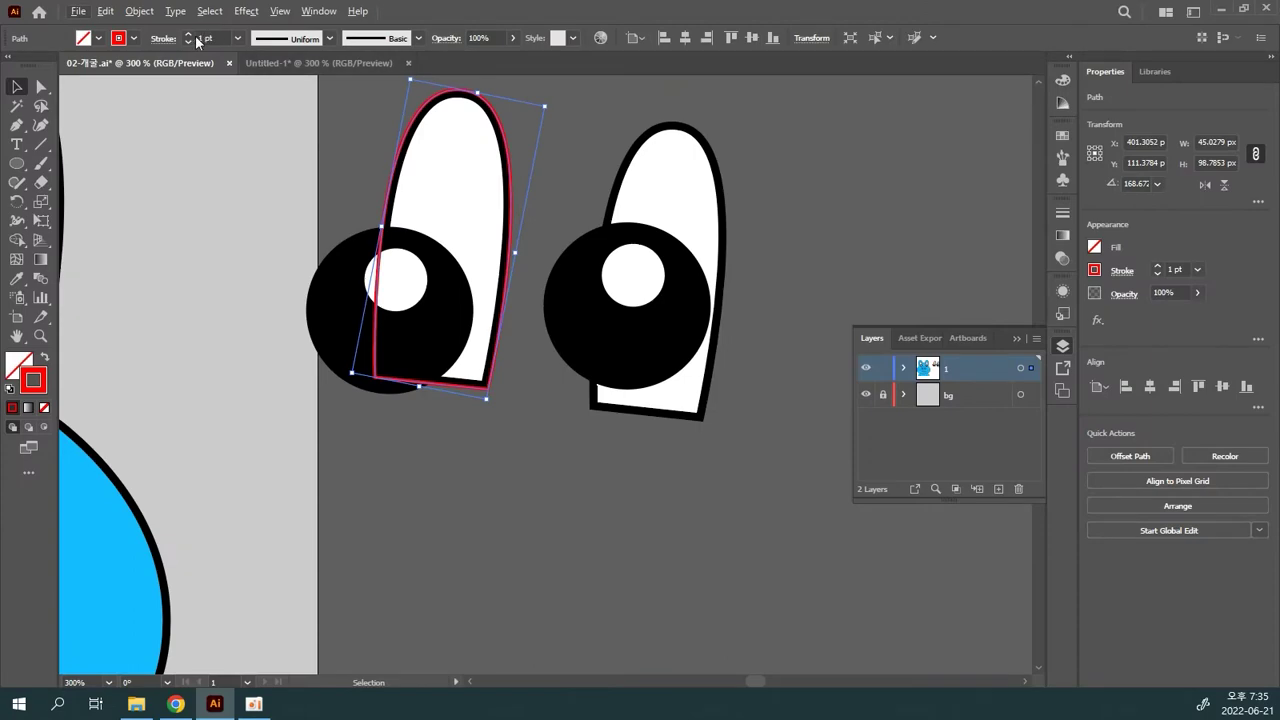
left_click(189, 34)
left_click(189, 34)
left_click(189, 34)
left_click(189, 34)
left_click(189, 34)
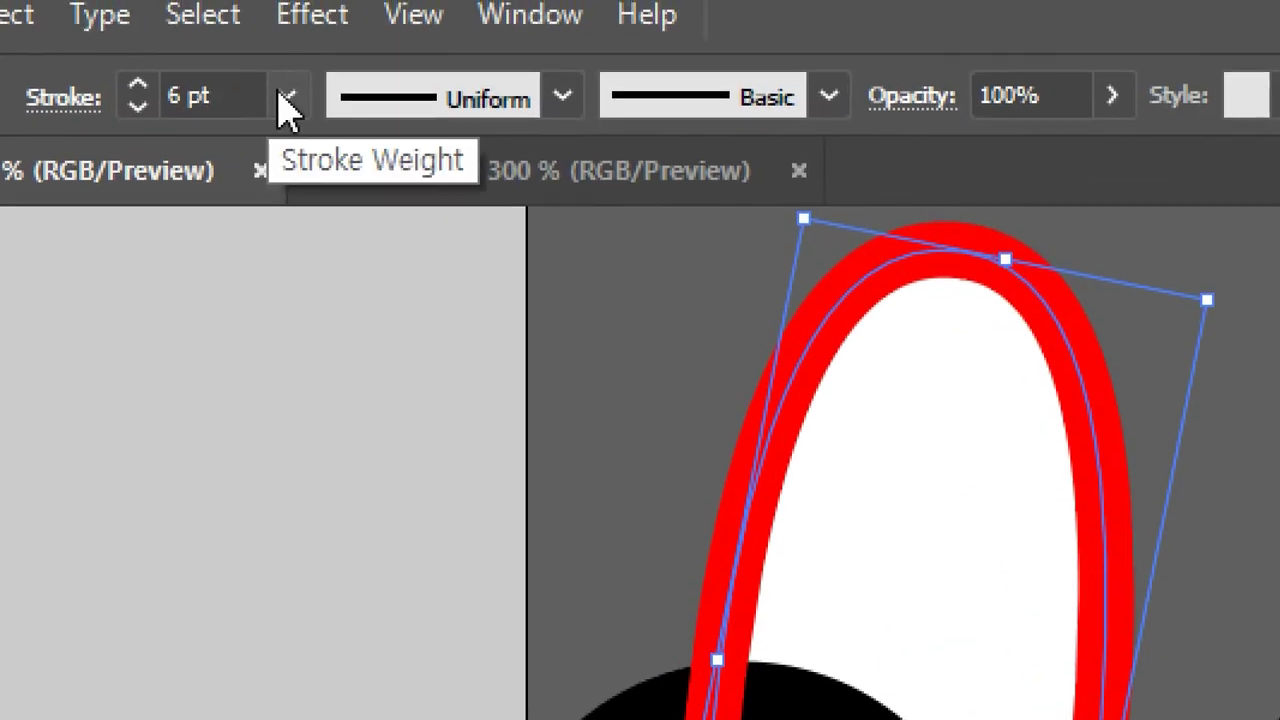
- Align the red former mask path's stroke to the inside of the path
left_click(287, 106)
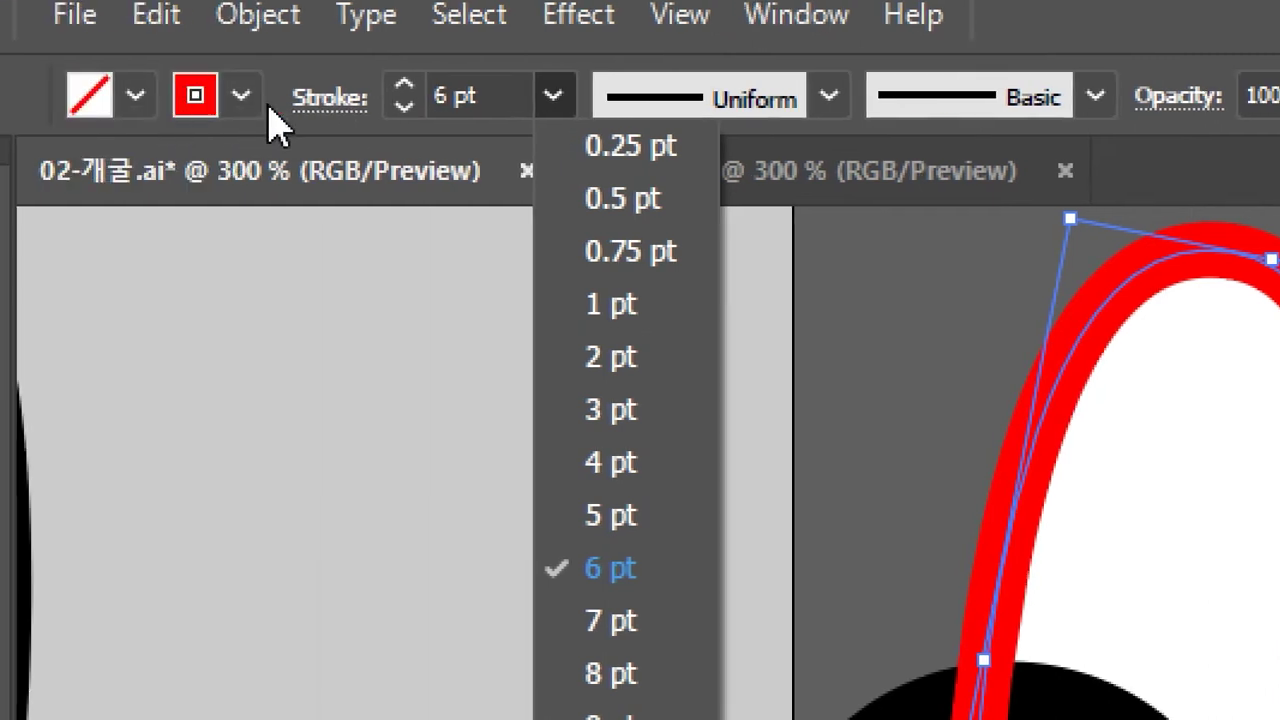
left_click(306, 112)
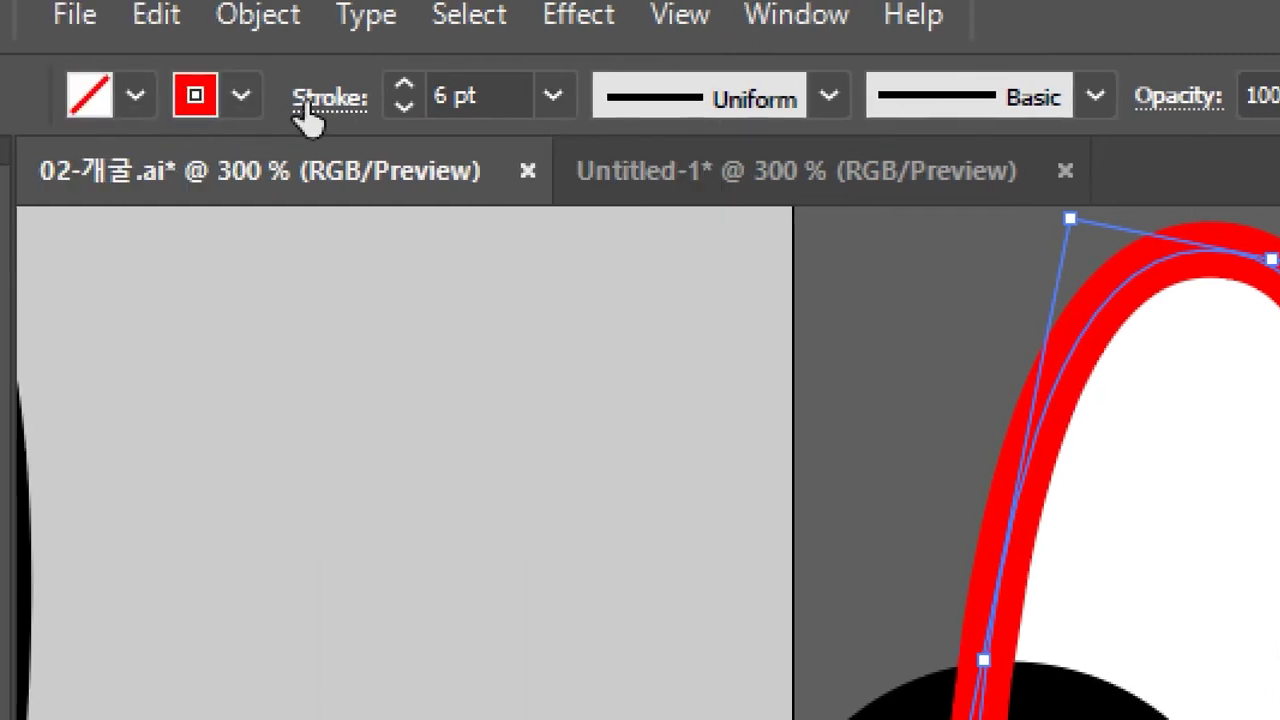
left_click(328, 112)
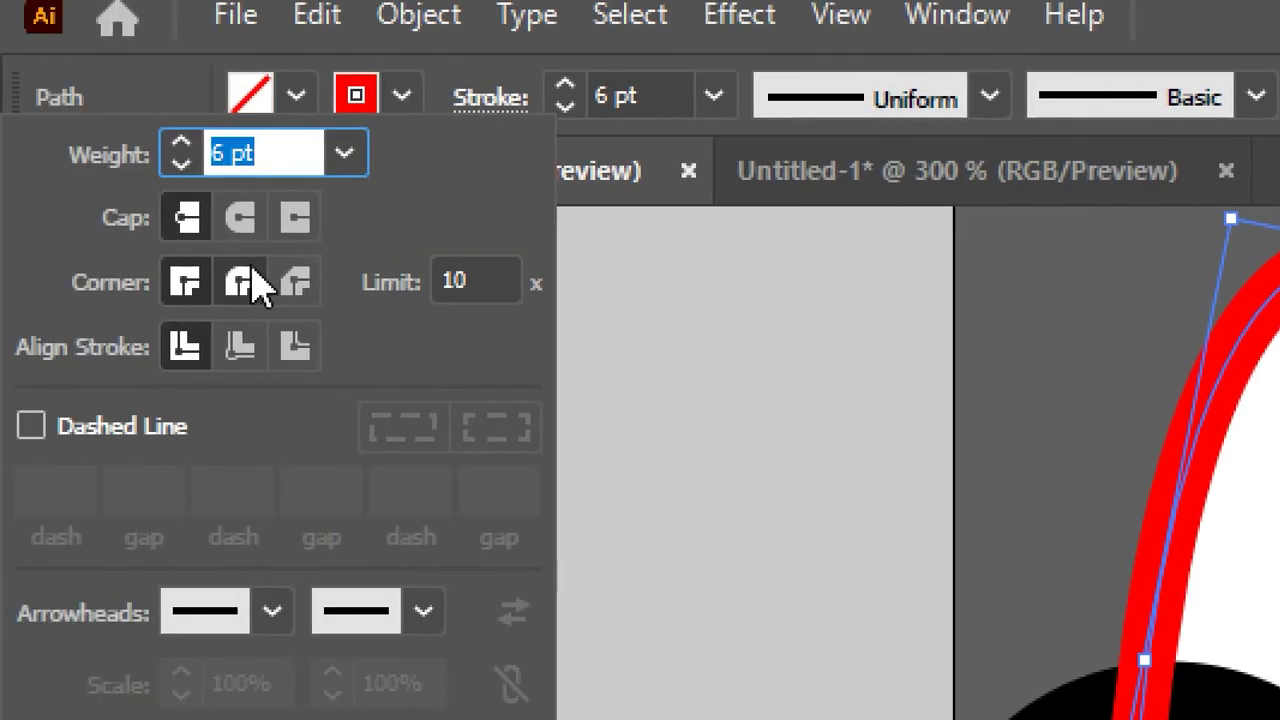
left_click(80, 345)
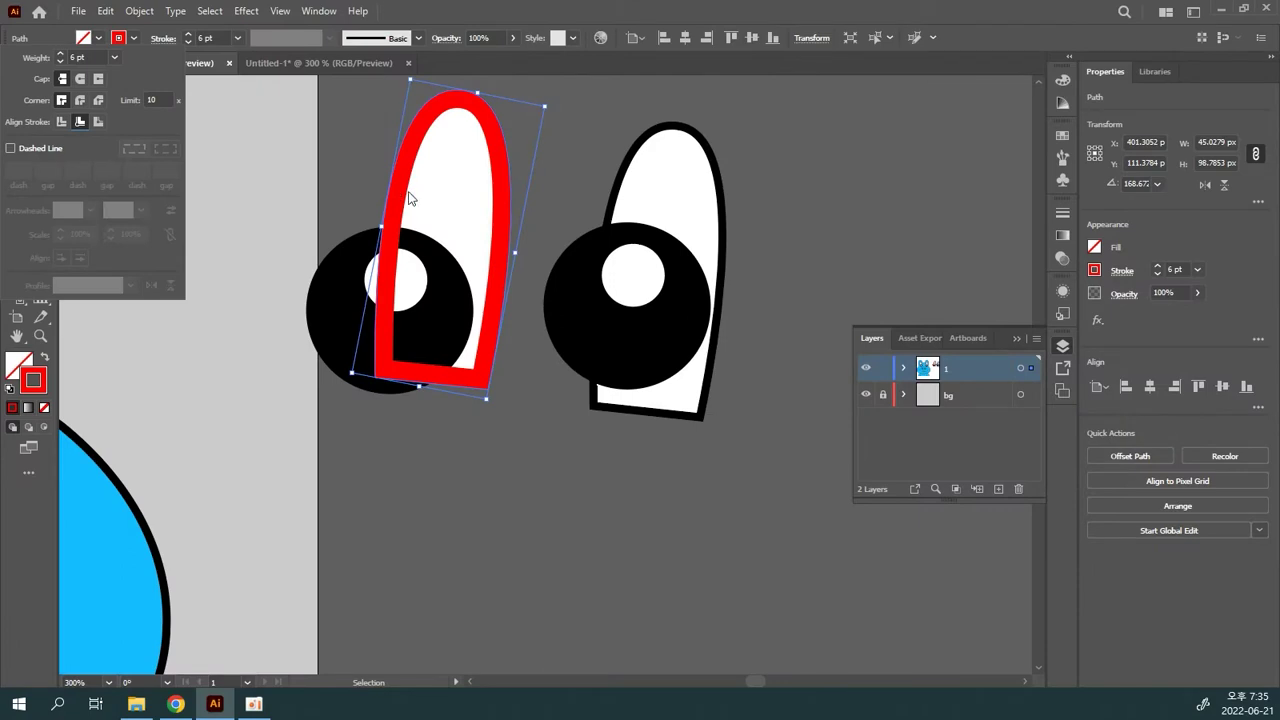
left_click(531, 413)
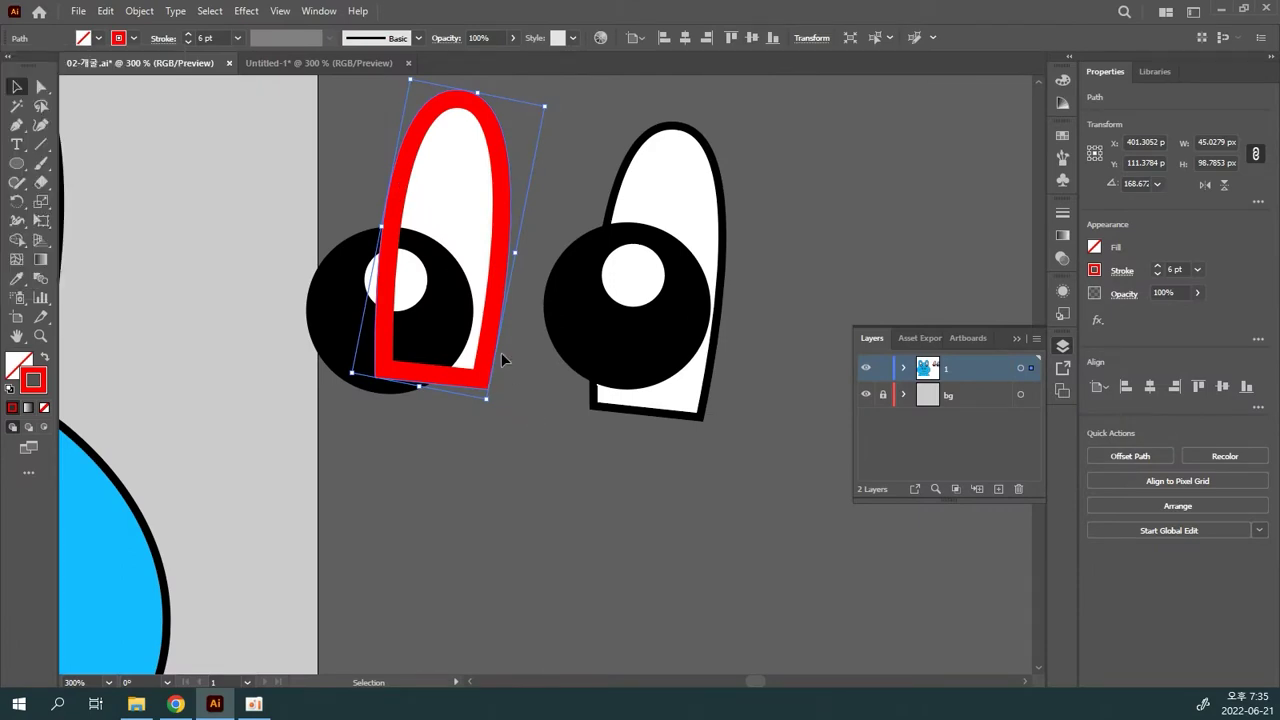
- Try duplicating the red former mask path away from the first loose eye, and undo the copy
left_click(470, 398)
left_click(461, 383)
left_click(509, 459)
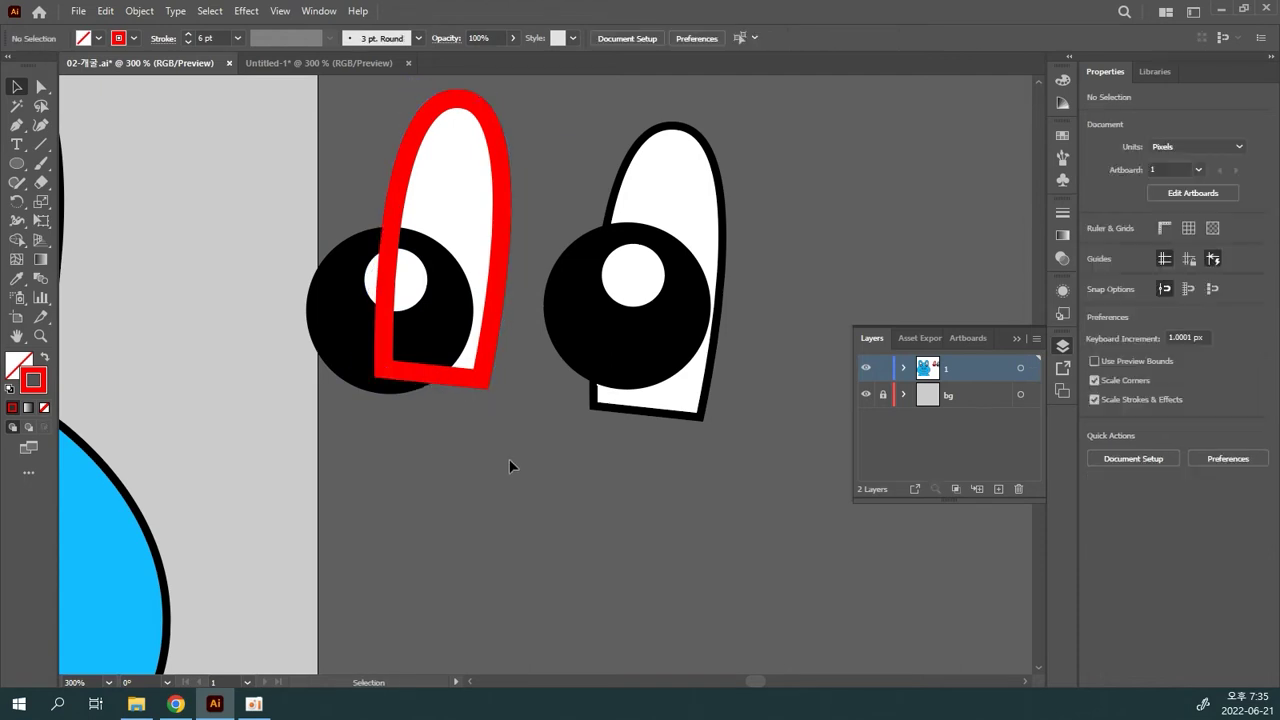
key("ctrl+z")
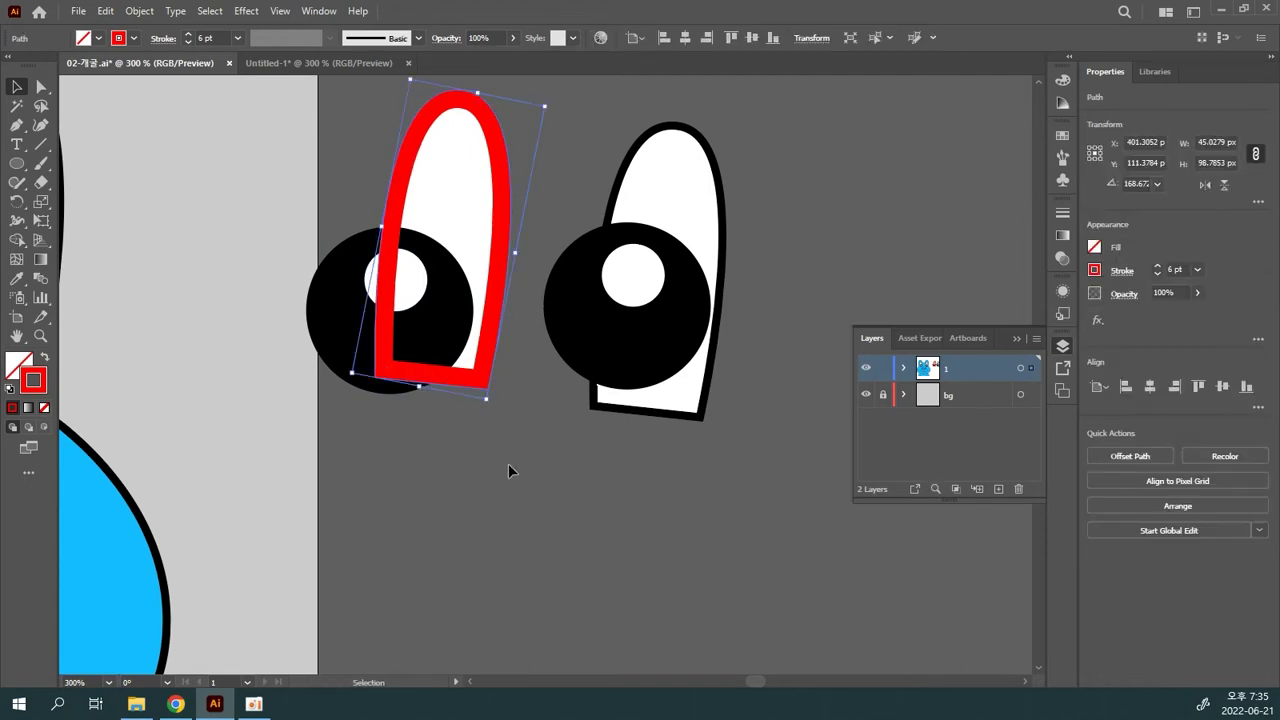
left_click_drag(449, 385, 509, 529)
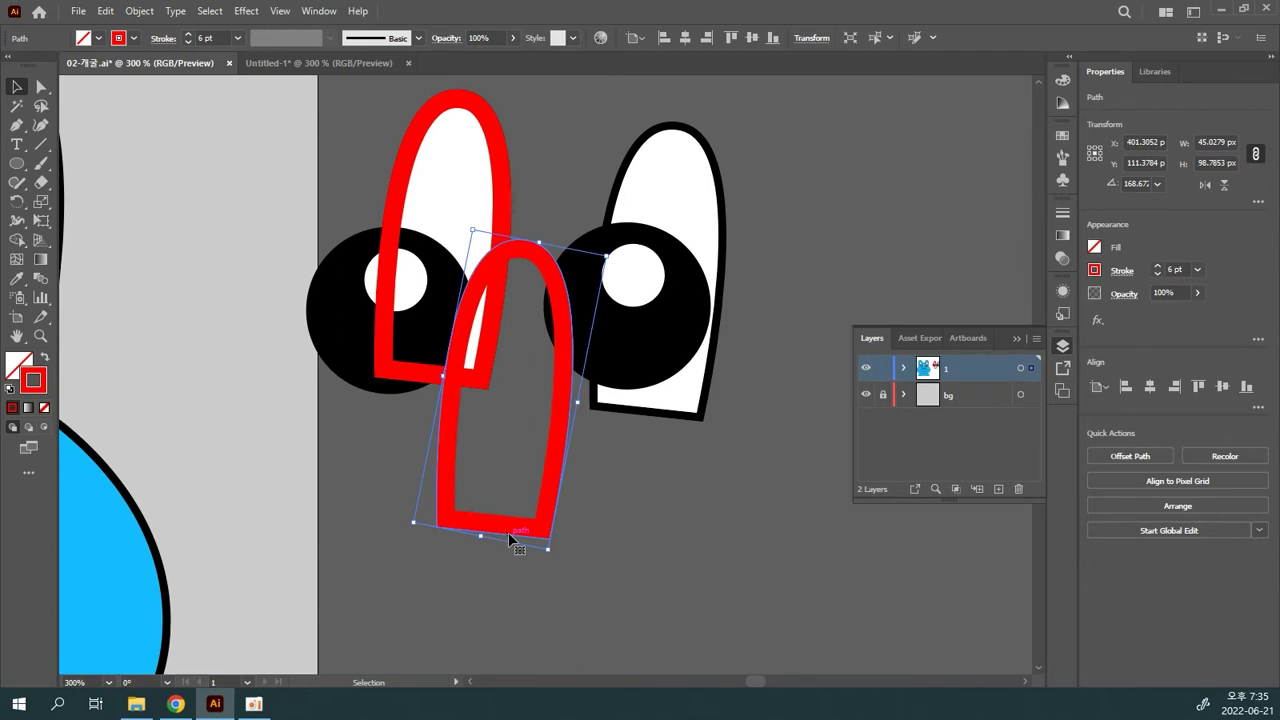
key("ctrl+z")
- Clip the first loose eye's pupil and highlight with the red path as a clipping mask, and deselect the result
left_click_drag(468, 430, 301, 237)
key("ctrl+7")
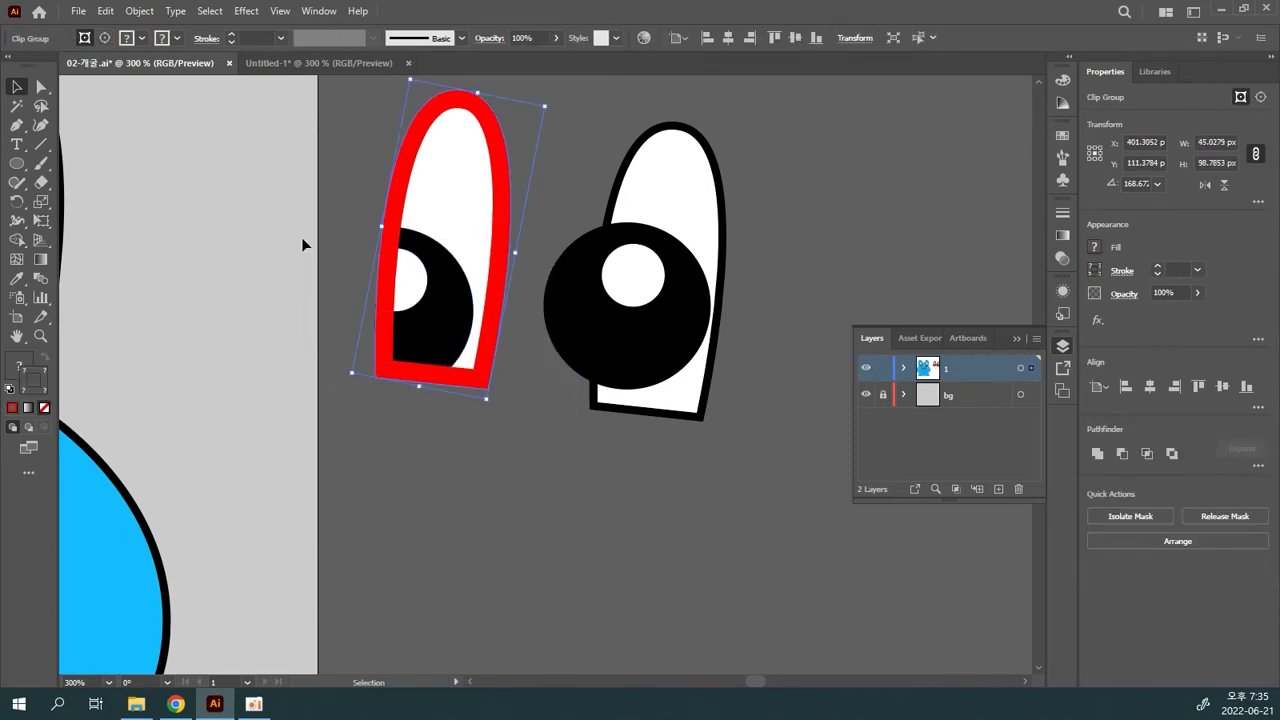
left_click(478, 411)
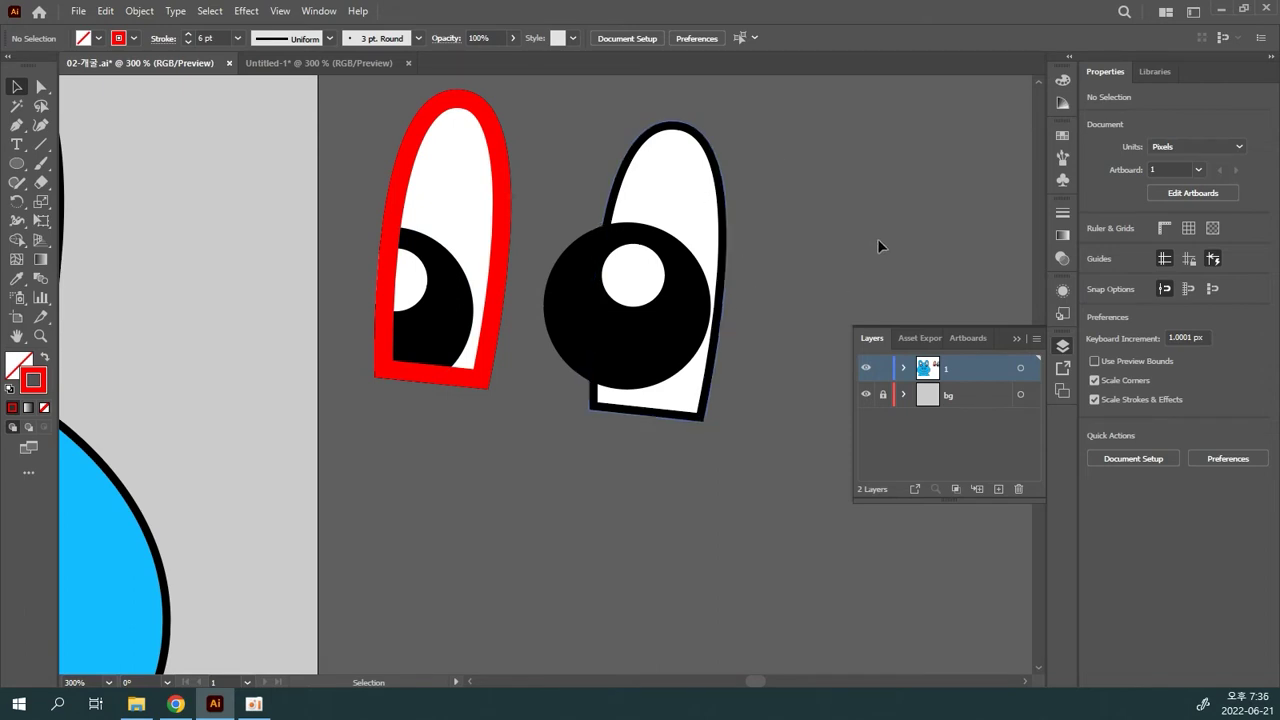
- Try moving the second loose eye's white outline away from its pupil, and undo the move
left_click_drag(726, 240, 928, 240)
left_click(729, 204)
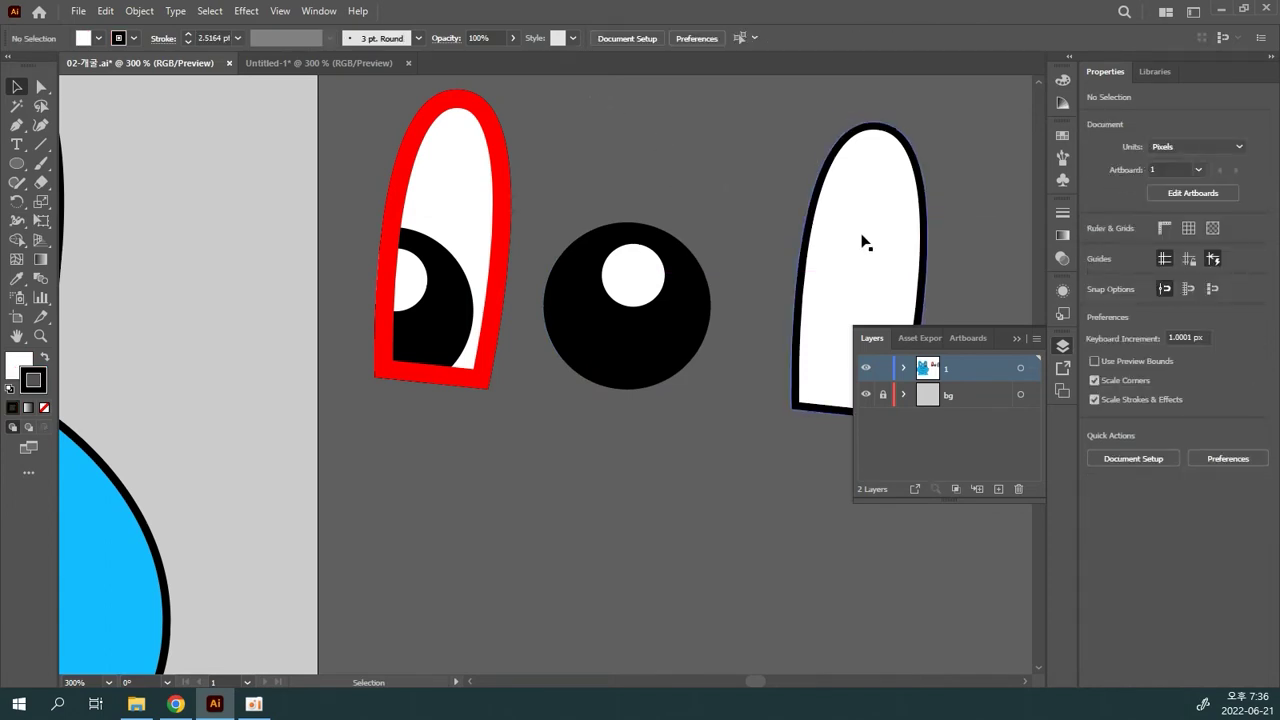
key("ctrl+z")
left_click(877, 236)
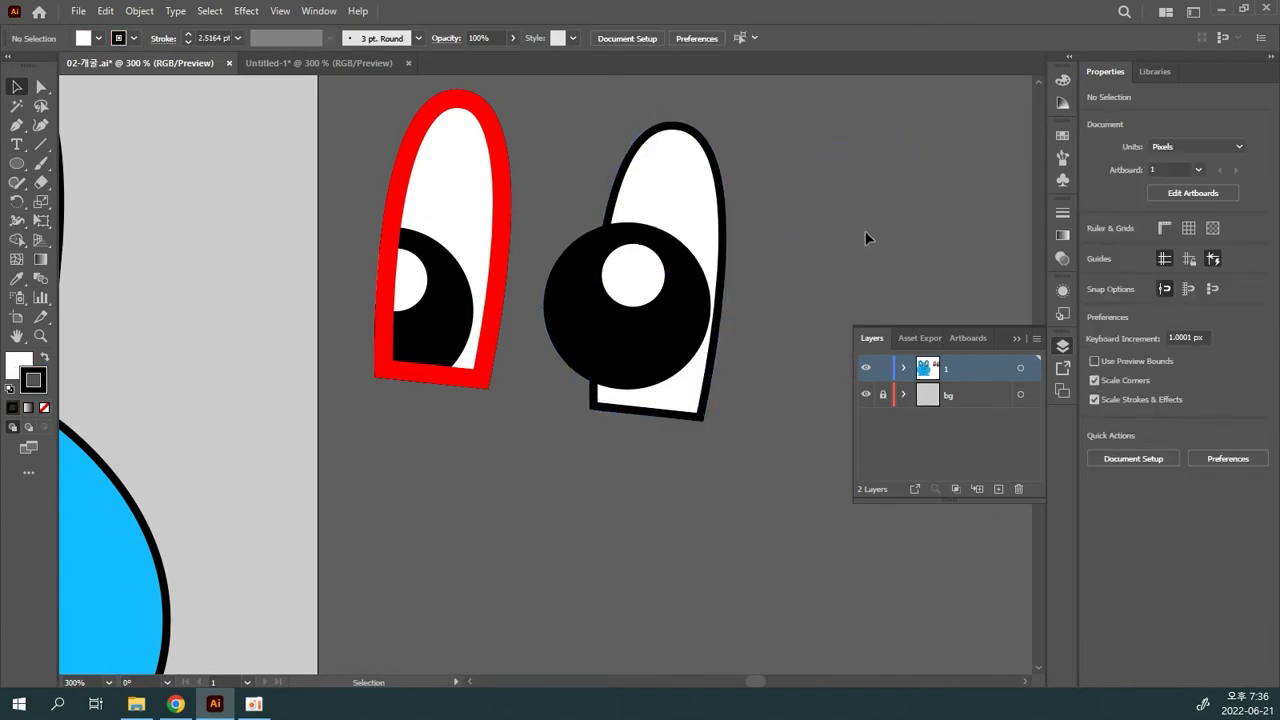
- Place a copy of the second loose eye's outline in front of its pupil and use it as the pupil's clipping mask
left_click(700, 210)
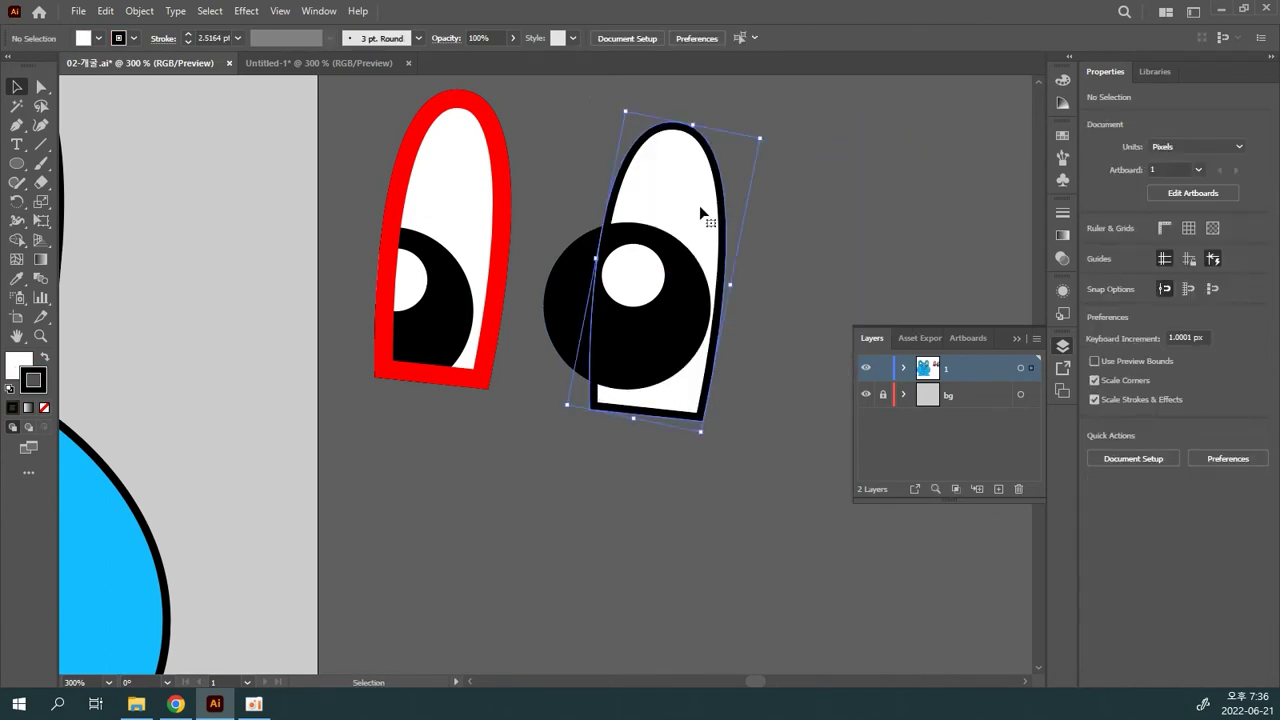
left_click(785, 231)
key("ctrl+z")
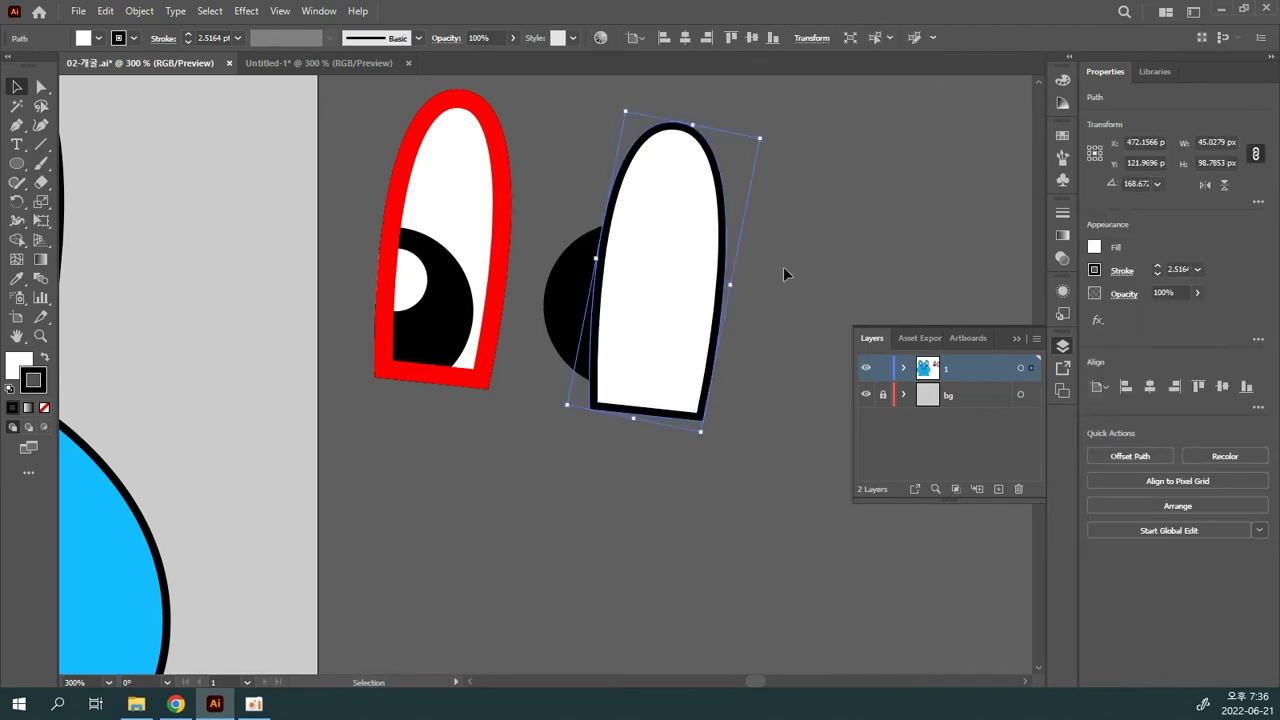
left_click(574, 259, "shift")
key("ctrl+7")
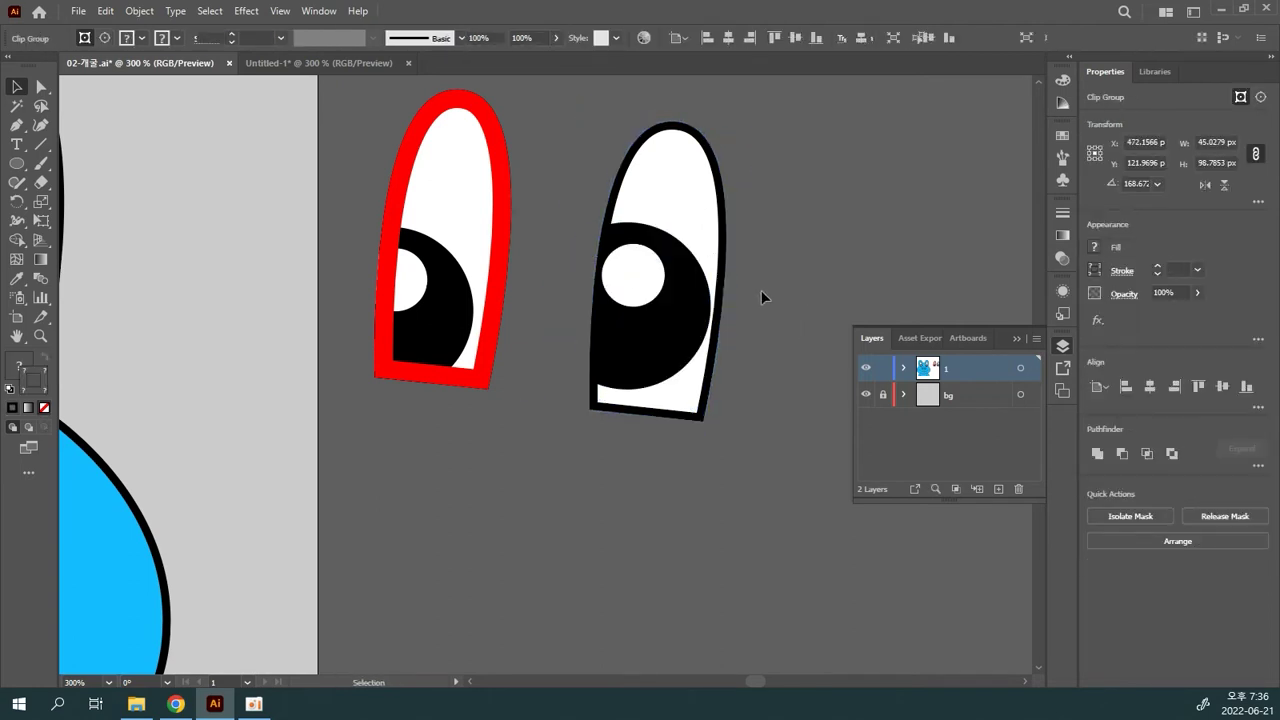
- Reposition the pupil and its highlight inside the second loose eye's clipping mask, and leave isolation mode
double_click(650, 292)
mouse_move(650, 292)
left_mouse_down()
mouse_move(637, 293)
mouse_move(674, 289)
mouse_move(708, 338)
mouse_move(640, 294)
mouse_move(660, 345)
mouse_move(687, 306)
mouse_move(630, 306)
mouse_move(665, 312)
mouse_move(676, 354)
mouse_move(632, 335)
mouse_move(635, 288)
mouse_move(674, 286)
mouse_move(620, 265)
mouse_move(650, 272)
left_mouse_up()
double_click(620, 264)
double_click(761, 244)
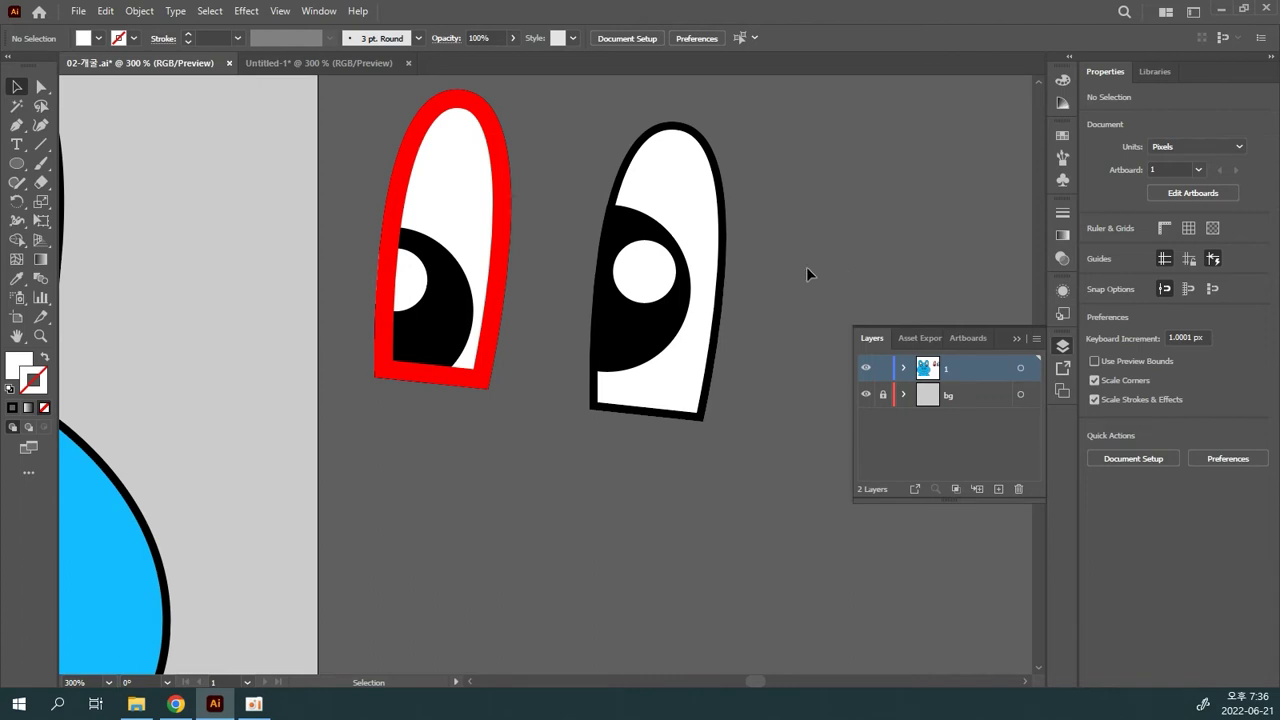
double_click(646, 272)
mouse_move(646, 272)
left_mouse_down()
mouse_move(624, 273)
mouse_move(670, 271)
left_mouse_up()
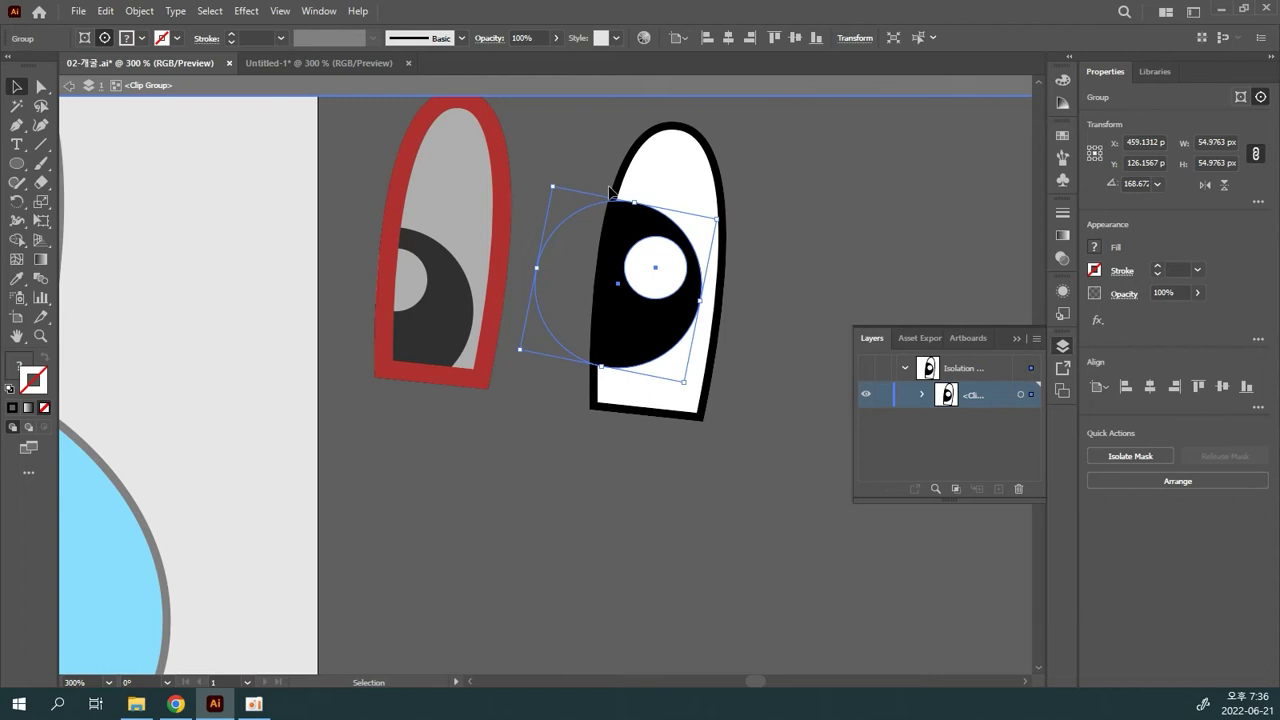
double_click(551, 142)
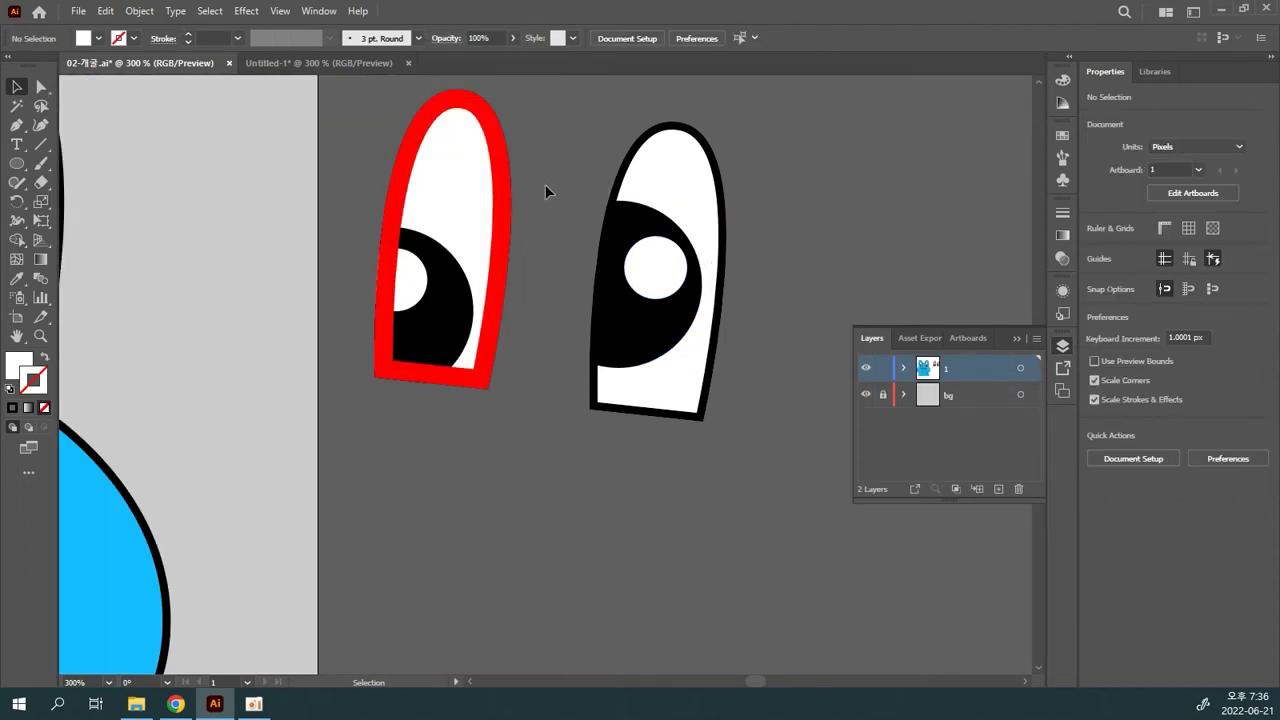
- Isolate the first loose eye's mask path, try a blue stroke on it, and set the stroke to black at 2 pt
double_click(500, 224)
left_click(505, 232)
left_click(176, 38)
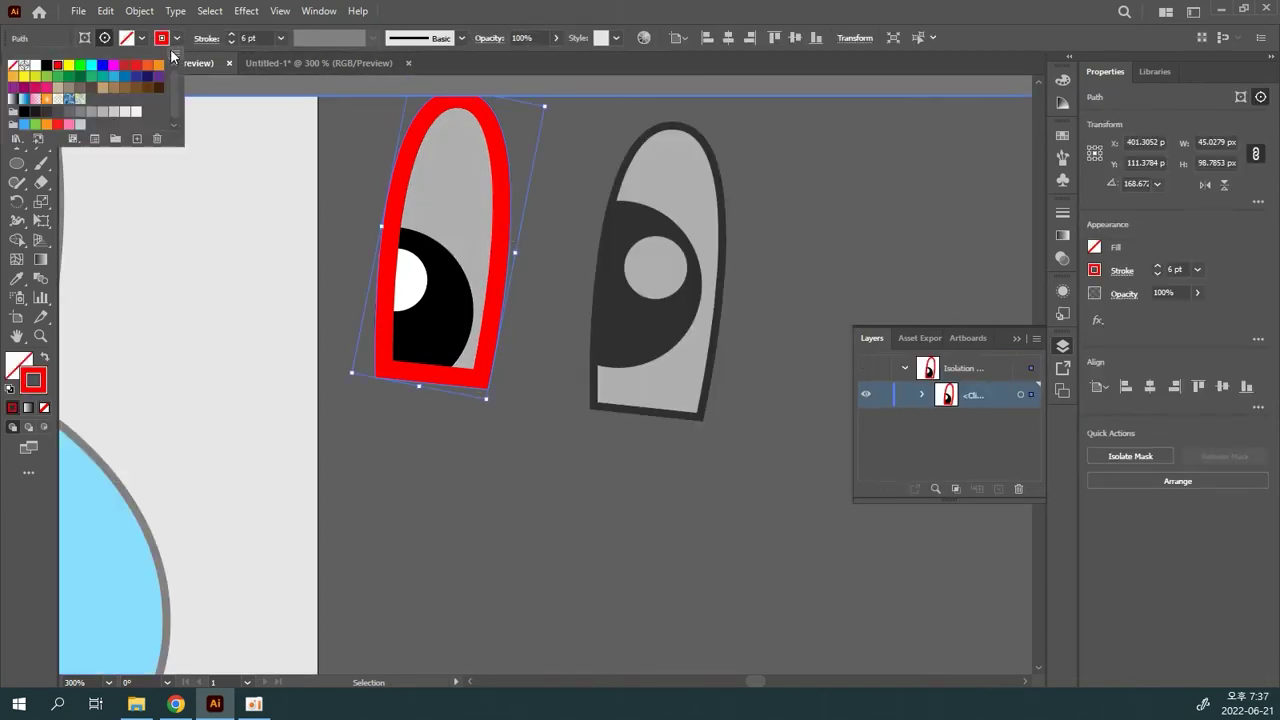
left_click(104, 65)
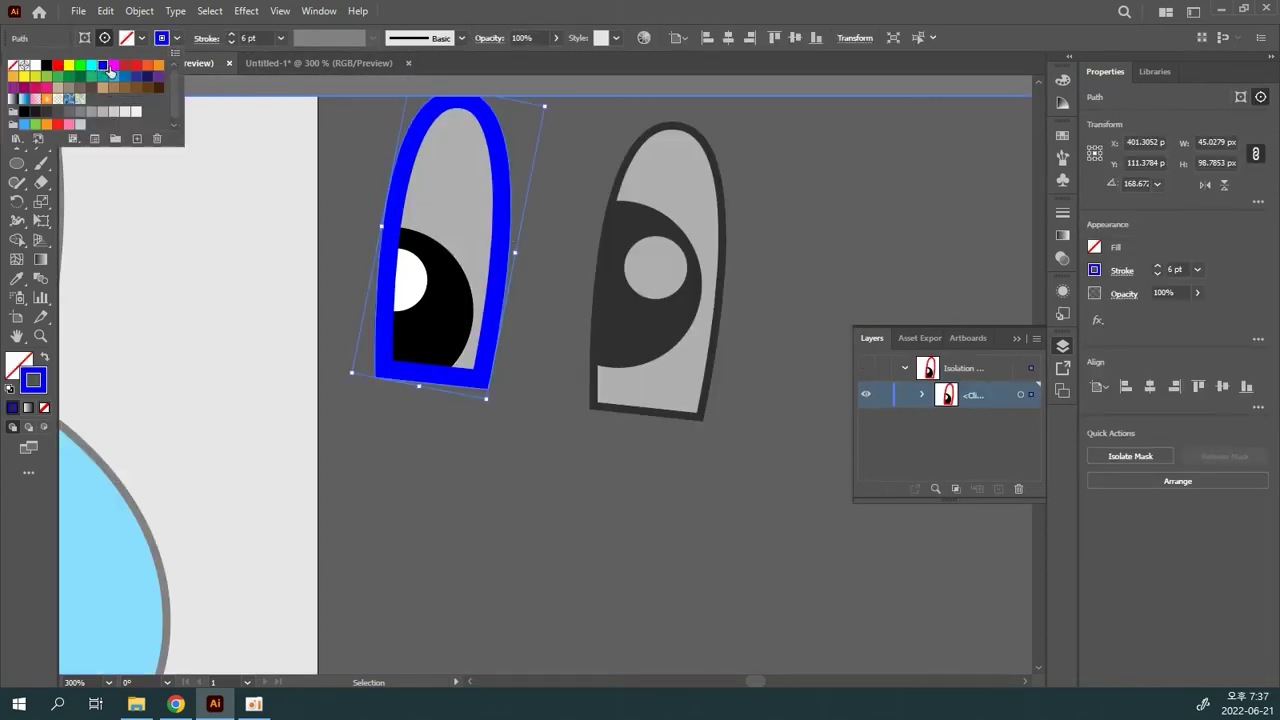
left_click(46, 66)
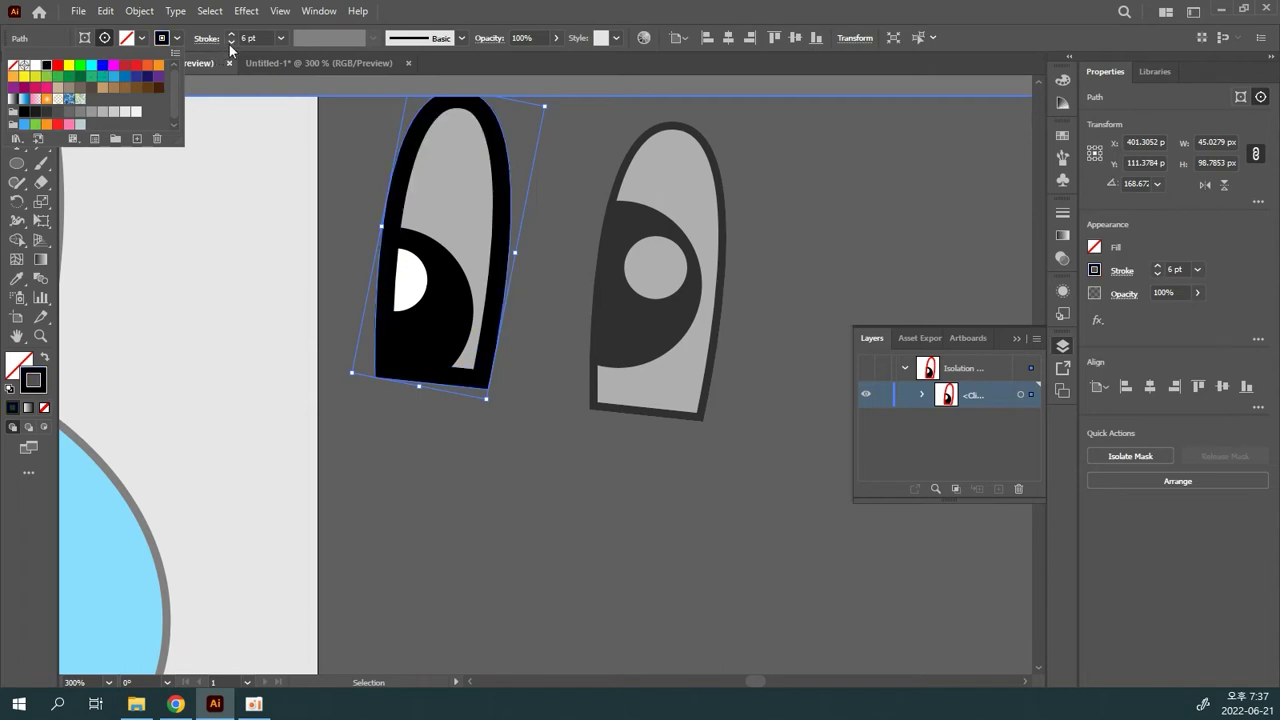
left_click(231, 43)
left_click(231, 43)
left_click(231, 43)
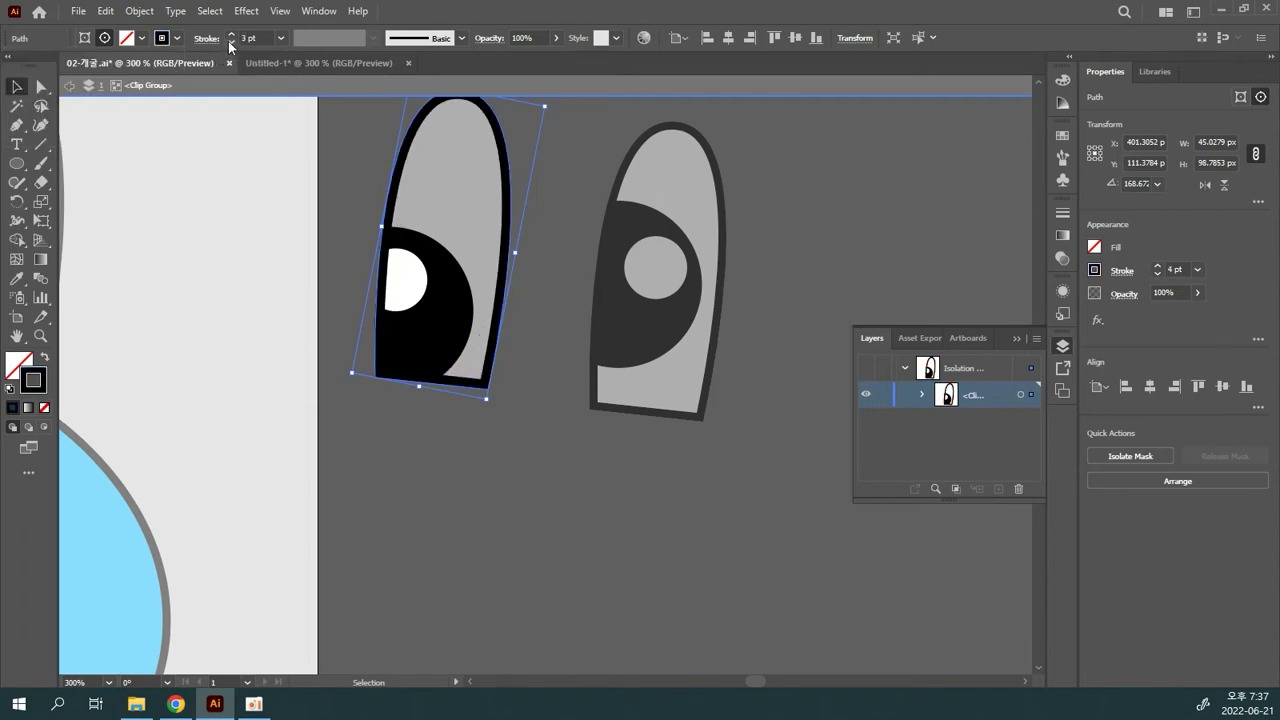
double_click(519, 470)
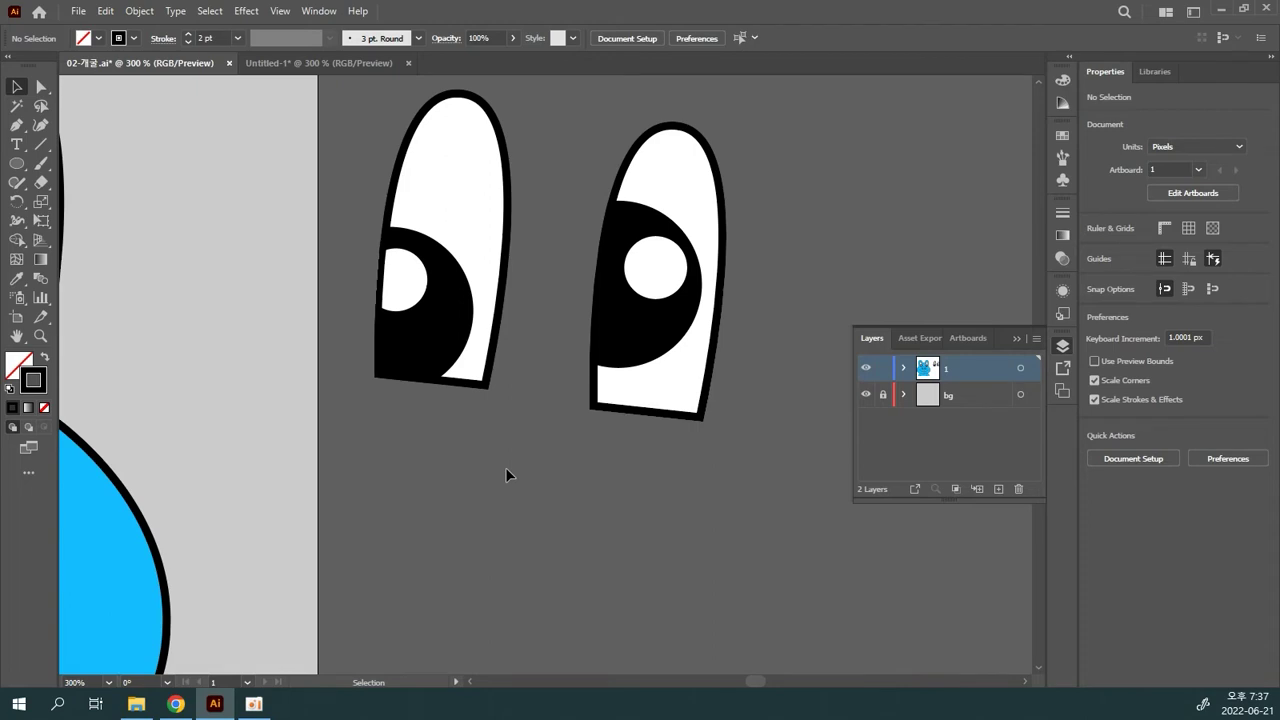
- Try reshaping the first loose eye's mask along its lower edge with the Direct Selection tool, and undo the changes
left_click(461, 365)
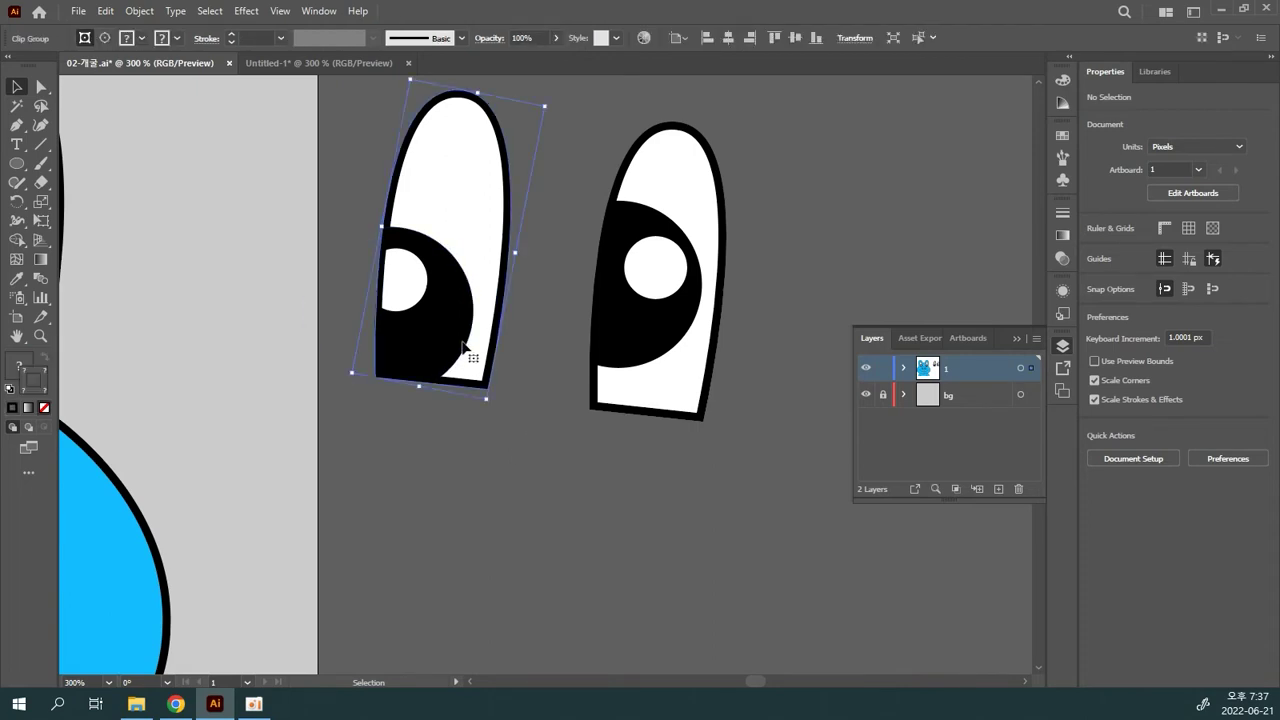
left_click(585, 480)
left_click_drag(484, 380, 484, 425)
left_click_drag(409, 376, 566, 521)
key("ctrl+z")
key("ctrl+z")
key("ctrl+z")
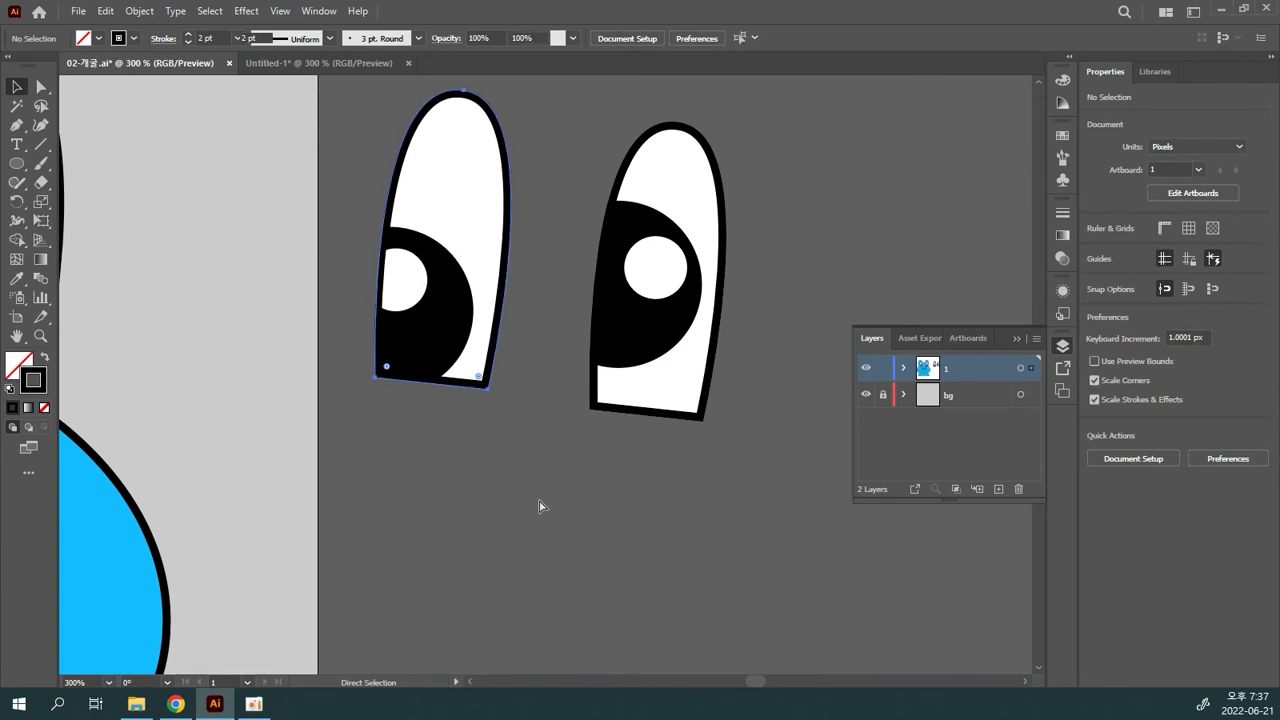
- Try moving the first loose eye's clip group away from its white outline, undo the move and deselect
left_click(523, 443)
left_click_drag(437, 358, 206, 366)
key("ctrl+z")
key("v")
left_click_drag(420, 371, 235, 421)
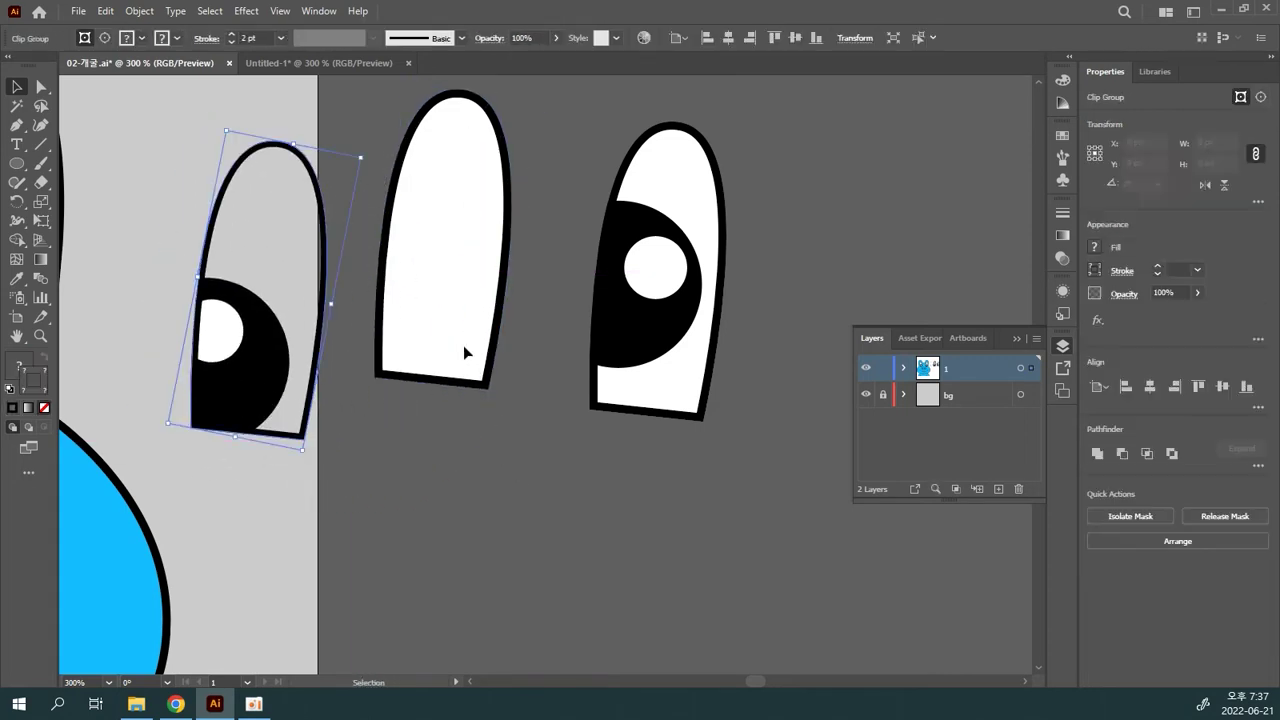
left_click(484, 368)
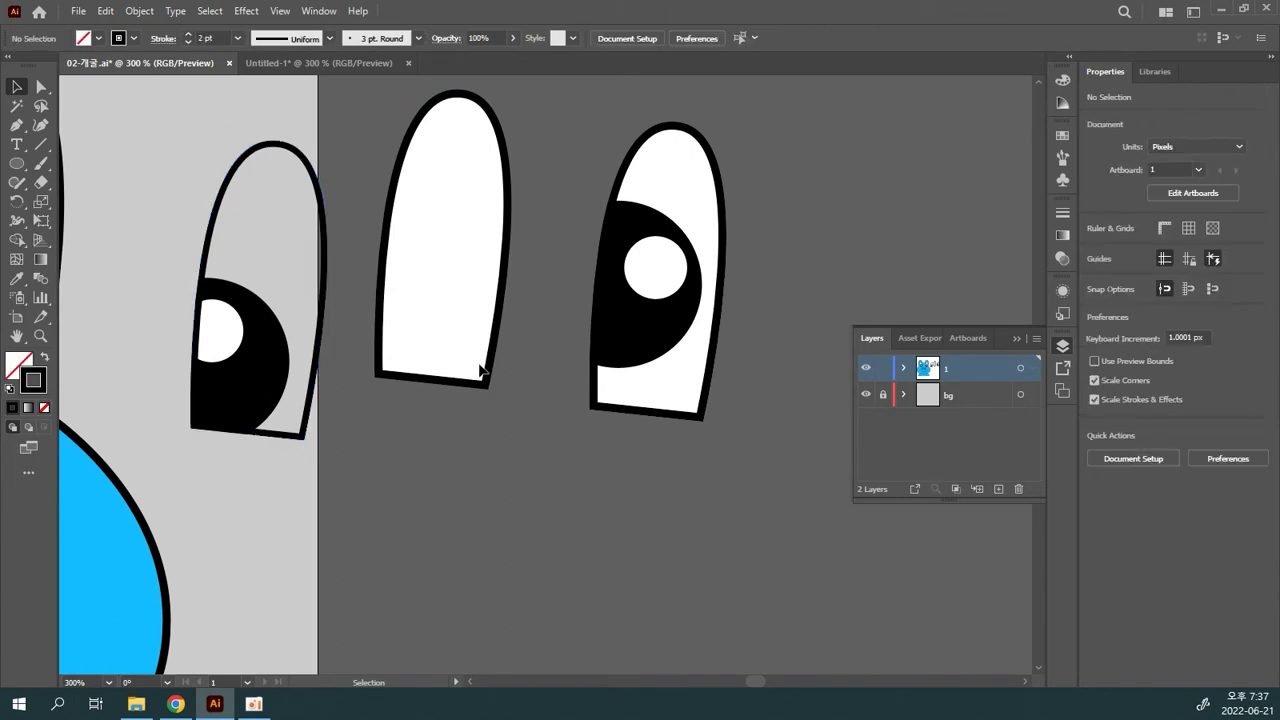
key("ctrl+z")
key("v")
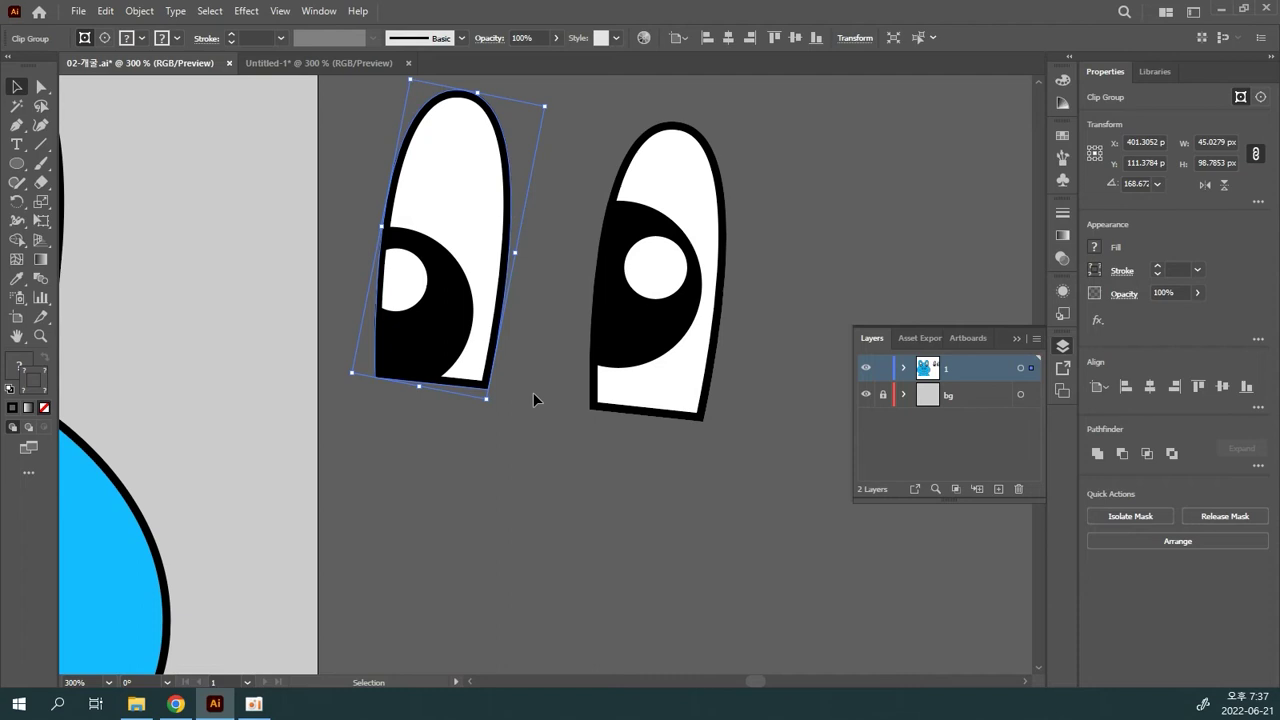
left_click(538, 454)
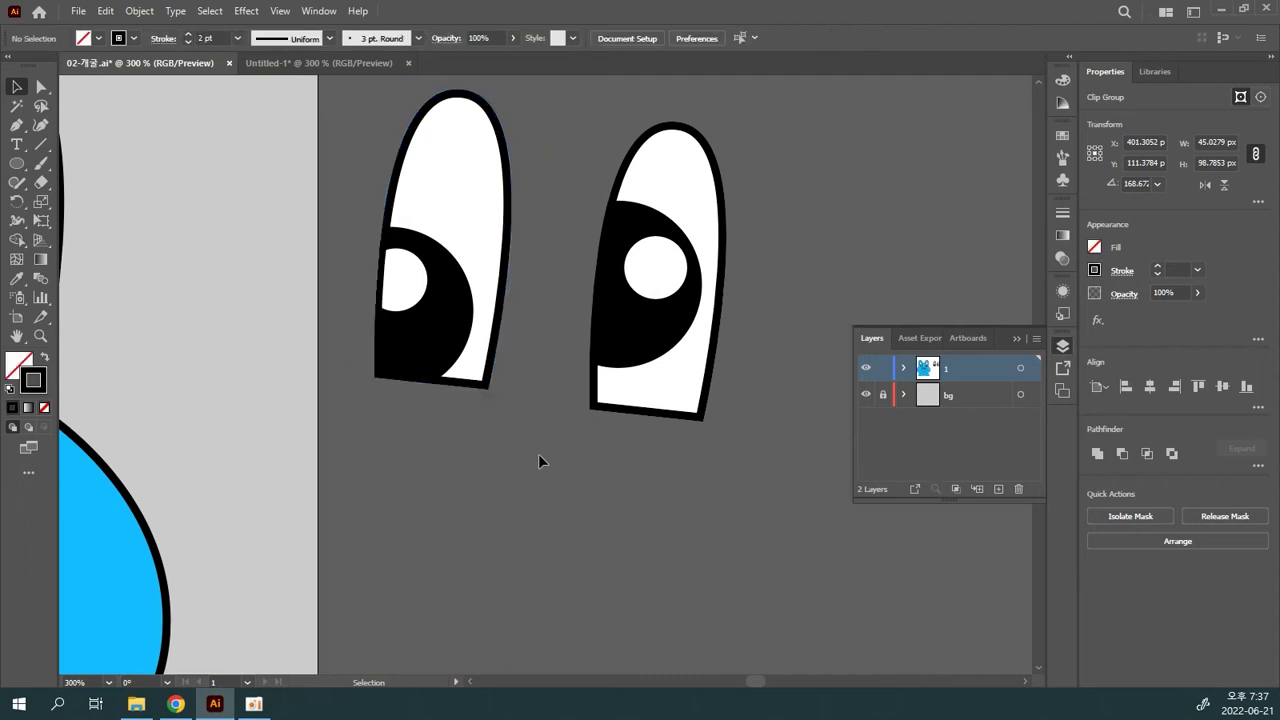
- Delete the original eye from the character's left-hand ear
left_click(374, 234)
key("a")
key("ctrl+minus")
key("ctrl+minus")
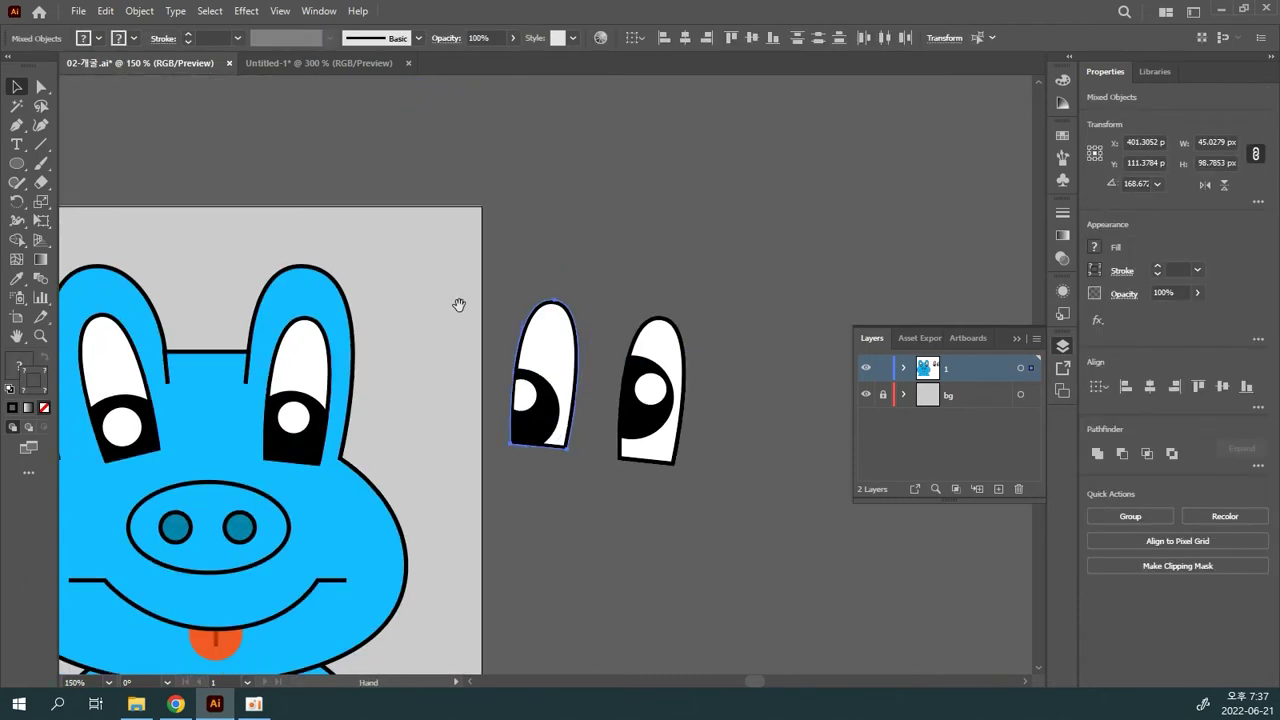
left_click_drag(457, 300, 523, 217)
key("v")
left_click(471, 277)
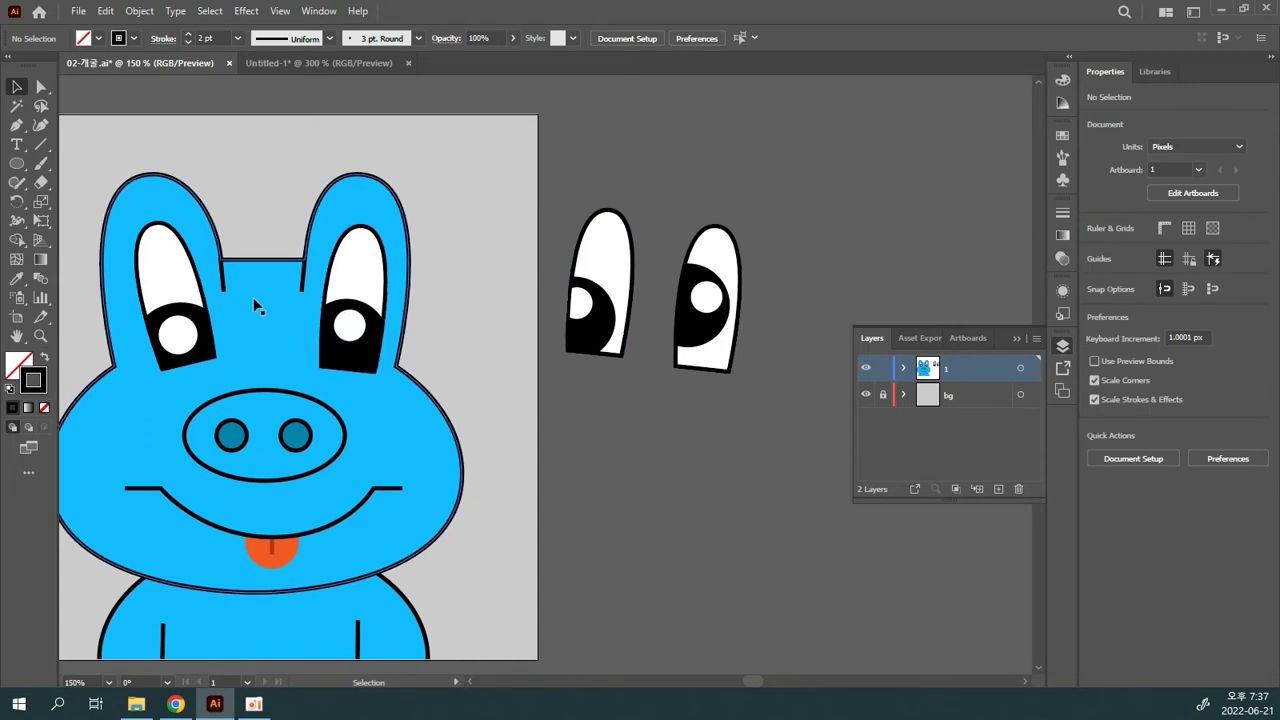
left_click(197, 335)
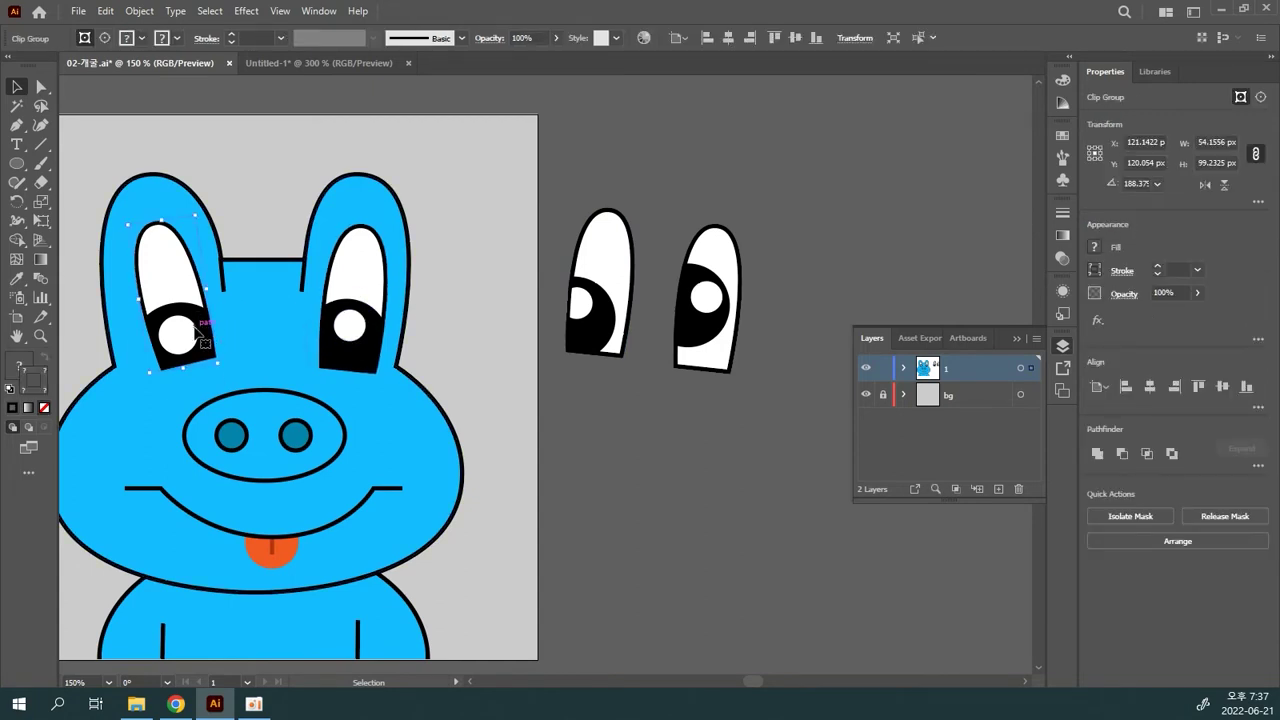
key("Delete")
- Move the first loose eye as a group into the character's empty left-hand ear and rotate it to fit
left_click(594, 326)
left_click(628, 383)
left_click_drag(590, 330, 510, 335)
key("ctrl+z")
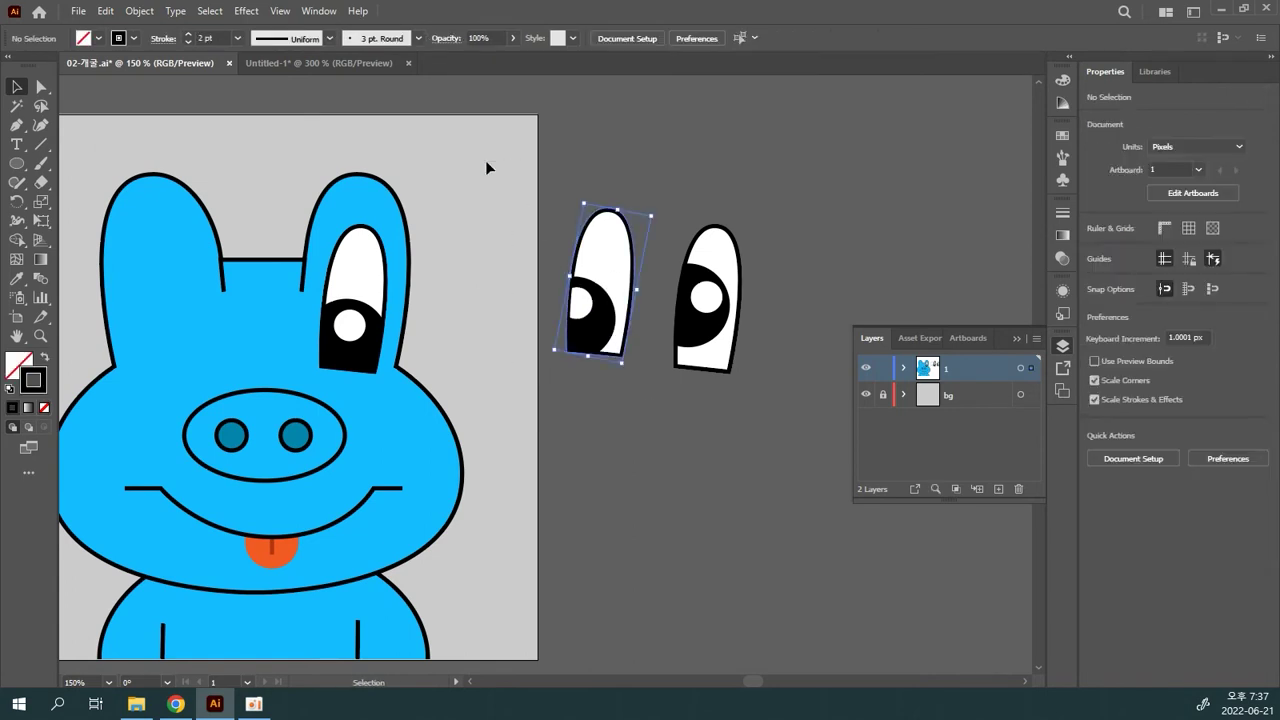
left_click(634, 396)
left_click_drag(603, 330, 188, 334)
left_click_drag(243, 217, 214, 219)
left_click_drag(185, 293, 167, 288)
- Delete the second loose eye and the original eye in the character's right-hand ear
left_click(702, 304)
left_click_drag(702, 304, 338, 338)
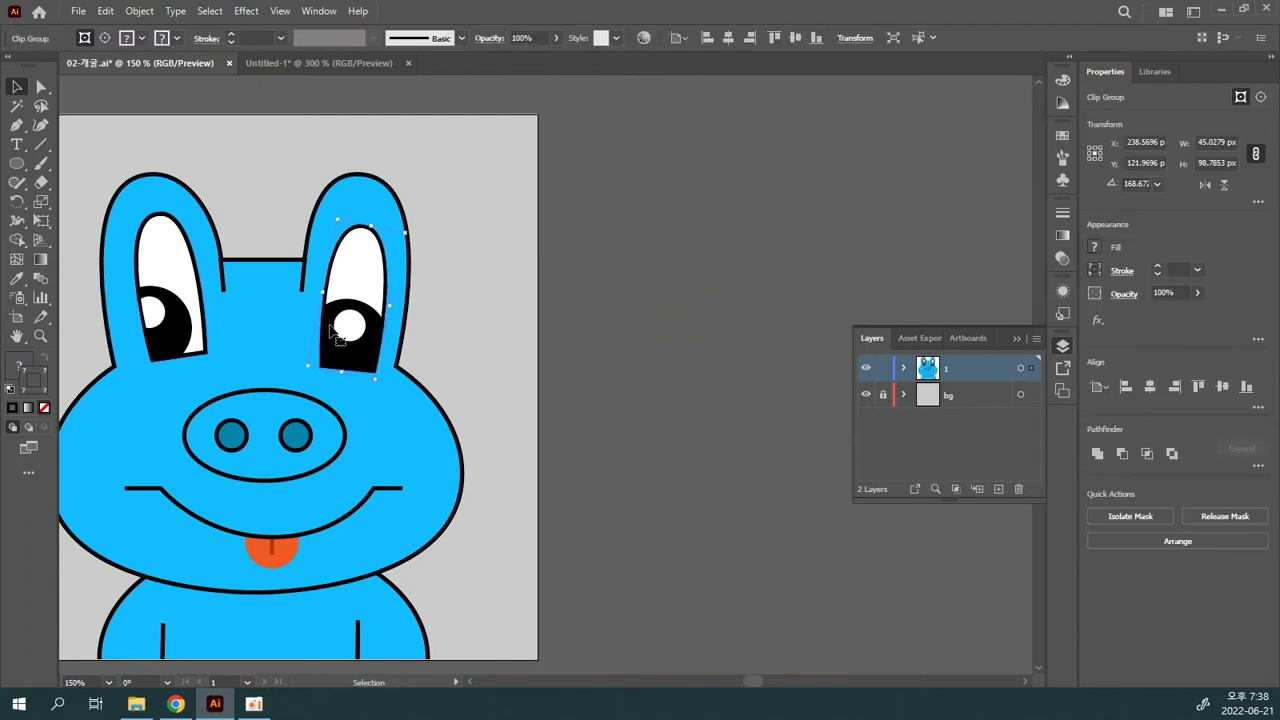
key("Delete")
- Duplicate the new left-hand eye into the character's right-hand ear, and rotate and nudge the copy to fit
left_click_drag(176, 325, 345, 325)
left_click_drag(387, 234, 397, 217)
left_click_drag(352, 261, 362, 270)
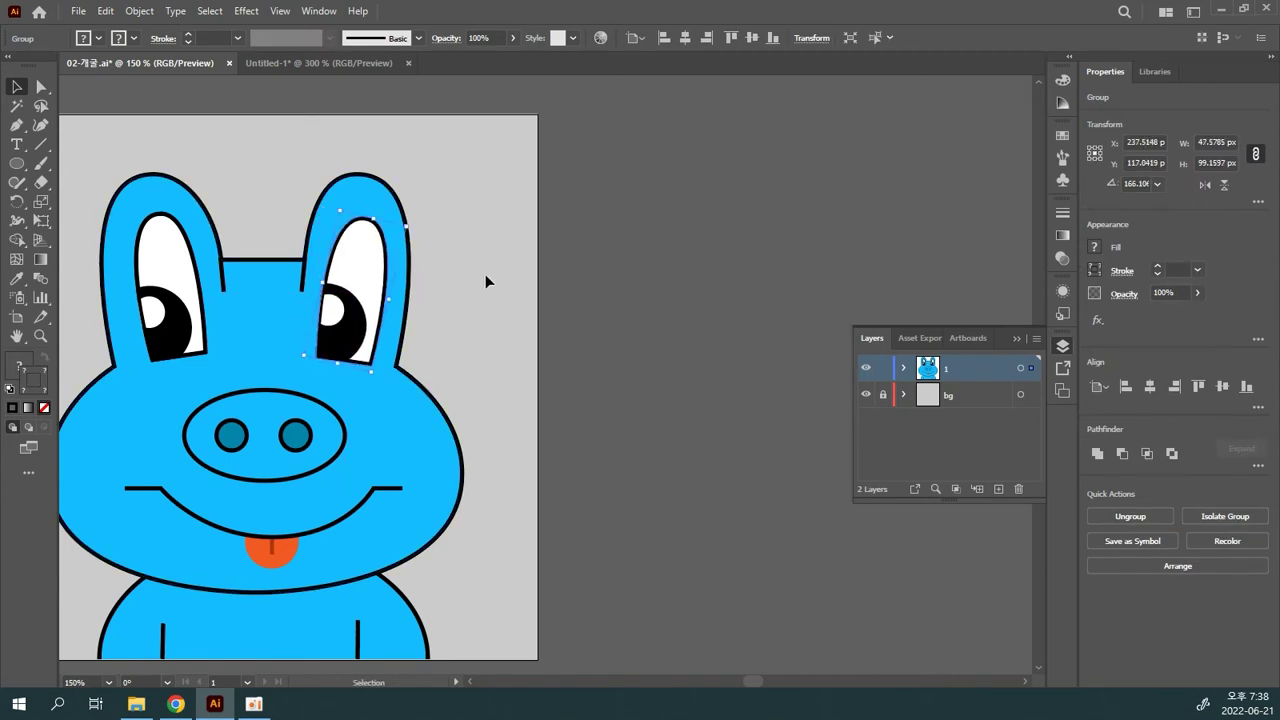
- Deselect the right-hand eye and save the document
left_click(485, 281)
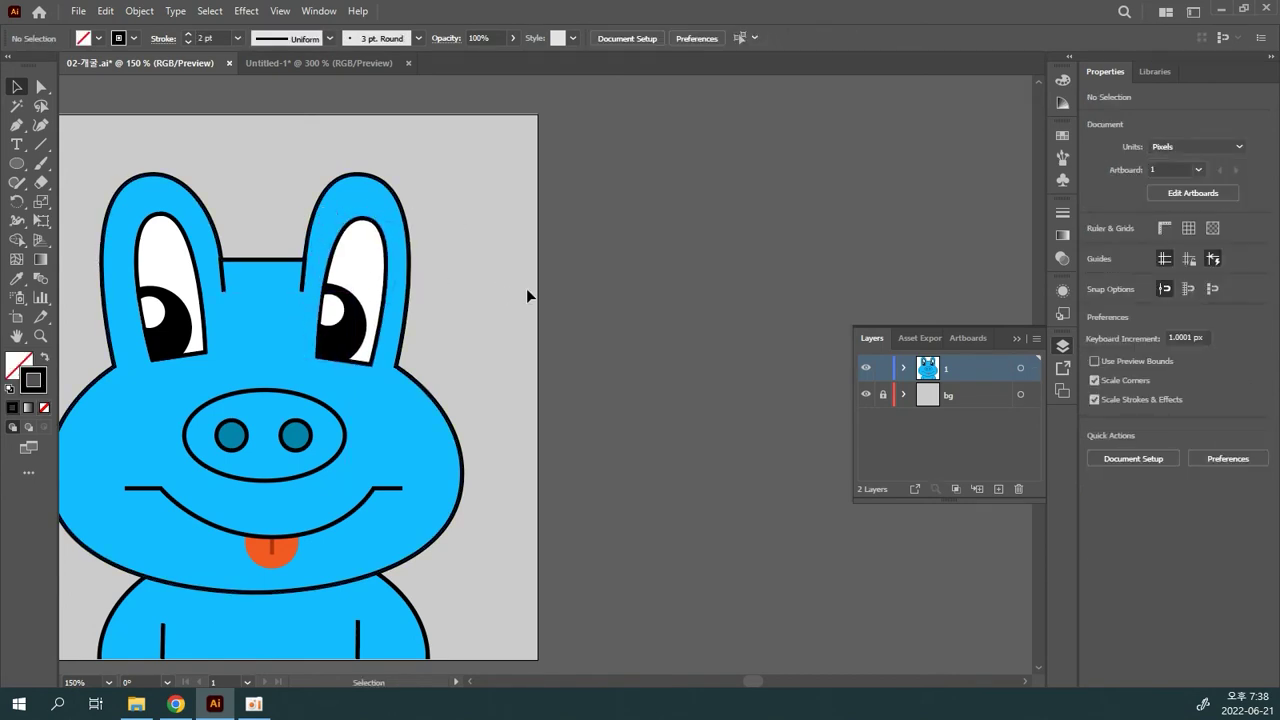
left_click_drag(540, 340, 660, 283)
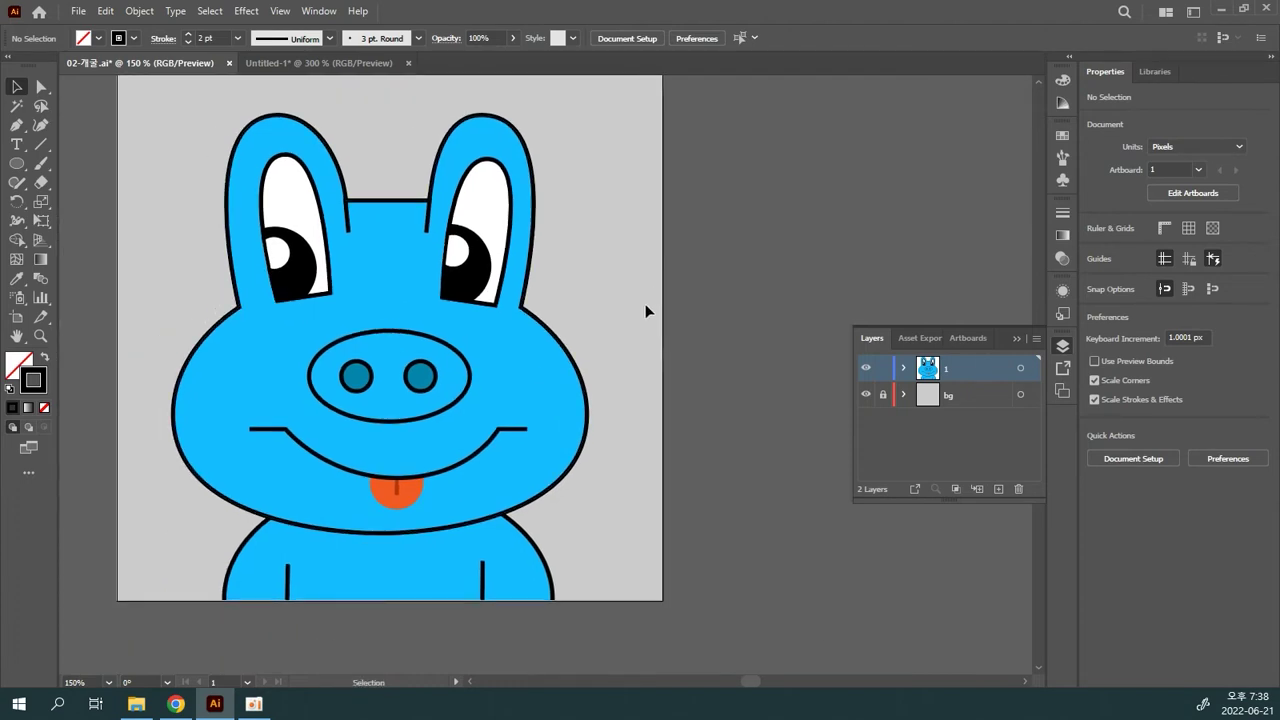
key("a")
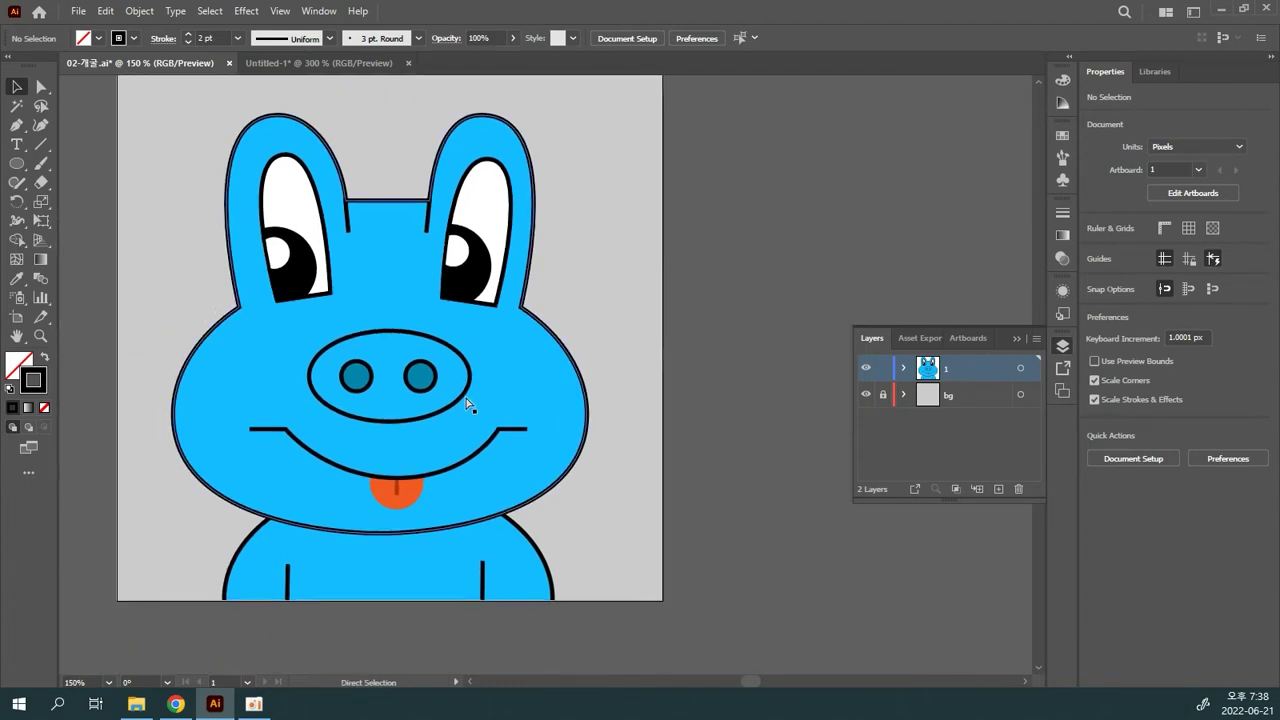
key("ctrl+s")
key("v")
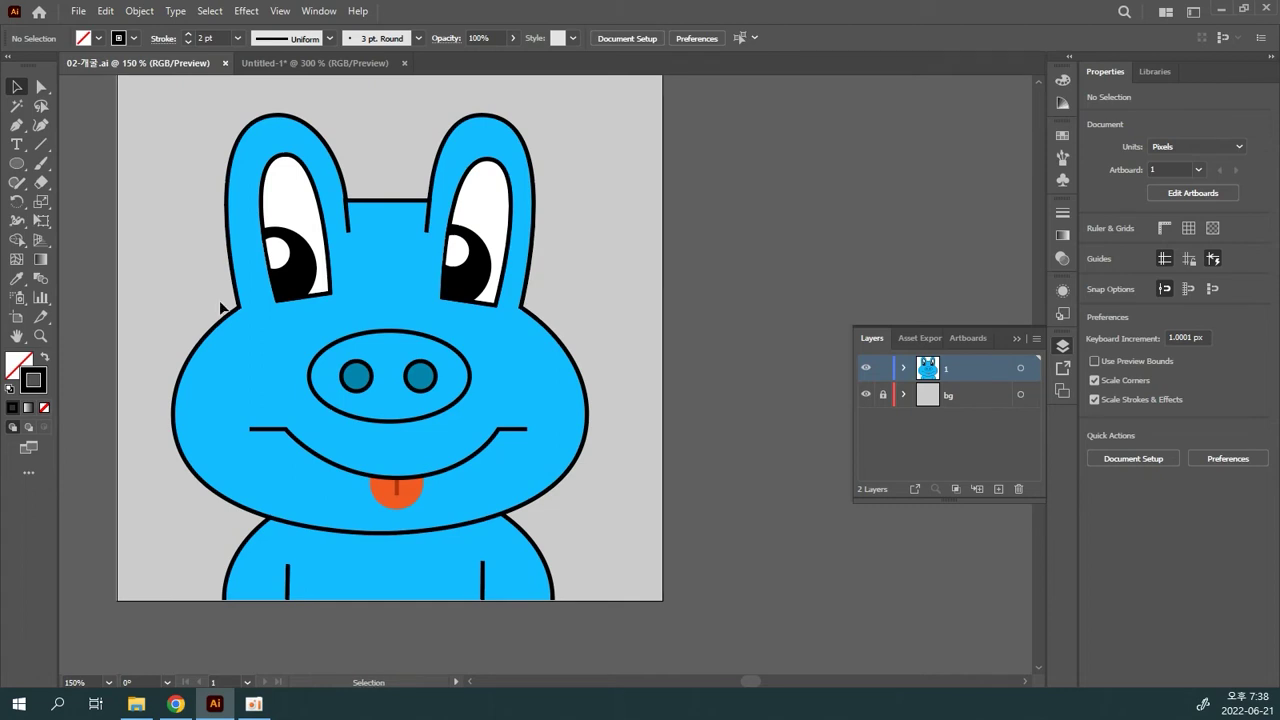
- Move the pupil inside the left-hand eye's clipping mask up and inward, toward the middle of the face
double_click(296, 272)
key("a")
mouse_move(296, 272)
left_mouse_down()
mouse_move(330, 265)
mouse_move(310, 287)
left_mouse_up()
double_click(300, 283)
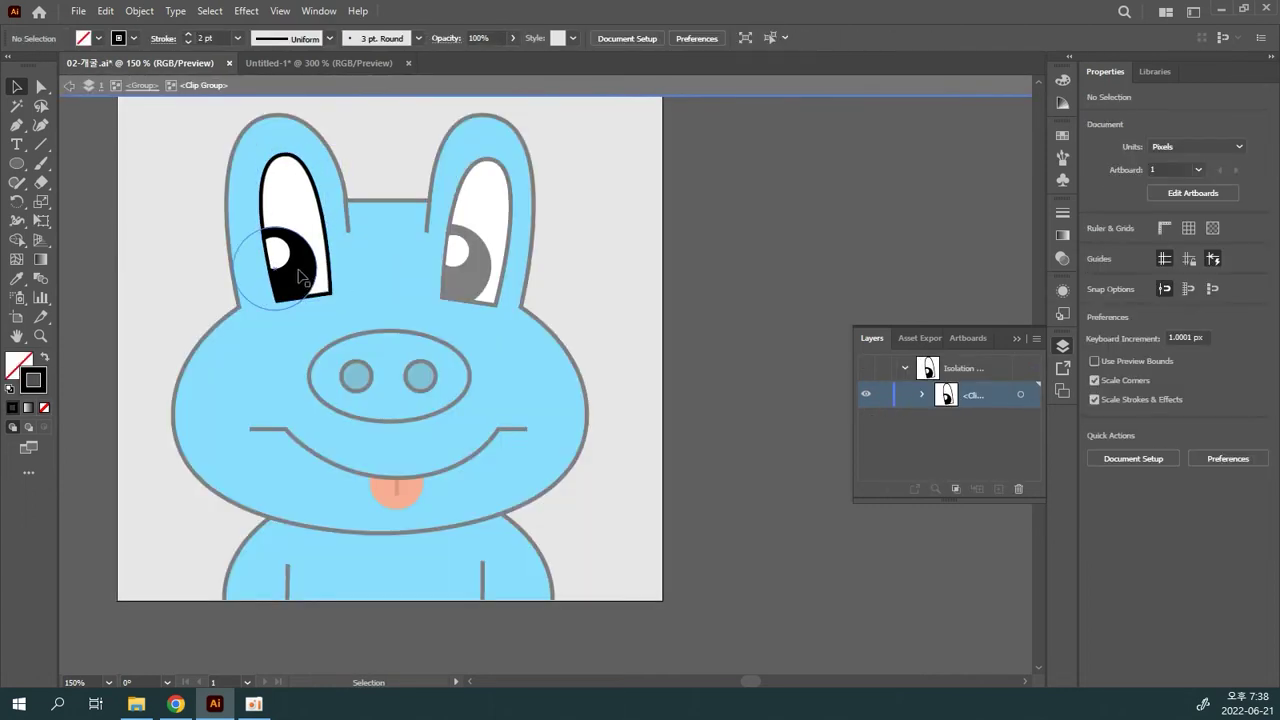
left_click_drag(298, 272, 340, 243)
double_click(594, 254)
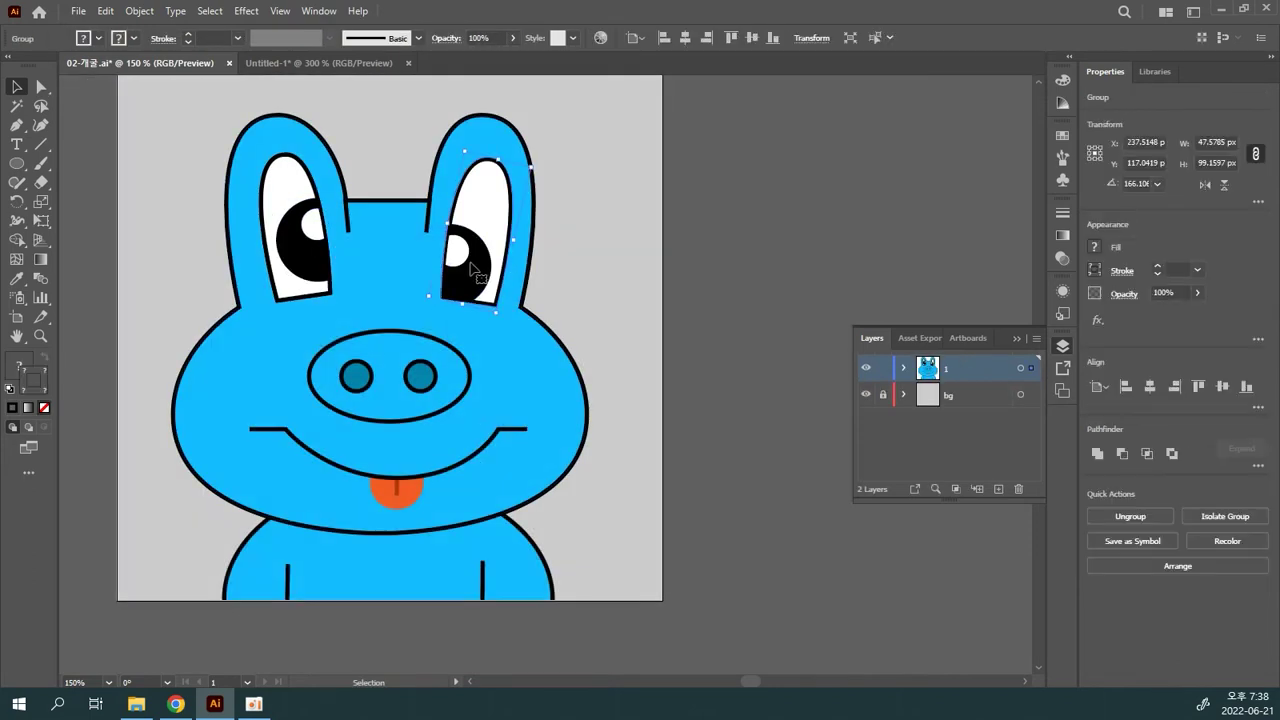
- Move the pupil inside the right-hand eye's clipping mask slightly up and inward, toward the middle of the face
double_click(480, 265)
mouse_move(476, 265)
left_mouse_down()
mouse_move(473, 245)
mouse_move(472, 268)
mouse_move(469, 255)
left_mouse_up()
double_click(473, 265)
double_click(551, 243)
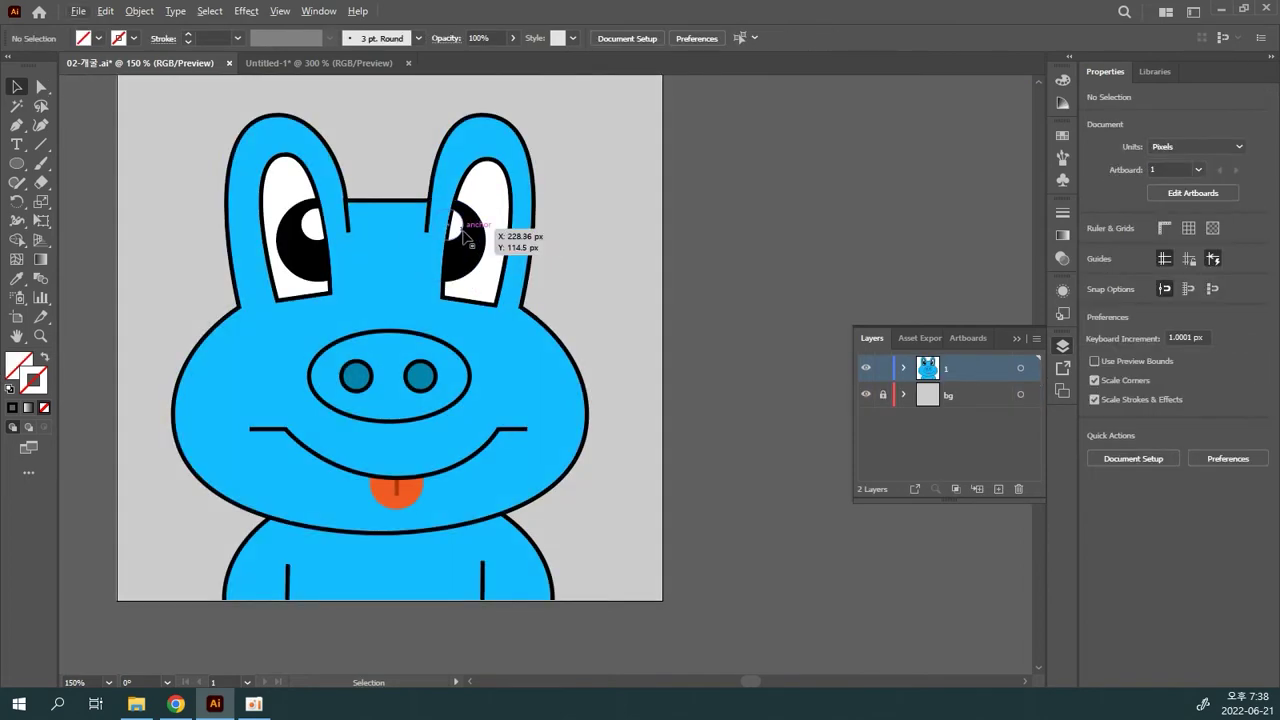
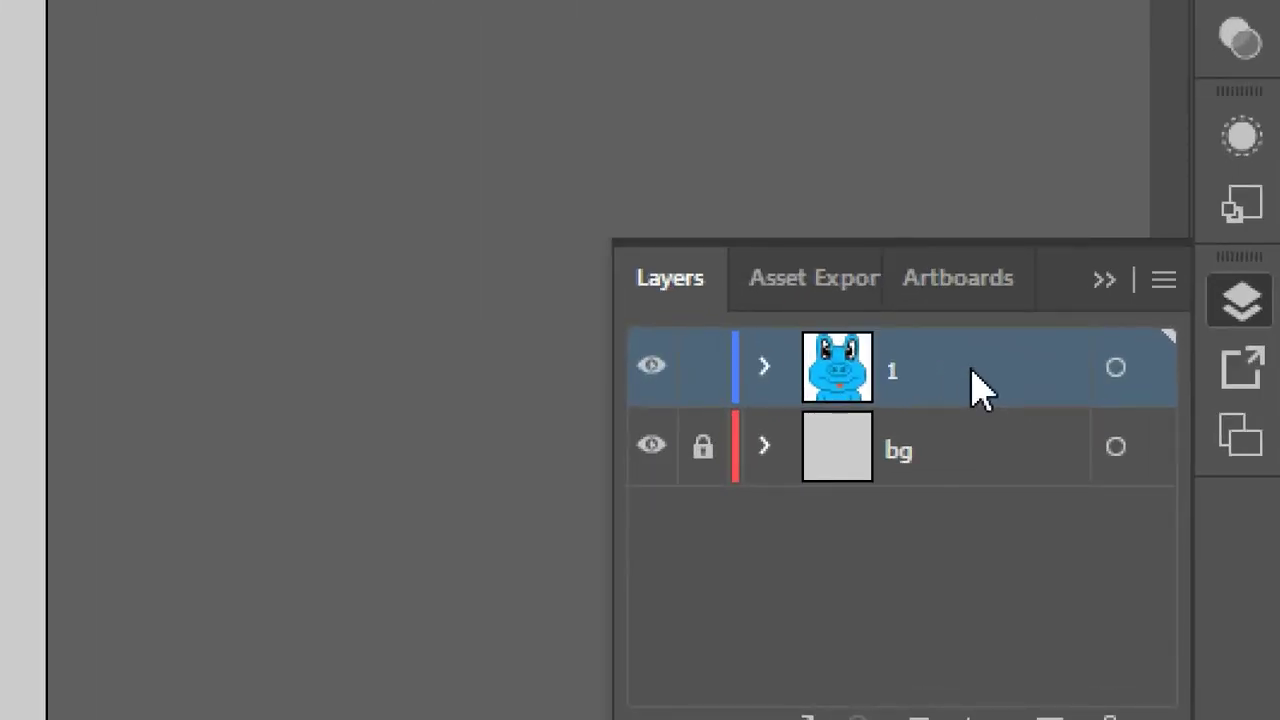
- Duplicate layer 1 and lock the original layer
key("F7")
key("F7")
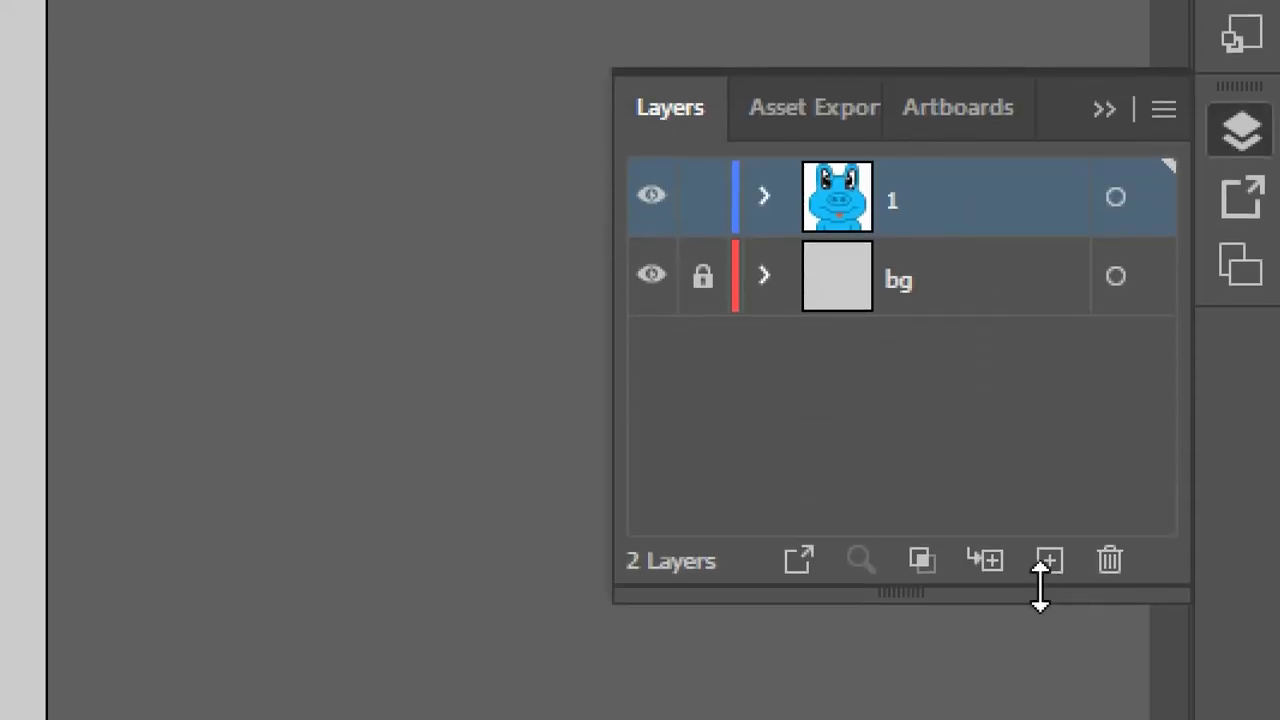
left_click_drag(951, 214, 1052, 562)
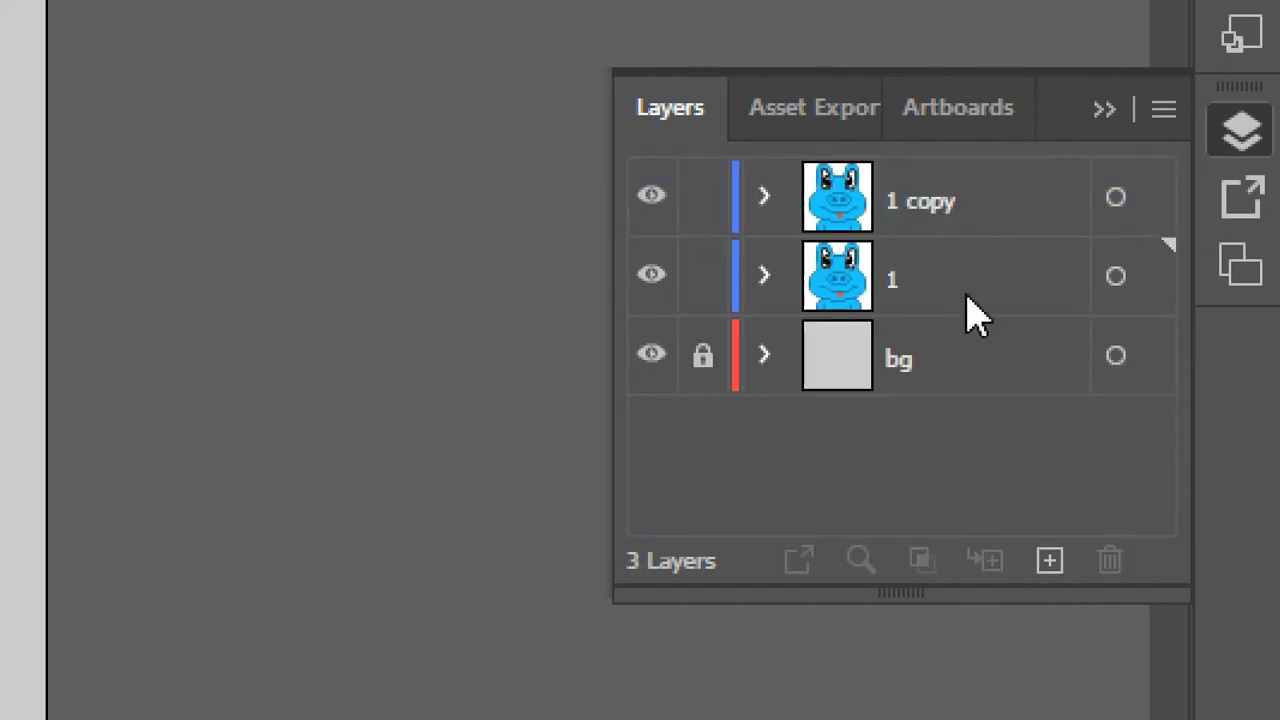
left_click(703, 280)
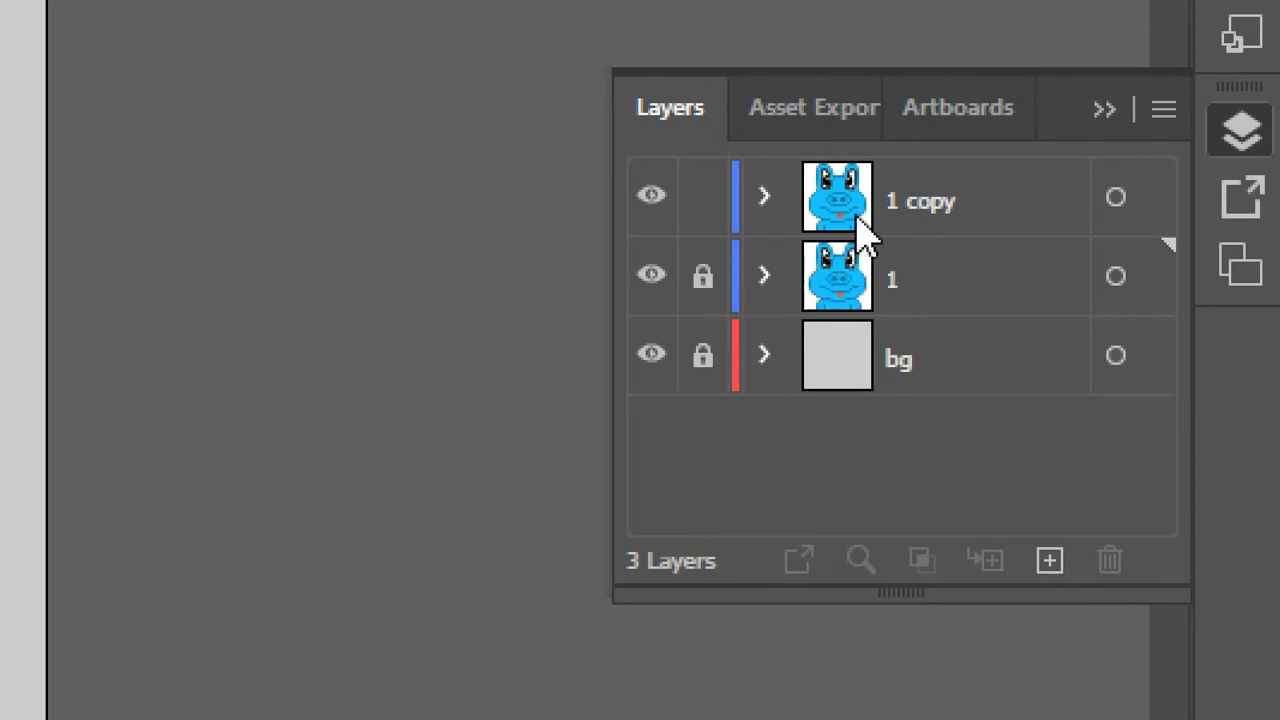
- Rename the duplicated character layer as 2
double_click(893, 212)
key("Return")
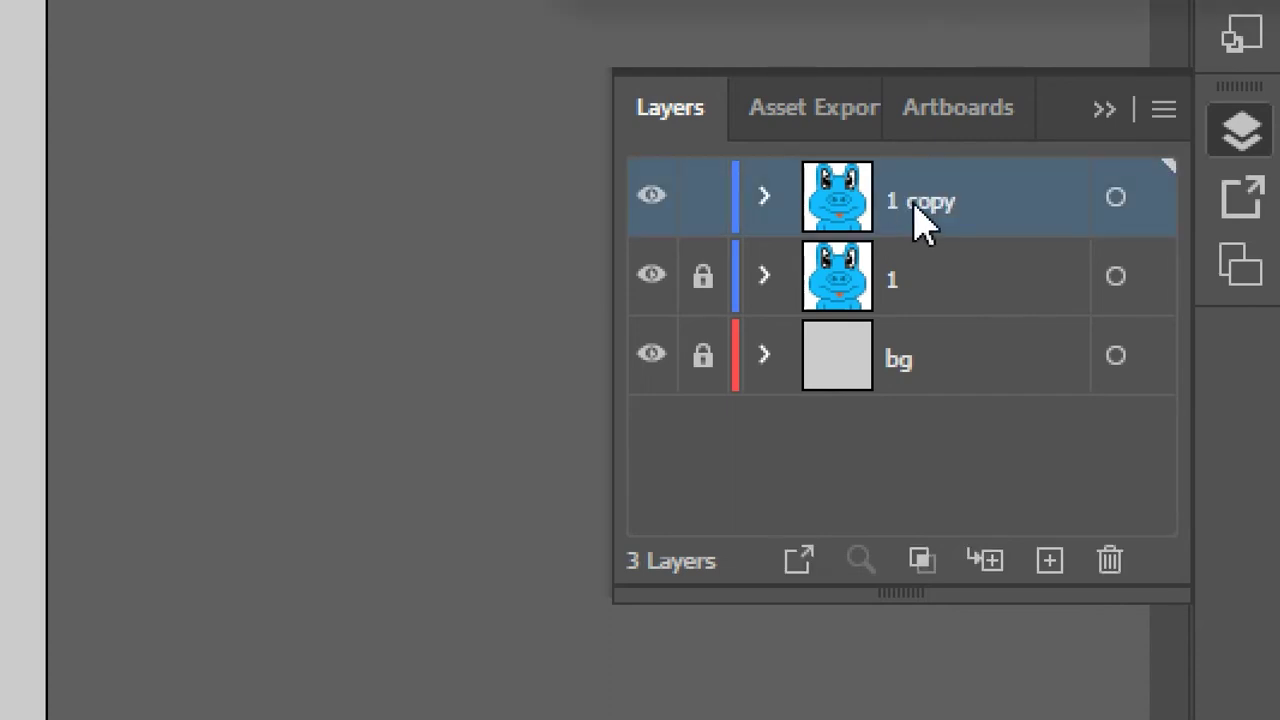
double_click(925, 215)
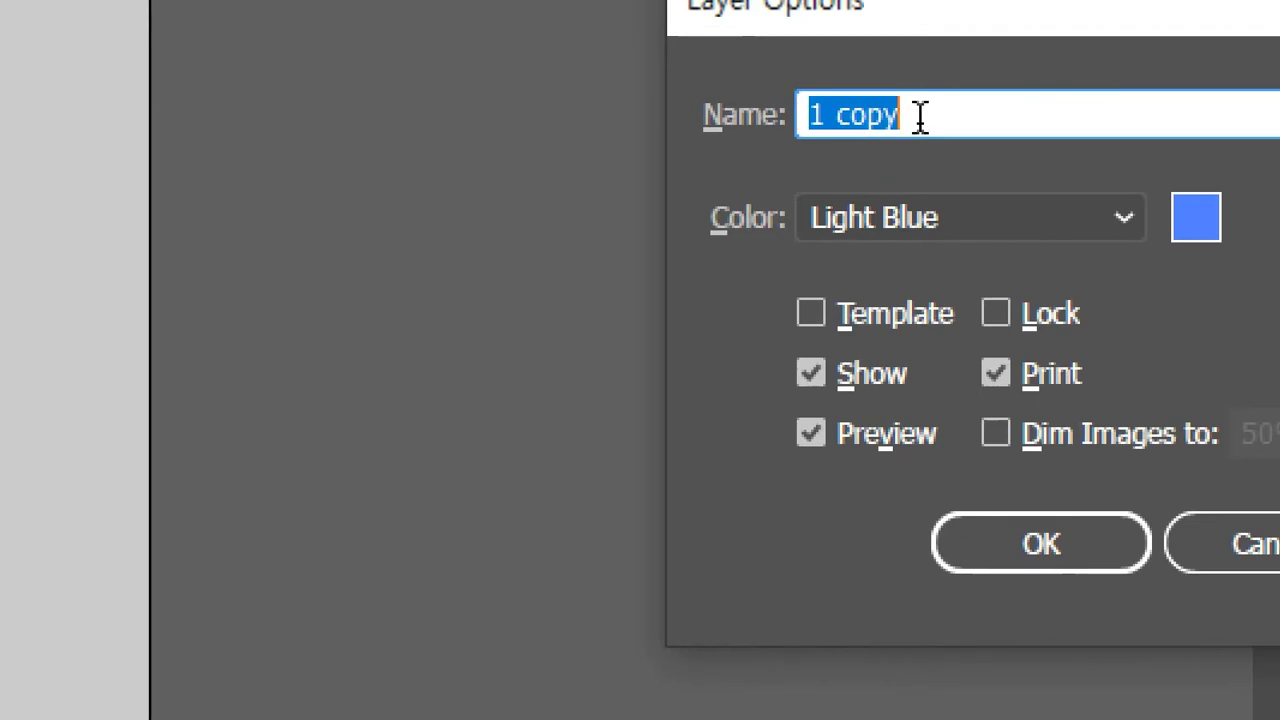
type("2")
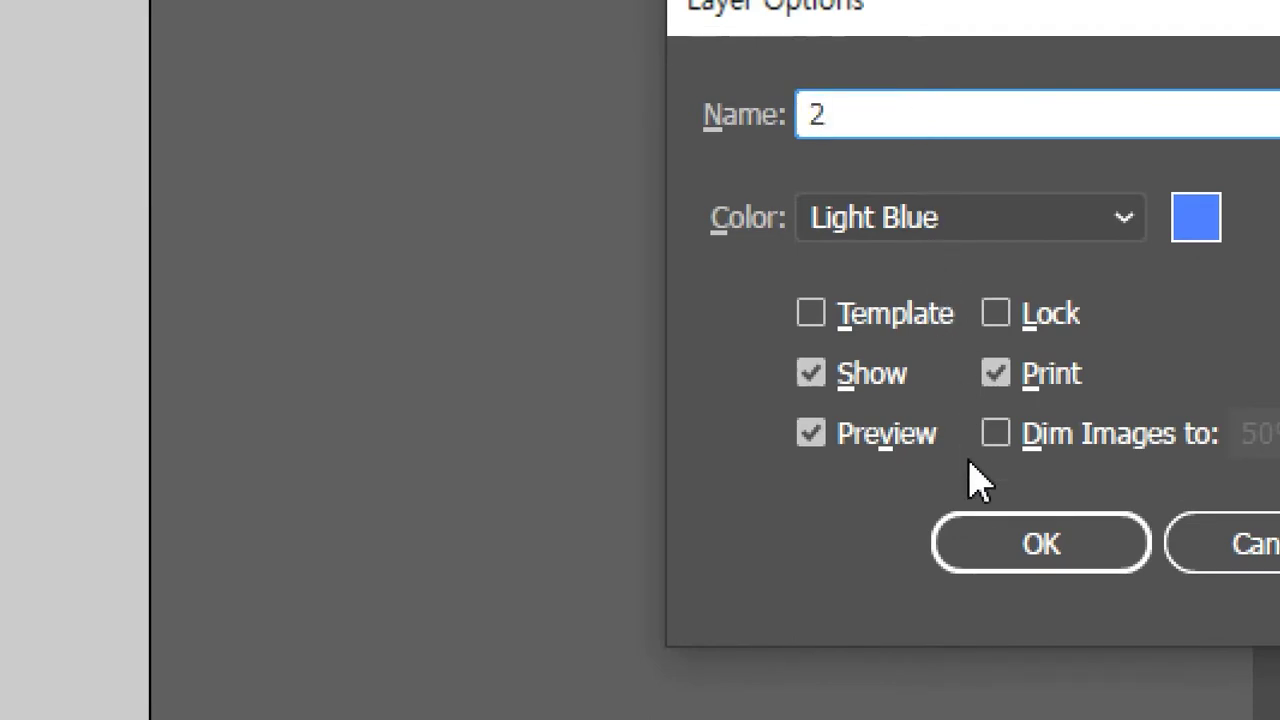
left_click(998, 545)
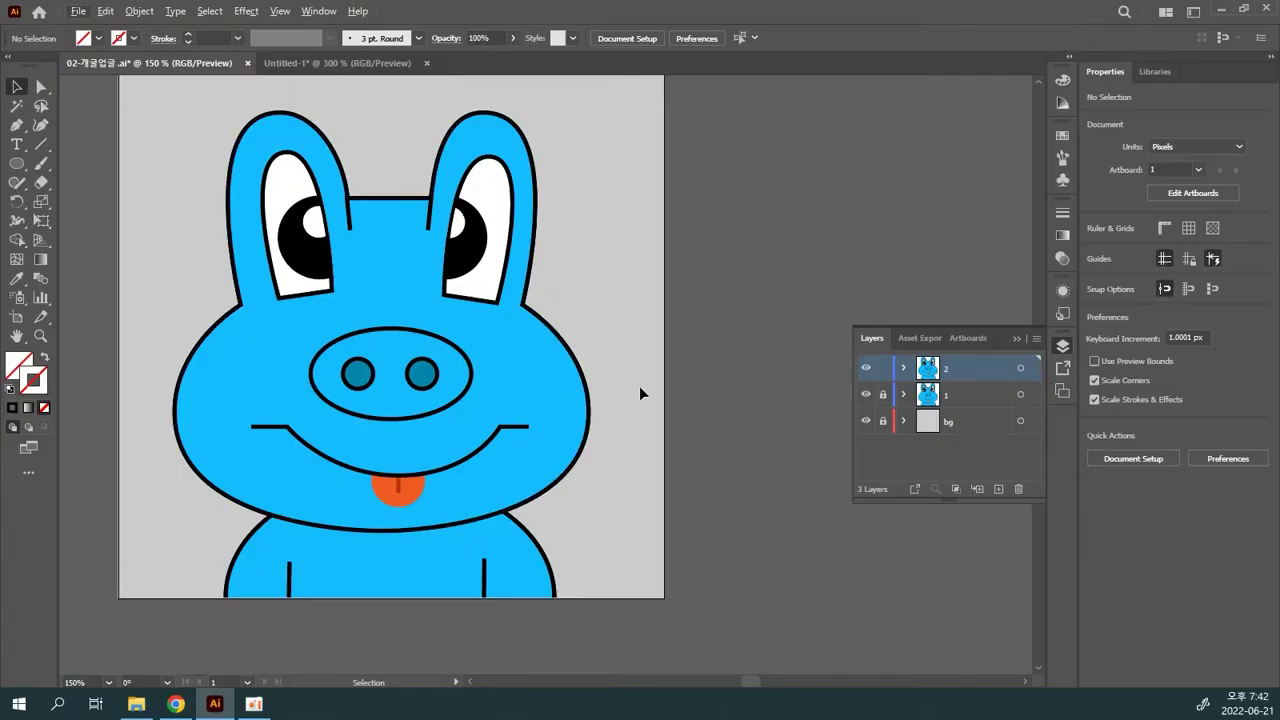
- Move the snout group on layer 2 straight up by about 13 px
key("a")
key("ctrl+equal")
scroll(629, 403, "left", 4)
left_click_drag(512, 366, 544, 402)
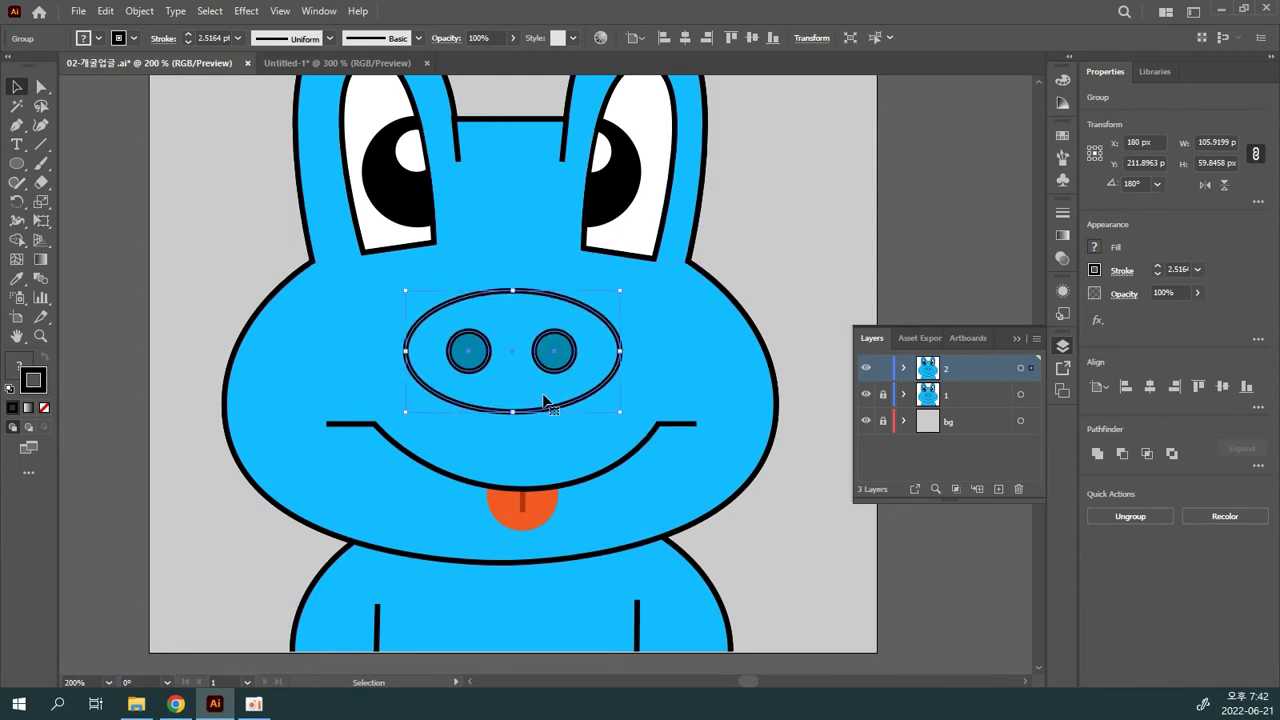
key("shift+Up")
key("Up")
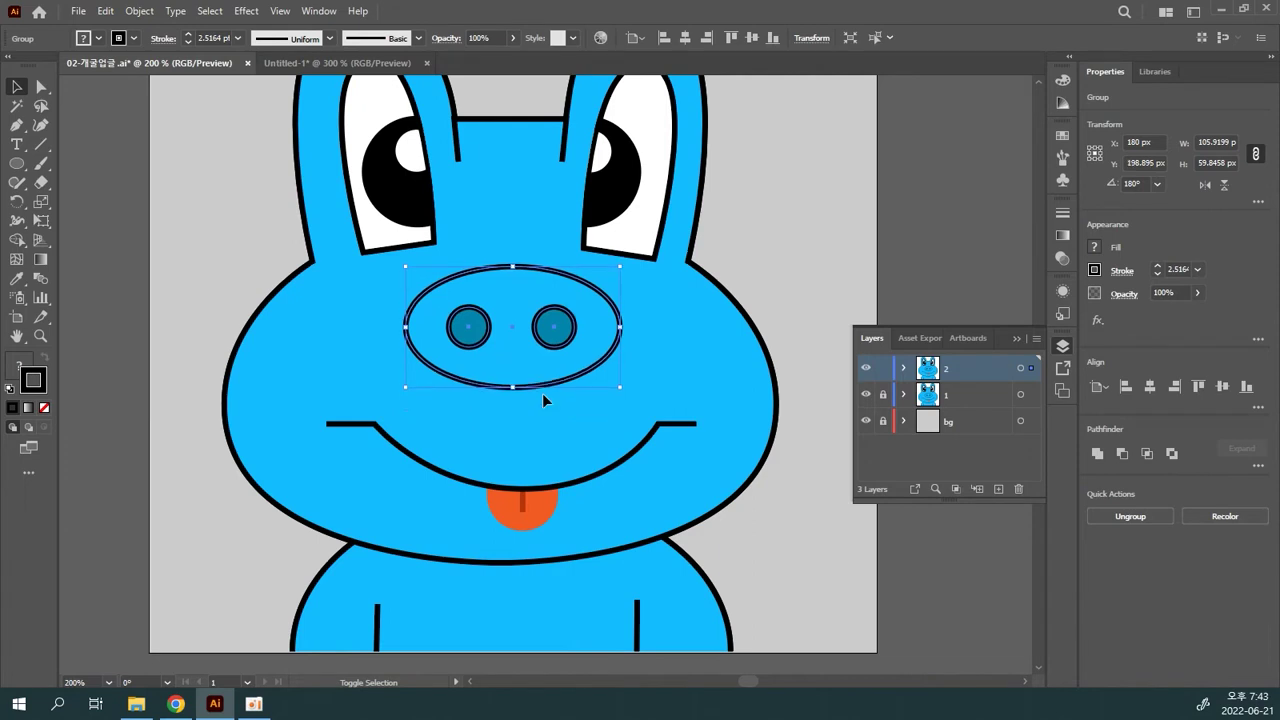
- Try the snout another 10 px higher, compare both positions, and undo that extra move
key("shift+Up")
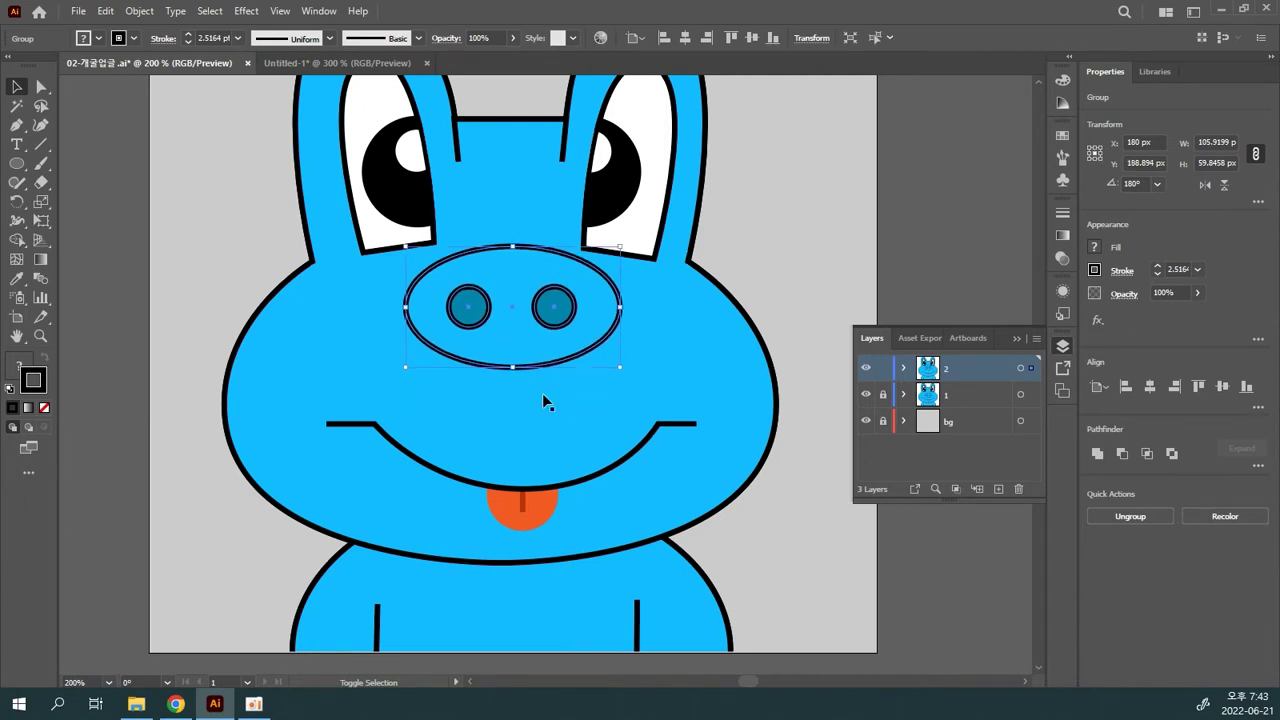
key("ctrl+z")
key("ctrl+shift+z")
key("ctrl+z")
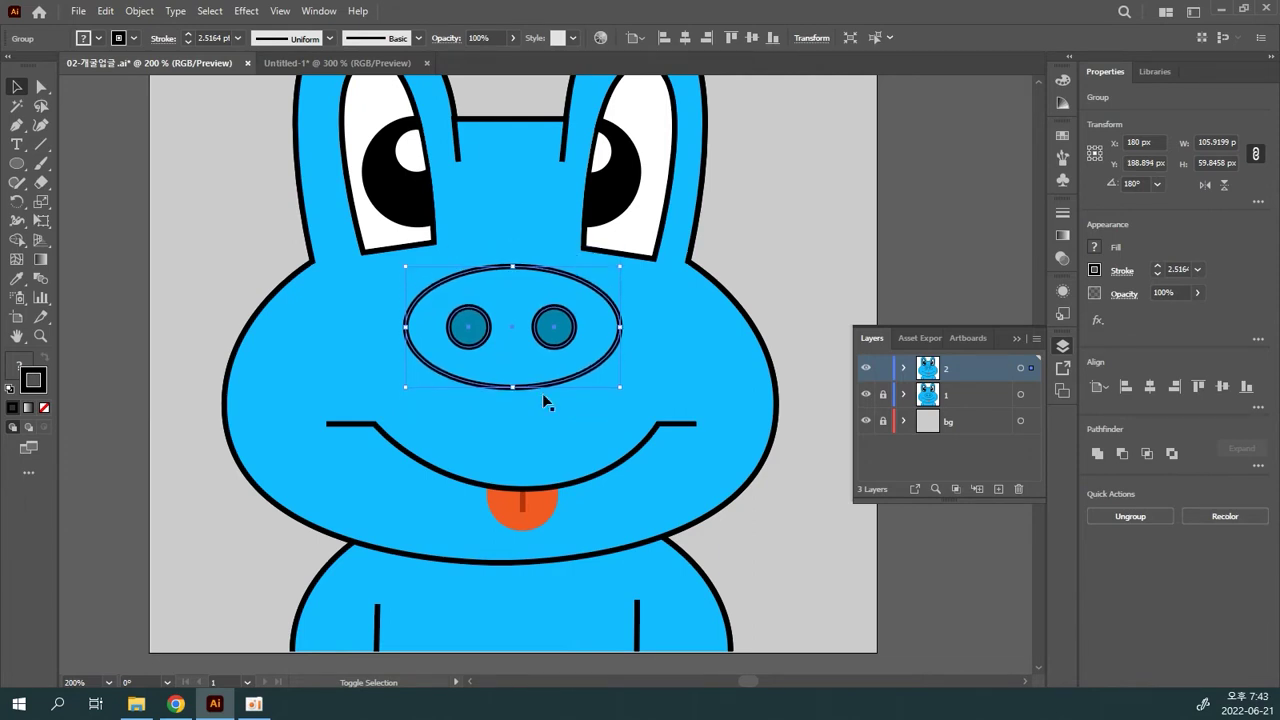
key("ctrl+shift+z")
key("ctrl+z")
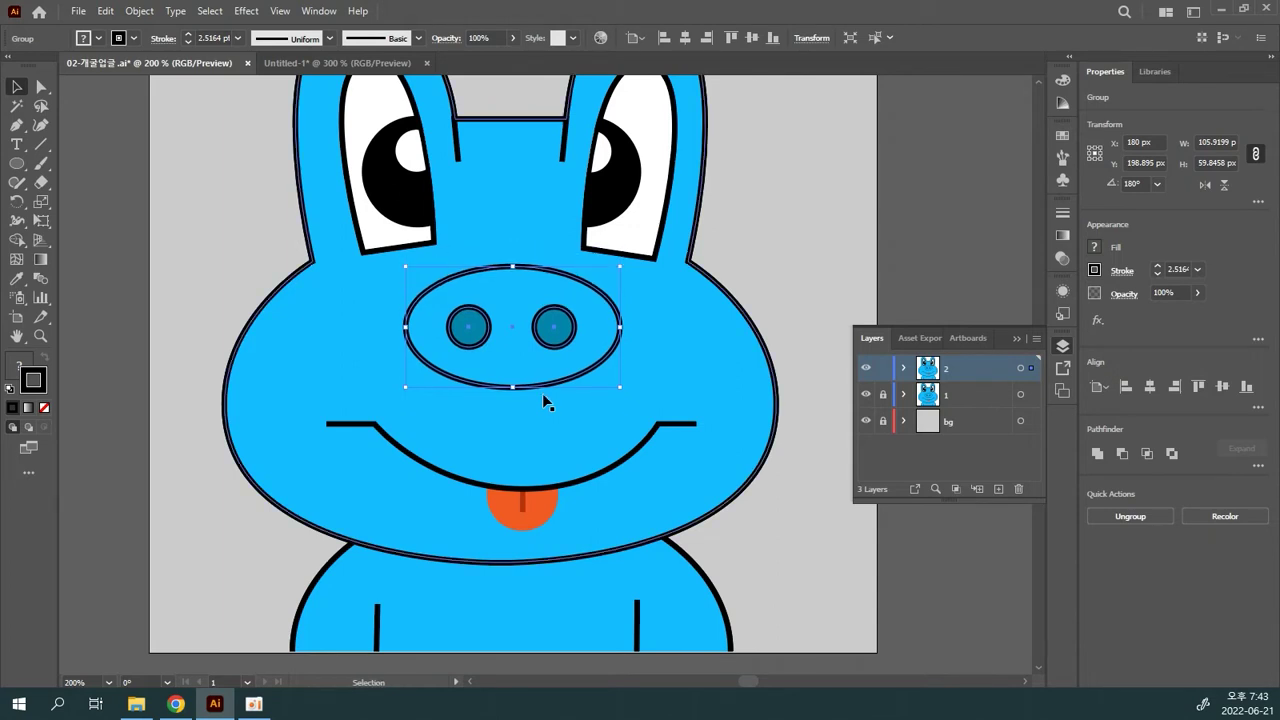
left_click(819, 263)
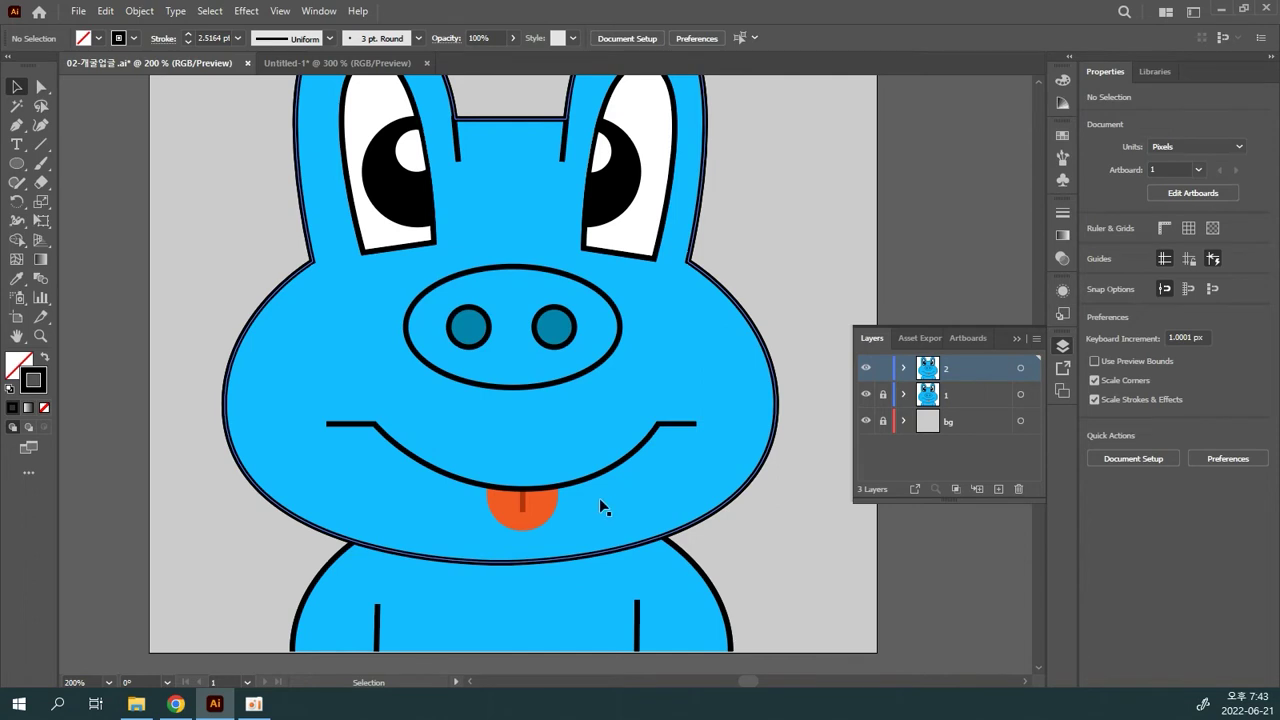
- Toggle the visibility of layer 2 repeatedly to compare its character with the one on layer 1
left_click(530, 514)
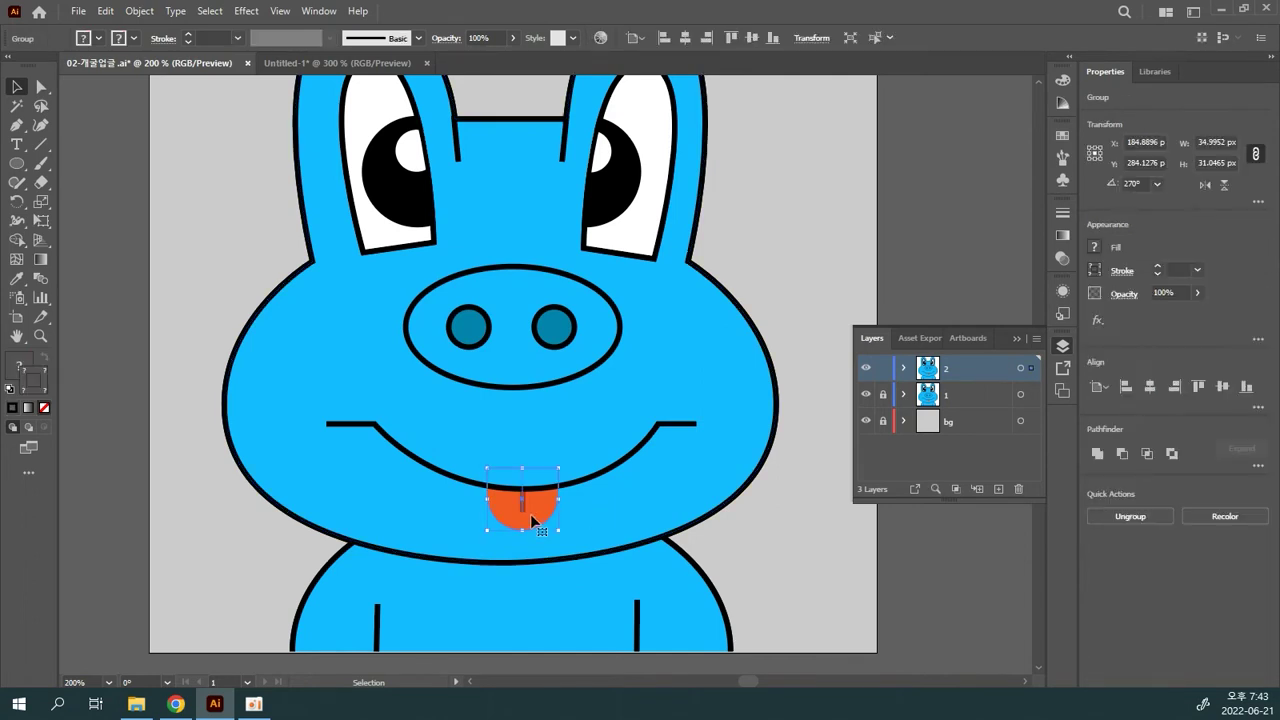
left_click(862, 376)
left_click(865, 370)
left_click(865, 370)
left_click(865, 370)
left_click(865, 370)
left_click(865, 370)
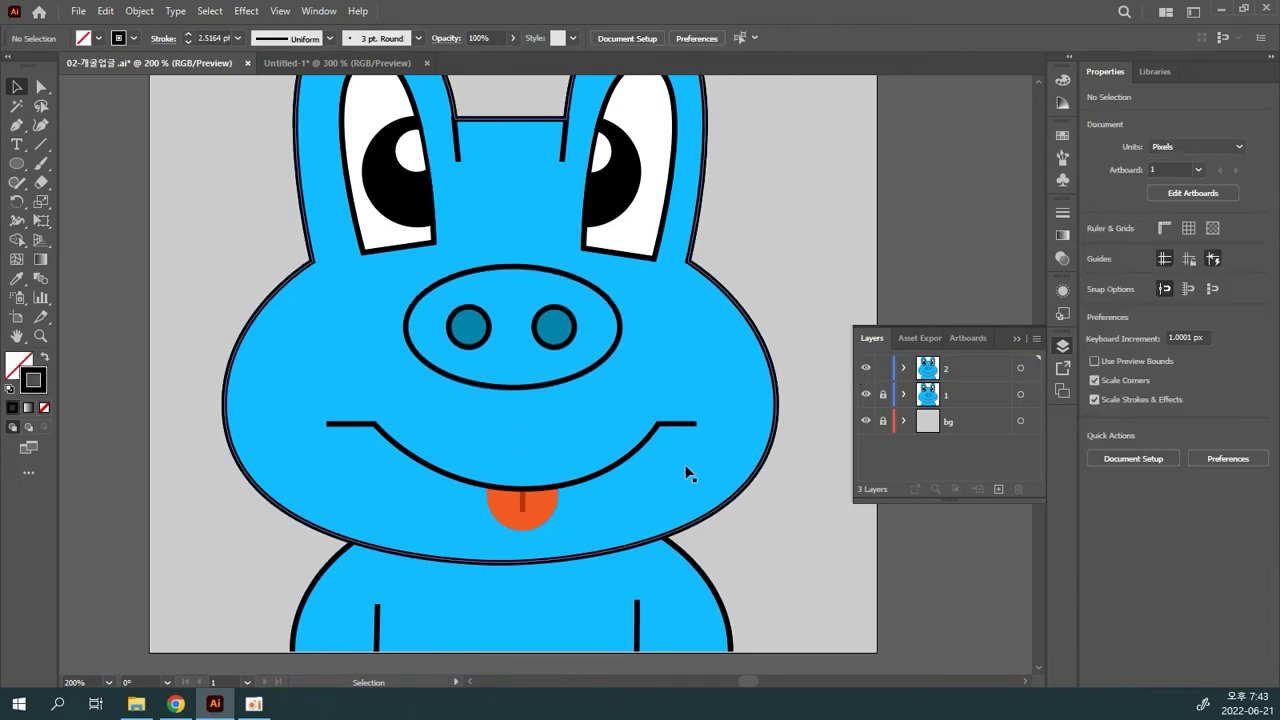
- Move the tongue out of the face to the artboard's right edge, and raise the mouth line toward the snout
left_click(531, 503)
left_click_drag(535, 510, 891, 580)
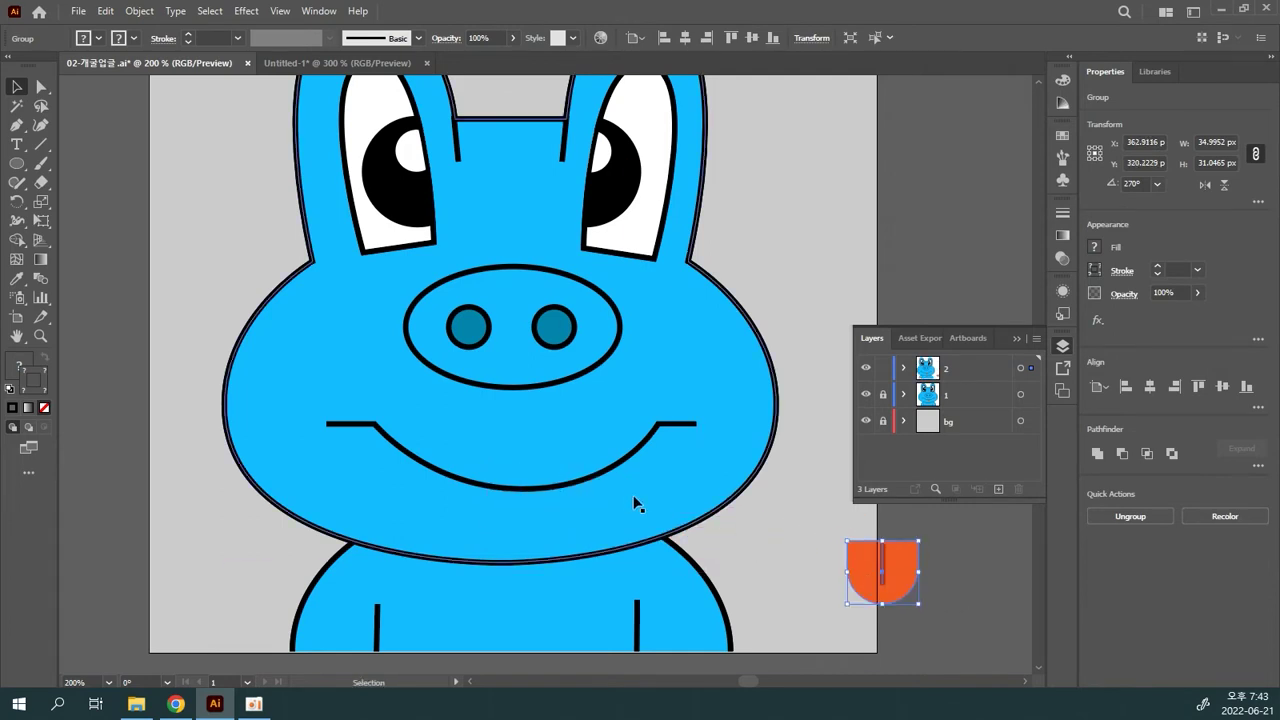
left_click(583, 479)
left_click(266, 428)
left_click(169, 394)
left_click(237, 390)
key("a")
key("v")
key("ctrl+shift+a")
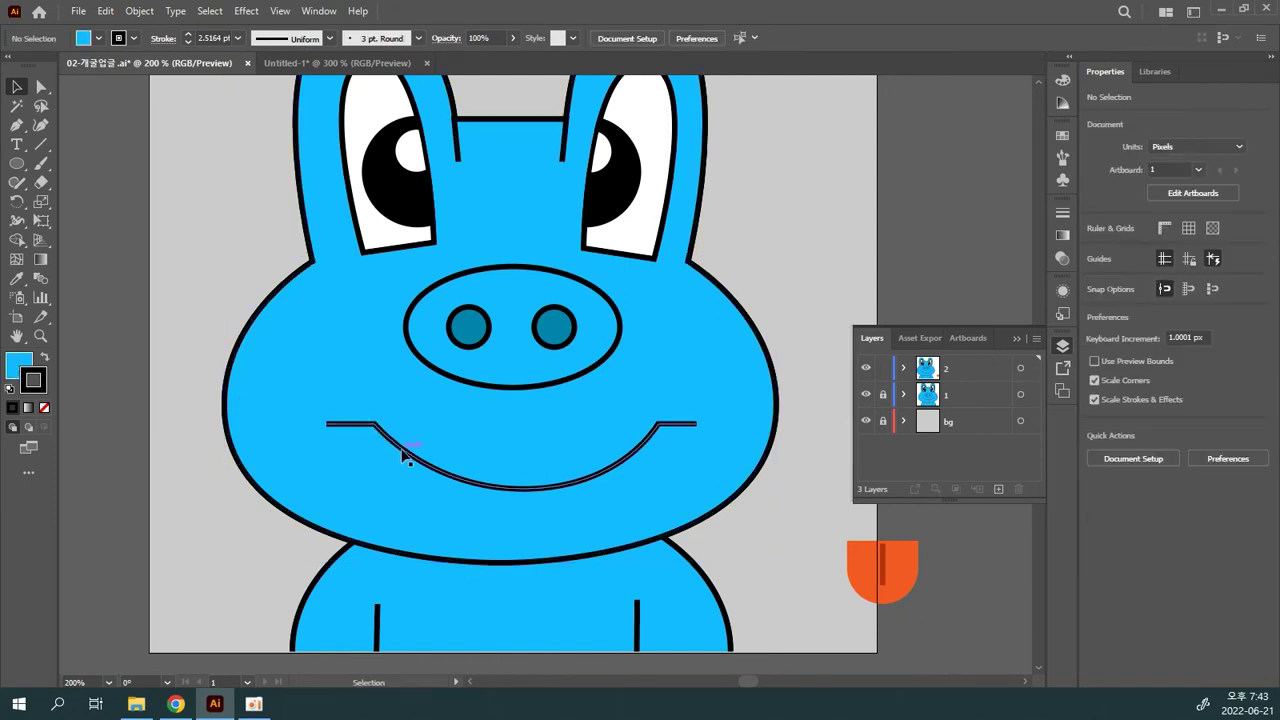
left_click_drag(403, 455, 412, 424)
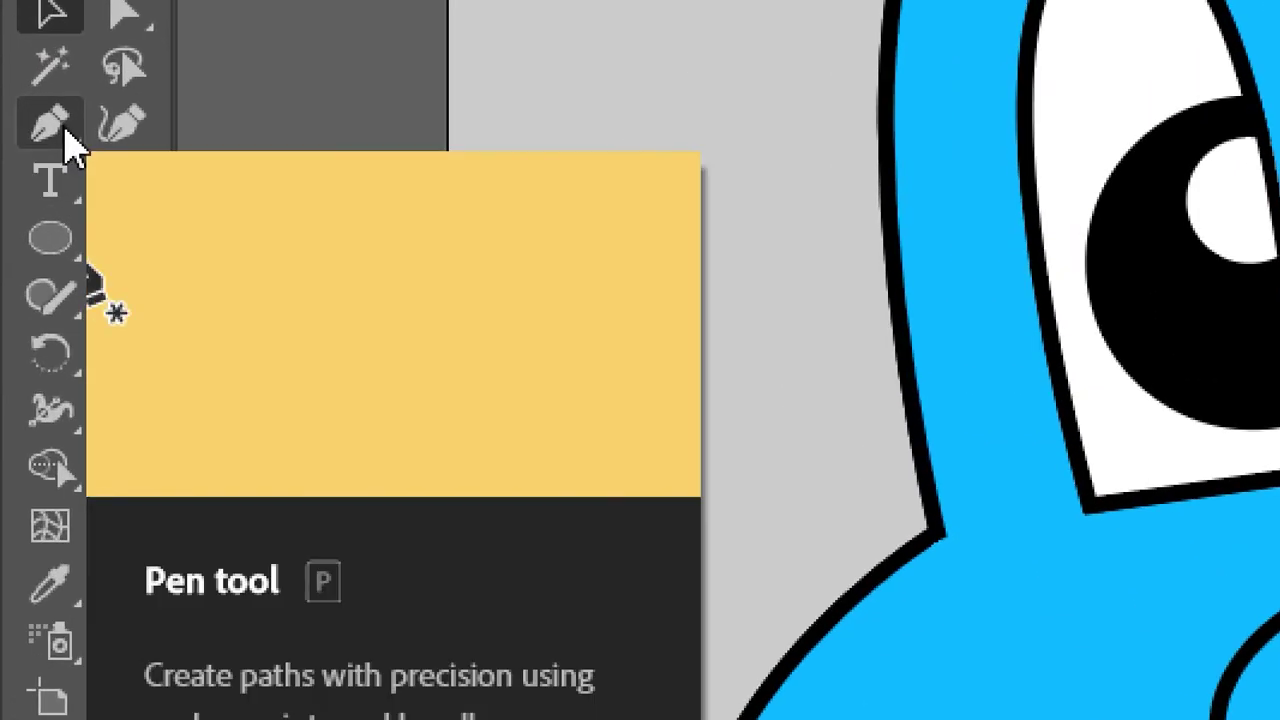
- Extend the mouth line with the Pen tool into a closed smiling shape about 183 by 66 px with a curved lower edge
left_click(66, 128)
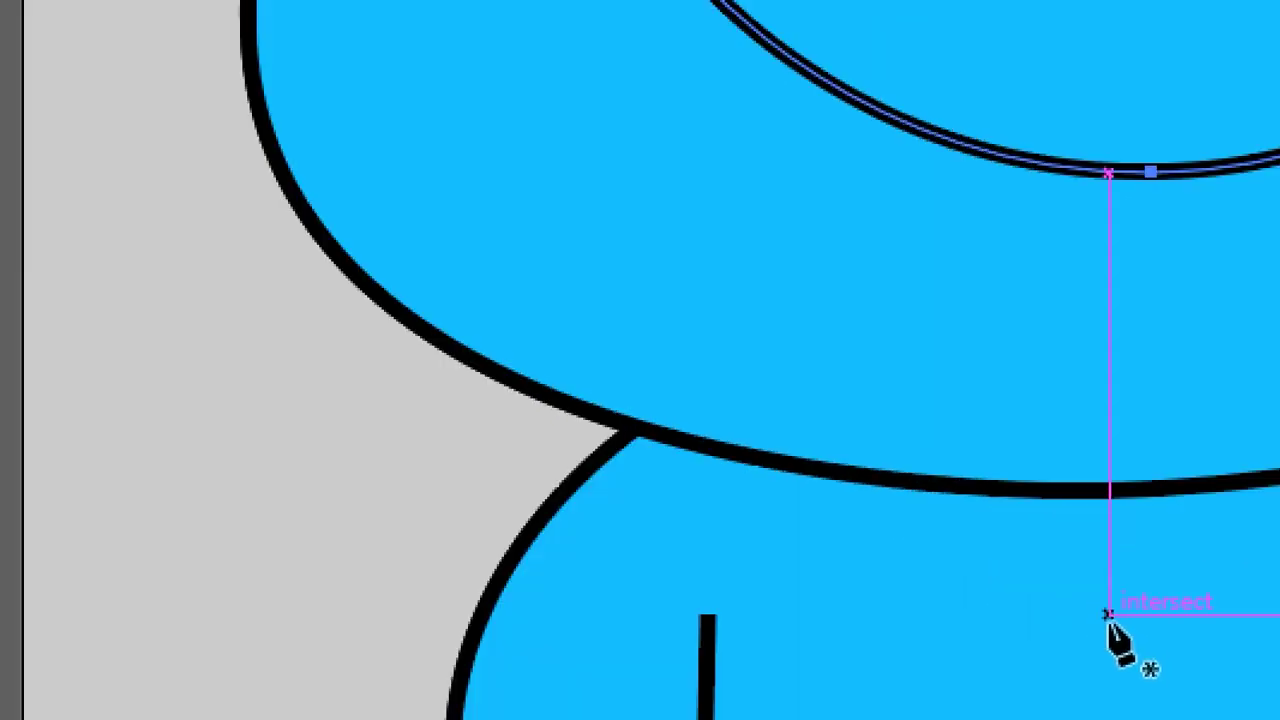
scroll(757, 155, "up", 3)
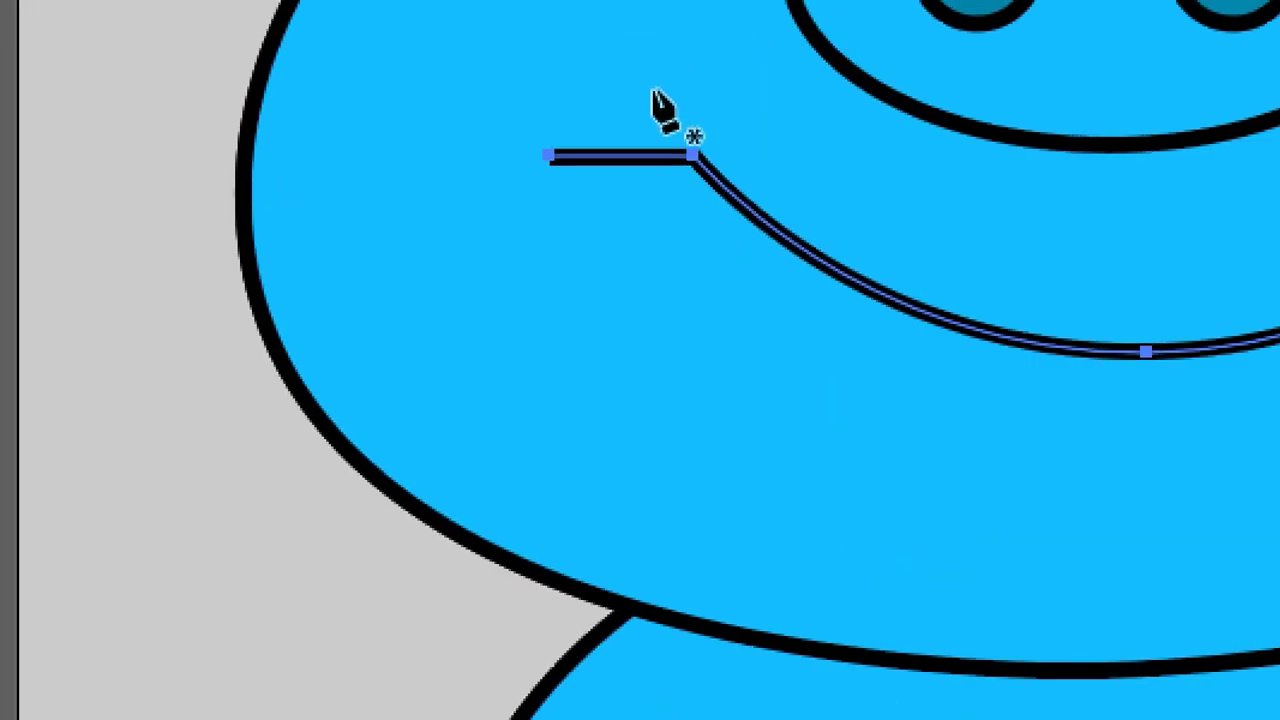
left_click(549, 156)
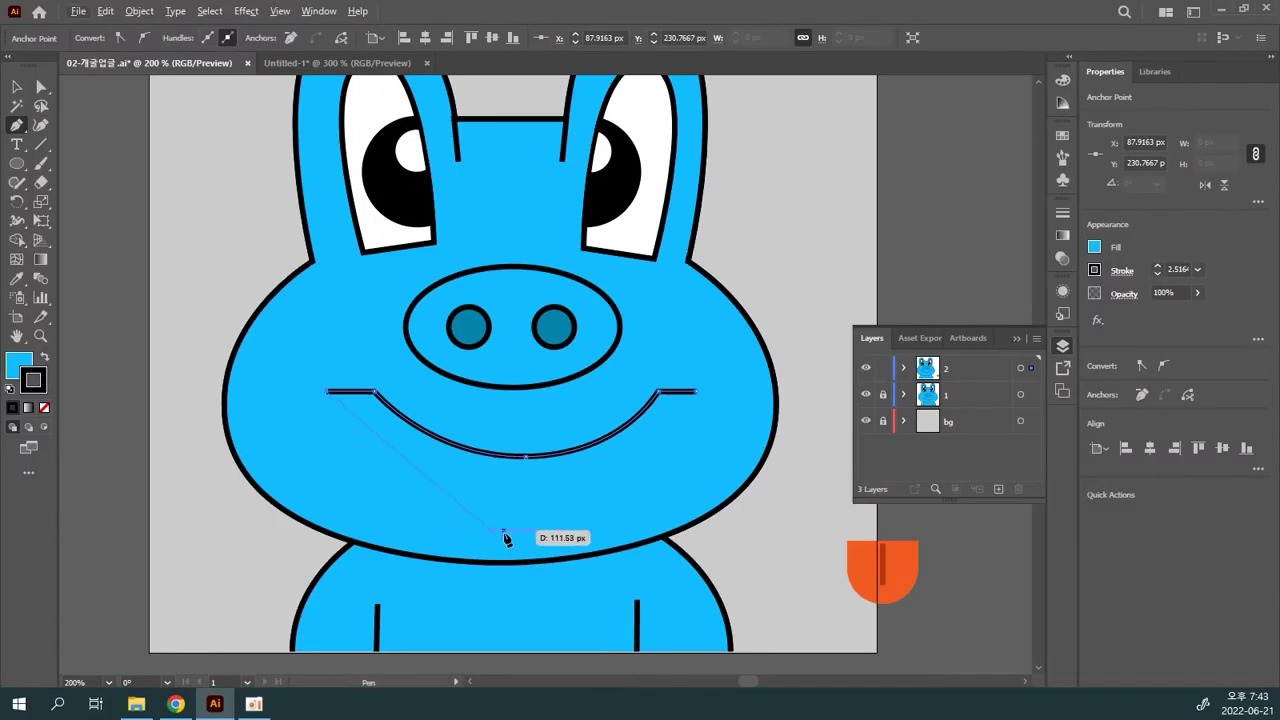
left_click_drag(515, 523, 680, 526)
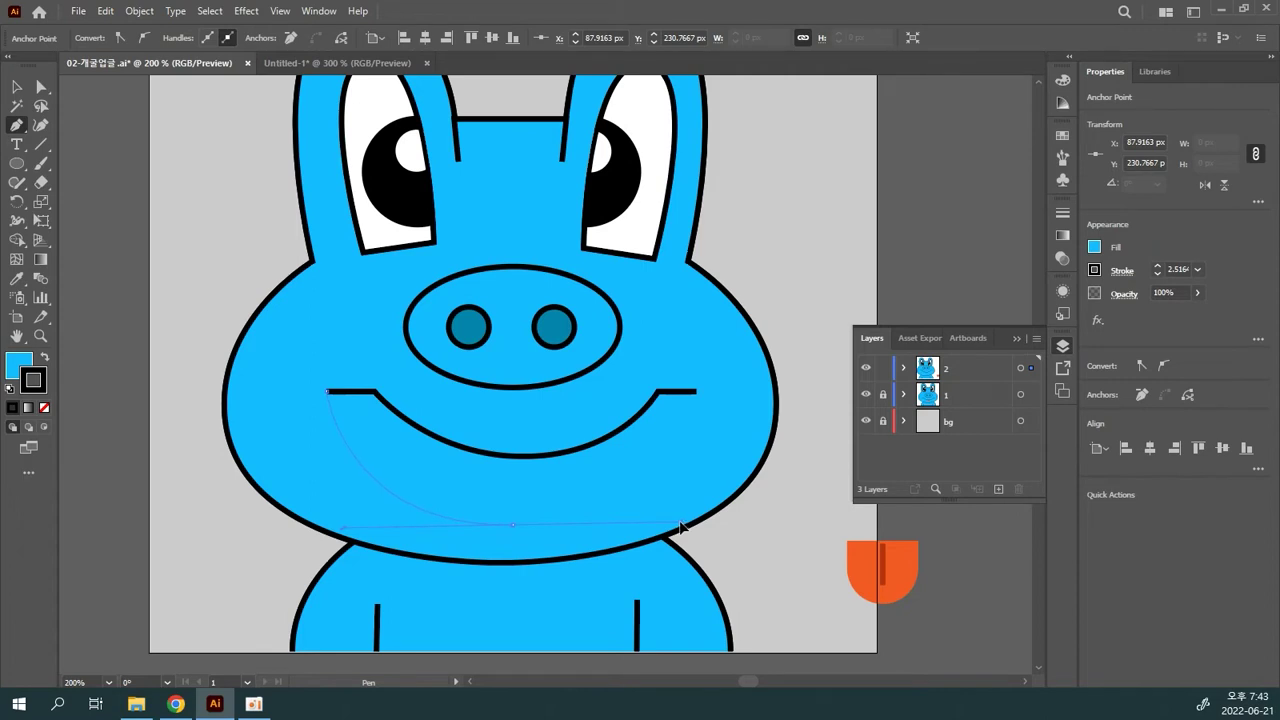
left_click_drag(680, 526, 680, 527)
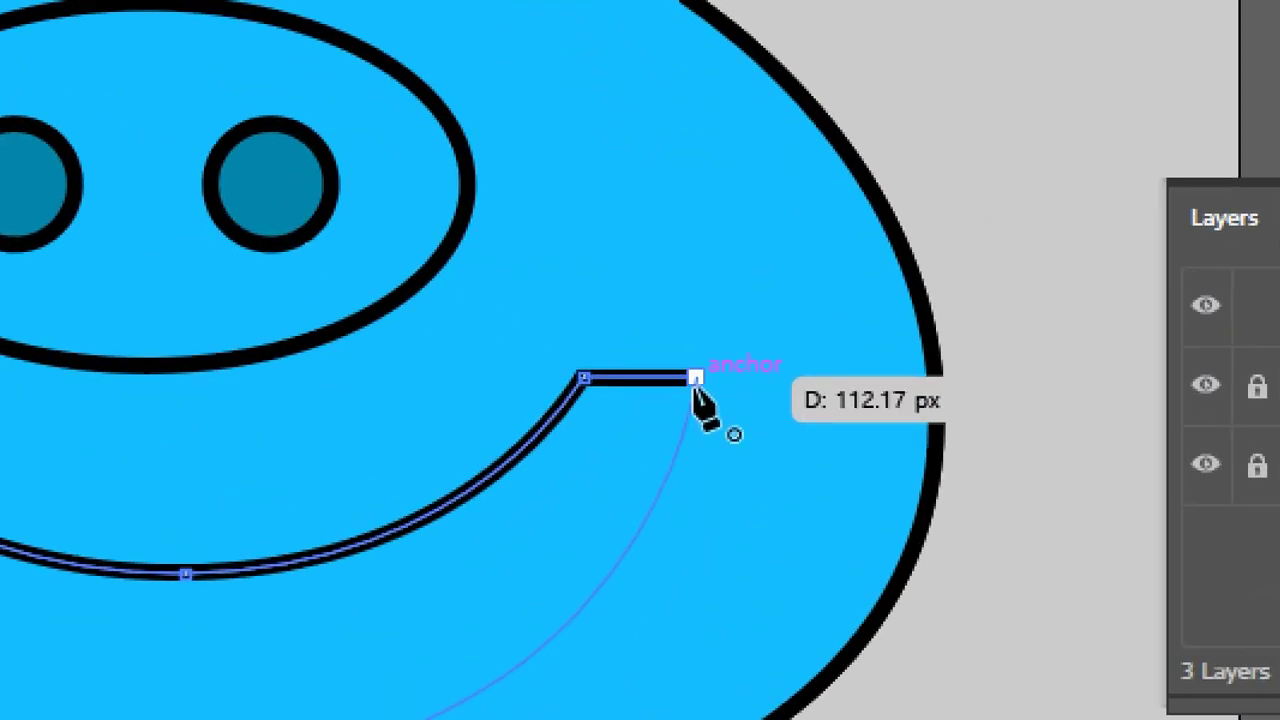
left_click(695, 380)
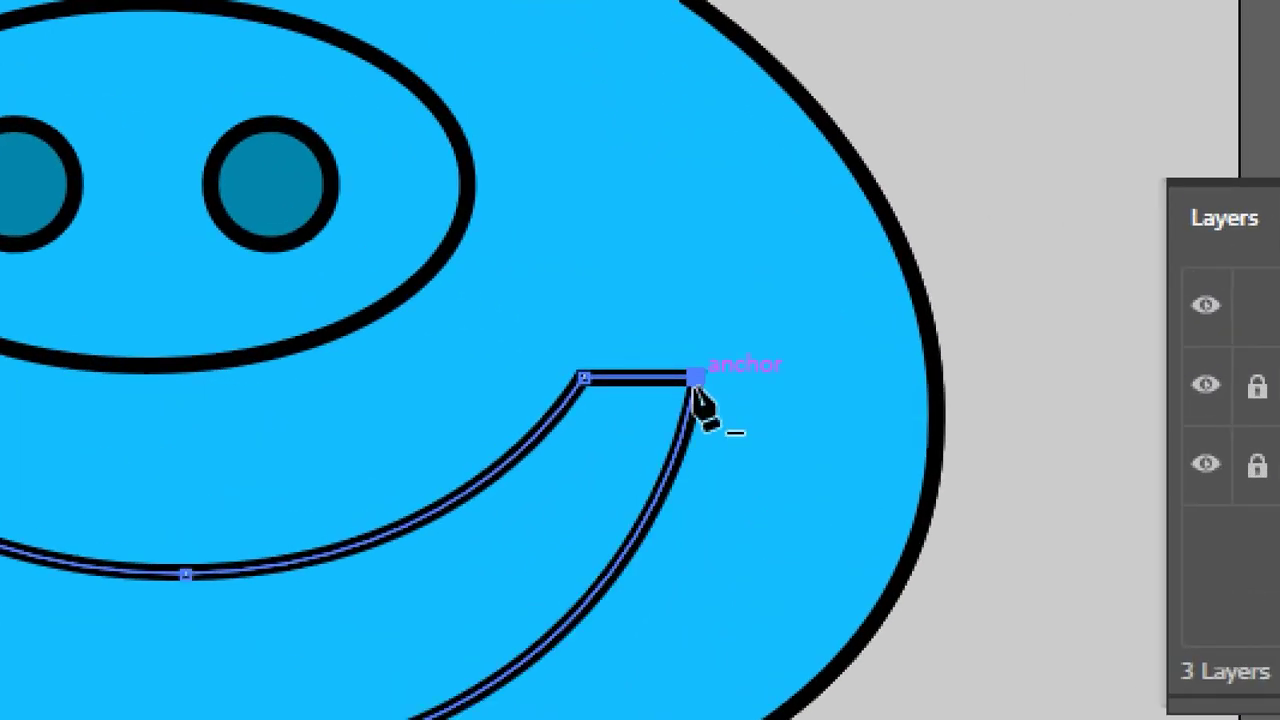
left_click(16, 87)
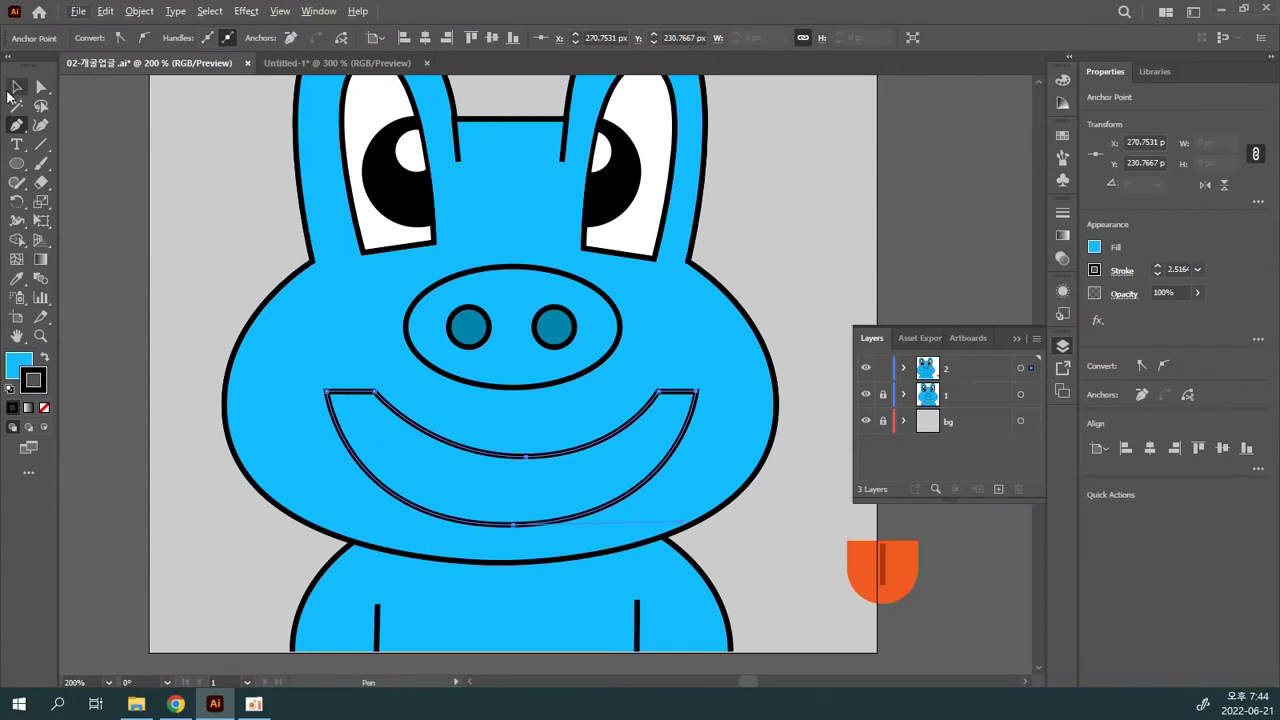
left_click(240, 312)
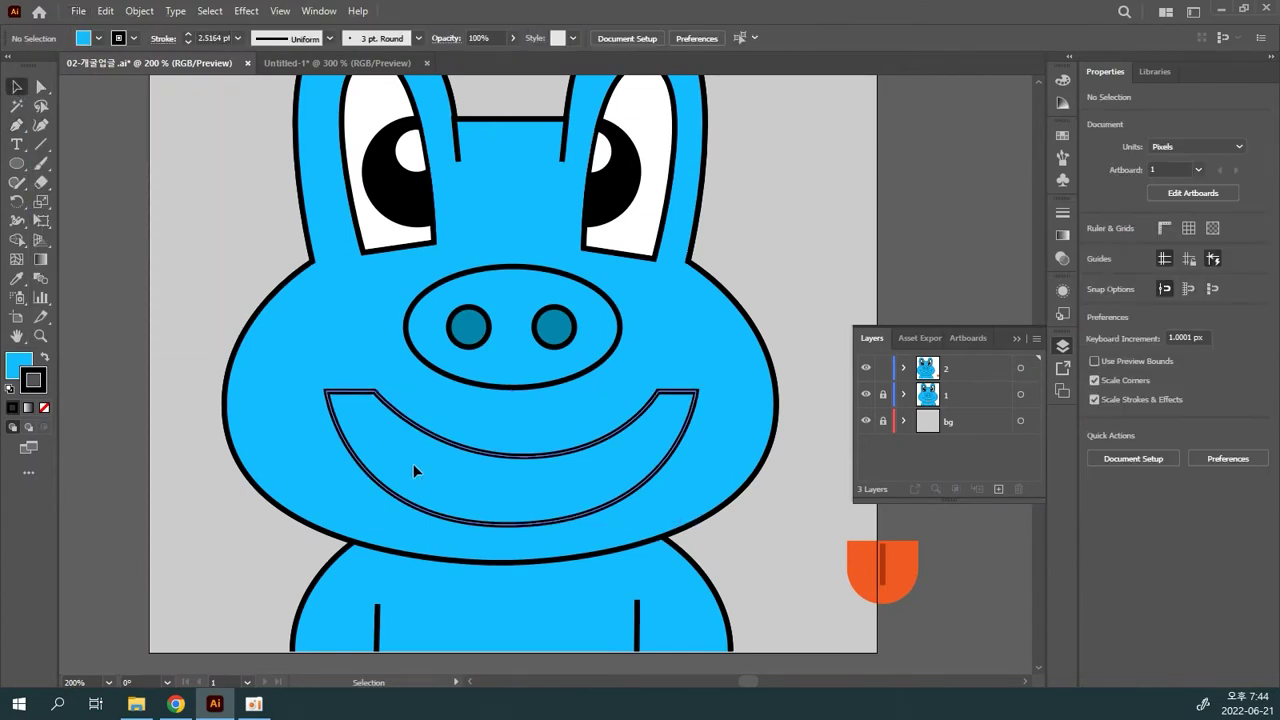
left_click(414, 471)
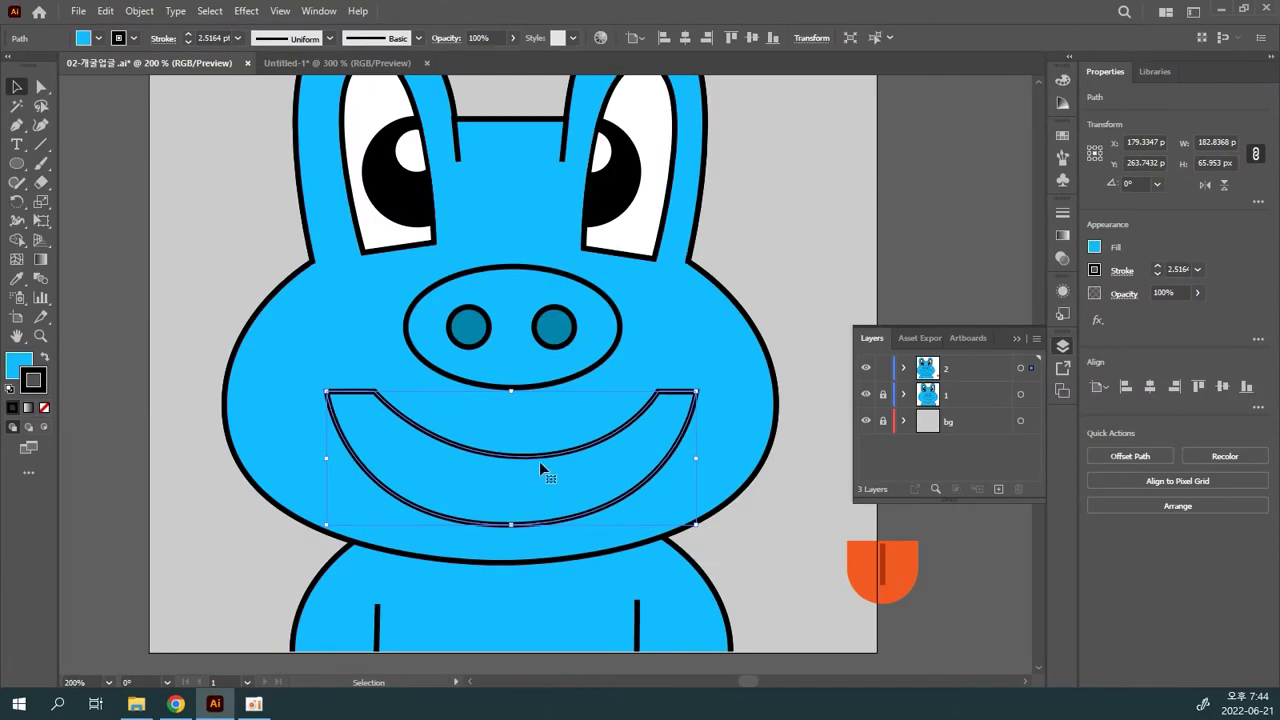
- Raise the closed smiling mouth shape about 6 px toward the snout, and deselect it
left_click_drag(539, 461, 541, 448)
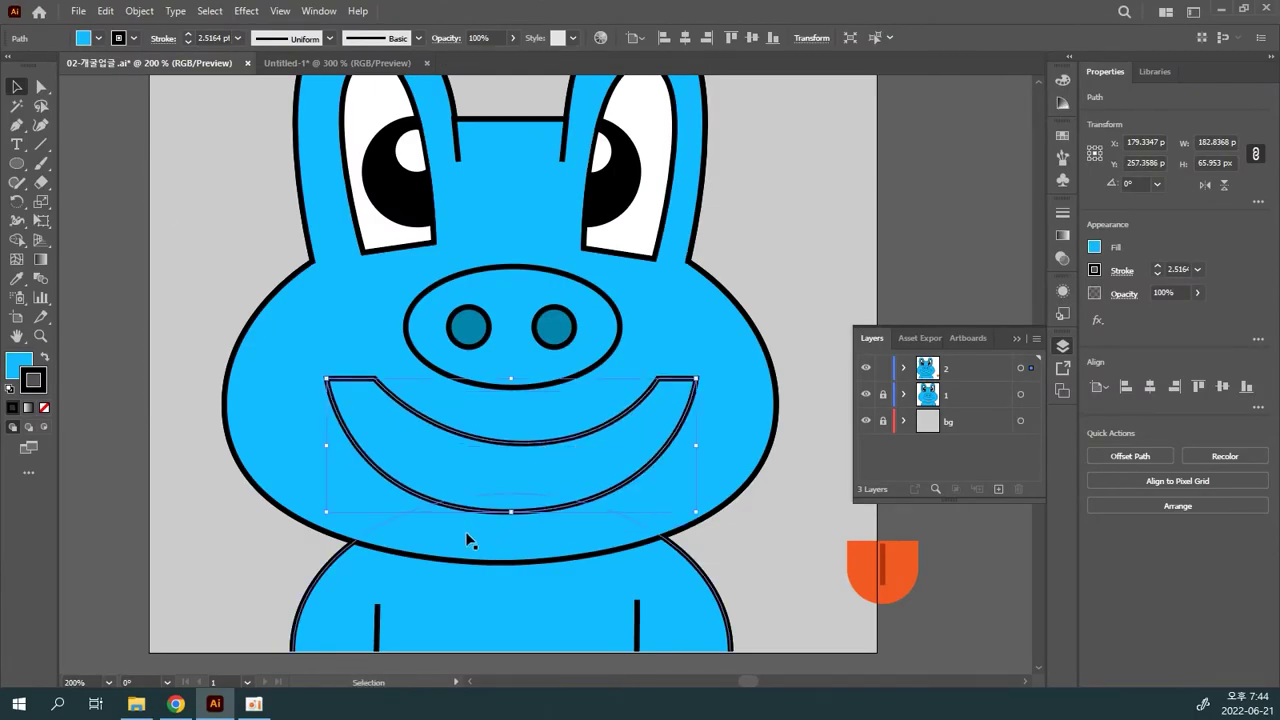
left_click(41, 87)
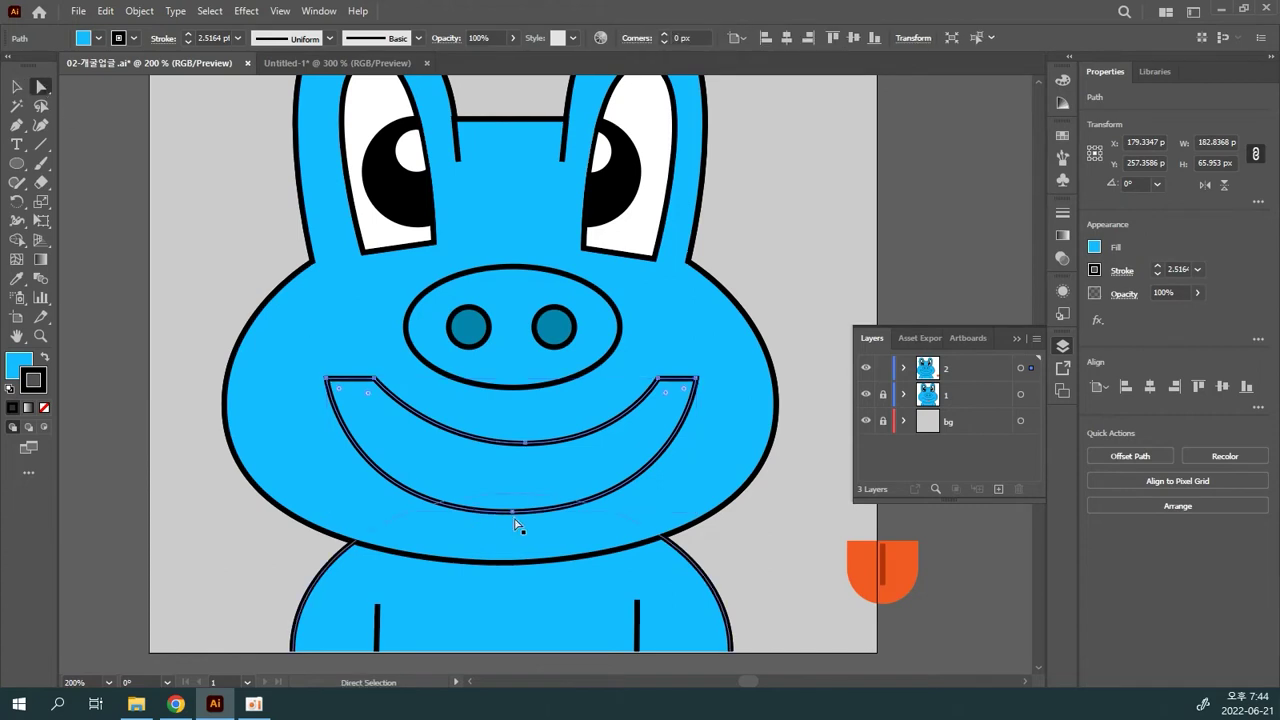
left_click_drag(486, 551, 449, 397)
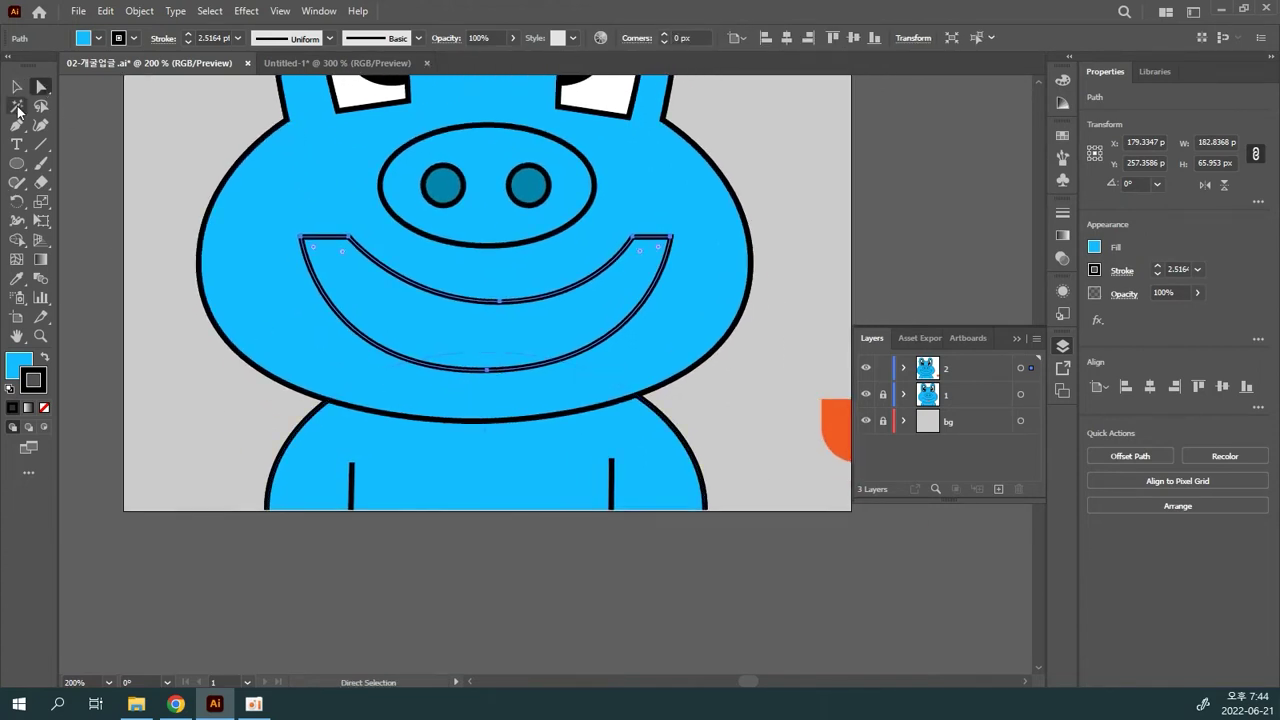
left_click(17, 88)
left_click(805, 618)
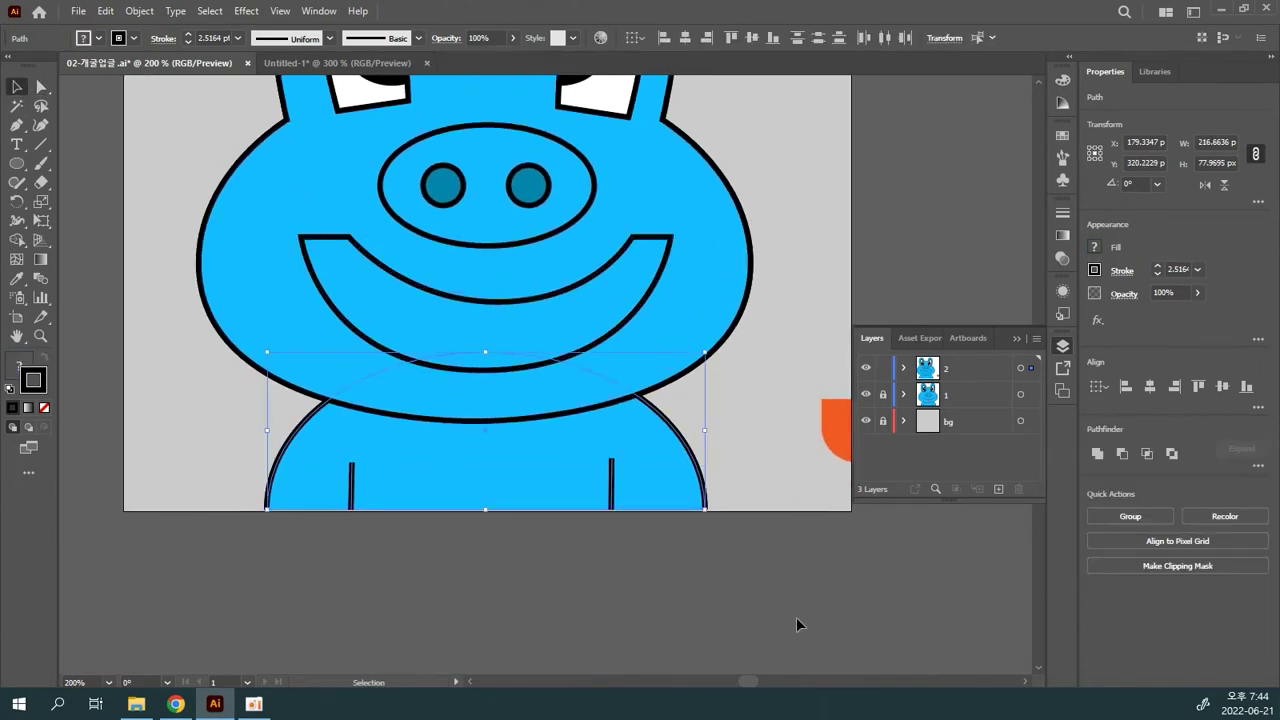
- Move the orange tongue slightly down and inward at the artboard's lower-right corner
key("space")
left_click_drag(656, 522, 683, 617)
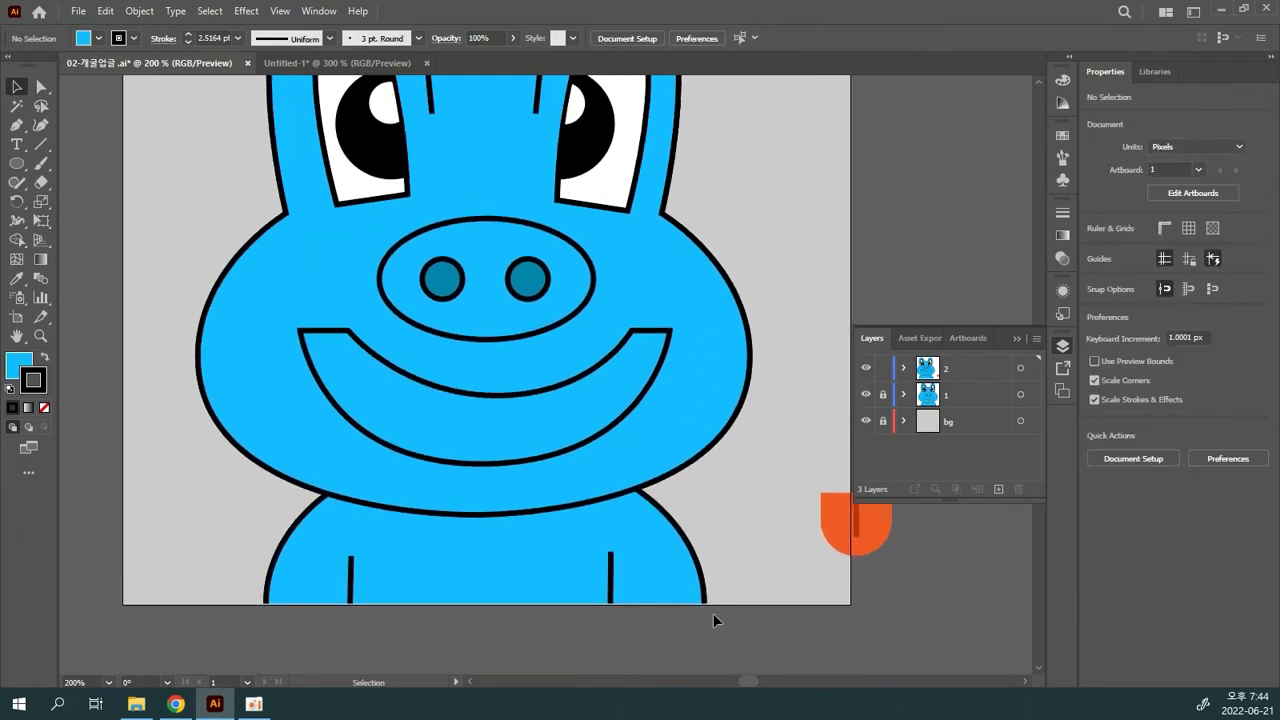
left_click_drag(860, 530, 850, 566)
left_click(721, 549)
key("ctrl+minus")
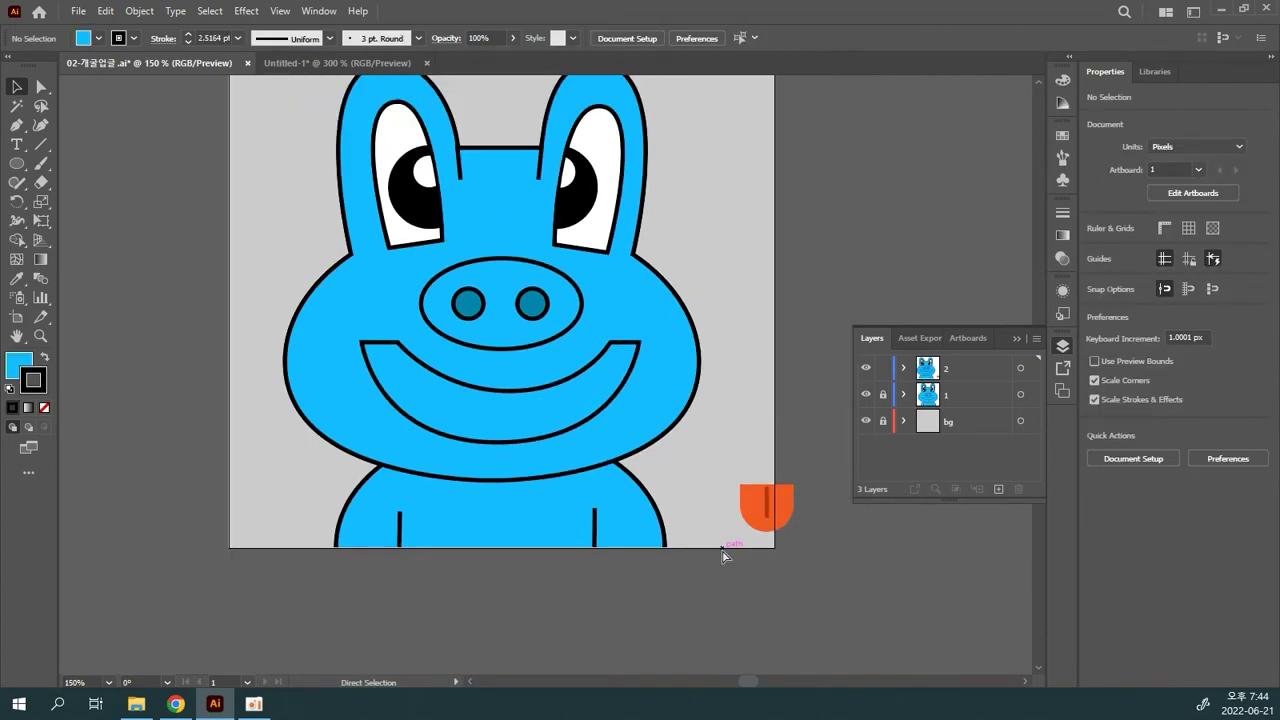
key("ctrl+plus")
key("ctrl+plus")
key("ctrl+plus")
left_click(16, 125)
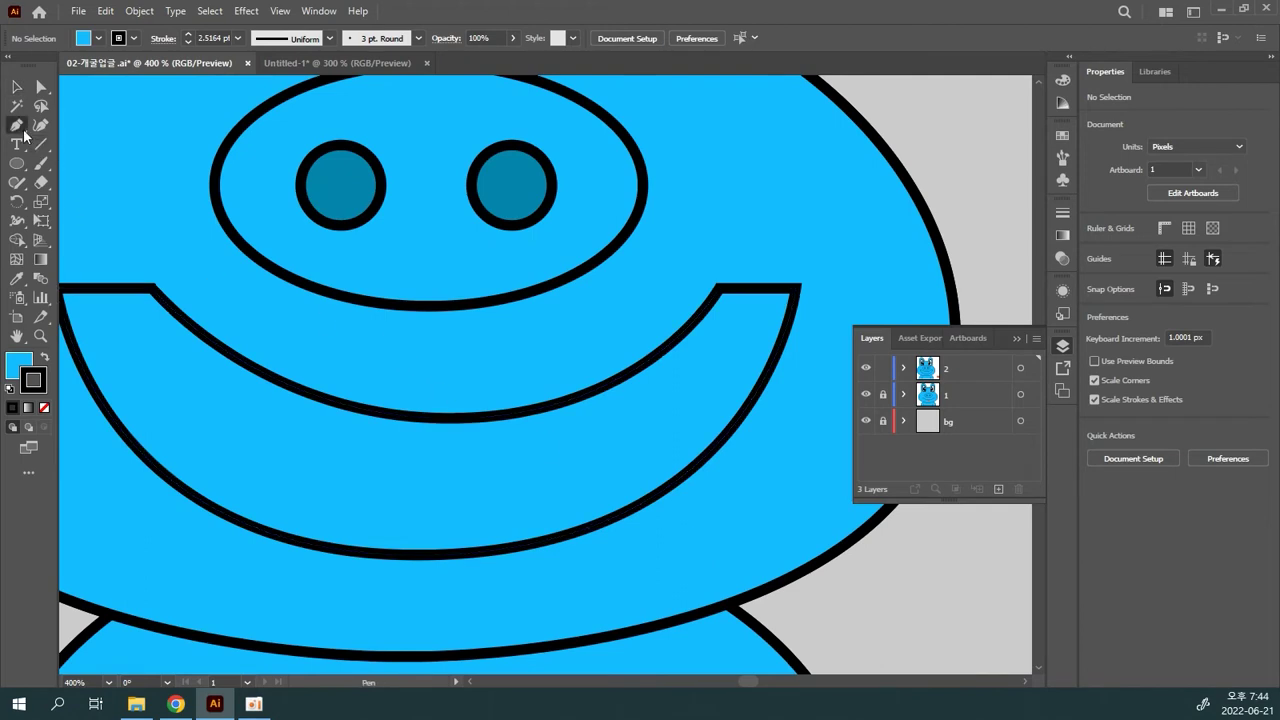
key("ctrl+a")
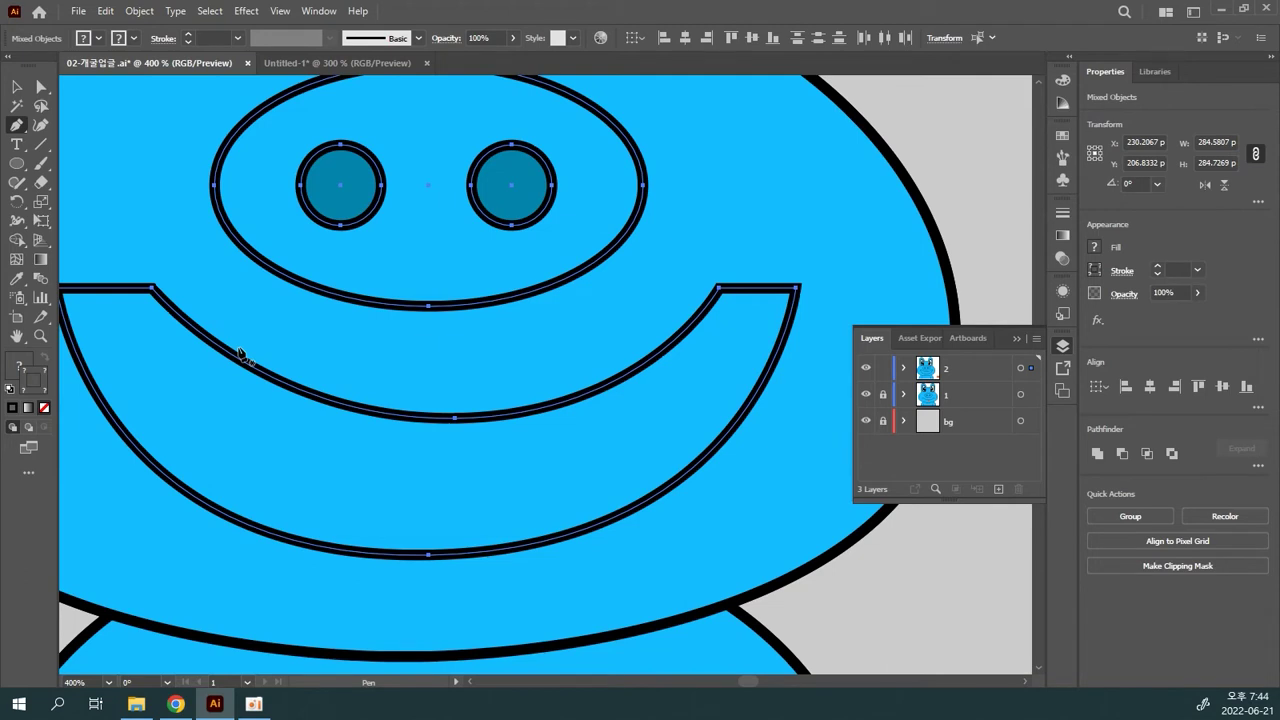
left_click(175, 703)
key("ctrl+a")
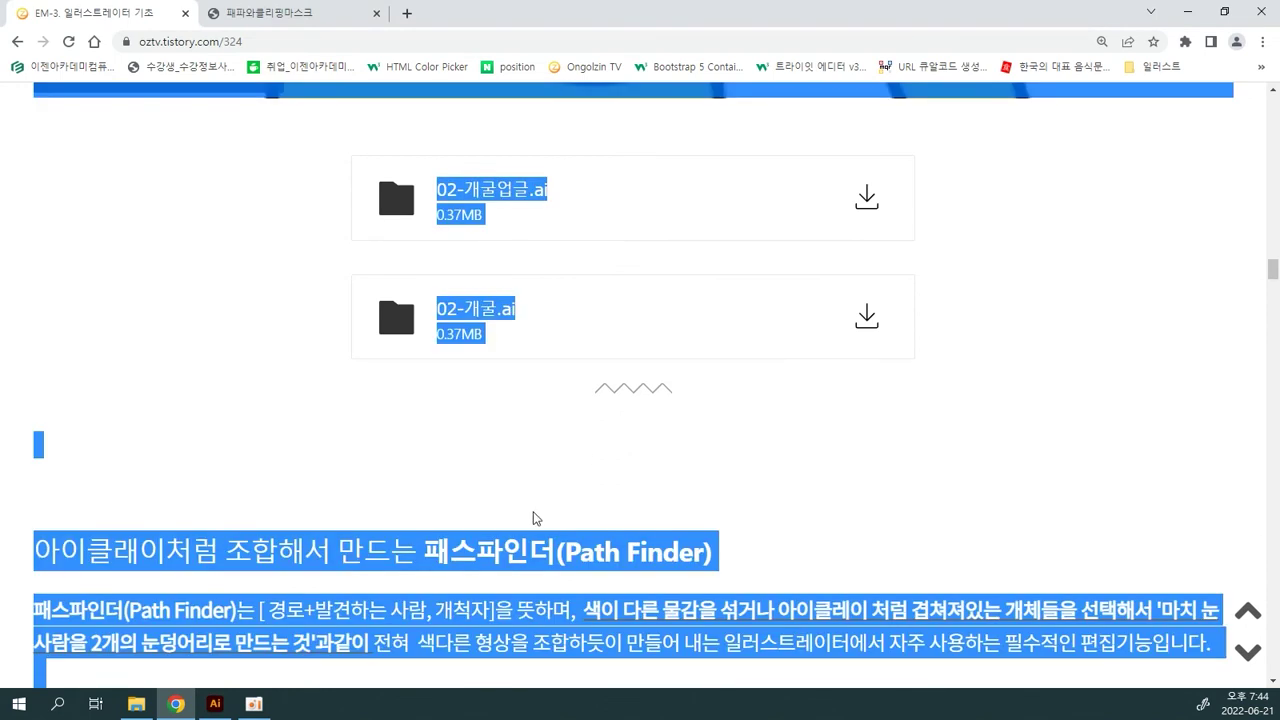
left_click(214, 703)
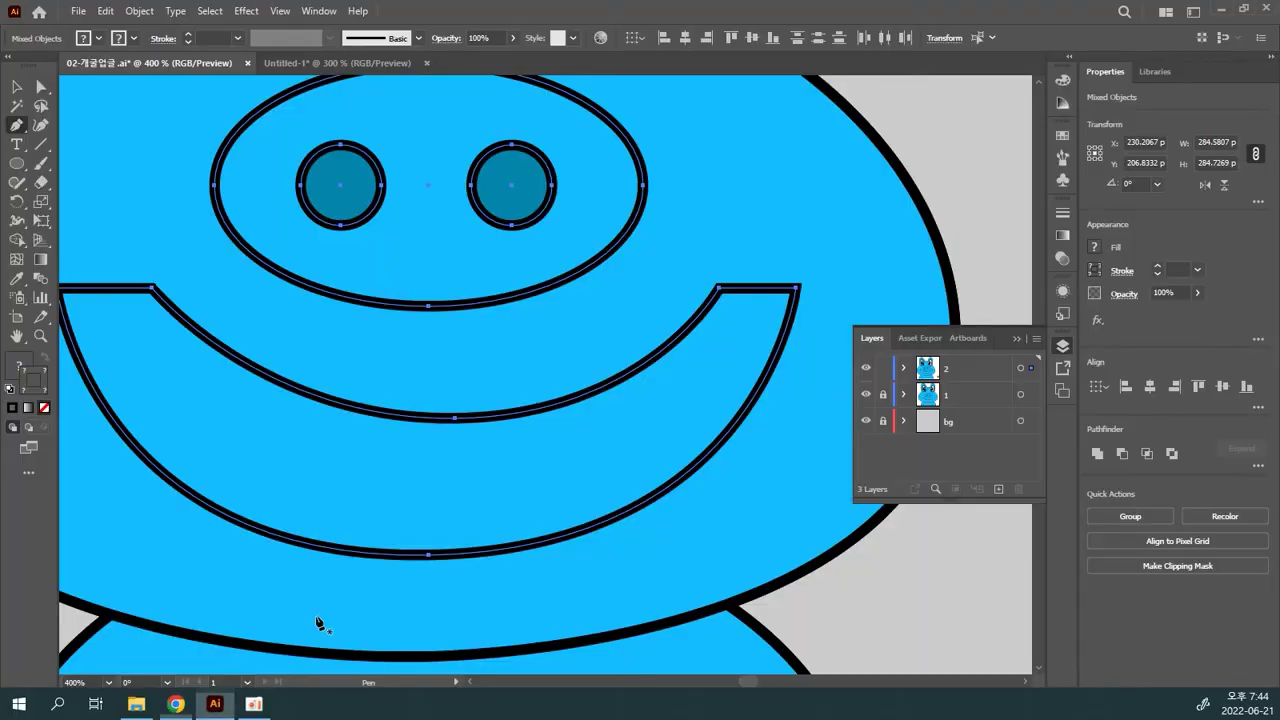
key("ctrl")
left_click(389, 464, "ctrl")
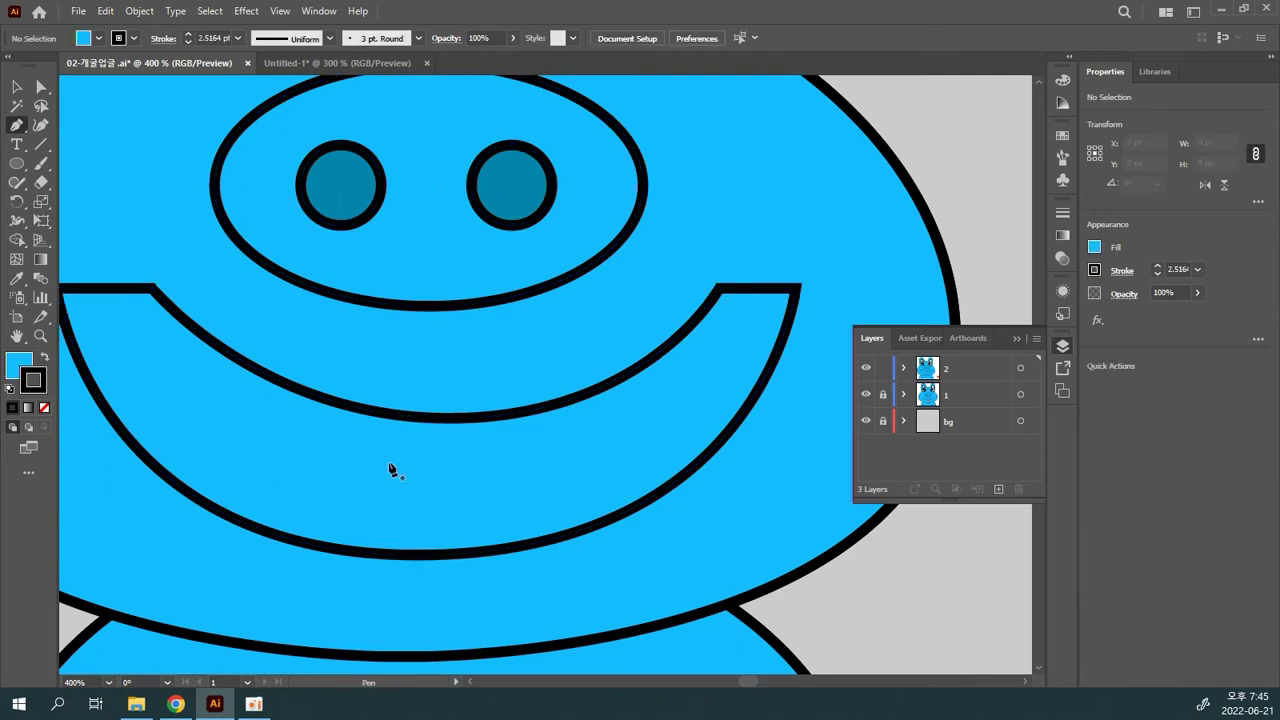
- Try a freehand Pen tool curve across the upper edge of the mouth, and delete it
left_click_drag(389, 464, 467, 530)
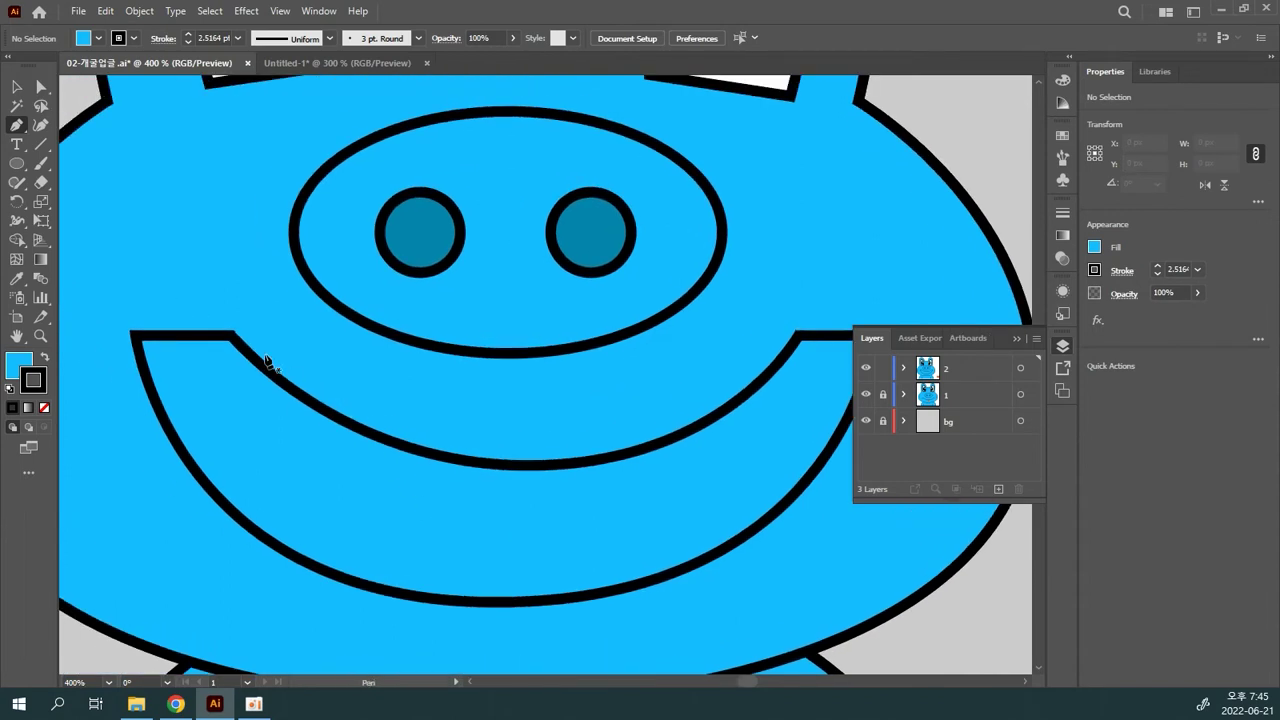
left_click_drag(254, 320, 356, 484)
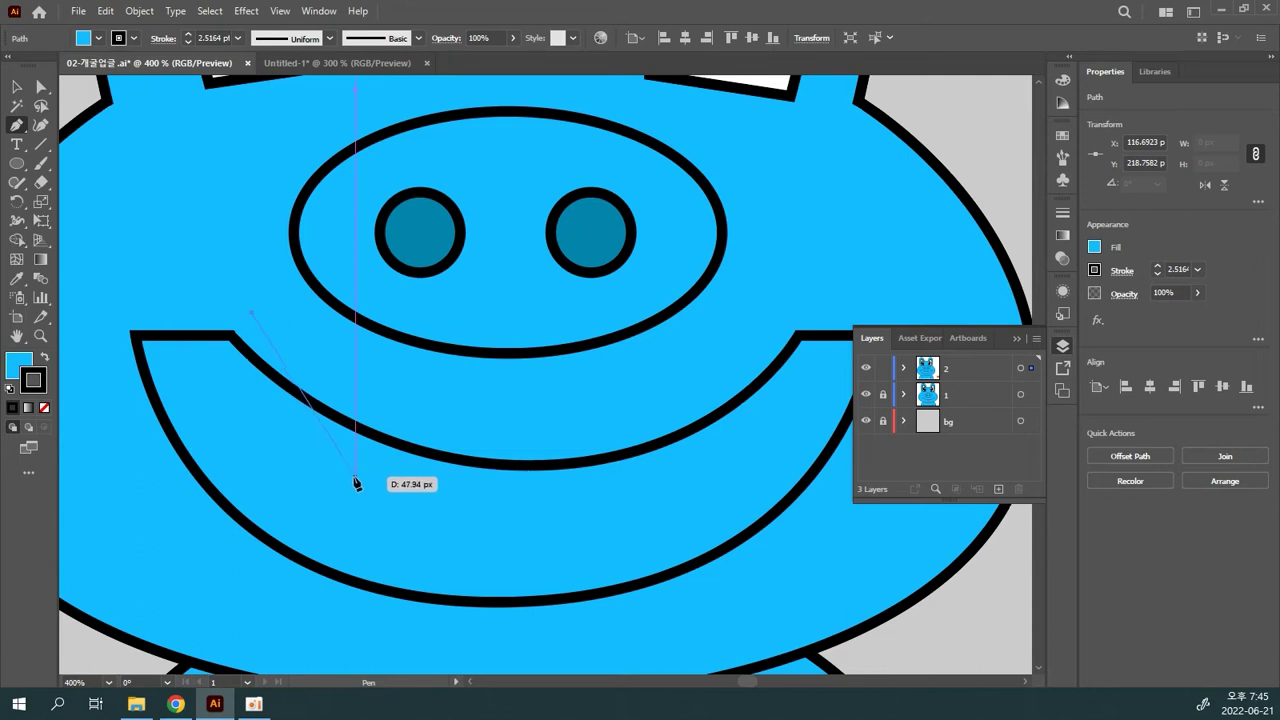
left_click_drag(427, 508, 447, 514)
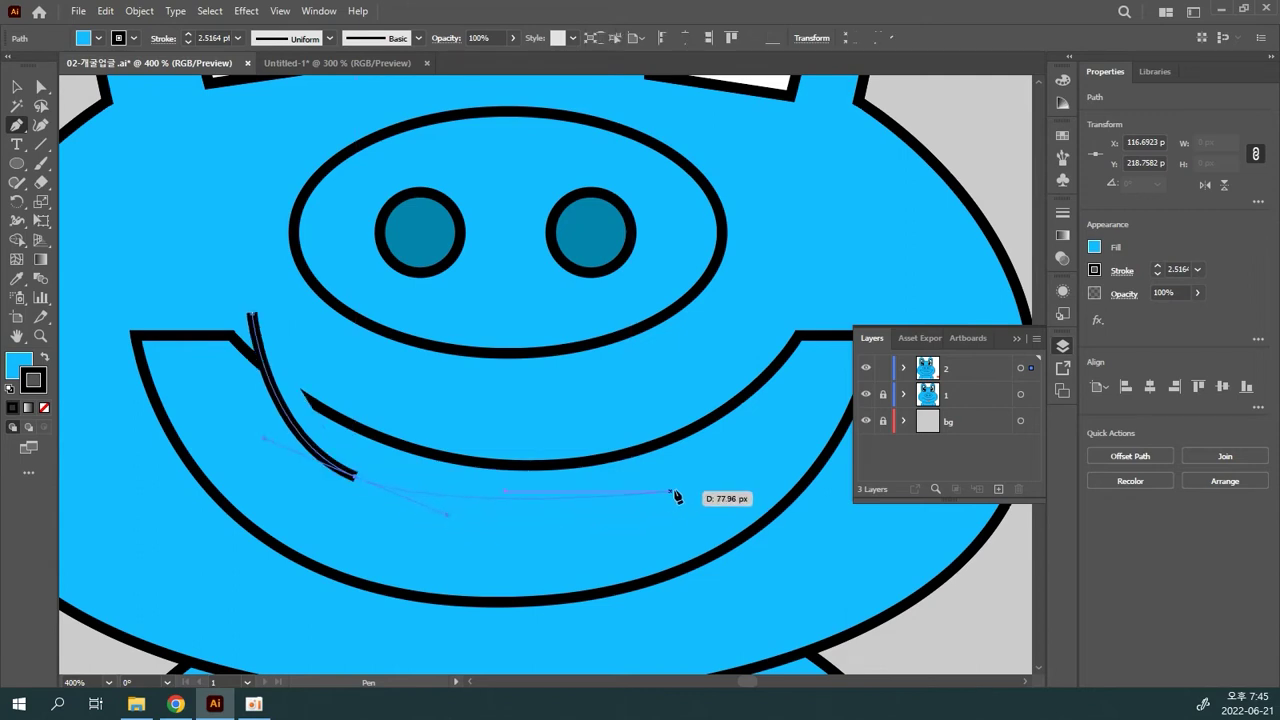
key("Delete")
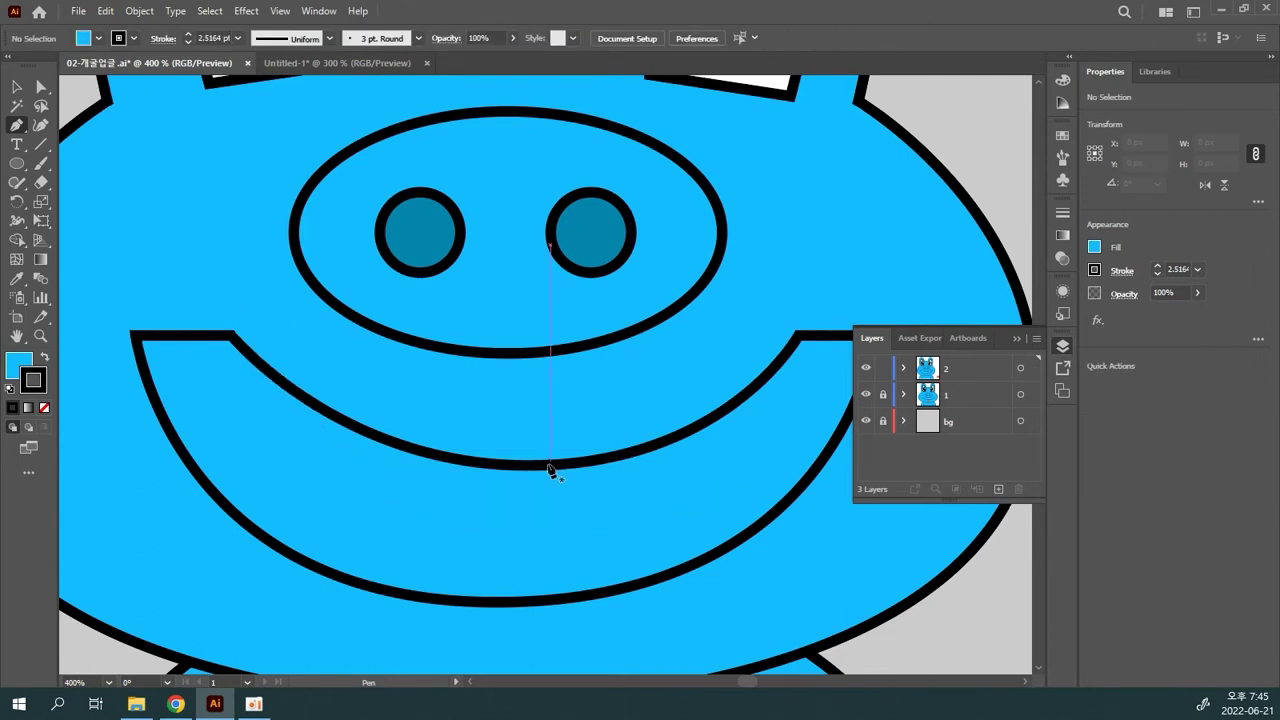
- Draw an ellipse about 144 by 74 px from the mouth's center, and move it up so it overlaps the snout
left_click(17, 163)
left_click_drag(523, 465, 232, 315)
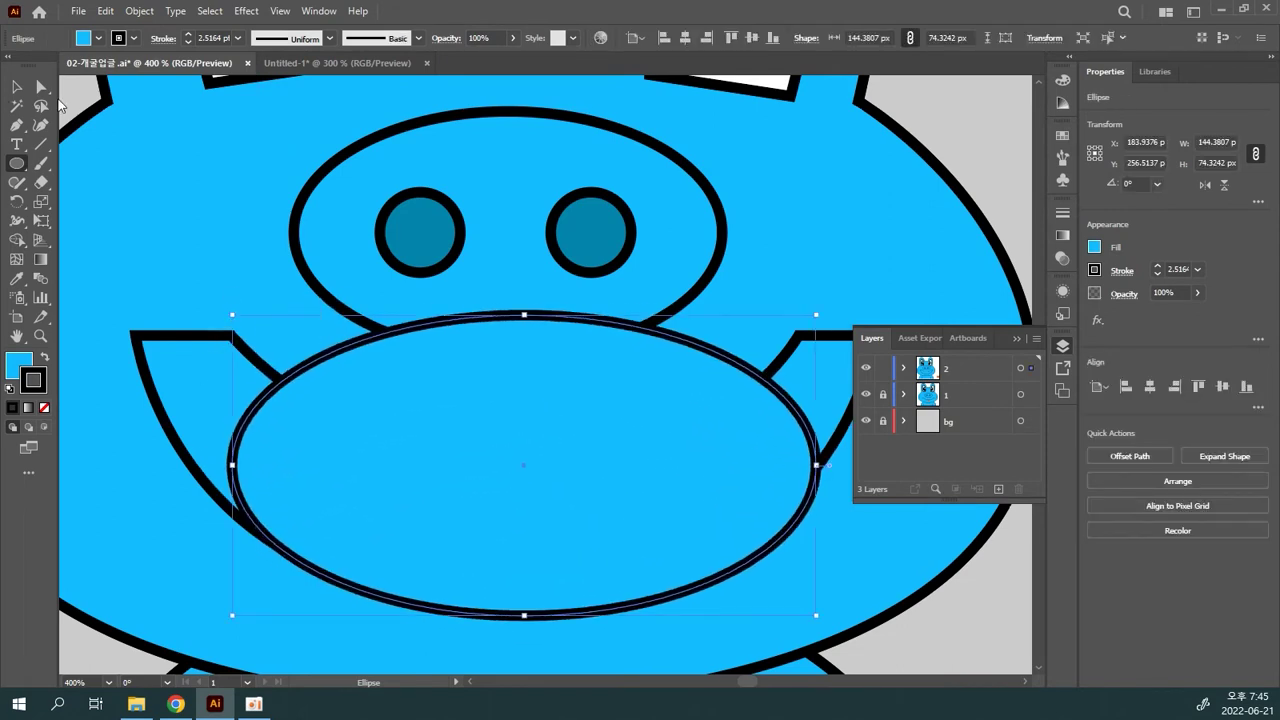
left_click(16, 87)
left_click_drag(402, 437, 397, 357)
- Give the ellipse over the mouth the default white fill and black stroke, and set its stroke weight to 3 pt
left_click(98, 38)
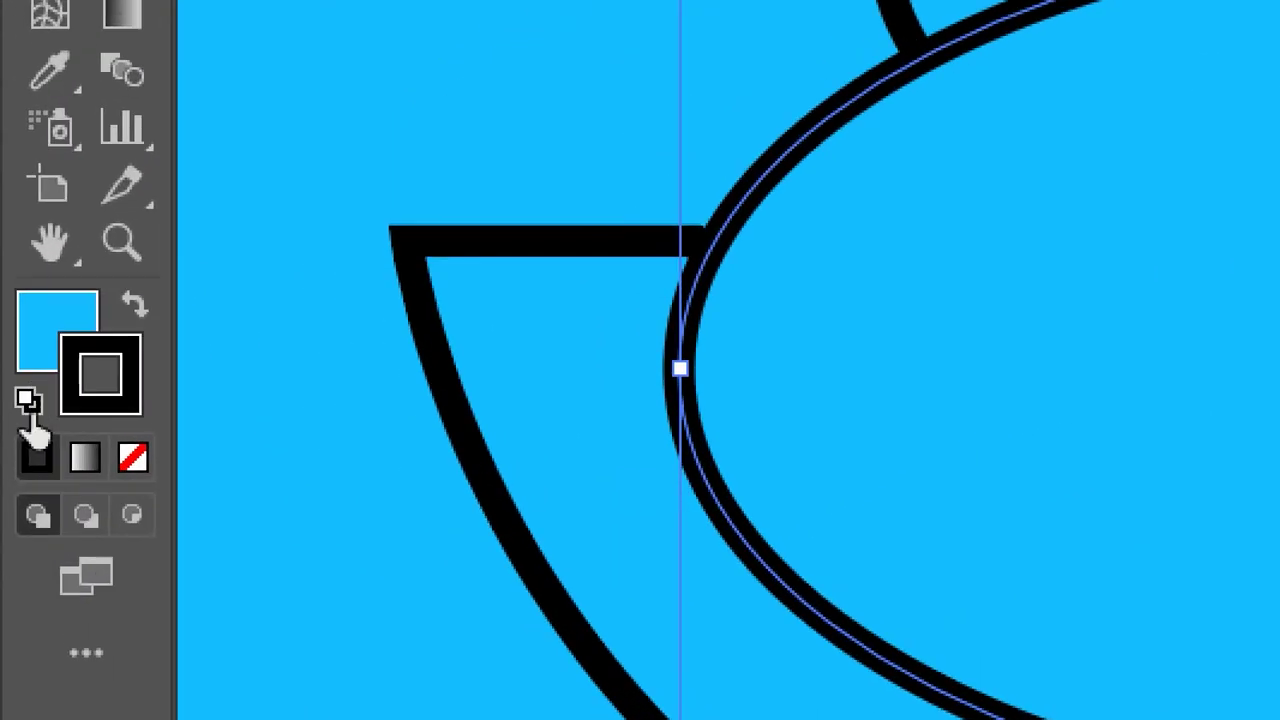
left_click(27, 404)
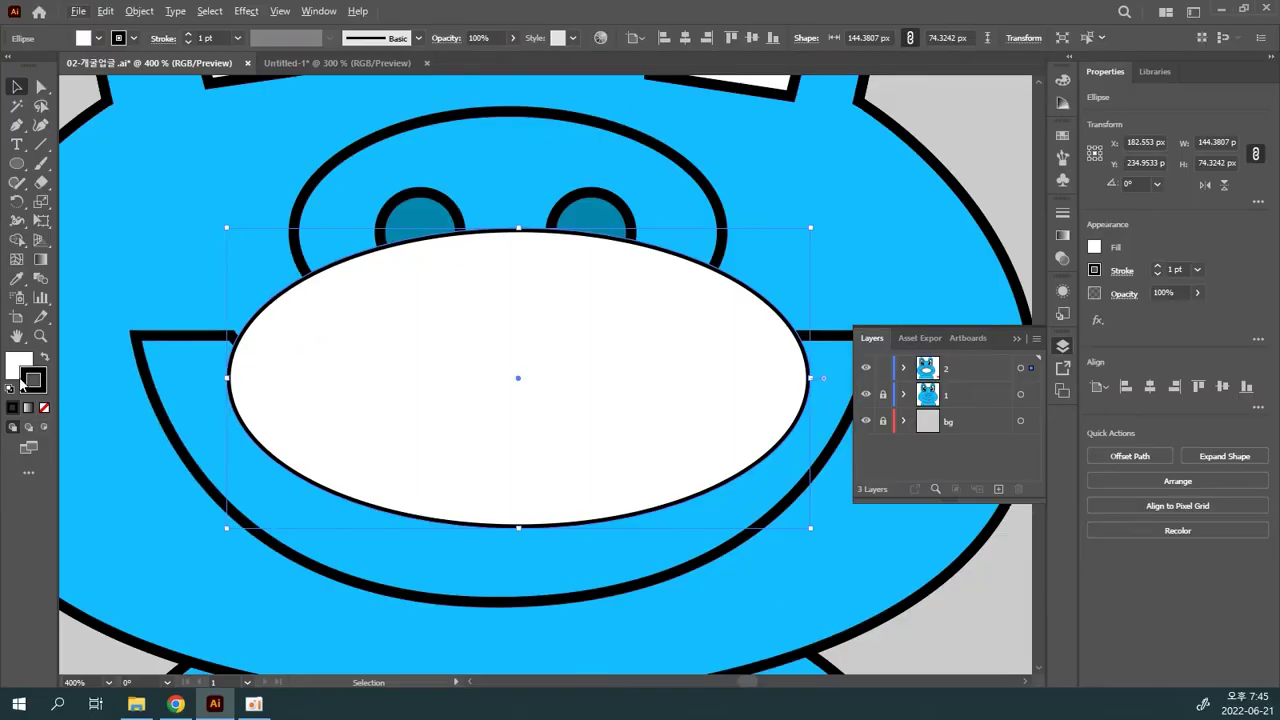
left_click(165, 388)
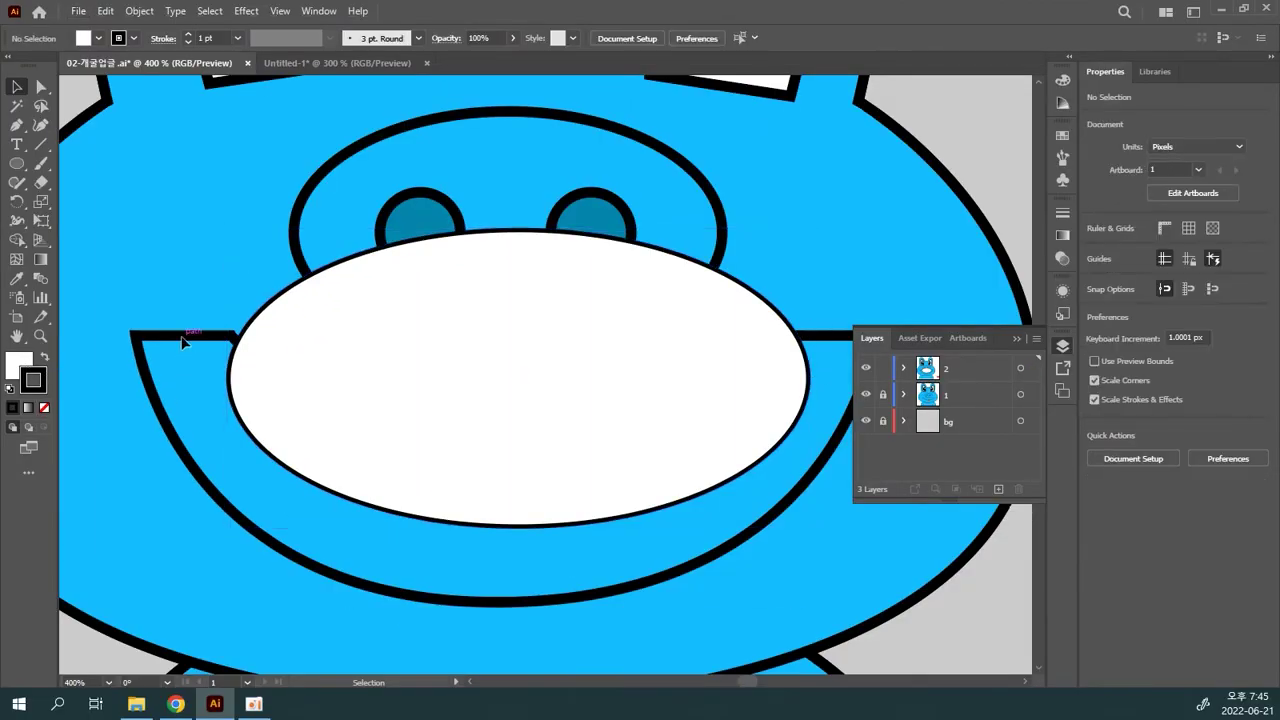
left_click(398, 403)
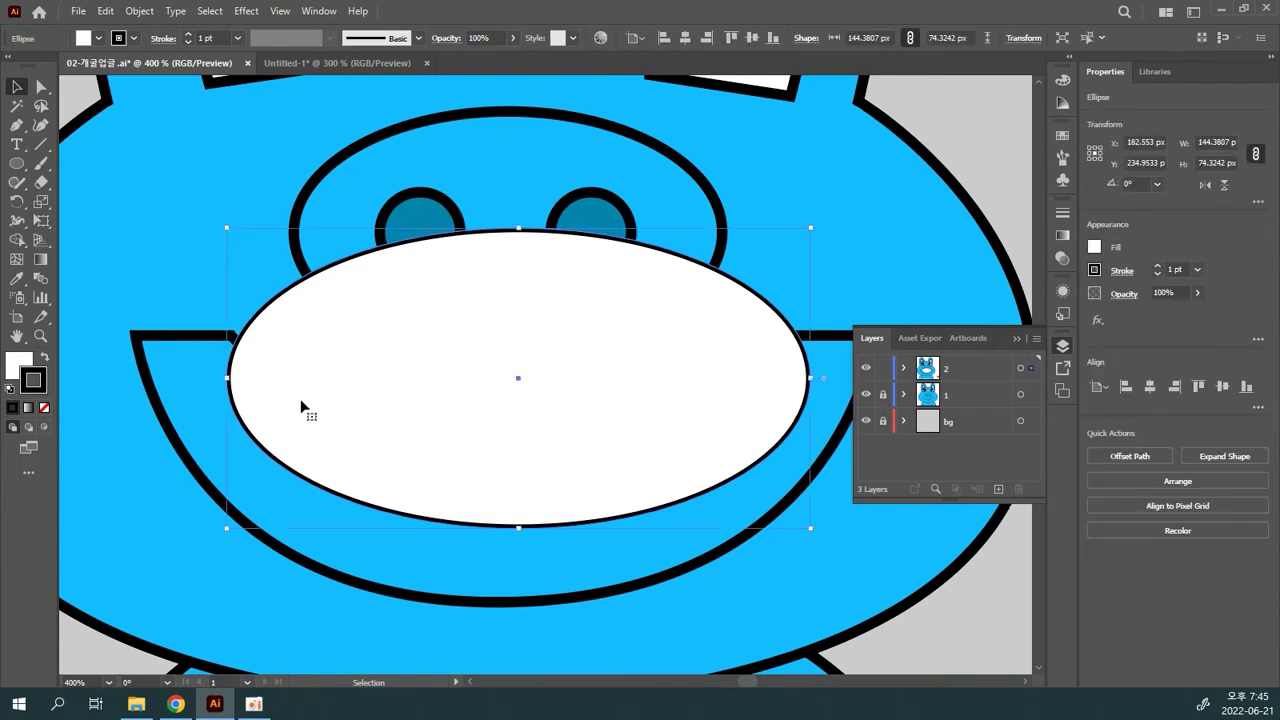
key("ctrl+minus")
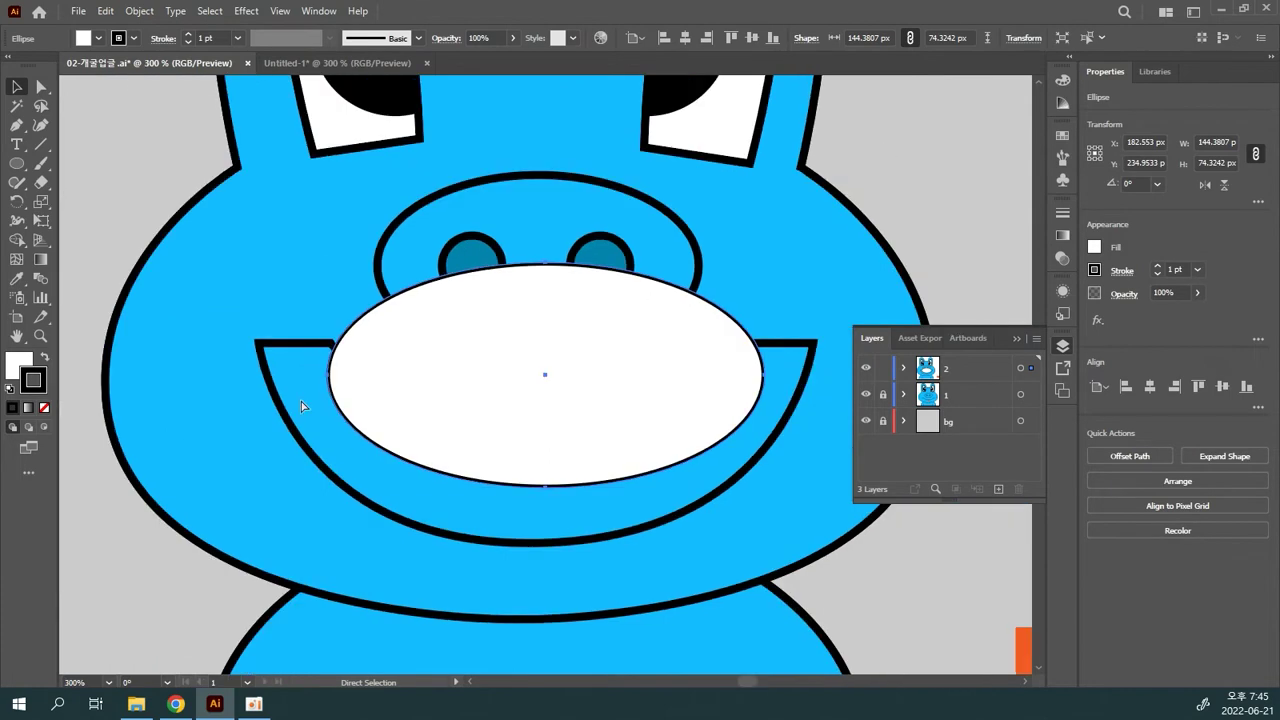
left_click(188, 34)
left_click(188, 34)
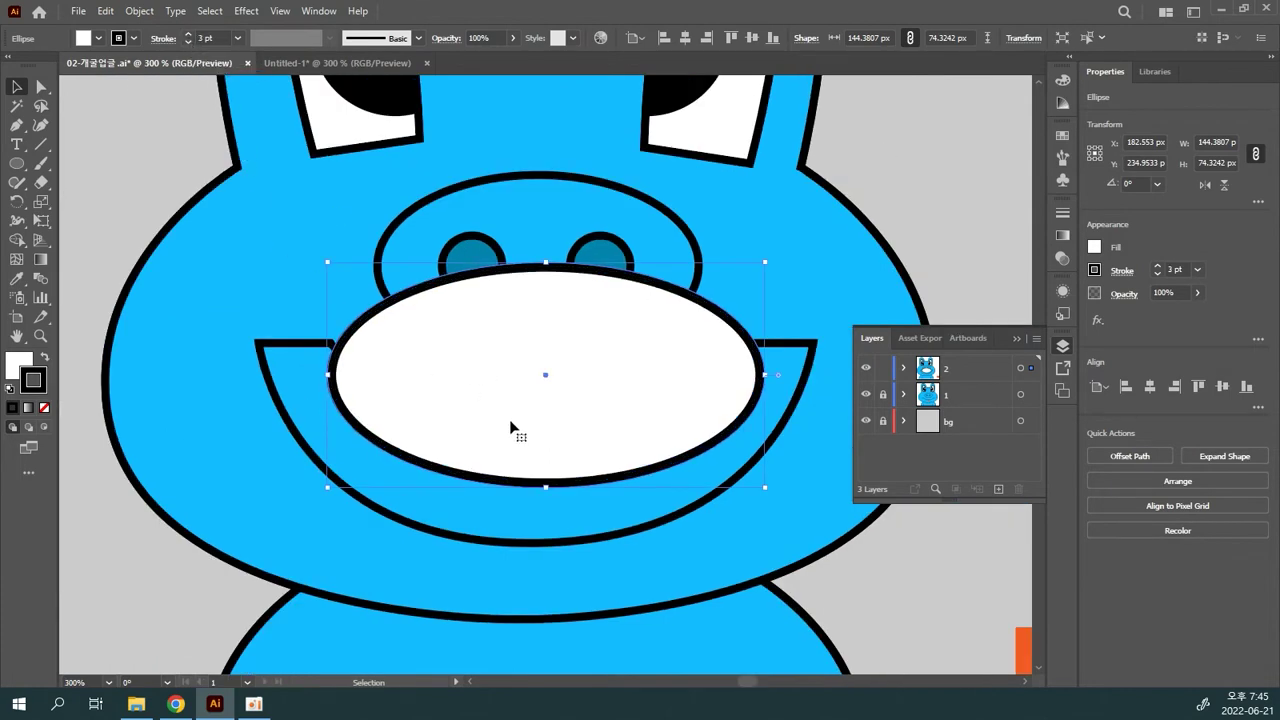
- Lower the white ellipse's top anchor point to form a flat-topped mouth about 144 by 53 px, and nudge the shape up
left_click(41, 87)
left_click(546, 268)
left_click_drag(545, 266, 546, 322)
left_click_drag(557, 371, 563, 379)
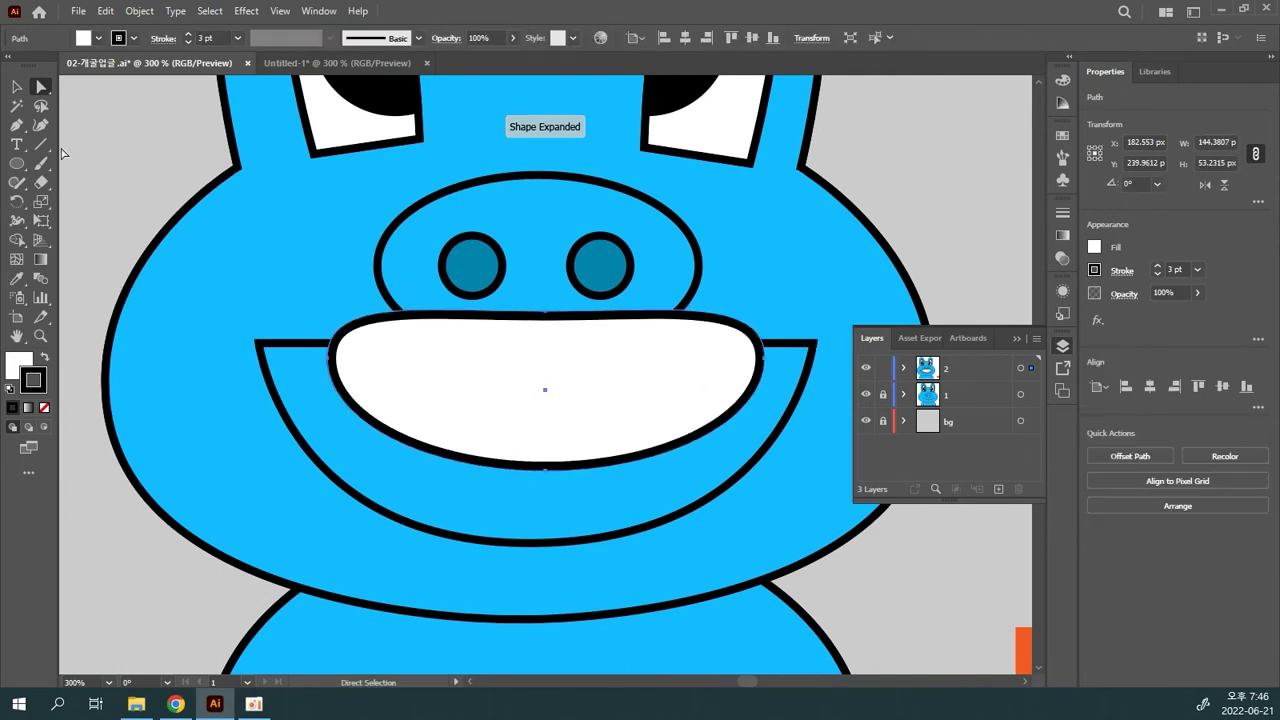
left_click(16, 87)
left_click_drag(441, 362, 443, 355)
left_click(192, 415)
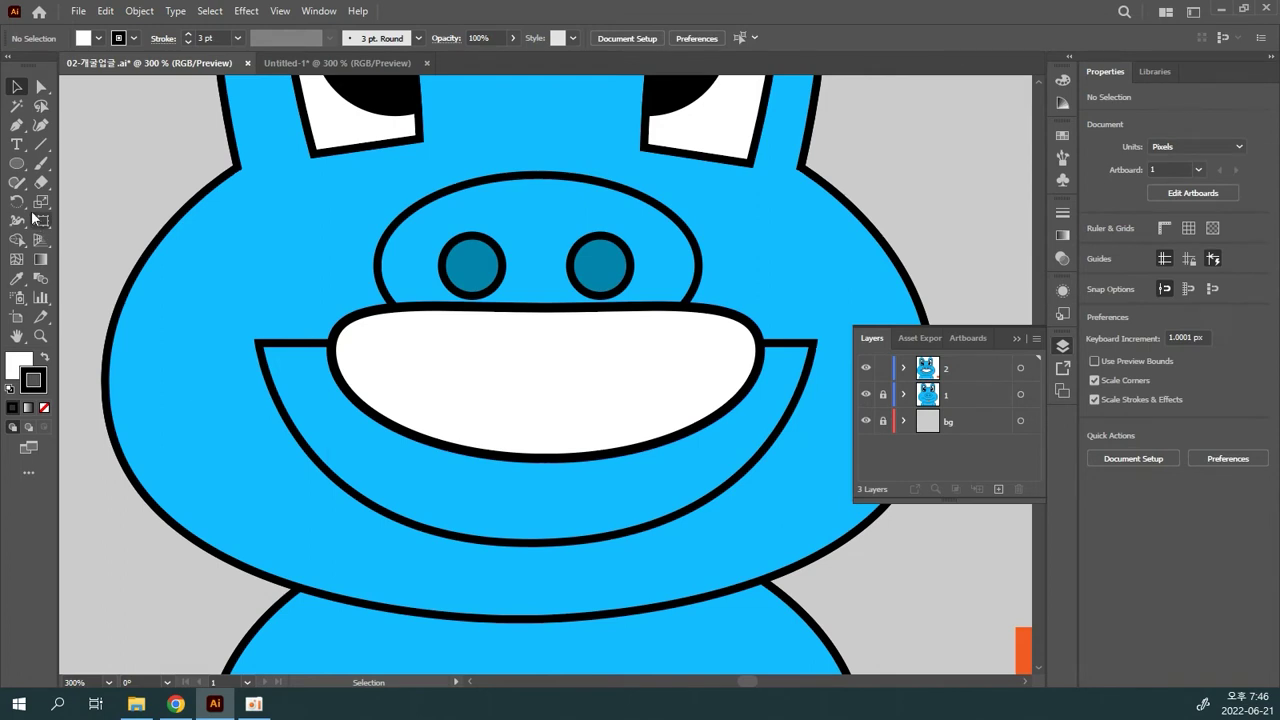
left_click(16, 163)
left_click_drag(200, 296, 872, 585)
key("ctrl+shift+bracketleft")
key("ctrl+shift+a")
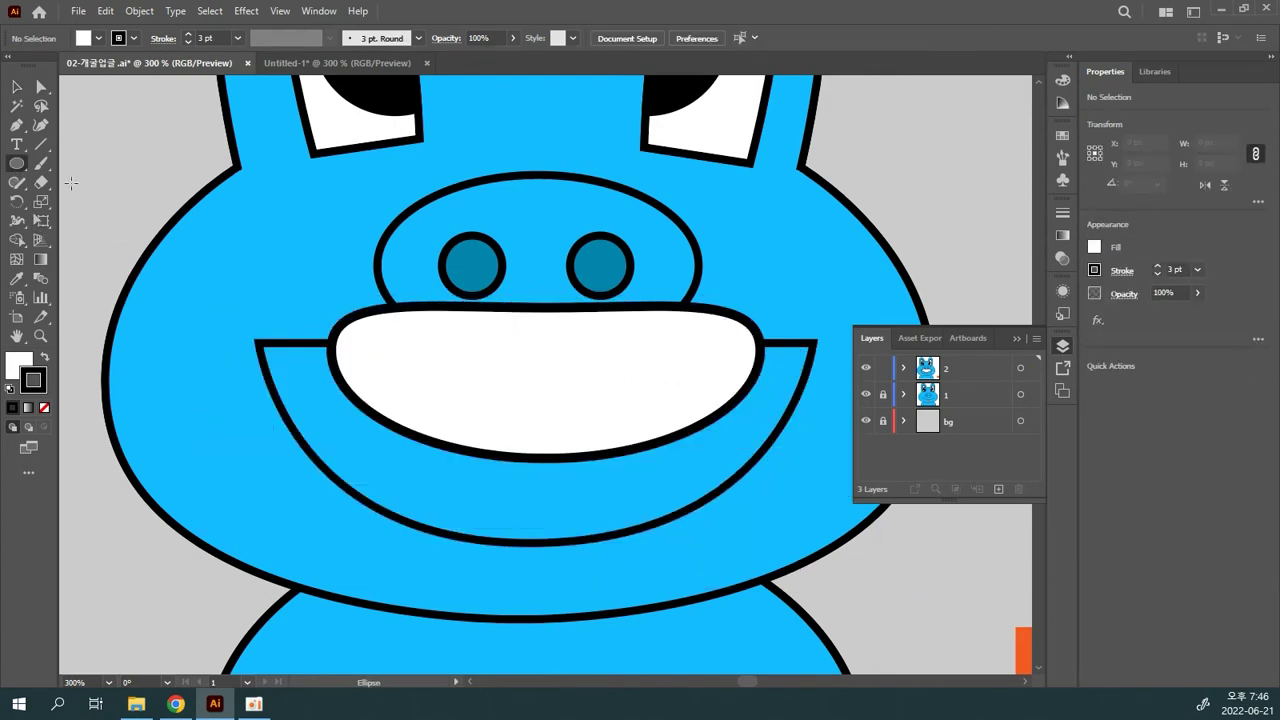
- Draw a rectangle about 222 by 92 px that covers the whole mouth area
left_click_drag(16, 168, 61, 163)
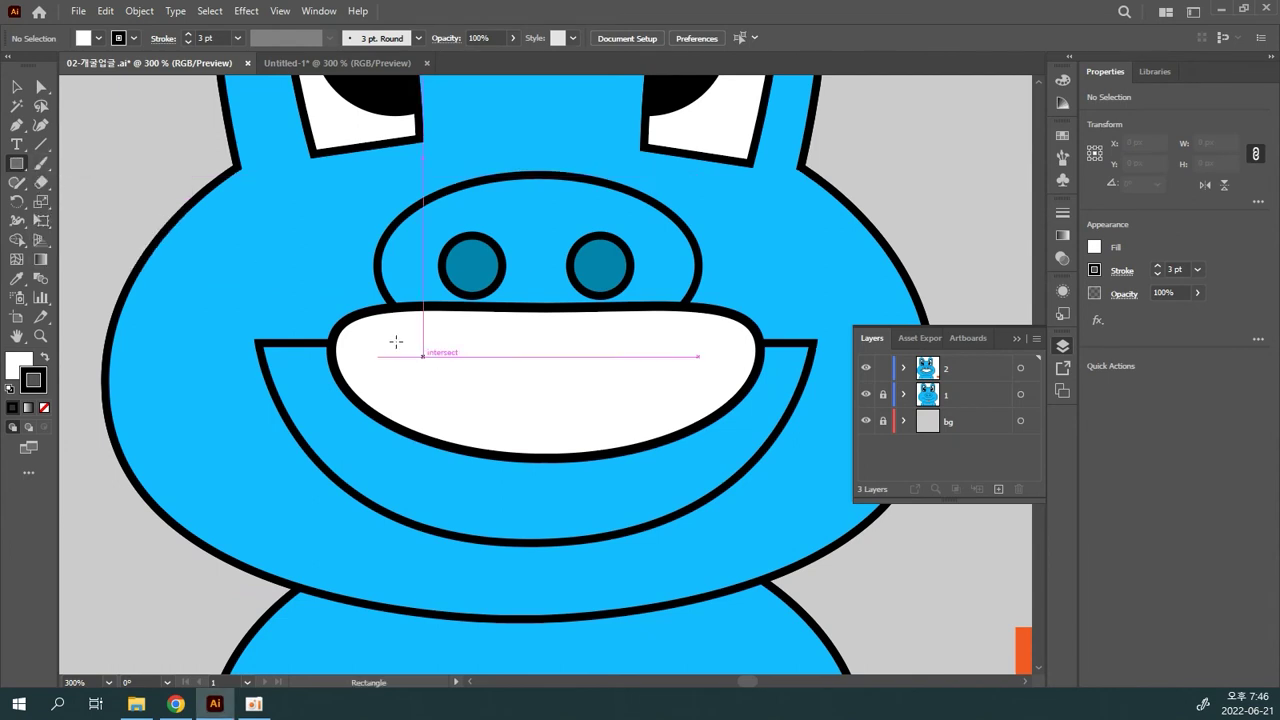
left_click_drag(199, 279, 866, 551)
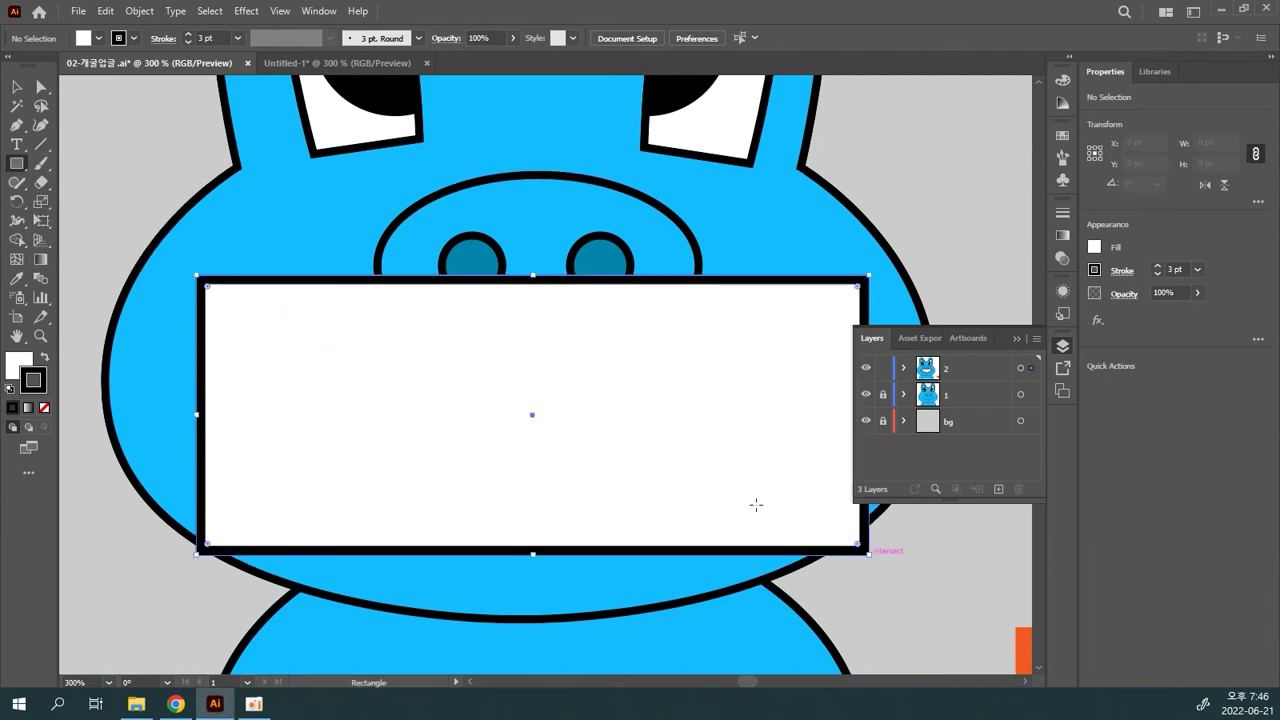
key("v")
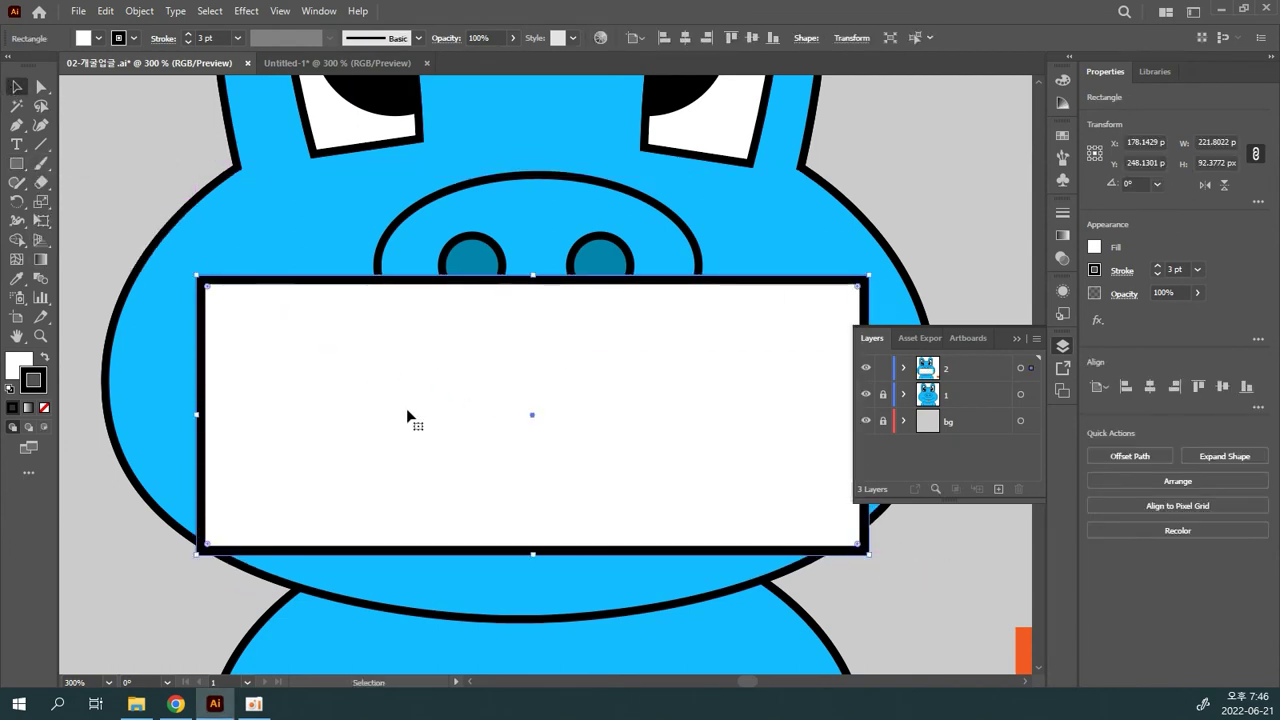
- Fill the rectangle with the red swatch R=237 G=28 B=36, leaving the swatch definition unedited
left_click(98, 40)
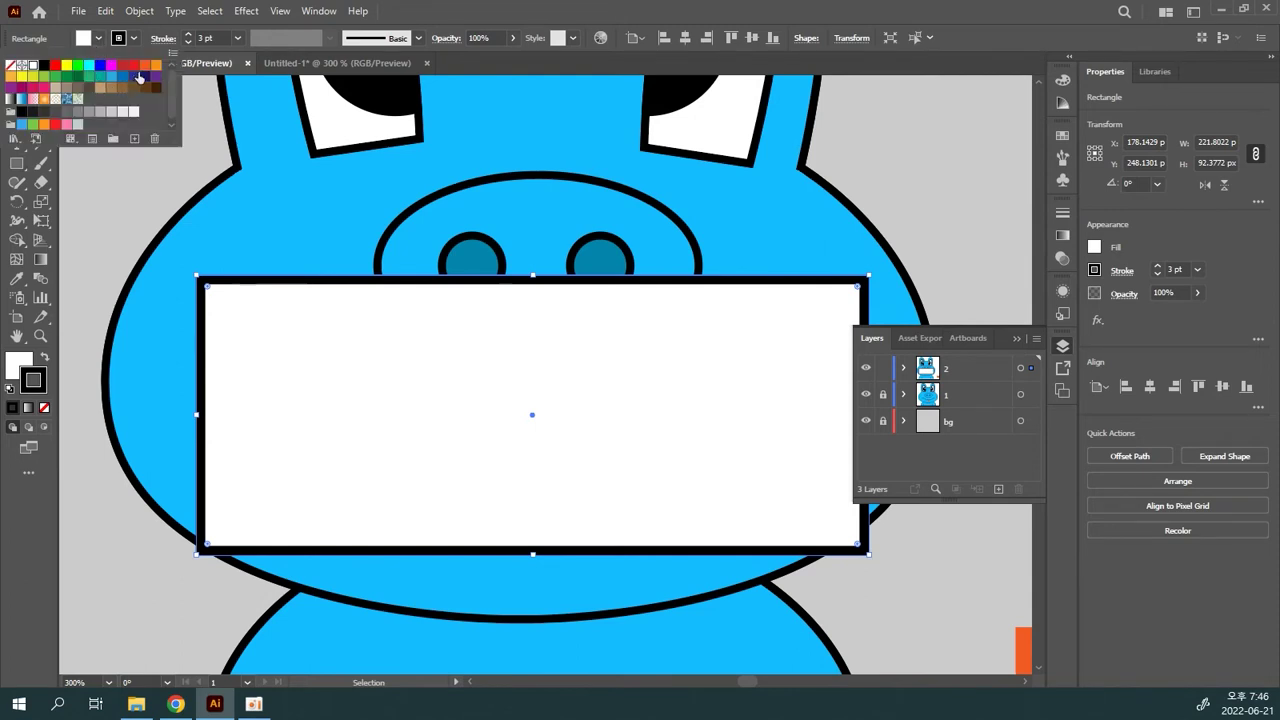
double_click(133, 66)
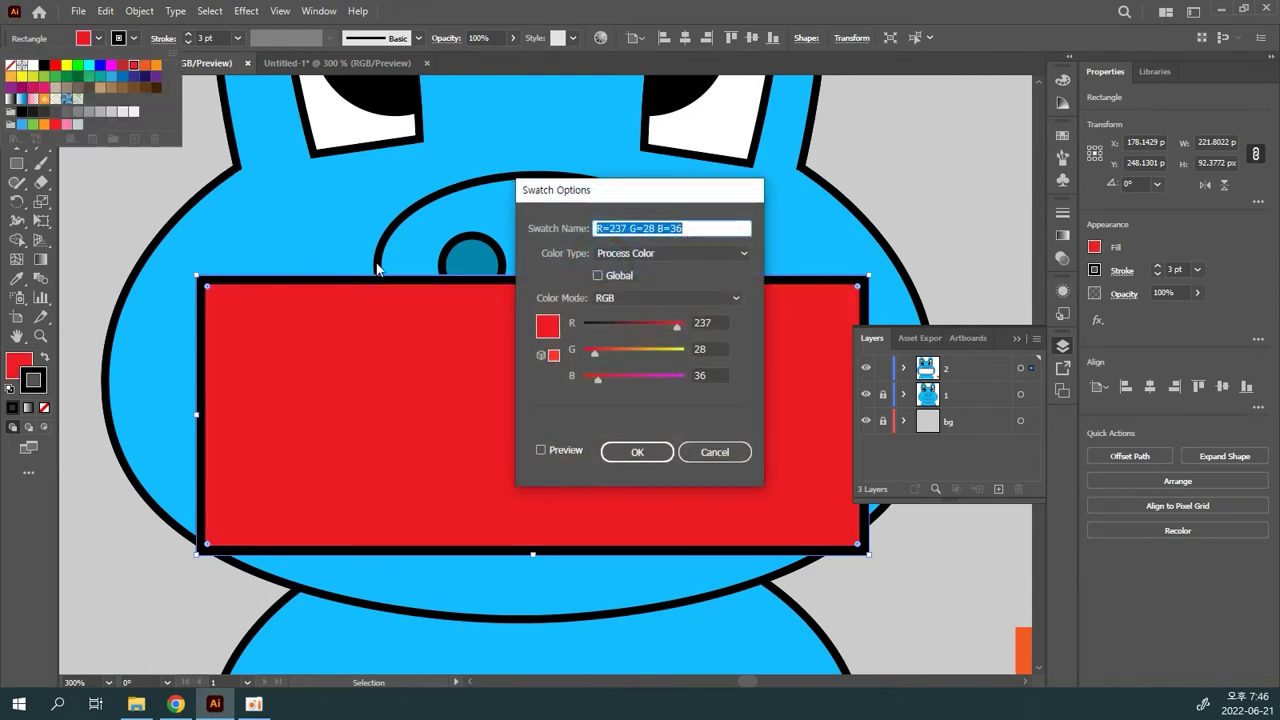
left_click(714, 451)
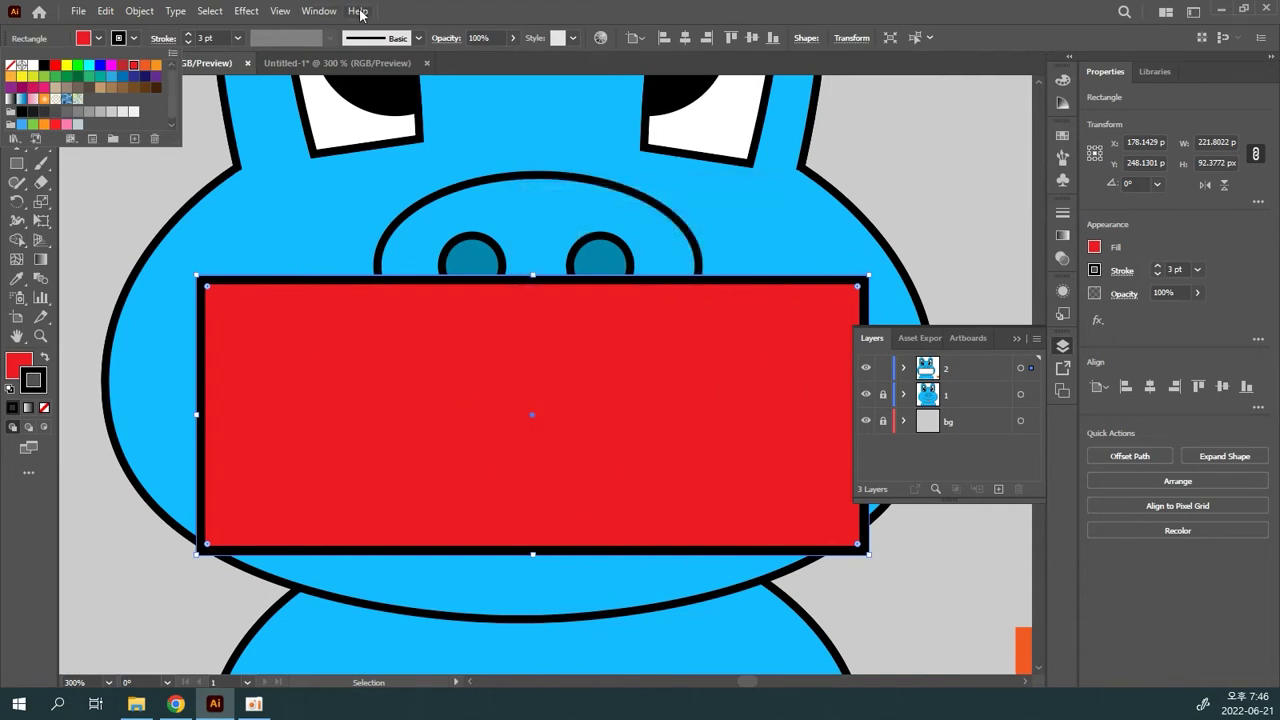
left_click(98, 40)
left_click(108, 284)
- Lower the white mouth shape below the snout, and move the red rectangle down over its lower half
left_click_drag(404, 408, 372, 593)
left_click(482, 396)
left_click_drag(491, 386, 486, 456)
left_click_drag(507, 590, 512, 543)
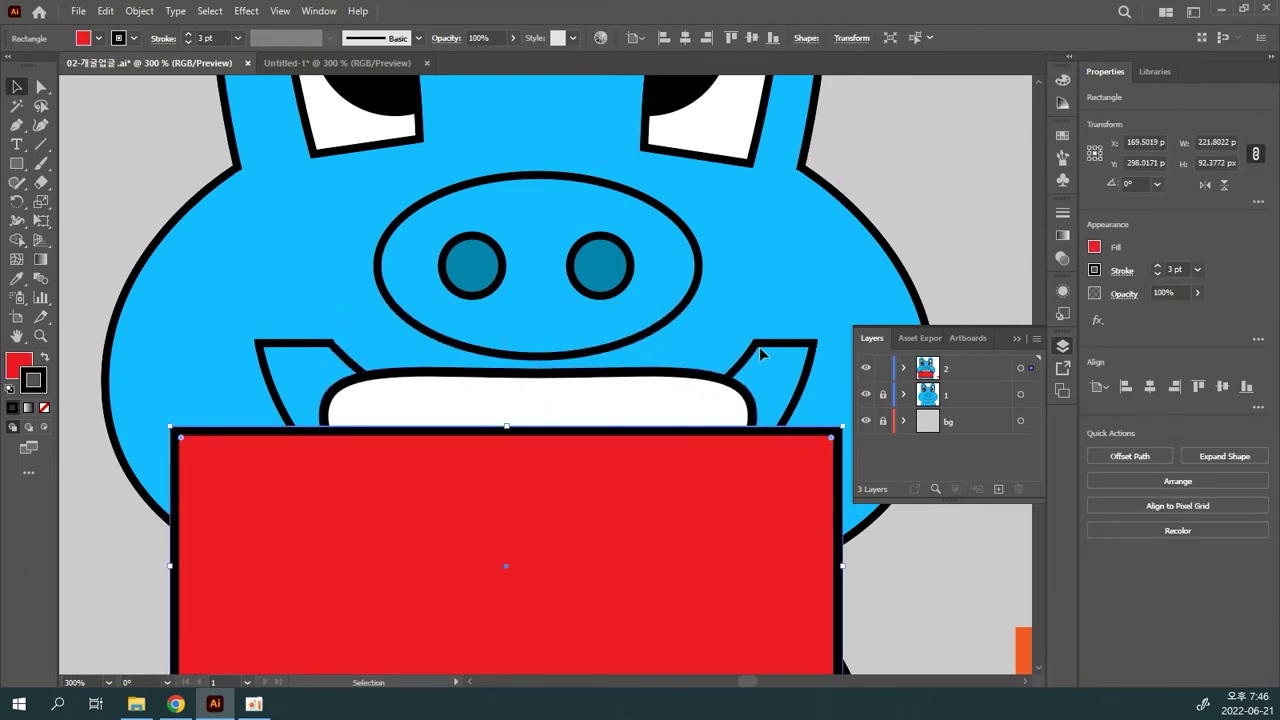
- Bring the blue crescent mouth path in front of the red rectangle and the white mouth shape
scroll(759, 347, "right", 2)
scroll(759, 347, "down", 2)
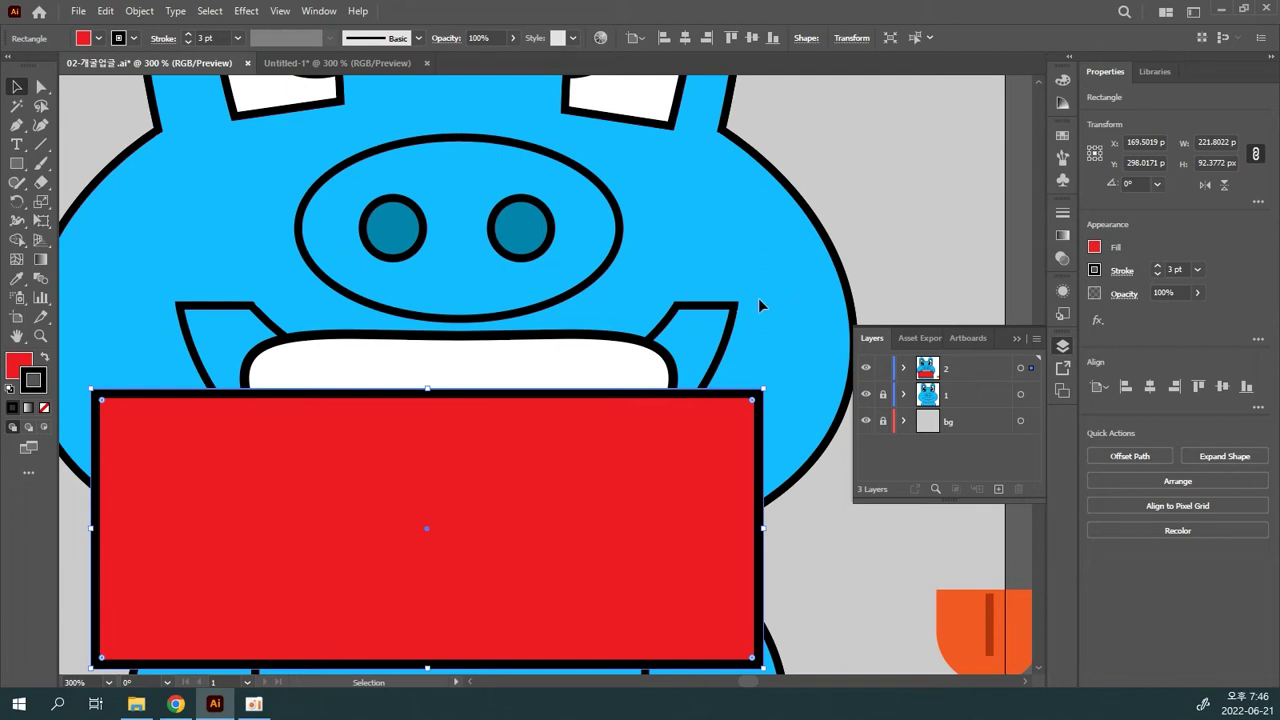
left_click(895, 253)
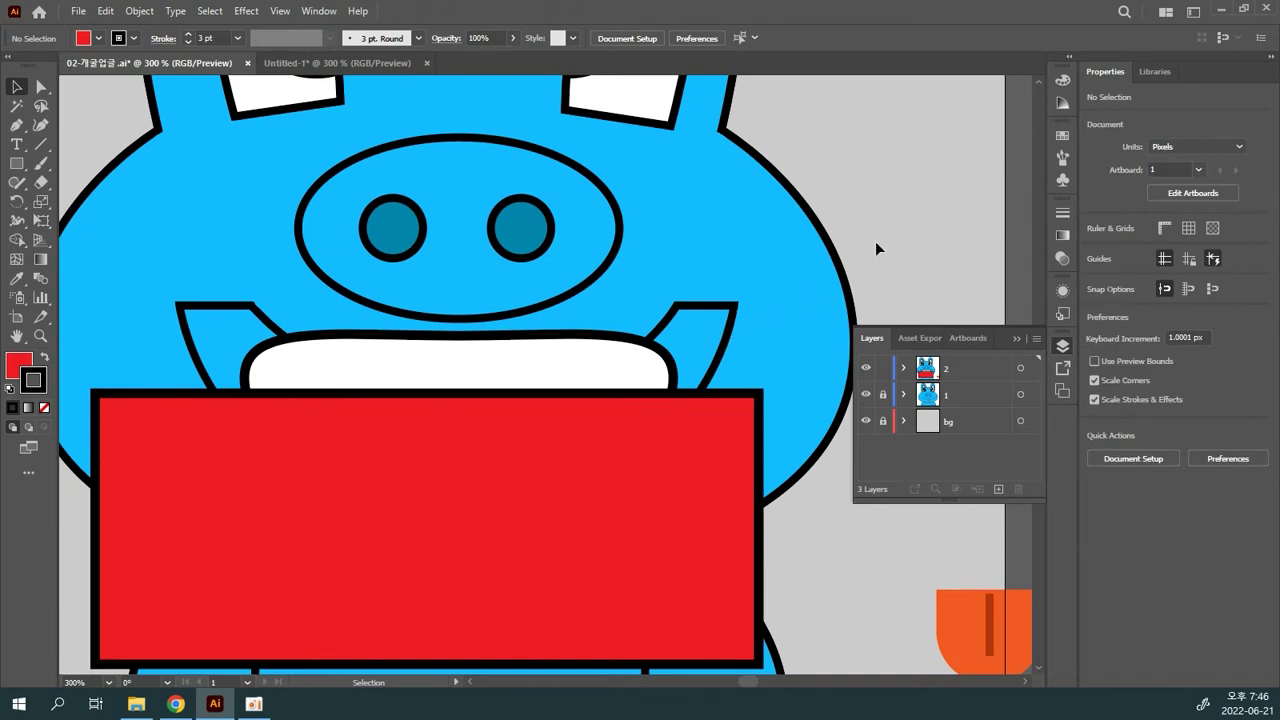
key("ctrl")
key("ctrl+a")
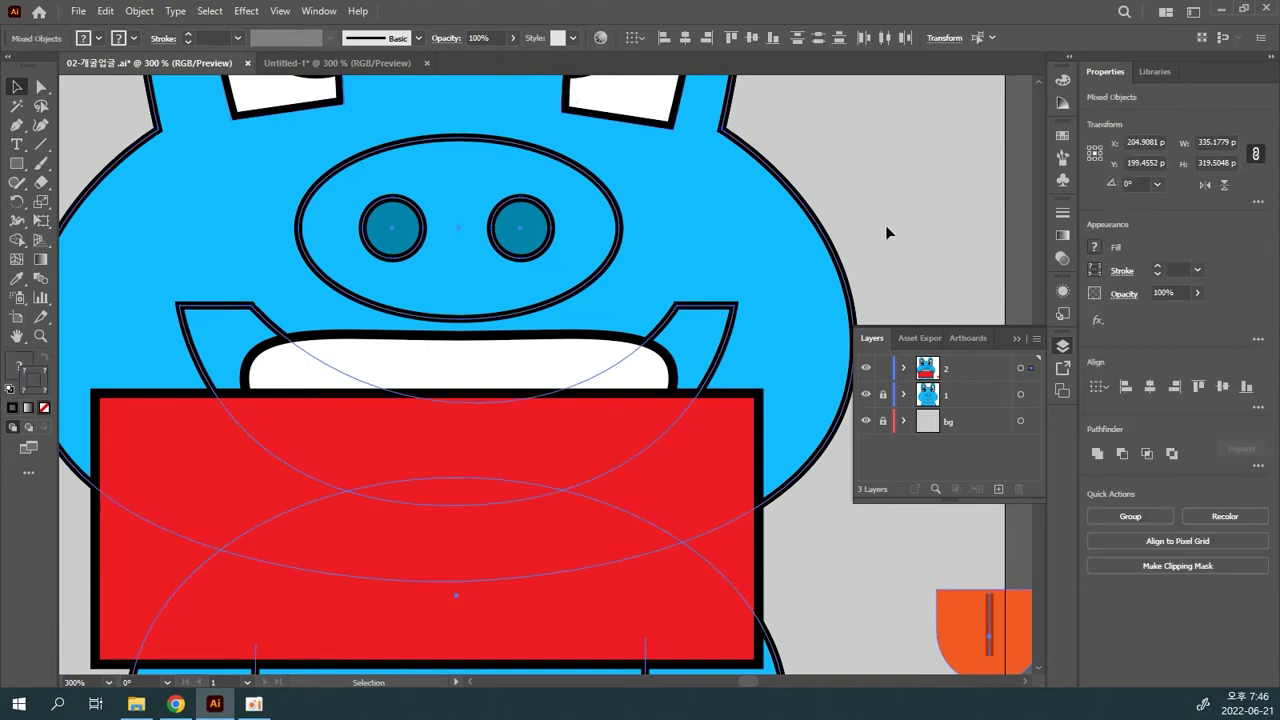
left_click(885, 225)
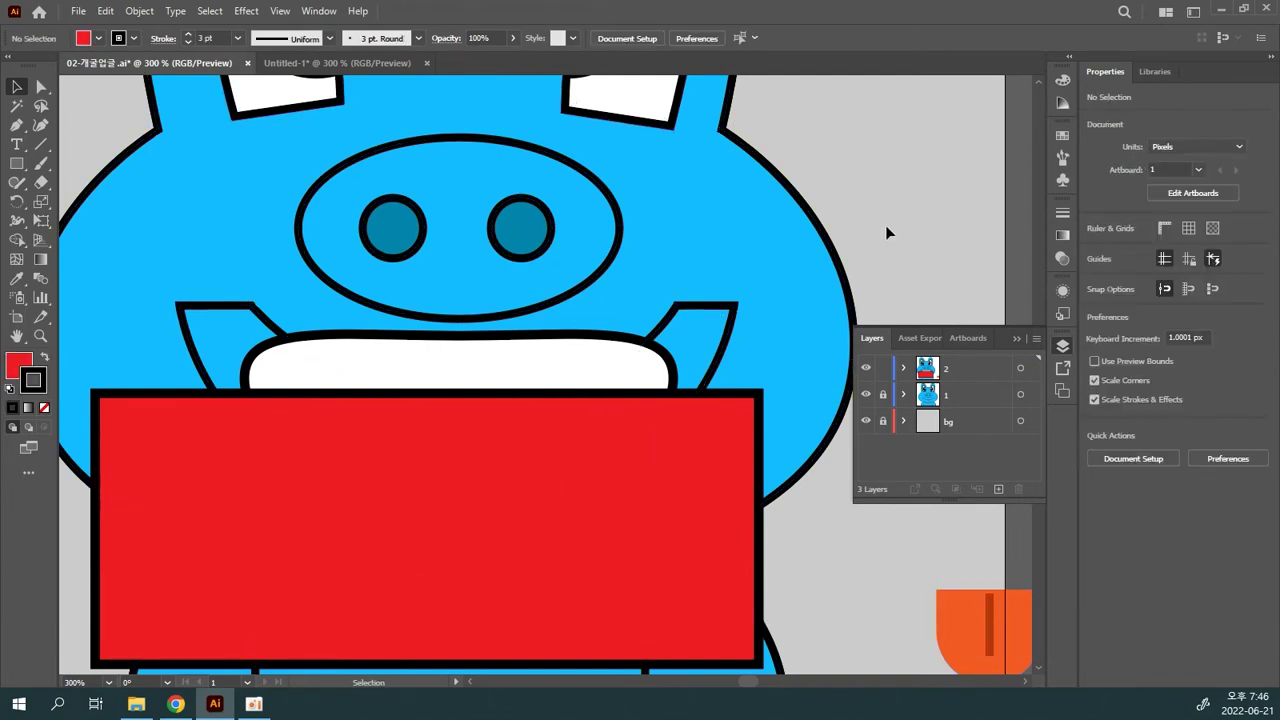
left_click(711, 337)
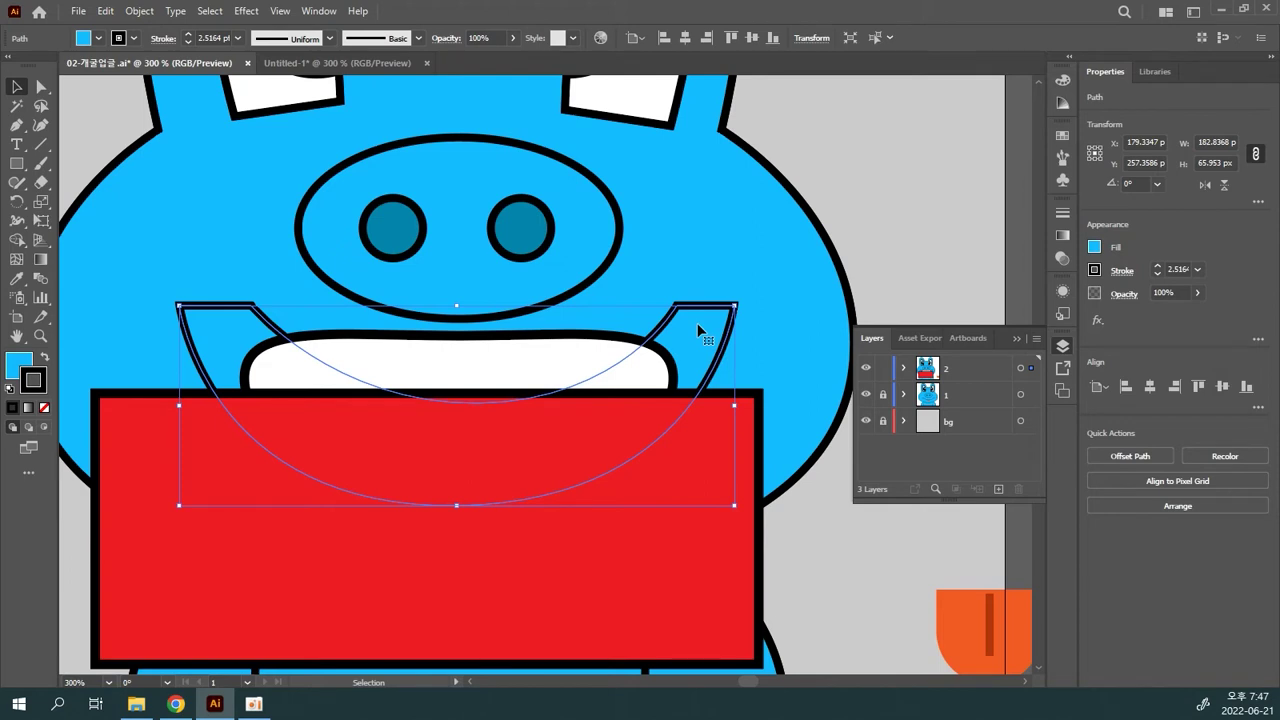
key("ctrl")
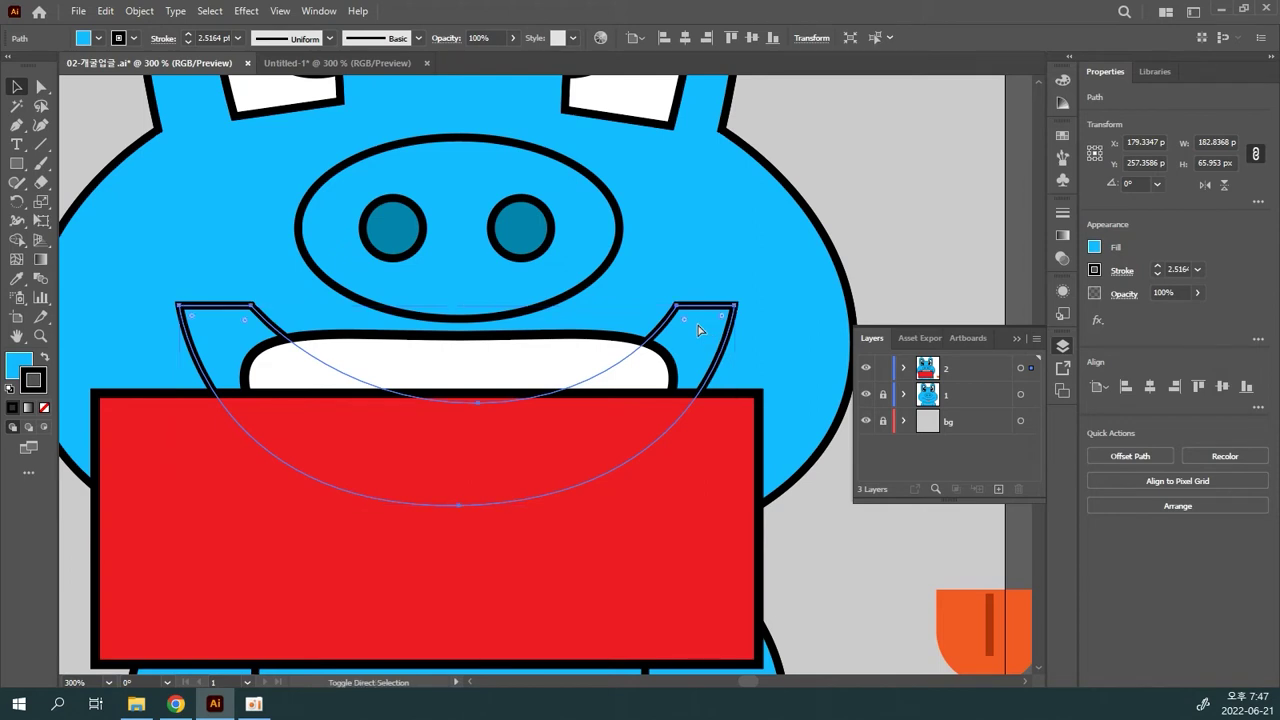
key("ctrl+shift+bracketright")
left_click(918, 198)
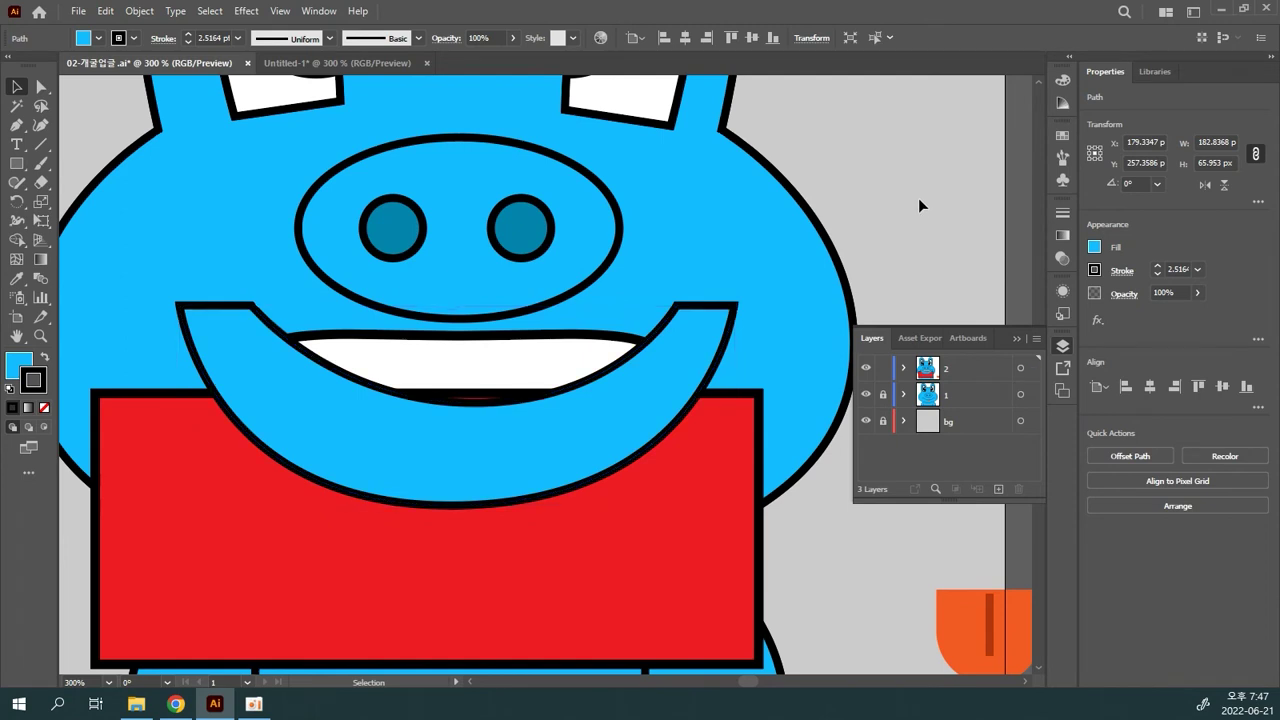
- Move the red rectangle slightly up and sideways over the lower part of the white mouth shape
mouse_move(713, 540)
left_mouse_down()
mouse_move(725, 479)
mouse_move(720, 528)
left_mouse_up()
left_click(554, 363)
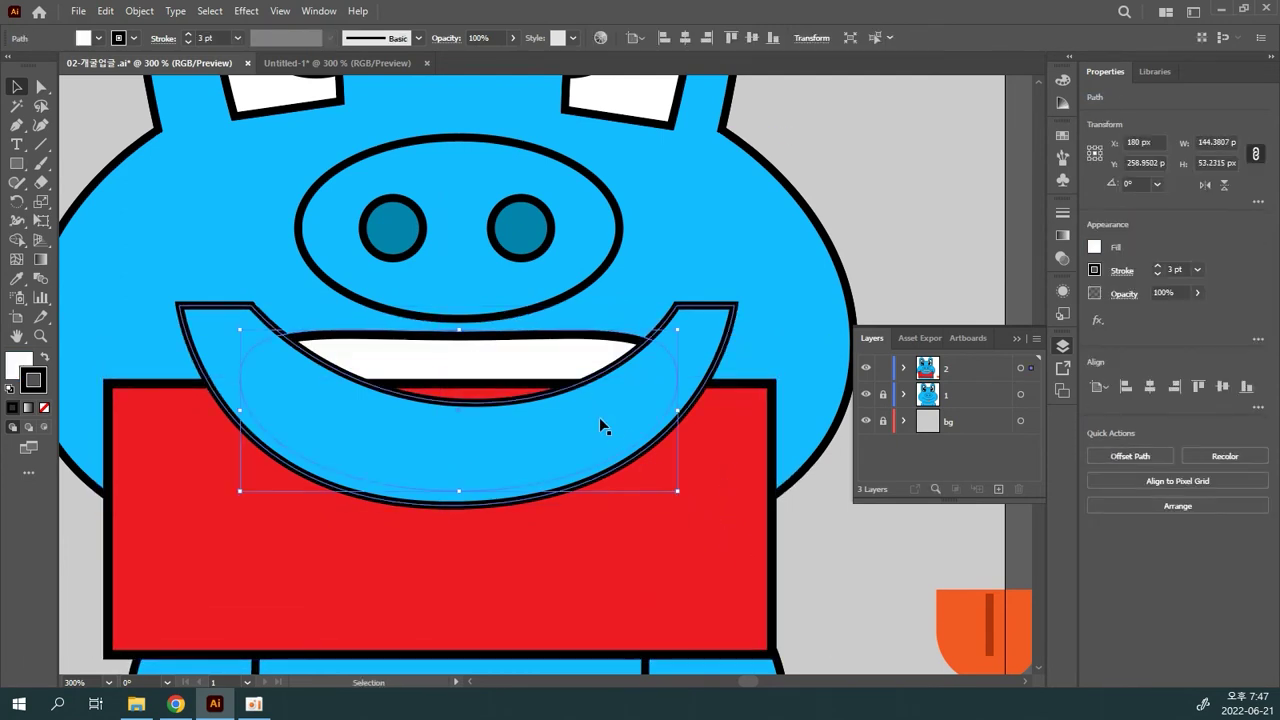
left_click(921, 269)
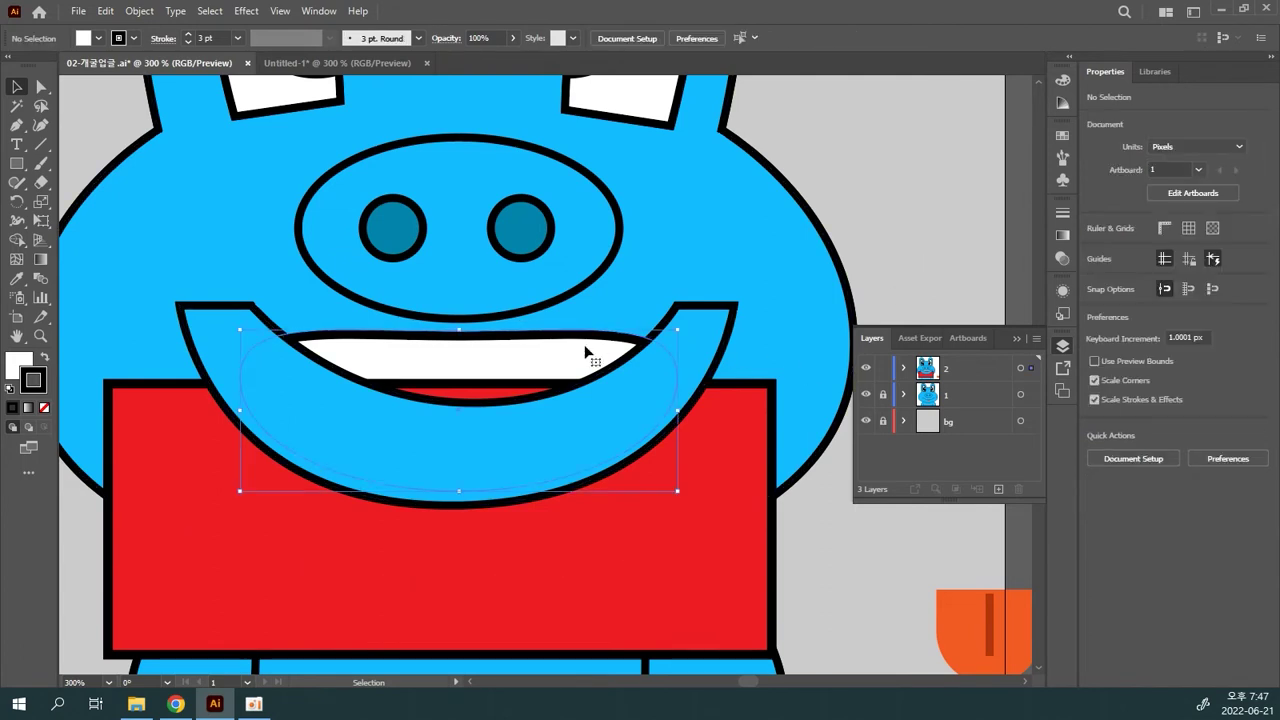
- Cut the blue crescent mouth path from the face to the clipboard
left_click(680, 350)
key("a")
key("v")
key("Delete")
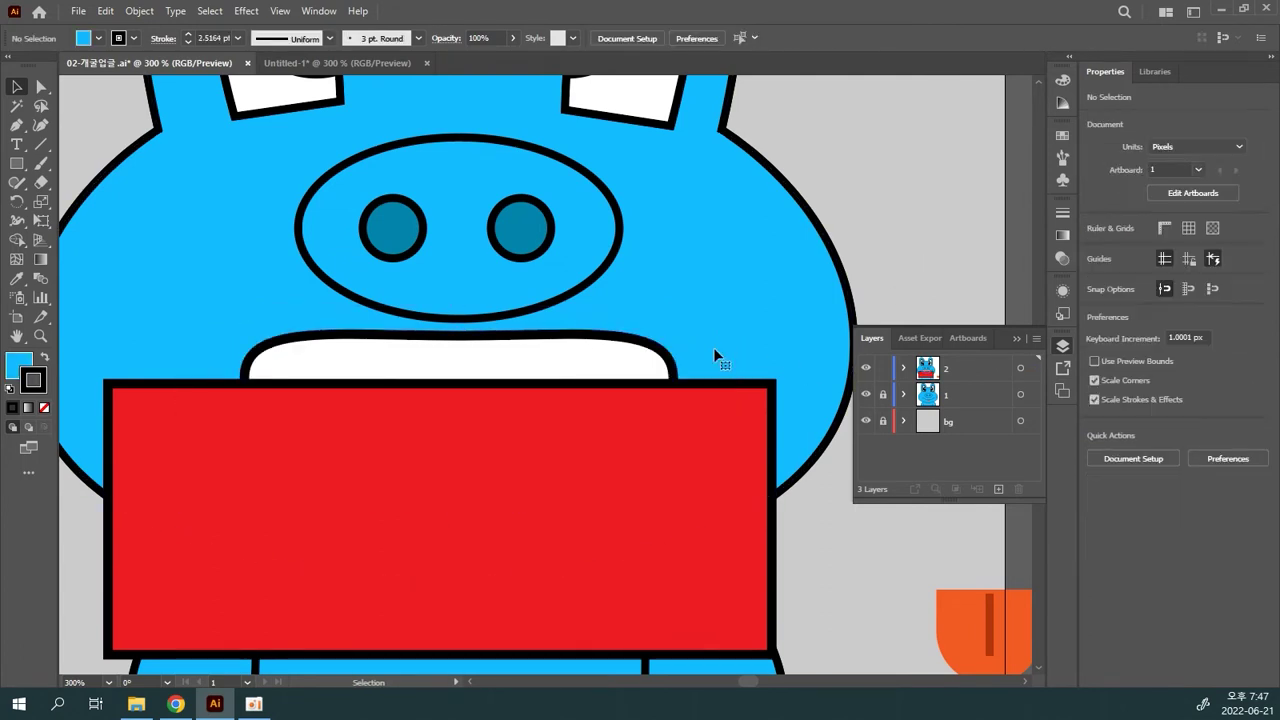
key("ctrl+z")
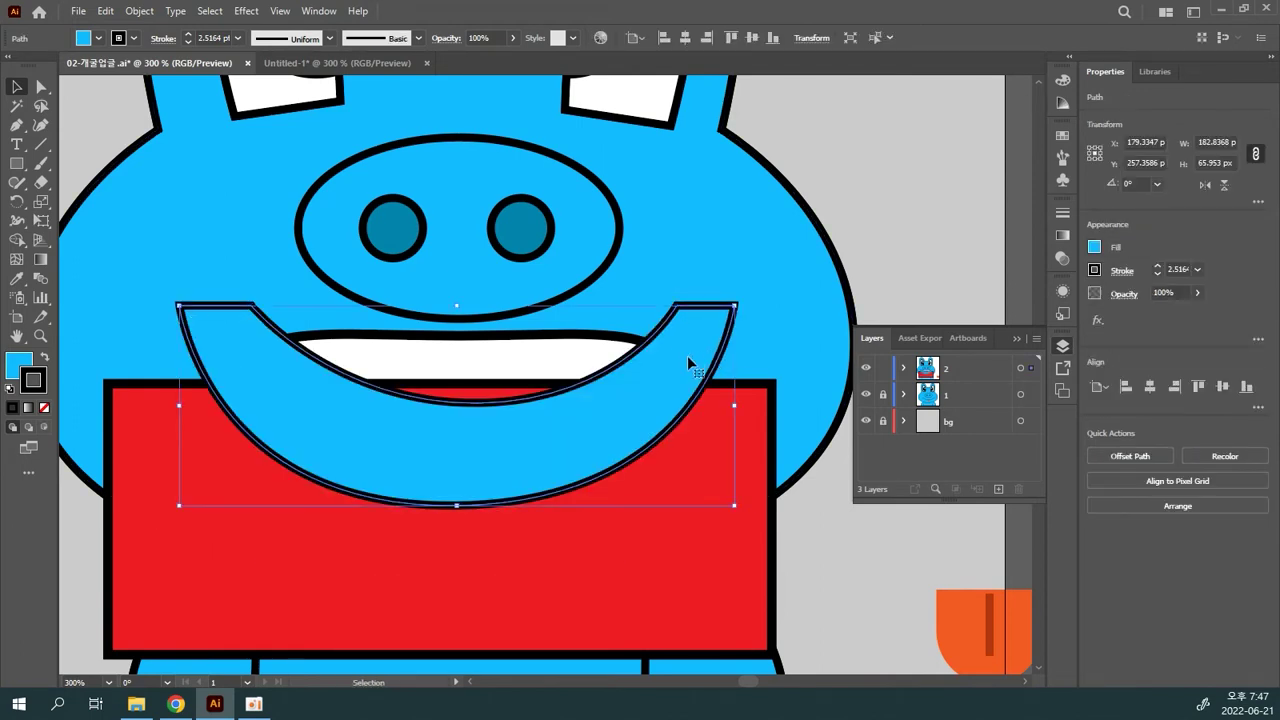
key("Delete")
- Raise the red rectangle slightly and bring the white mouth shape in front of it
left_click_drag(662, 459, 661, 446)
left_click(578, 356)
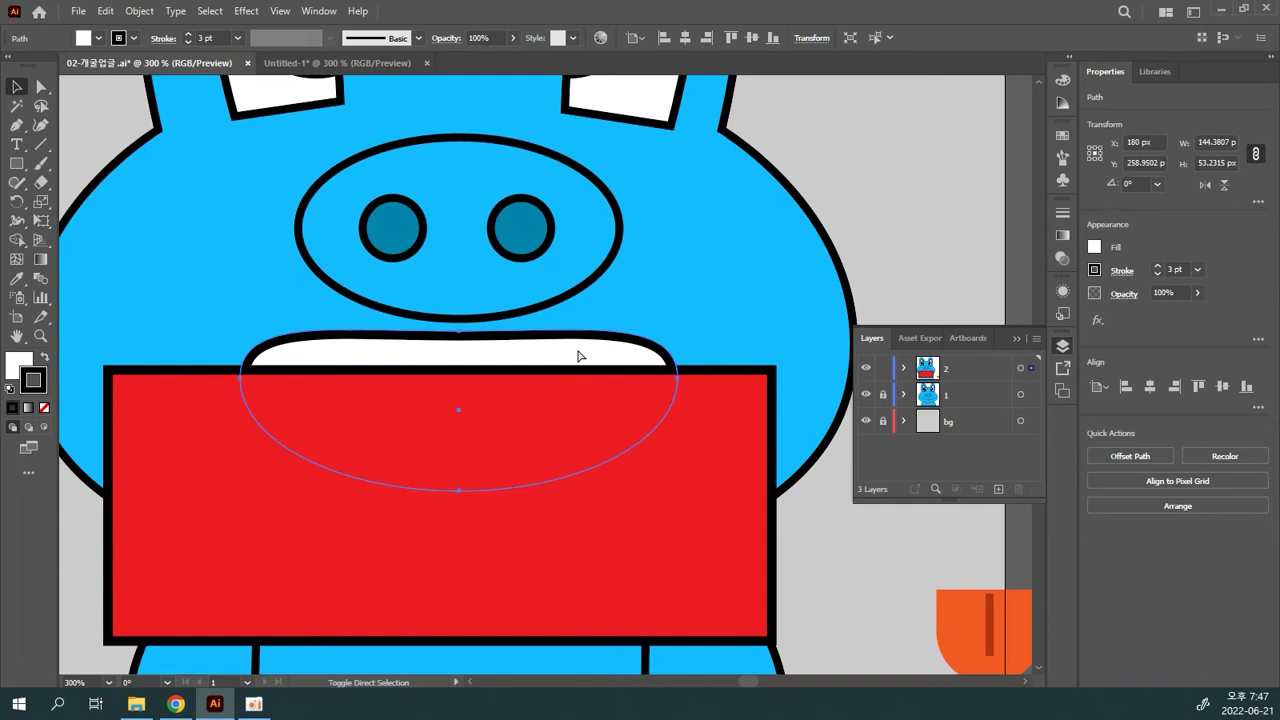
key("ctrl+shift+bracketright")
left_click(889, 240)
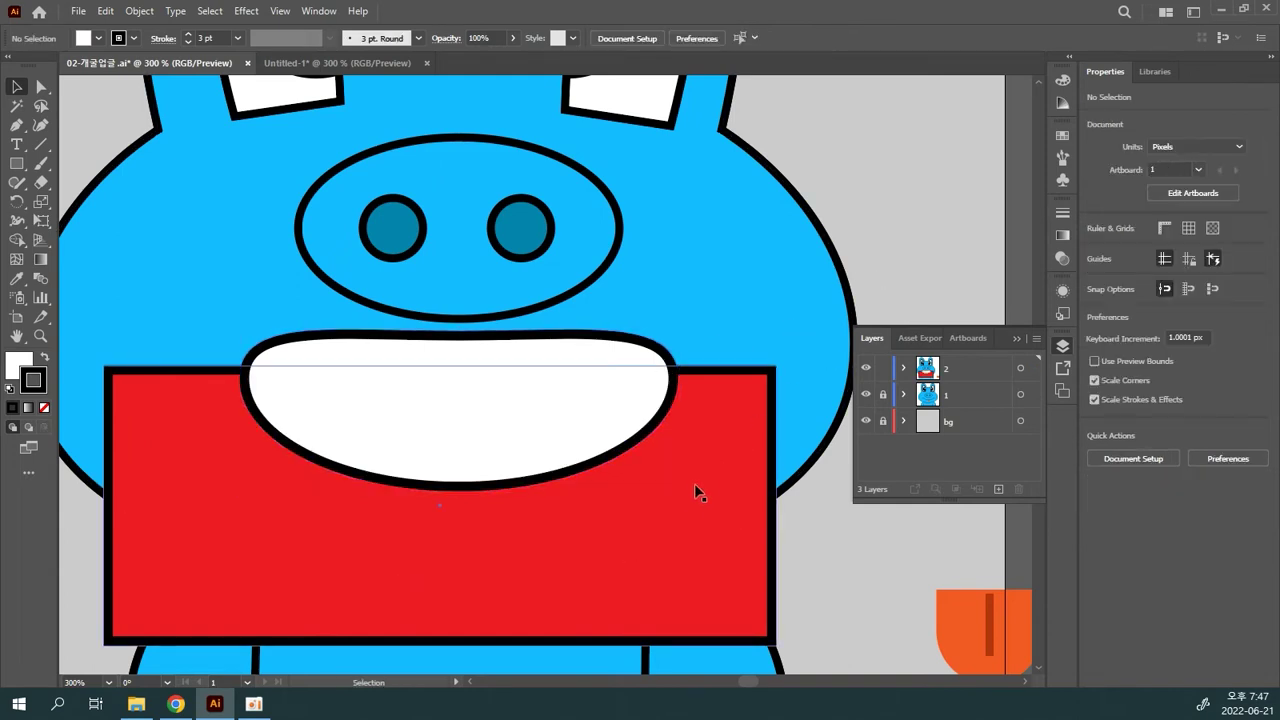
left_click(687, 494)
left_click(508, 427)
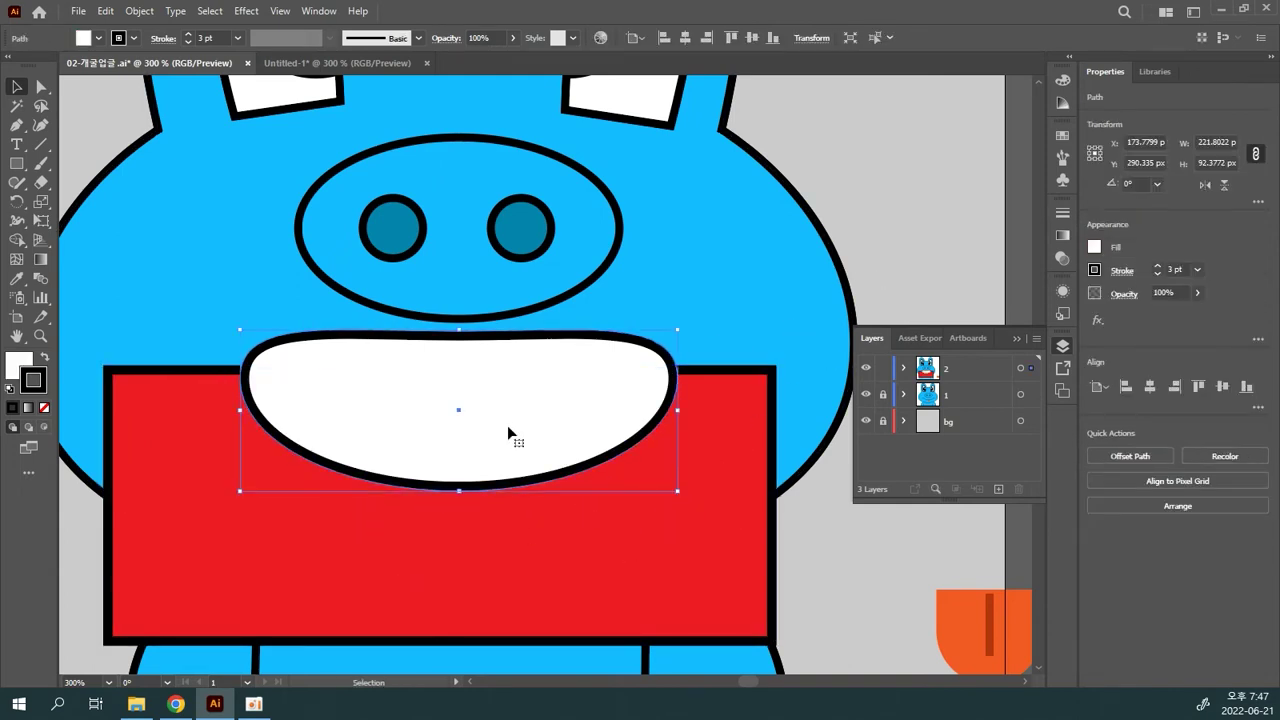
left_click(862, 230)
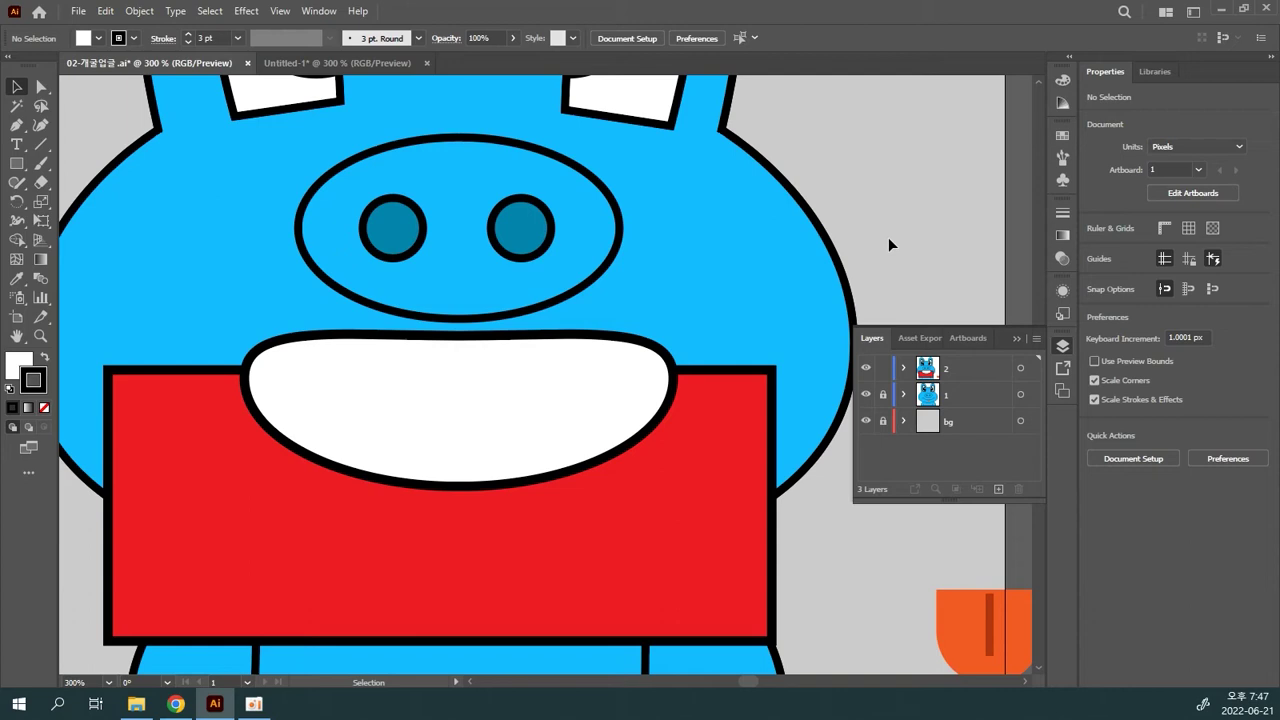
- Paste the crescent back in place in front, and use it as a clipping mask for the red rectangle and white shape
key("ctrl+f")
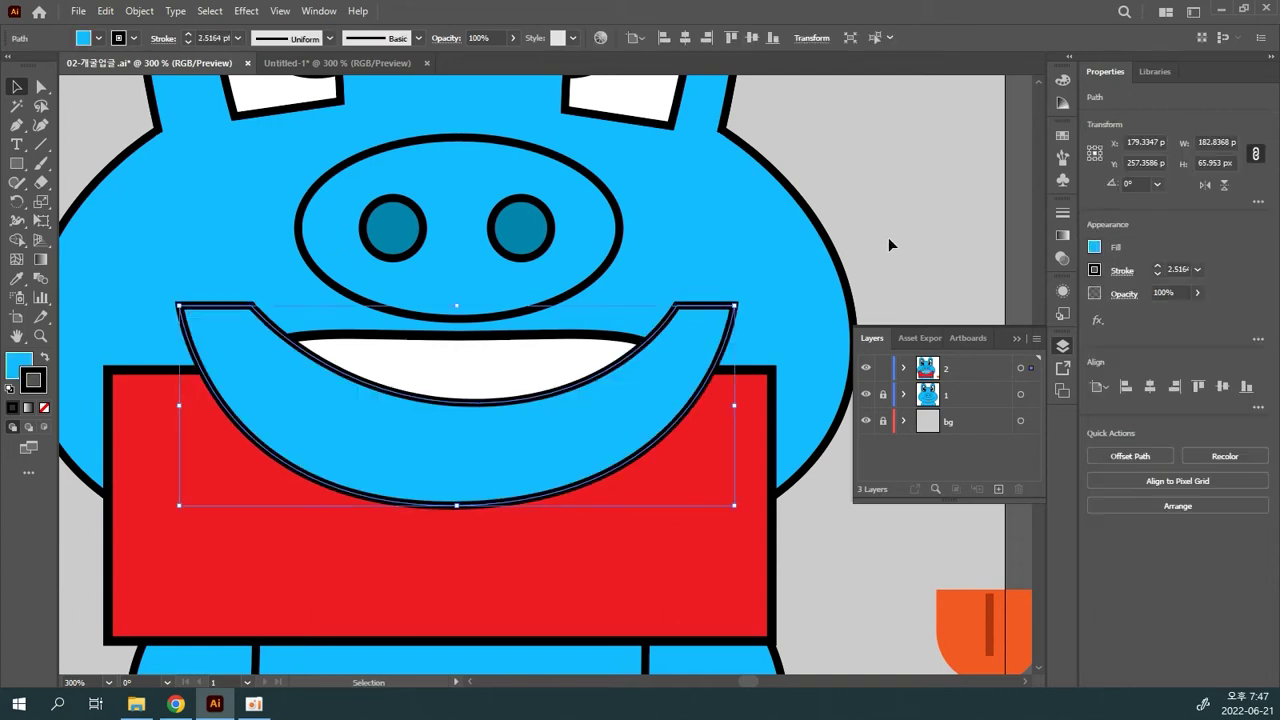
left_click(926, 215)
left_click(721, 449)
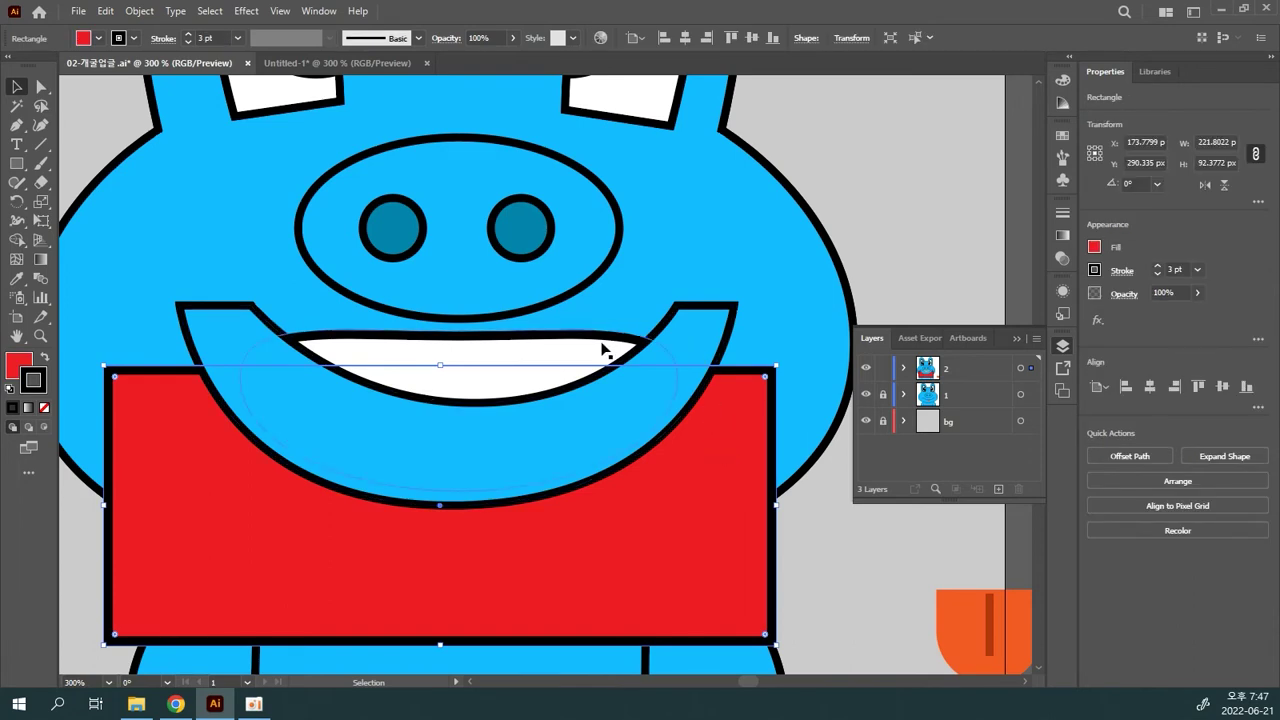
left_click(508, 446, "shift")
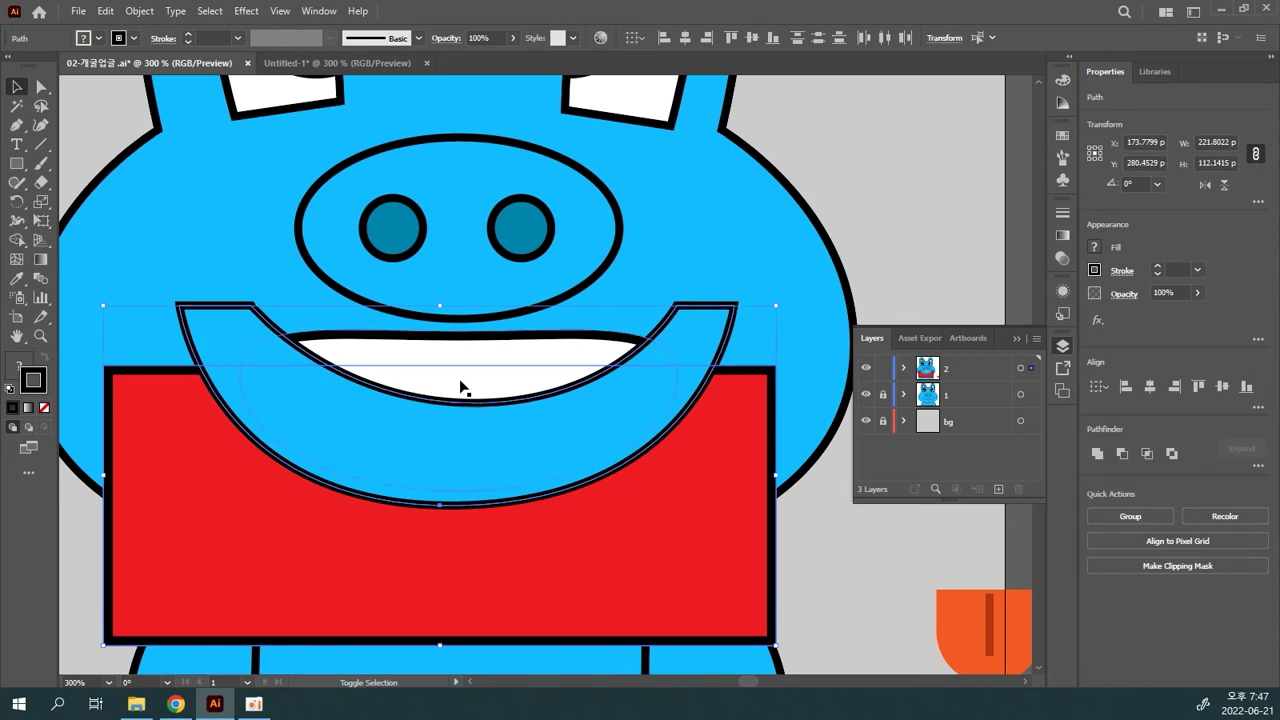
left_click_drag(449, 343, 467, 378)
key("ctrl+7")
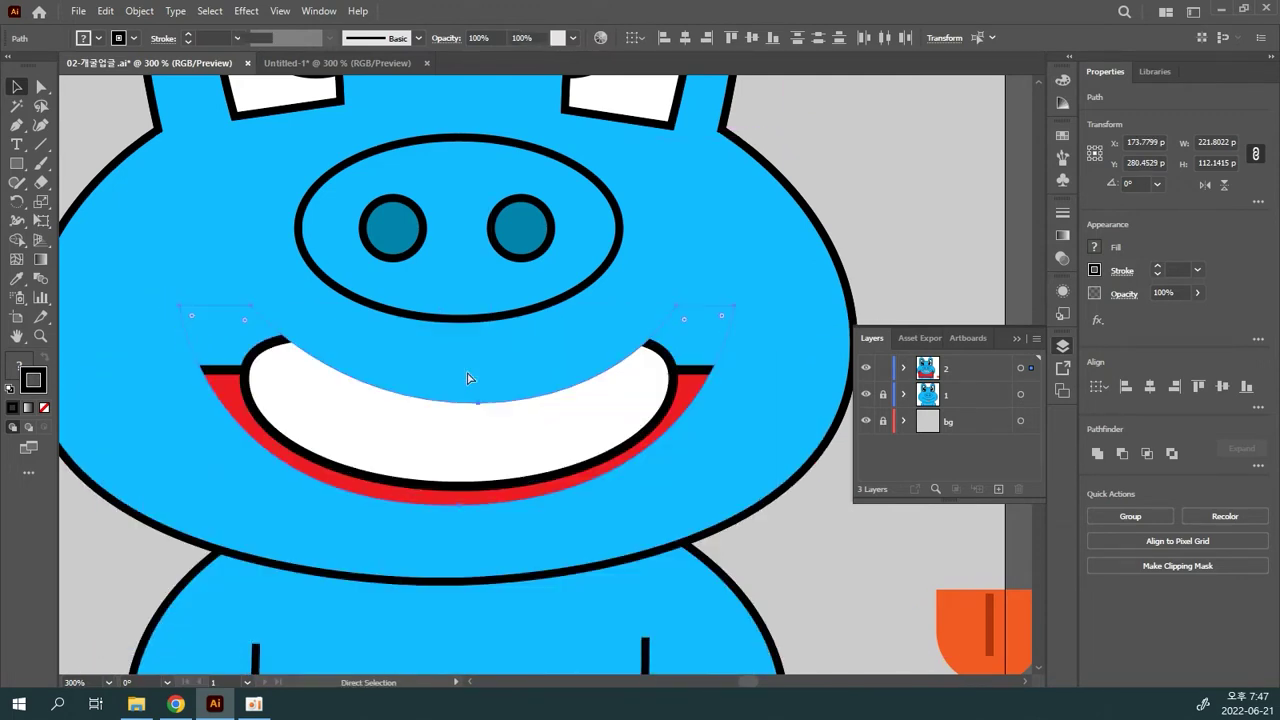
key("v")
left_click(857, 238)
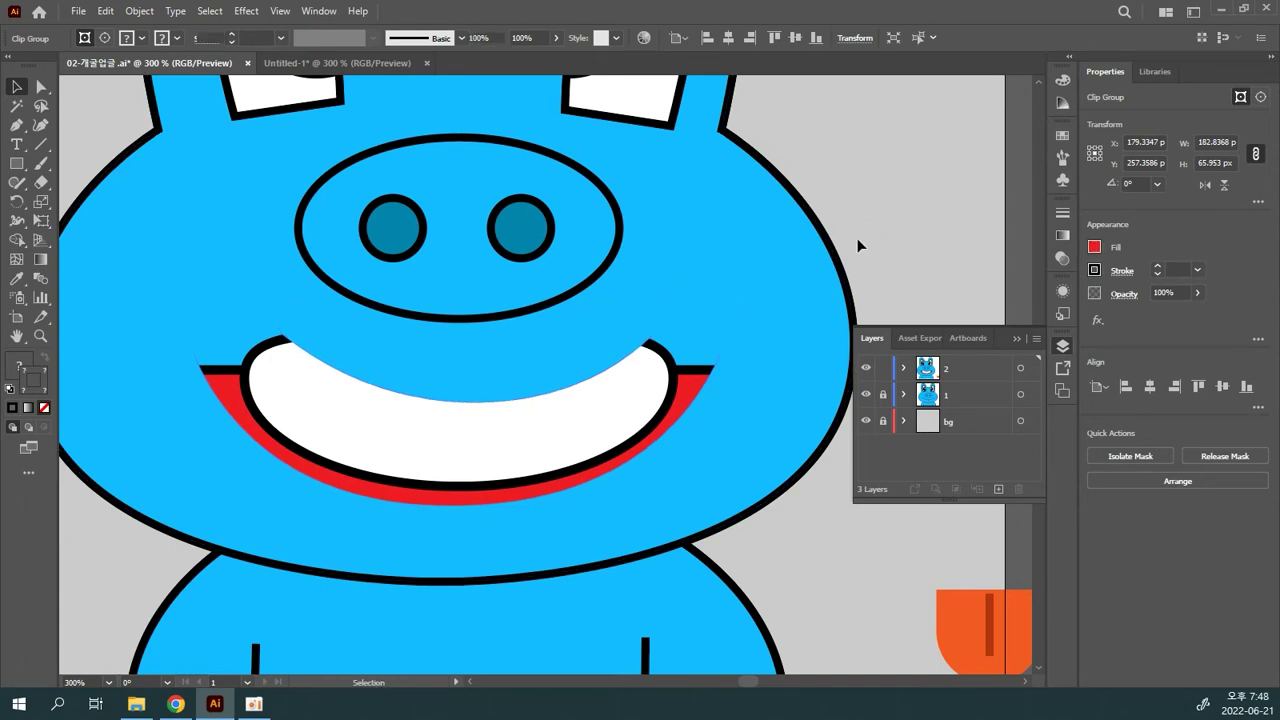
- Isolate the mouth's clip group and move the red rectangle up to cover the crescent's upper corners
double_click(691, 381)
left_click_drag(691, 381, 690, 318)
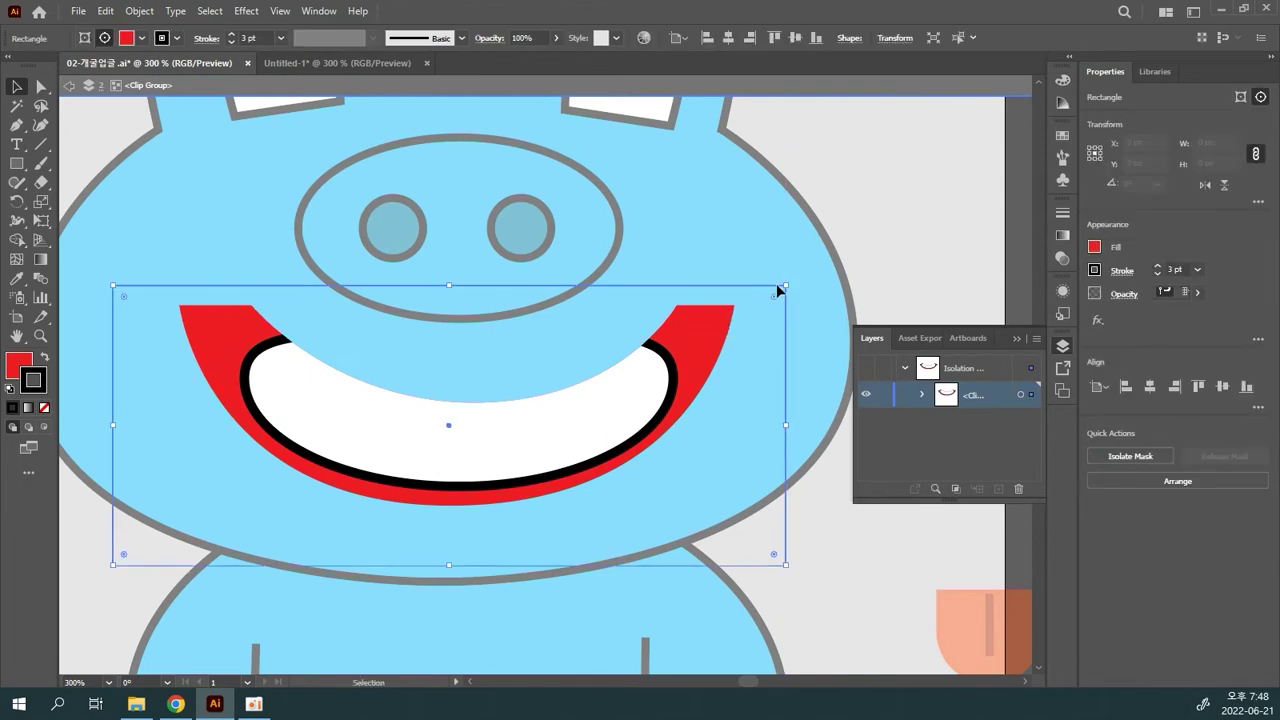
left_click(903, 214)
- Raise the white shape inside the mouth, remove its stroke, and exit the isolated clip group
mouse_move(620, 404)
left_mouse_down()
mouse_move(623, 348)
mouse_move(625, 380)
left_mouse_up()
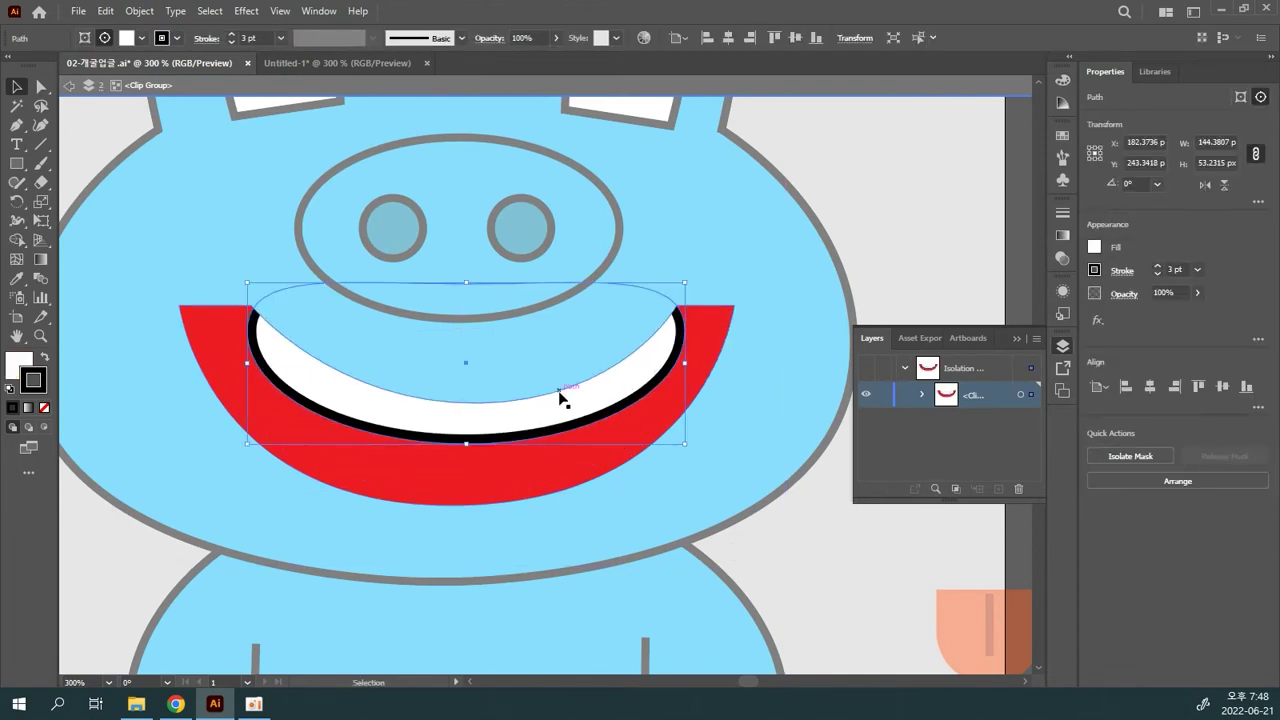
left_click(45, 408)
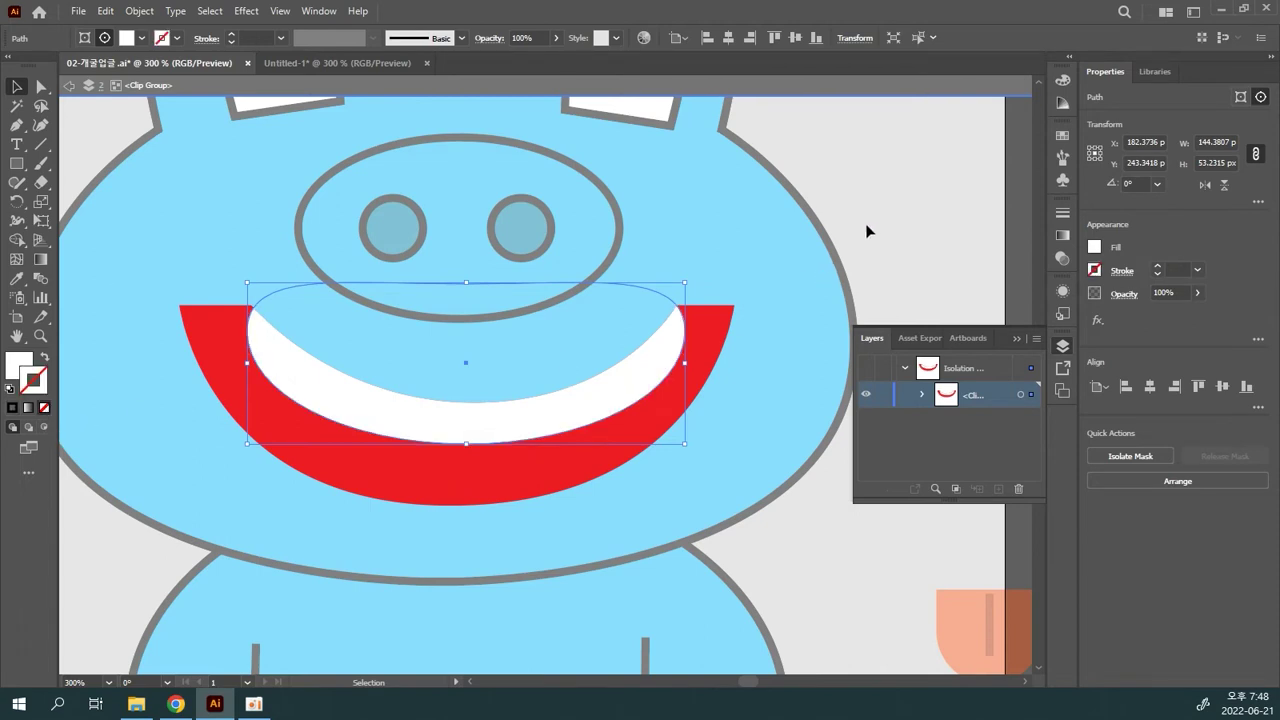
double_click(885, 199)
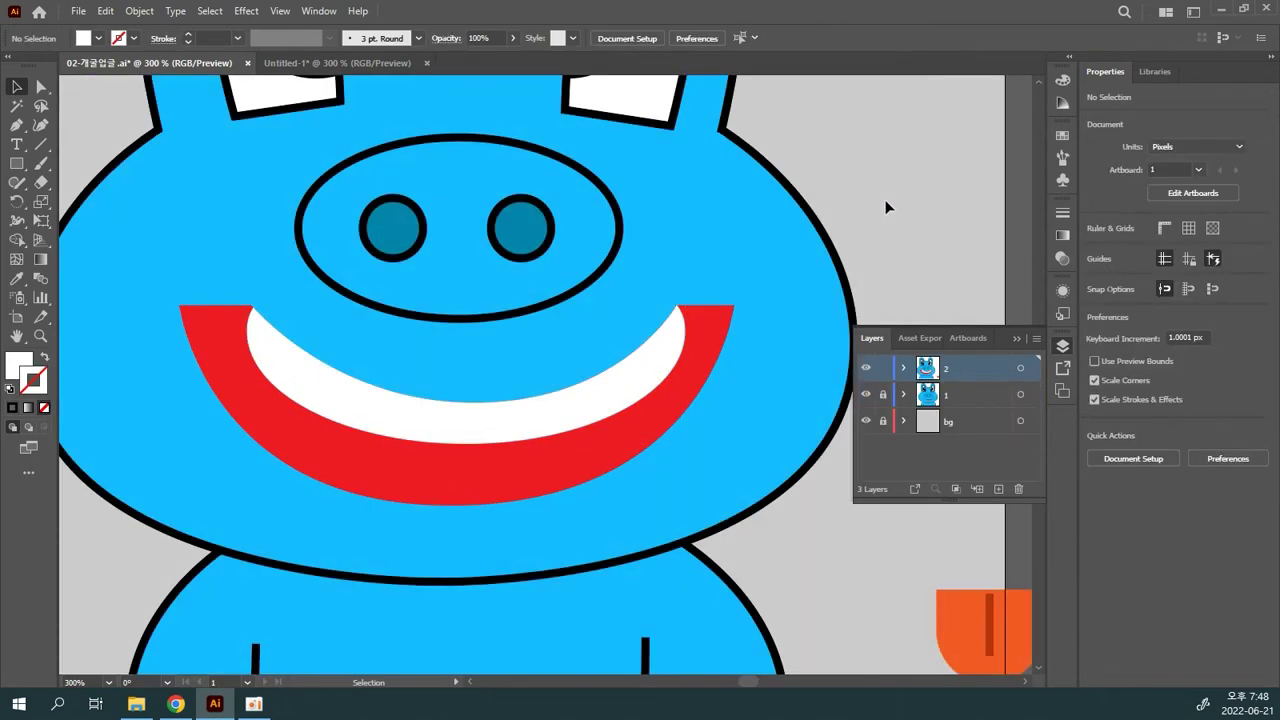
- Isolate the clip group again, widen the white teeth shape symmetrically to about 196 px, and raise it to fill the crescent's upper edge
left_click(582, 405)
double_click(582, 405)
mouse_move(586, 409)
left_mouse_down()
mouse_move(590, 386)
mouse_move(587, 400)
left_mouse_up()
left_click_drag(681, 360, 748, 362)
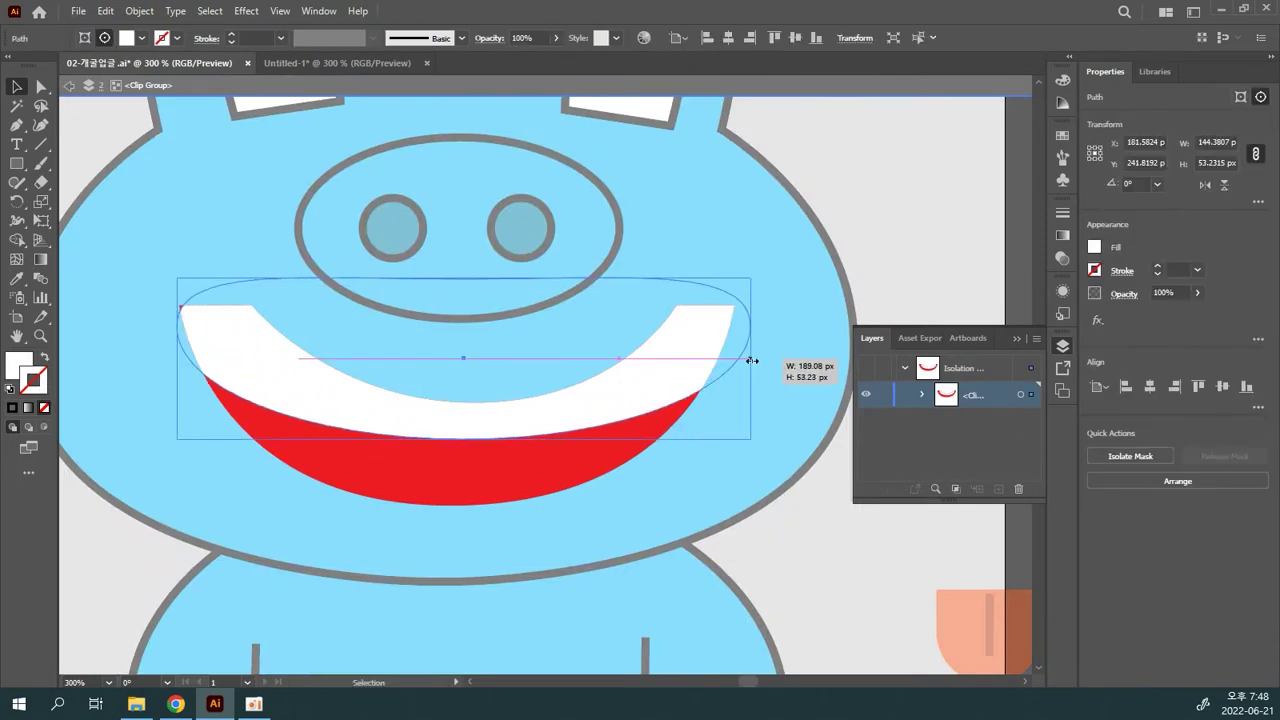
left_click_drag(648, 373, 651, 356)
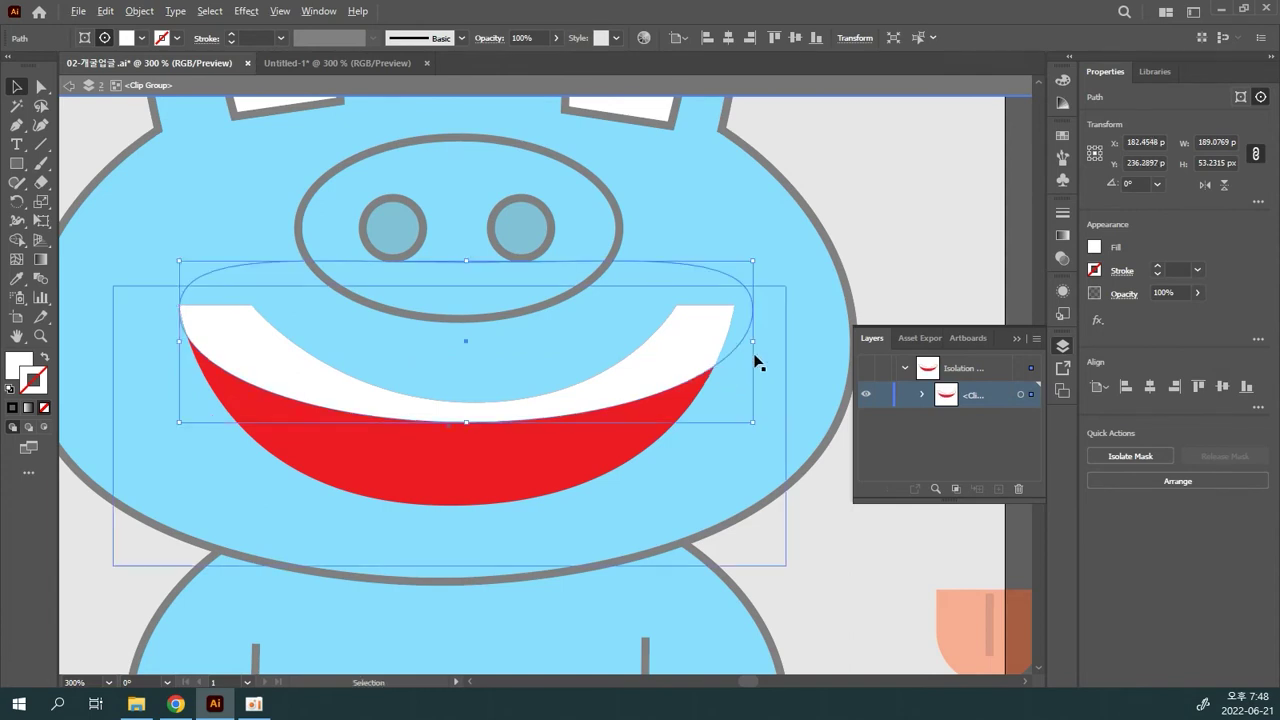
mouse_move(749, 343)
left_mouse_down()
mouse_move(678, 349)
mouse_move(777, 349)
mouse_move(751, 349)
mouse_move(763, 345)
left_mouse_up()
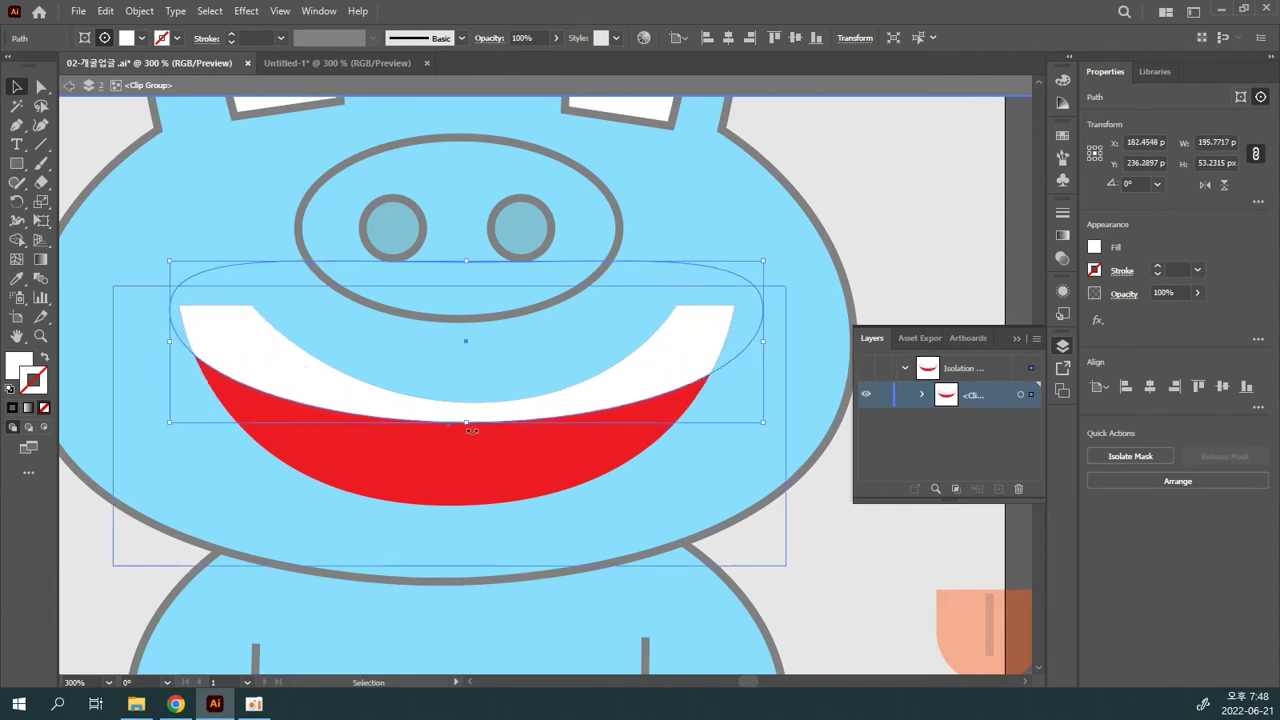
left_click(849, 237)
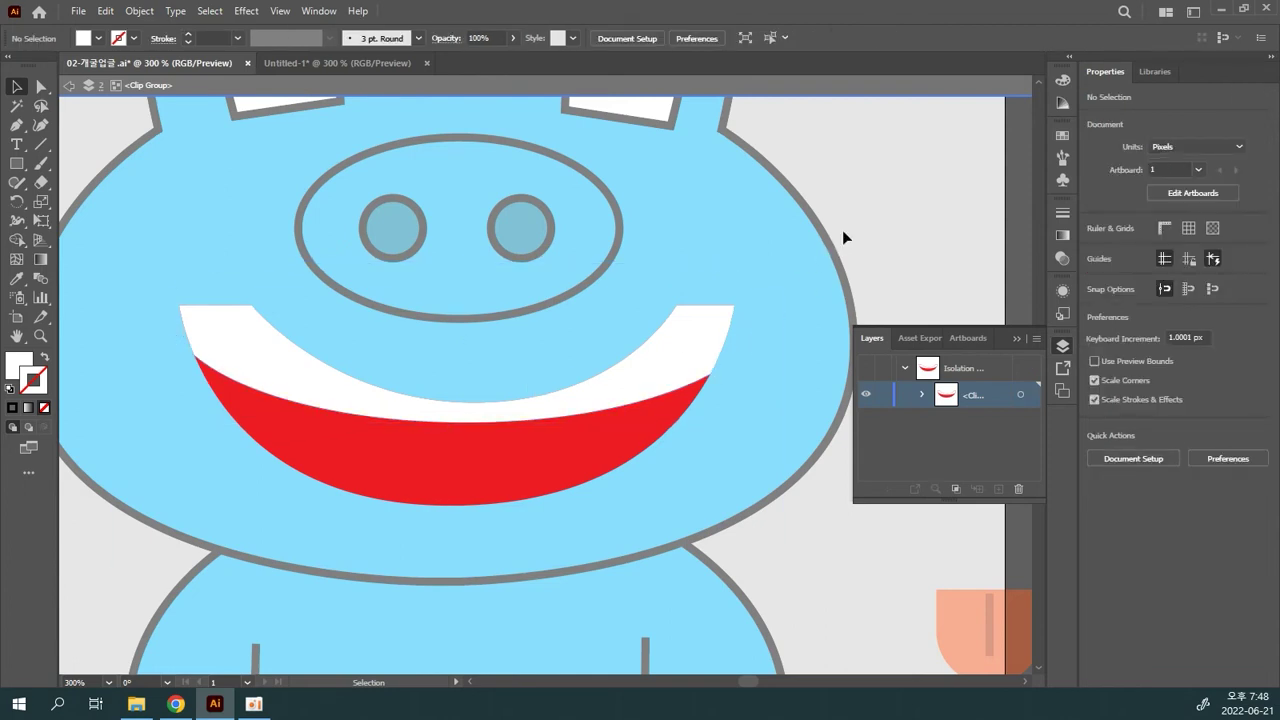
left_click(40, 86)
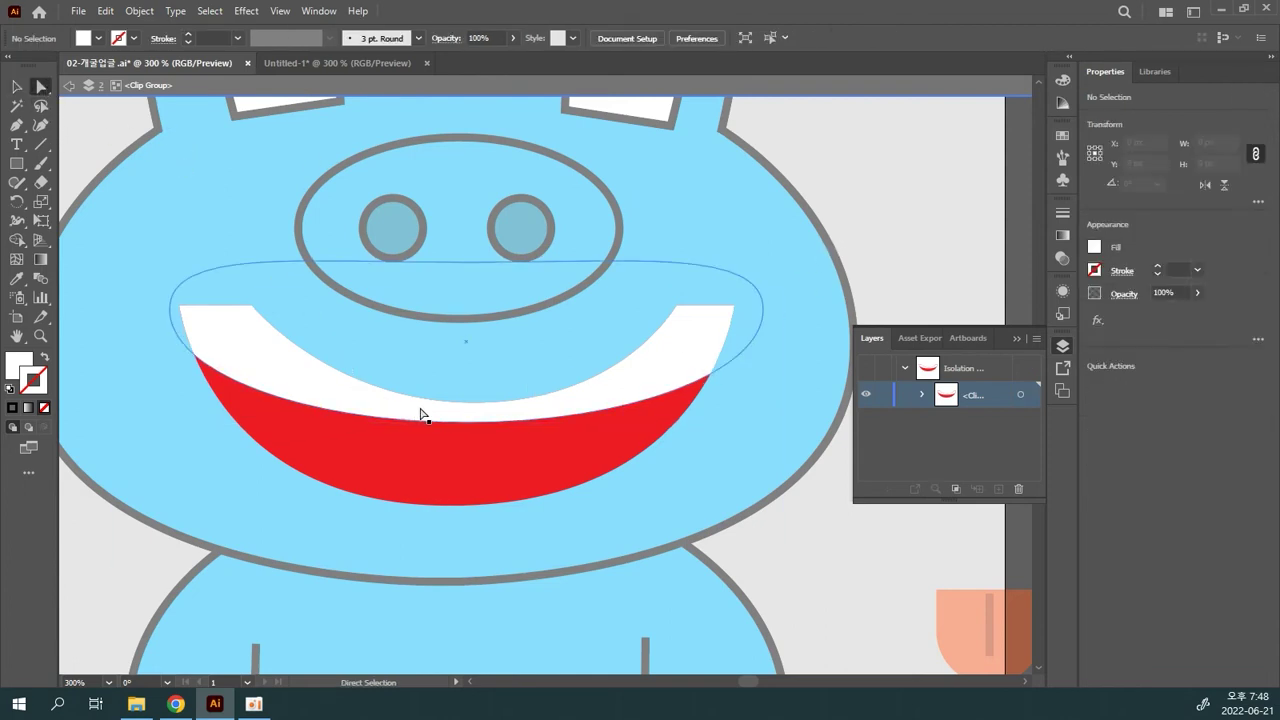
left_click_drag(455, 430, 449, 455)
left_click(344, 207)
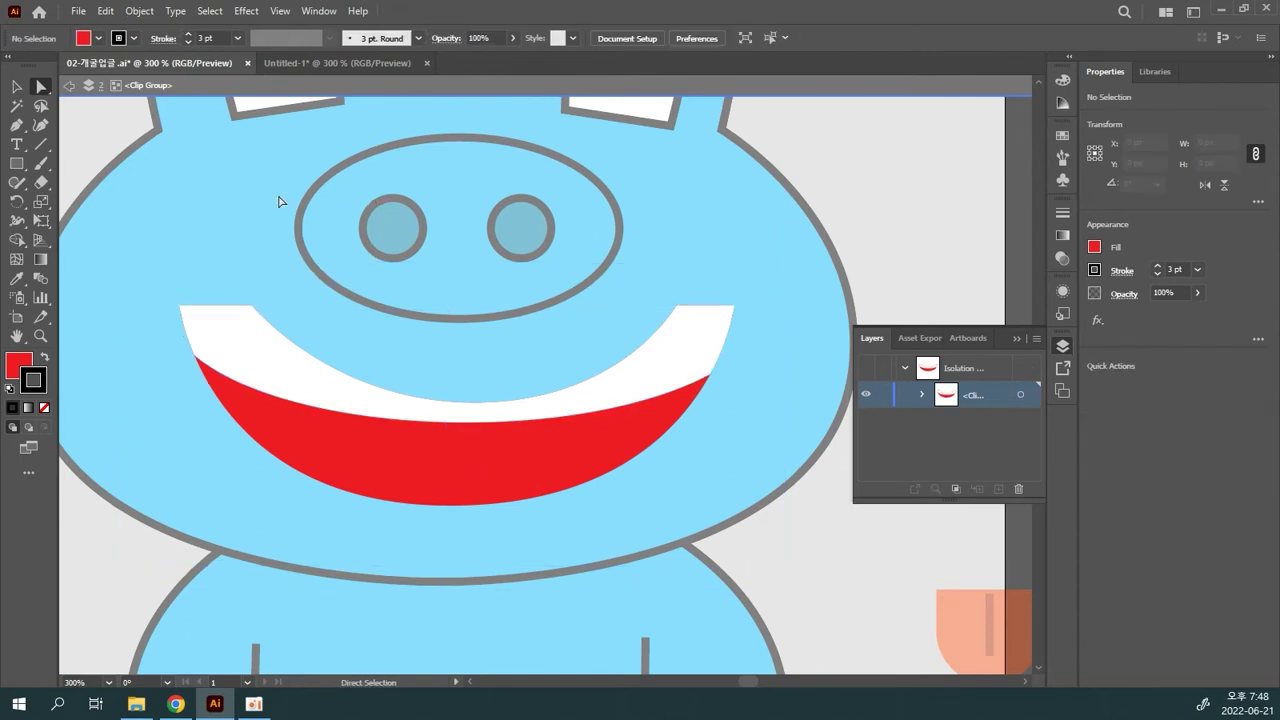
- Exit the mouth clip group's isolation mode to return to the whole character
key("v")
double_click(809, 134)
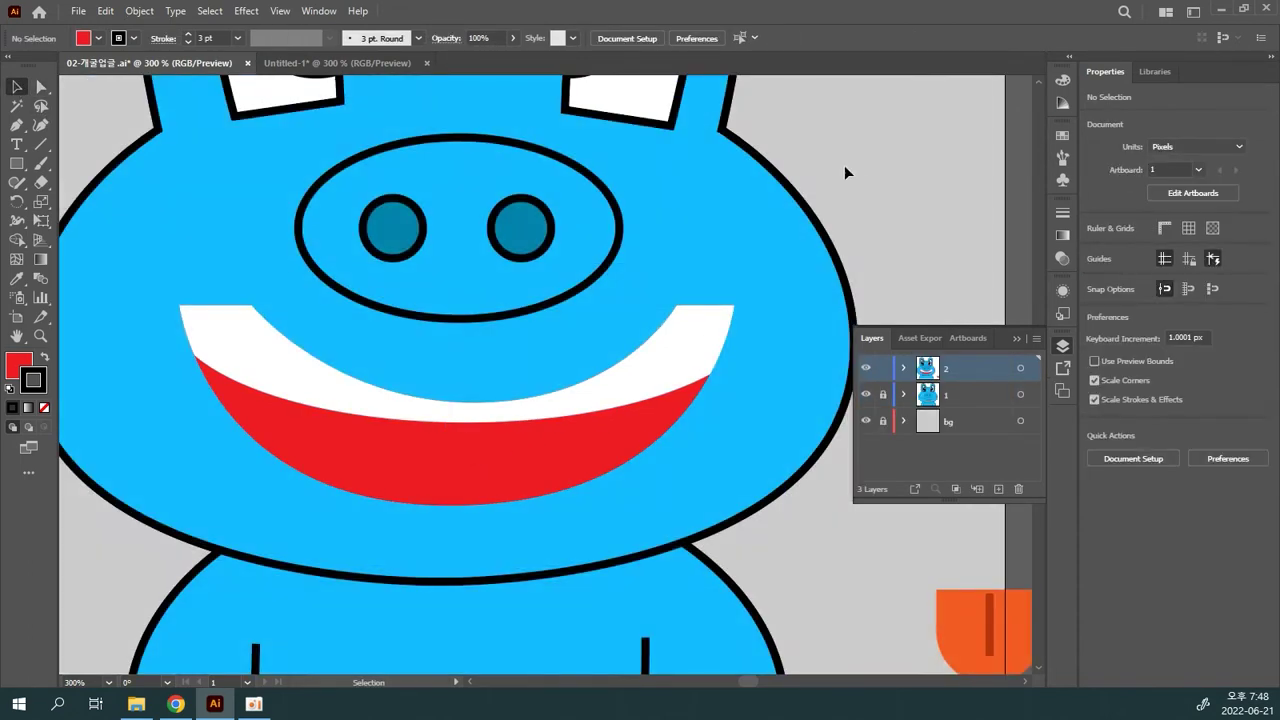
key("ctrl+minus")
key("ctrl+minus")
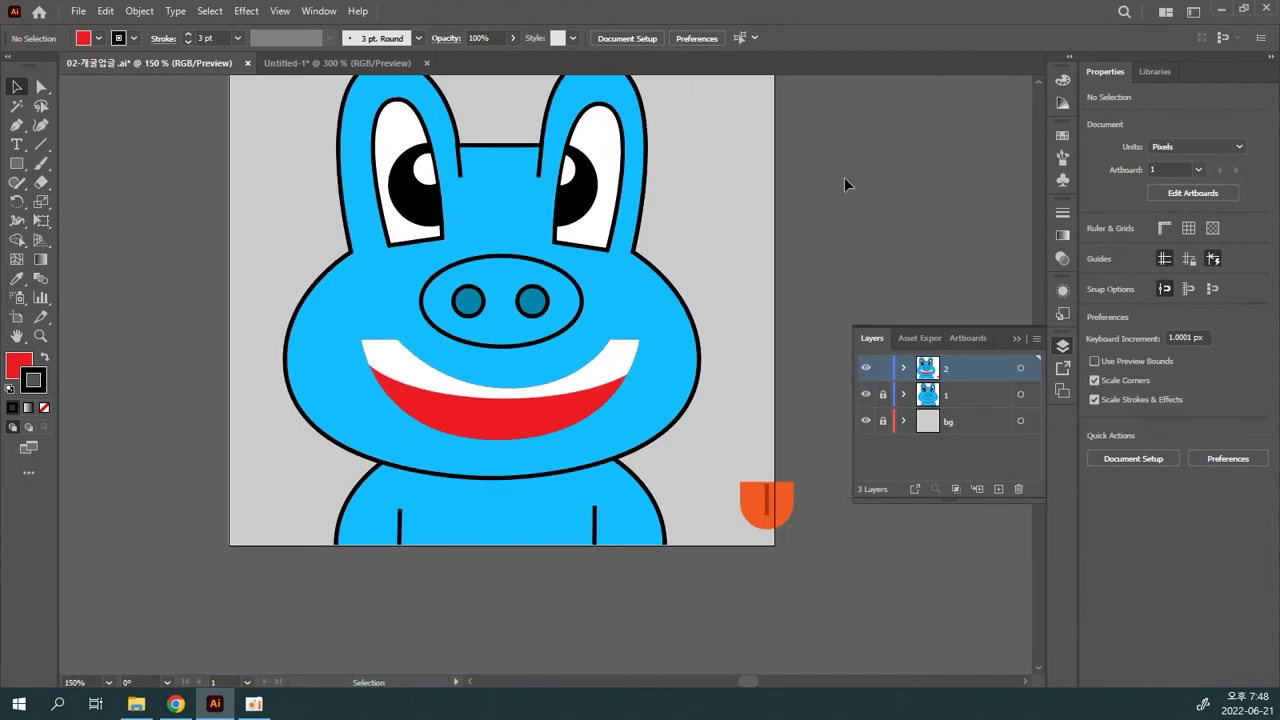
- Try moving the clipped mouth sideways as one object, and return it to its original position
mouse_move(592, 403)
left_mouse_down()
mouse_move(567, 434)
mouse_move(588, 395)
mouse_move(612, 402)
left_mouse_up()
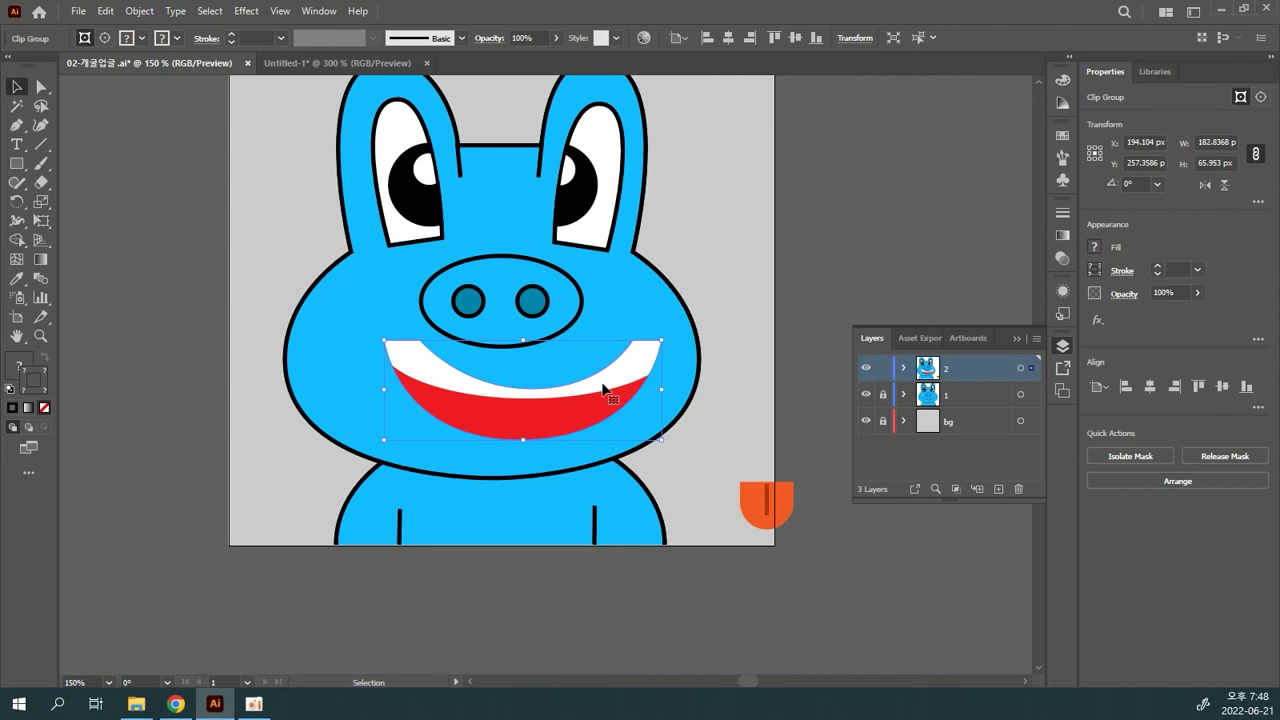
key("shift+Left")
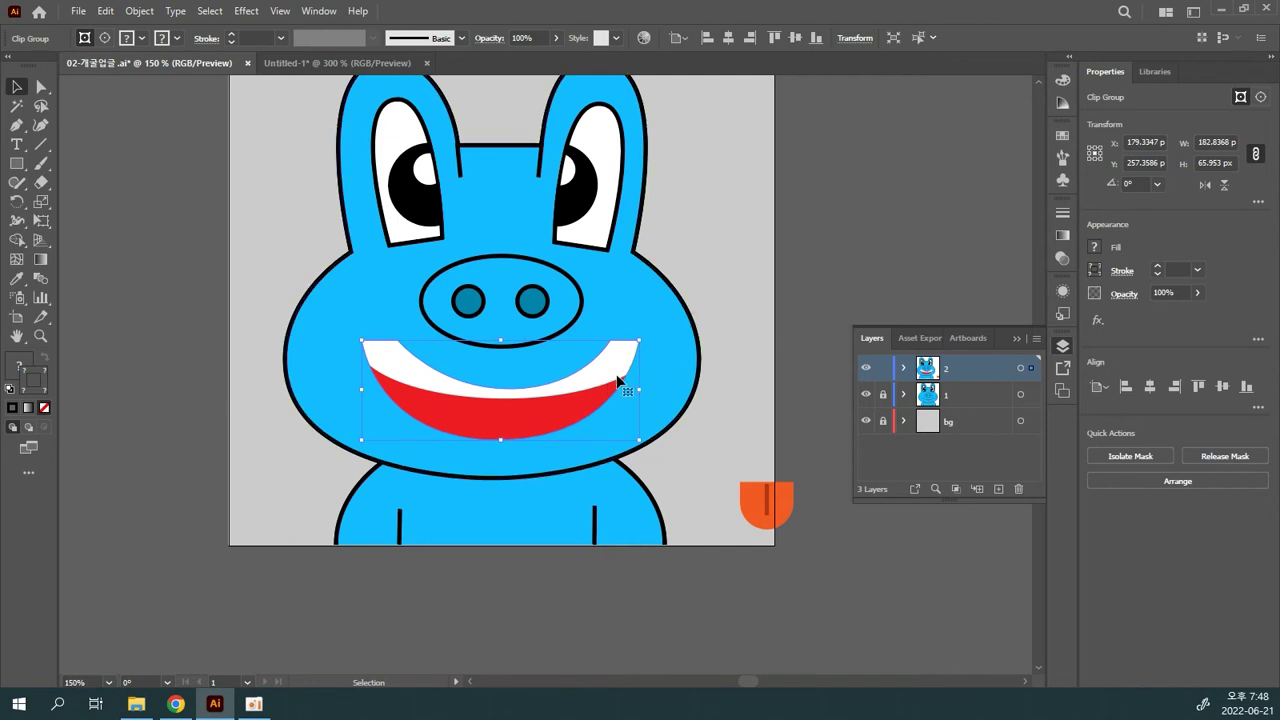
left_click(760, 280)
left_click_drag(763, 283, 591, 308)
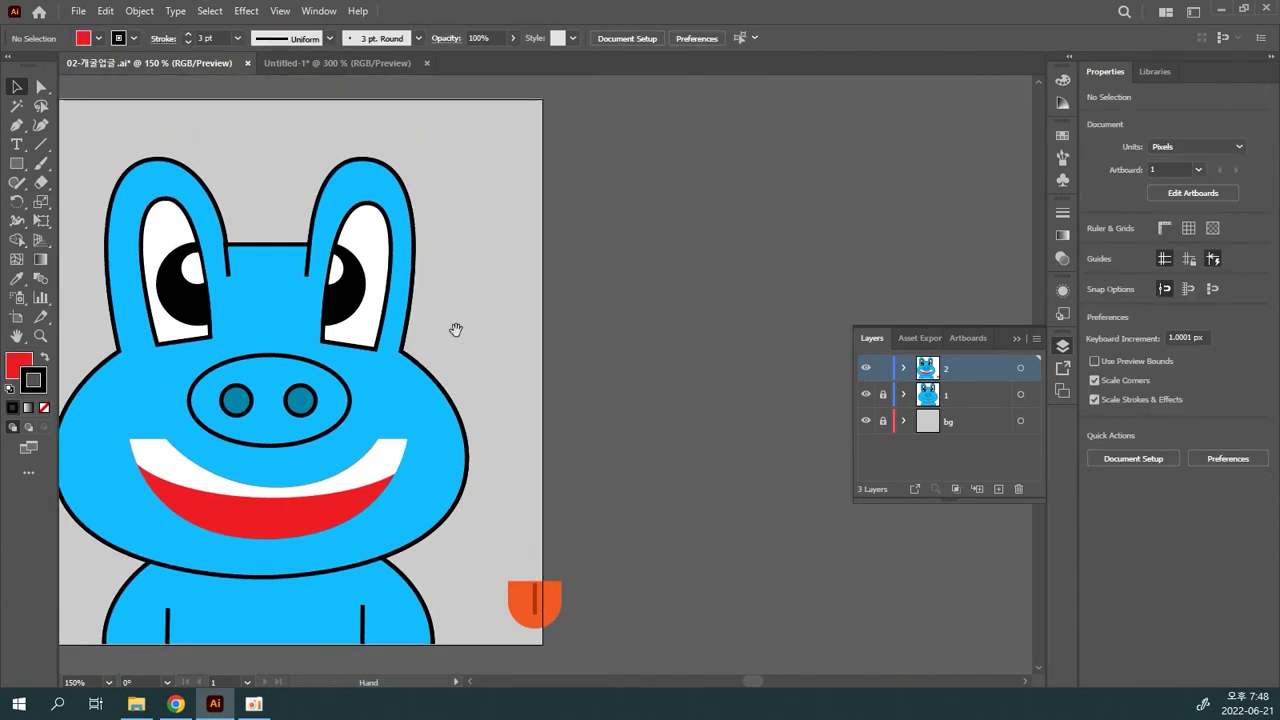
- Draw a red rectangle with a black outline, about 133 by 105 px, on the empty canvas beside the artboard's right edge
left_click(17, 164)
left_click_drag(545, 196, 745, 354)
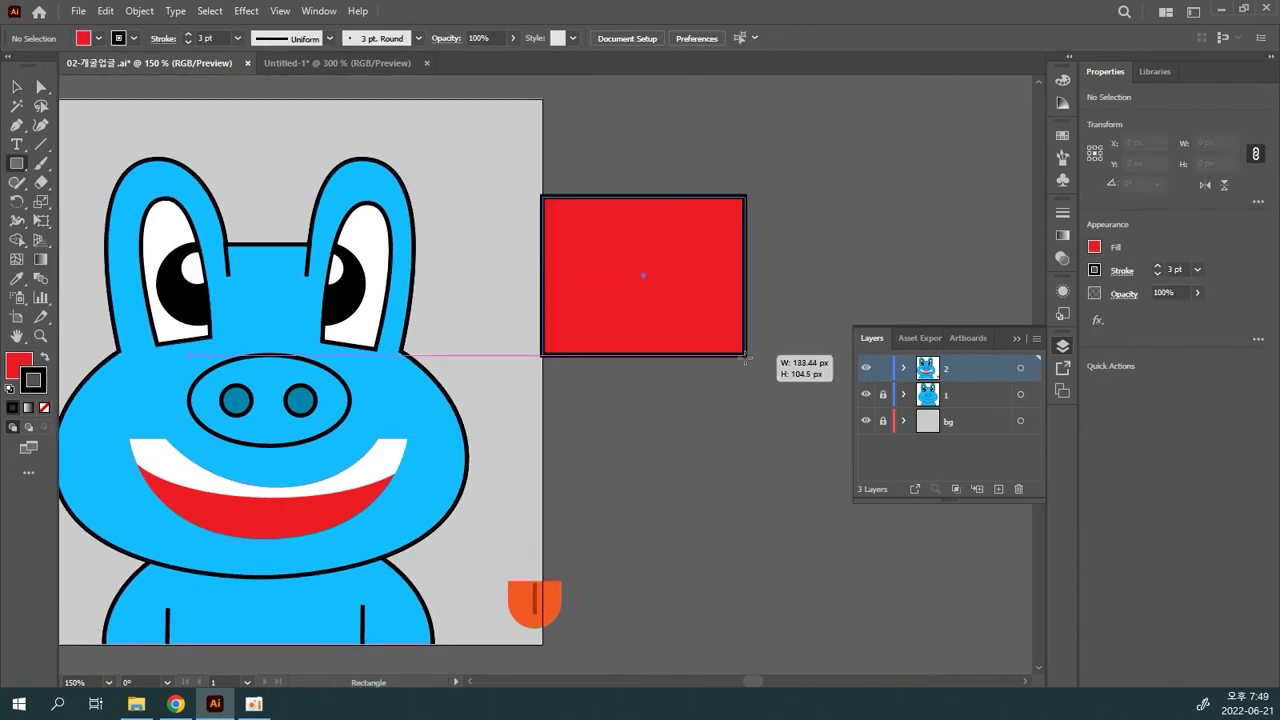
left_click(17, 87)
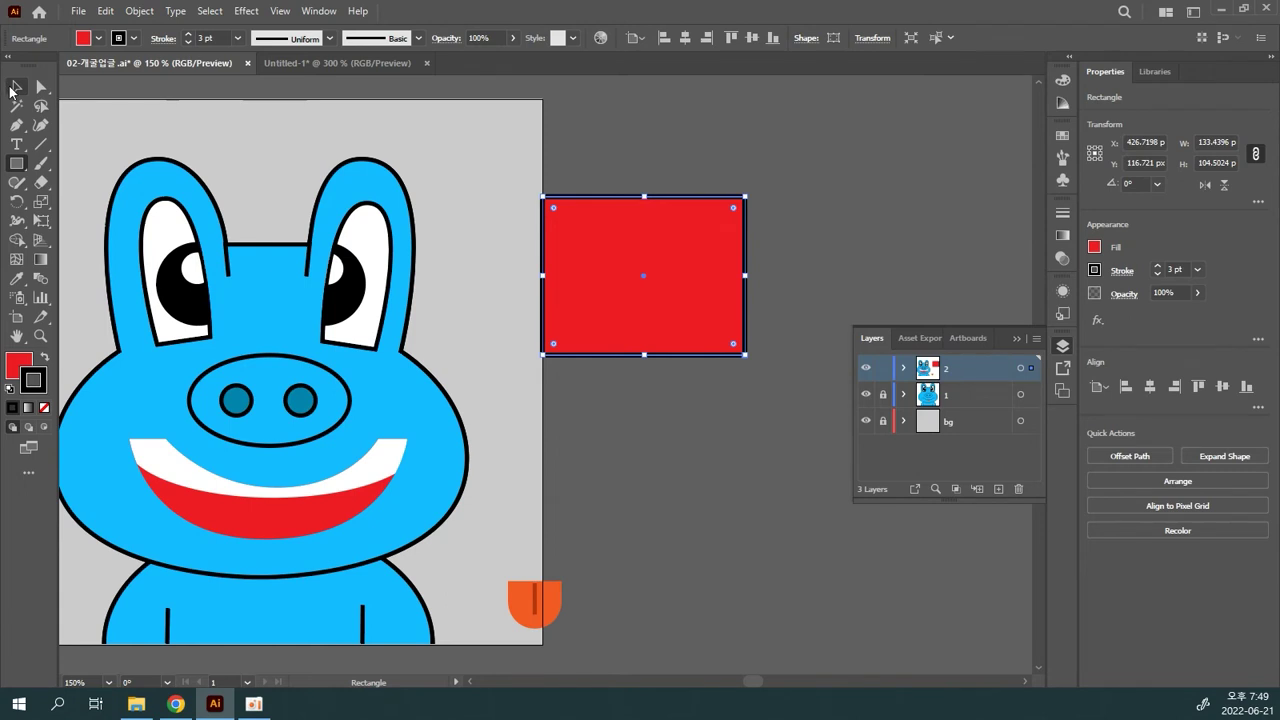
- Duplicate the red rectangle straight upward and shorten the copy into a narrow band overlapping the original's upper part
left_click(630, 102)
left_click_drag(667, 243, 670, 140)
left_click_drag(644, 93, 647, 206)
left_click(789, 187)
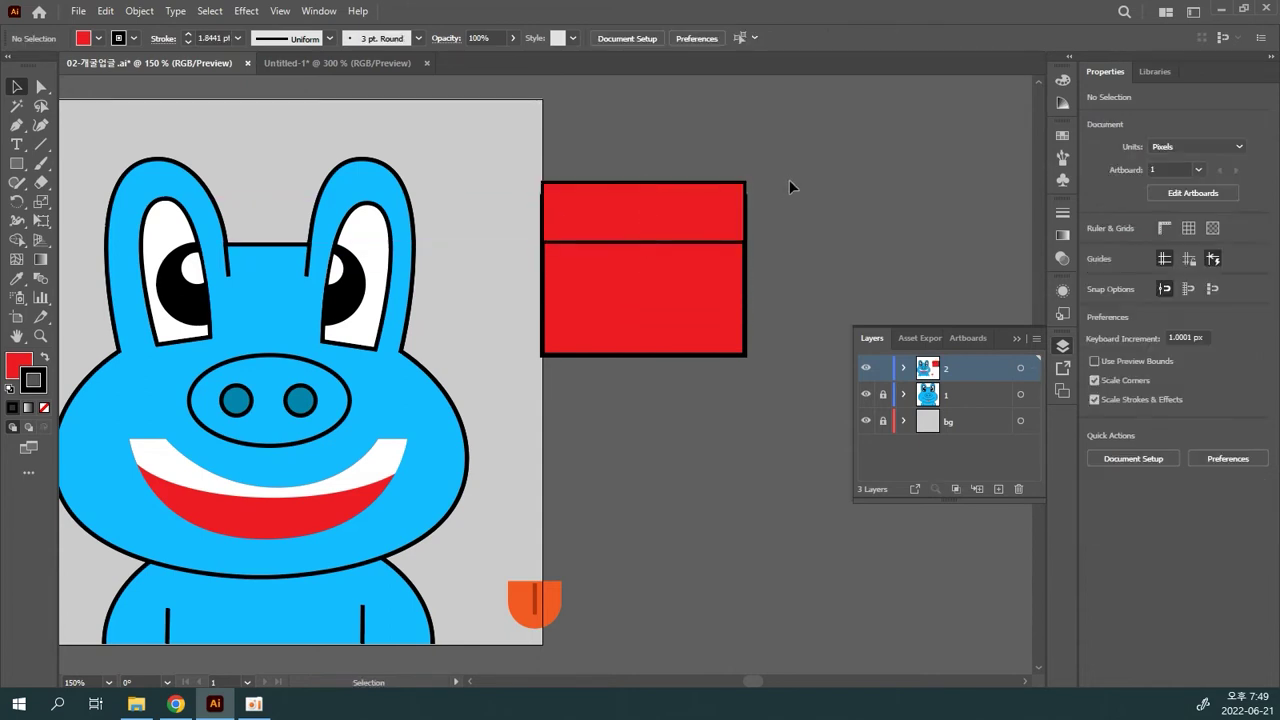
- Select the short upper rectangle of the red box beside the artboard
left_click_drag(17, 163, 60, 199)
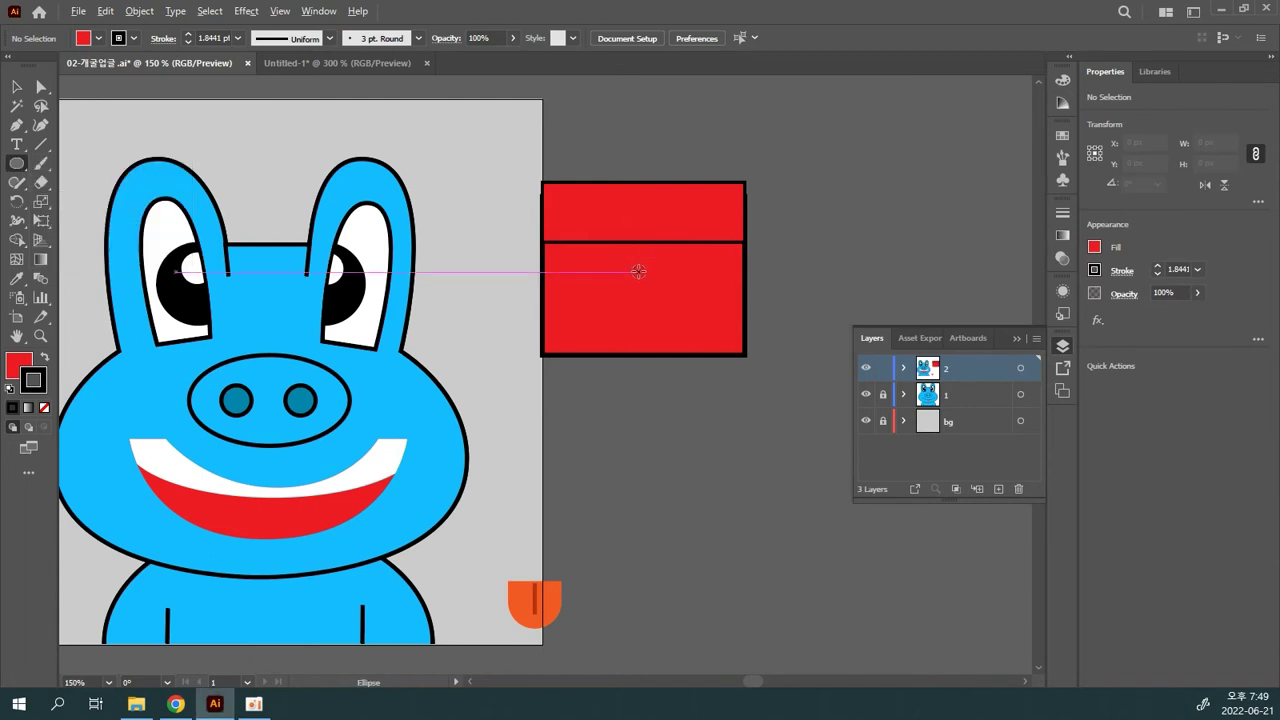
left_click(17, 88)
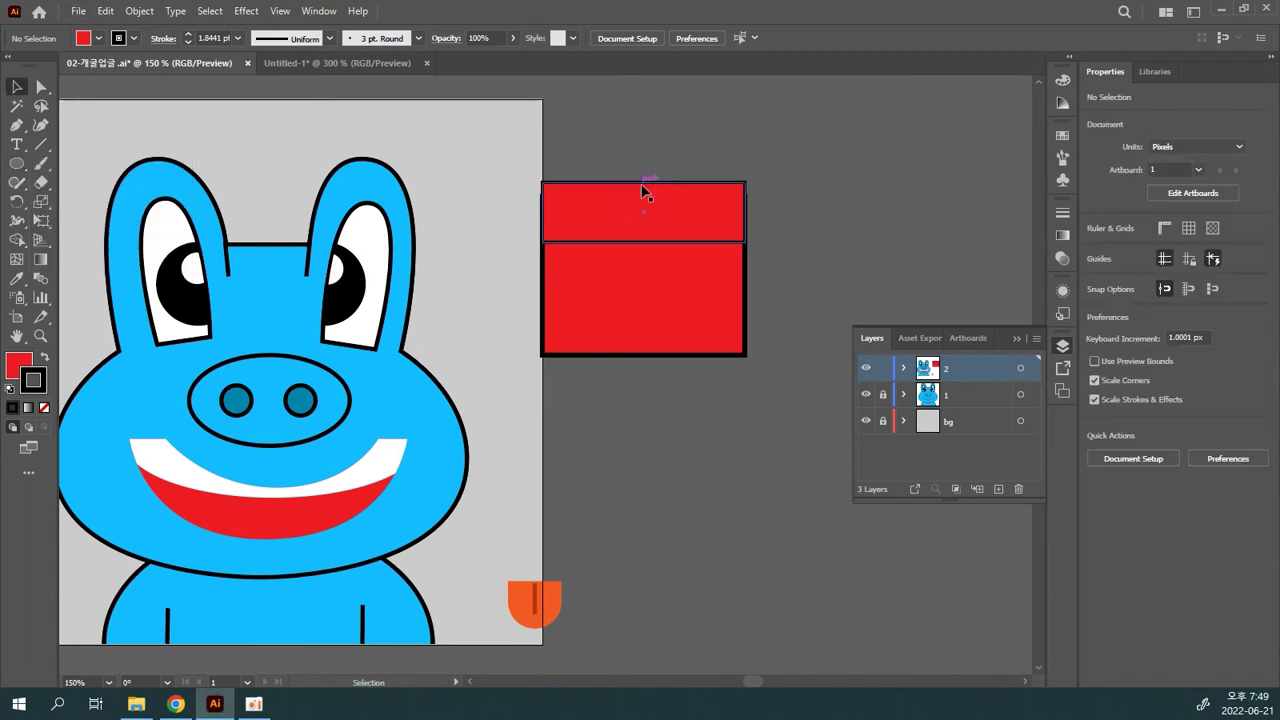
left_click(636, 194)
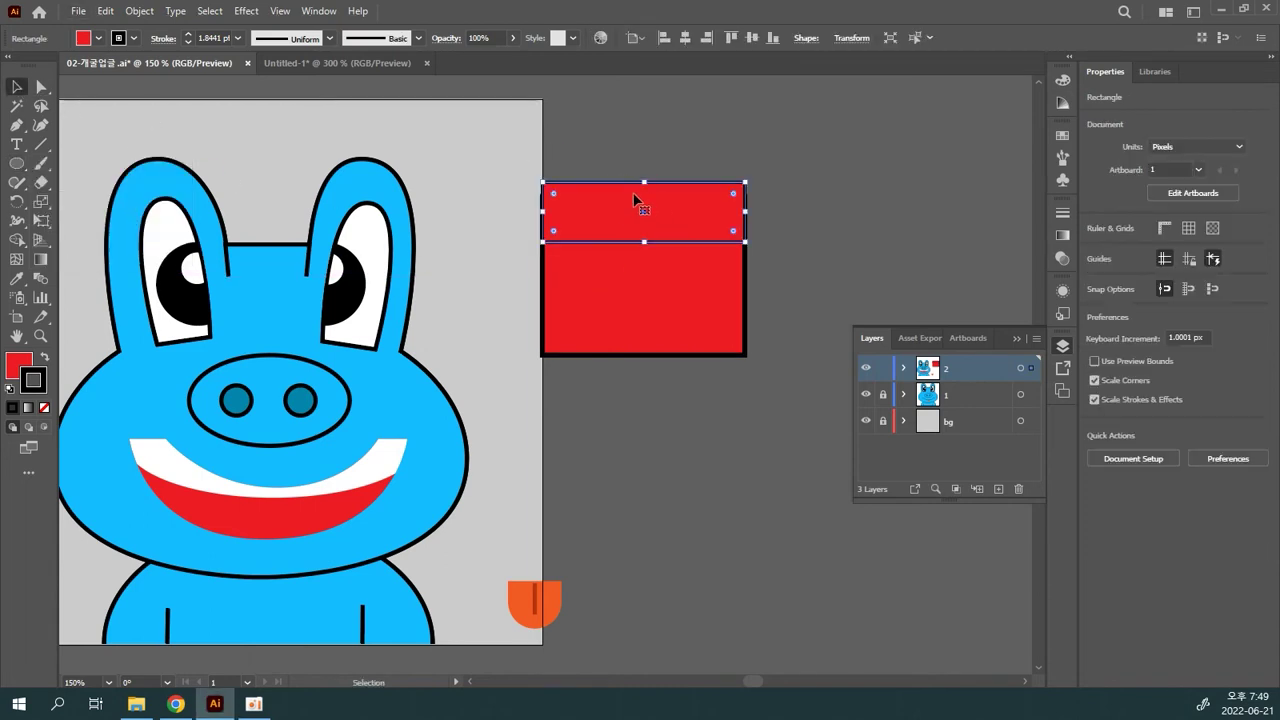
- Fill the upper rectangle beside the artboard with white and deselect it
left_click(98, 39)
left_click(32, 66)
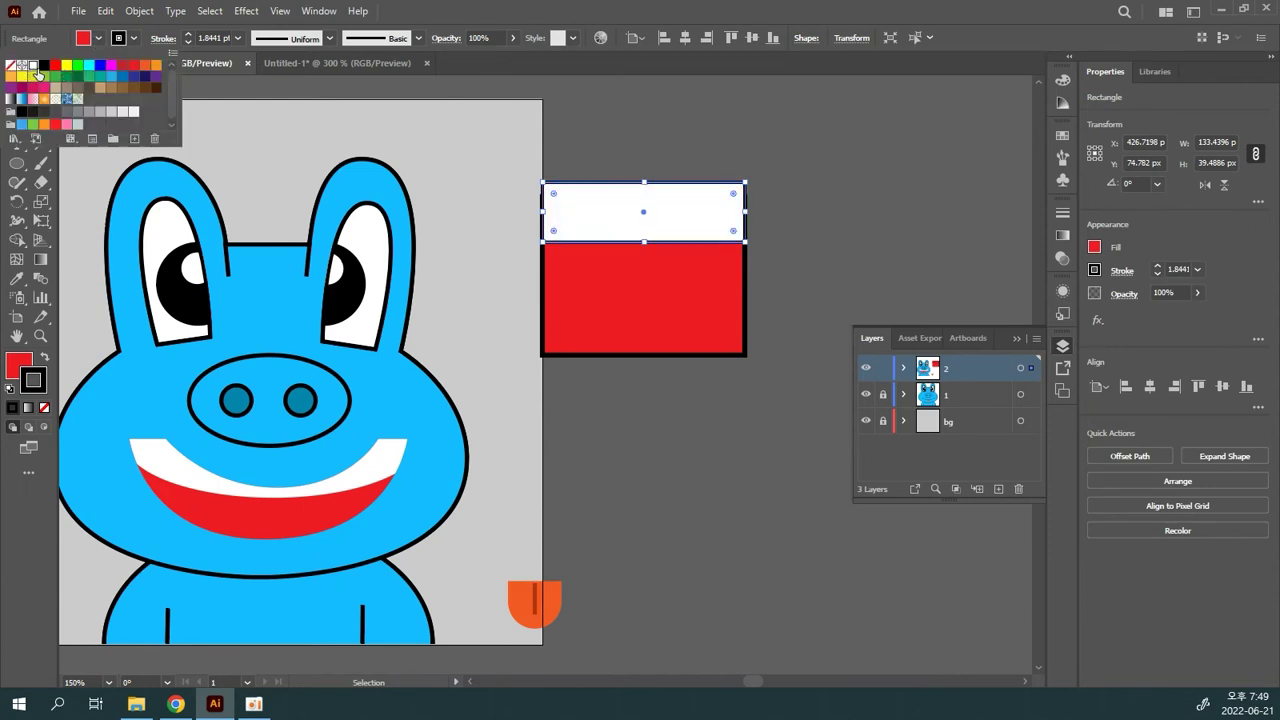
left_click(818, 96)
left_click(817, 153)
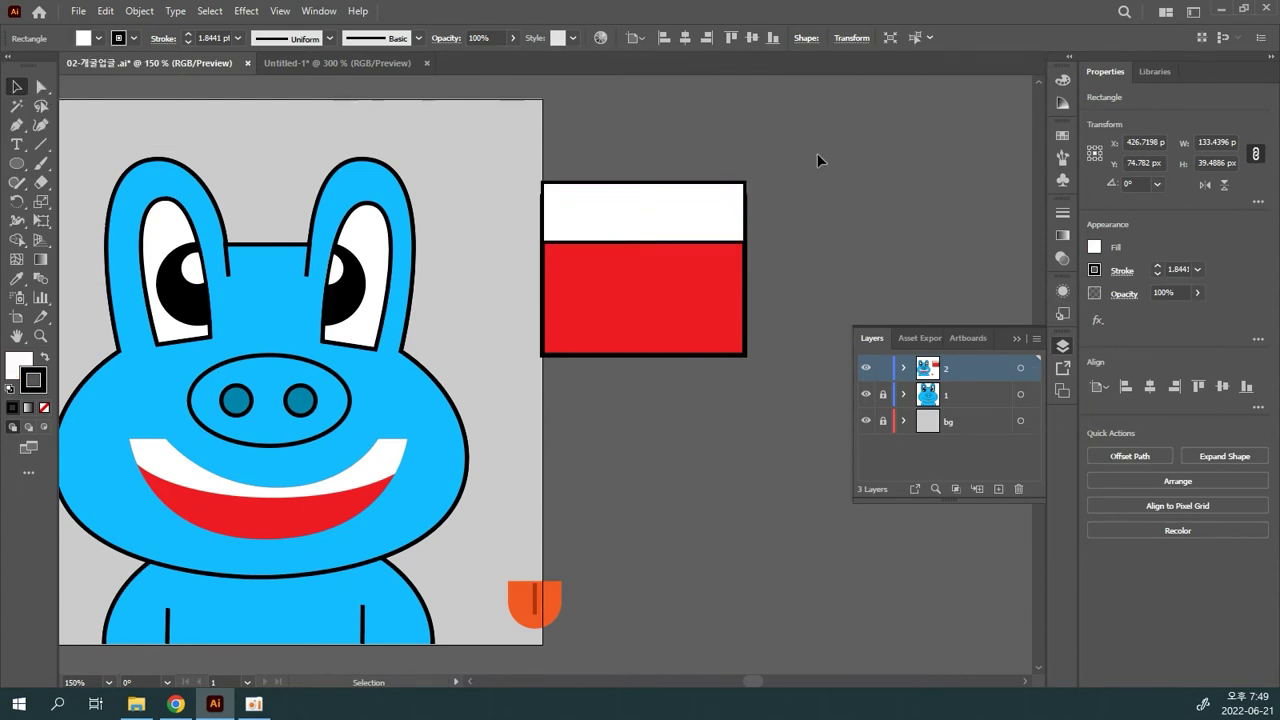
- Draw a circle about 99 px in diameter over the white and red rectangles and nudge it up slightly
left_click(17, 163)
mouse_move(643, 271)
left_mouse_down()
mouse_move(609, 208)
mouse_move(570, 196)
left_mouse_up()
left_click(17, 87)
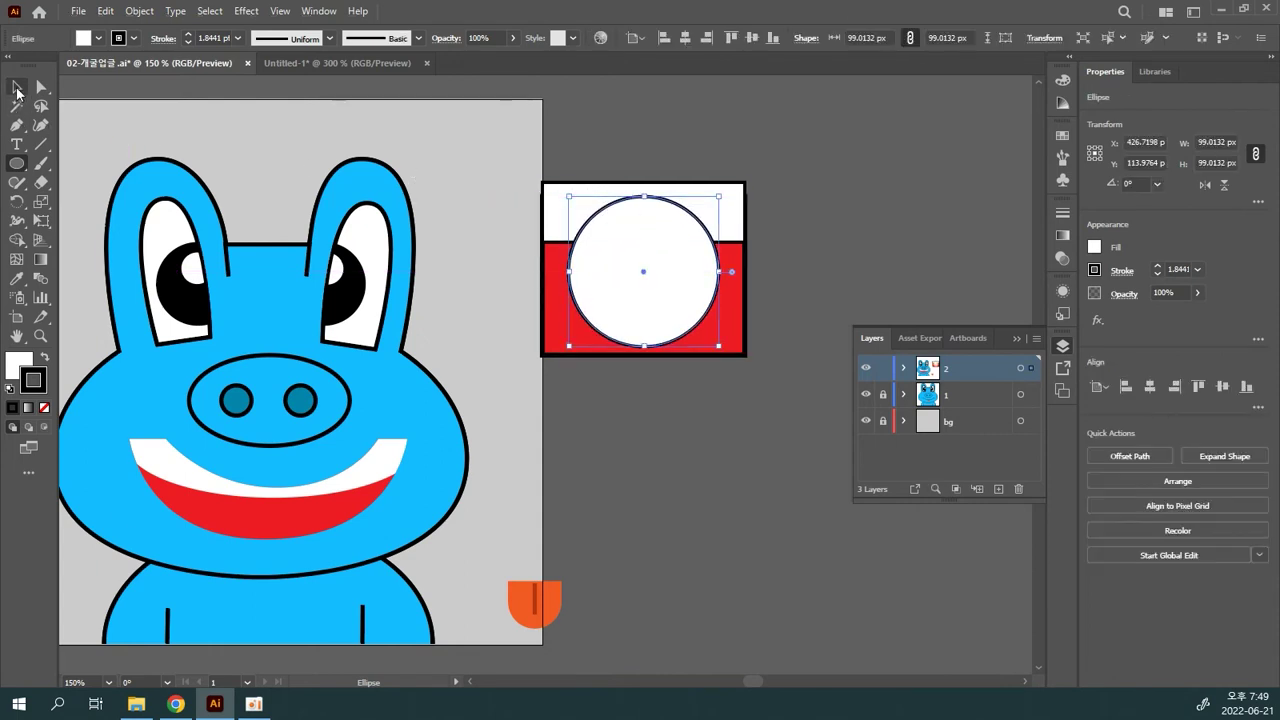
mouse_move(610, 260)
left_mouse_down()
mouse_move(604, 239)
mouse_move(607, 253)
left_mouse_up()
- Make a clipping mask from the circle and the rectangles beneath it
left_click_drag(597, 137, 750, 346)
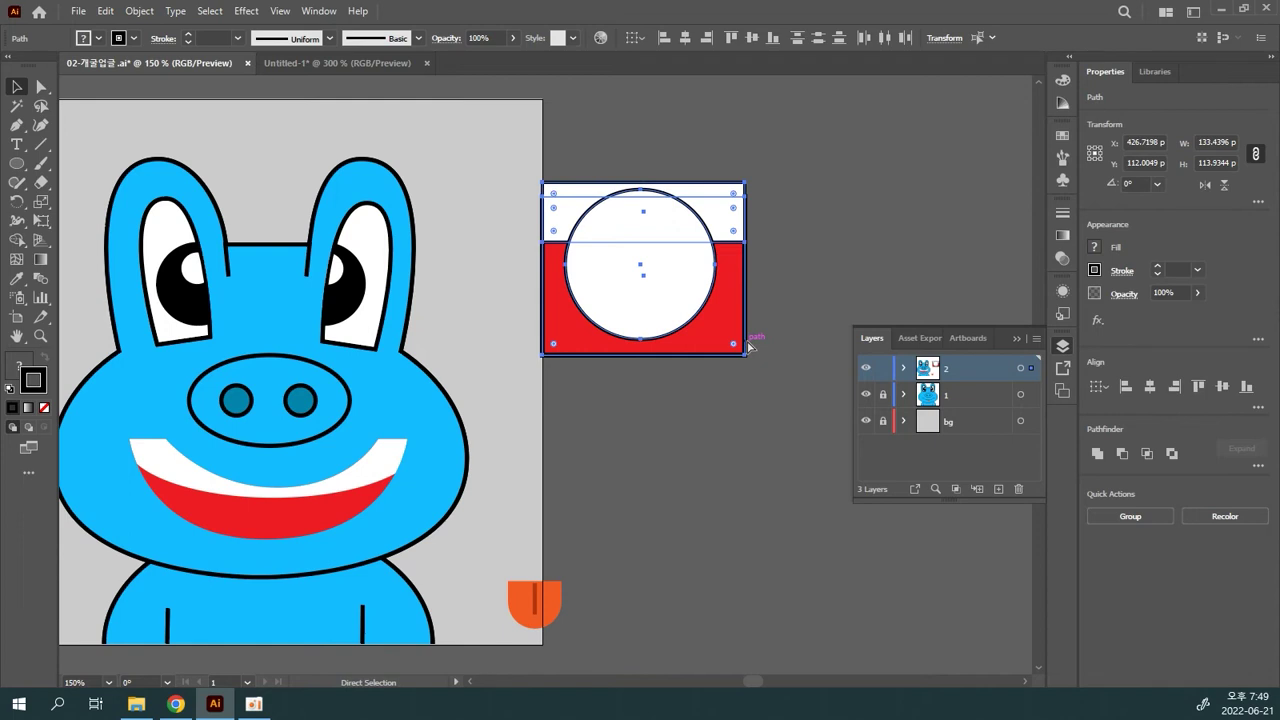
key("ctrl+7")
left_click(747, 396)
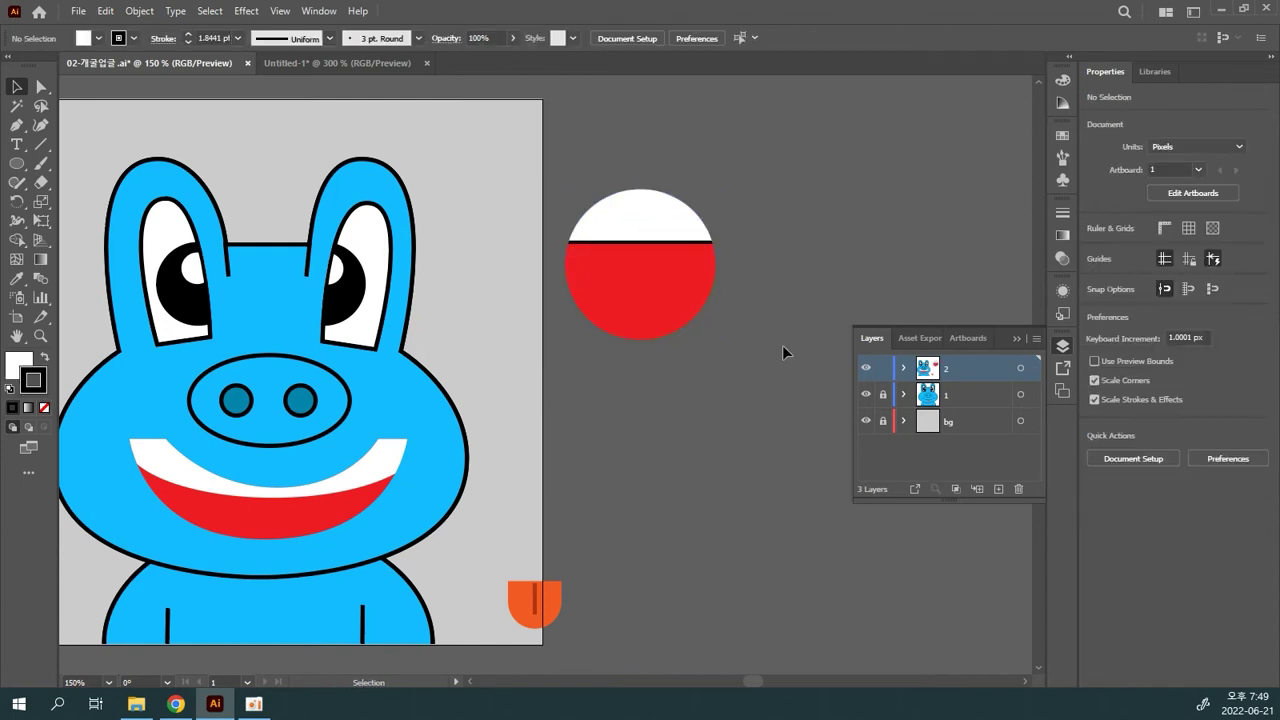
- Inside the clipping group, duplicate the white rectangle onto the circle's lower part, and exit isolation mode
double_click(686, 220)
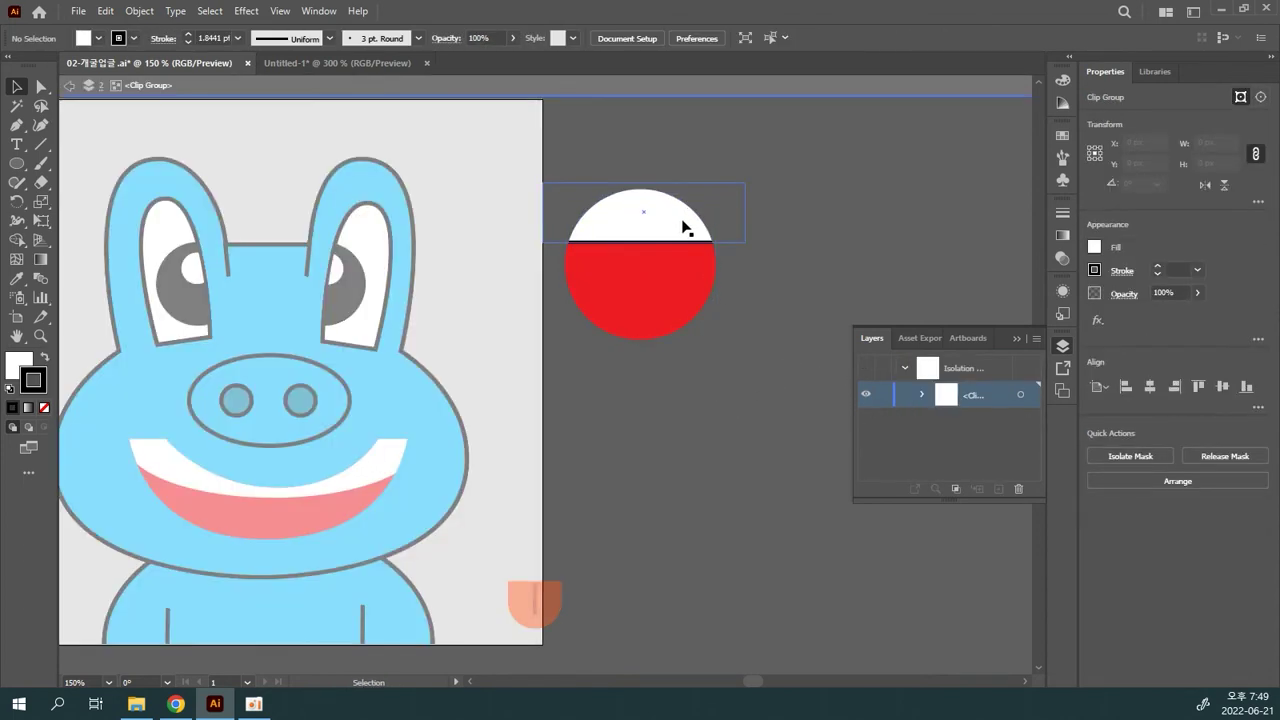
left_click(663, 222)
left_click_drag(663, 222, 670, 305)
left_click(721, 414)
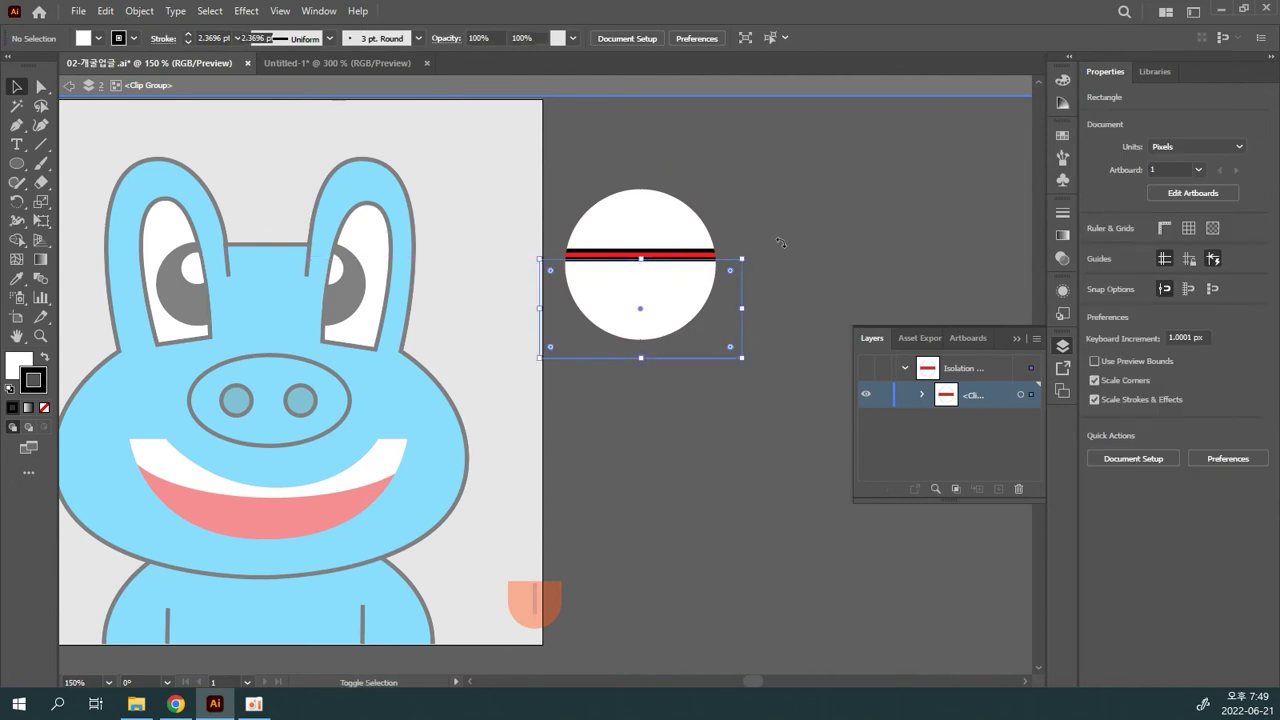
double_click(790, 226)
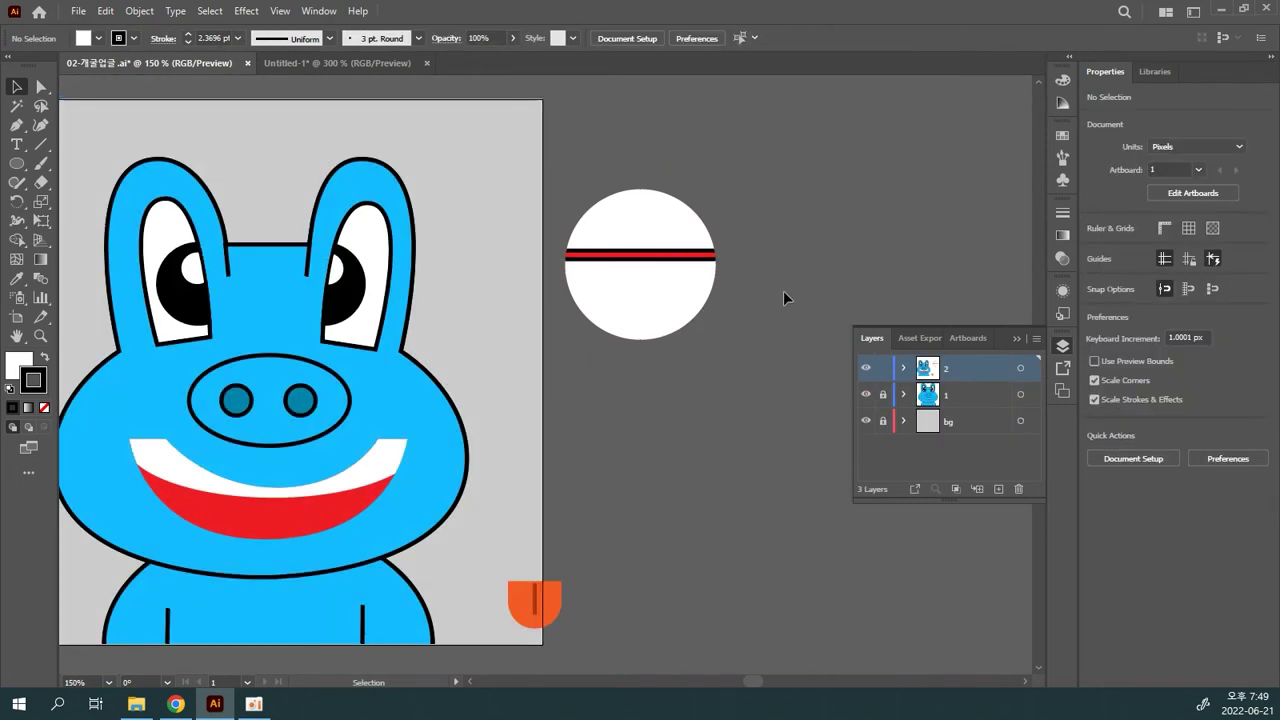
- Inside the clipping group, move the lower white rectangle down and fill the red middle rectangle with purple
double_click(638, 291)
left_click_drag(656, 297, 643, 330)
mouse_move(691, 271)
left_mouse_down()
mouse_move(733, 268)
mouse_move(671, 269)
left_mouse_up()
left_click(142, 39)
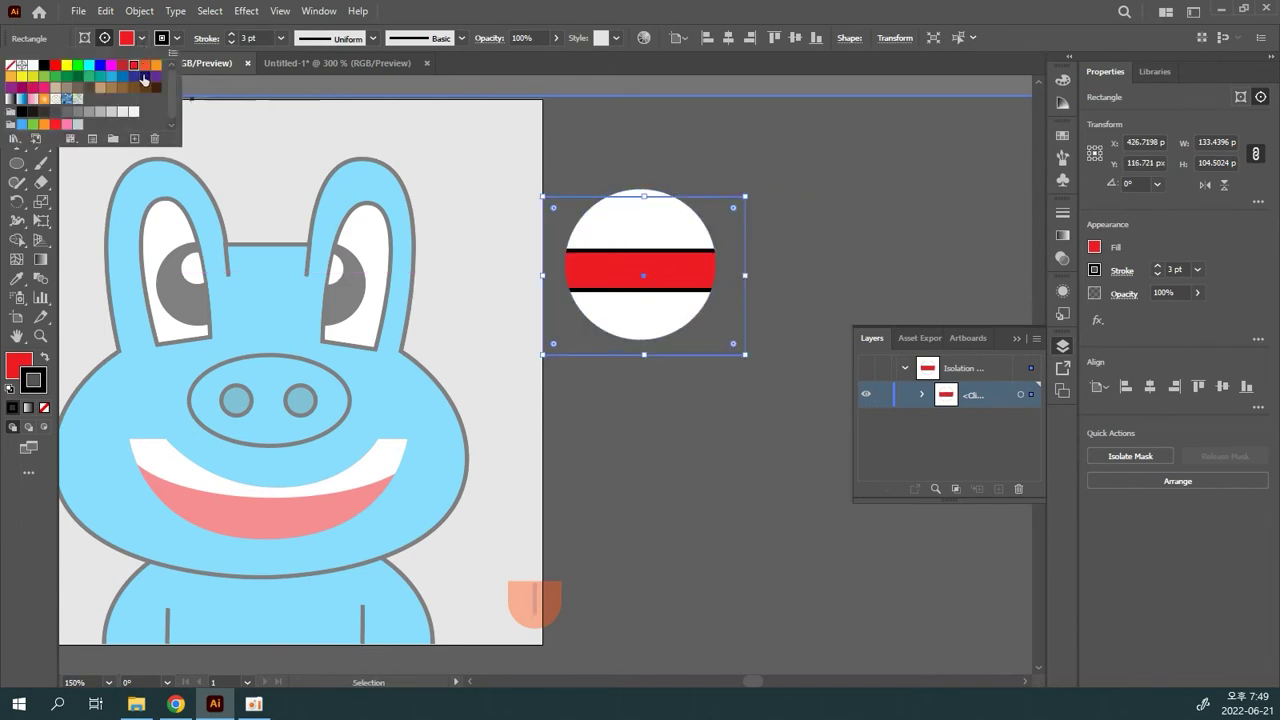
left_click(156, 76)
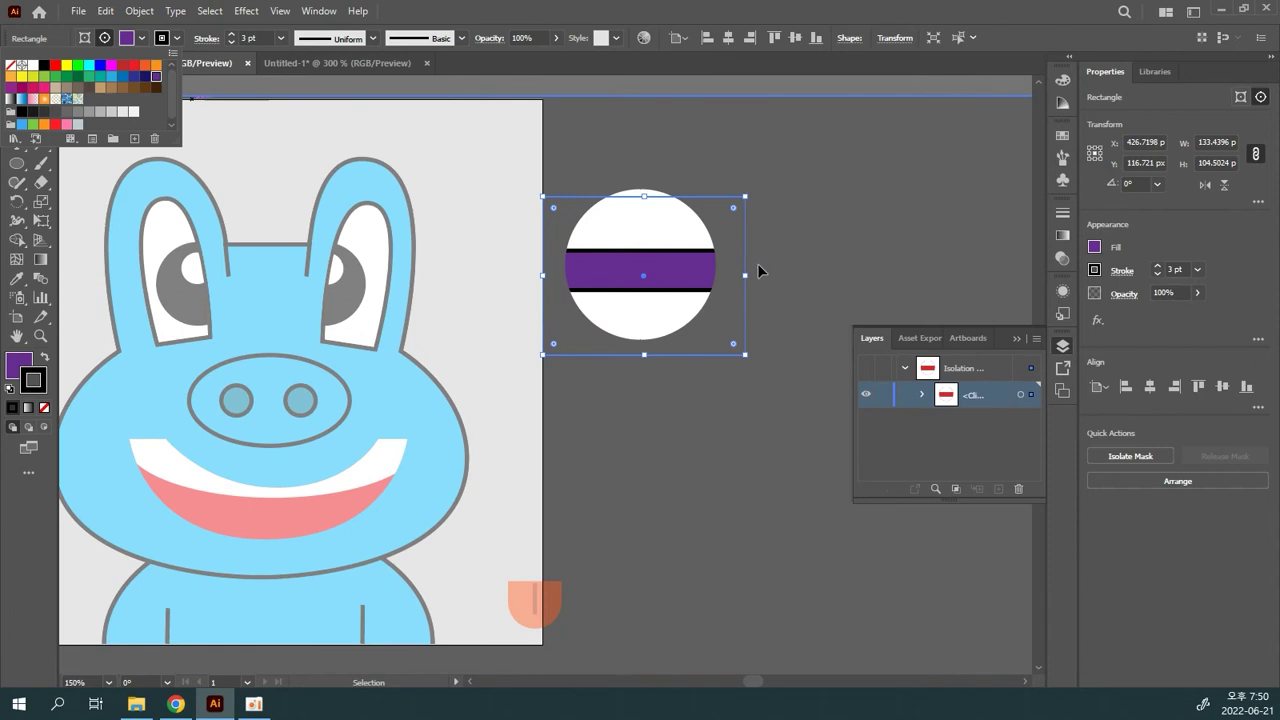
- Exit the clipping group's isolation mode and shift the striped circle slightly down and to the right
left_click(812, 219)
left_click(812, 219)
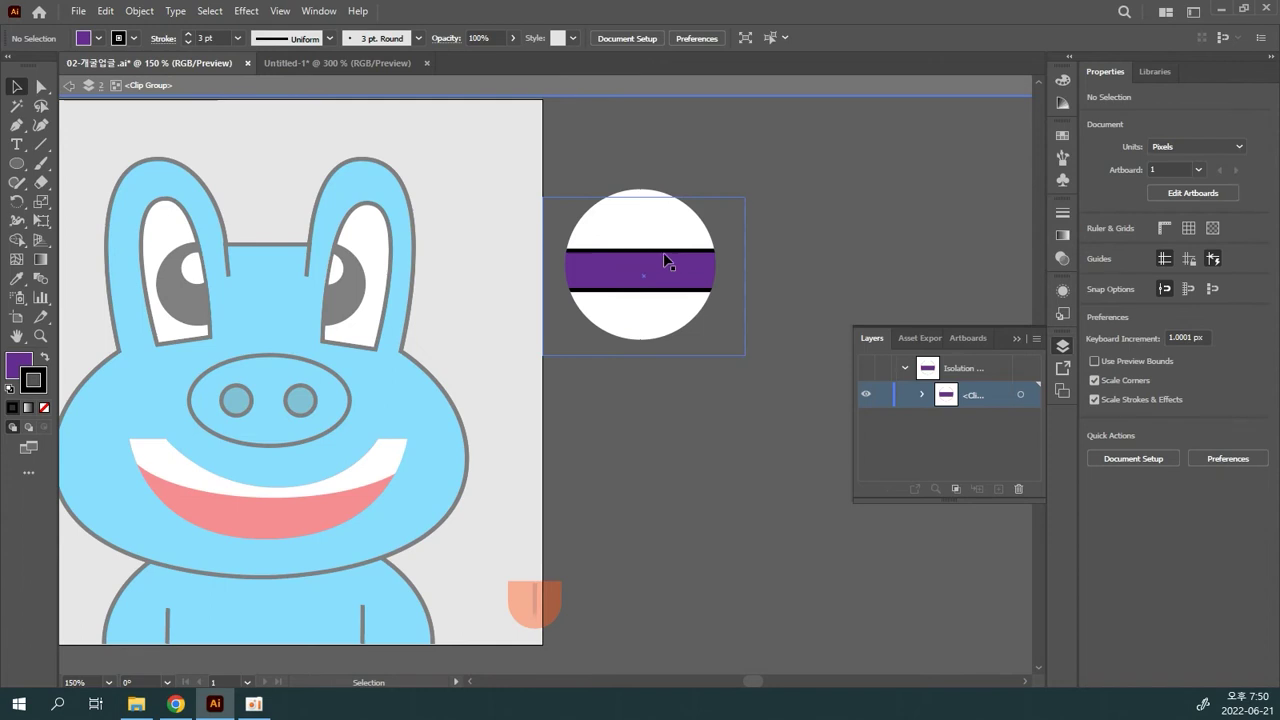
double_click(770, 204)
mouse_move(668, 252)
left_mouse_down()
mouse_move(680, 254)
mouse_move(640, 252)
mouse_move(678, 262)
left_mouse_up()
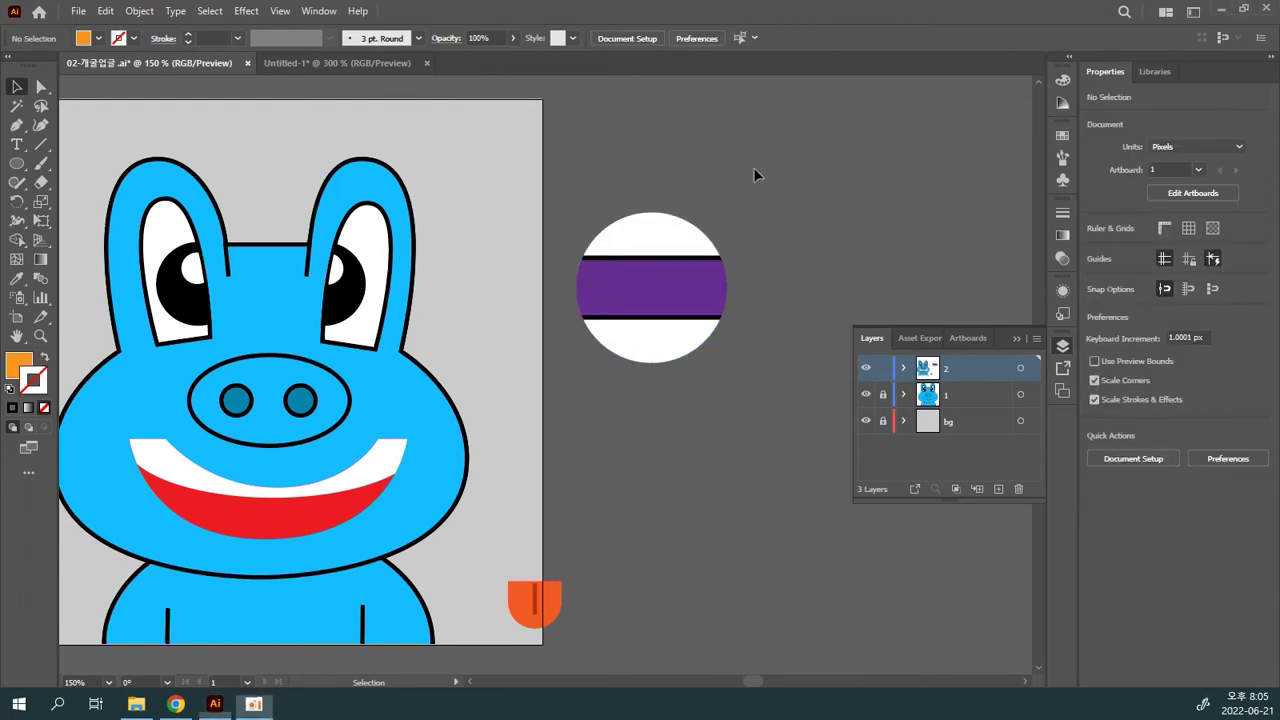
- Release the striped circle's clipping mask and deselect the shapes
left_click_drag(790, 160, 505, 250)
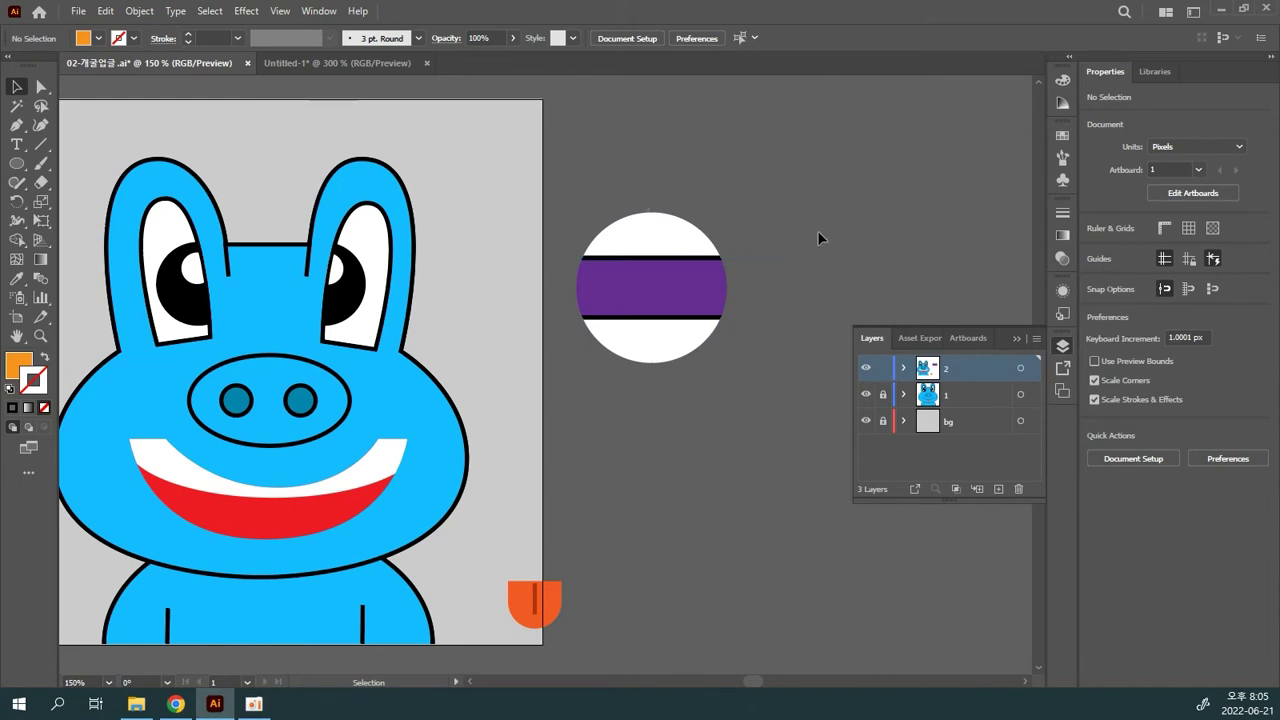
left_click_drag(817, 231, 797, 231)
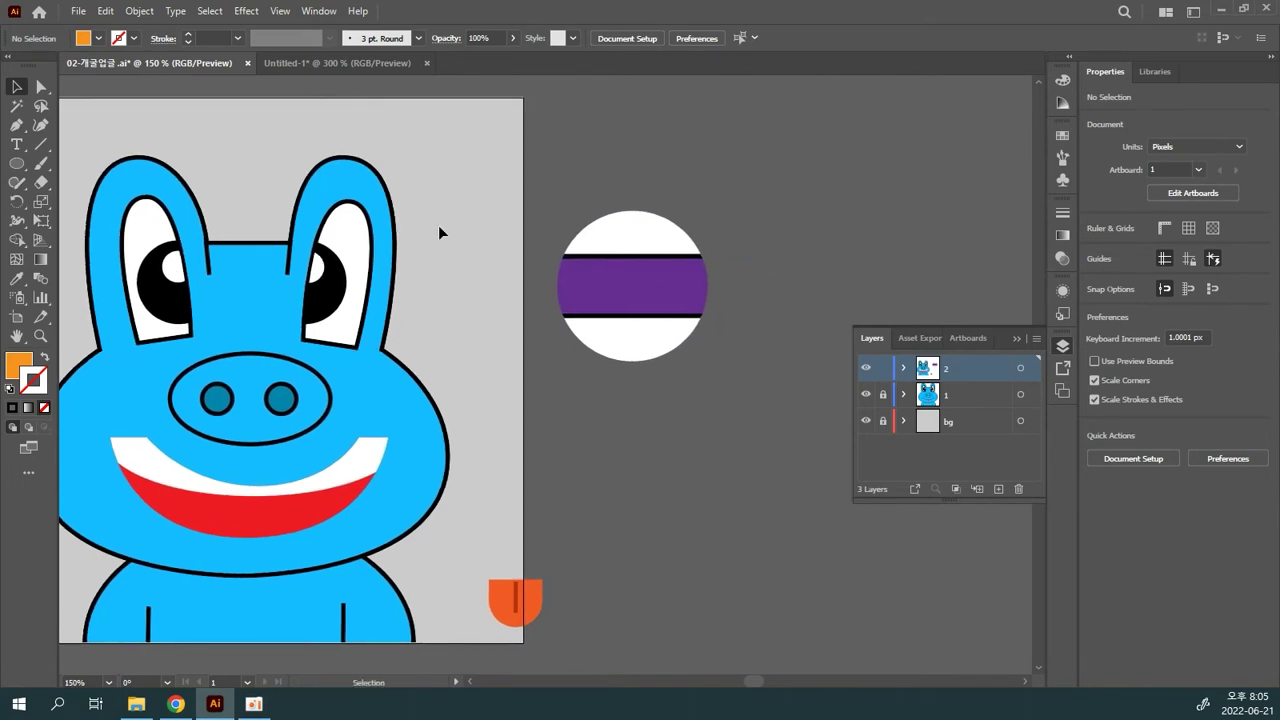
left_click(623, 289)
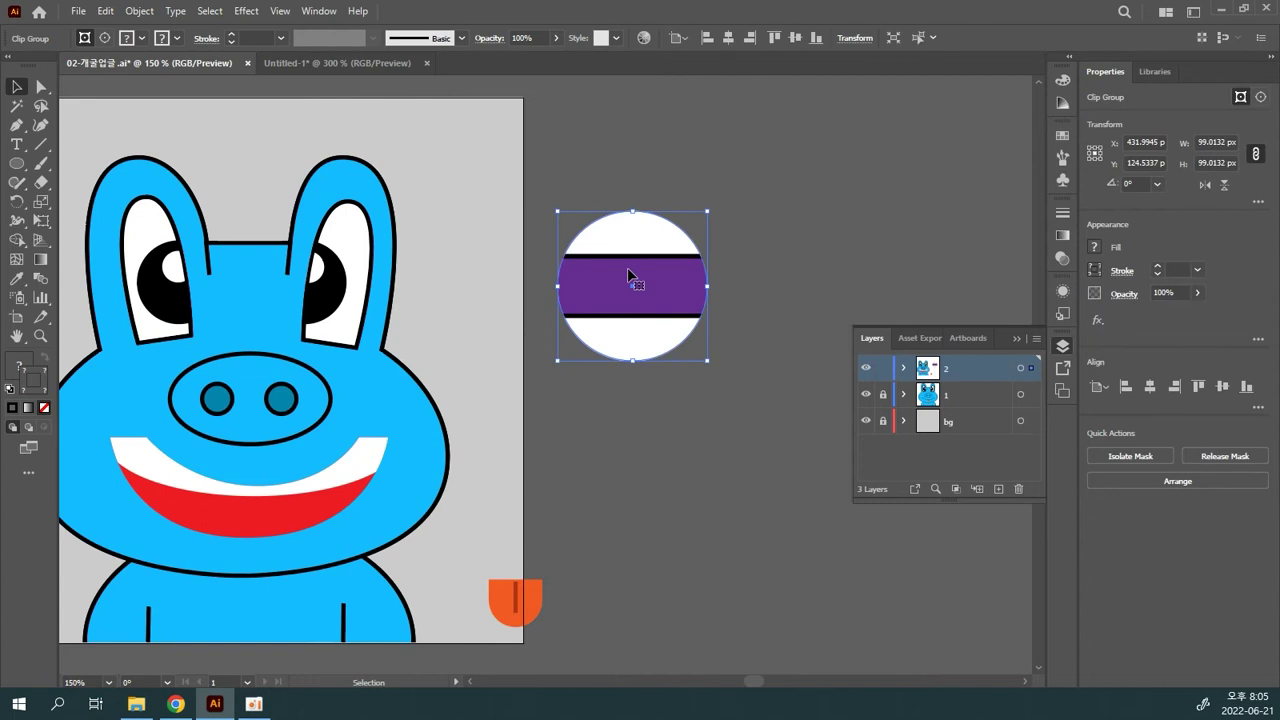
key("ctrl+alt")
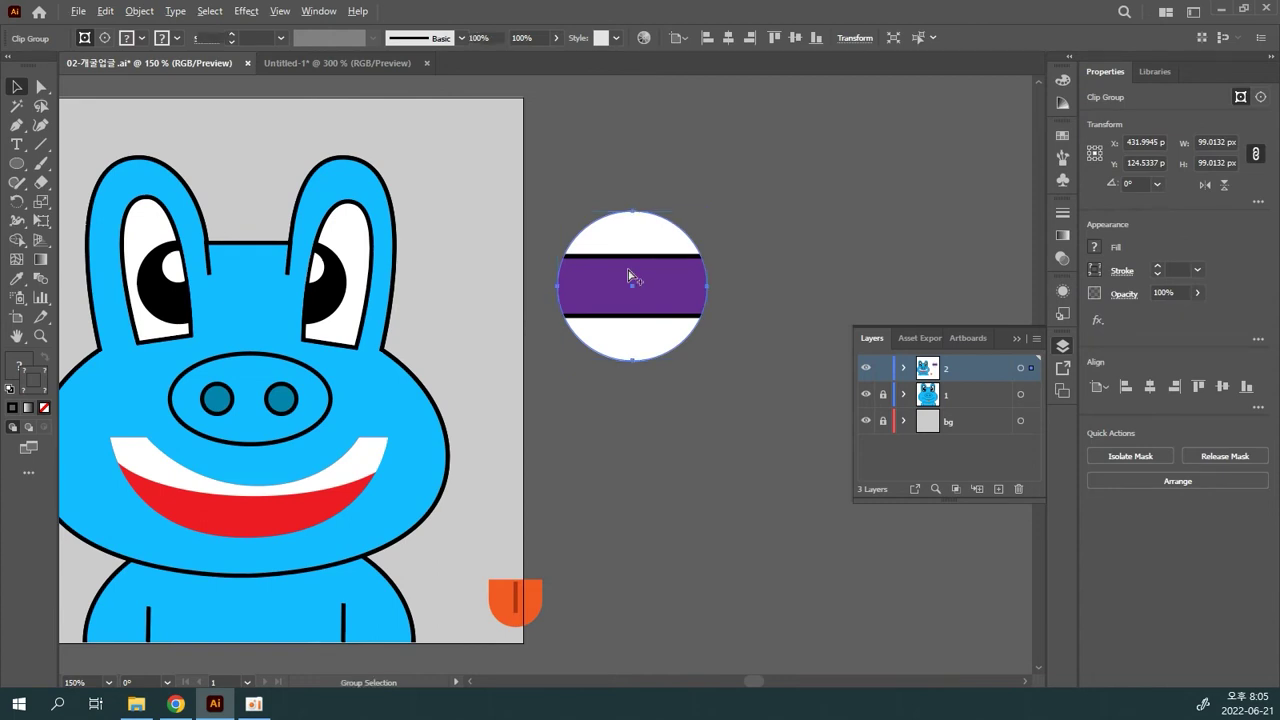
key("ctrl+alt+7")
left_click(831, 277)
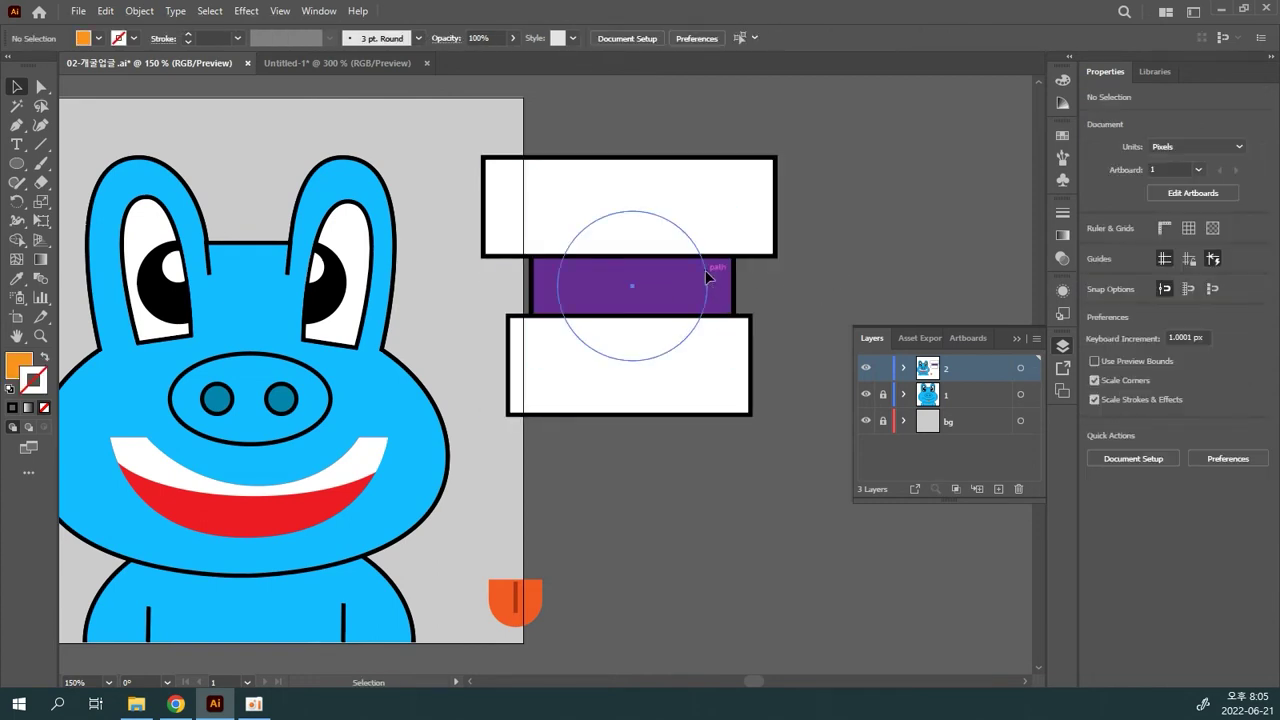
- Give the released circle a magenta fill with no stroke
left_click(705, 270)
left_click(134, 38)
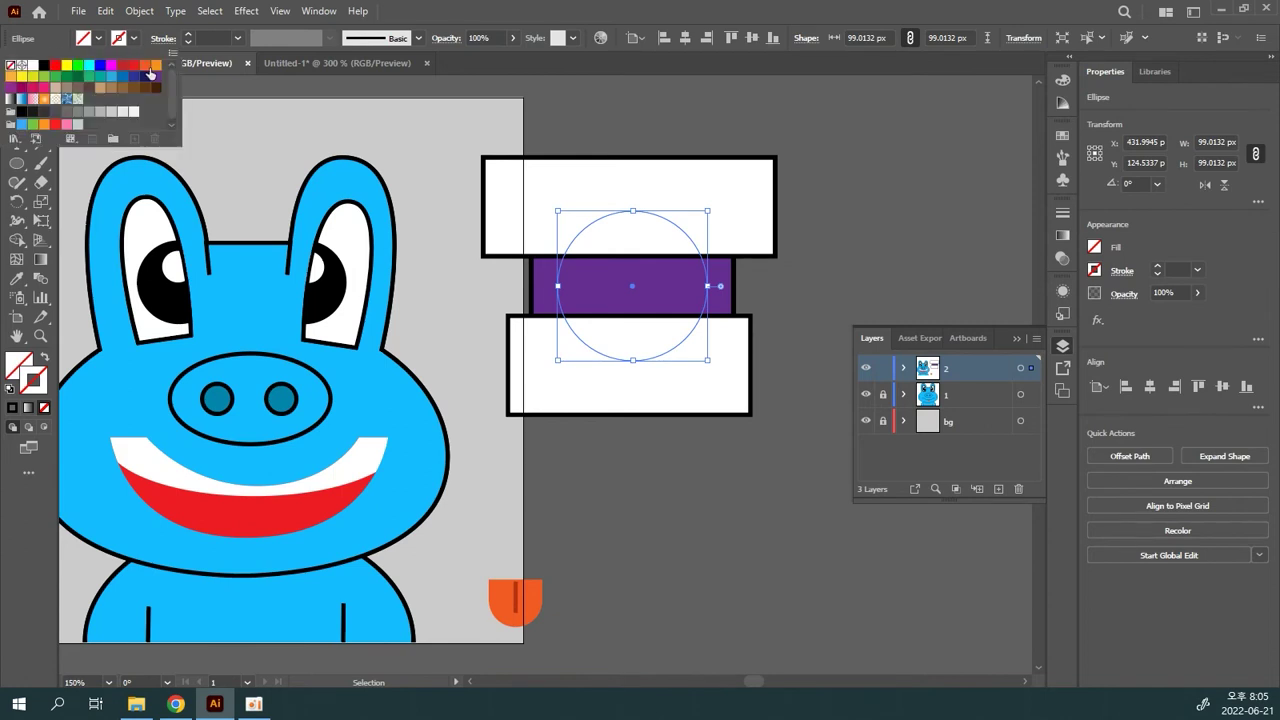
left_click(111, 66)
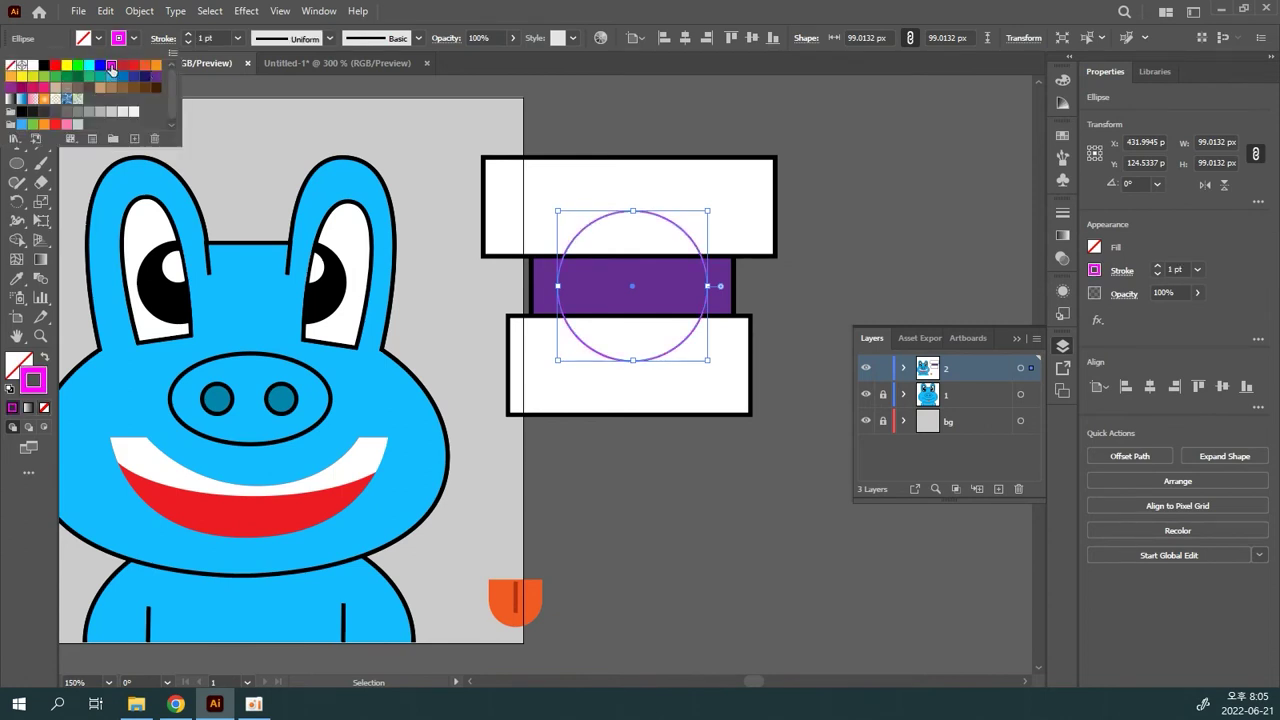
left_click(44, 362)
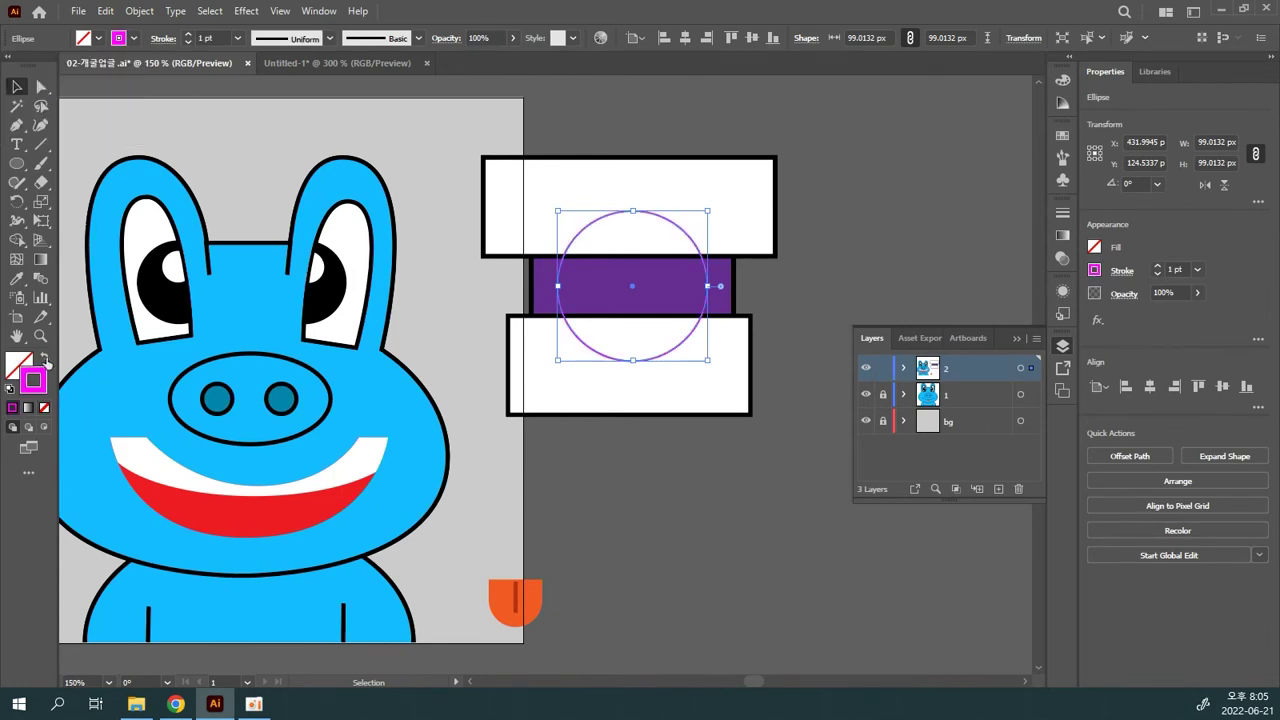
left_click(46, 360)
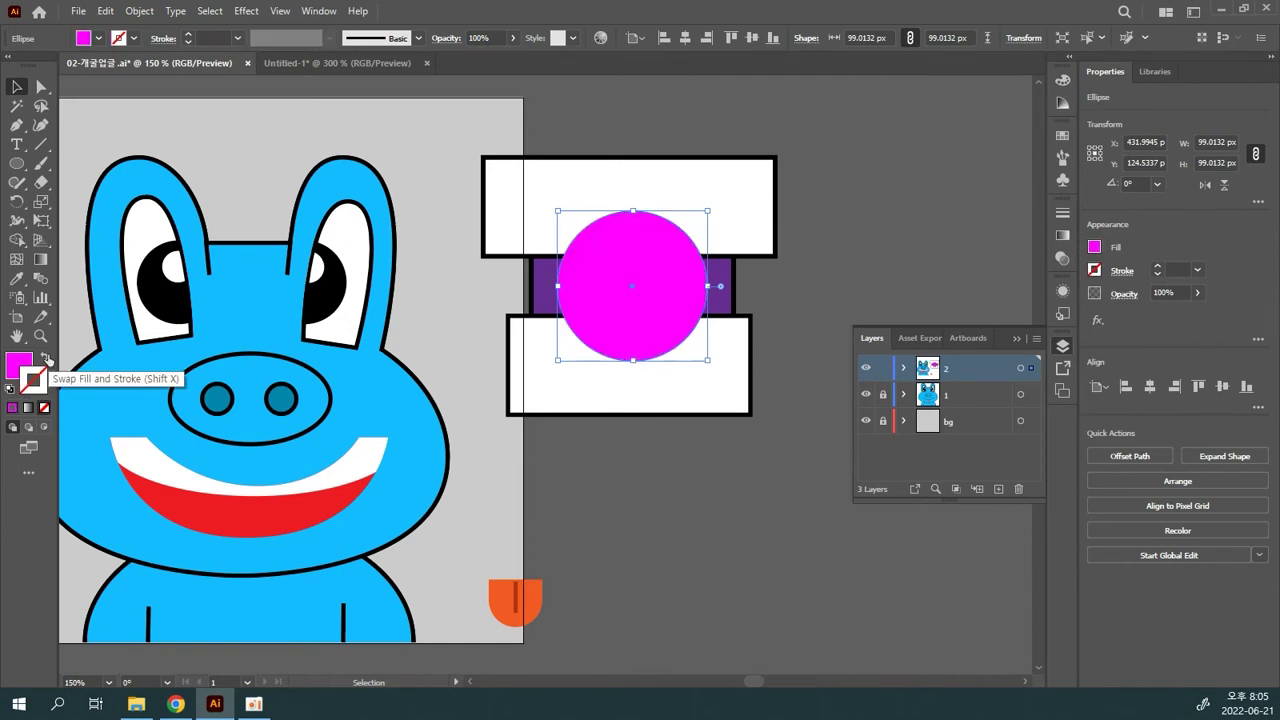
- Duplicate the magenta circle with its three rectangles to the empty area right of the original
key("space")
left_click_drag(900, 248, 785, 246)
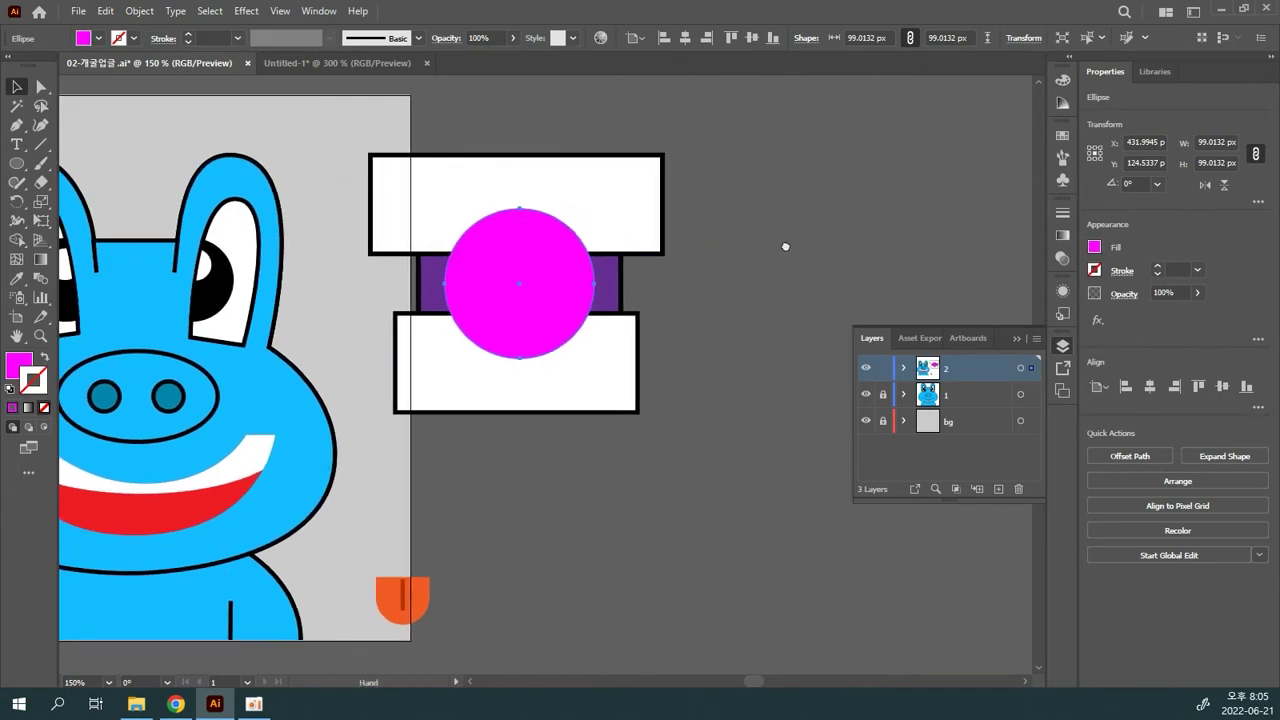
left_click_drag(720, 391, 811, 229)
key("space")
left_click_drag(593, 481, 563, 483)
- Cut the original rectangles to the circle's shape with the Pathfinder Crop operation
left_click(427, 231)
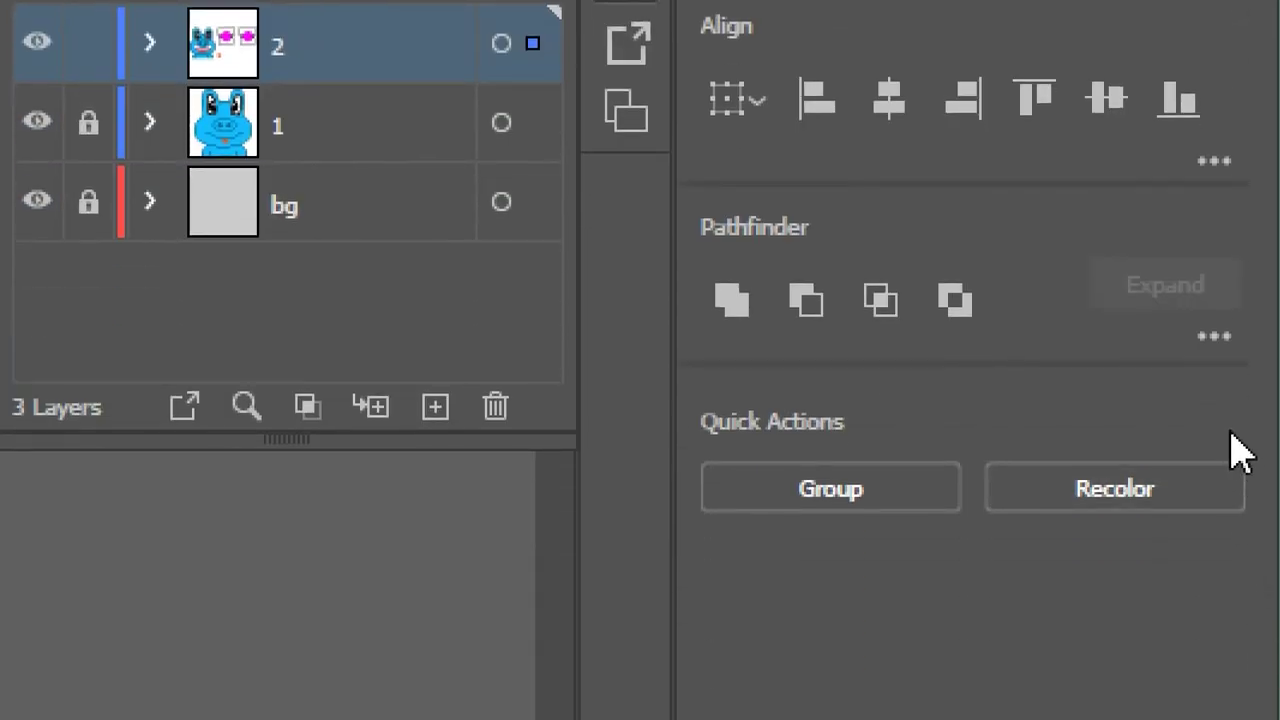
left_click(1213, 340)
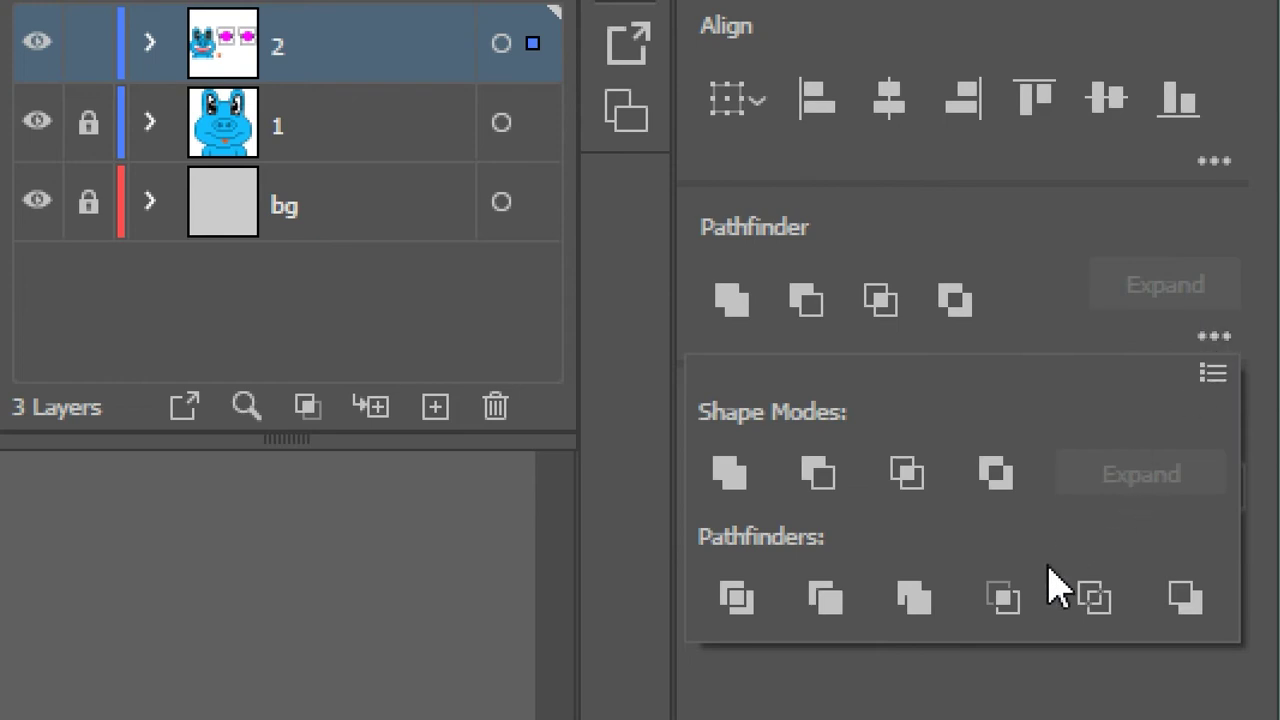
left_click(1003, 596)
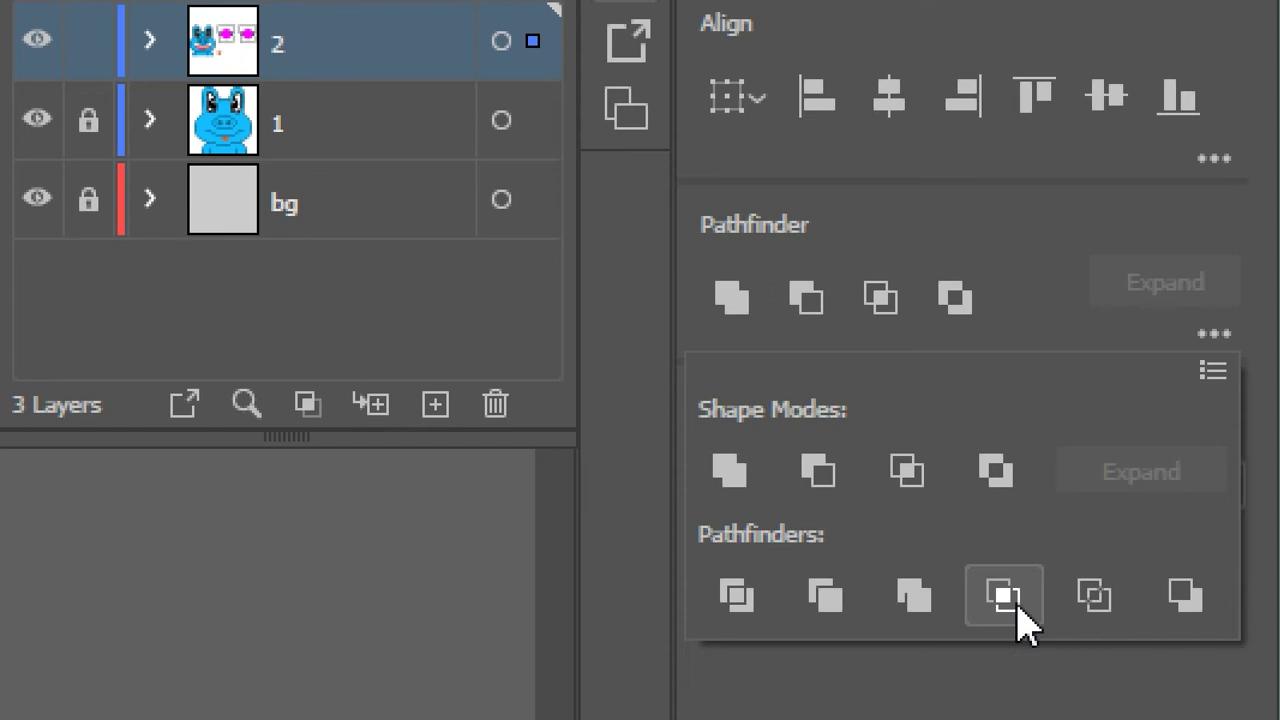
left_click(1018, 606)
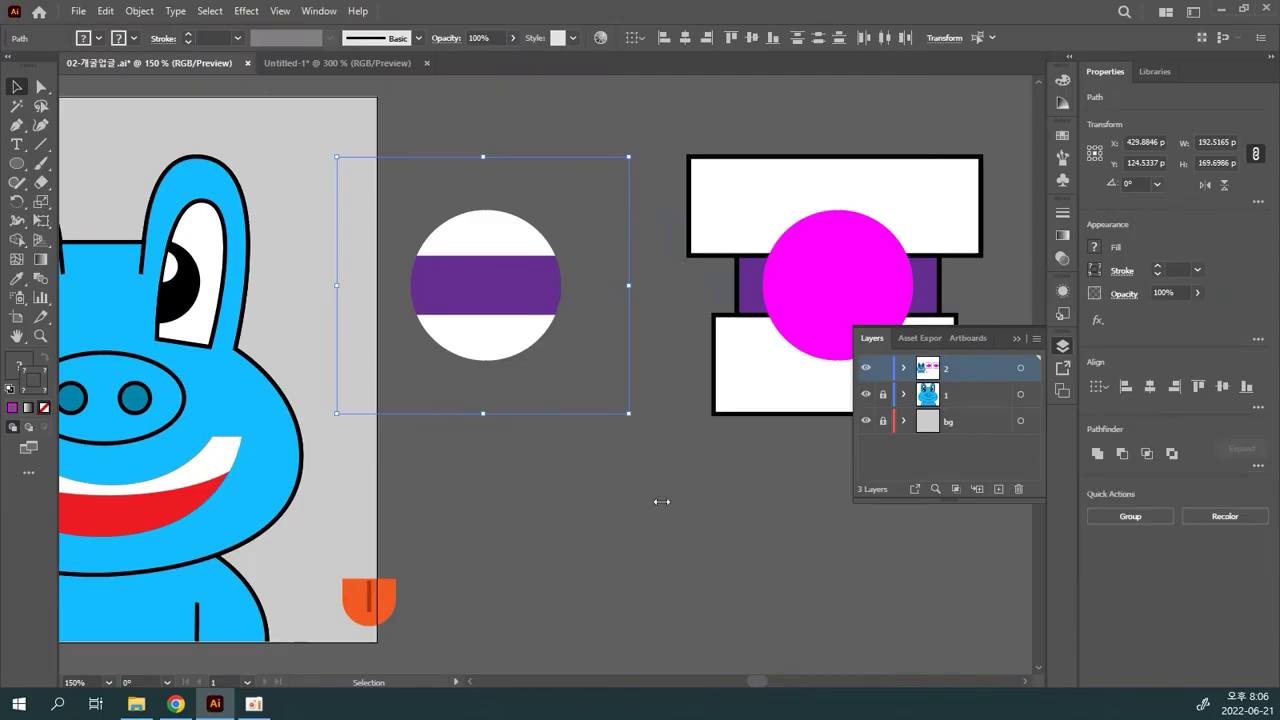
left_click(668, 483)
- Inspect the cropped group's paths in Outline view and return to Preview
left_click(490, 308)
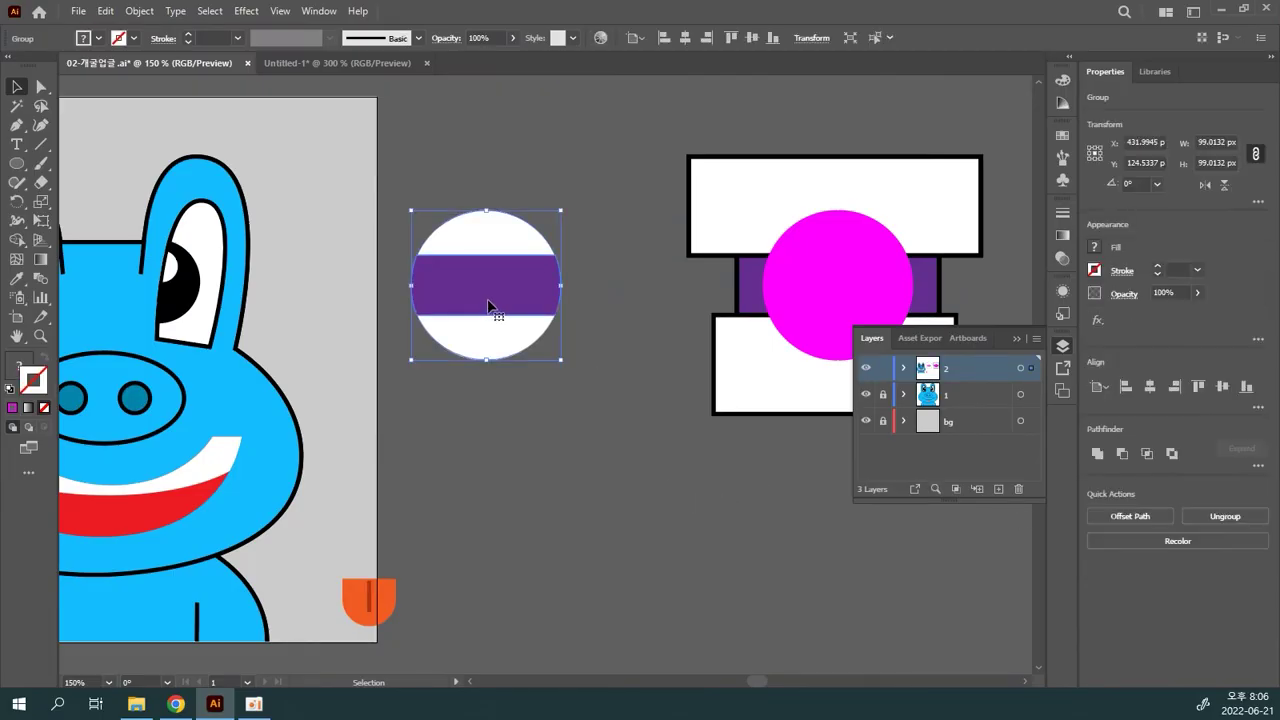
key("ctrl+y")
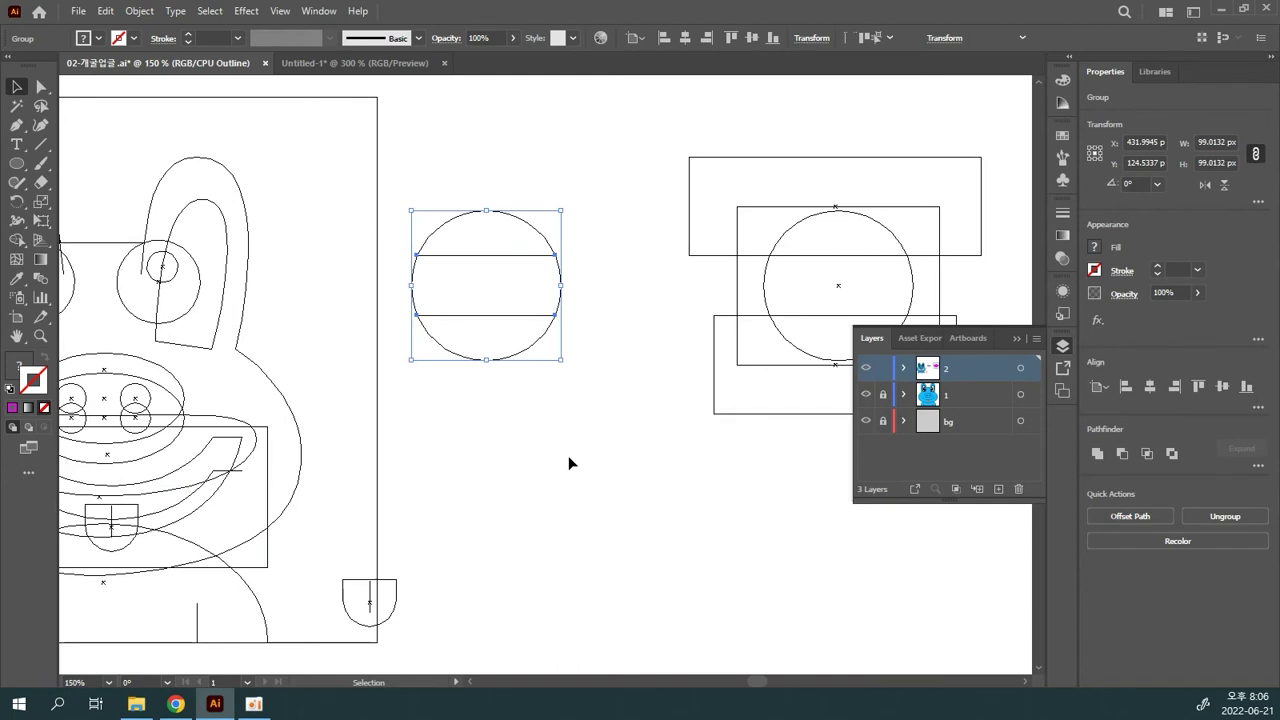
left_click(568, 455)
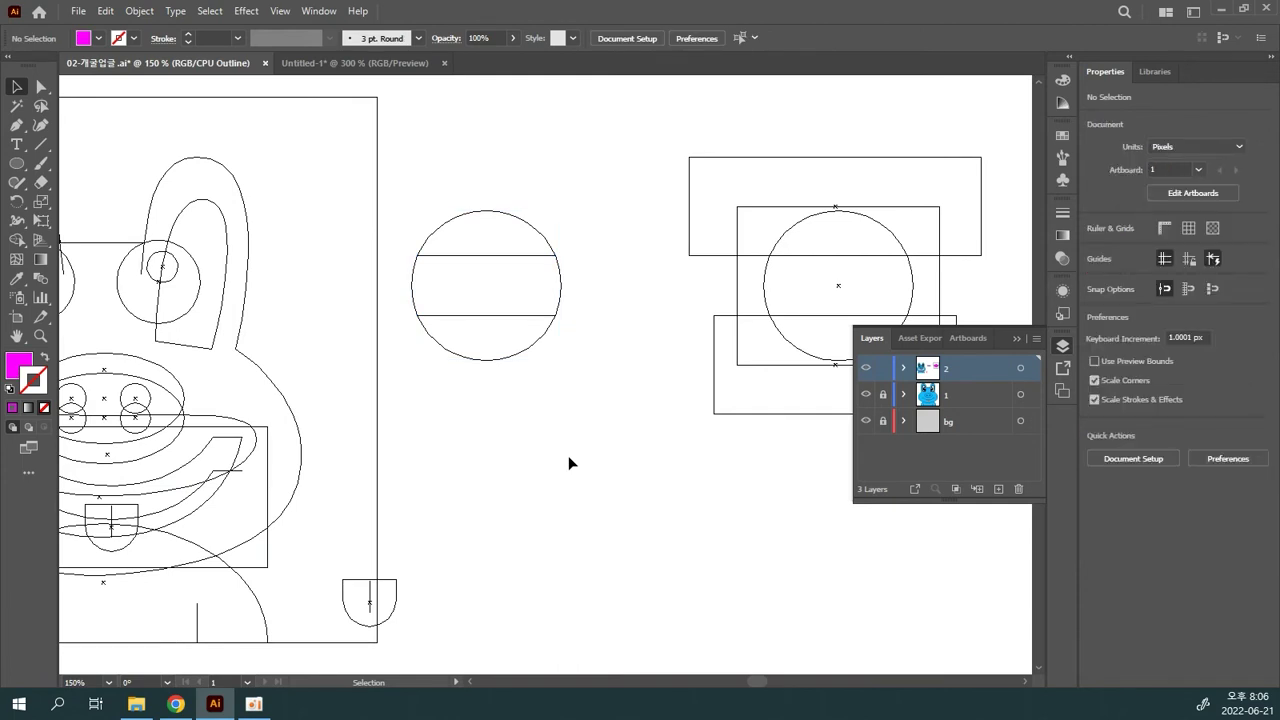
key("ctrl+y")
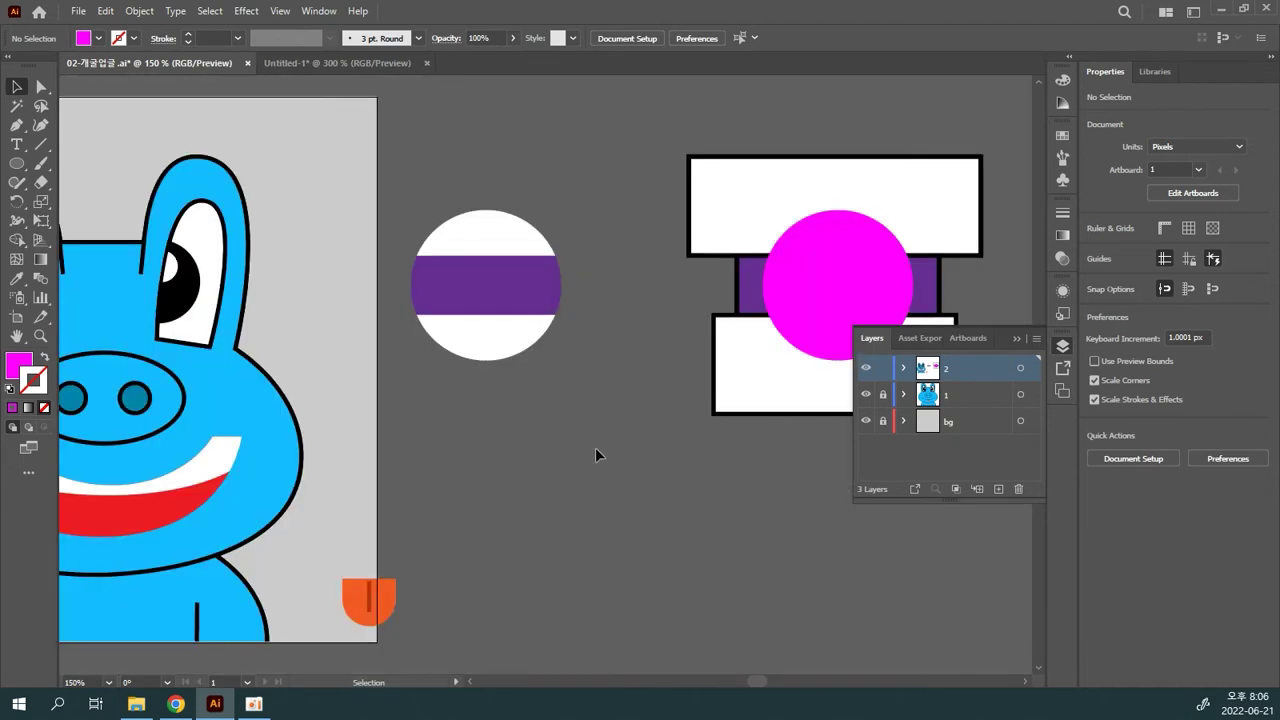
- Make a clipping mask from the copied magenta circle and its three rectangles
left_click_drag(623, 427, 463, 429)
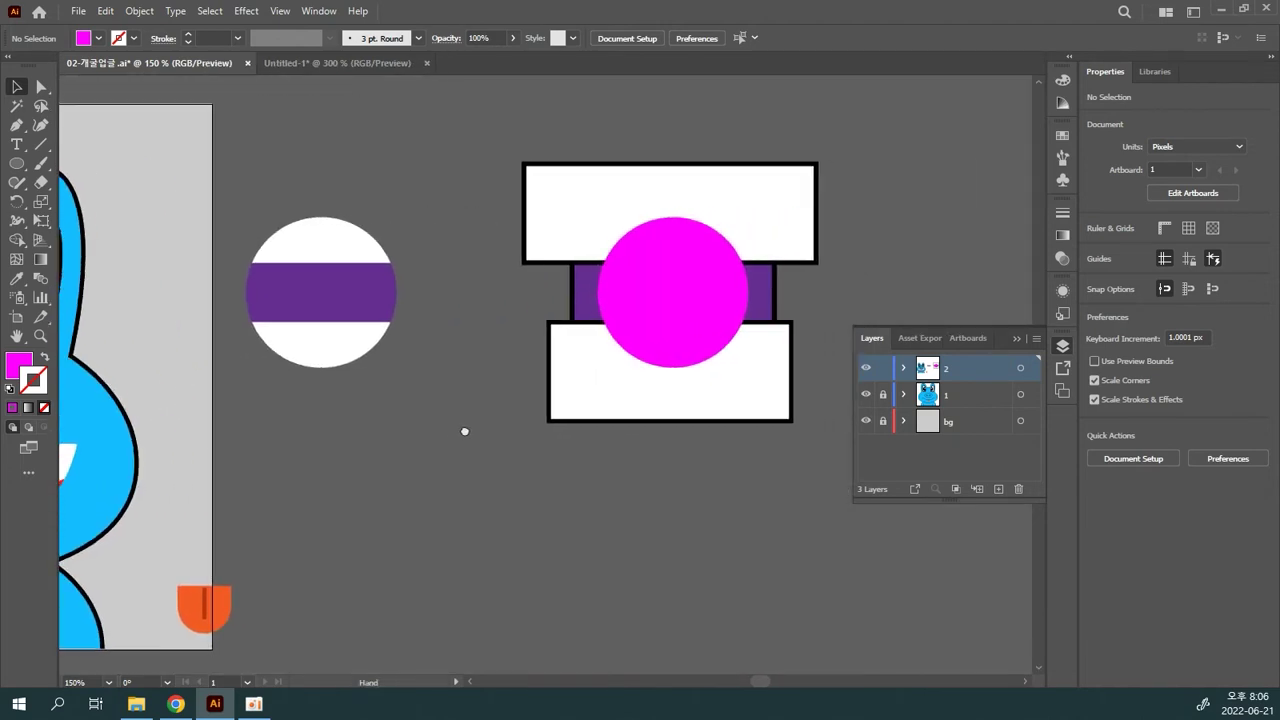
left_click(554, 184)
key("ctrl+7")
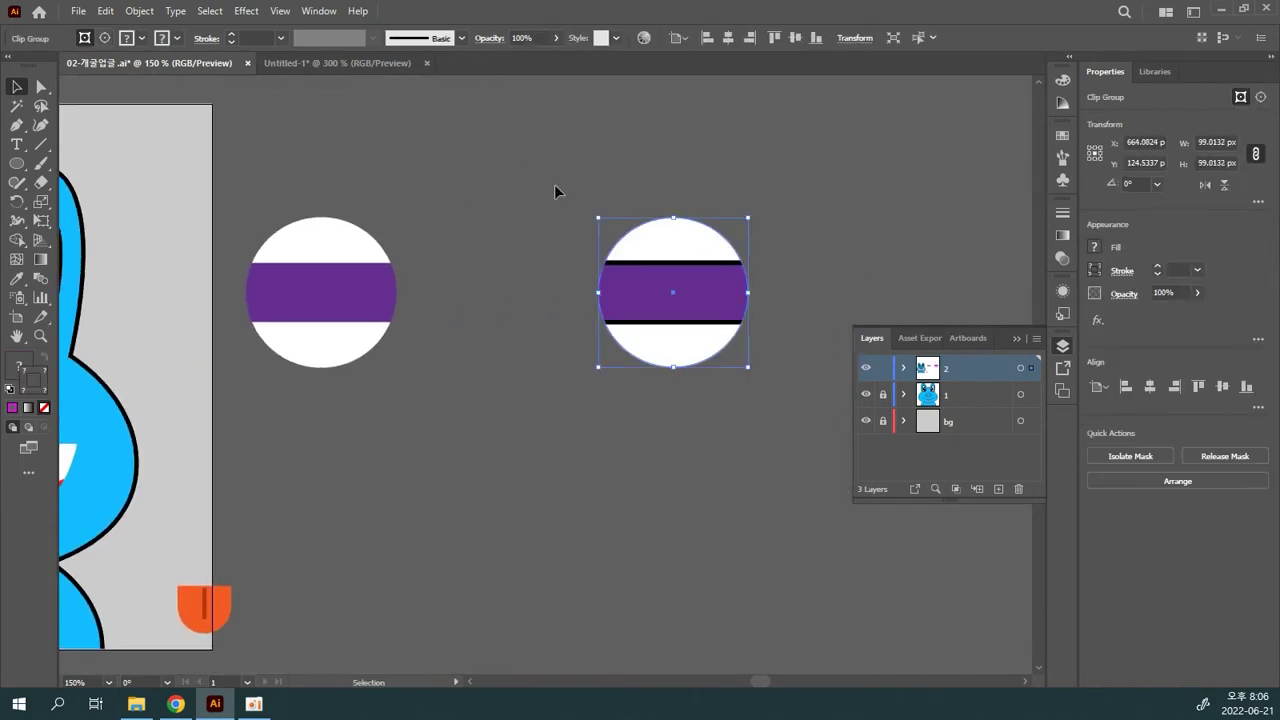
left_click(525, 356)
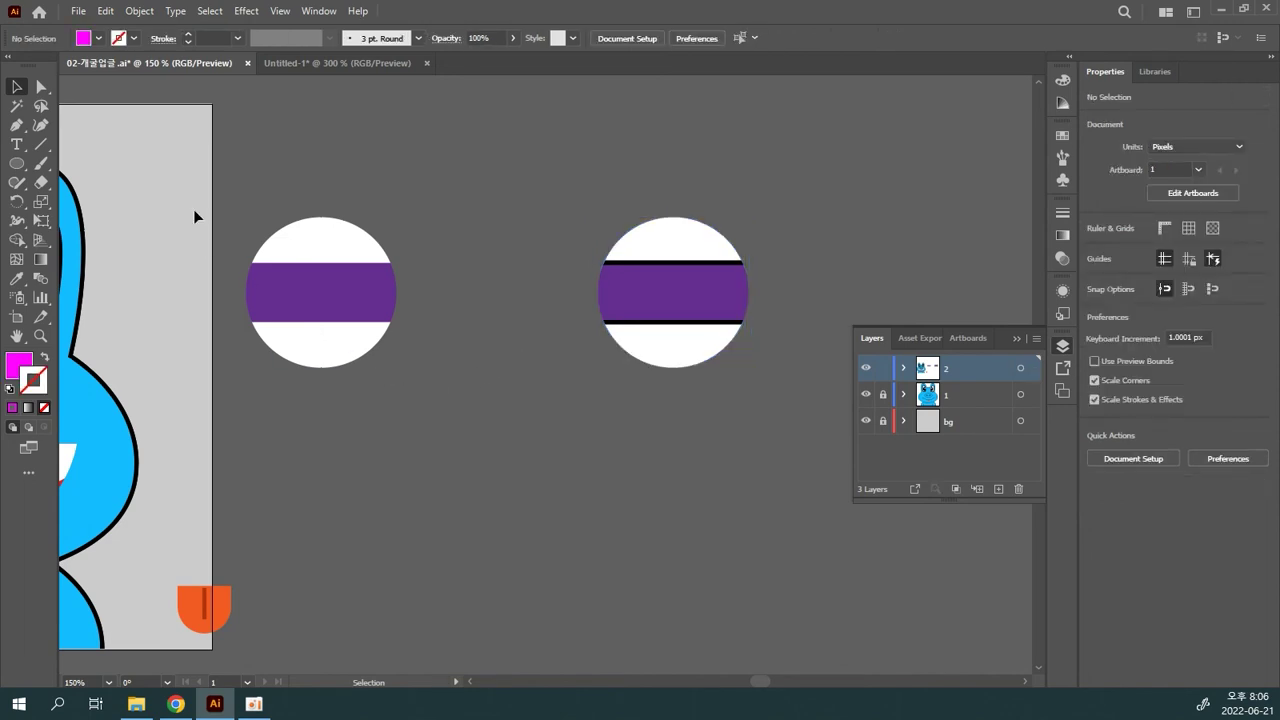
- Ungroup the cropped circle and pull its white top and bottom pieces away from the purple band
left_click(300, 250)
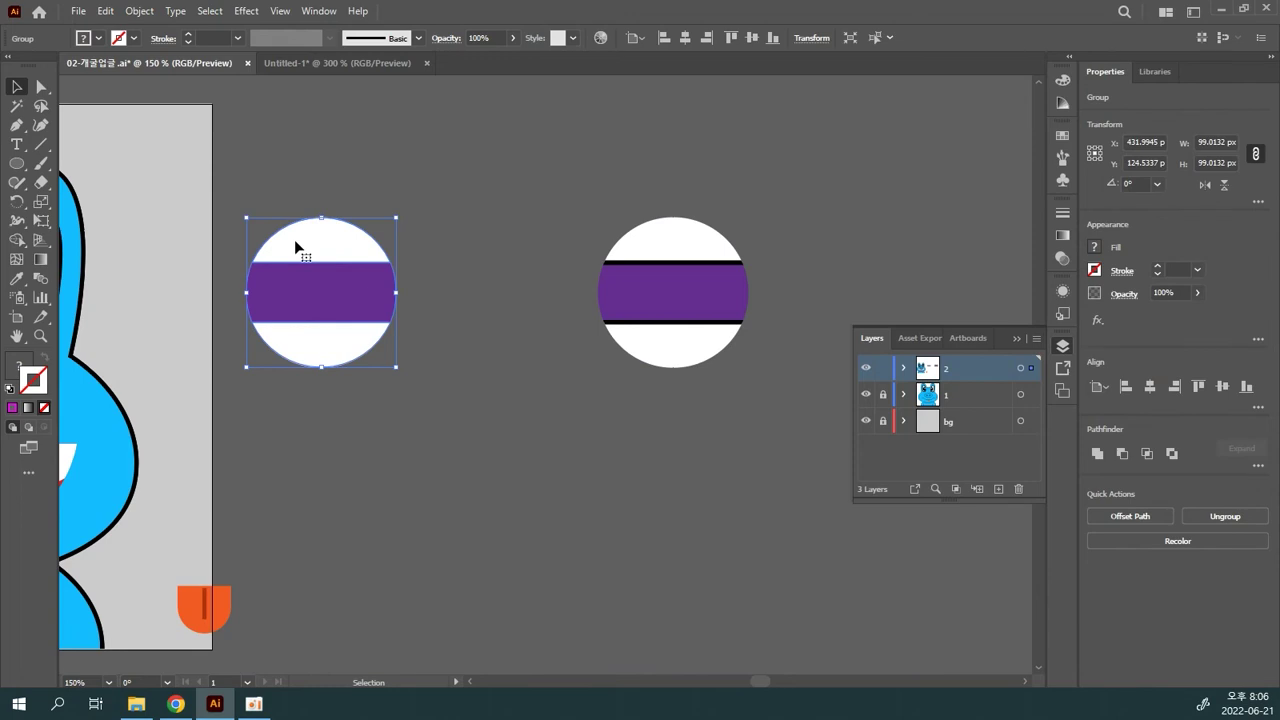
key("ctrl+shift+g")
left_click(420, 194)
left_click_drag(363, 247, 363, 164)
left_click_drag(349, 337, 345, 393)
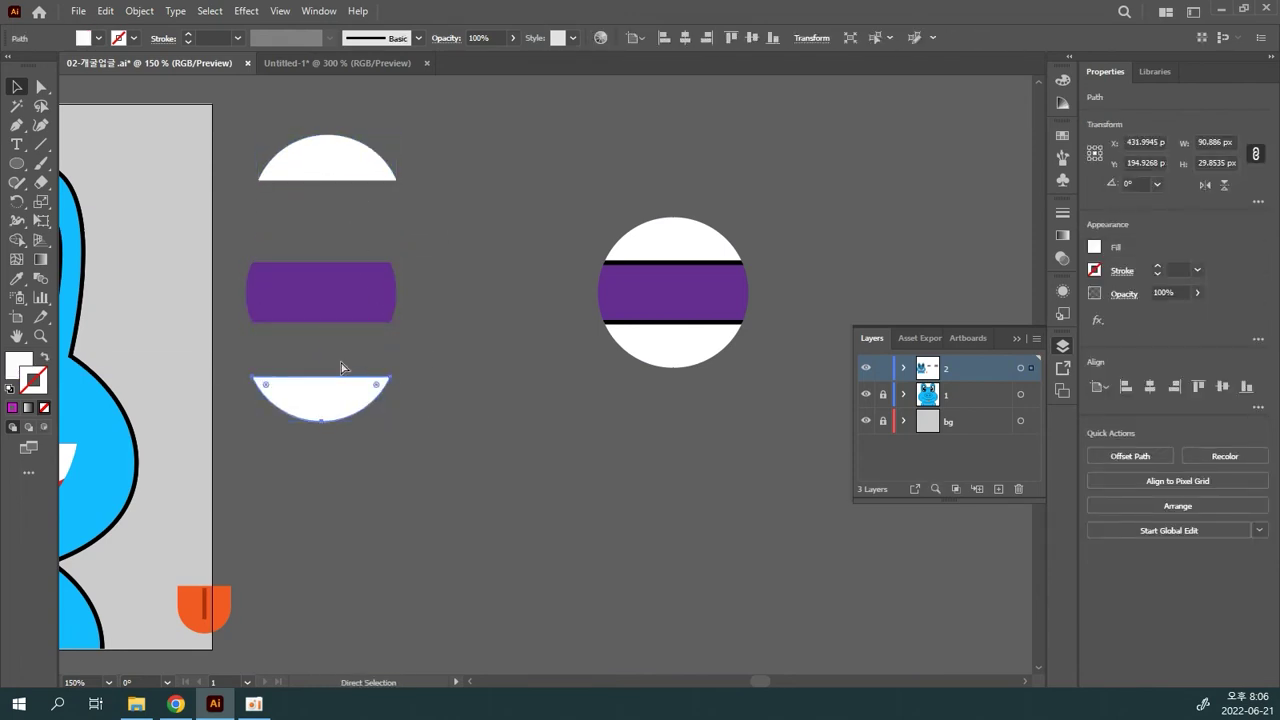
- Undo the moves that separated the white top and bottom pieces from the cropped circle's purple band
key("ctrl+z")
key("ctrl+z")
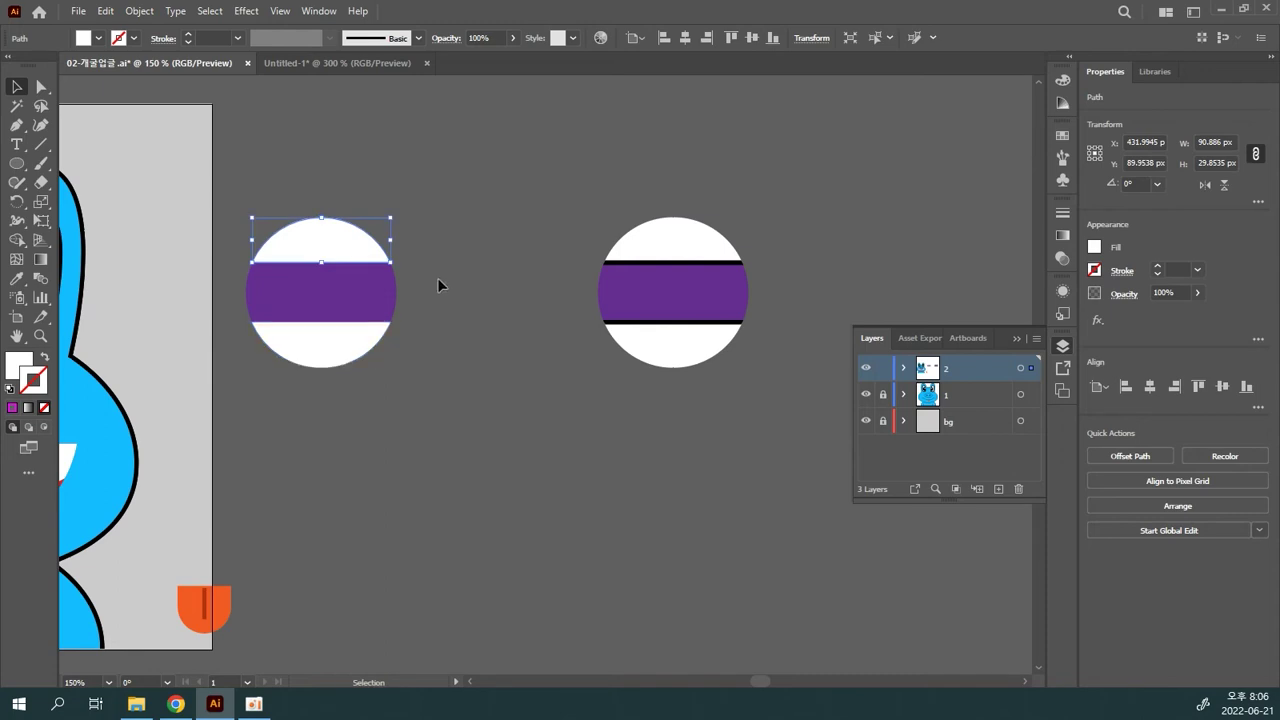
left_click(459, 248)
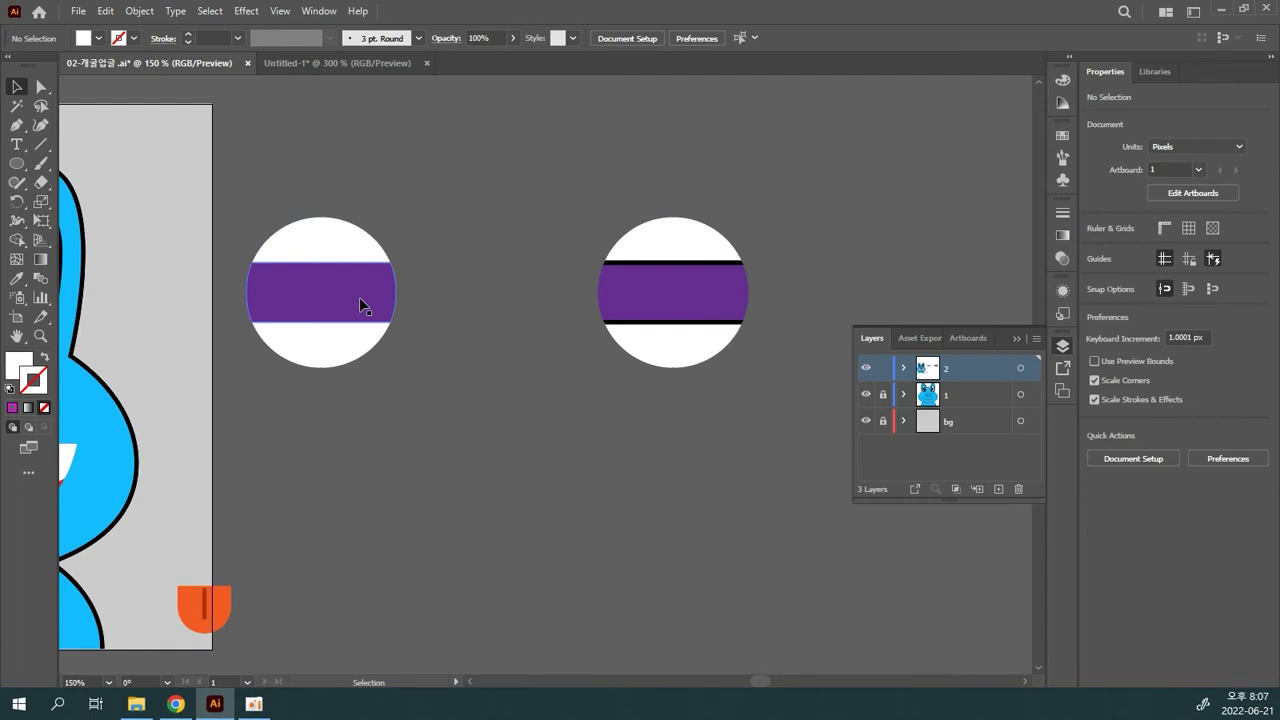
- Isolate the clip group on the right and move its bottom white rectangle upward inside the circular mask
left_click(634, 339)
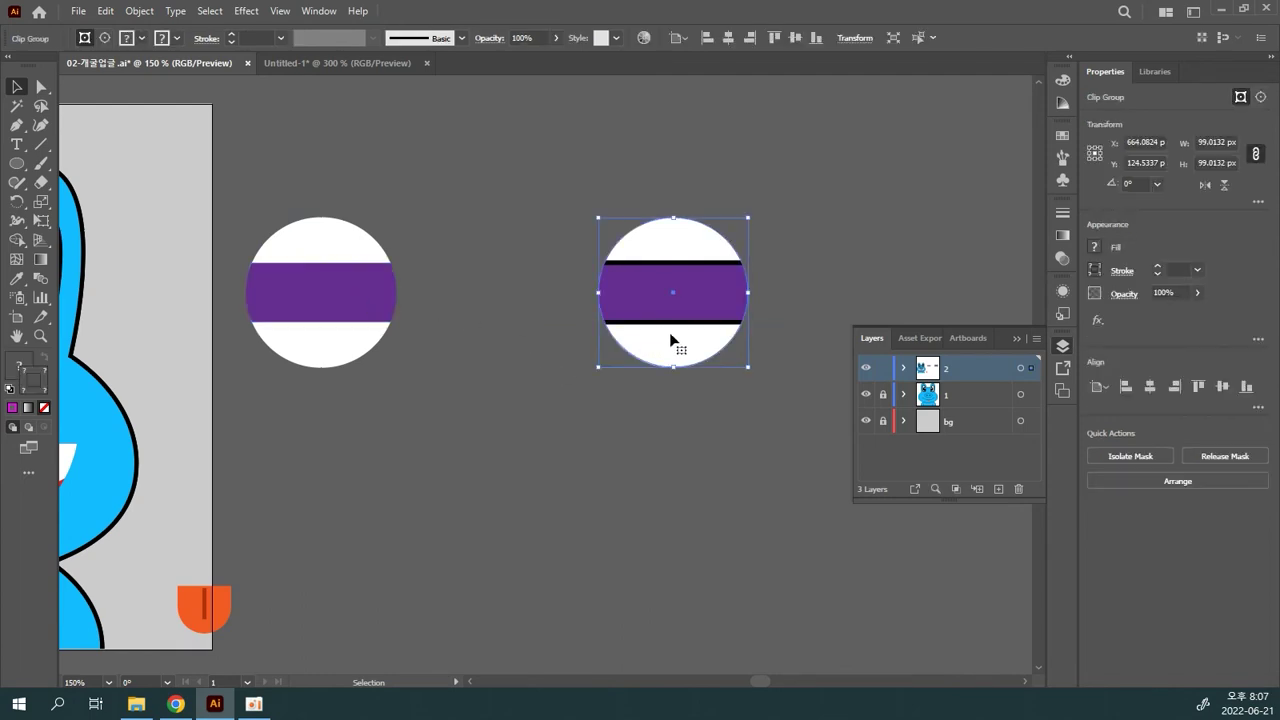
double_click(669, 332)
mouse_move(692, 349)
left_mouse_down()
mouse_move(679, 330)
mouse_move(677, 352)
left_mouse_up()
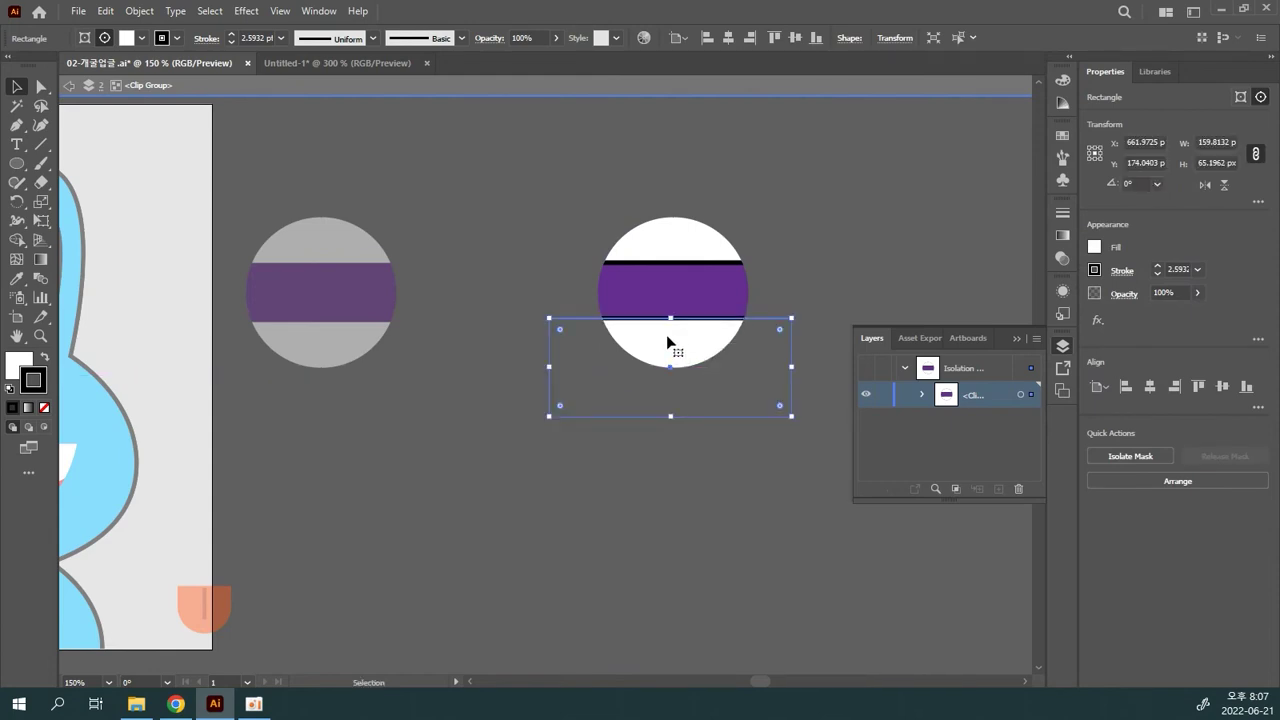
left_click(41, 88)
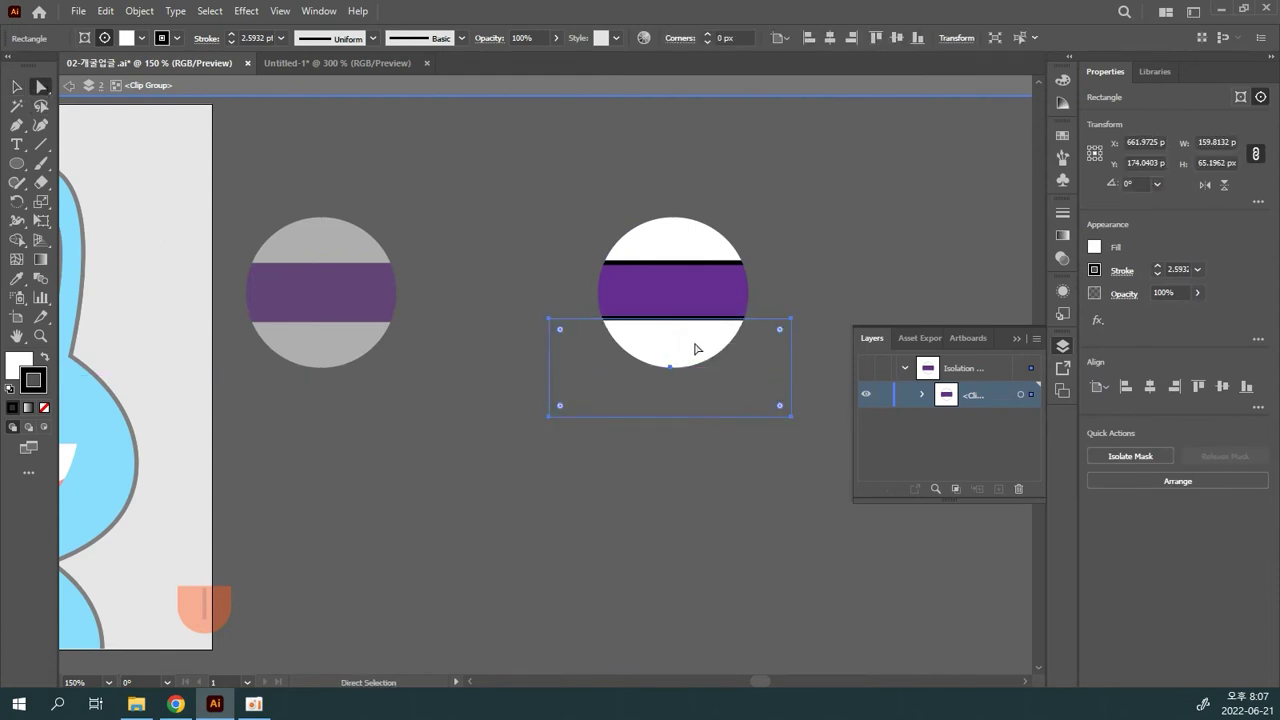
left_click_drag(689, 351, 658, 329)
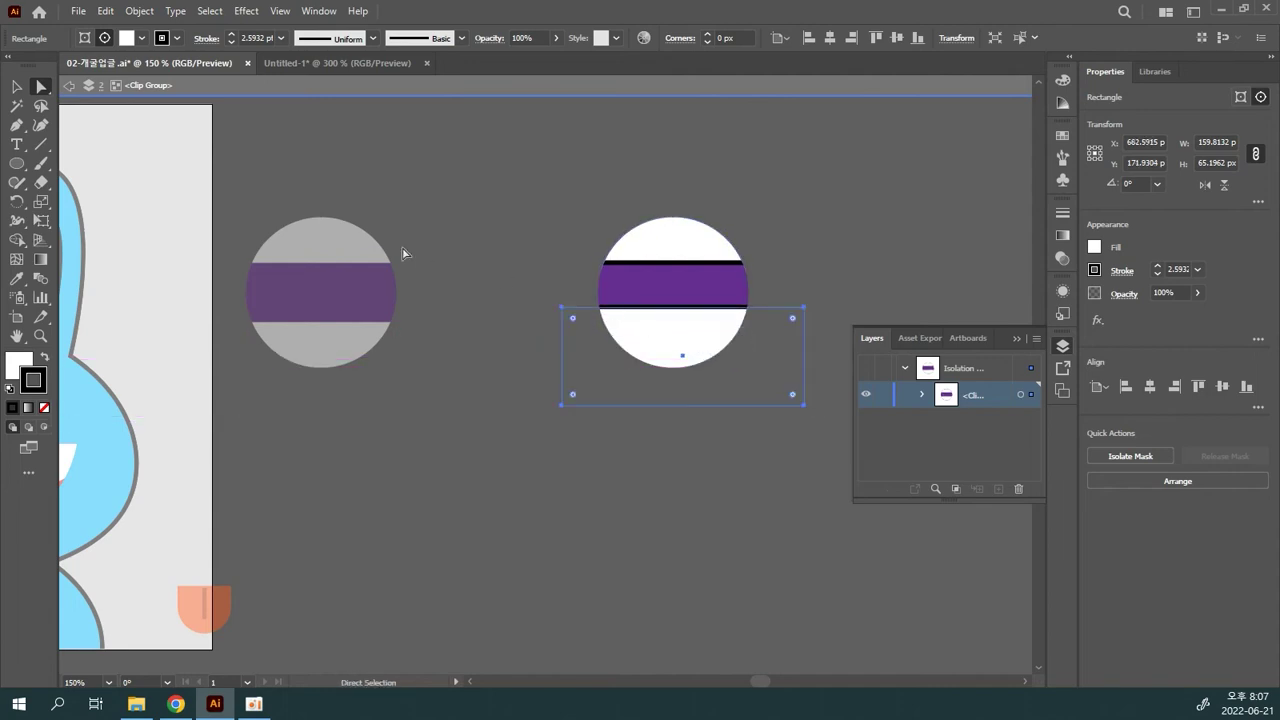
- Fill the masked bottom rectangle with orange and the middle one with dark red, and nudge the orange rectangle down
left_click(141, 38)
left_click(144, 66)
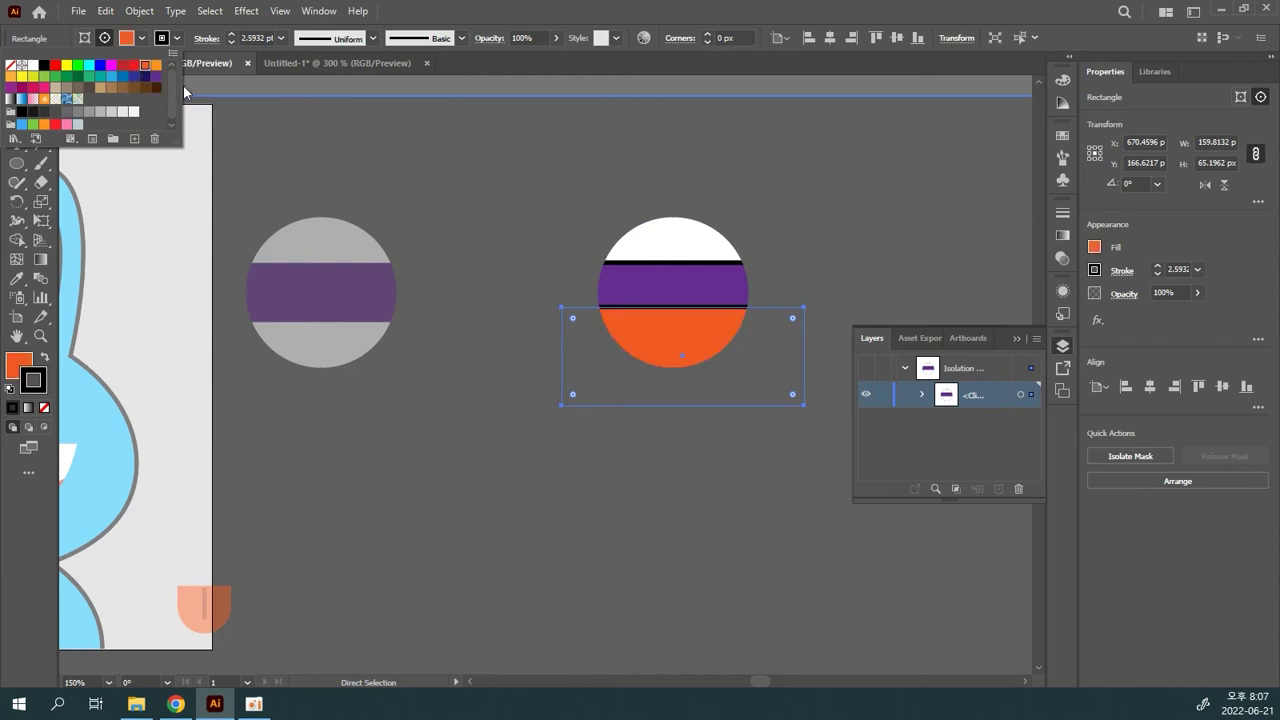
left_click(646, 281)
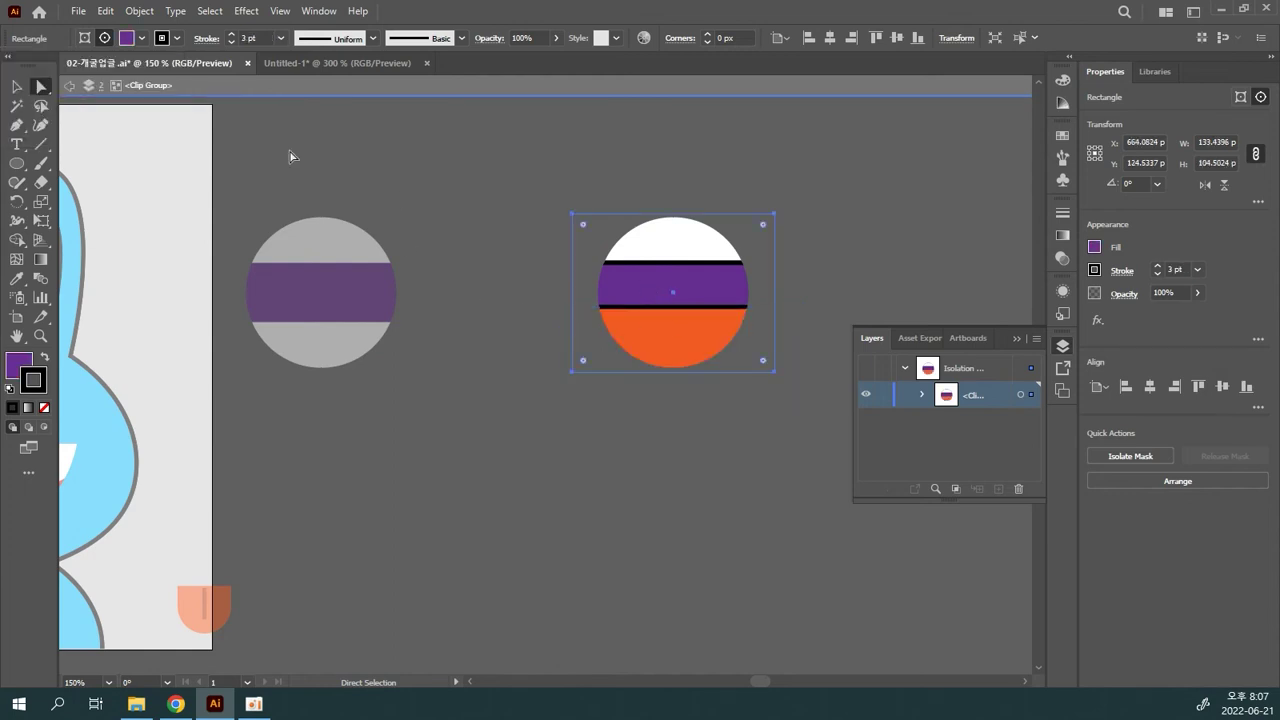
left_click(140, 39)
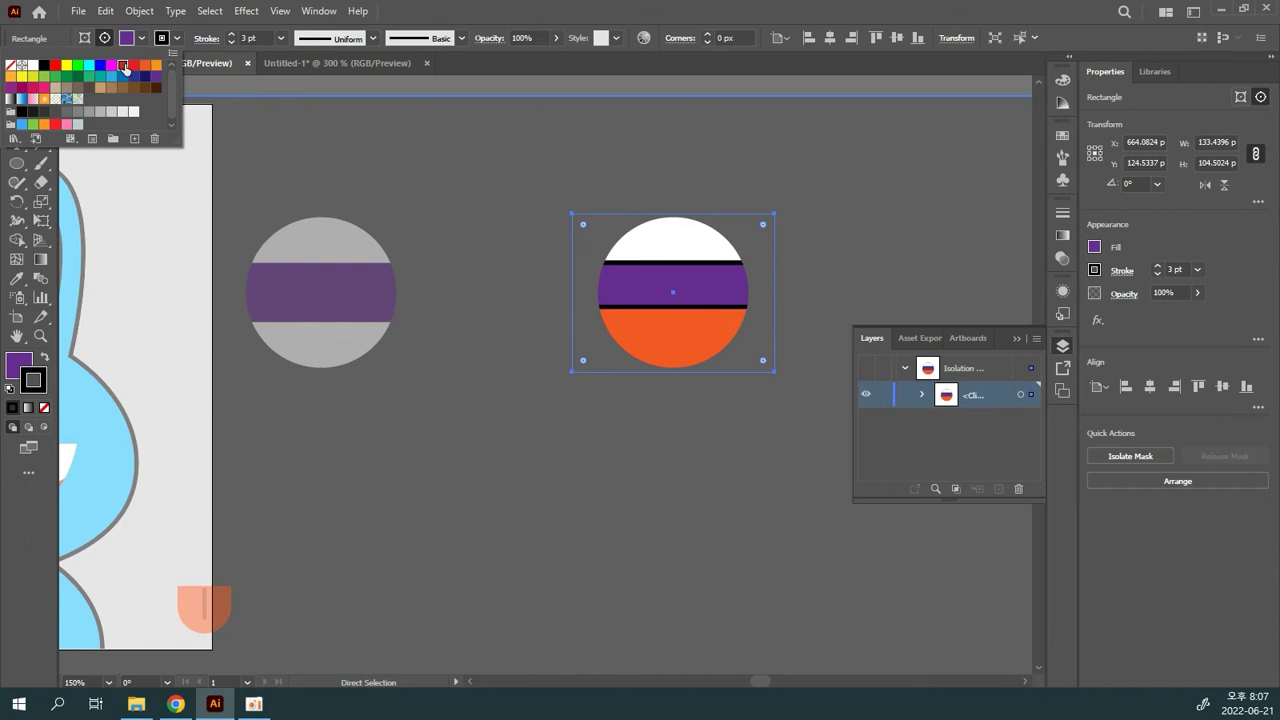
left_click(122, 65)
left_click(686, 340)
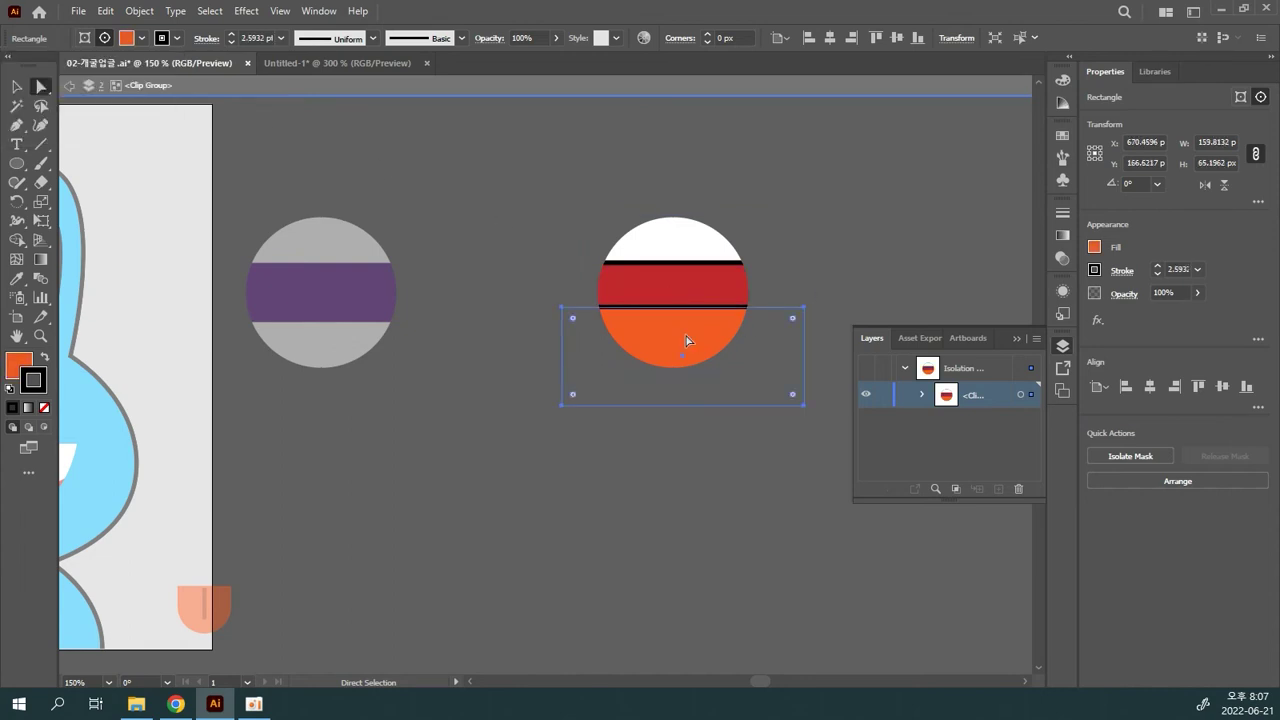
left_click_drag(686, 336, 686, 348)
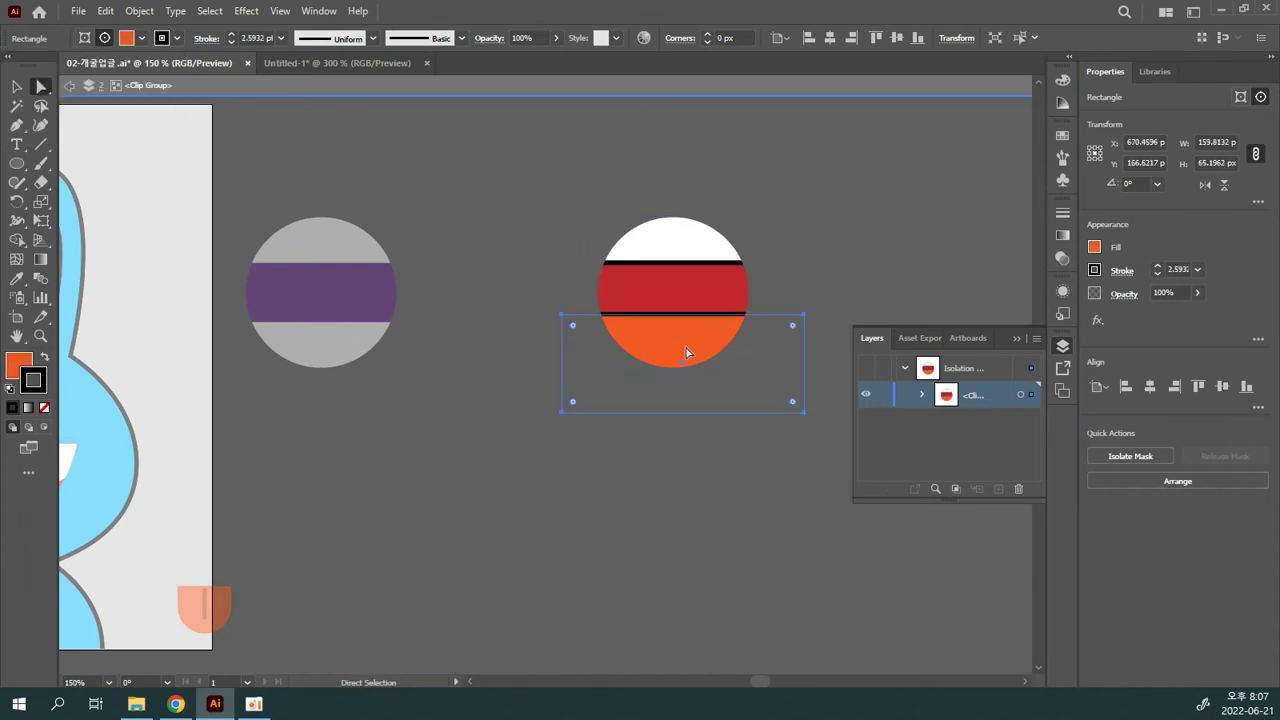
- Draw an orange ellipse about 98 by 58 px over the lower part of the masked circle
left_click(16, 163)
left_click_drag(680, 329, 606, 288)
left_click(16, 87)
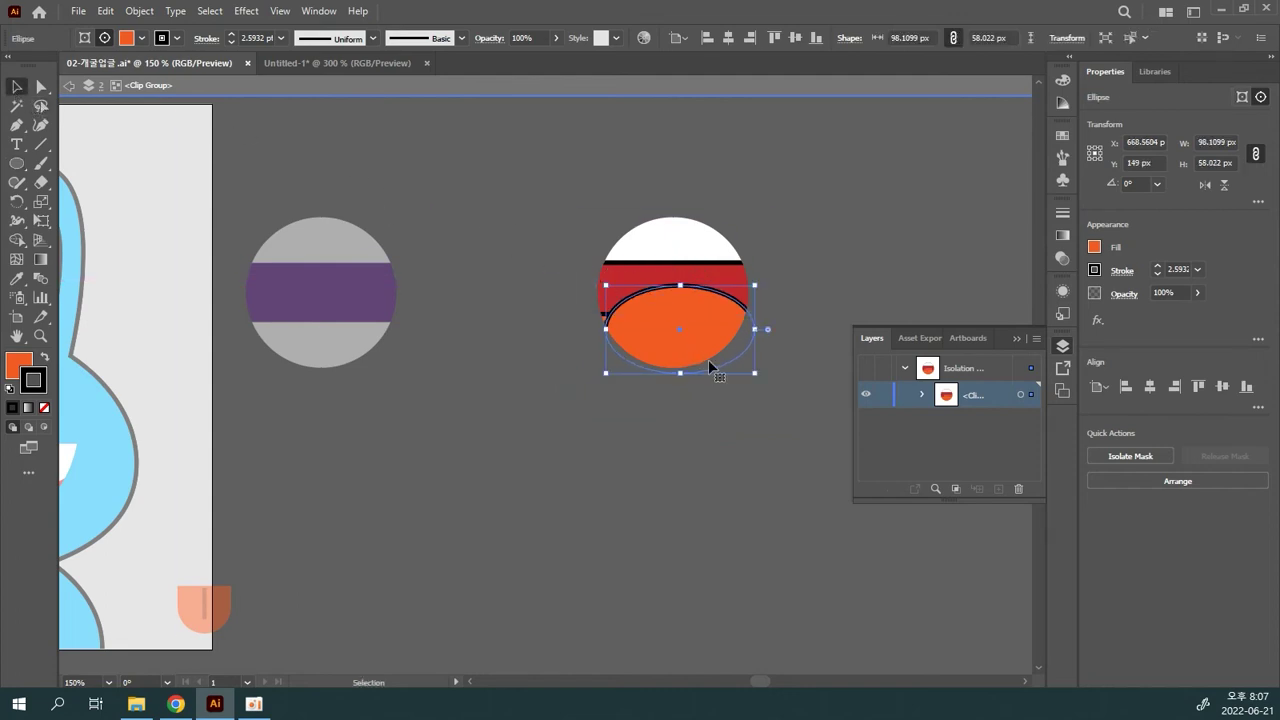
left_click_drag(710, 368, 657, 348)
- Delete the orange rectangle and position the orange ellipse across the bottom of the masked circle
left_click(740, 328)
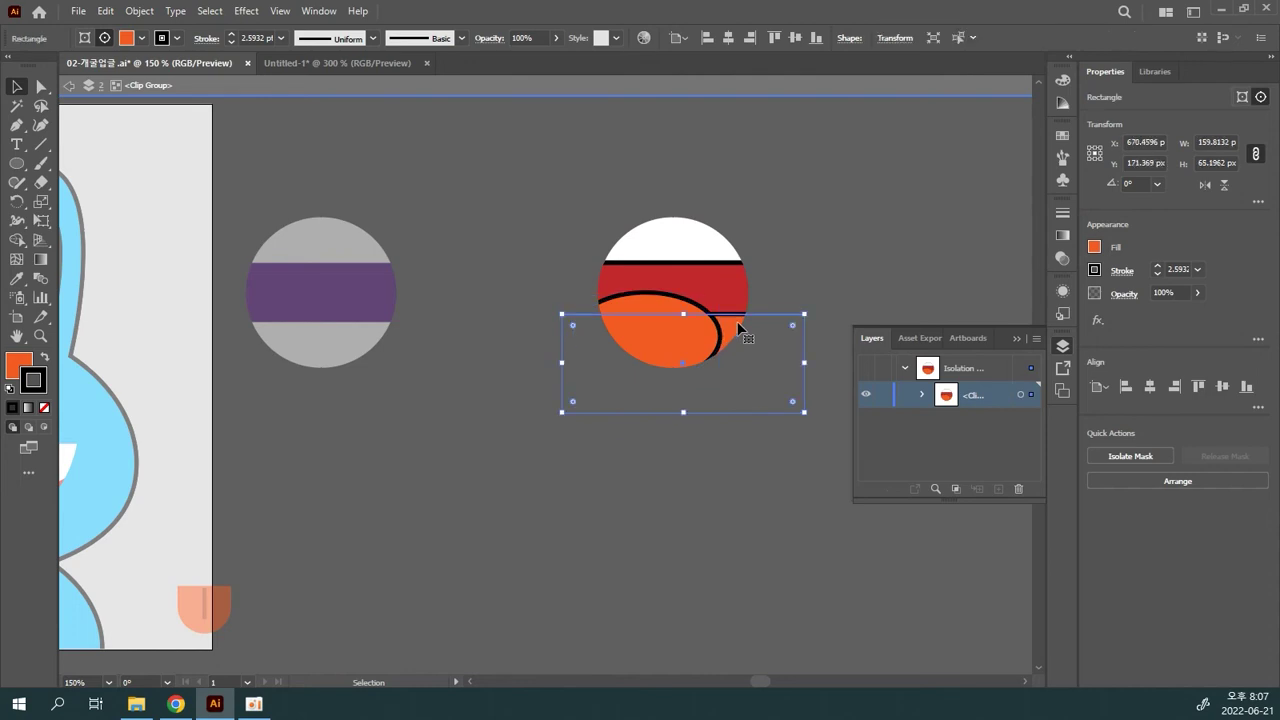
left_click(740, 328)
mouse_move(694, 334)
left_mouse_down()
mouse_move(737, 328)
mouse_move(731, 414)
mouse_move(704, 346)
left_mouse_up()
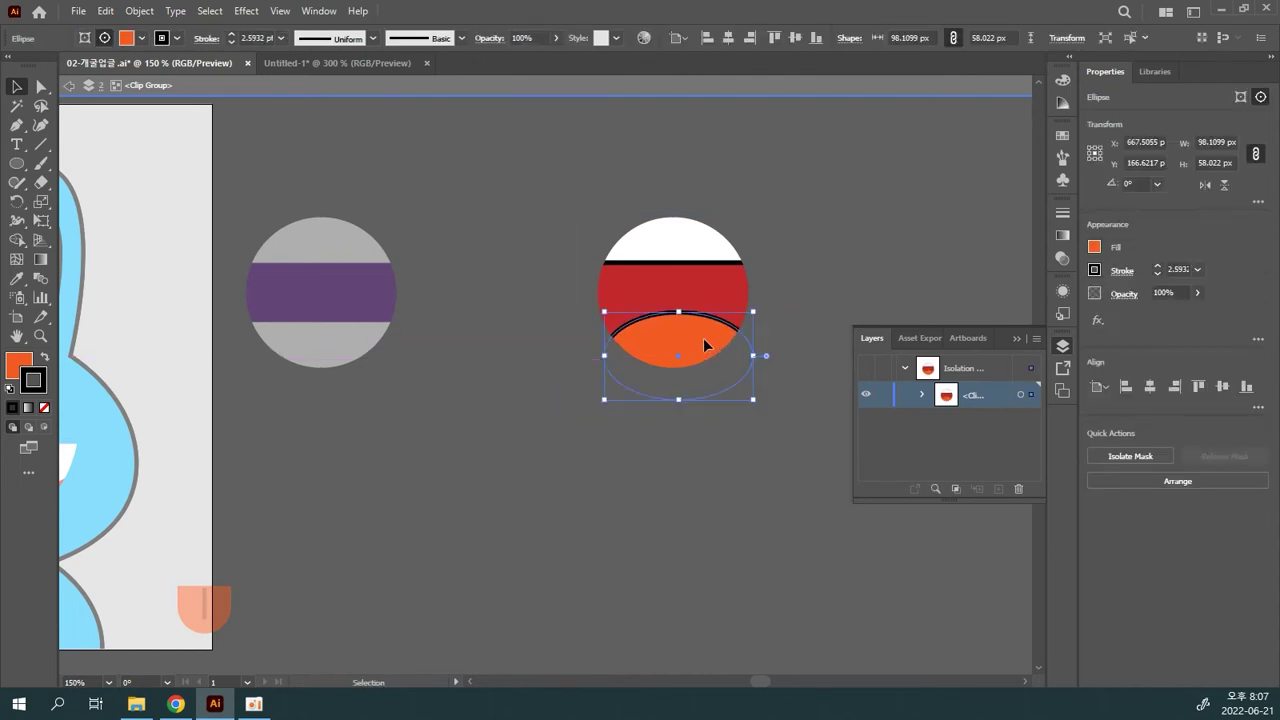
left_click_drag(704, 346, 703, 330)
- Narrow the white top rectangle to about 51 px, centre it, round its corners and place it at the circle's top edge
left_click(691, 237)
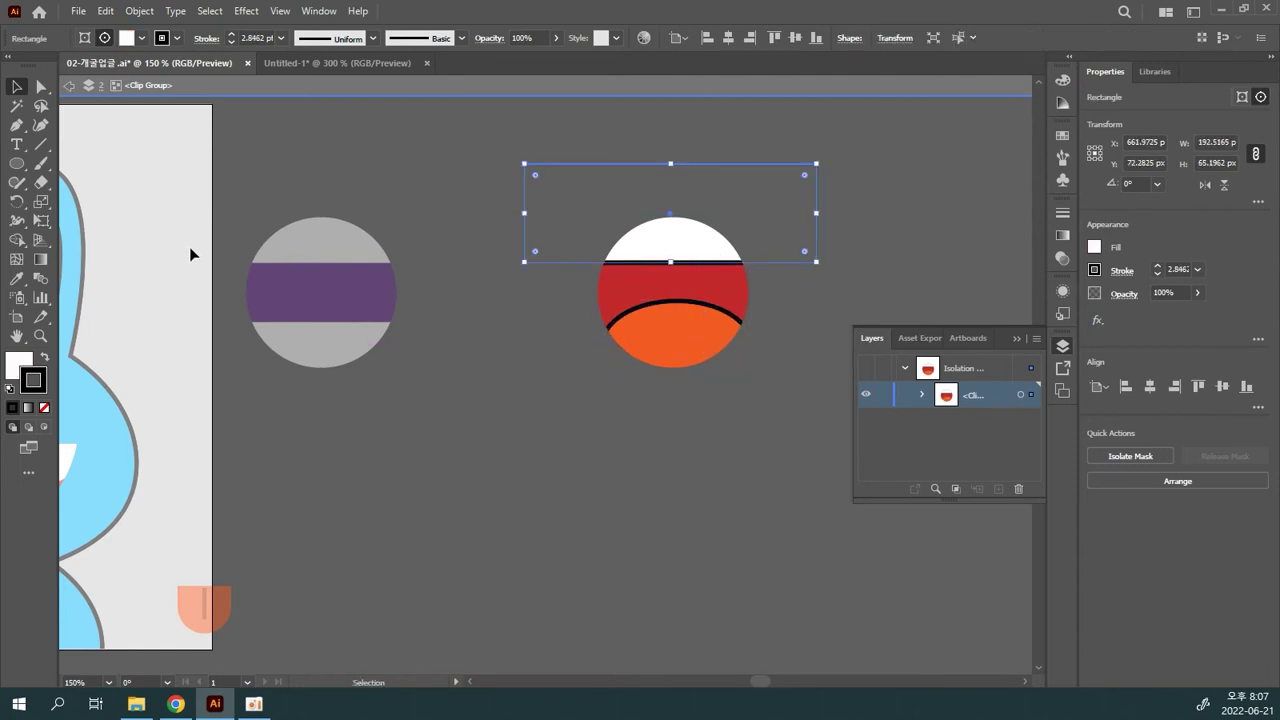
left_click_drag(525, 209, 663, 242)
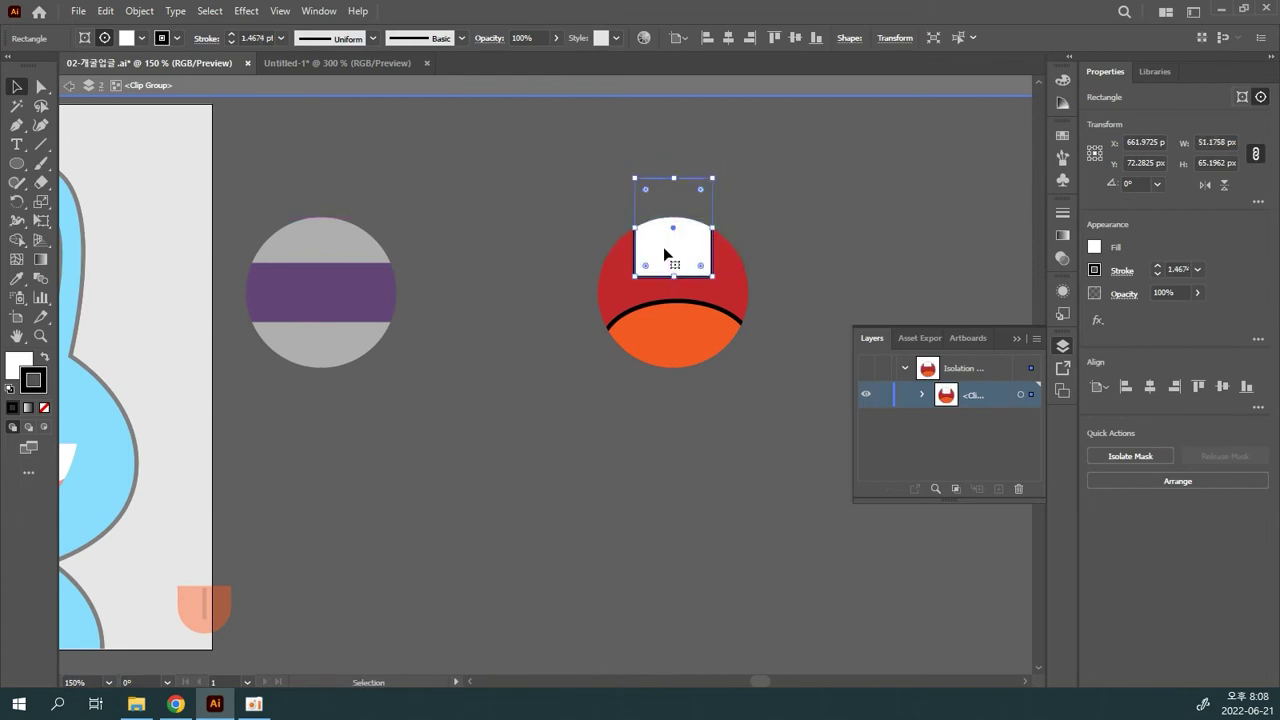
key("ctrl+plus")
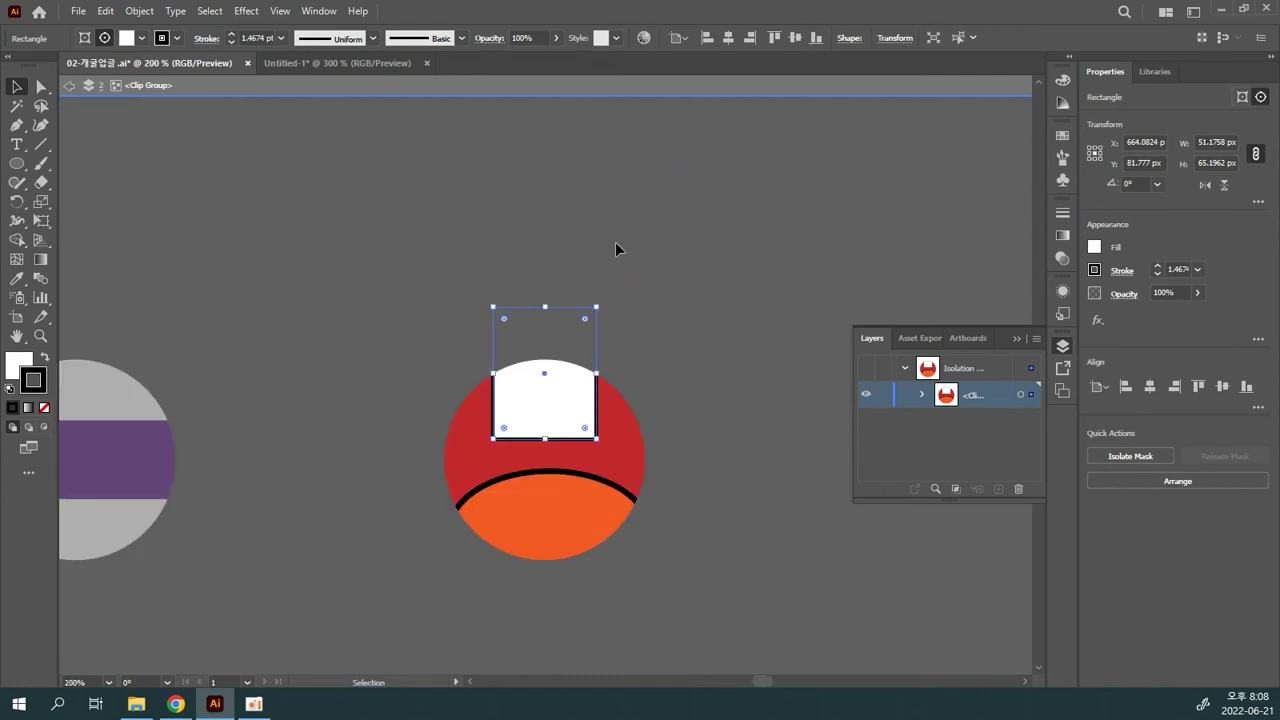
left_click_drag(507, 429, 538, 382)
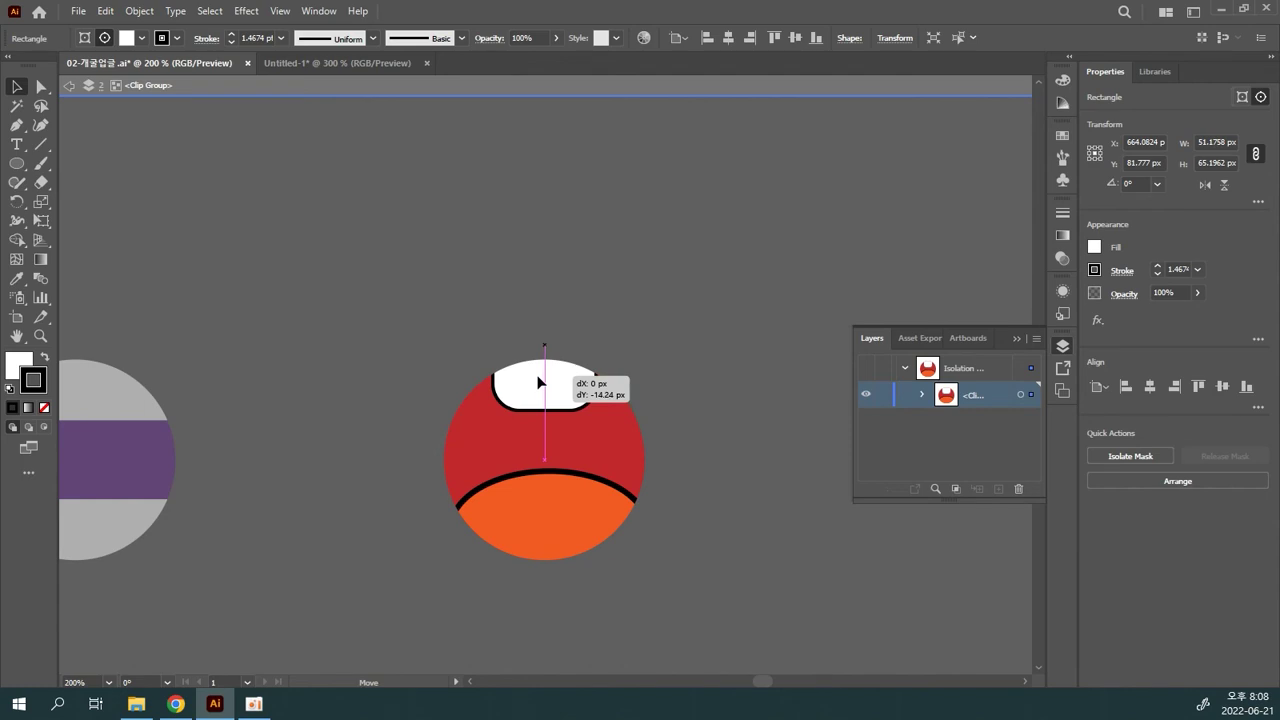
left_click_drag(538, 382, 538, 382)
- Remove the stroke from the orange ellipse and the white rounded rectangle
left_click(590, 503)
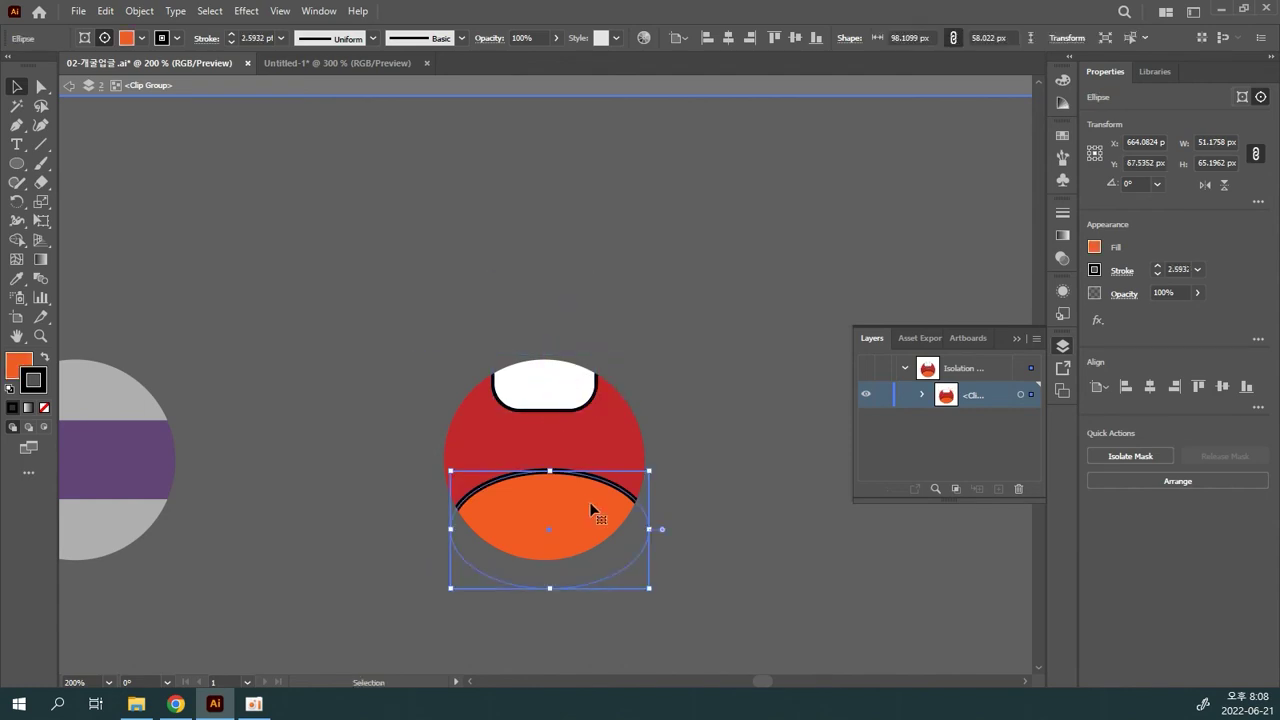
left_click(537, 395, "shift")
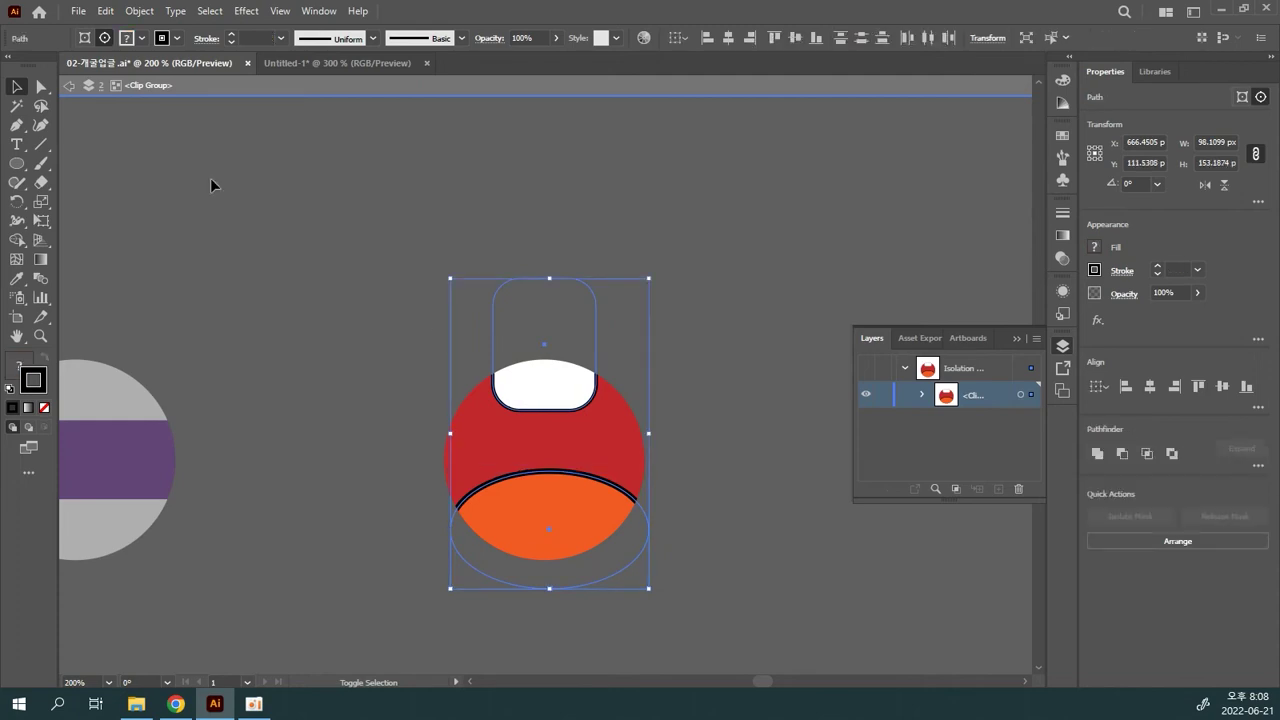
left_click(44, 407)
left_click(673, 209)
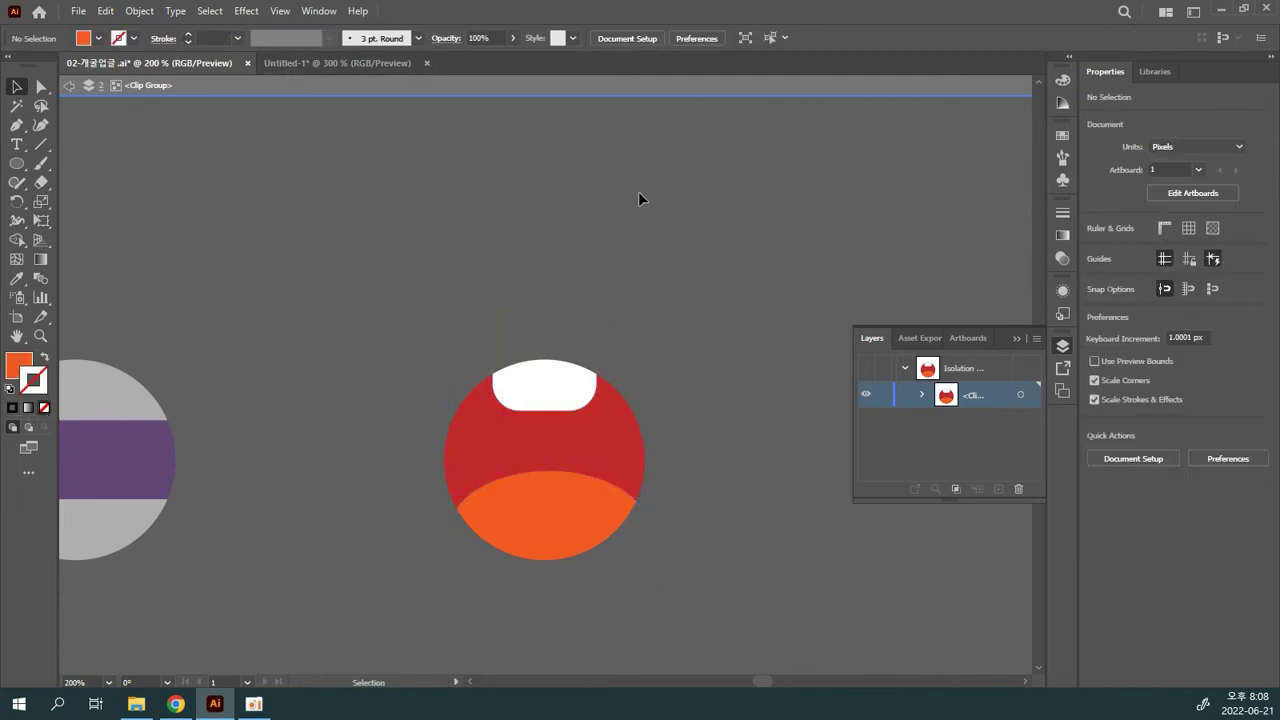
- Leave isolation mode and pull the clipping circle's top anchor point down to flatten the mask's upper edge
left_click(40, 87)
double_click(446, 229)
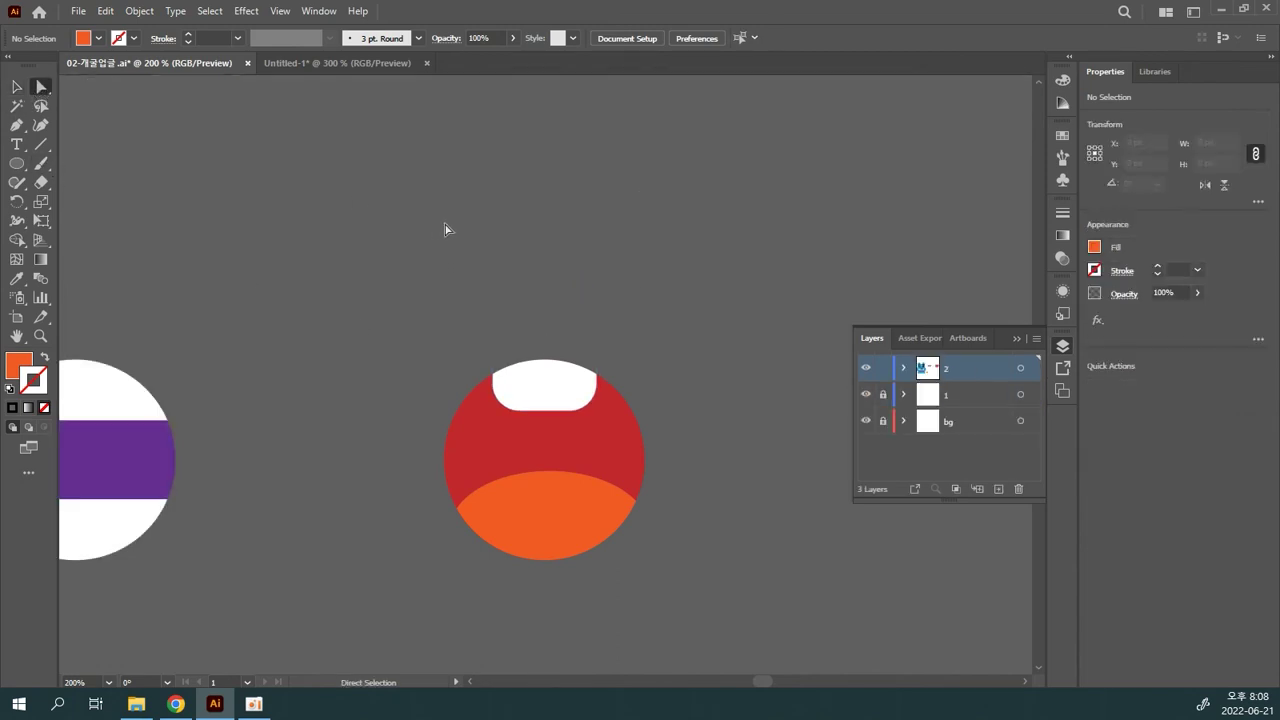
left_click(620, 399)
left_click(555, 373)
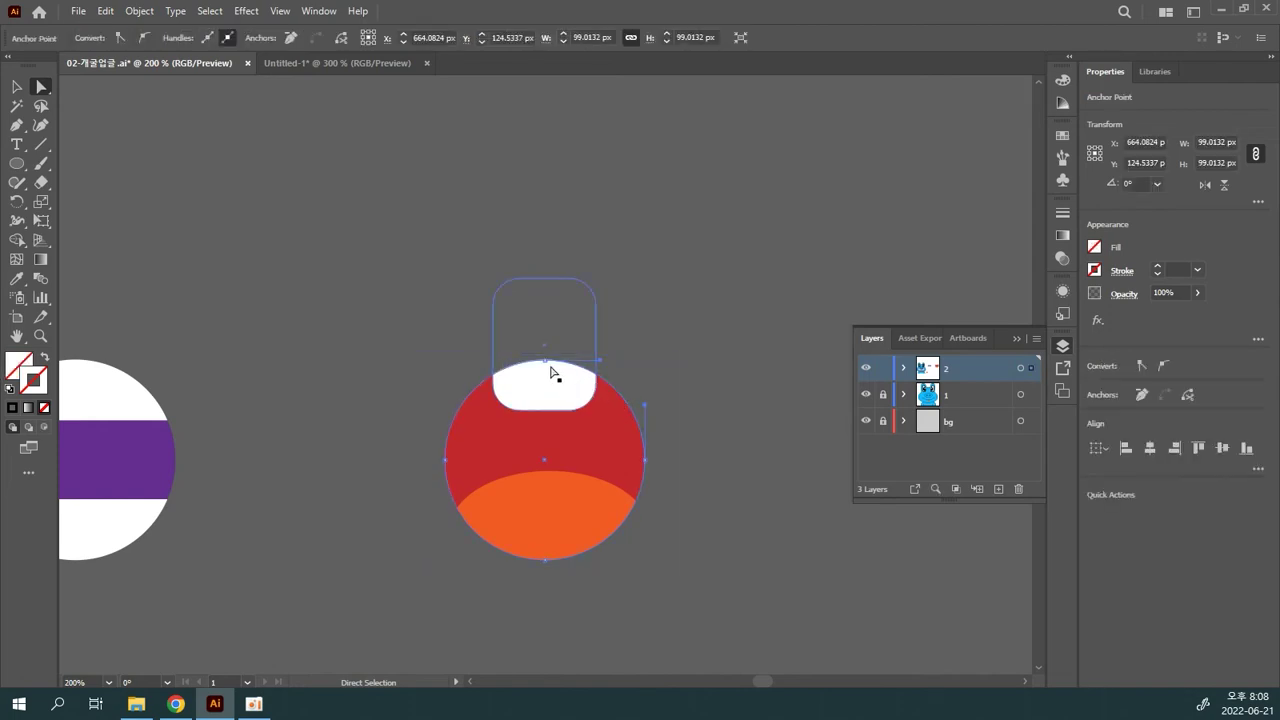
left_click_drag(546, 368, 544, 440)
key("ctrl+z")
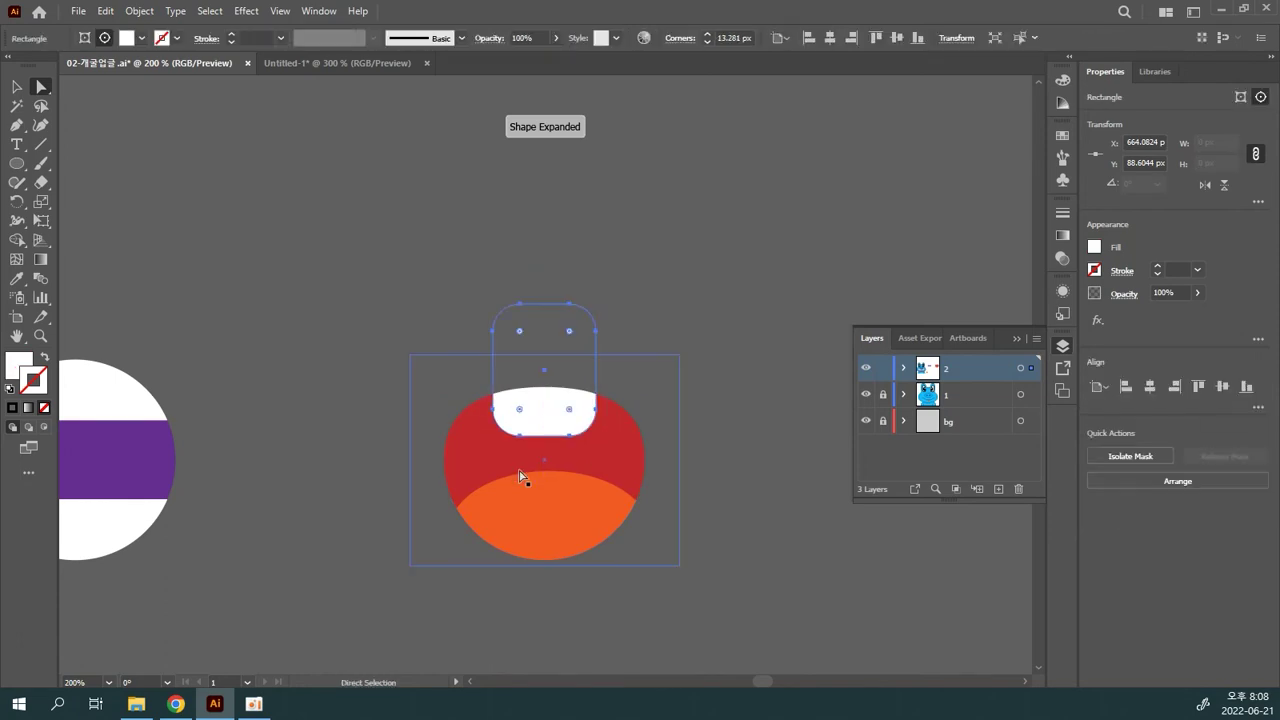
- Pull the clipping circle's bottom anchor point up to flatten the mask's lower edge
left_click(547, 566)
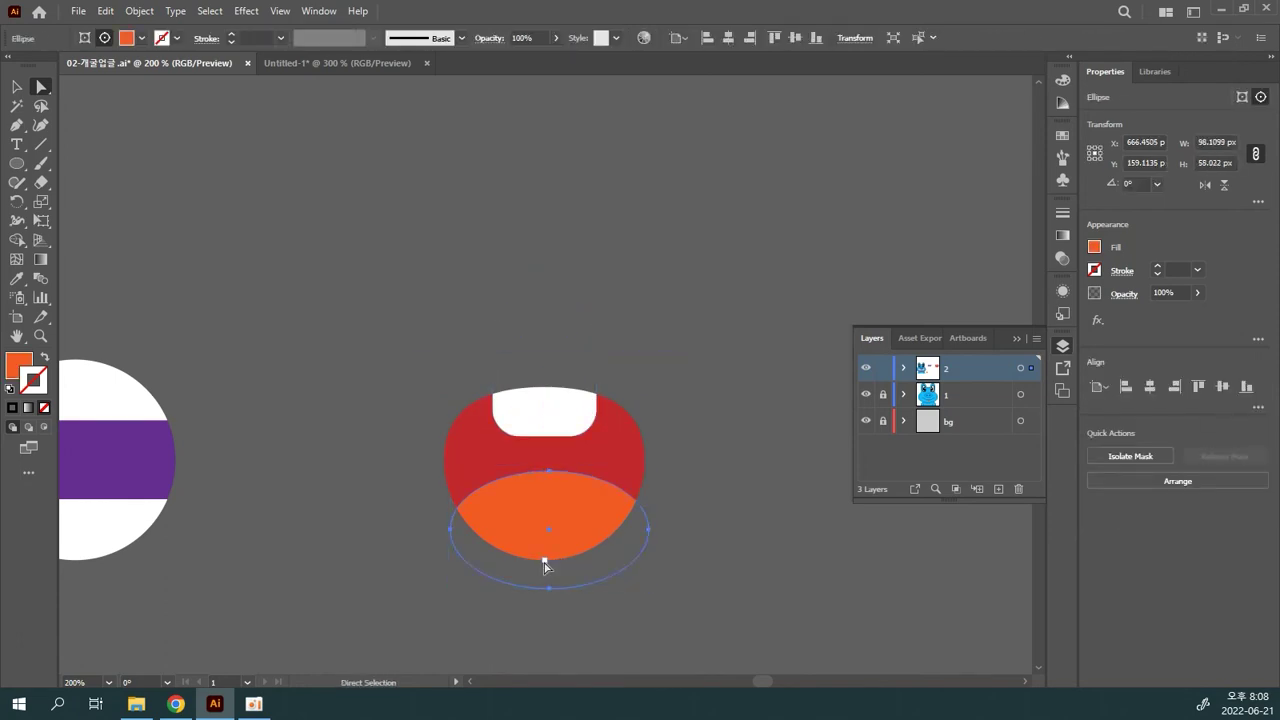
left_click(445, 460)
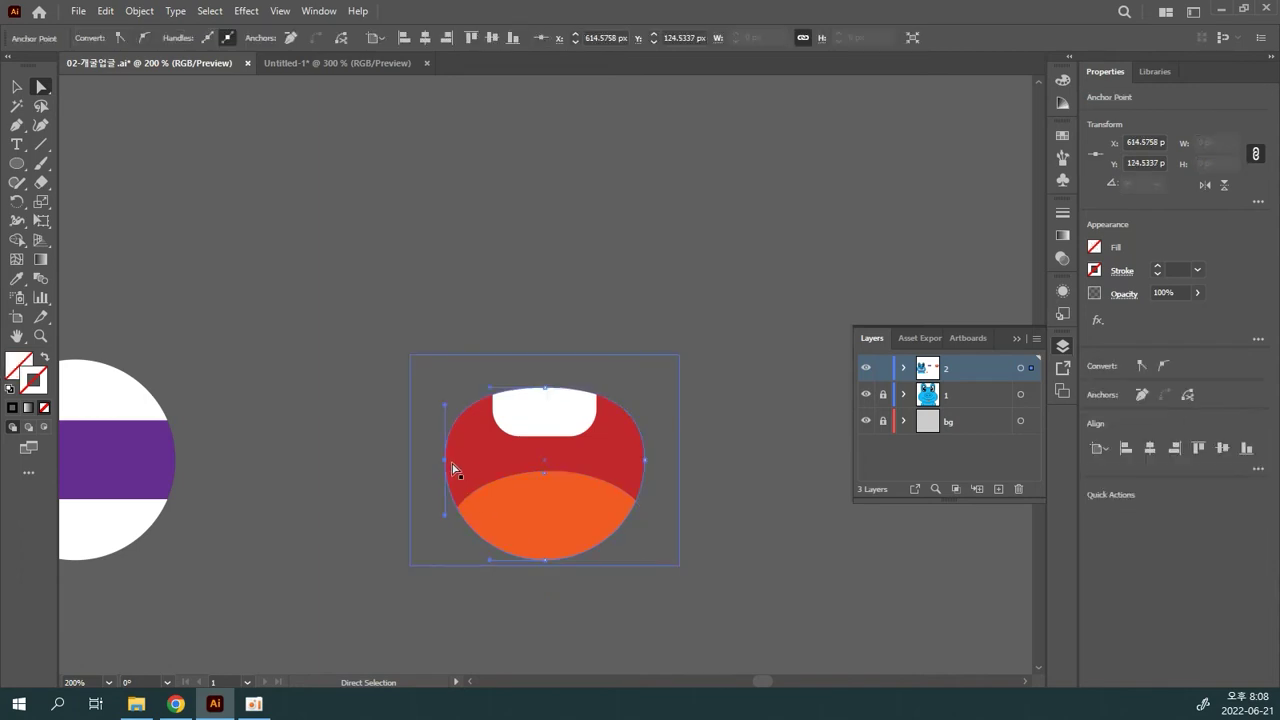
left_click_drag(545, 562, 550, 514)
left_click(680, 432)
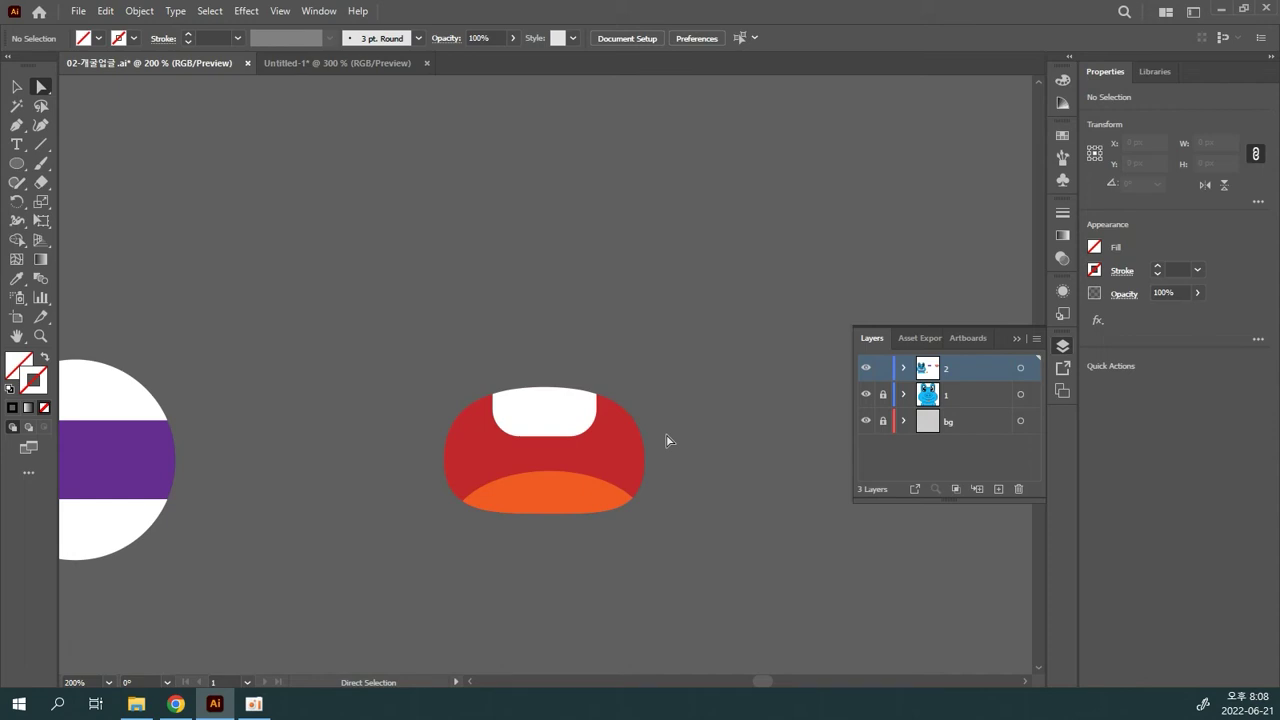
- Shift the white rounded rectangle slightly upward inside the flattened mask
left_click_drag(544, 402, 546, 400)
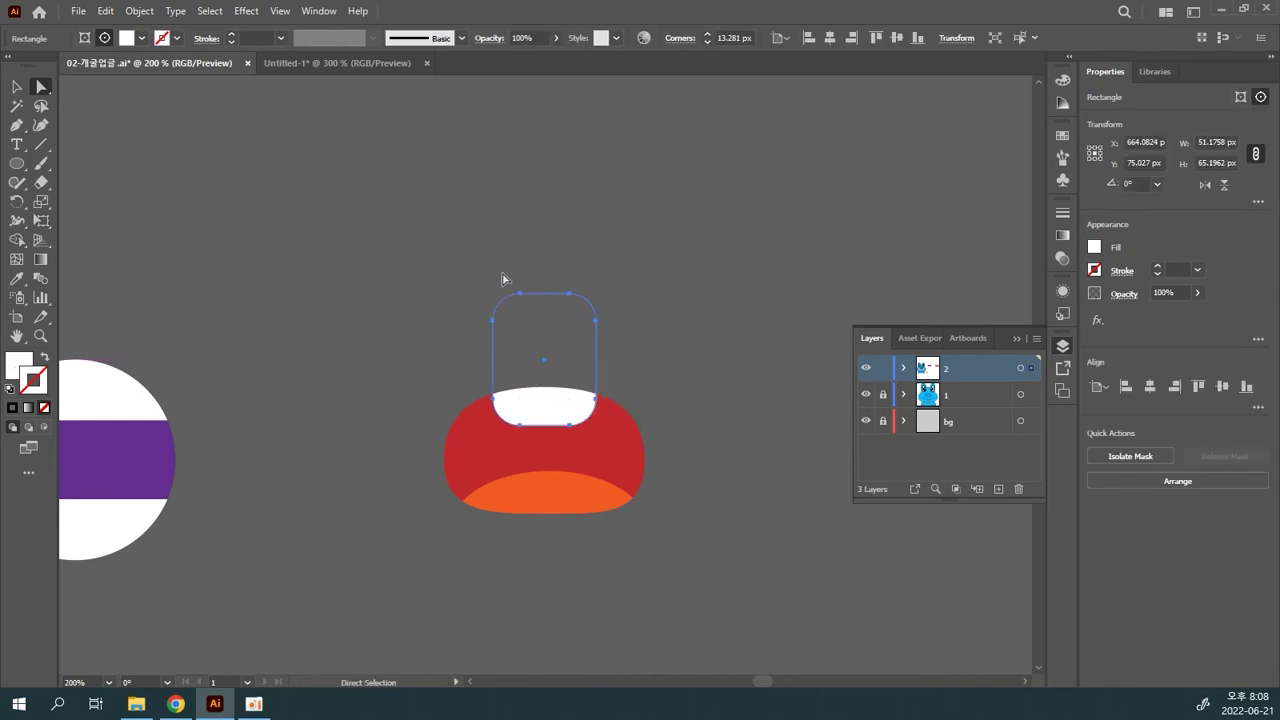
left_click(213, 383)
left_click_drag(238, 389, 420, 357)
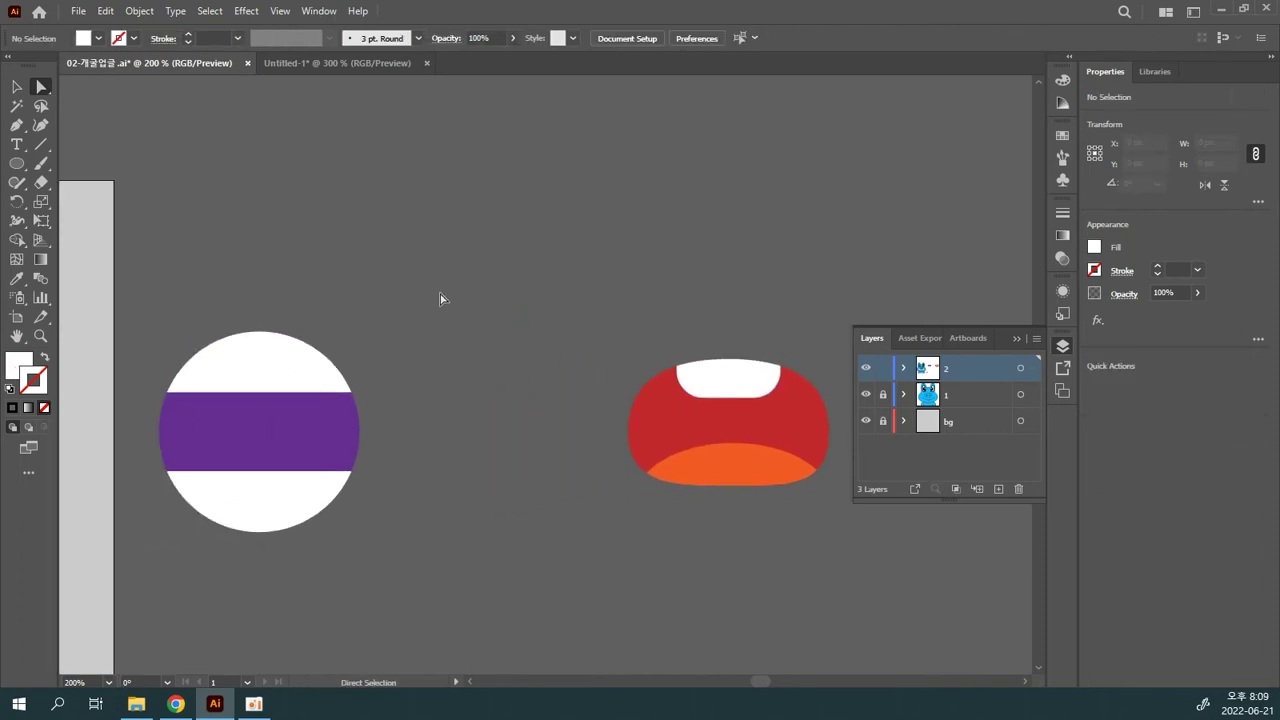
- Move the whole clip group closer to the striped circle, isolate it and raise the orange ellipse within the mask
left_click(17, 87)
left_click_drag(736, 446, 636, 408)
double_click(640, 434)
left_click(643, 434)
left_click_drag(733, 462, 665, 420)
left_click(691, 271)
- Duplicate the white rounded rectangle straight down to the mask's bottom edge, bring the copy to the front and adjust its height position
left_click(646, 329)
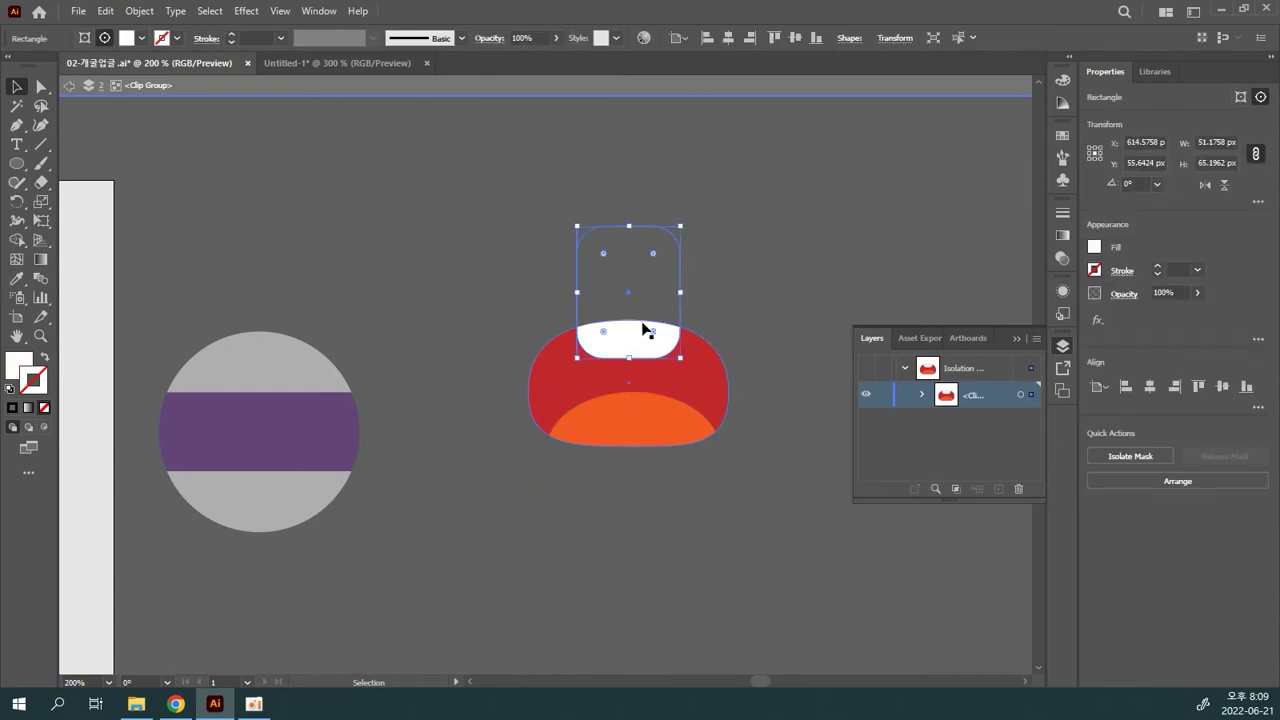
left_click_drag(646, 329, 640, 507)
key("ctrl+shift+bracketright")
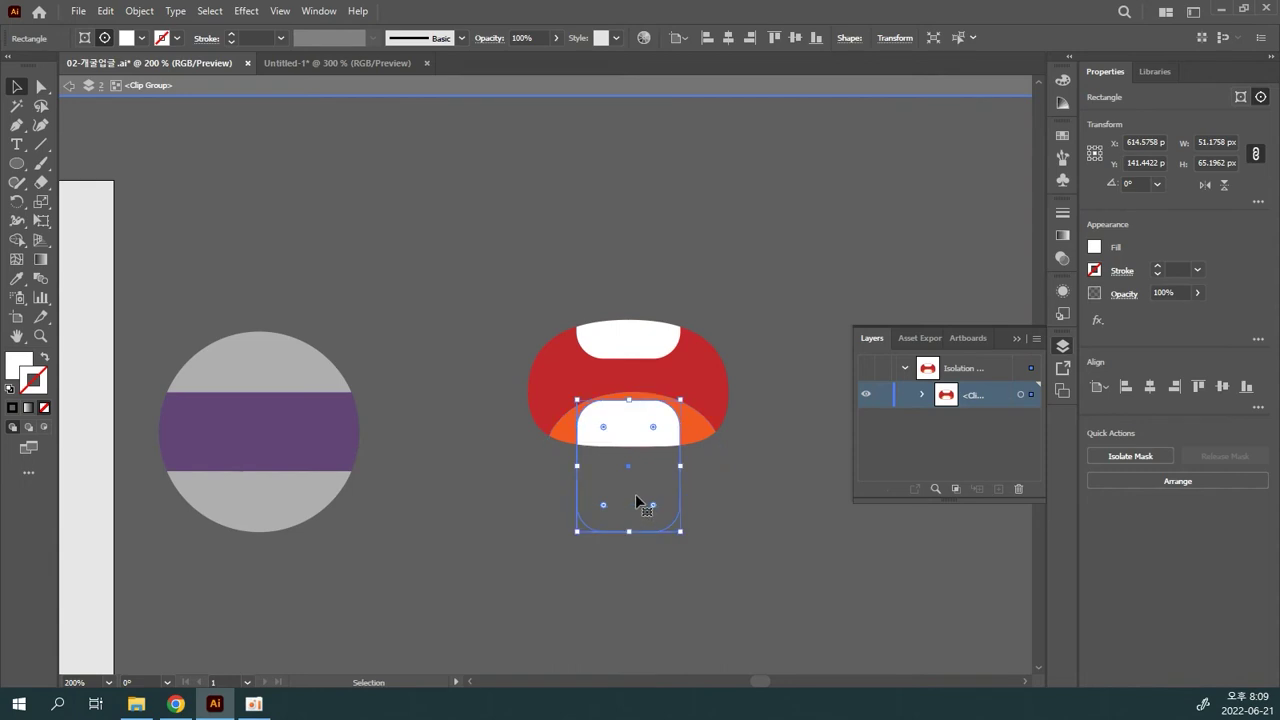
left_click_drag(628, 430, 628, 442)
- Move the orange ellipse up and widen it symmetrically to about 121 px
mouse_move(689, 410)
left_mouse_down()
mouse_move(693, 464)
mouse_move(684, 397)
left_mouse_up()
left_click_drag(720, 436, 752, 436)
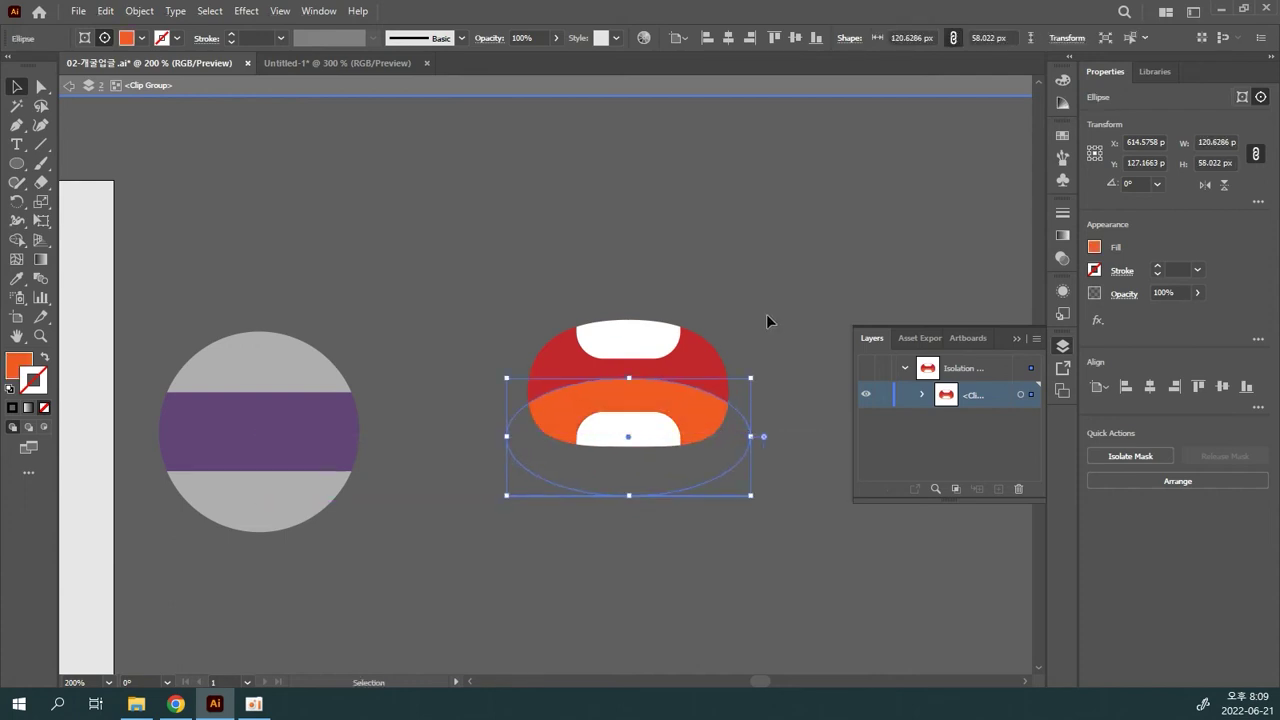
left_click(766, 314)
- Cut the orange ellipse from the clip group, put it back in place and exit isolation mode
left_click(690, 397)
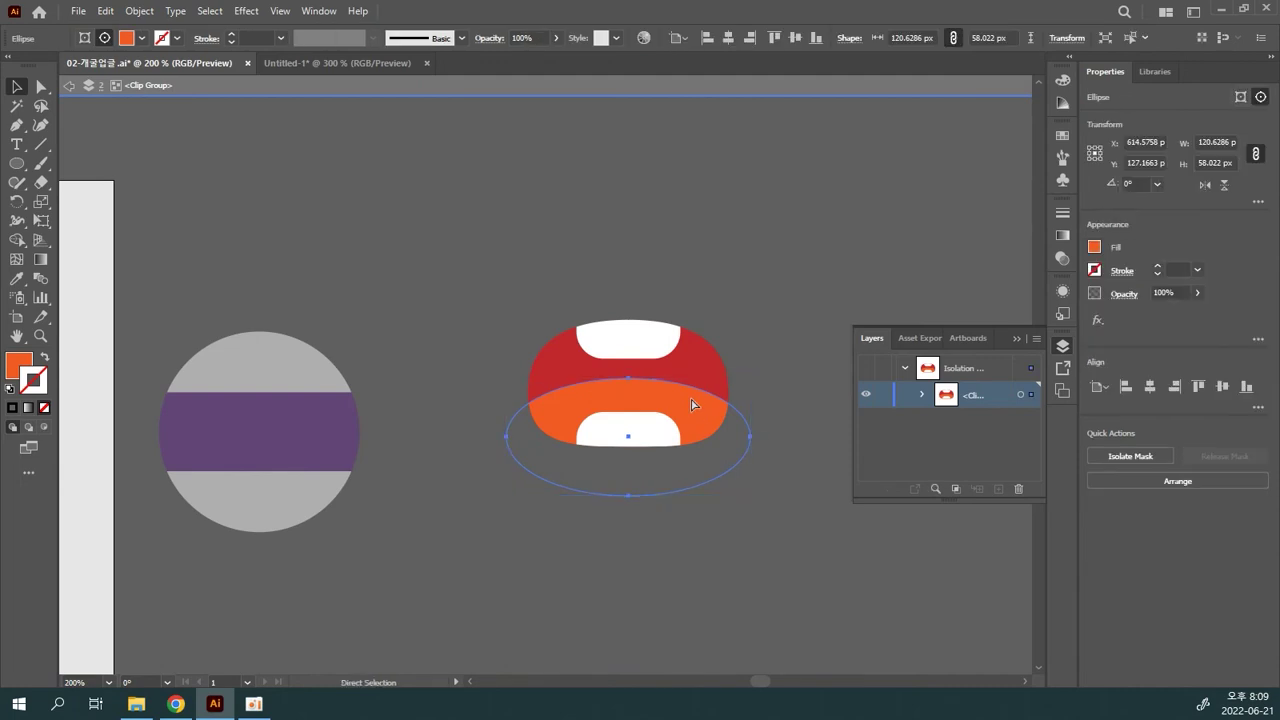
key("ctrl+x")
key("v")
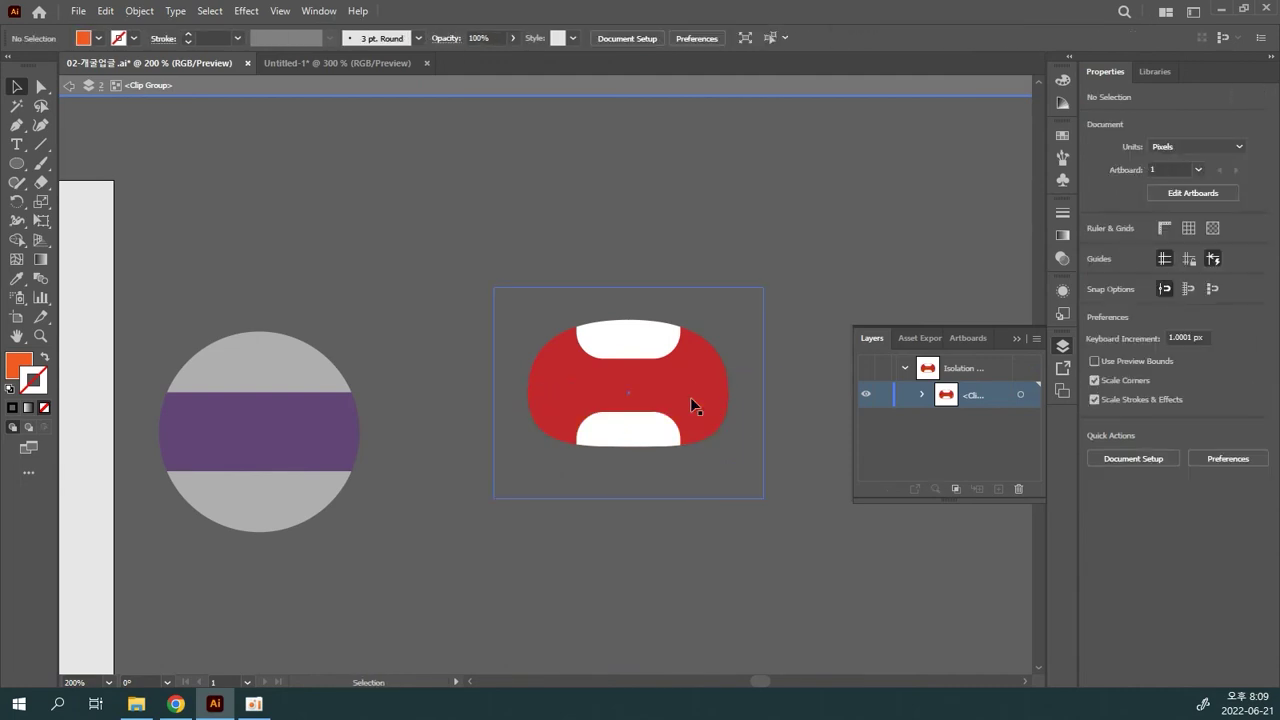
key("ctrl+f")
left_click(786, 314)
key("Escape")
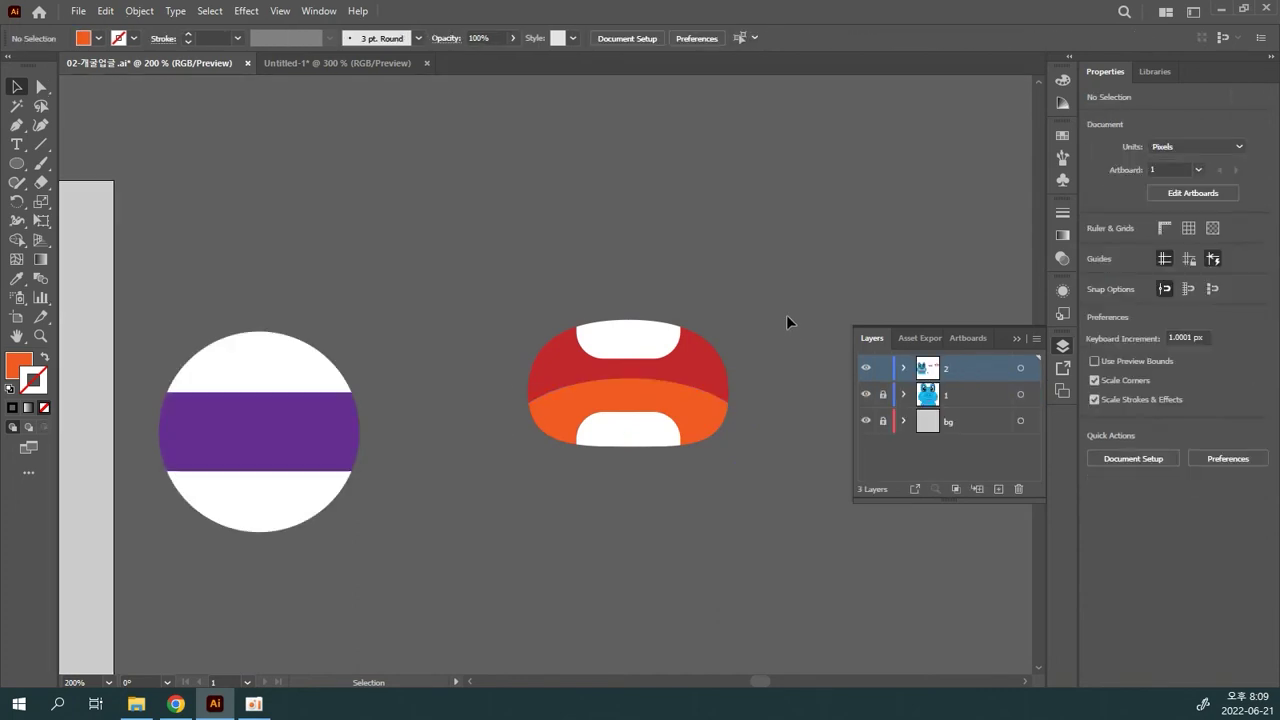
- Move the open-mouth clip group down and closer to the striped circle
left_click(712, 390)
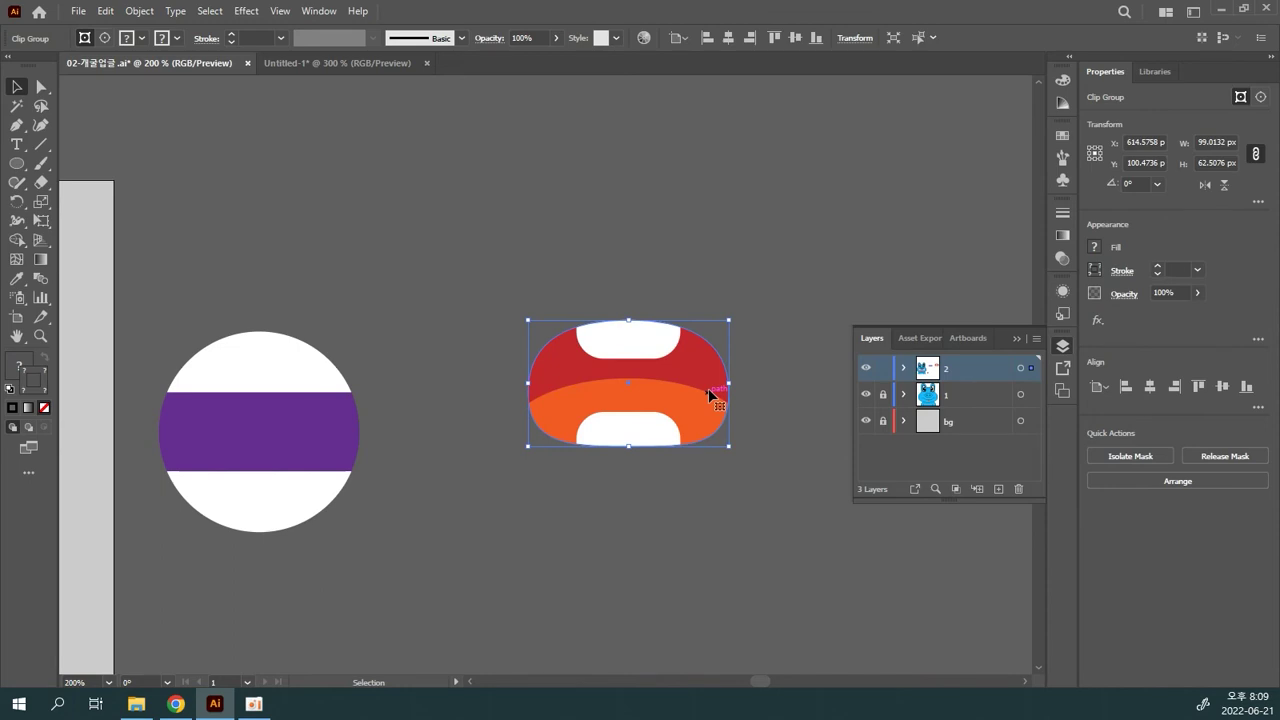
left_click(603, 280)
left_click_drag(609, 346, 544, 414)
left_click(666, 336)
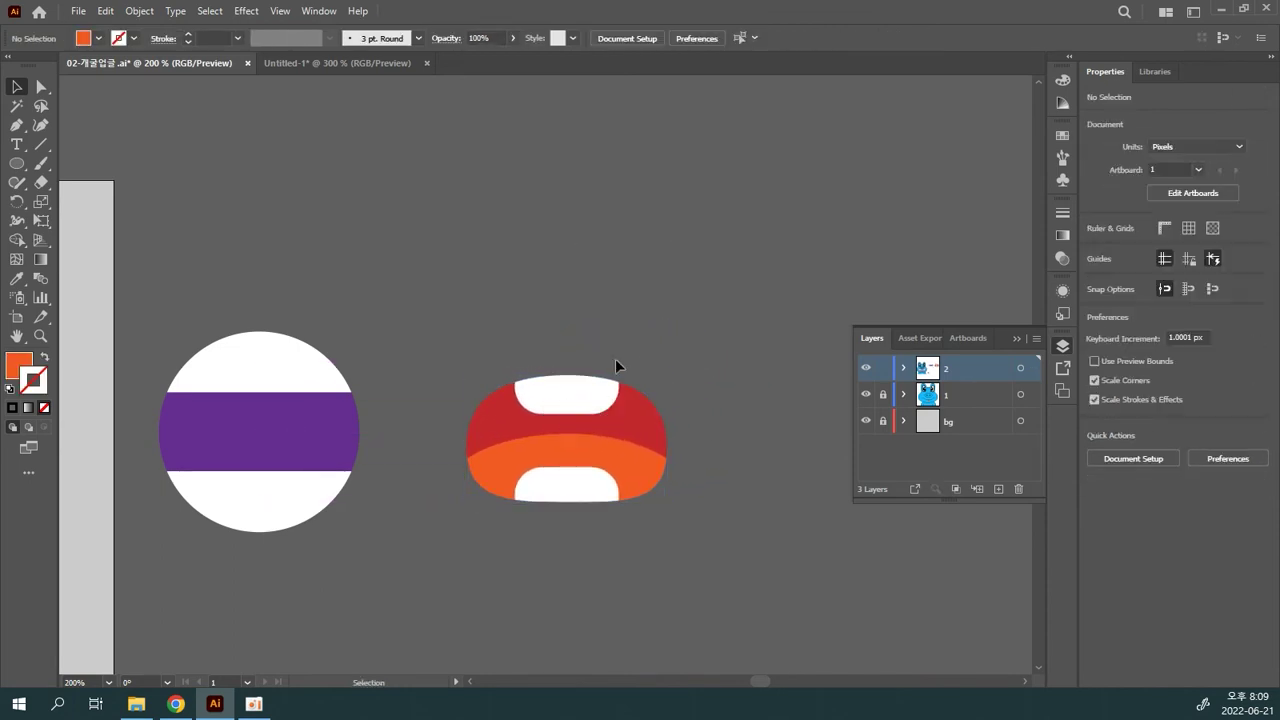
- Move the smile off the character's face onto the pasteboard and place the open-mouth clip group on the face instead
left_click_drag(406, 428, 746, 226)
left_click_drag(332, 492, 486, 463)
left_click_drag(210, 547, 737, 565)
left_click_drag(950, 272, 135, 555)
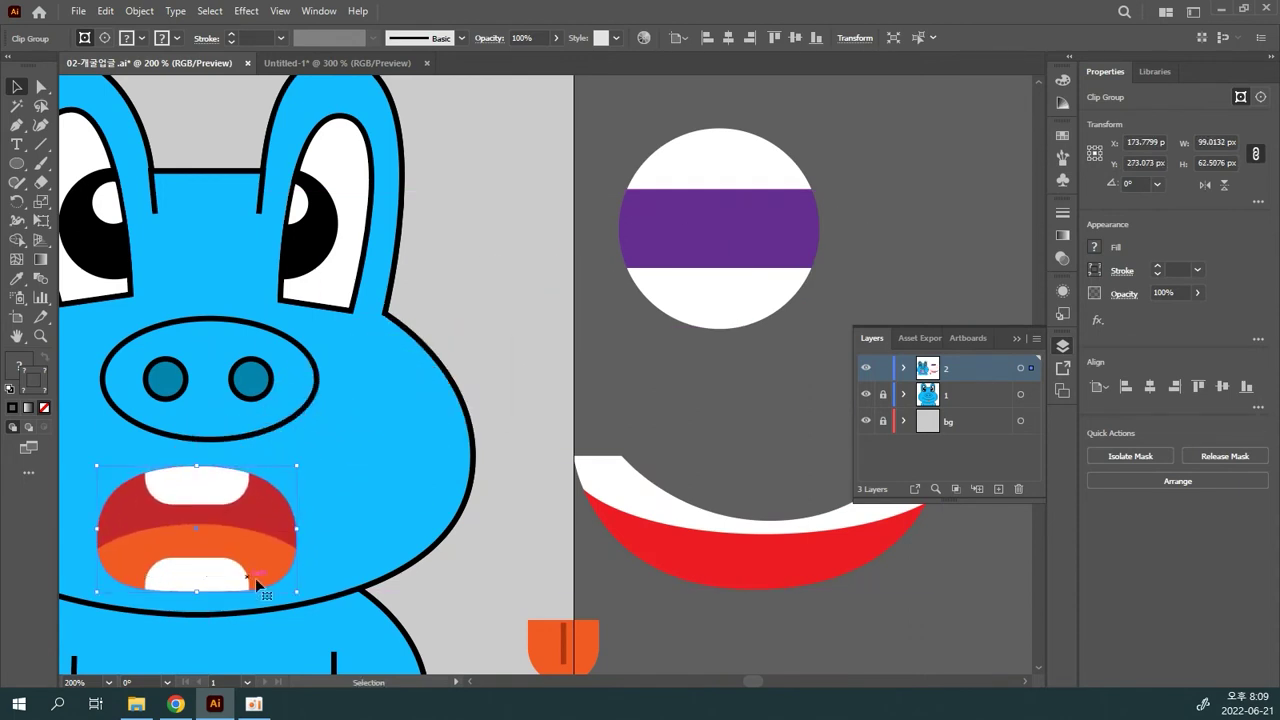
- Scale the open mouth on the face proportionally about its centre to about 80 by 50 px and raise it slightly
mouse_move(302, 590)
left_mouse_down()
mouse_move(280, 590)
mouse_move(290, 596)
left_mouse_up()
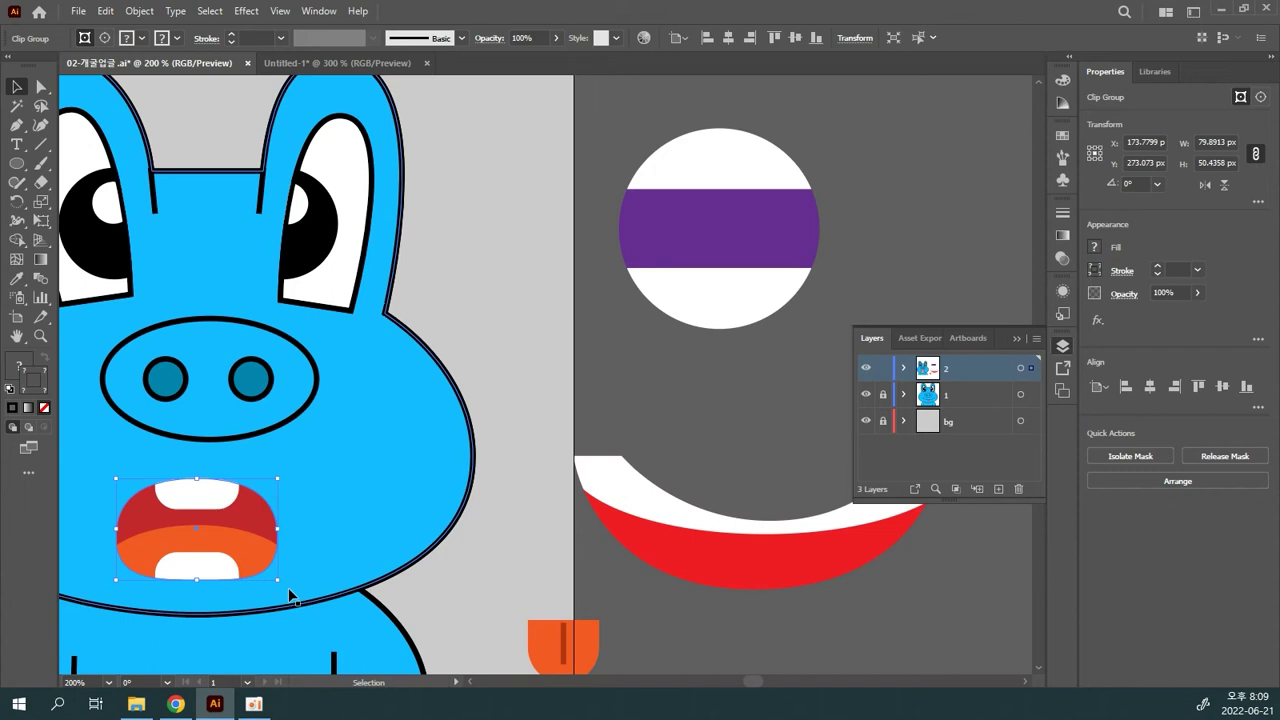
left_click_drag(248, 545, 245, 534)
left_click(731, 549)
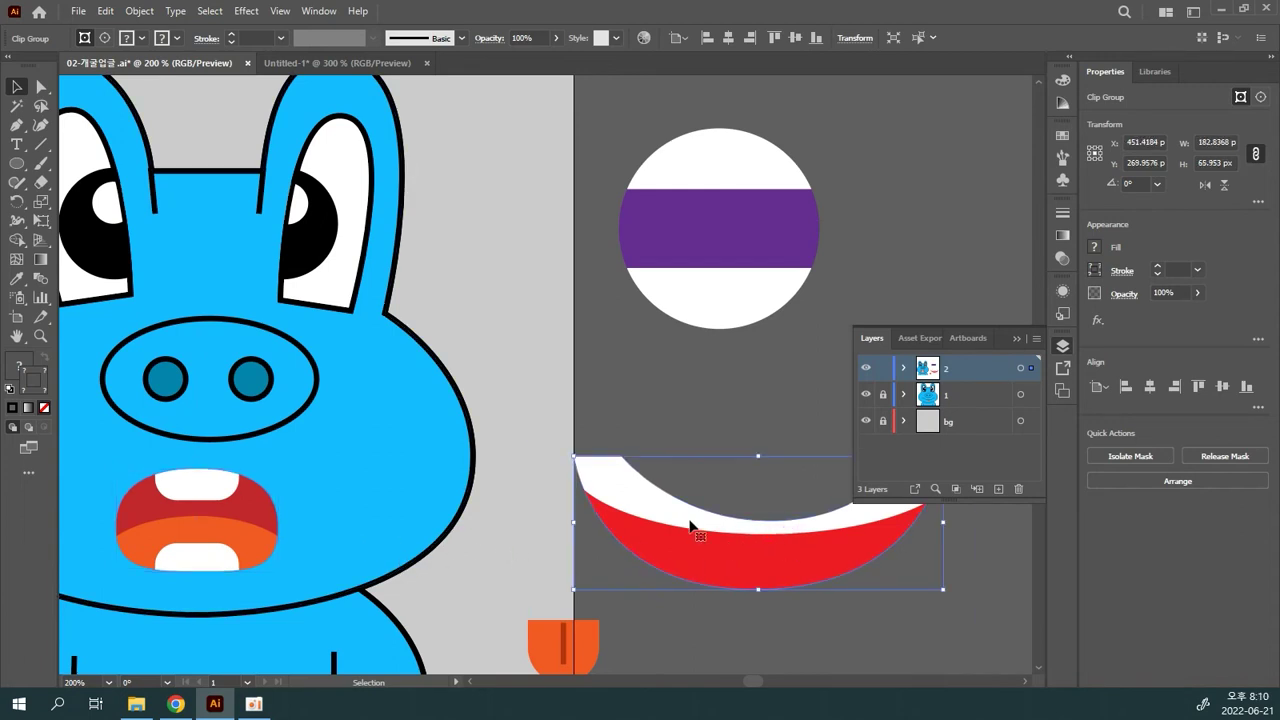
- Undo the mouth swap on the character's face and place the open-mouth clip group on the pasteboard below the striped circle
key("ctrl+z")
key("ctrl+z")
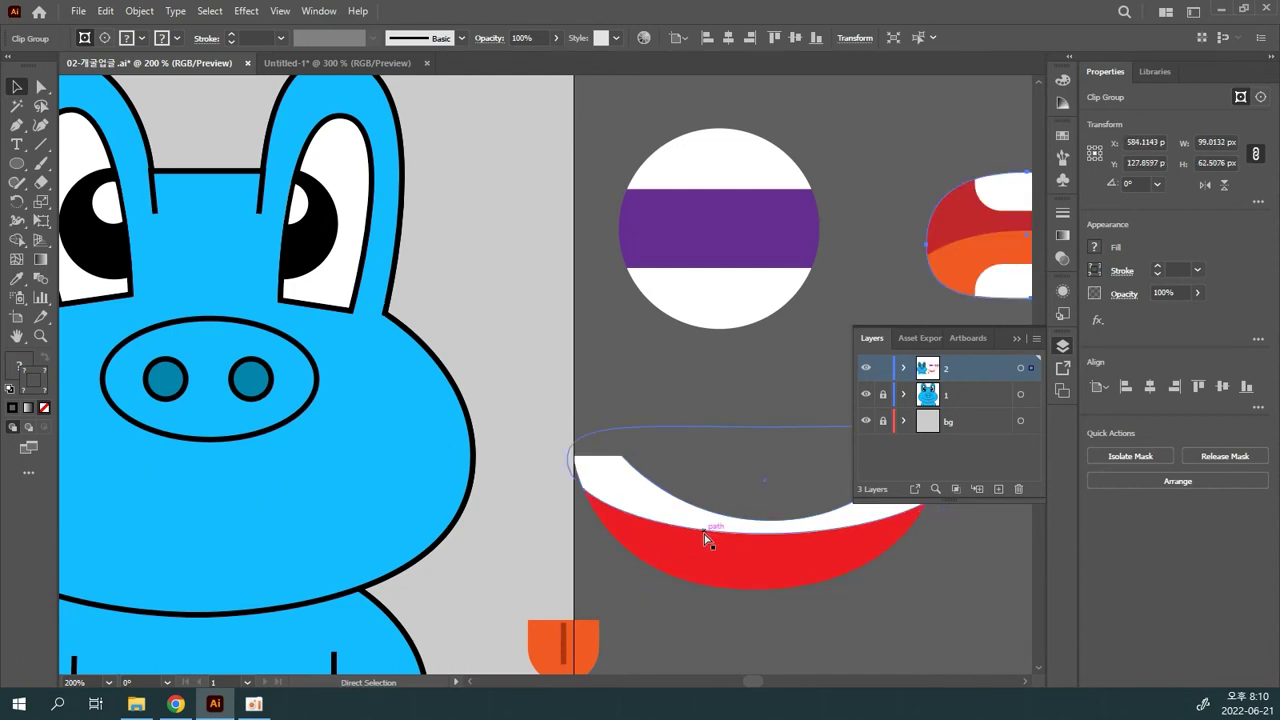
key("ctrl+z")
left_click_drag(940, 267, 615, 500)
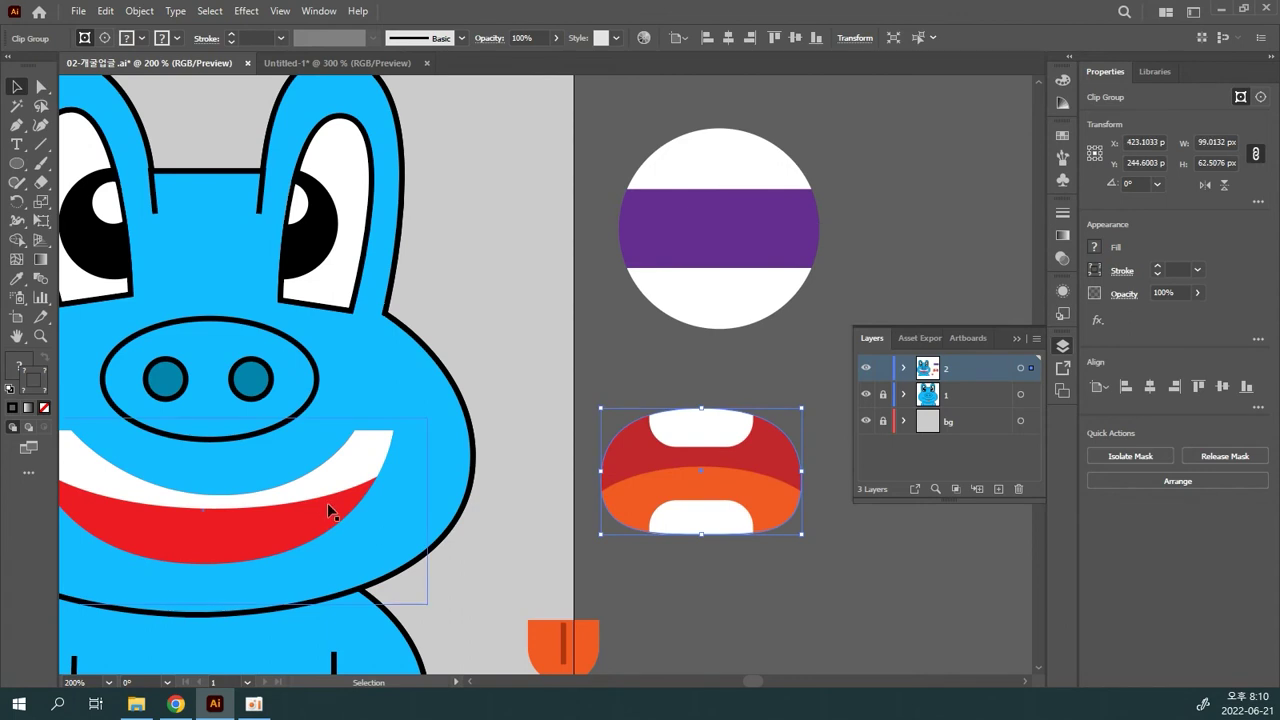
left_click(576, 364)
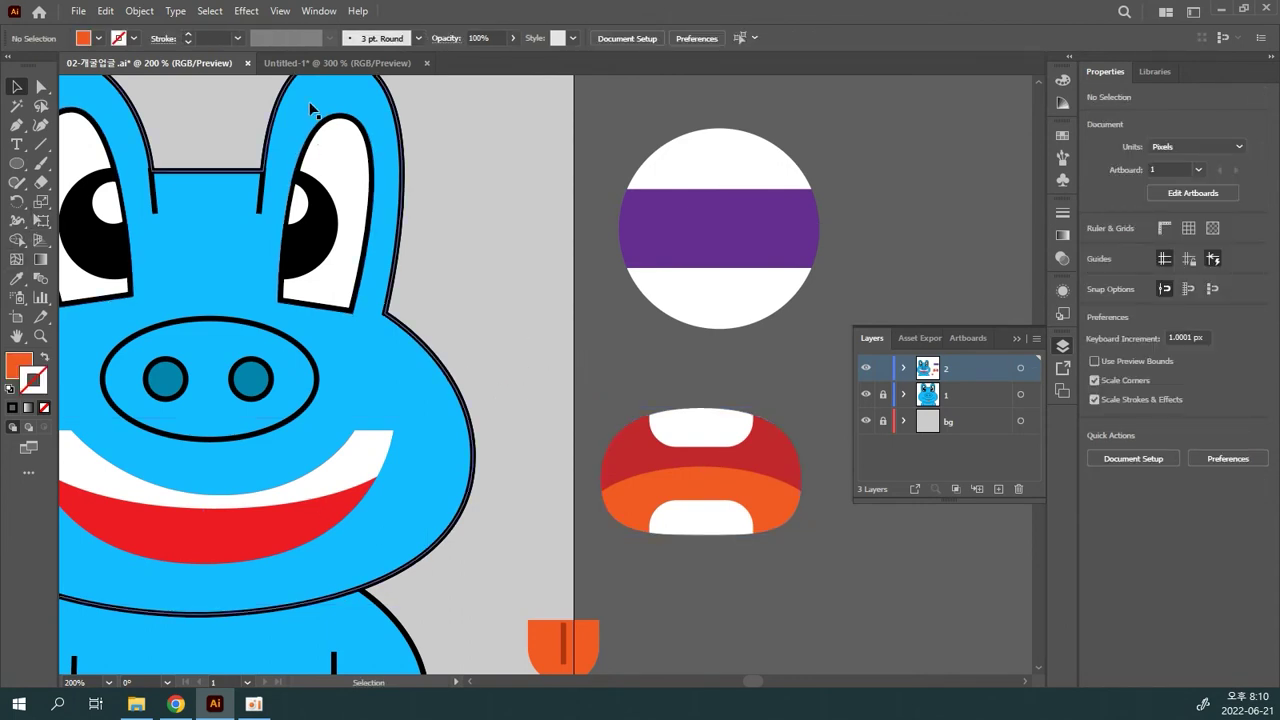
- Switch to the Untitled-1 document and delete the three black-outlined ear shapes
left_click(337, 62)
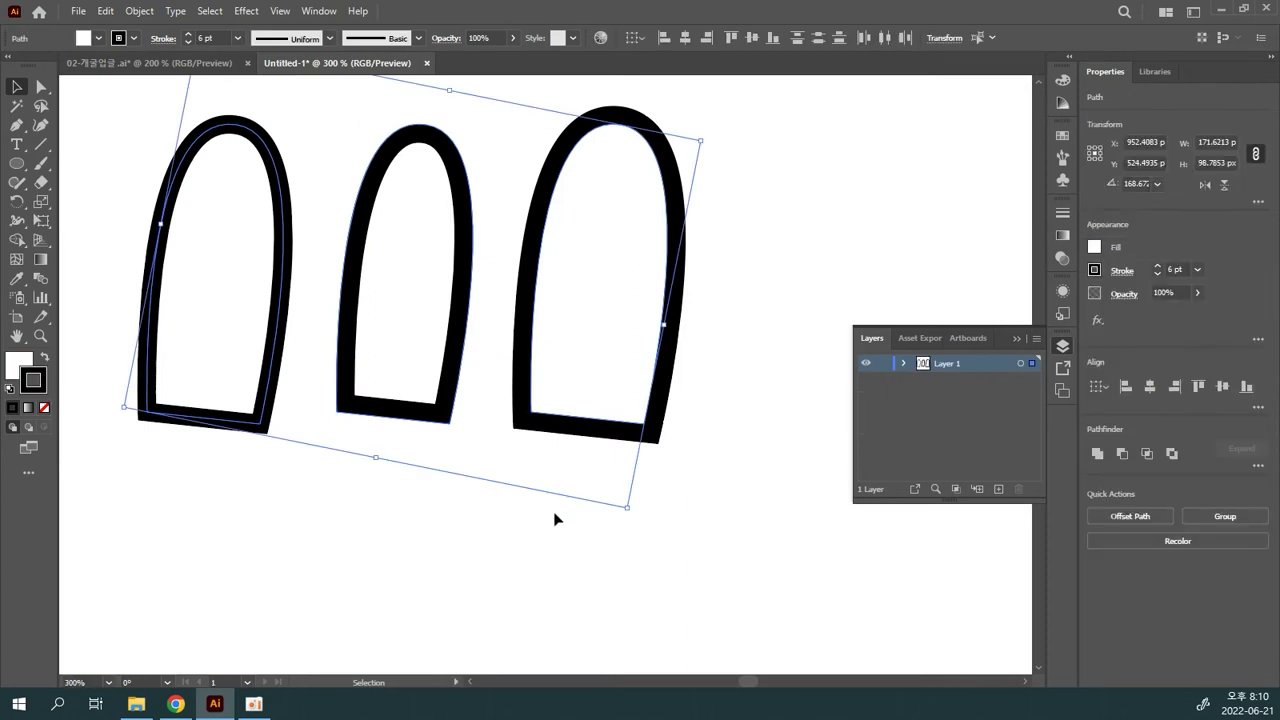
left_click_drag(678, 546, 178, 289)
key("Delete")
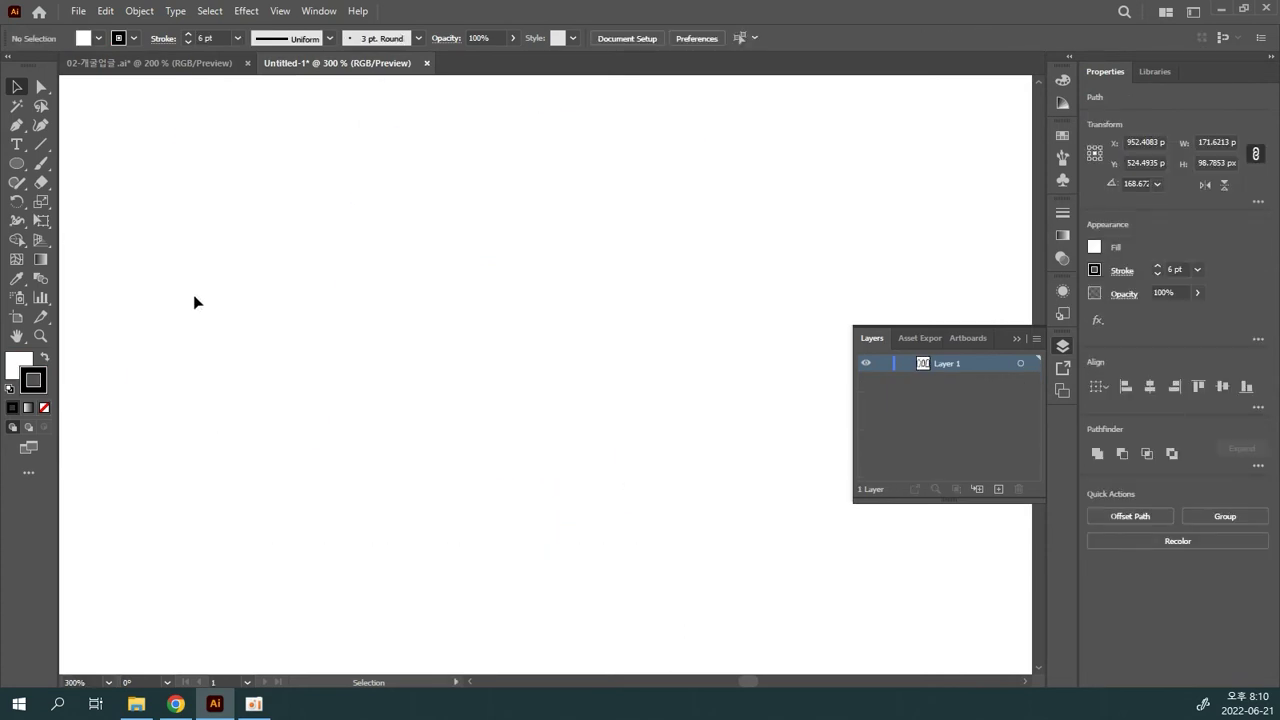
- Copy the open-mouth and smile clip groups from 02-개굴업글.ai and paste them into Untitled-1
left_click(160, 62)
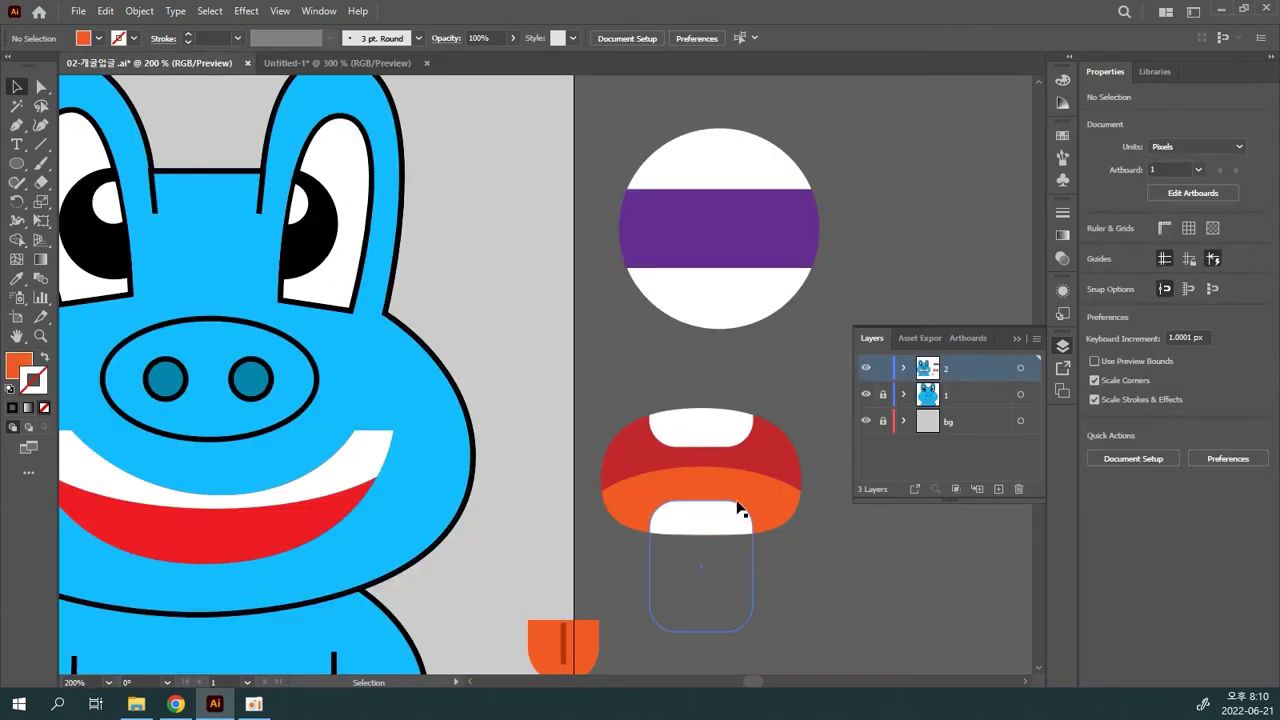
left_click(746, 470)
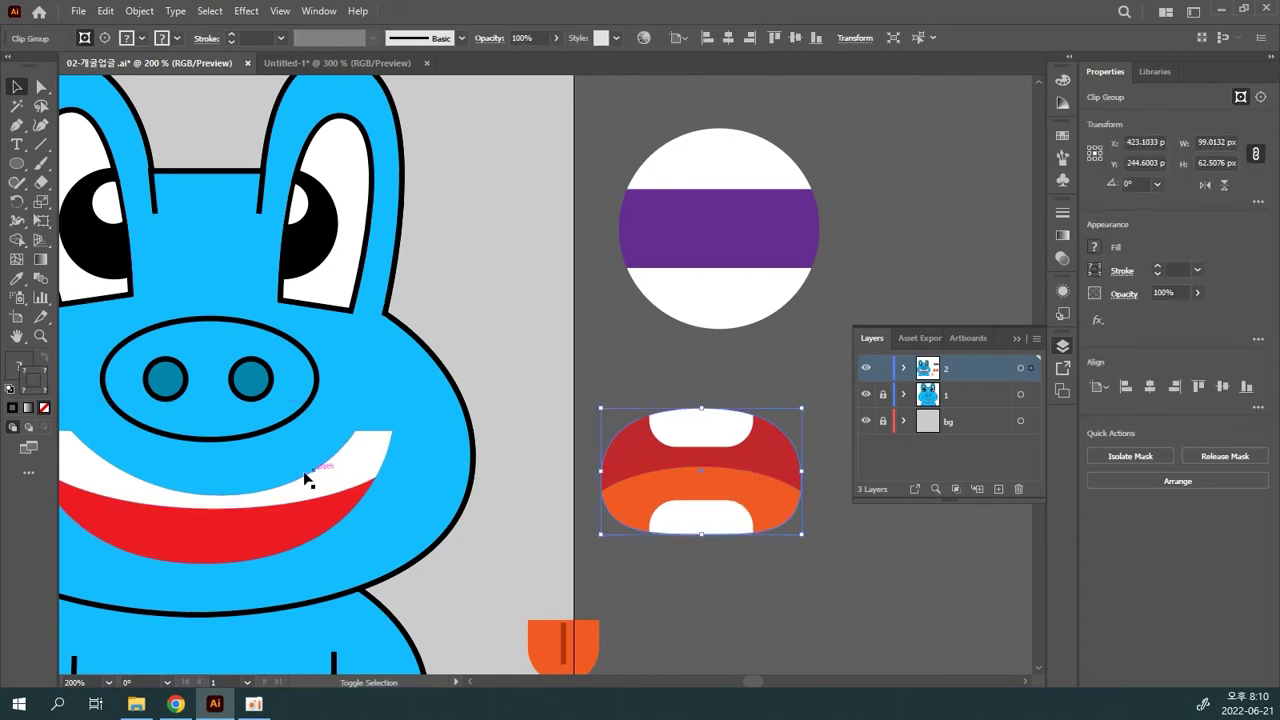
left_click(314, 495, "shift")
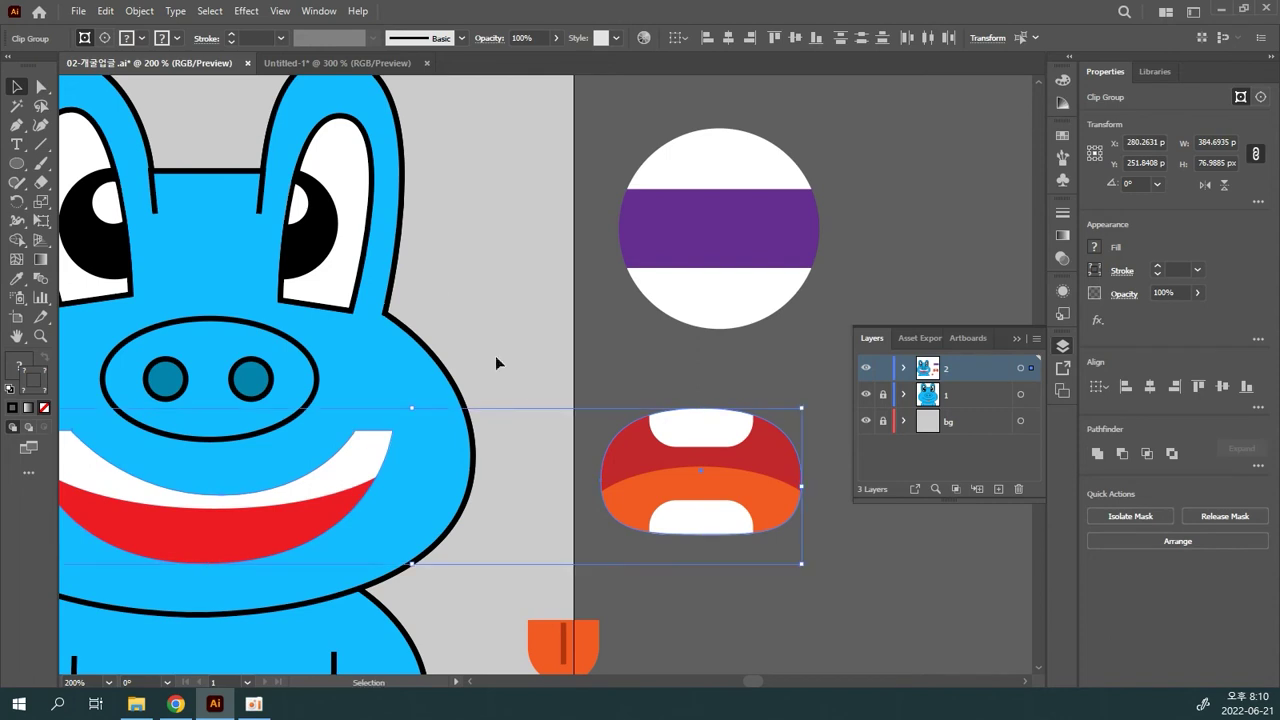
left_click(330, 63)
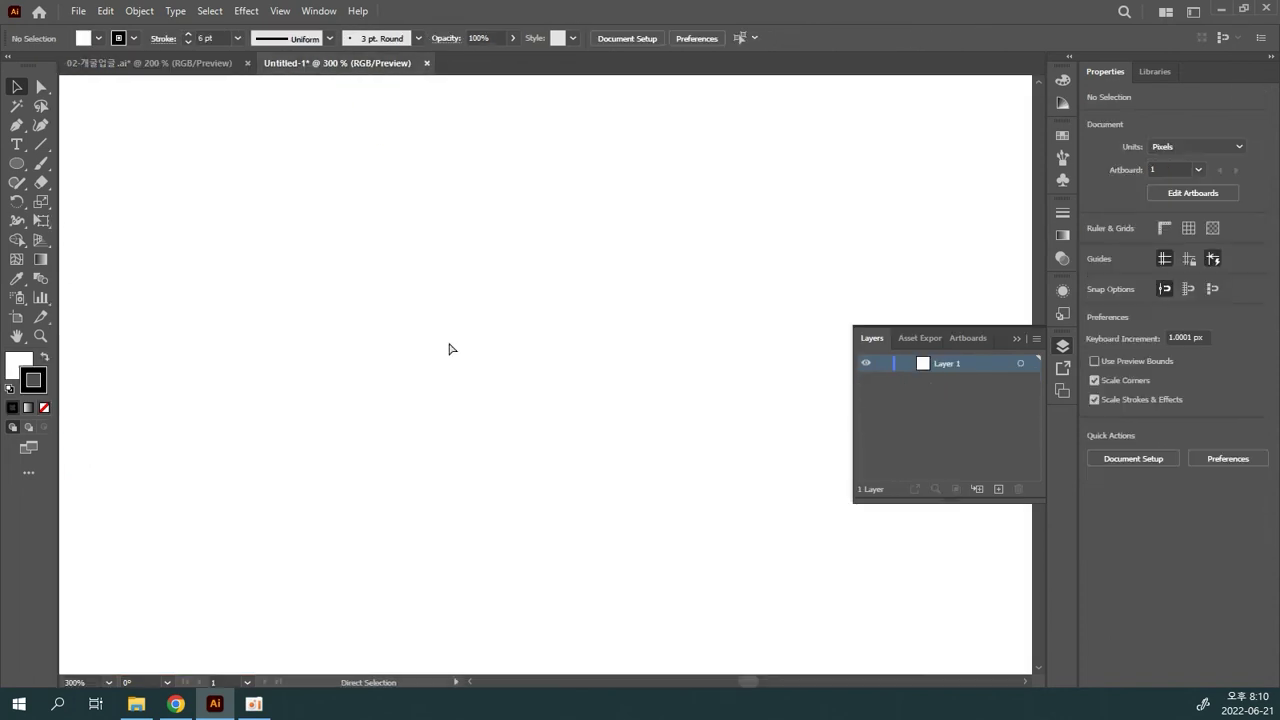
key("ctrl+v")
left_click_drag(448, 343, 444, 342)
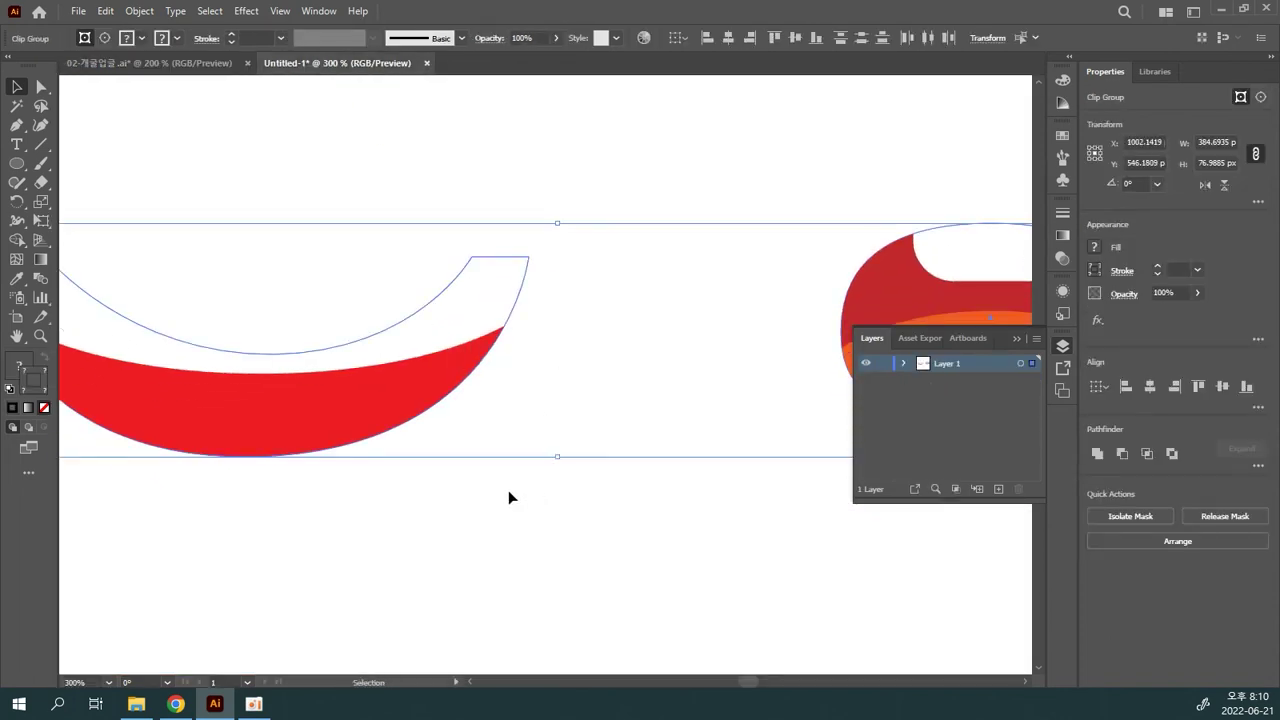
left_click(478, 514)
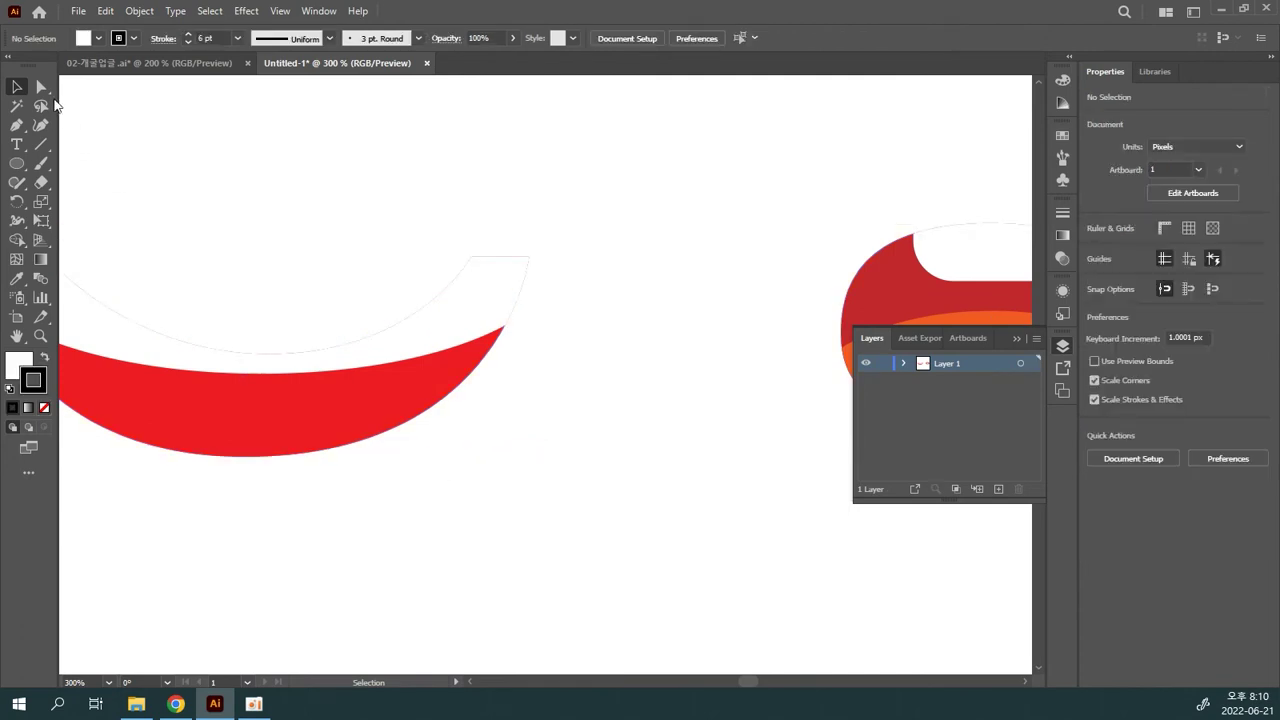
- Directly select the white teeth shape inside the smile's mask and fill it with a very light gray swatch
left_click(46, 86)
left_click(464, 305)
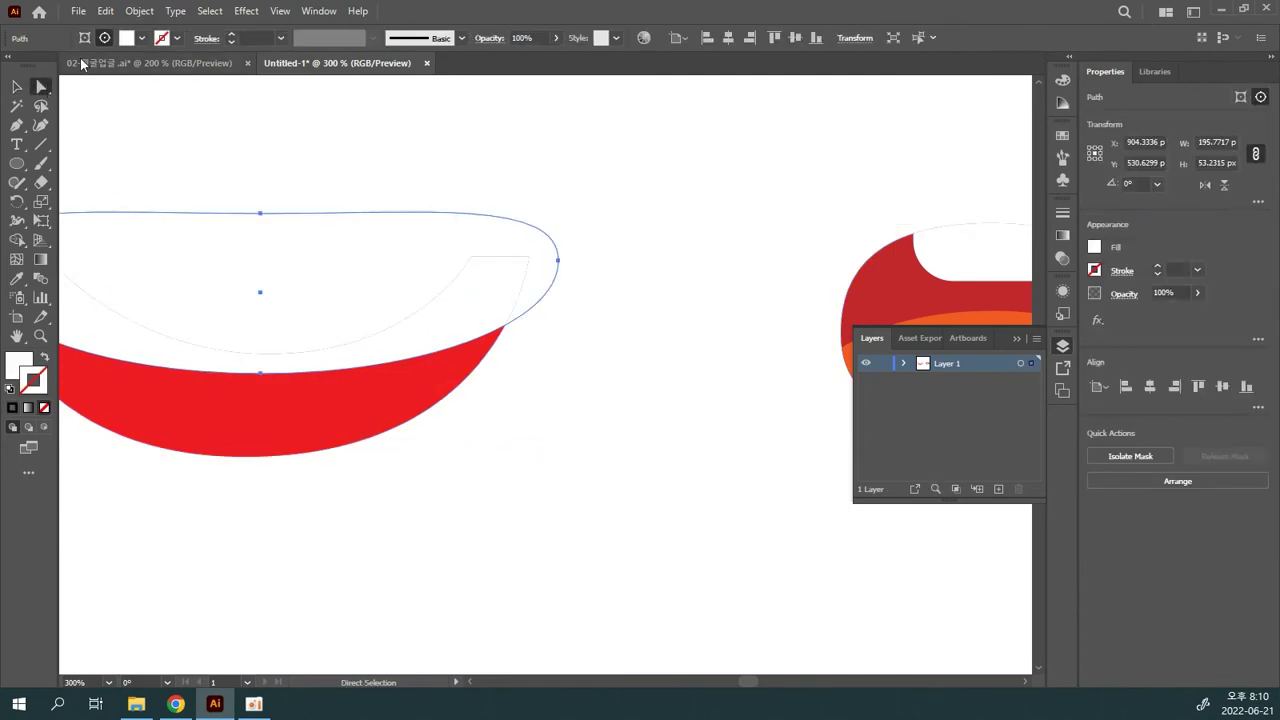
left_click(145, 39)
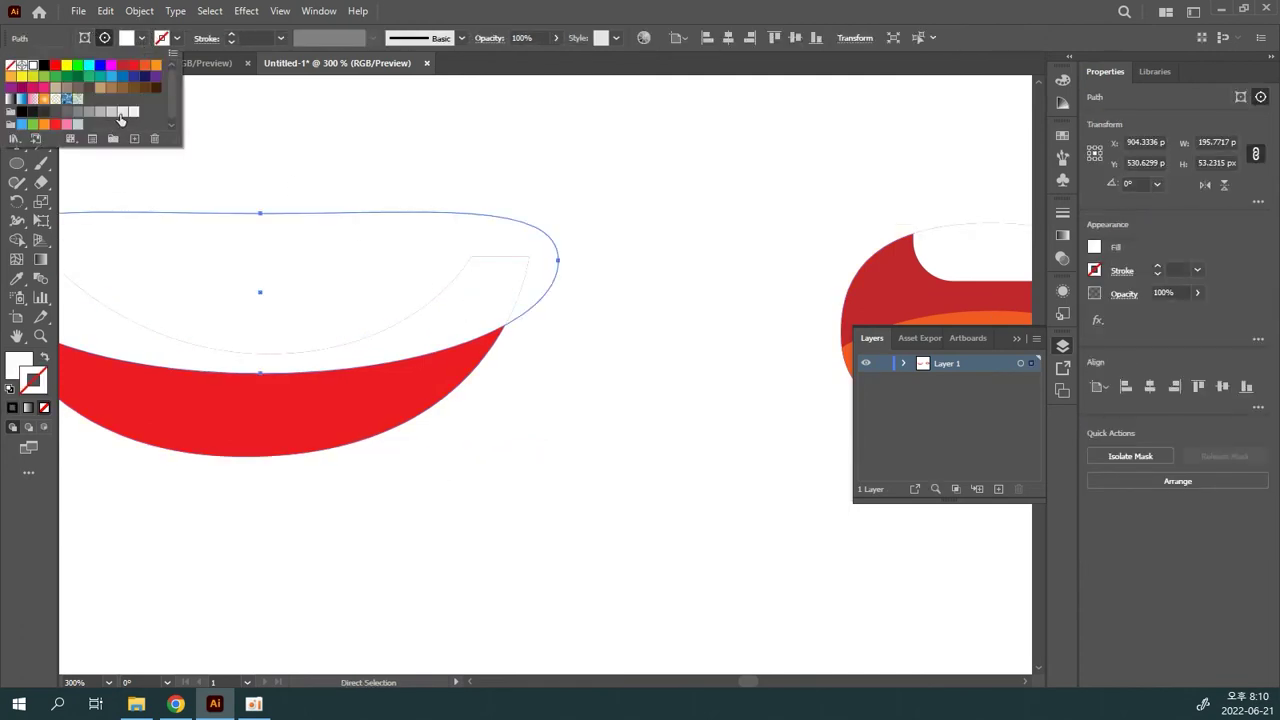
left_click(120, 118)
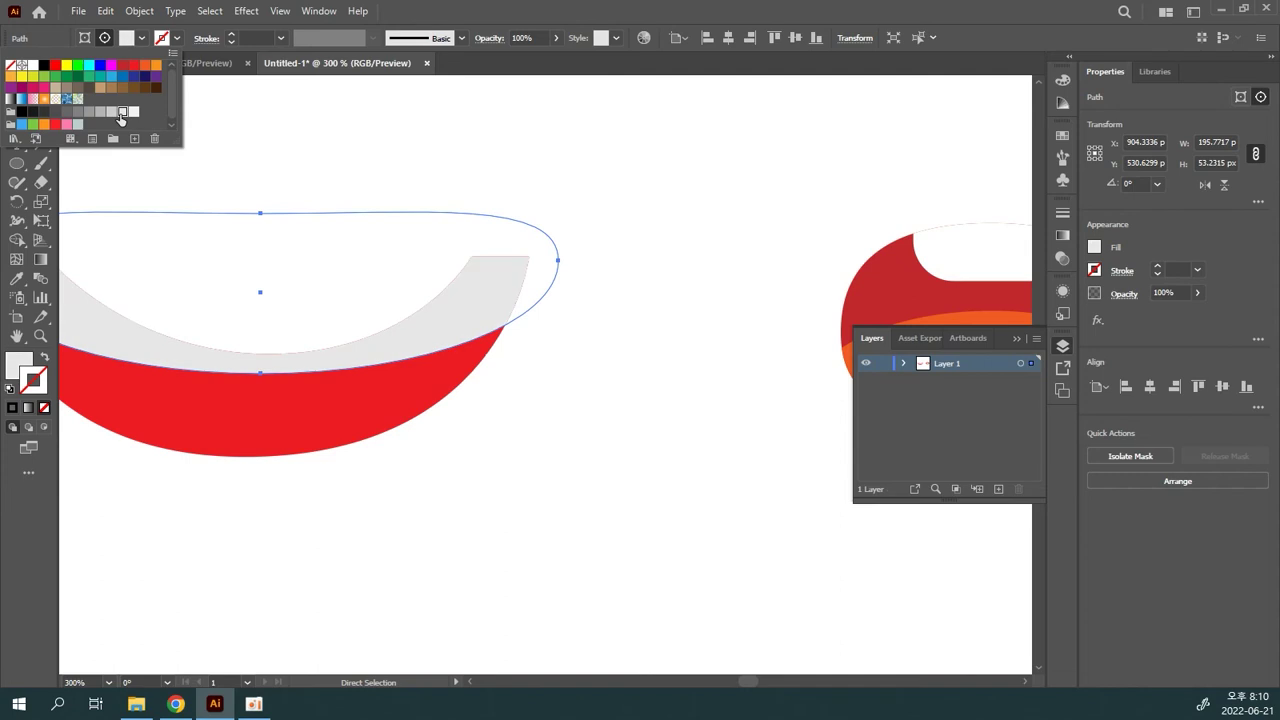
left_click(580, 203)
- Fill both white rounded rectangles inside the open mouth's mask with a light gray swatch
left_click_drag(591, 191, 260, 214)
left_click(631, 277)
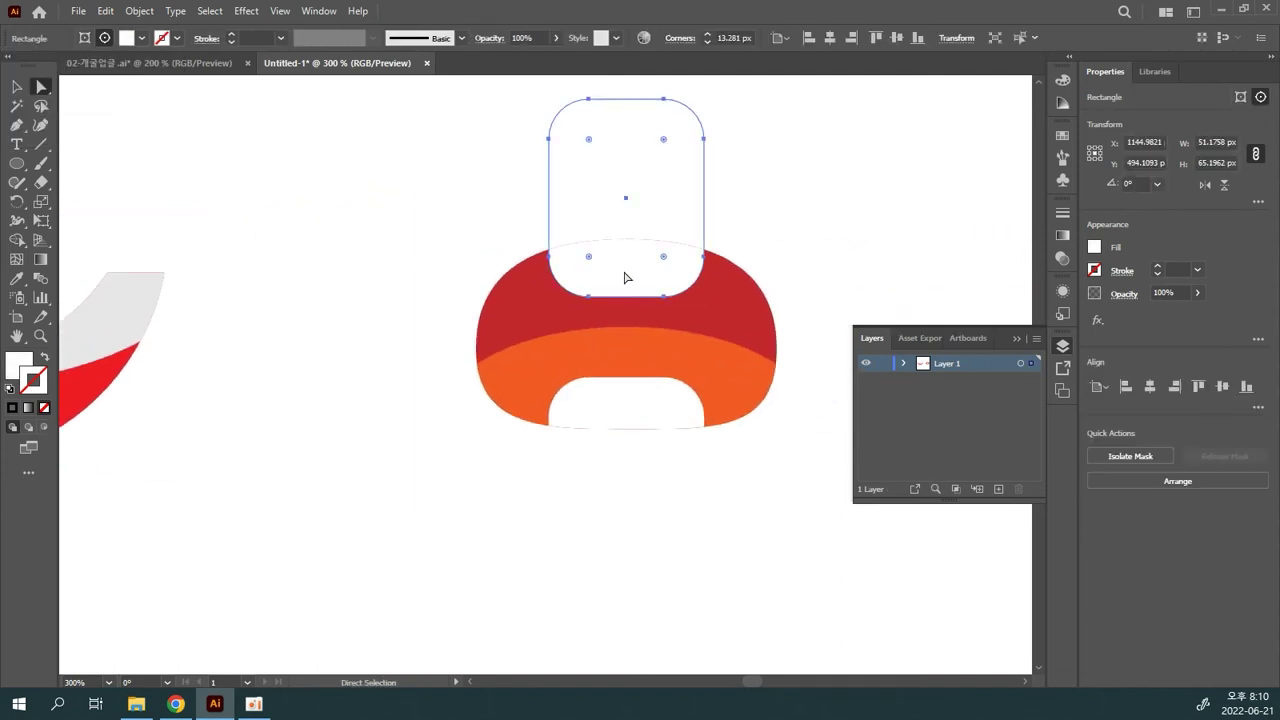
left_click(626, 400, "shift")
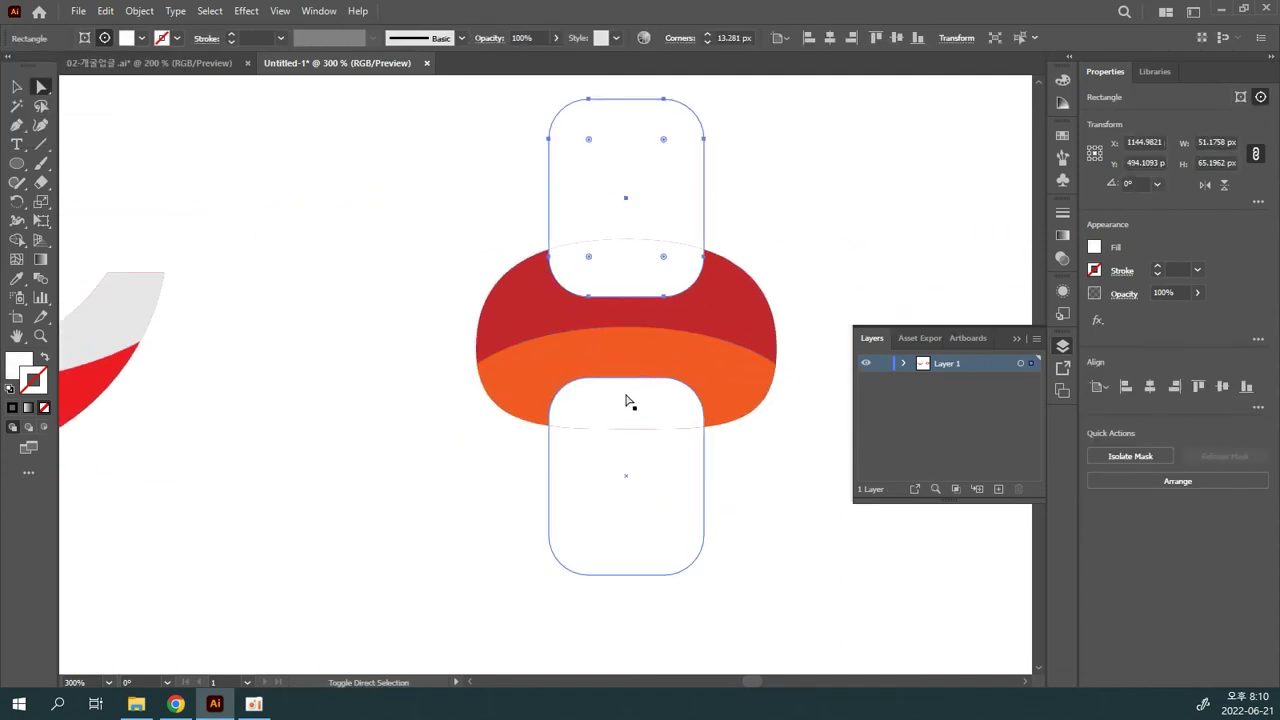
left_click(140, 38)
left_click(111, 117)
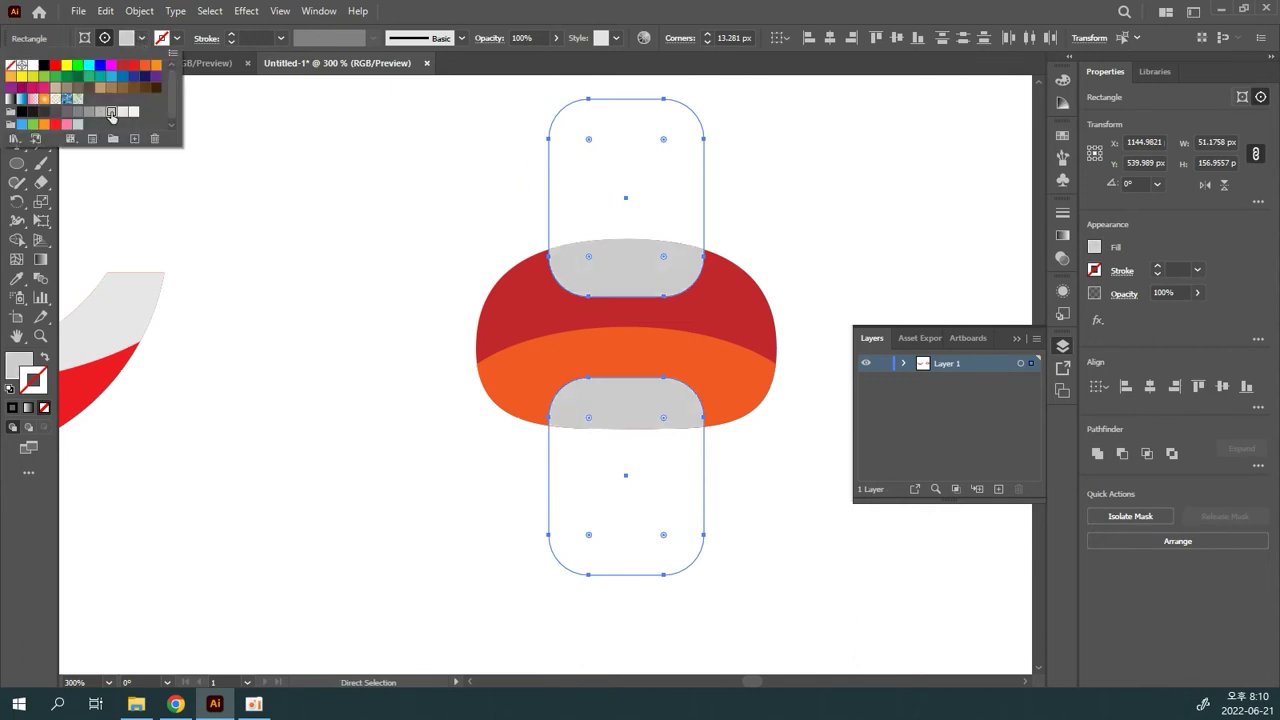
left_click(386, 227)
- Fill the smile's teeth shape with the same light gray as the open mouth's teeth
key("ctrl+minus")
key("ctrl+minus")
key("a")
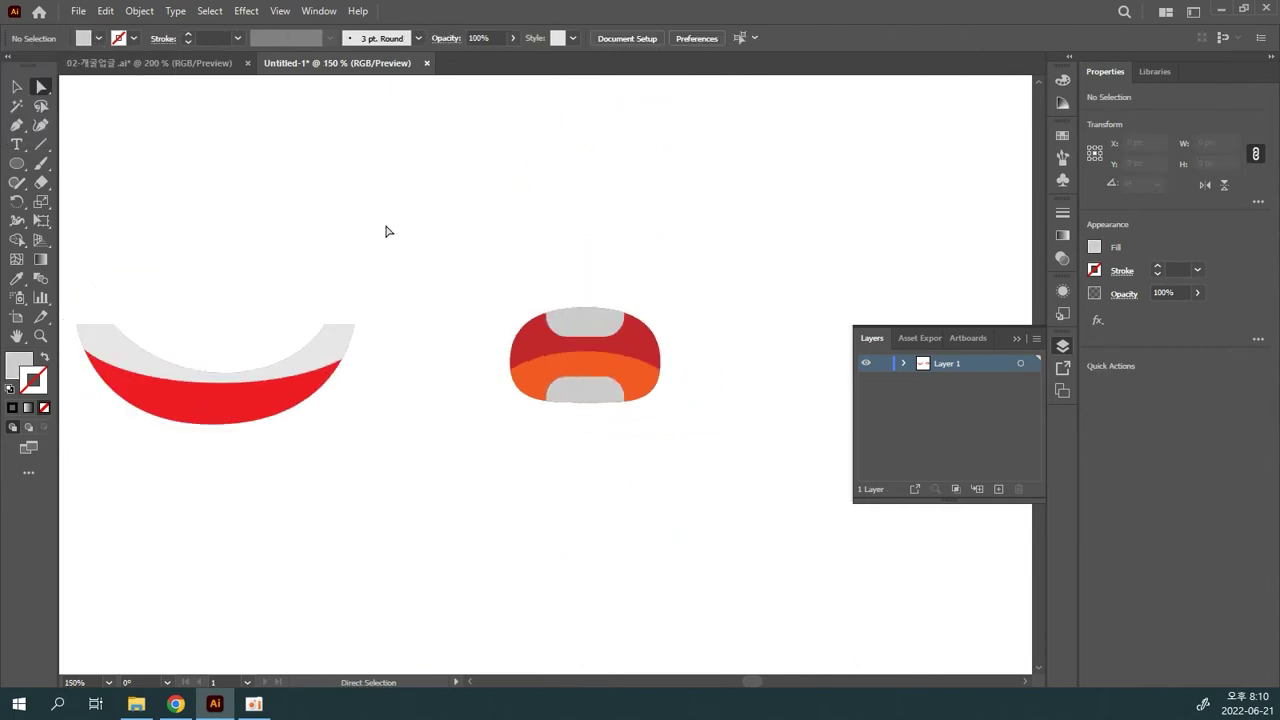
scroll(420, 300, "left", 3)
left_click(453, 328)
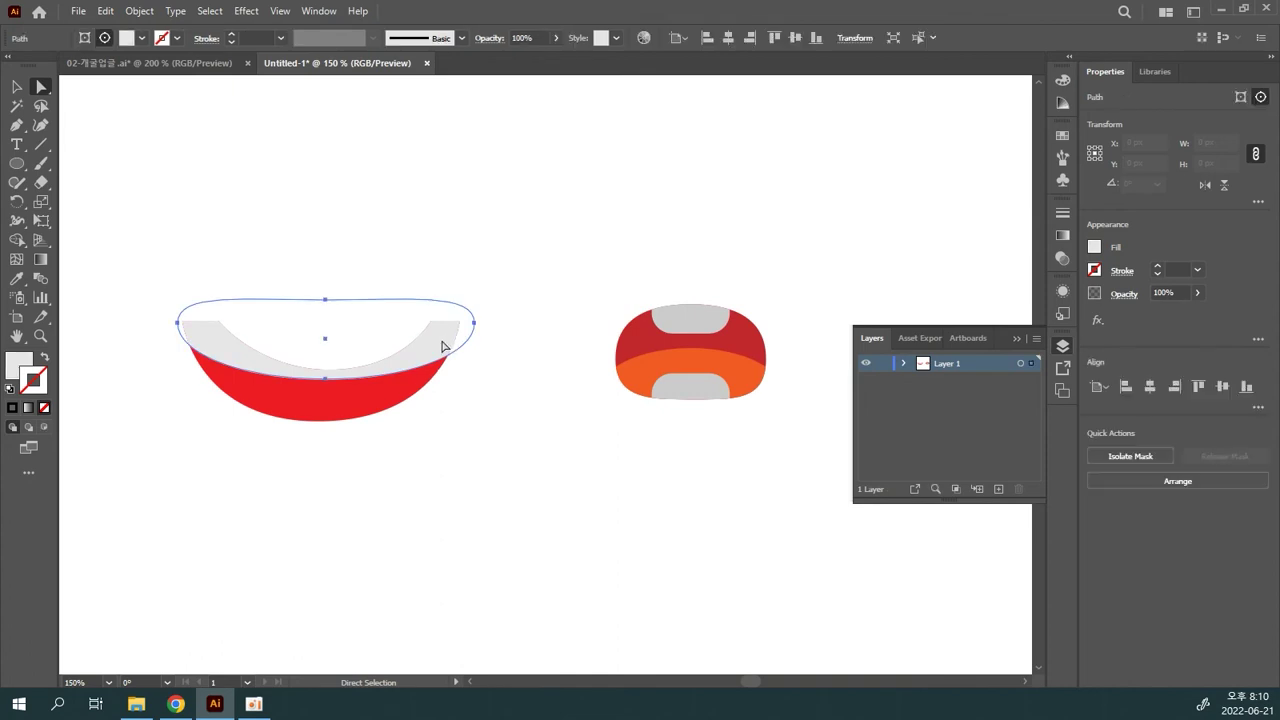
left_click(141, 38)
left_click(119, 112)
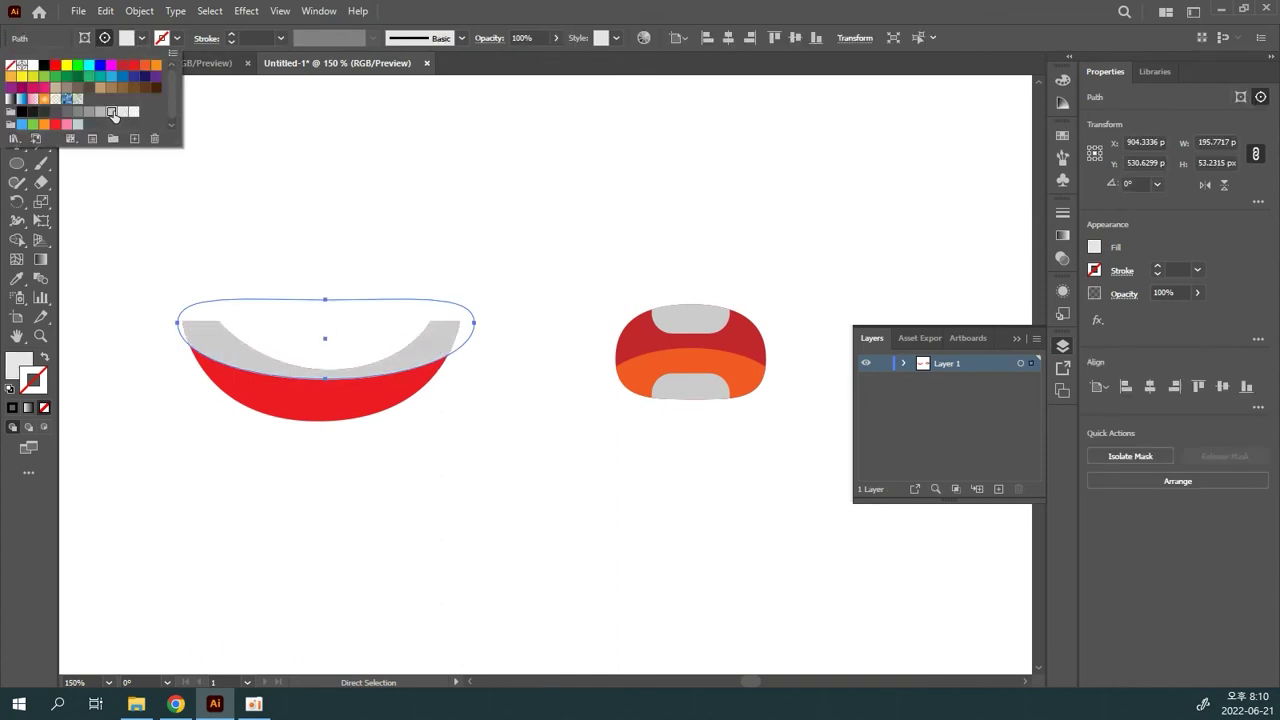
left_click(376, 210)
left_click(387, 206)
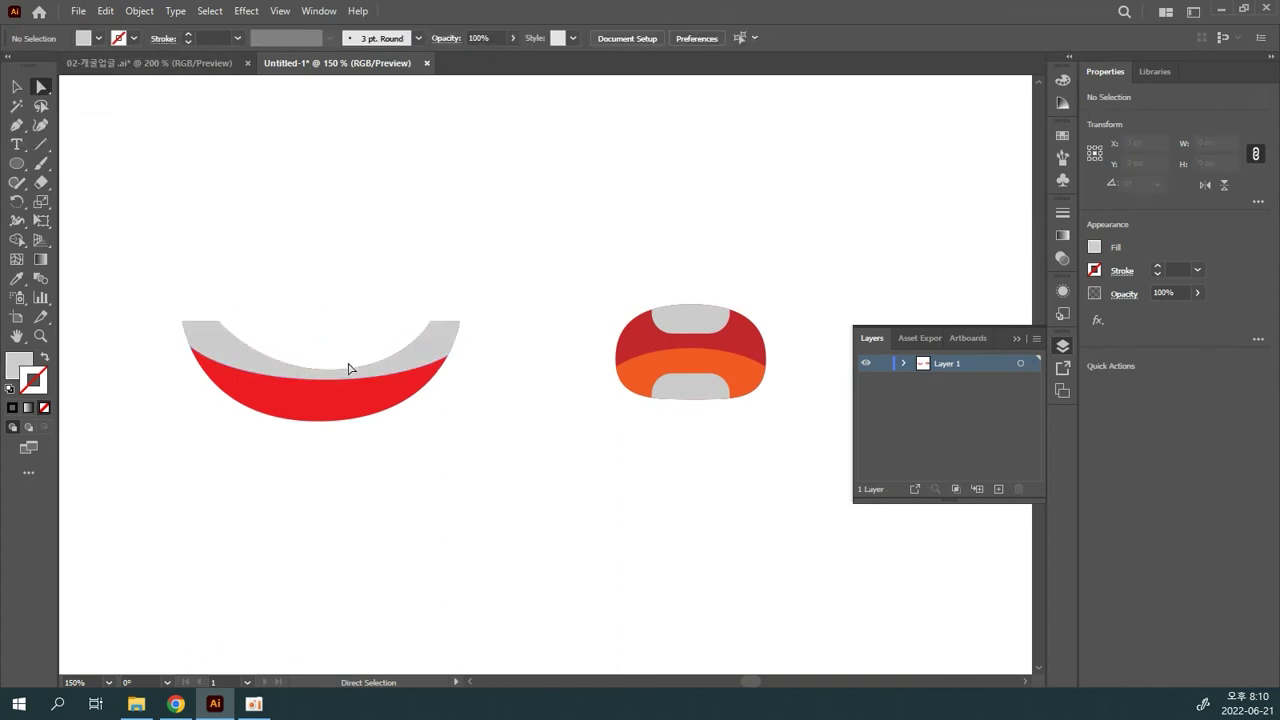
- Pull the bottom middle anchor point of the smile's gray teeth shape down to about Y 565 px
left_click(320, 383)
left_click_drag(320, 387, 323, 391)
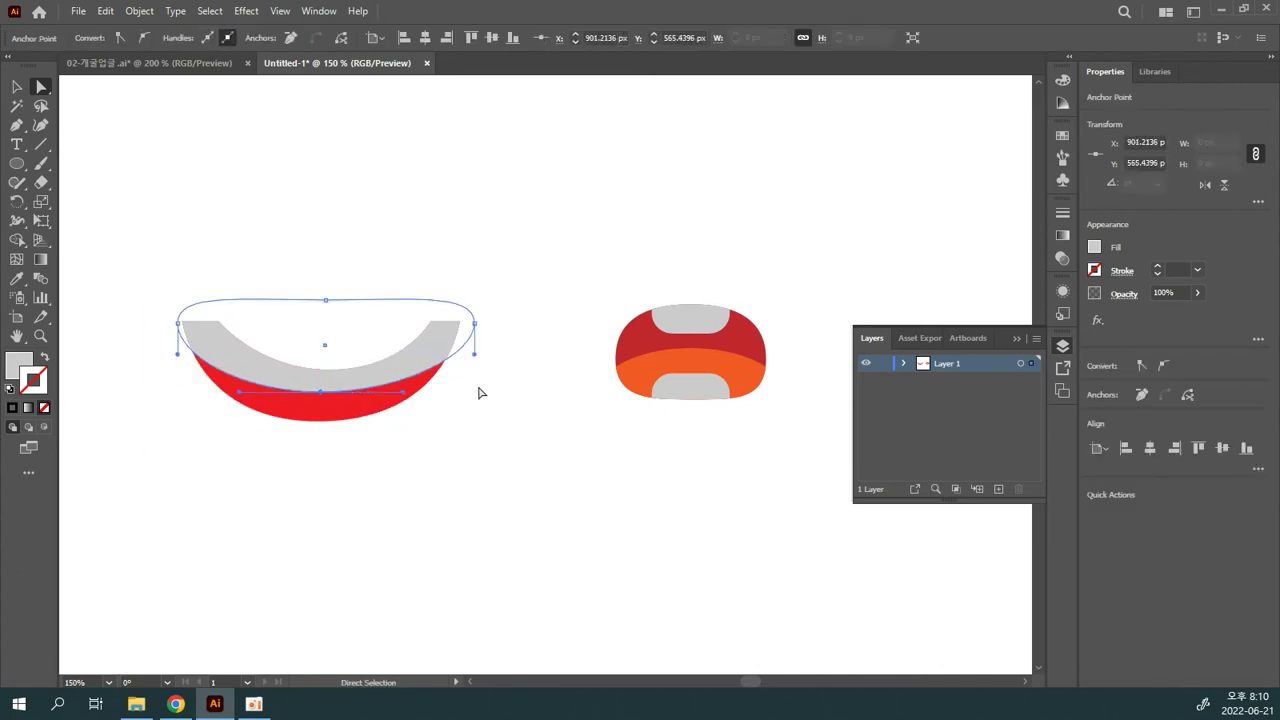
left_click(501, 212)
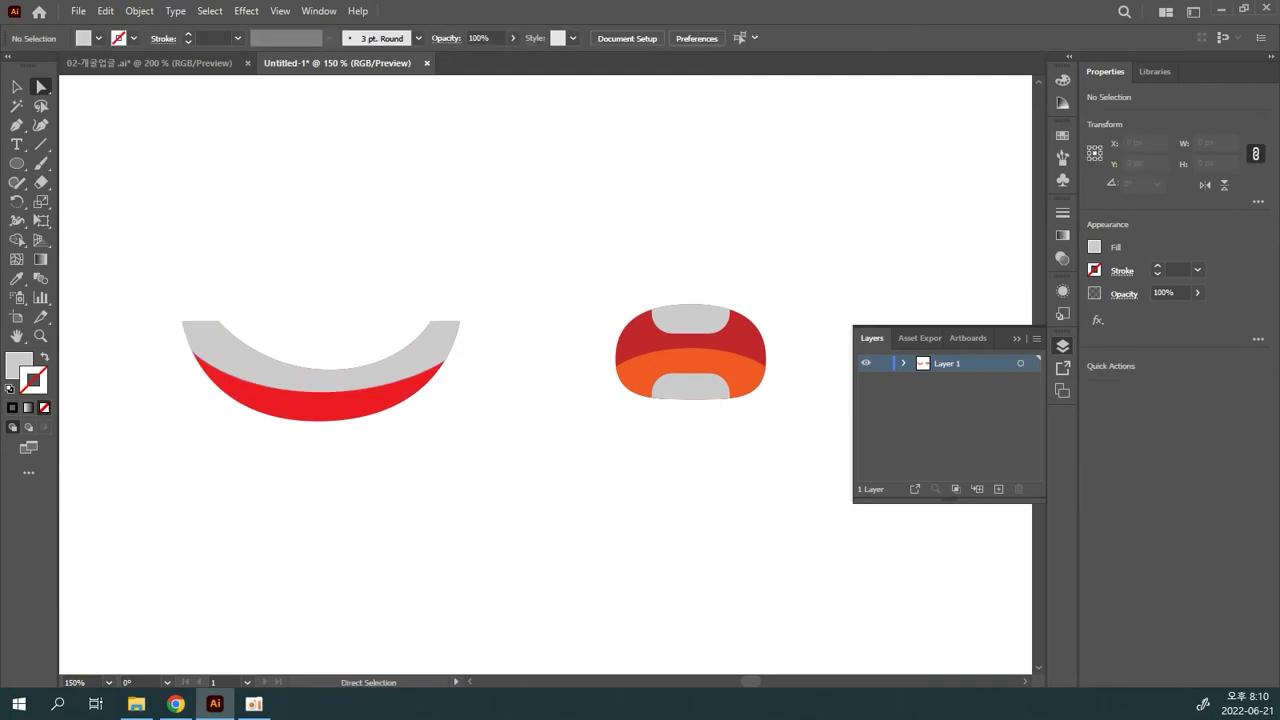
- Save the document as 캐-표정요소.ai in the Adobe Illustrator format
key("ctrl+s")
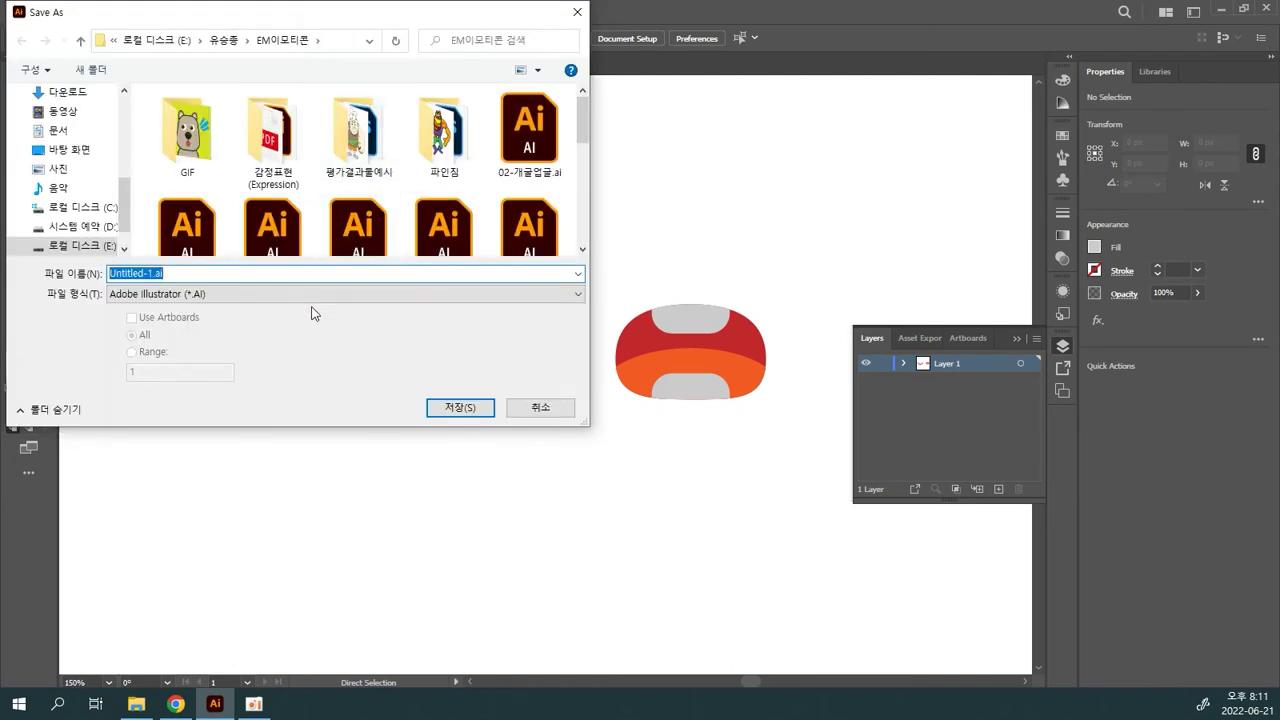
type("zo")
key("BackSpace")
key("BackSpace")
key("Return")
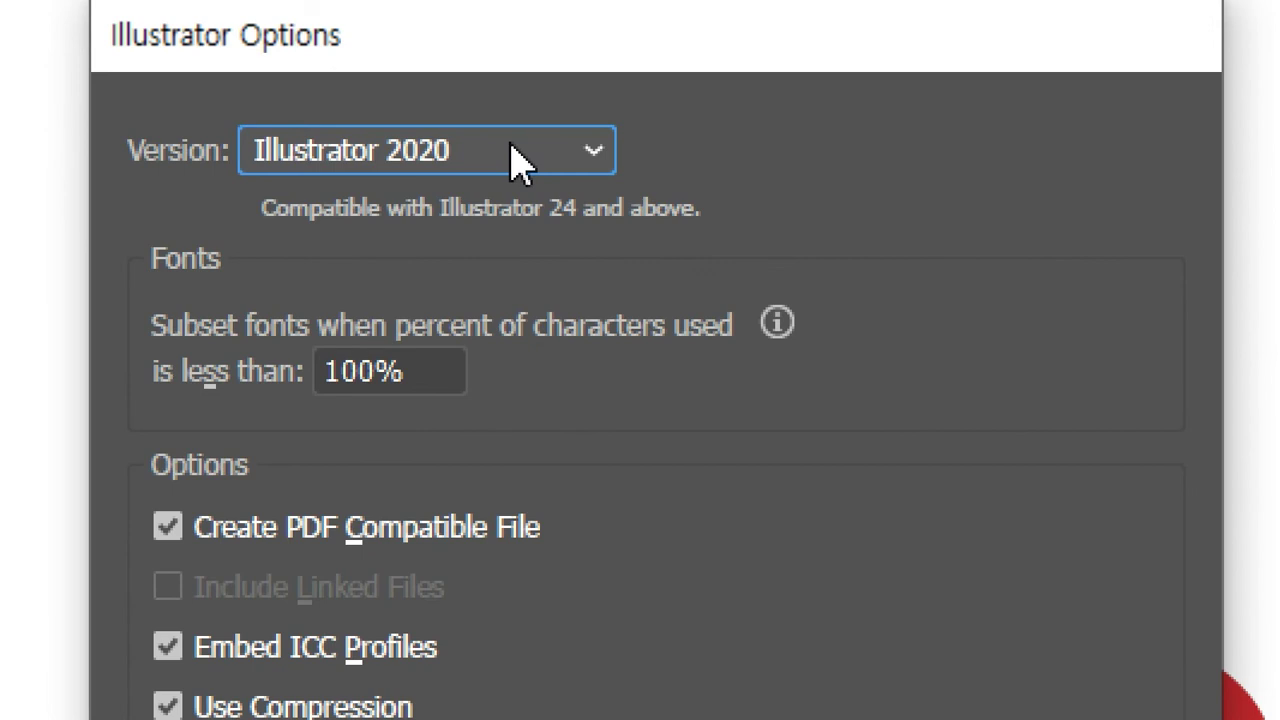
- Set the saved file's version to Illustrator CC (Legacy) and finish saving
left_click(520, 160)
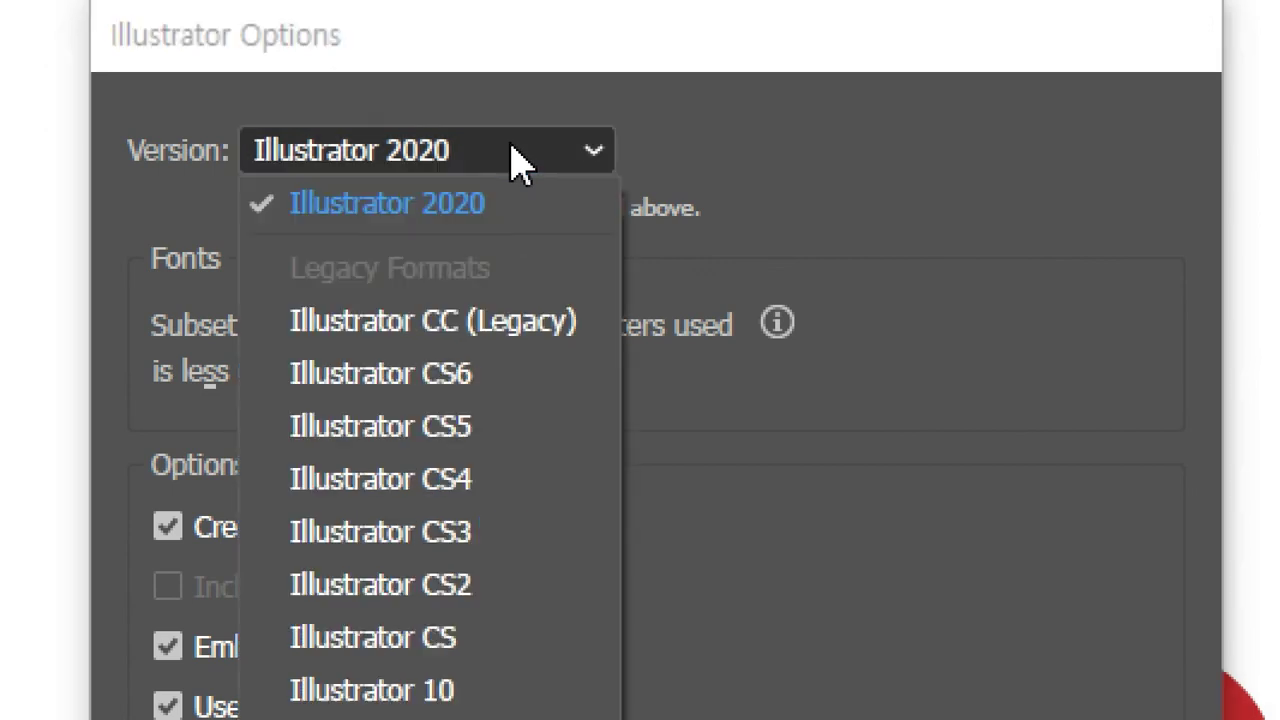
left_click(497, 322)
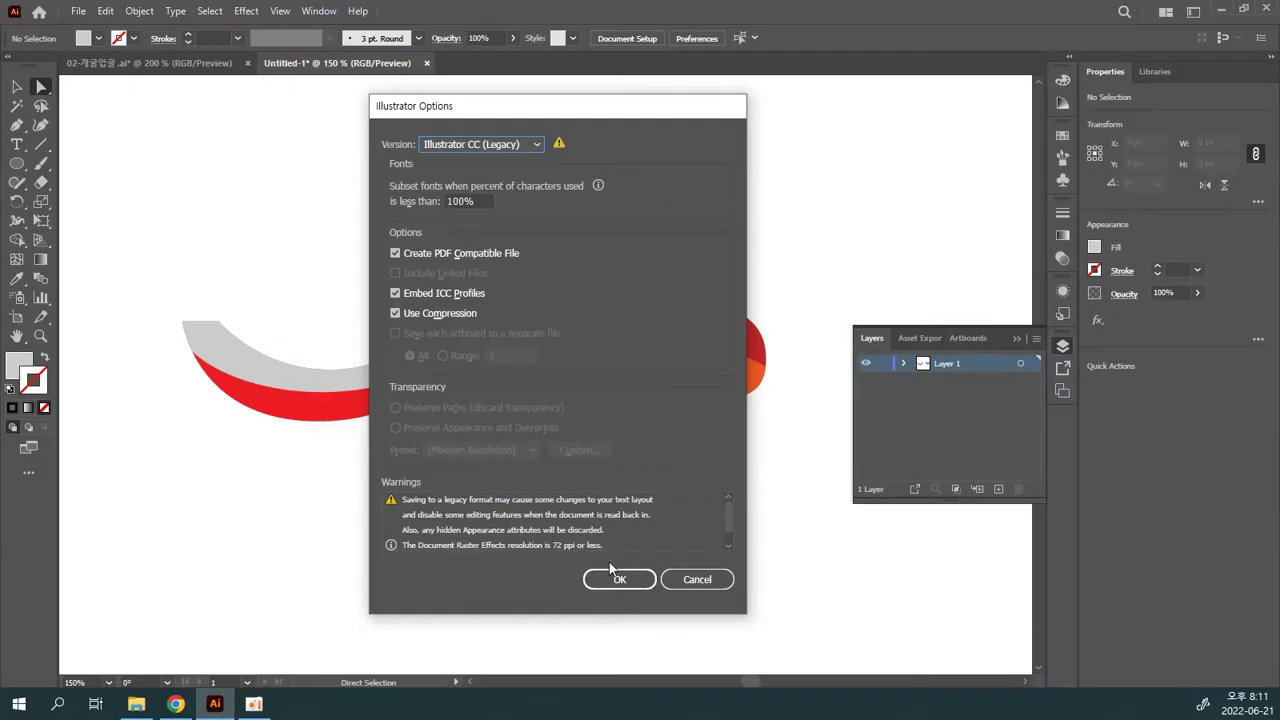
left_click(614, 577)
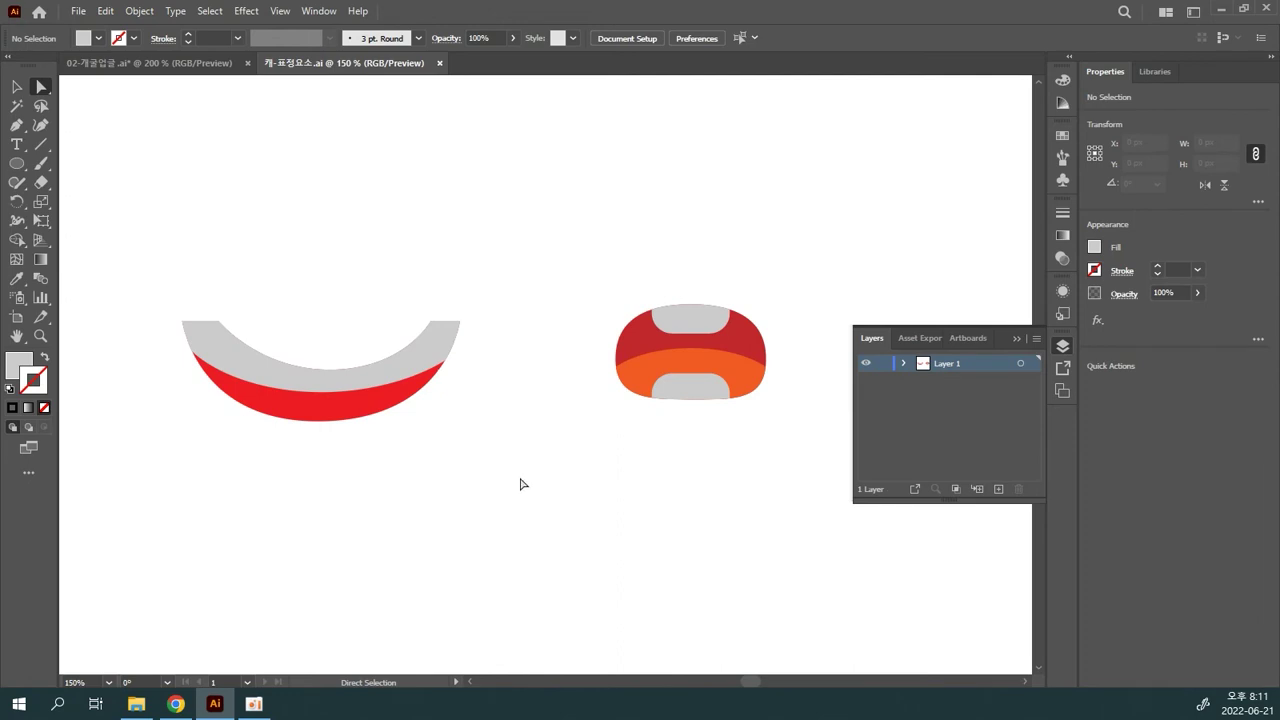
- Move the smile and the open mouth together to the artboard's upper-left corner
key("ctrl+0")
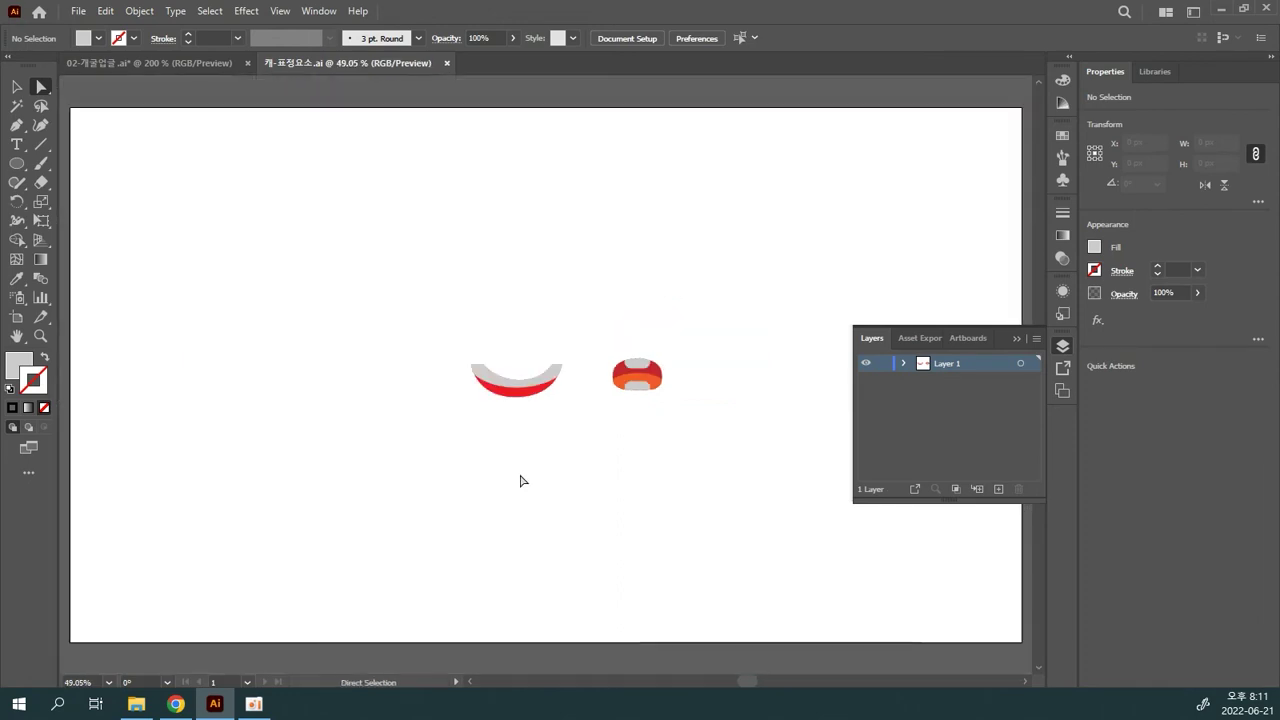
key("v")
left_click_drag(516, 388, 208, 194)
left_click(370, 270)
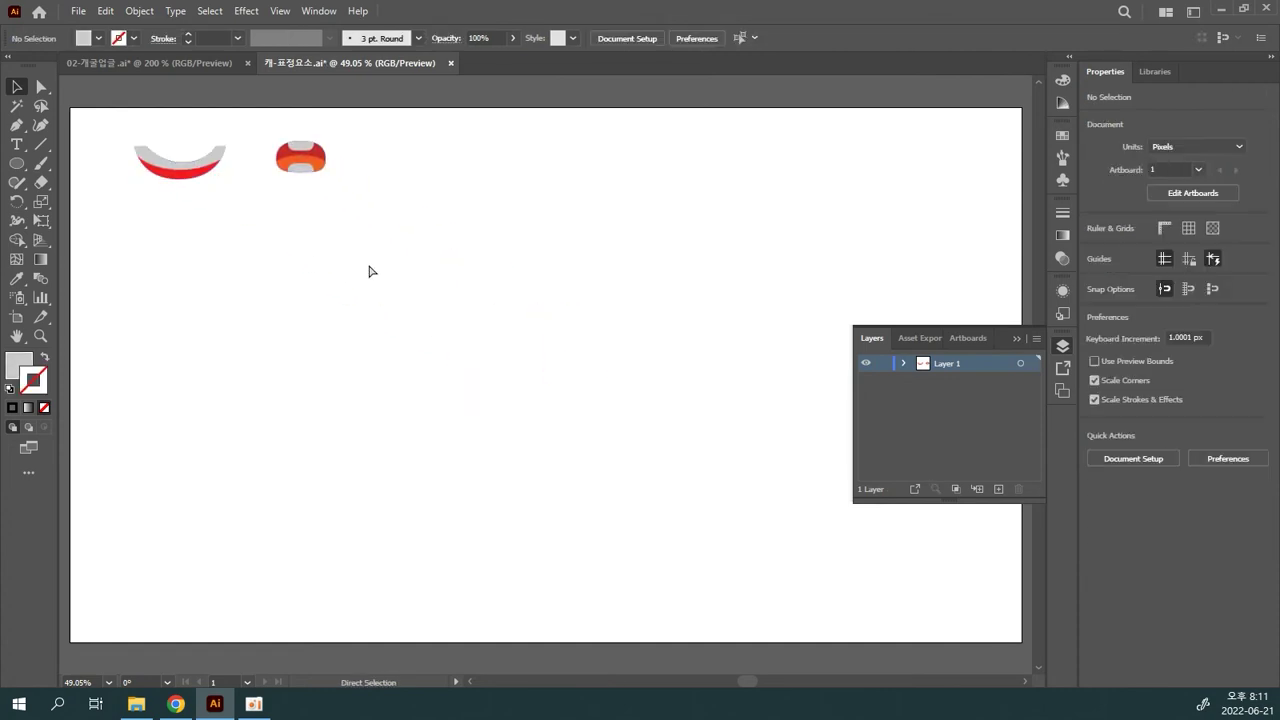
- Detach the Eraser, Scissors and Knife tools as a floating panel and place it on the artboard beside the smile
key("ctrl+1")
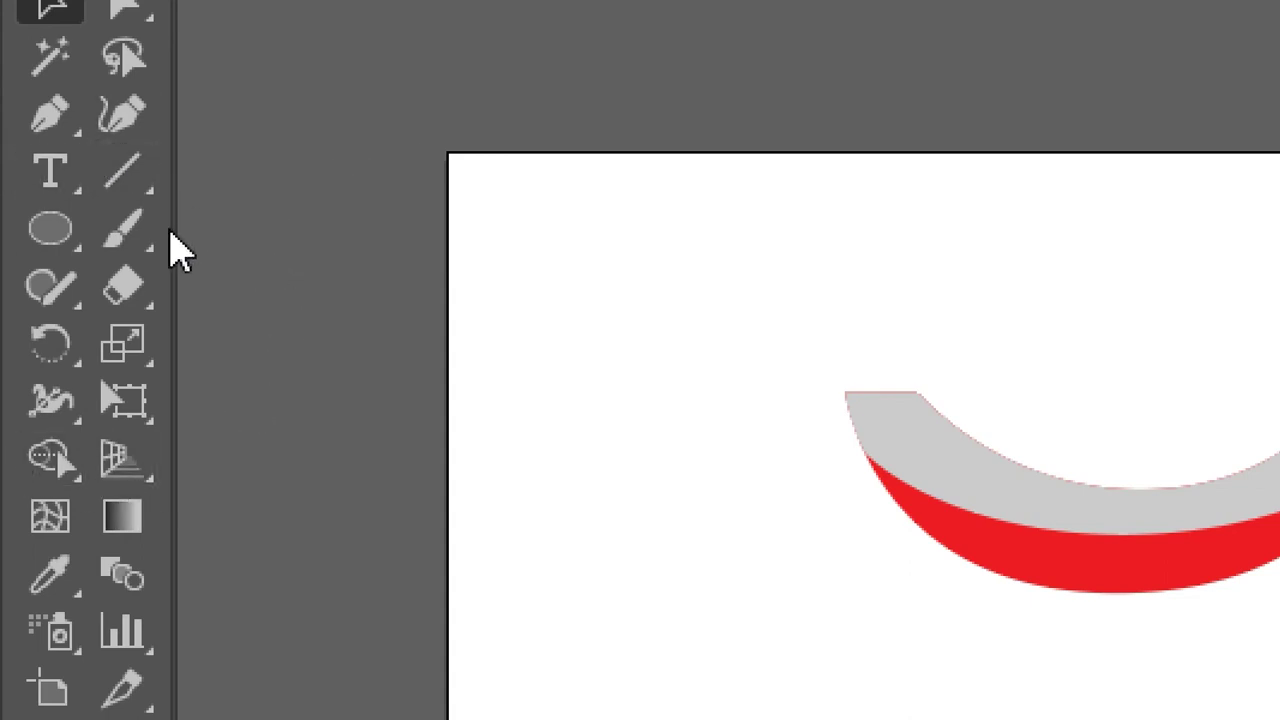
left_click(111, 298)
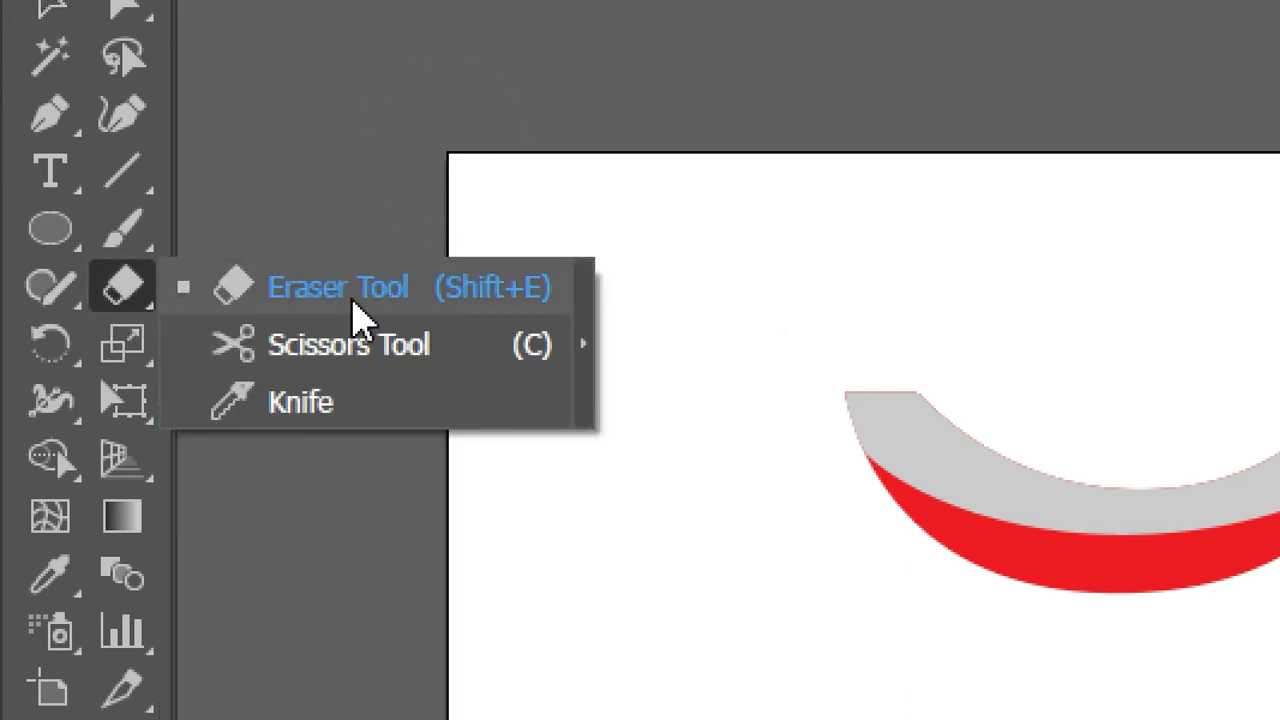
left_click(594, 352)
mouse_move(266, 337)
left_mouse_down()
mouse_move(415, 375)
mouse_move(634, 470)
left_mouse_up()
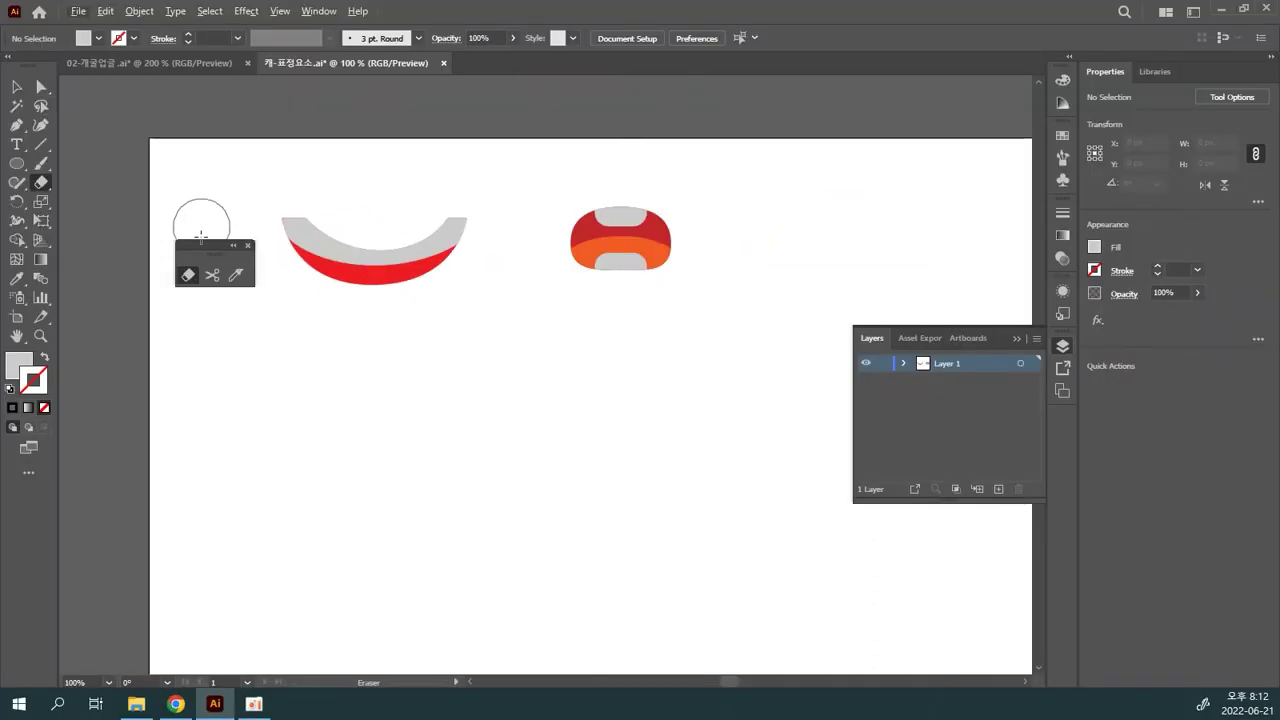
left_click_drag(202, 242, 204, 263)
- Restore the default fill and stroke, then draw a circle about 203 px wide and place it below the smile
left_click(16, 87)
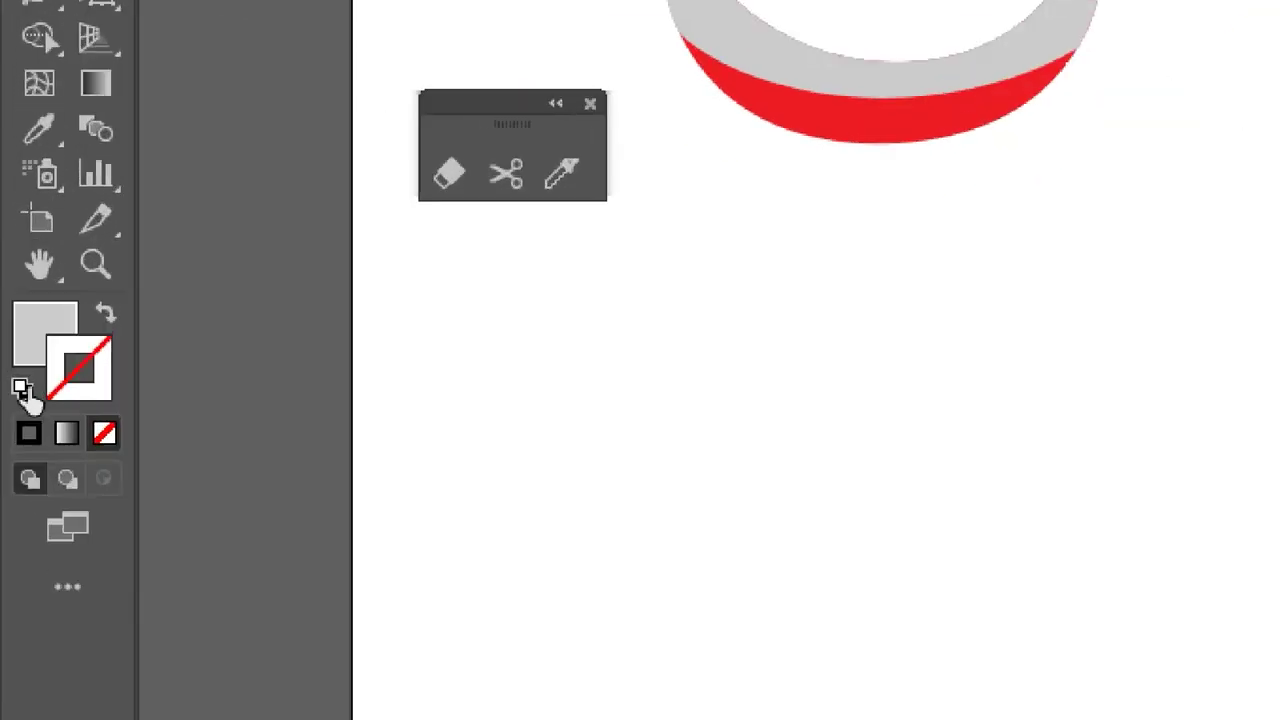
left_click(12, 390)
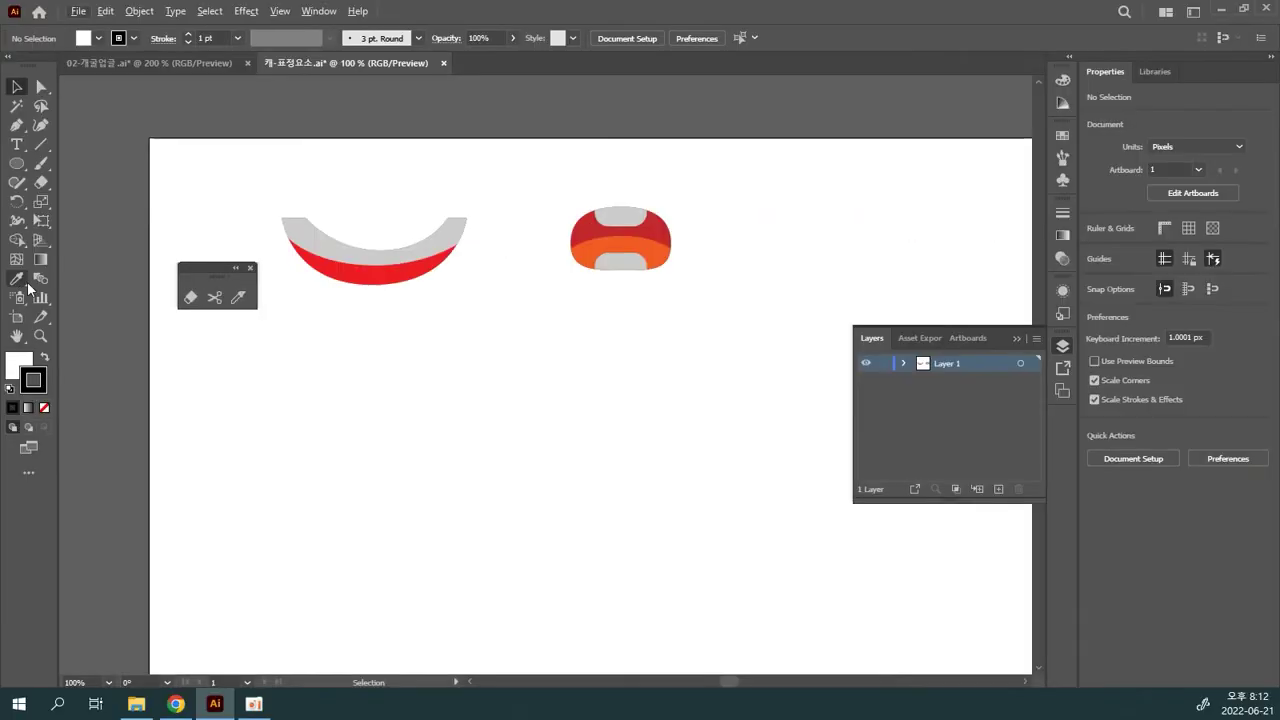
left_click(16, 163)
left_click_drag(402, 485, 302, 383)
left_click(16, 86)
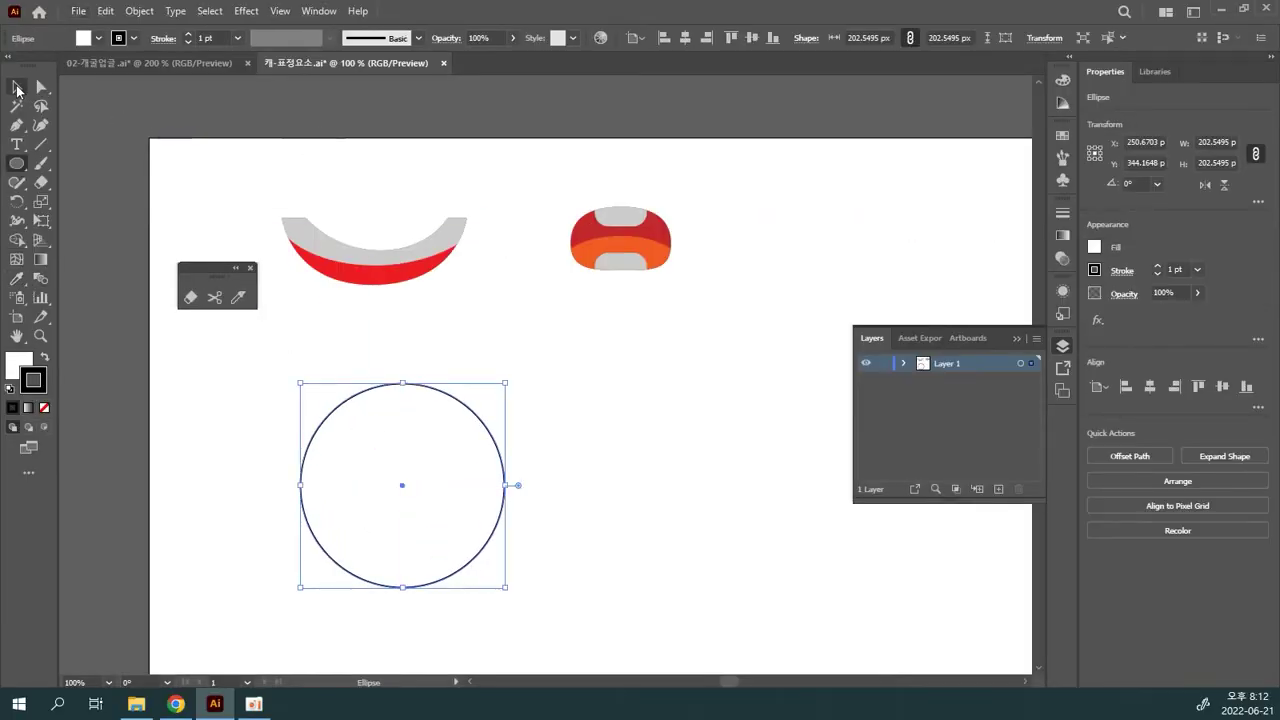
left_click_drag(455, 451, 445, 388)
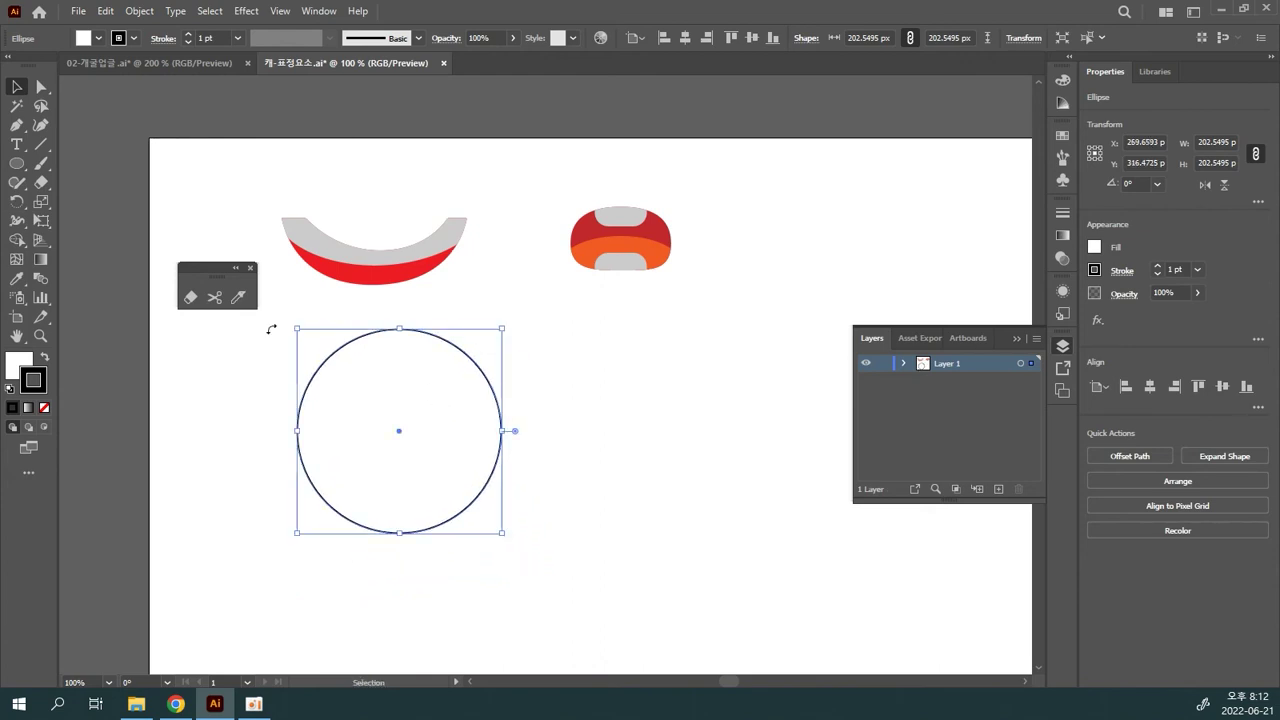
- Fill the circle with orange and set its stroke weight to 4 pt
left_click(98, 38)
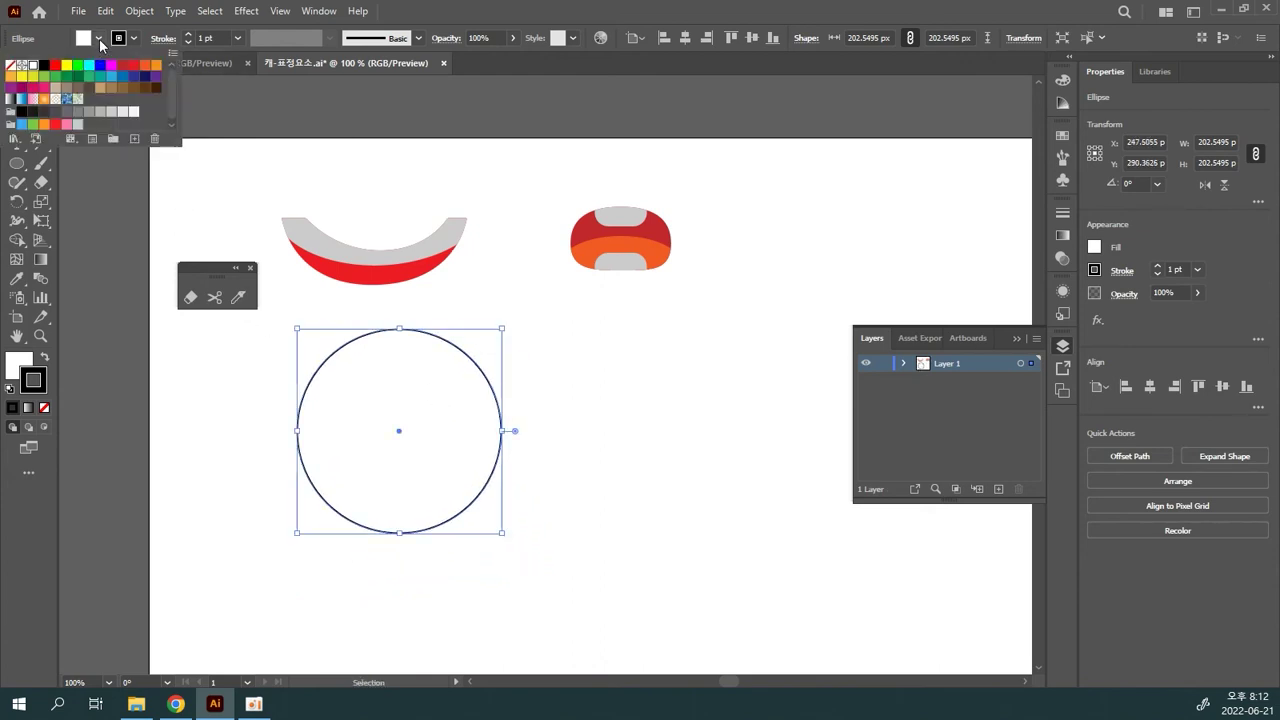
left_click(156, 65)
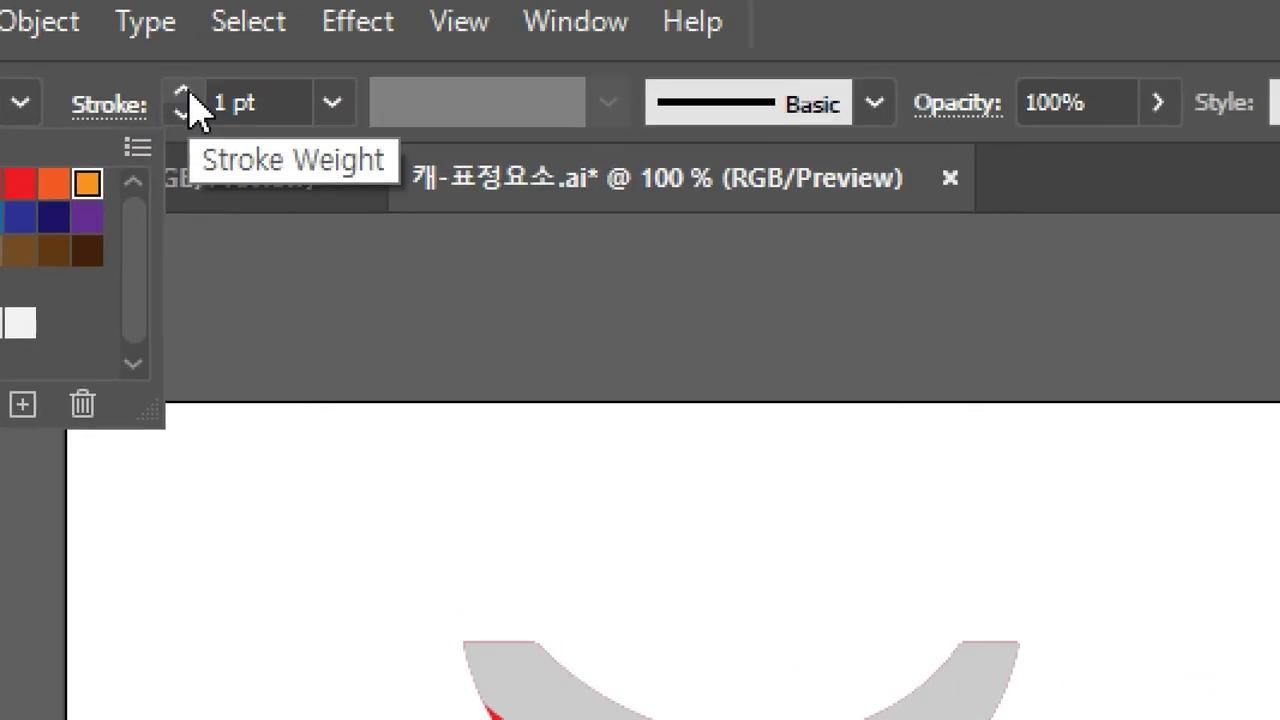
left_click(188, 35)
left_click(188, 35)
left_click(186, 94)
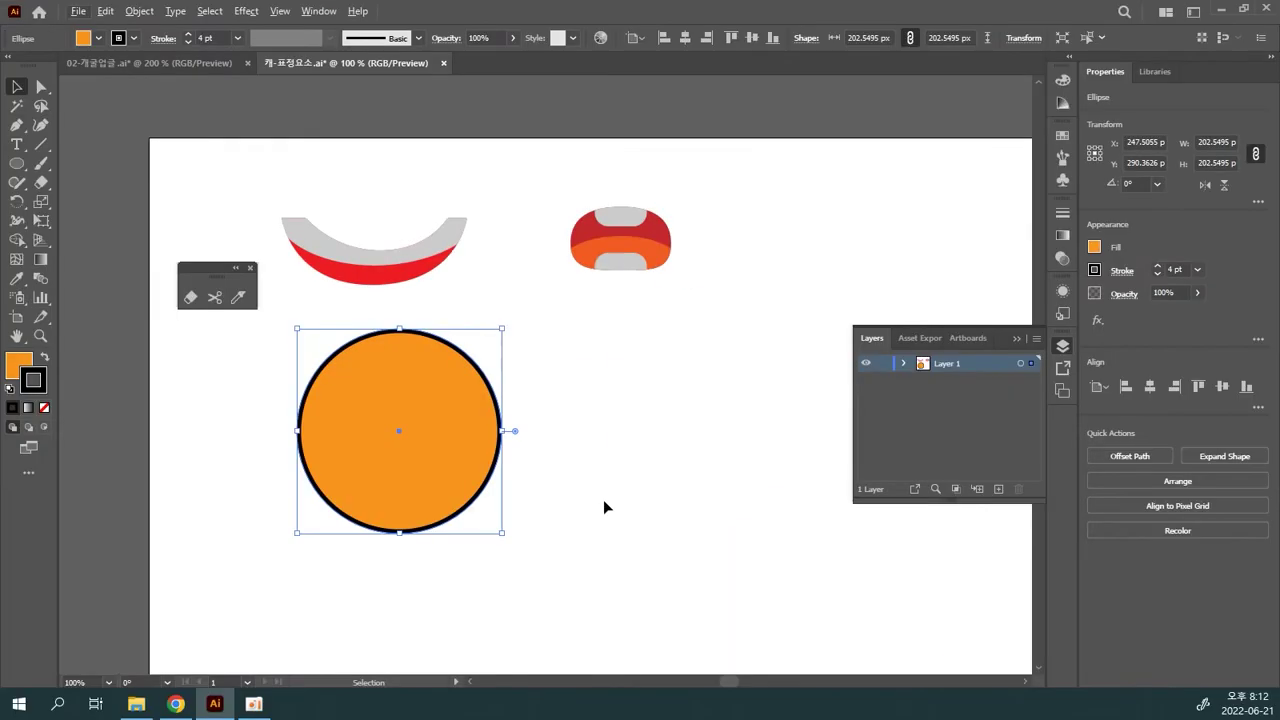
left_click(641, 525)
- Nudge the orange circle slightly right in isolation mode, then place a copy to its right, leaving the original selected
double_click(490, 478)
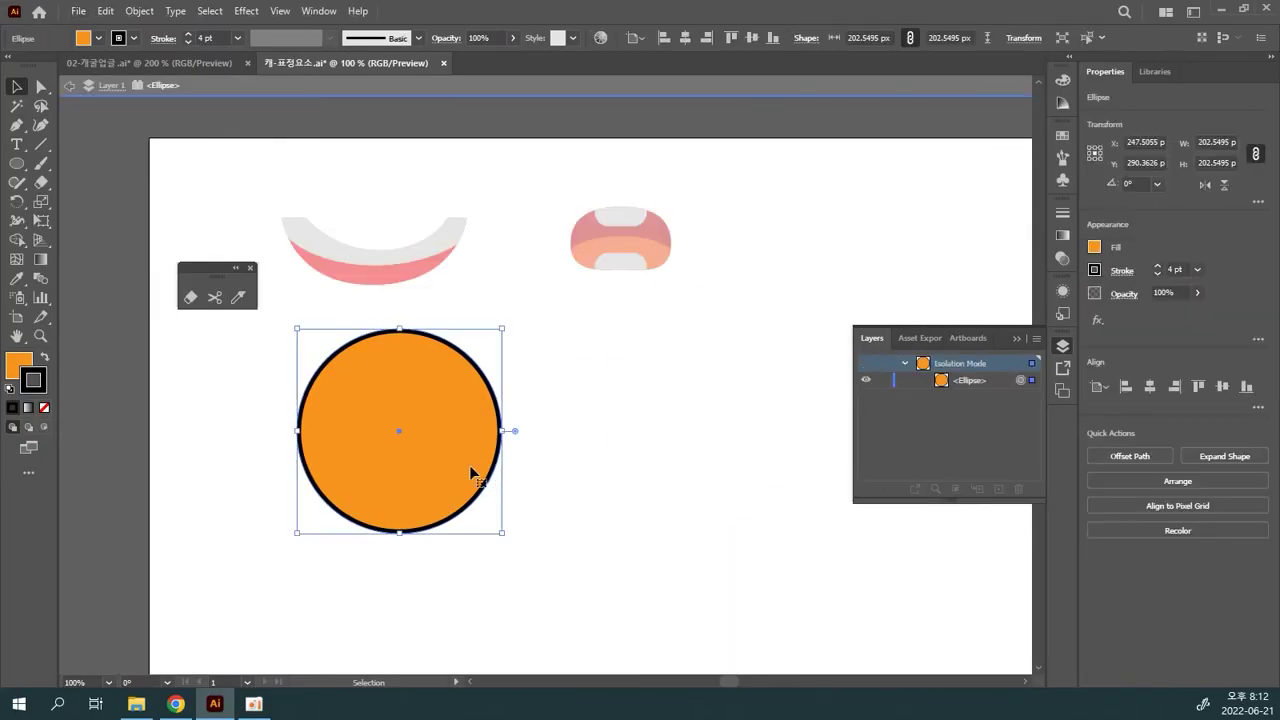
left_click_drag(446, 464, 451, 464)
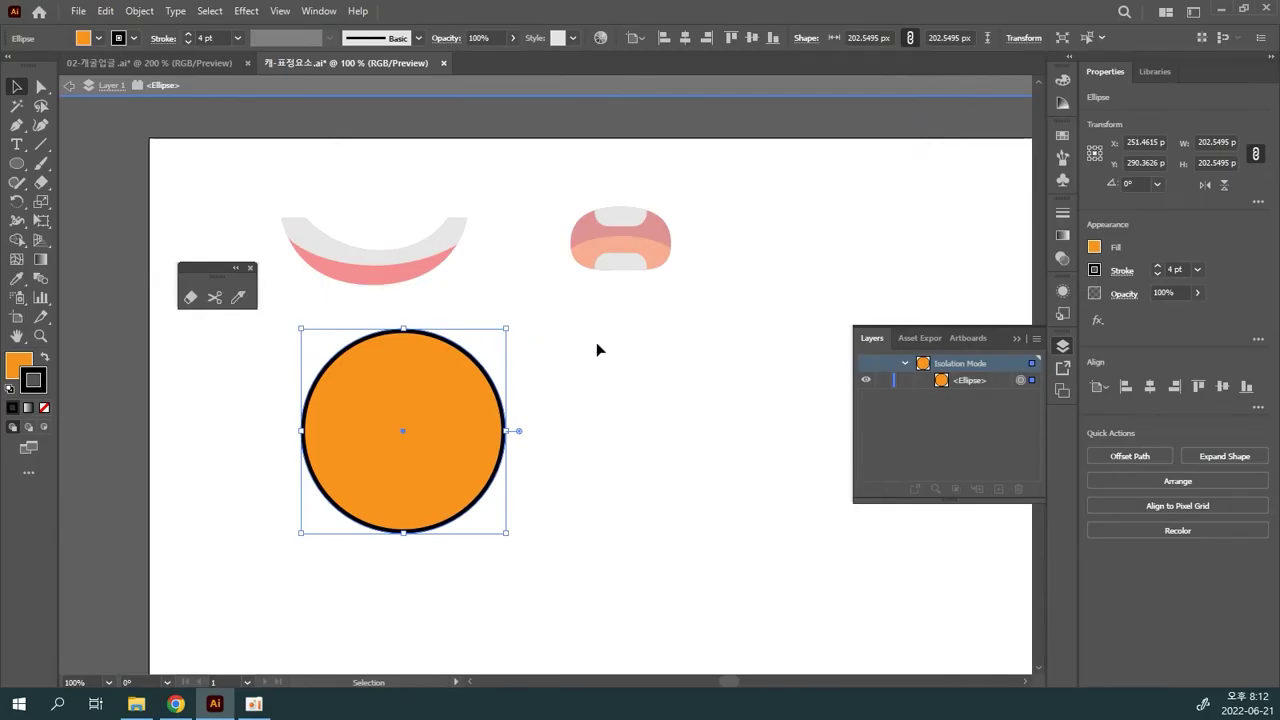
double_click(596, 349)
left_click_drag(395, 406, 675, 424)
left_click(431, 411)
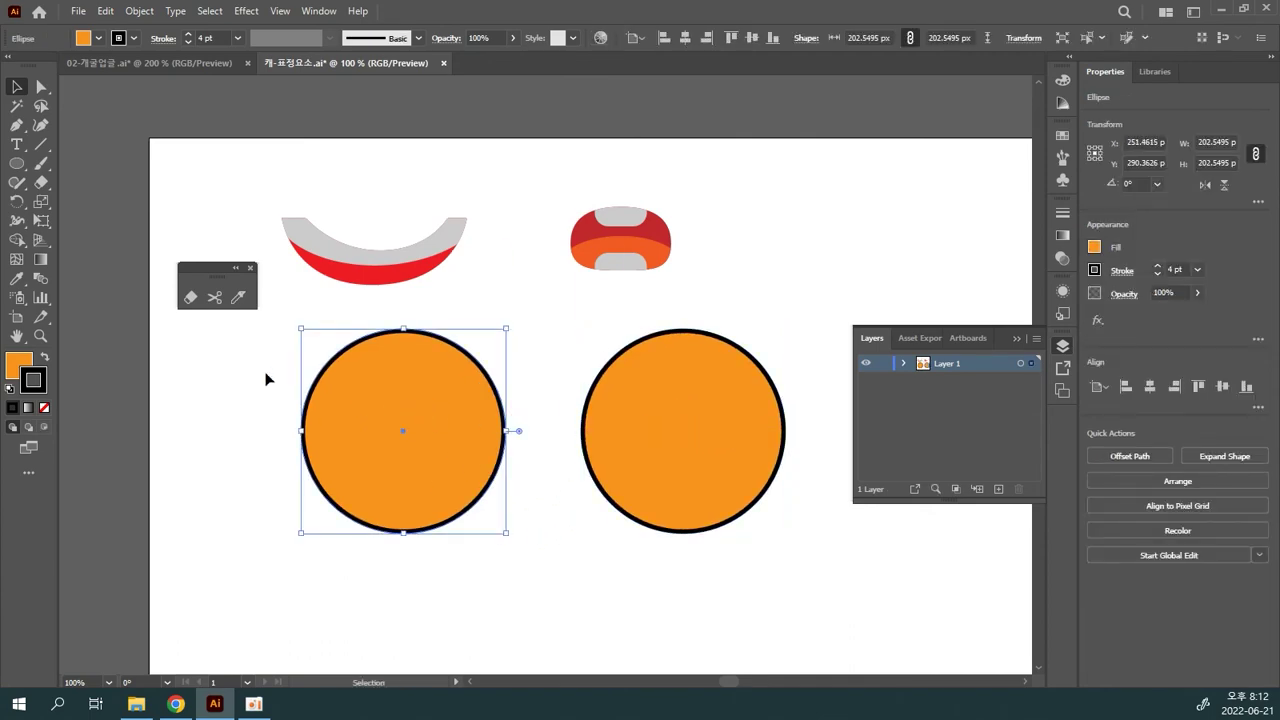
- Try erasing a wide diagonal band across the left orange circle, and undo the erasure
left_click(191, 297)
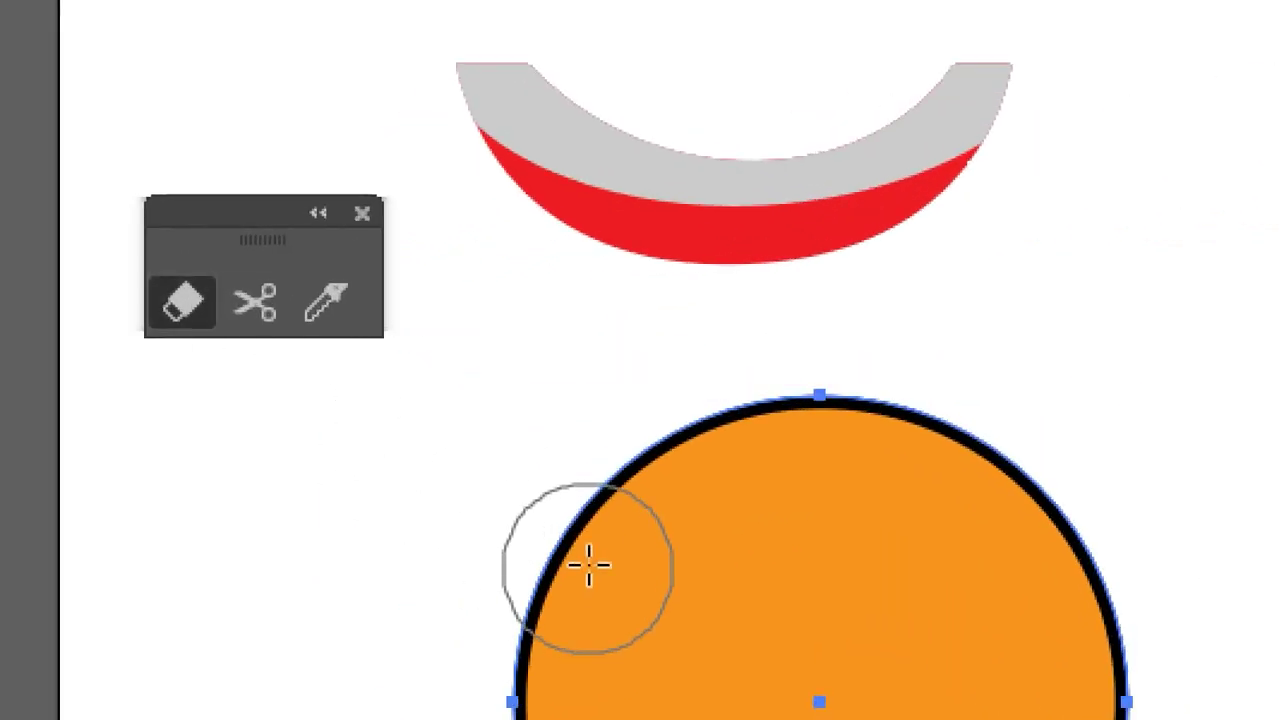
mouse_move(497, 491)
left_mouse_down()
mouse_move(757, 611)
mouse_move(1018, 706)
left_mouse_up()
left_click_drag(1018, 625, 1137, 656)
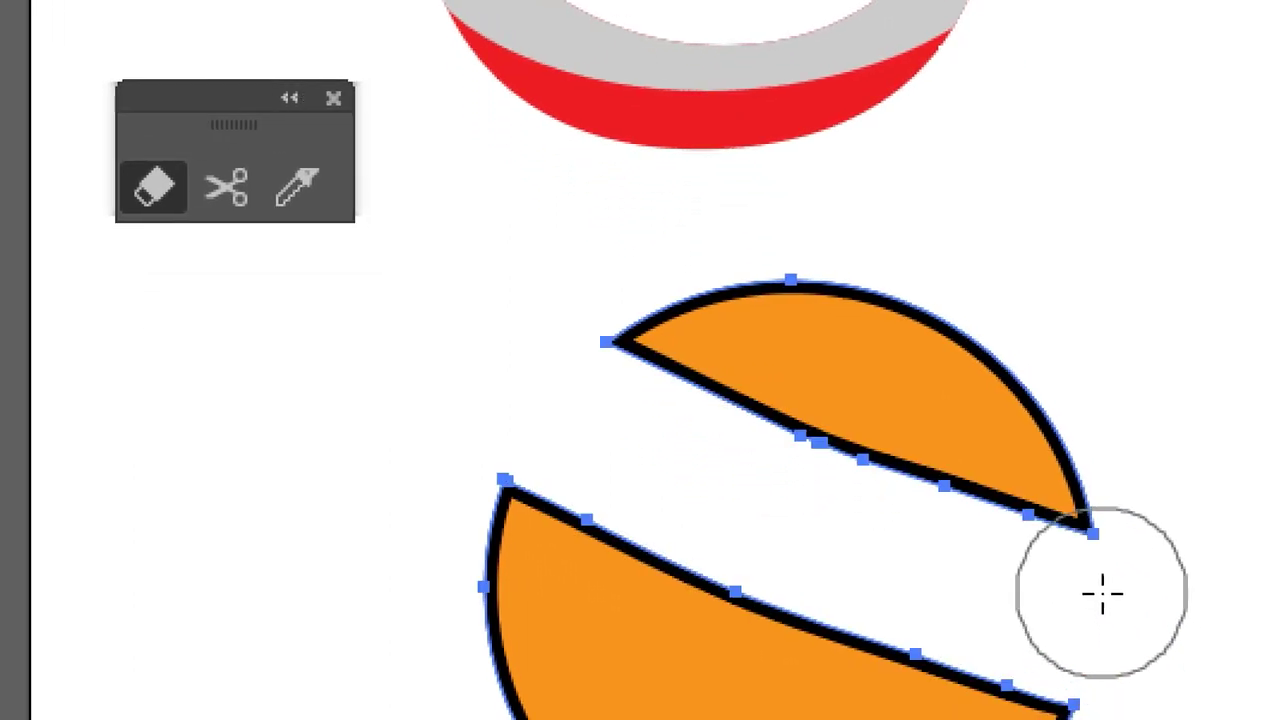
key("v")
key("ctrl+z")
- Shrink the Eraser tip to about a third of its size and erase a curved band across the upper part of the left circle
key("shift+e")
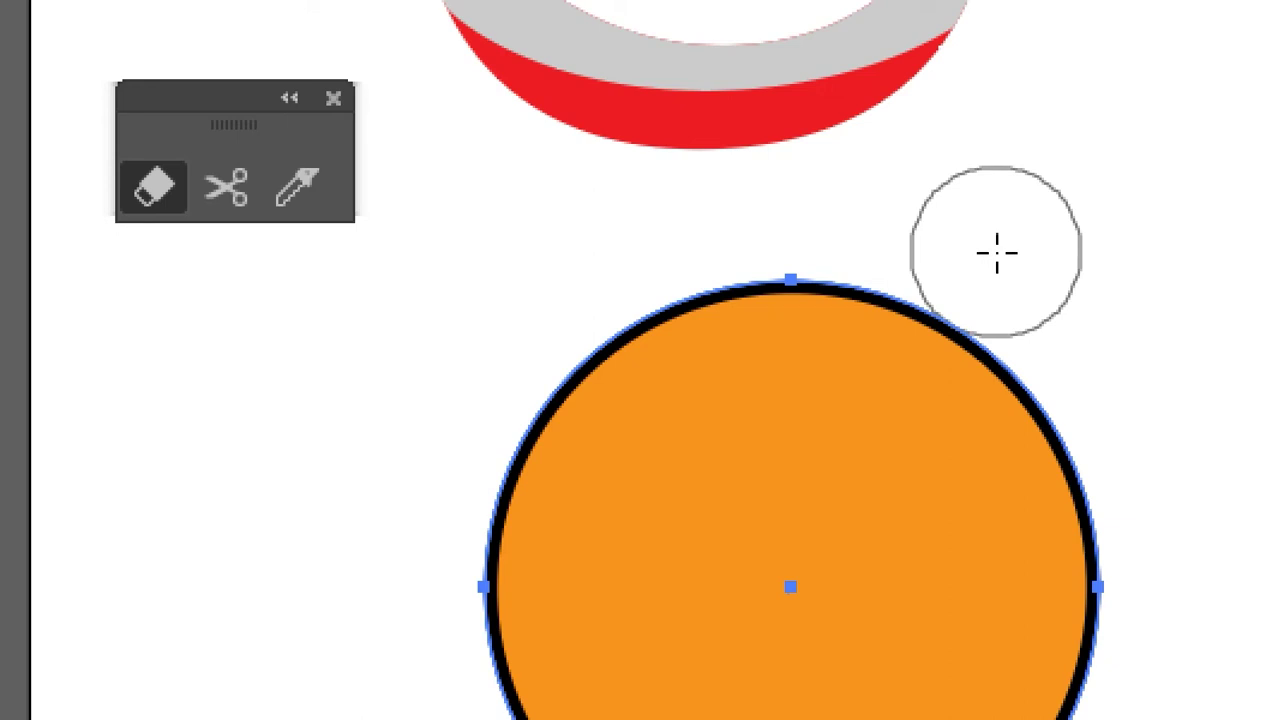
key("bracketleft")
key("bracketleft")
key("bracketleft")
key("bracketleft")
key("bracketleft")
key("bracketleft")
key("bracketleft")
key("bracketleft")
key("bracketleft")
key("bracketleft")
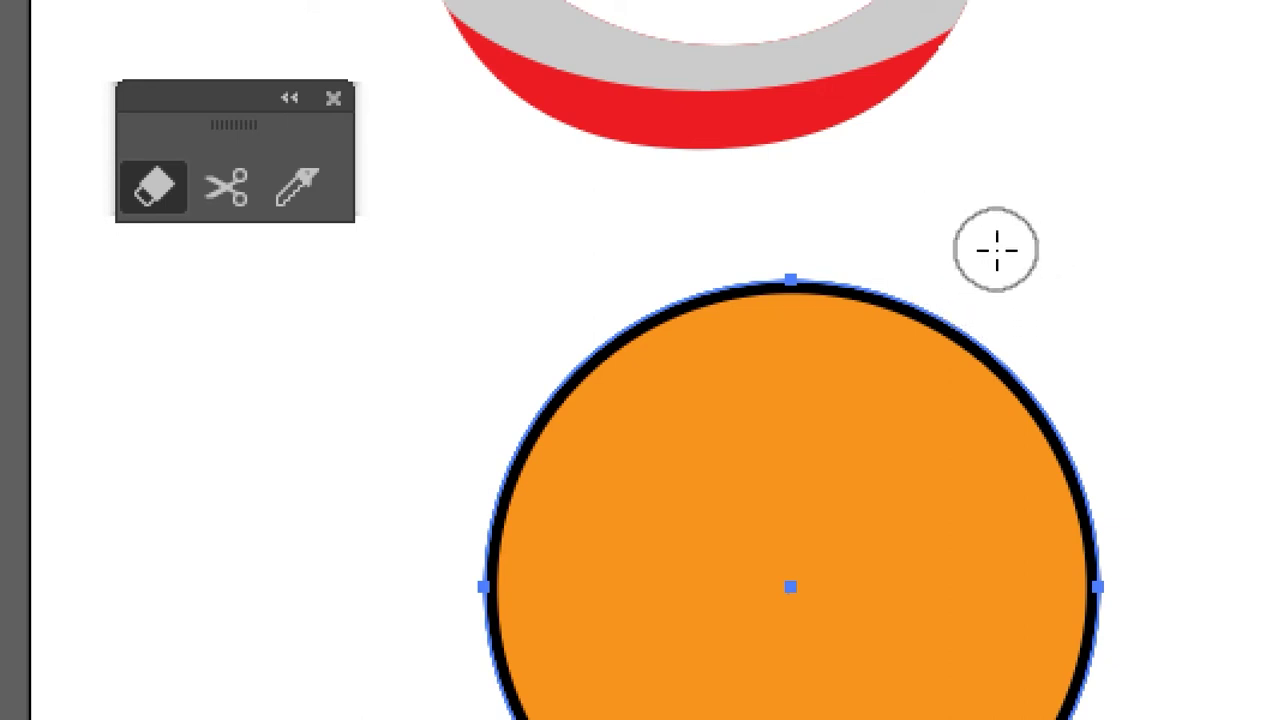
key("bracketleft")
key("bracketleft")
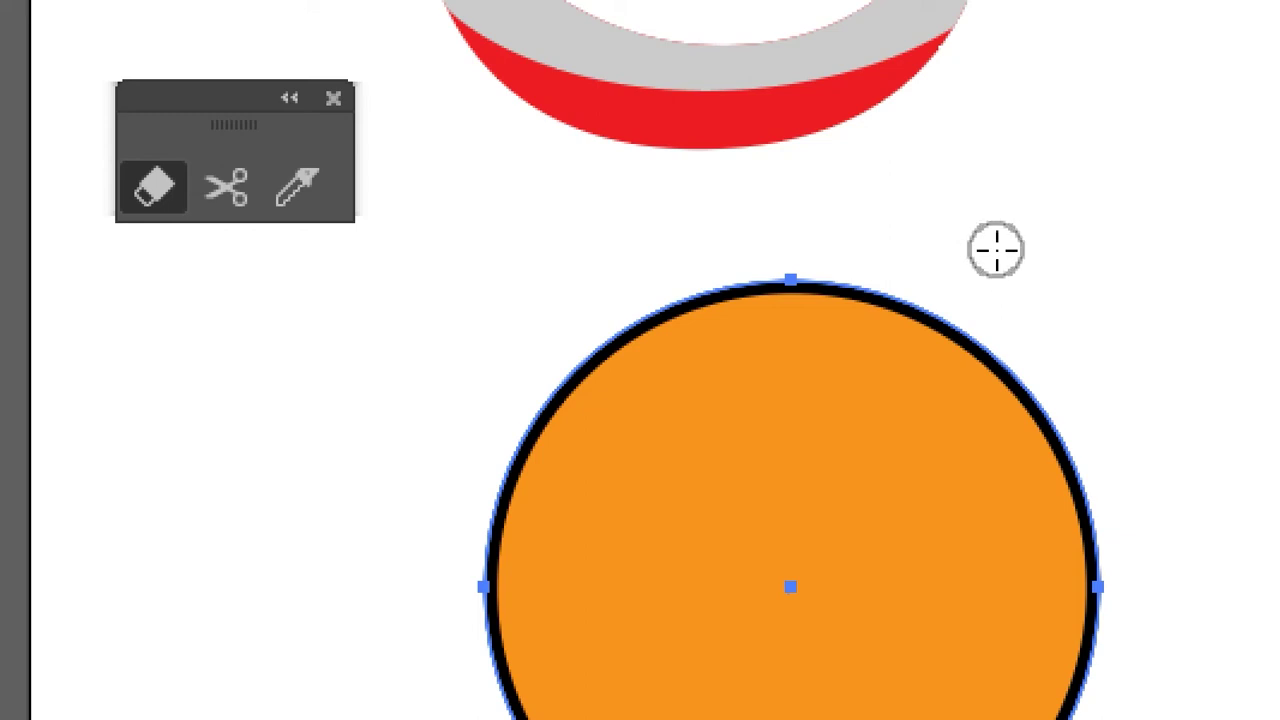
key("bracketright")
key("bracketright")
key("bracketright")
key("bracketright")
key("bracketright")
key("bracketright")
key("bracketright")
key("bracketright")
key("bracketright")
key("bracketright")
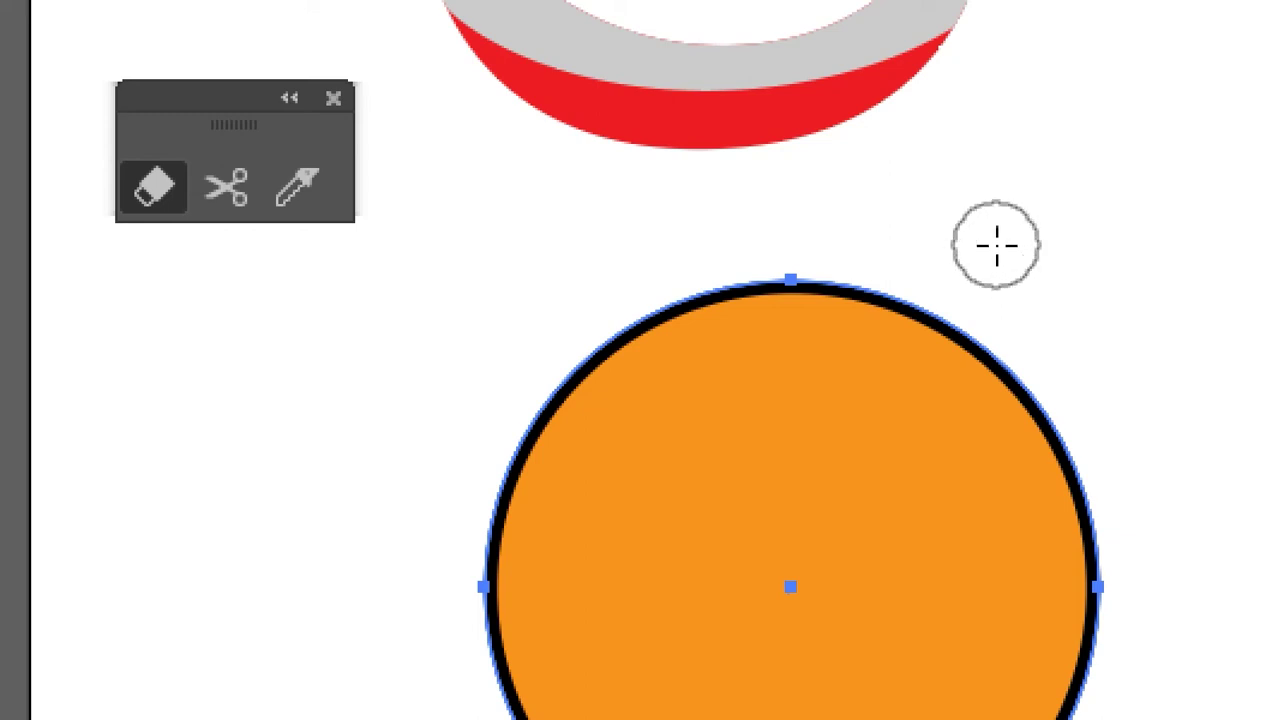
key("bracketleft")
key("bracketleft")
key("bracketleft")
key("bracketleft")
key("bracketleft")
key("bracketleft")
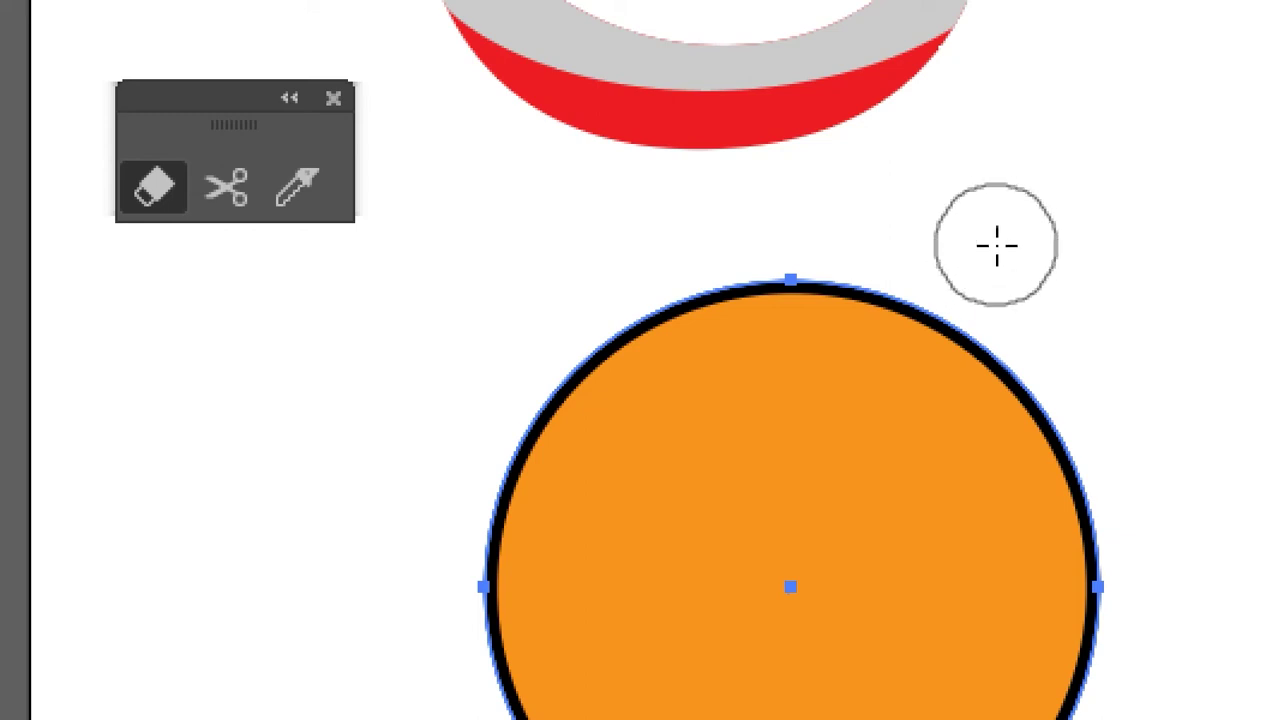
key("bracketleft")
key("bracketleft")
key("bracketleft")
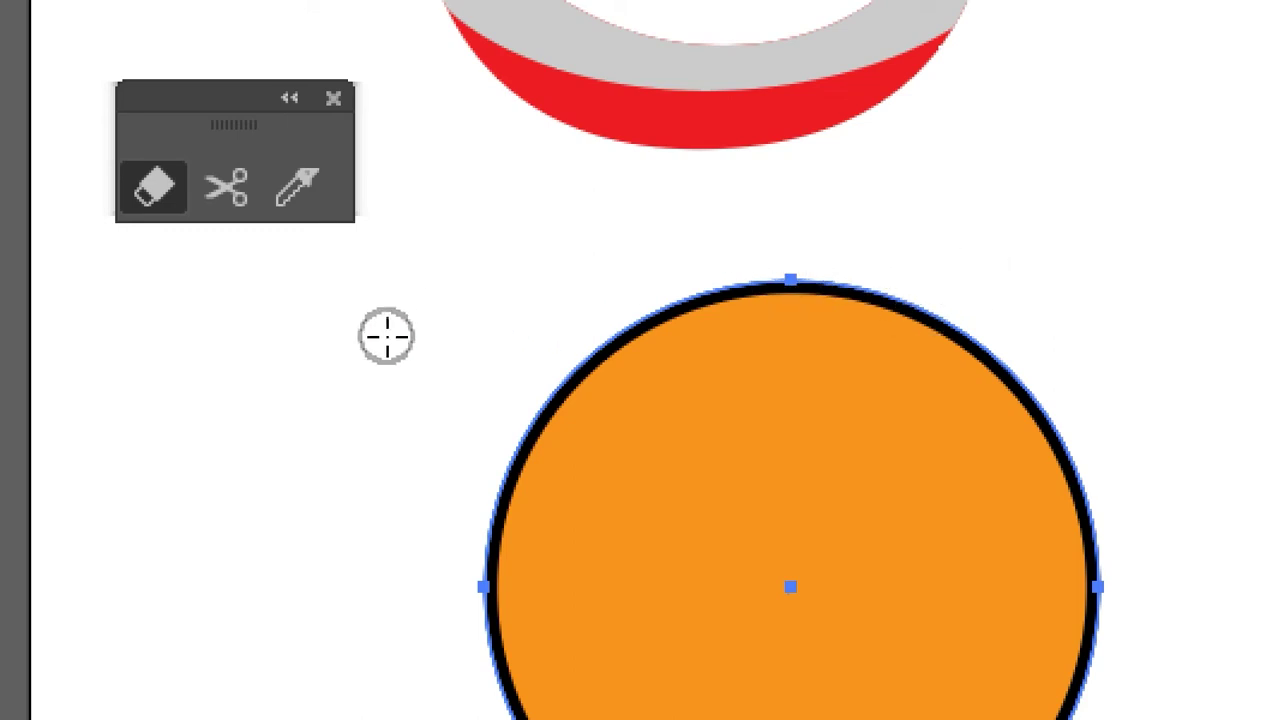
mouse_move(523, 443)
left_mouse_down()
mouse_move(735, 466)
mouse_move(849, 460)
mouse_move(1080, 377)
left_mouse_up()
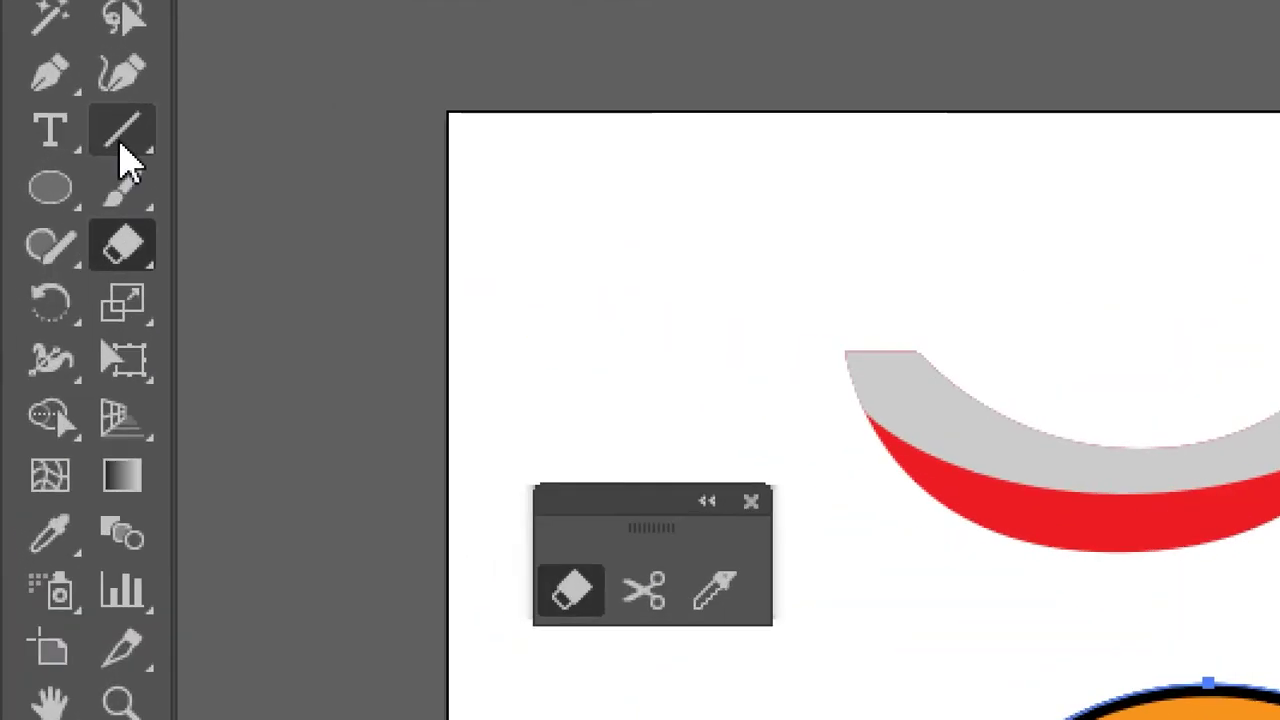
- Draw a slanted straight line about 126 px long at 245° to the left of the cut circle, and deselect it
left_click(78, 142)
left_click_drag(534, 523, 497, 588)
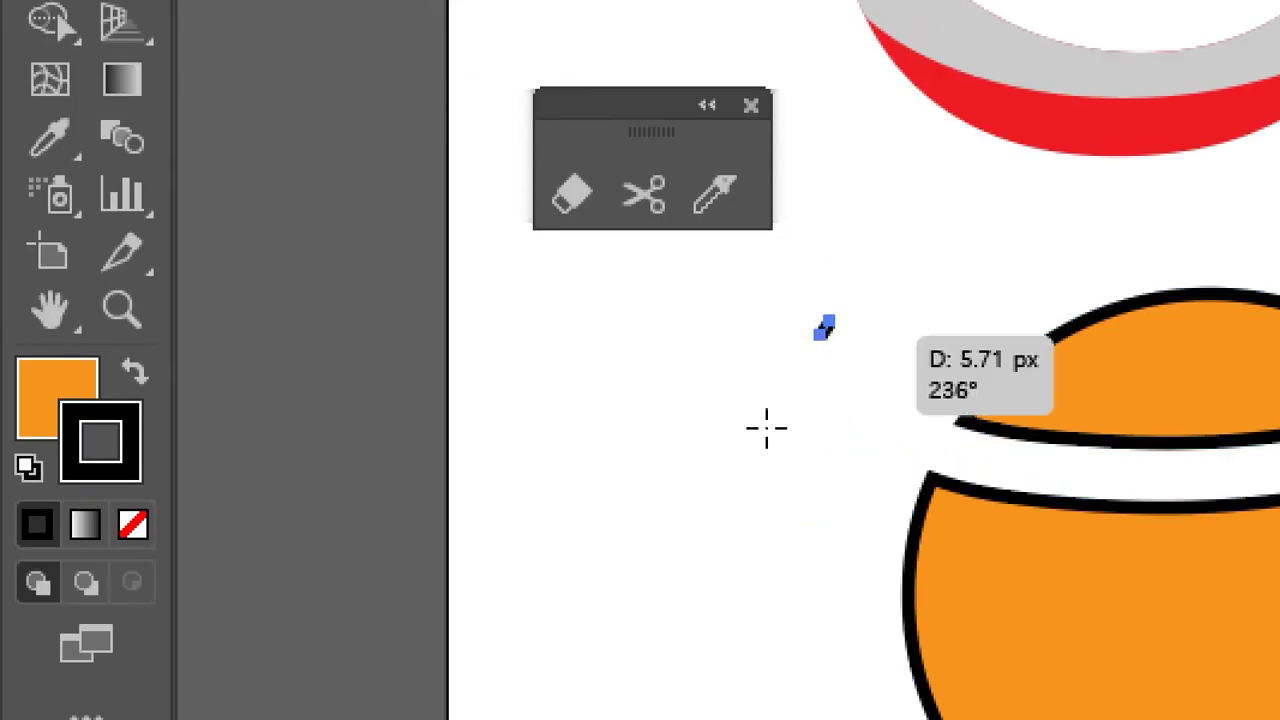
left_click_drag(766, 428, 669, 665)
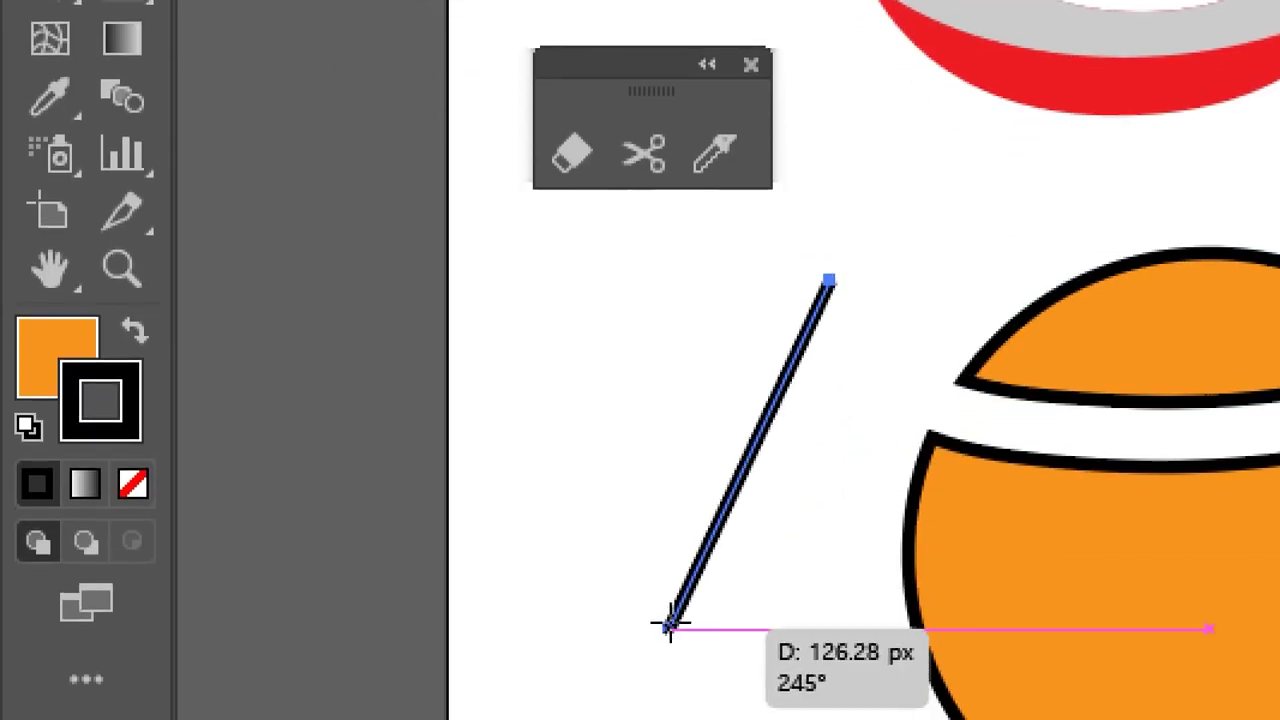
left_click(593, 472, "ctrl")
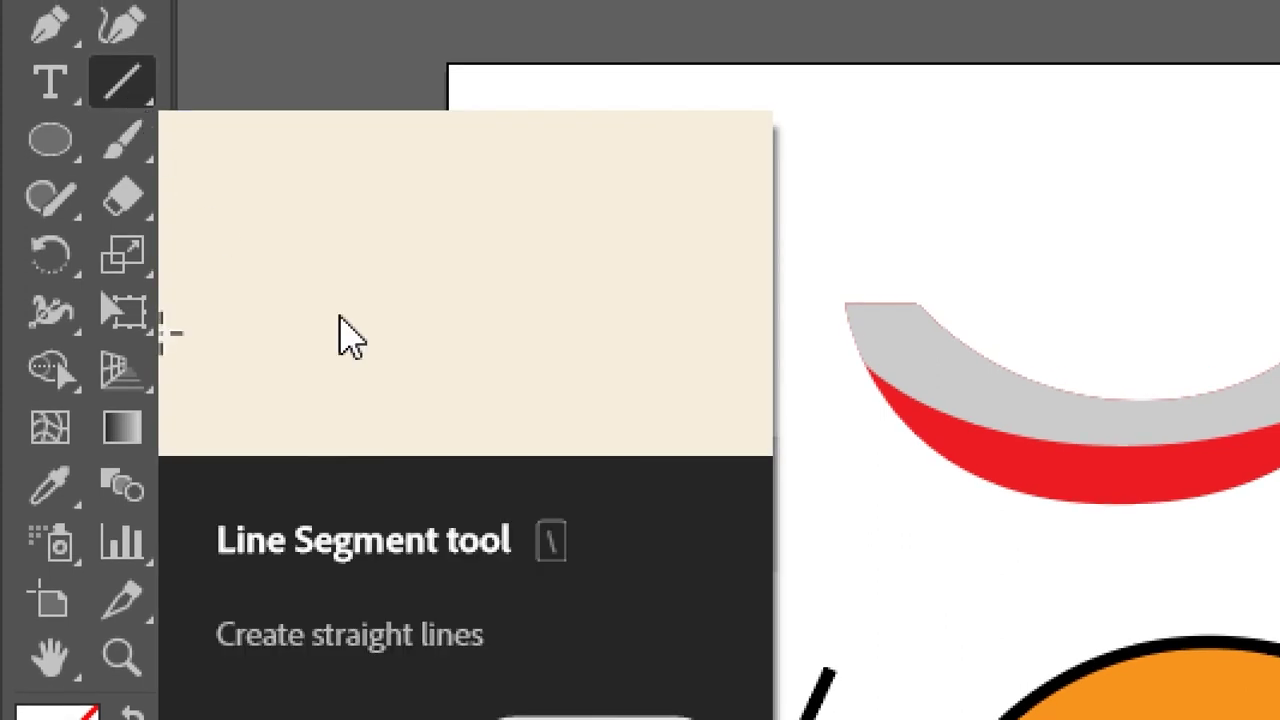
left_click_drag(845, 27, 841, 545)
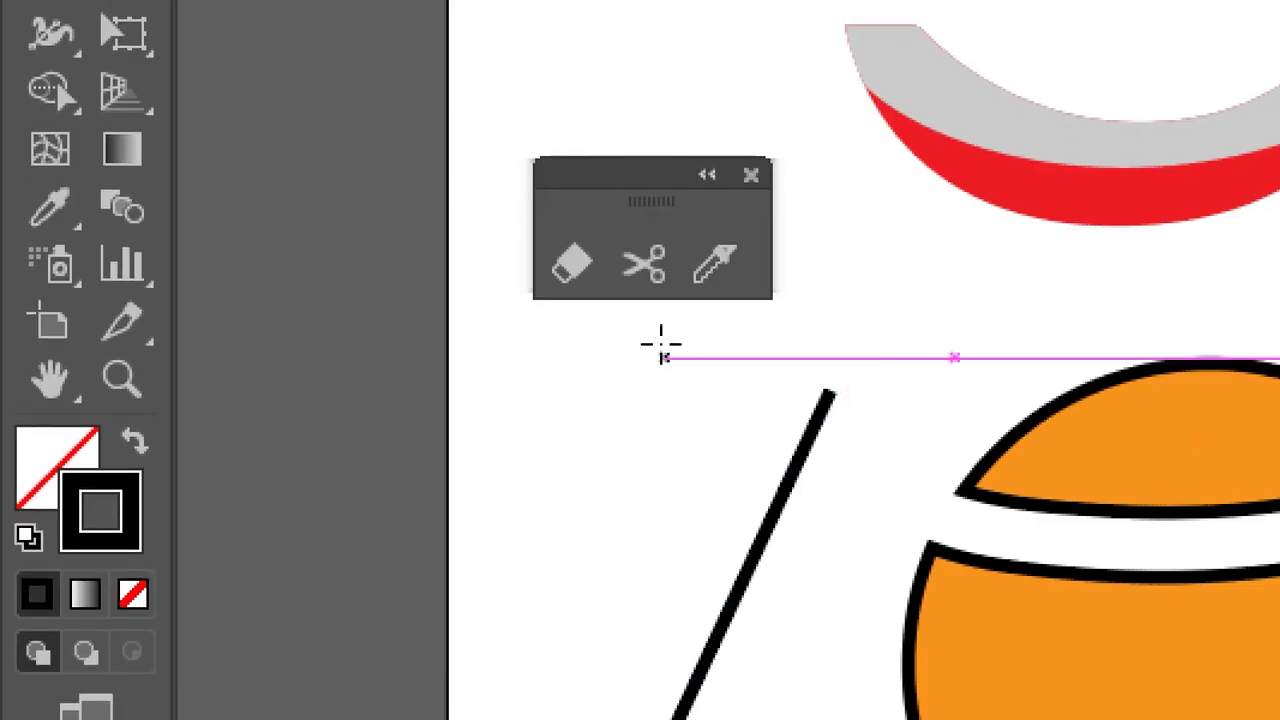
- Erase three gaps along the slanted line to the left of the cut circle
left_click(576, 268)
mouse_move(685, 448)
left_mouse_down()
mouse_move(854, 609)
mouse_move(831, 609)
left_mouse_up()
left_click_drag(711, 549, 792, 597)
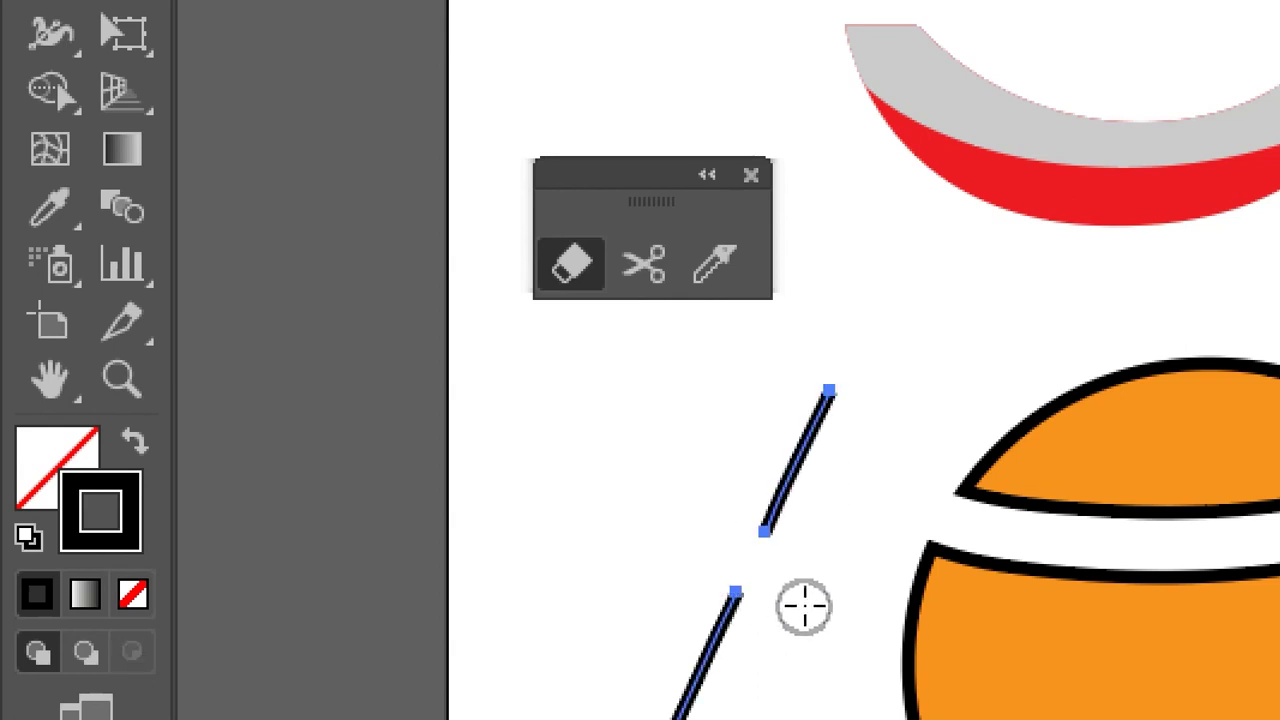
left_click_drag(729, 451, 851, 500)
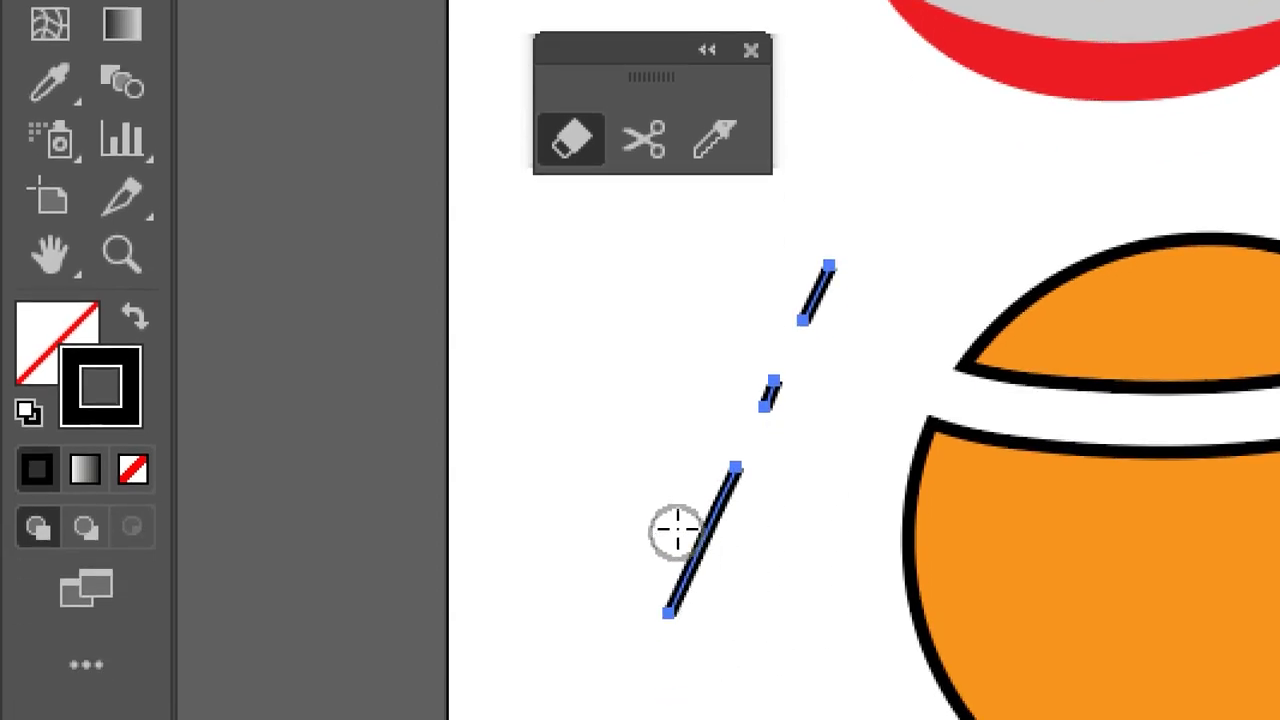
left_click_drag(677, 602, 743, 651)
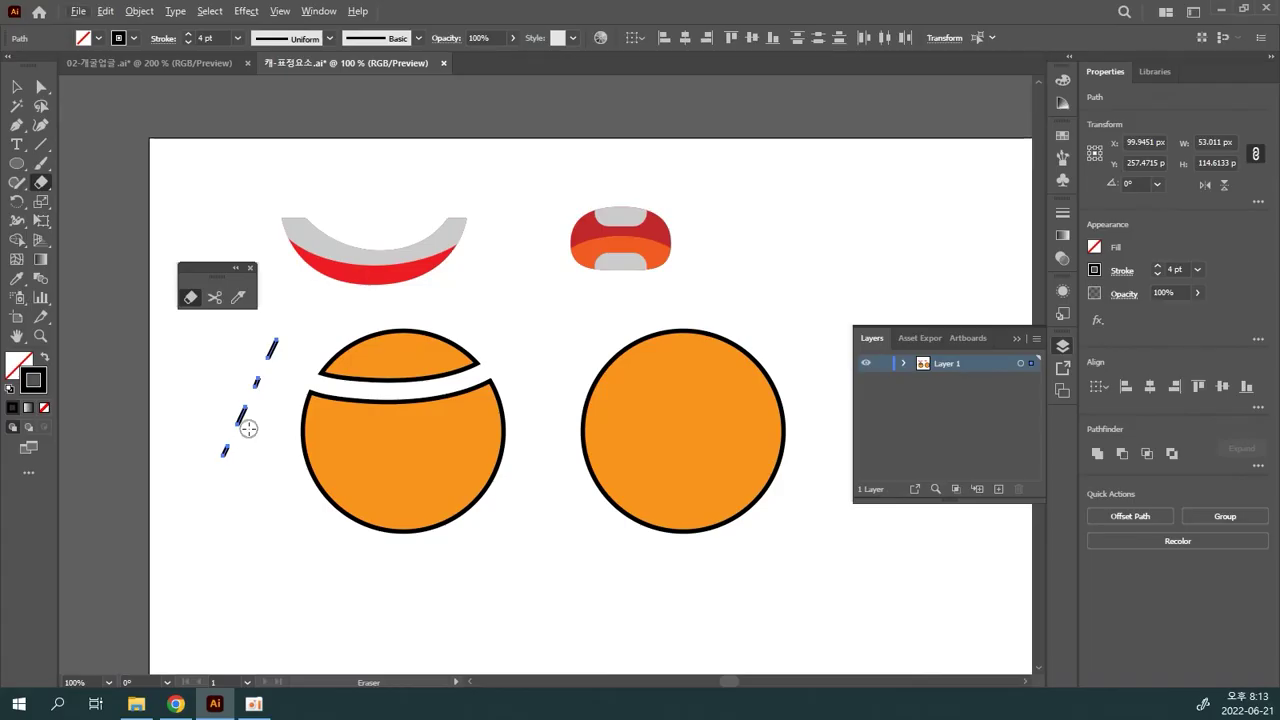
- Select all the remaining pieces of the slanted line and delete them
left_click(16, 86)
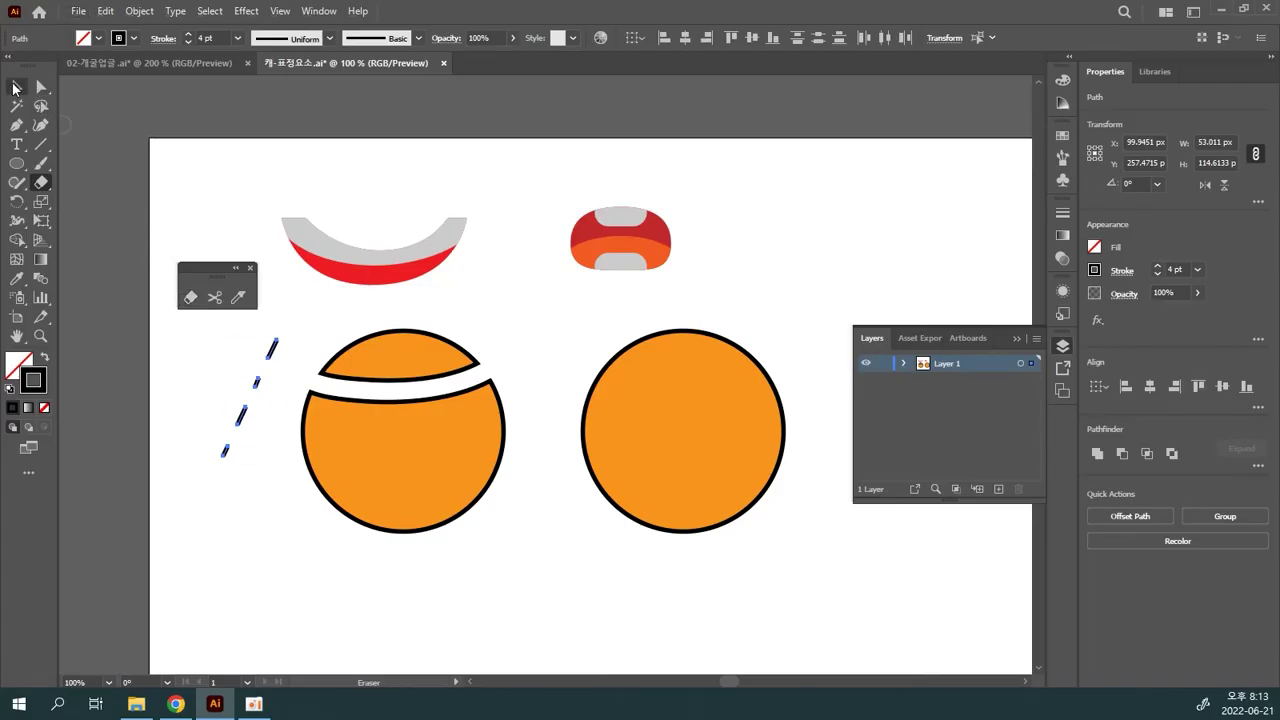
left_click_drag(179, 337, 259, 440)
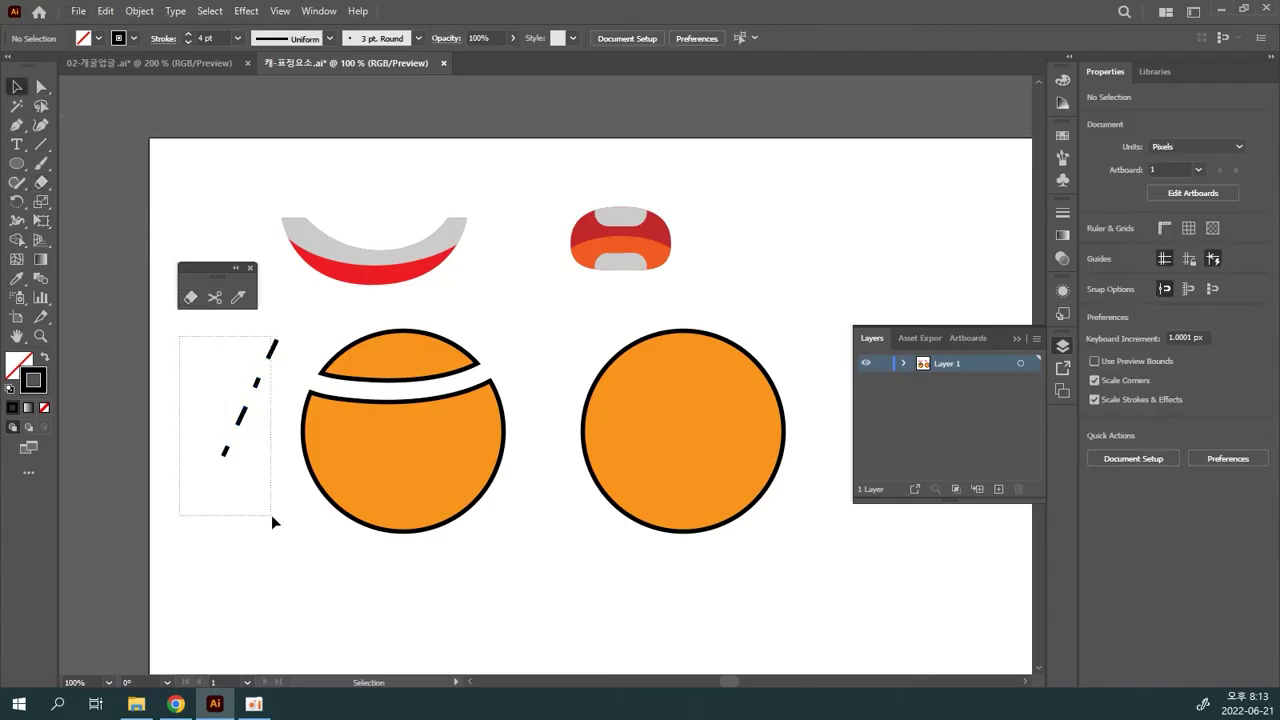
left_click_drag(271, 515, 271, 515)
key("Delete")
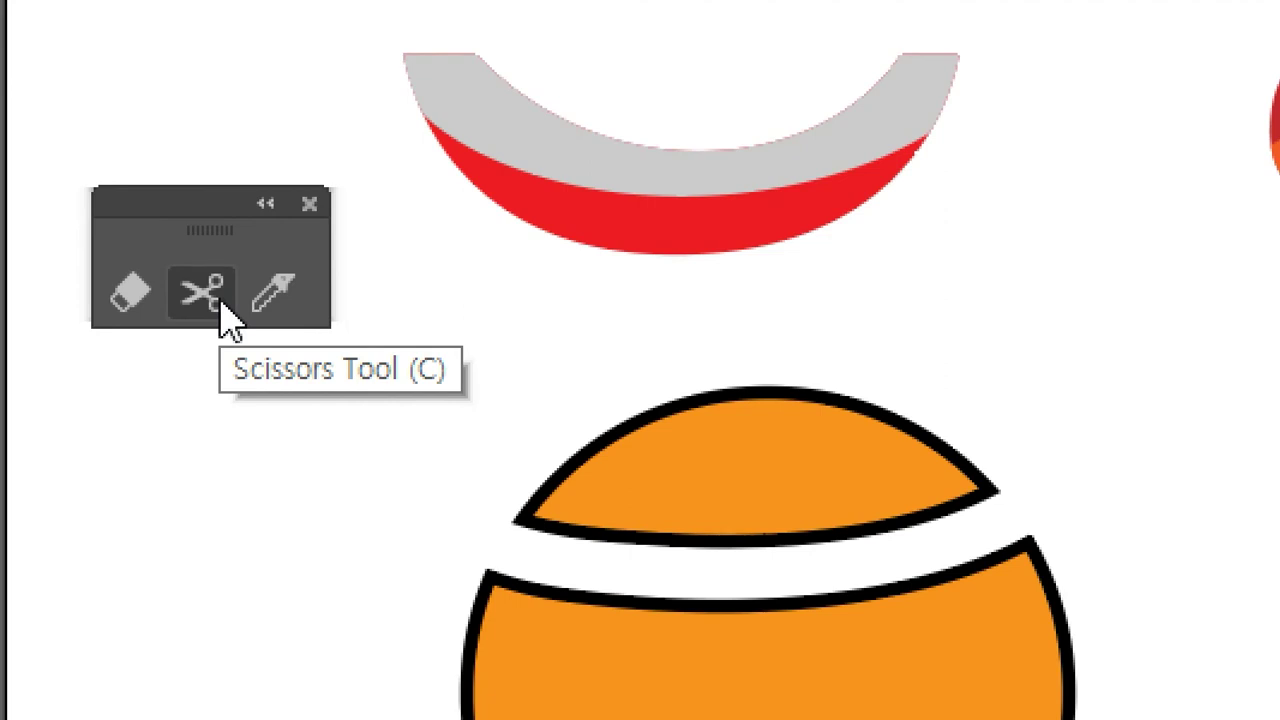
- Draw an S-shaped curved line about 31 px wide and 252 px tall beside the cut circle with the Pen tool
left_click(221, 300)
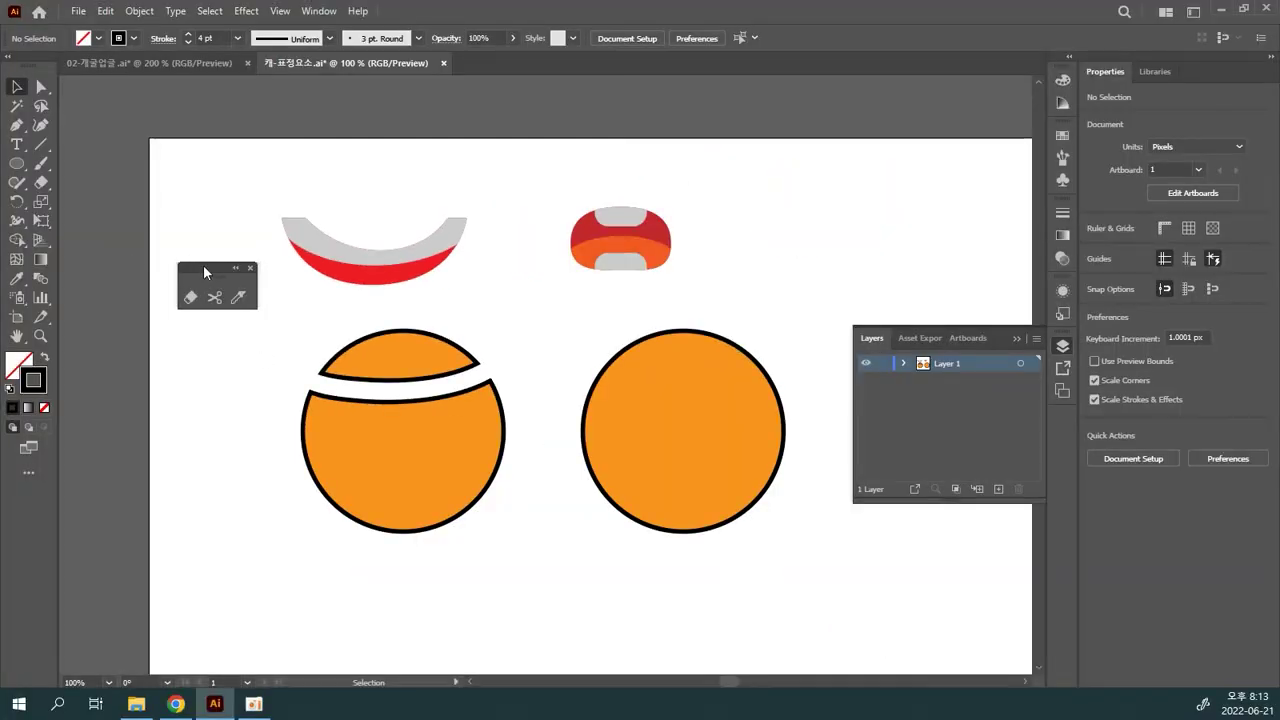
mouse_move(203, 266)
left_mouse_down()
mouse_move(175, 197)
mouse_move(196, 192)
left_mouse_up()
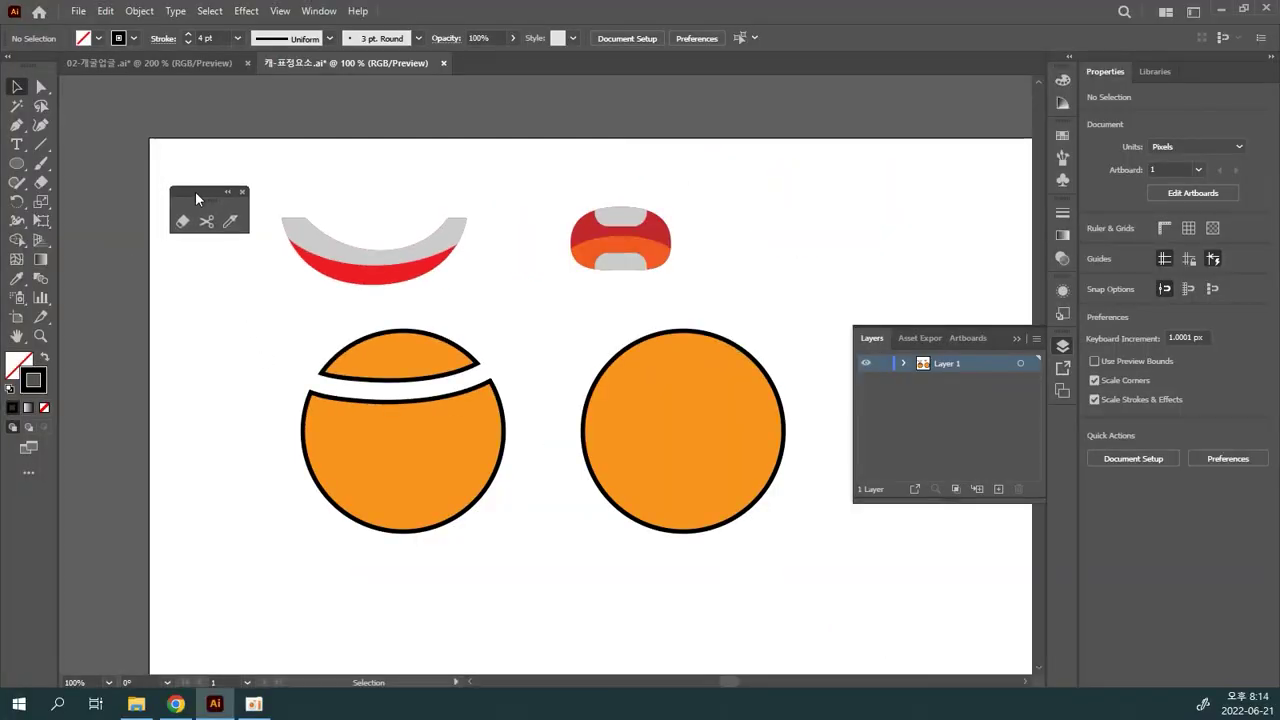
left_click(15, 126)
left_click_drag(229, 288, 271, 323)
left_click_drag(257, 377, 239, 420)
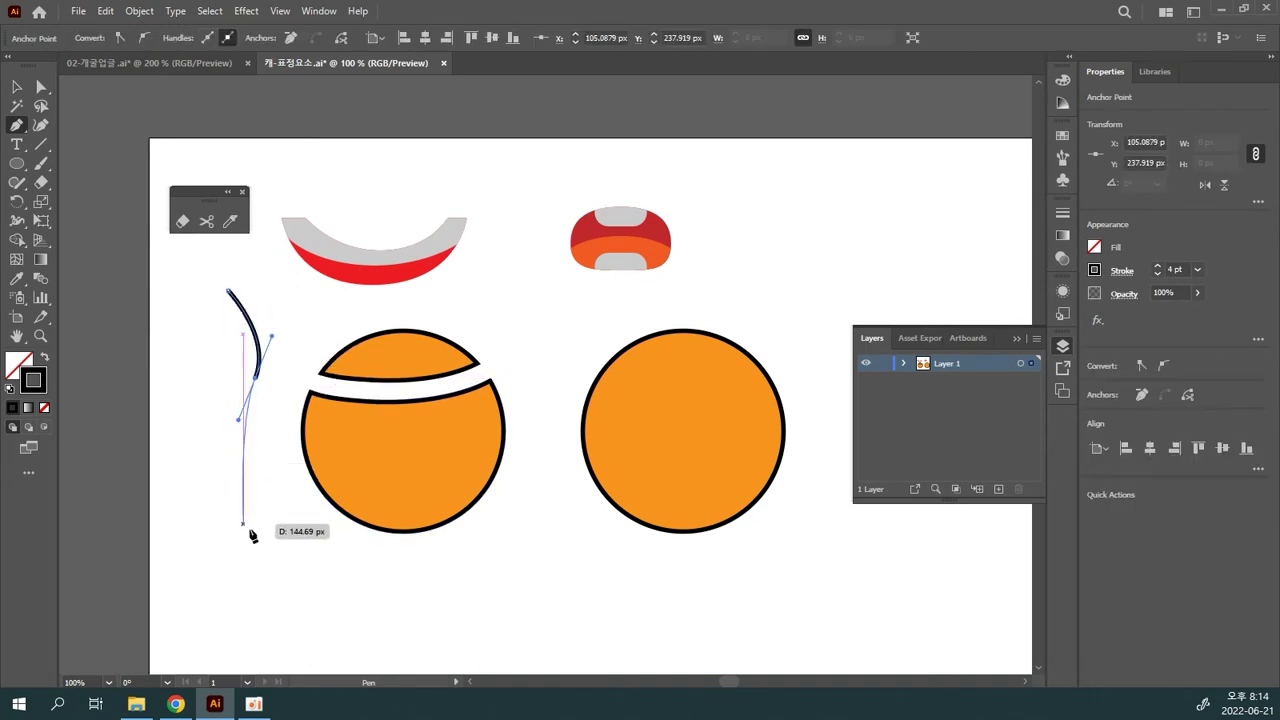
left_click_drag(258, 545, 306, 587)
left_click(323, 566, "ctrl")
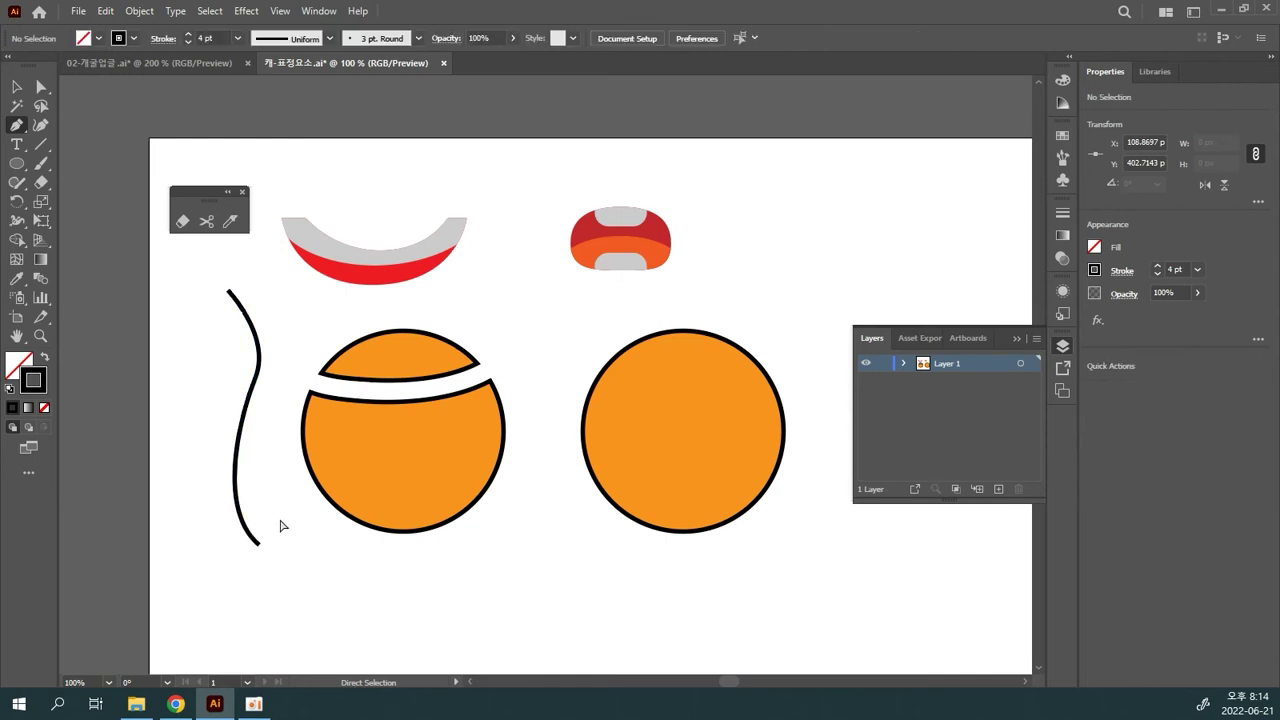
- Select the S-shaped line and set its stroke weight to 23 pt
left_click(20, 88)
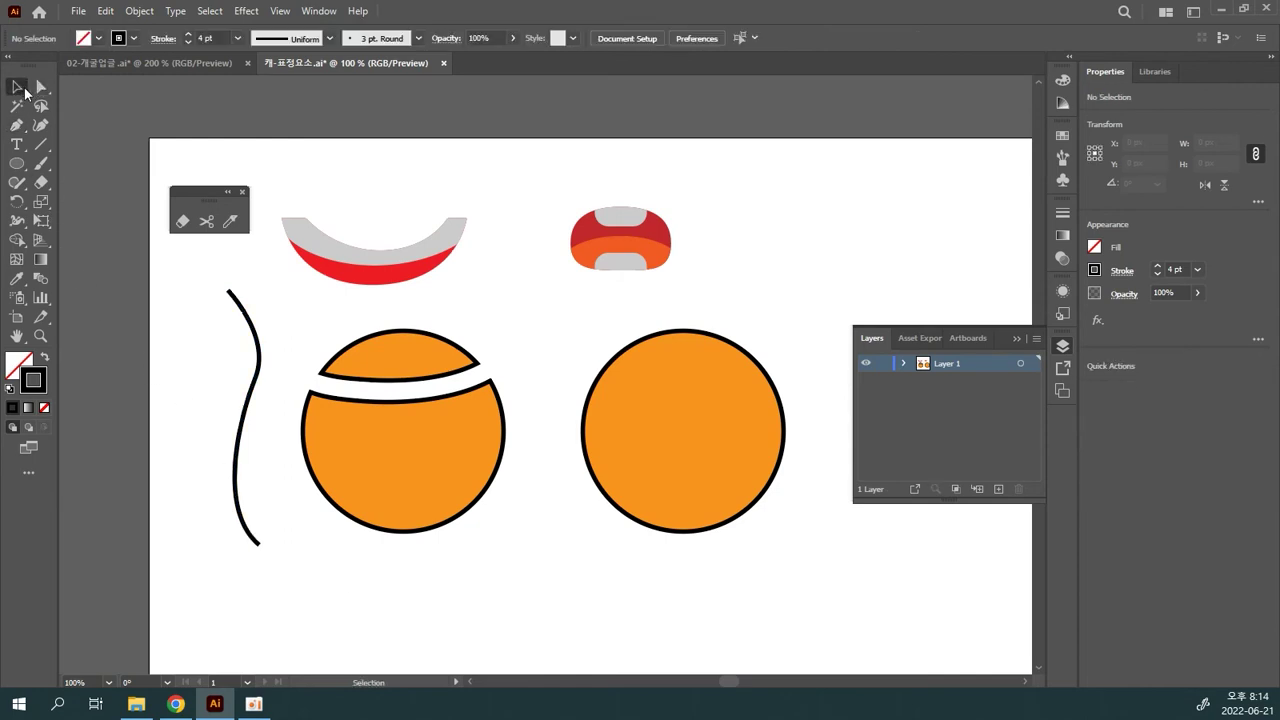
left_click(255, 335)
left_click(189, 38)
left_click(189, 38)
left_click(189, 38)
left_click(189, 38)
left_click(189, 38)
left_click(189, 38)
left_click(189, 38)
left_click(189, 38)
left_click(189, 38)
left_click(189, 38)
left_click(189, 38)
left_click(189, 38)
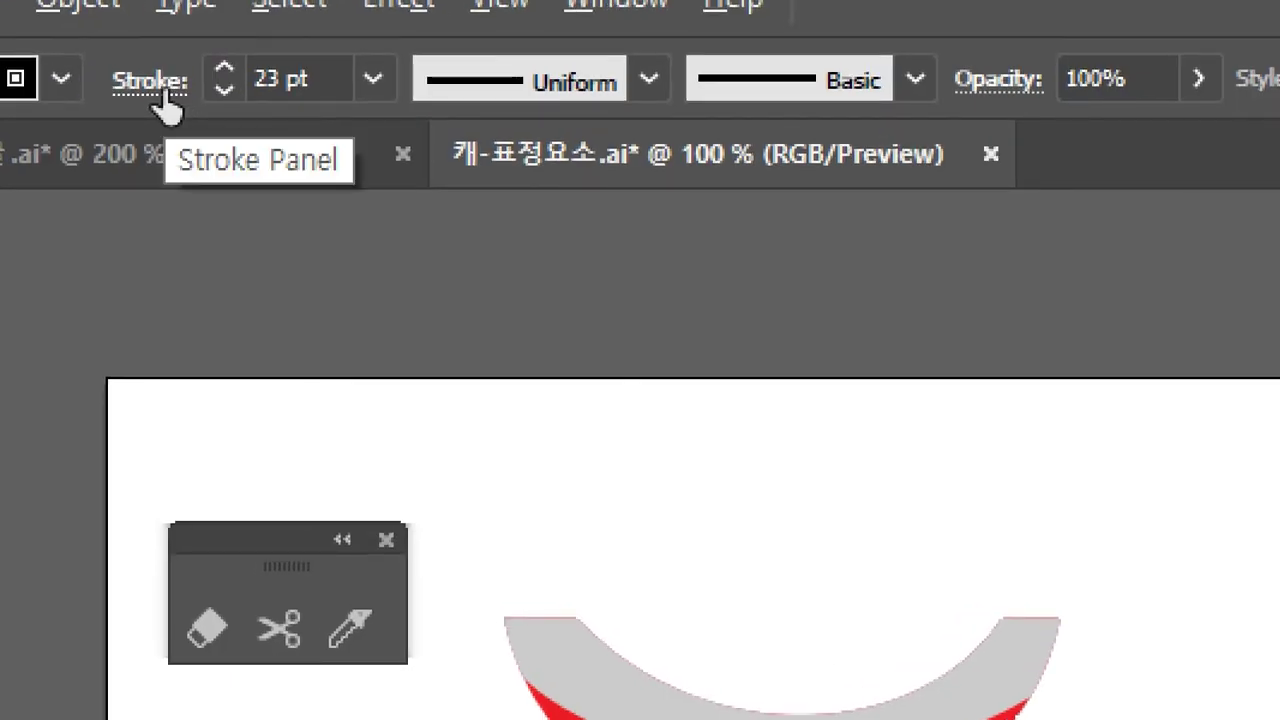
- Give the S-shaped line rounded ends by setting its stroke cap to Round Cap
left_click(158, 88)
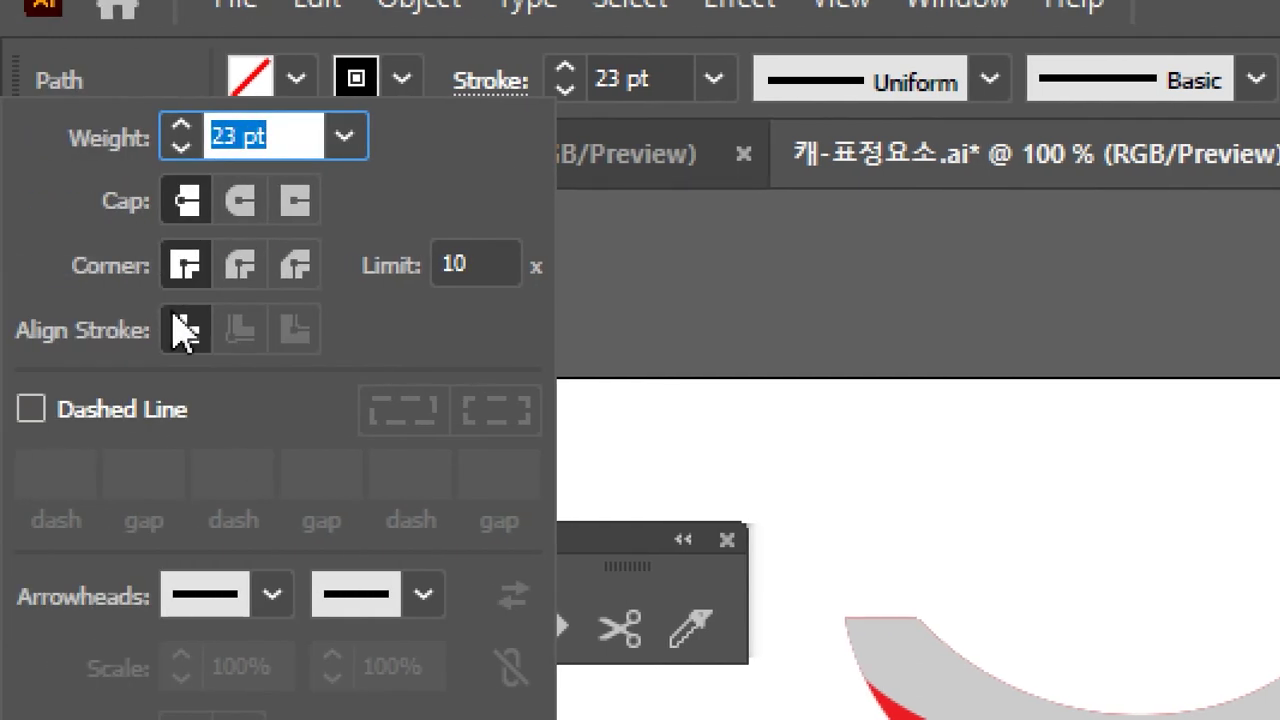
left_click(245, 205)
left_click(245, 205)
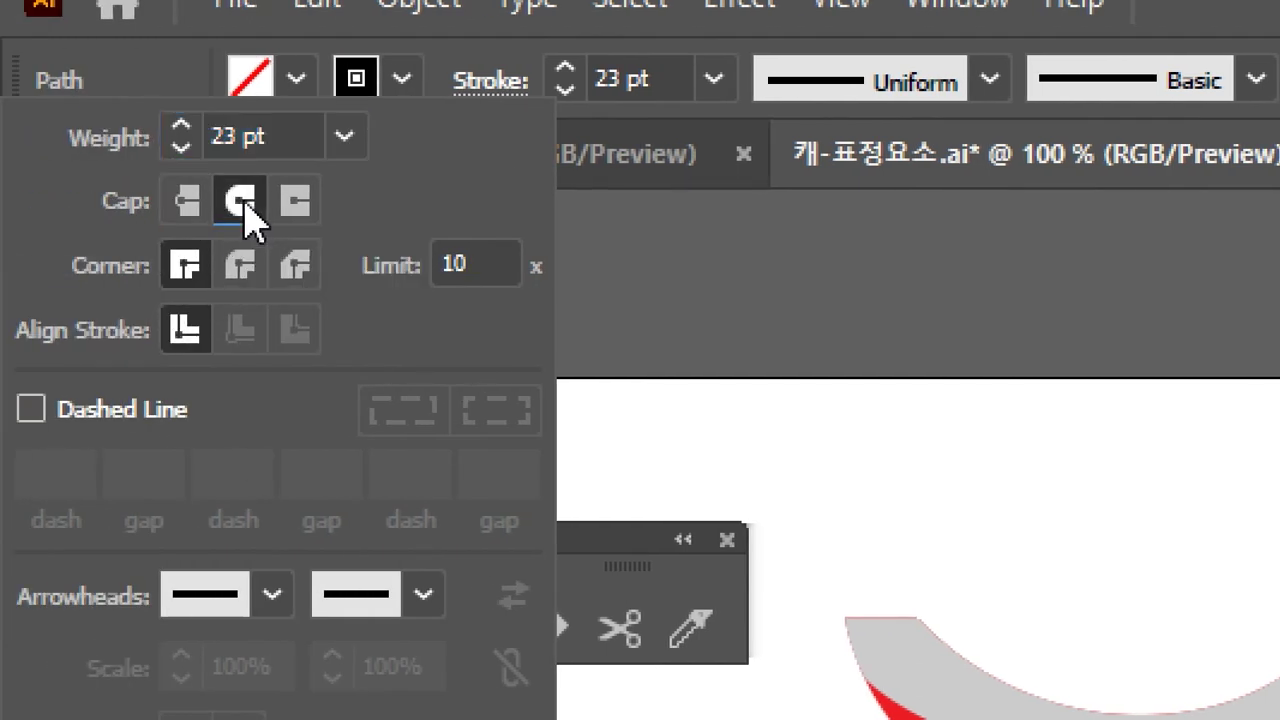
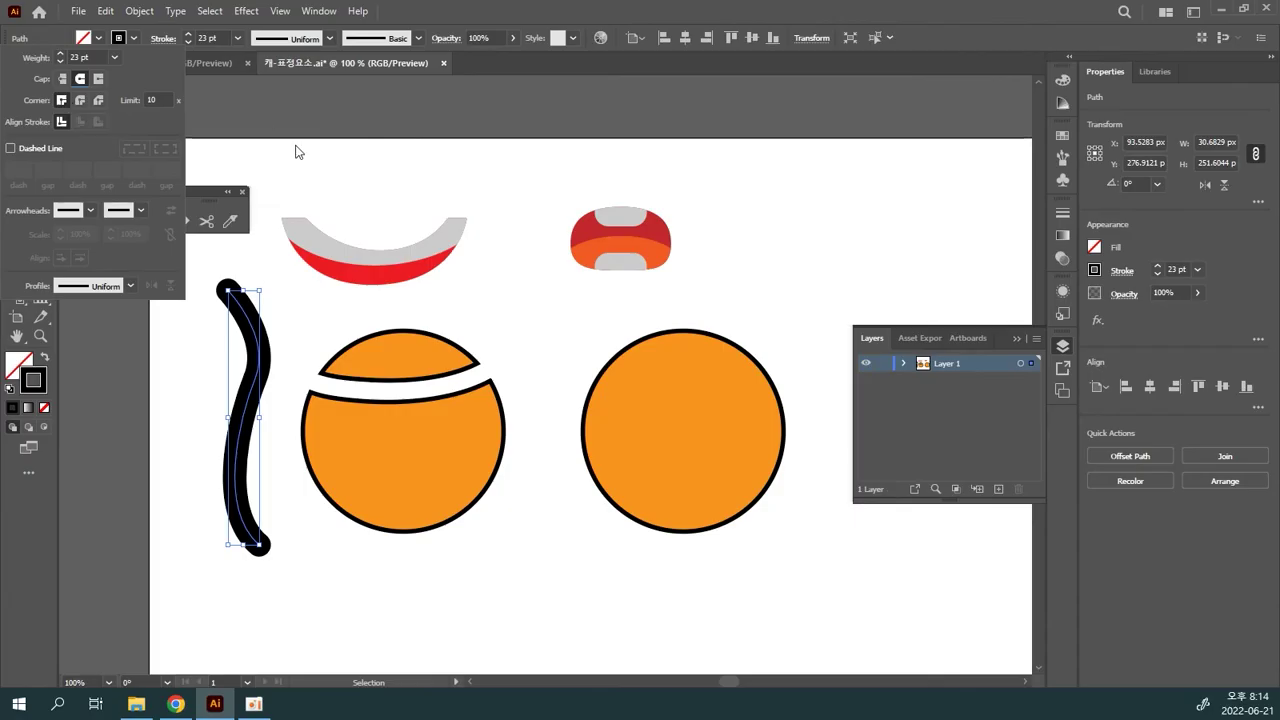
left_click(335, 154)
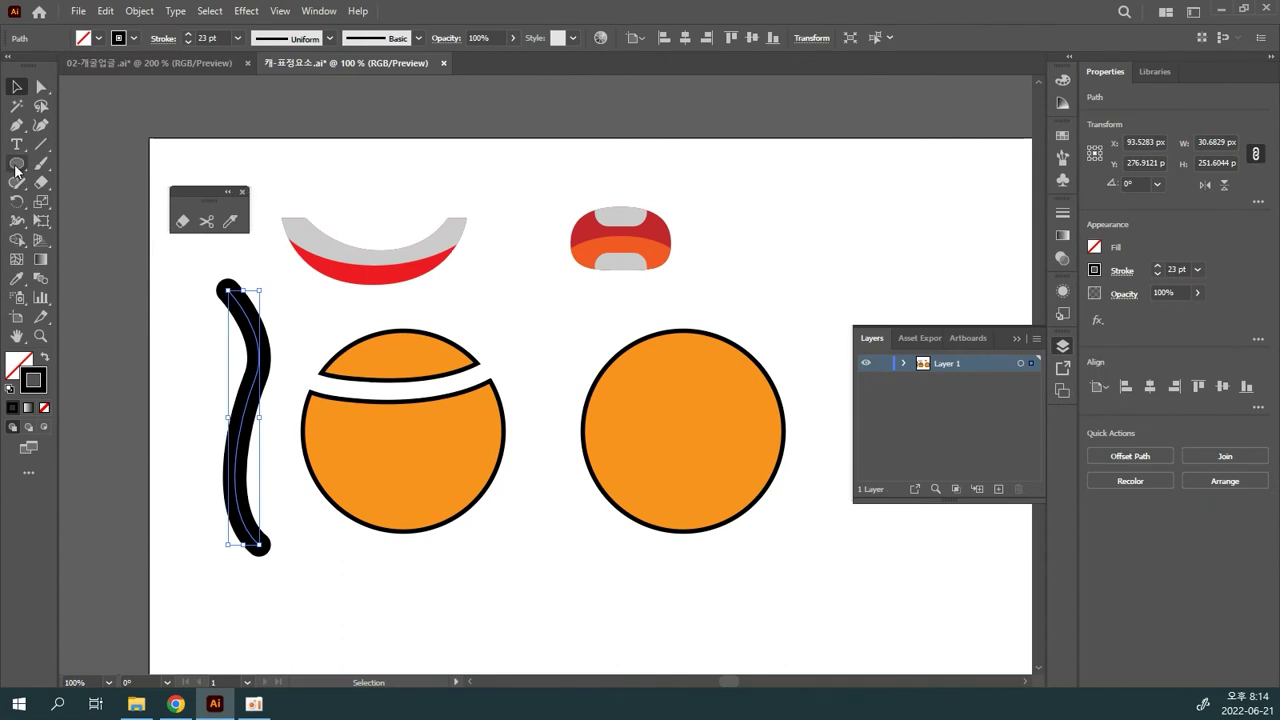
- Draw a right-angled path about 176 px wide and 150 px tall below the cut circle with the Pen tool
left_click(16, 125)
left_click_drag(569, 423, 478, 483)
left_click(407, 464, "shift")
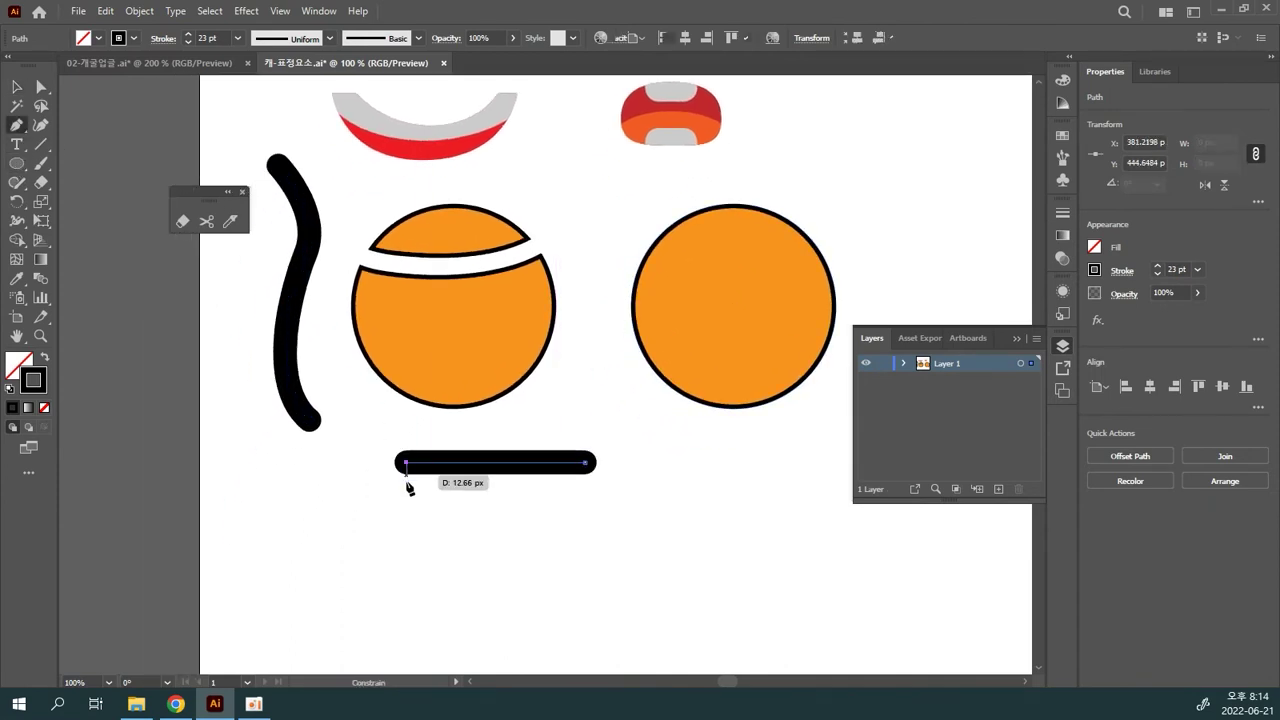
left_click(406, 614, "shift")
key("ctrl")
left_click(499, 520, "ctrl")
key("v")
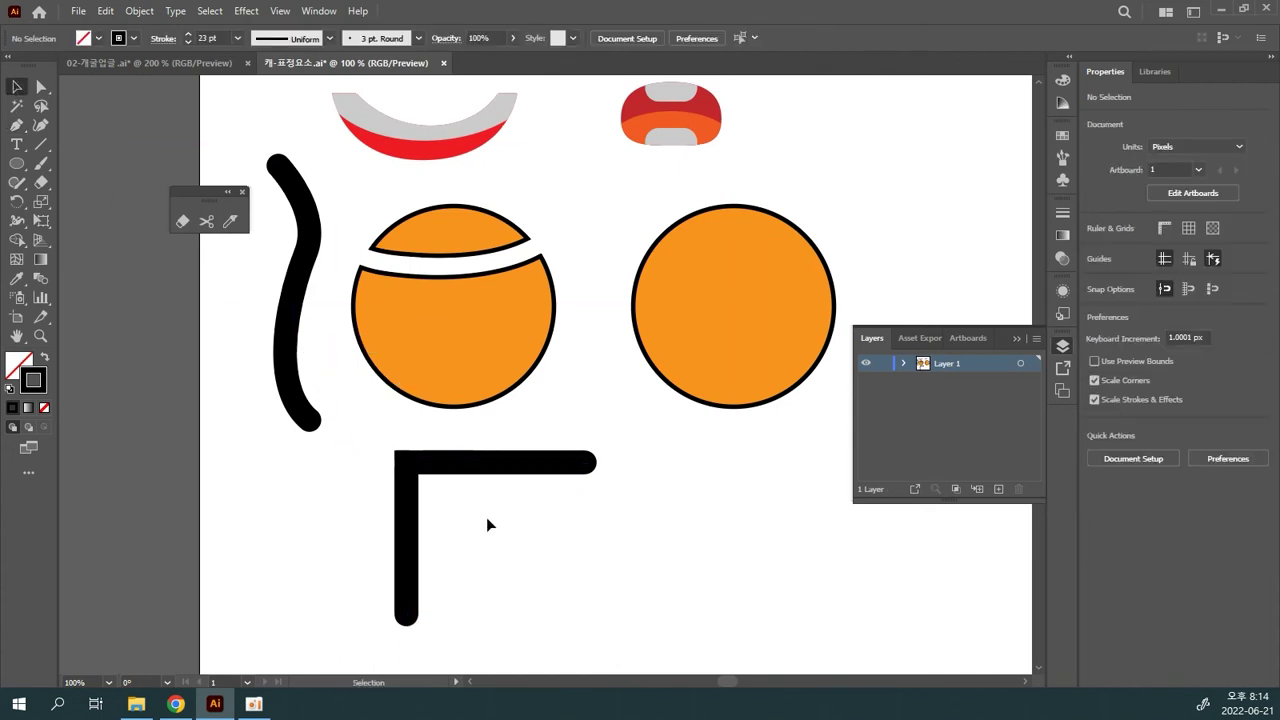
- Delete the right-angled path below the cut circle
key("ctrl+equal")
left_click_drag(546, 505, 680, 343)
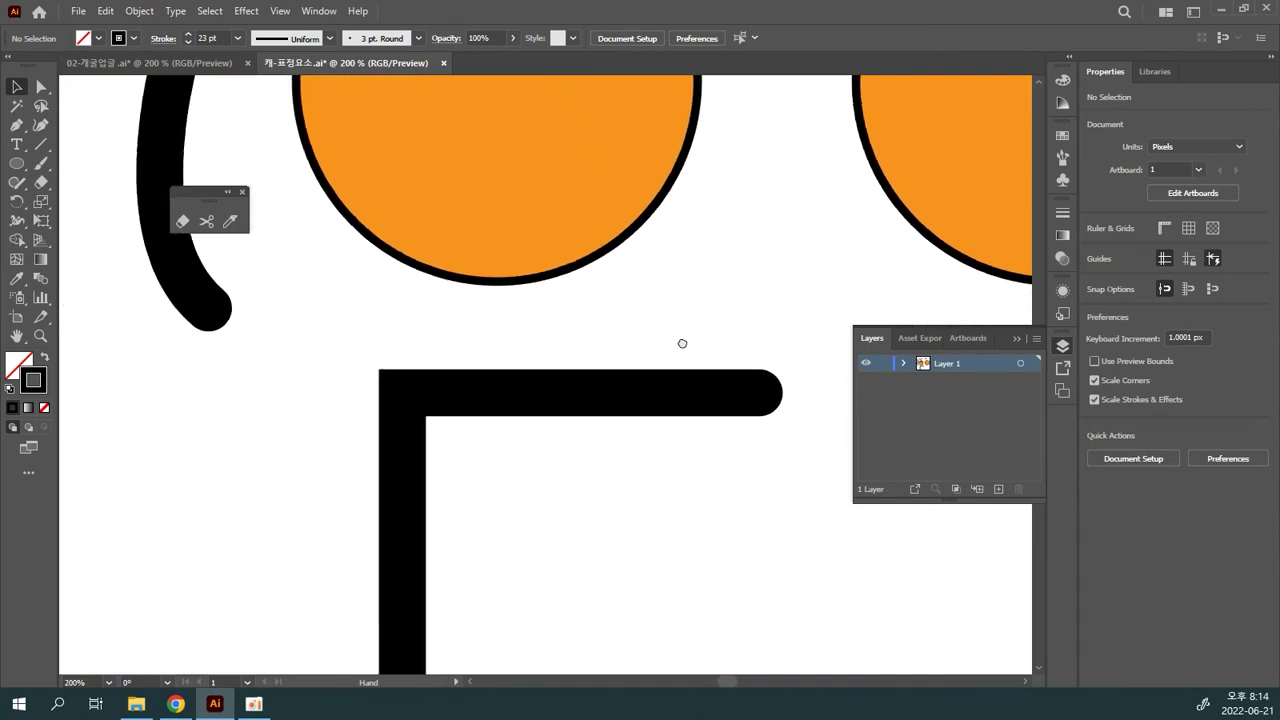
left_click_drag(620, 480, 366, 366)
left_click_drag(488, 439, 503, 346)
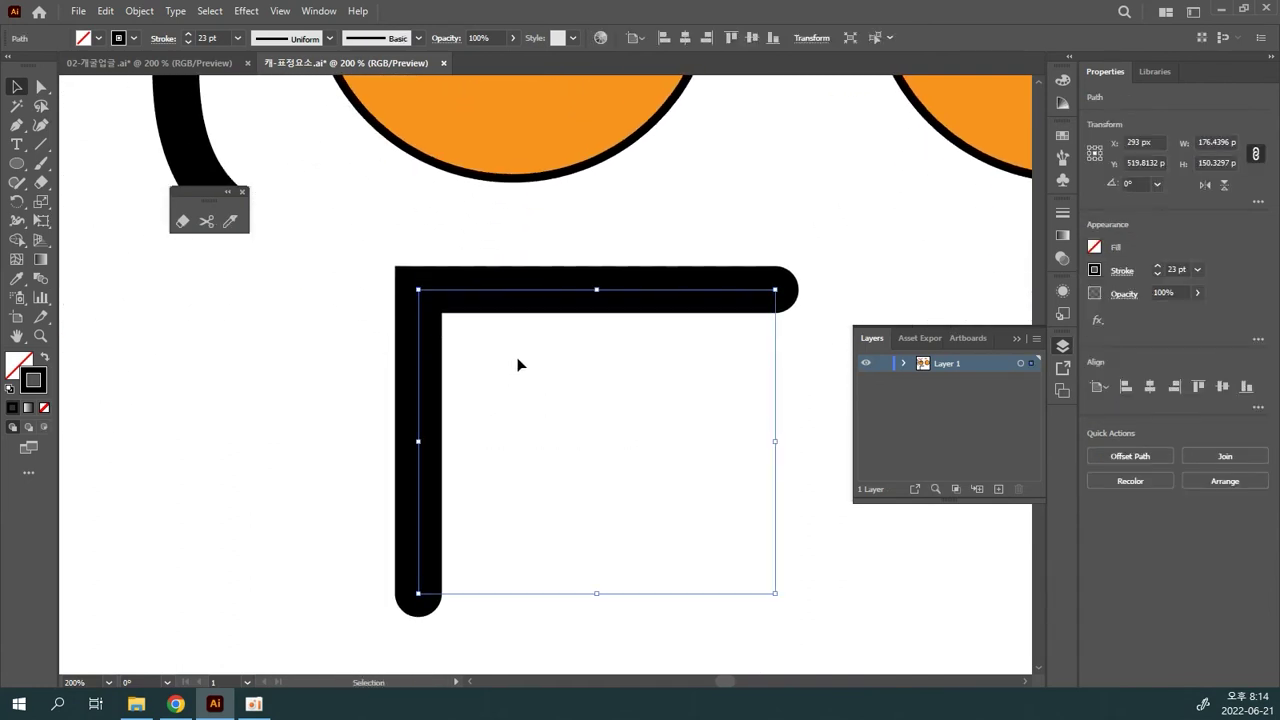
key("Delete")
- Draw a three-segment zigzag path about 100 px wide and 195 px tall below the cut circle with the Pen tool
left_click(17, 126)
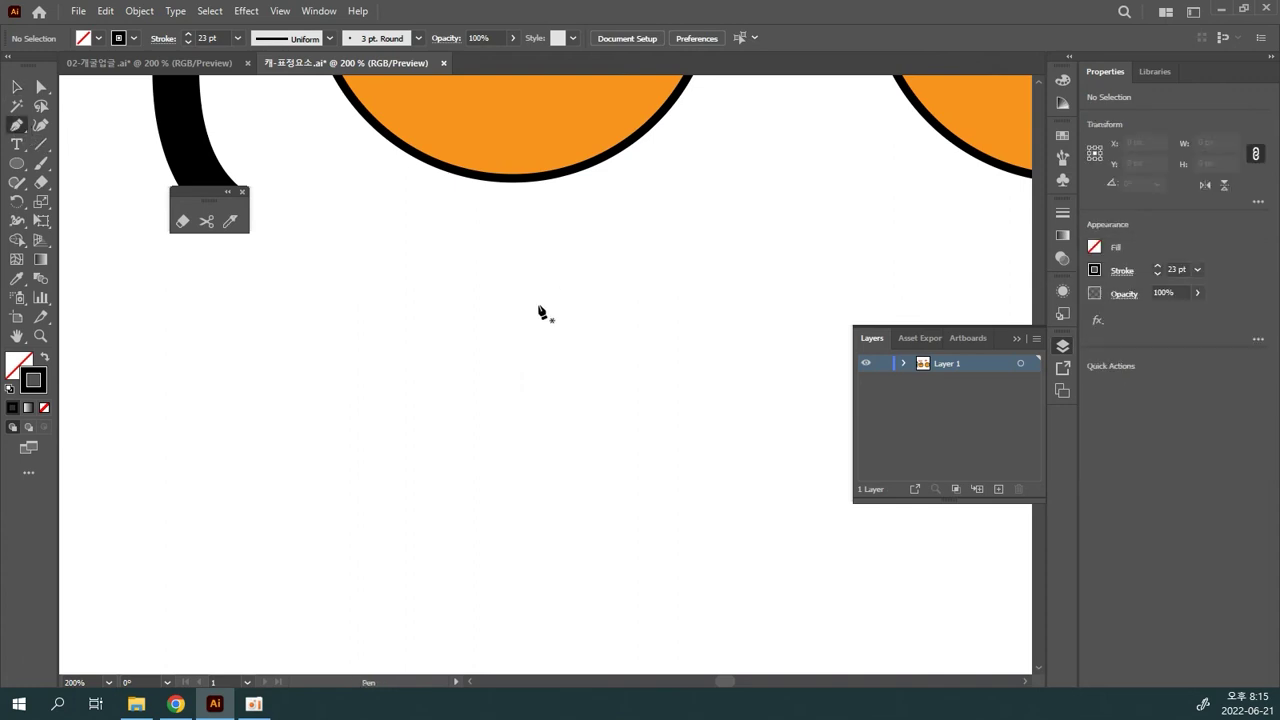
left_click(593, 247)
left_click(597, 467)
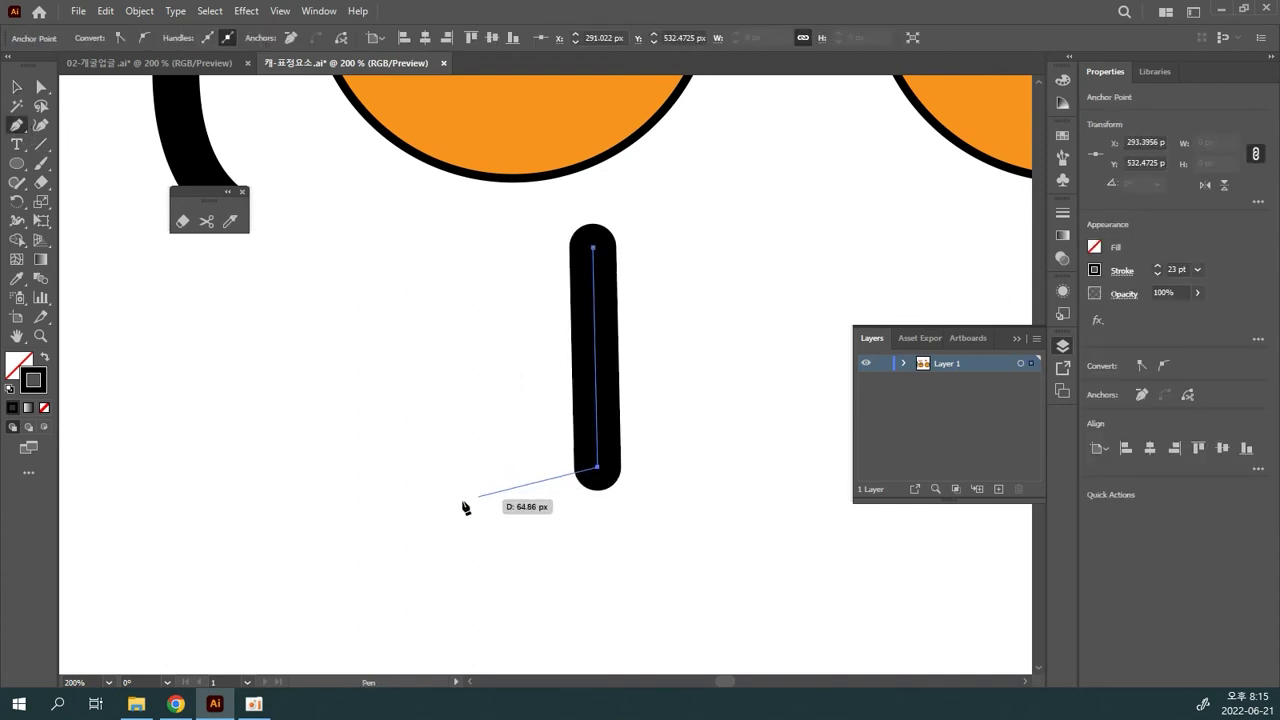
left_click(432, 484)
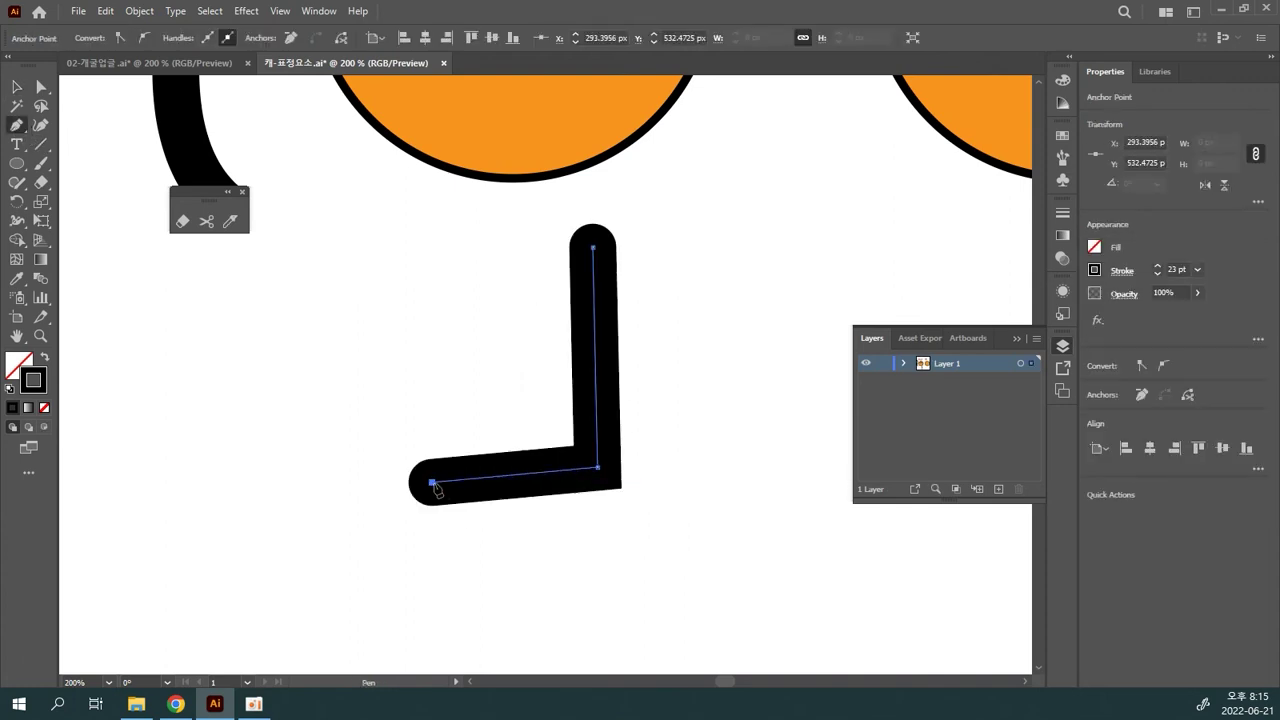
left_click(397, 646)
left_click(200, 297, "ctrl")
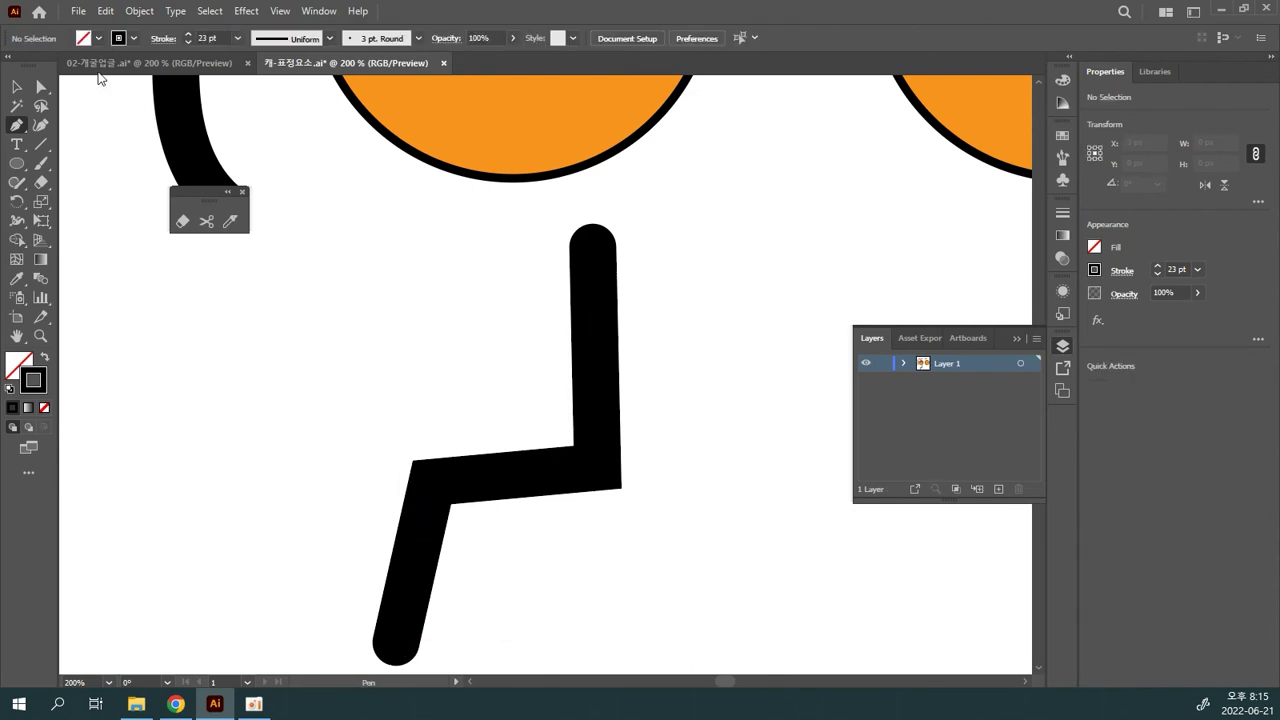
- Set the zigzag path's stroke corners to Round Join and deselect it
left_click(22, 90)
left_click_drag(694, 500, 410, 383)
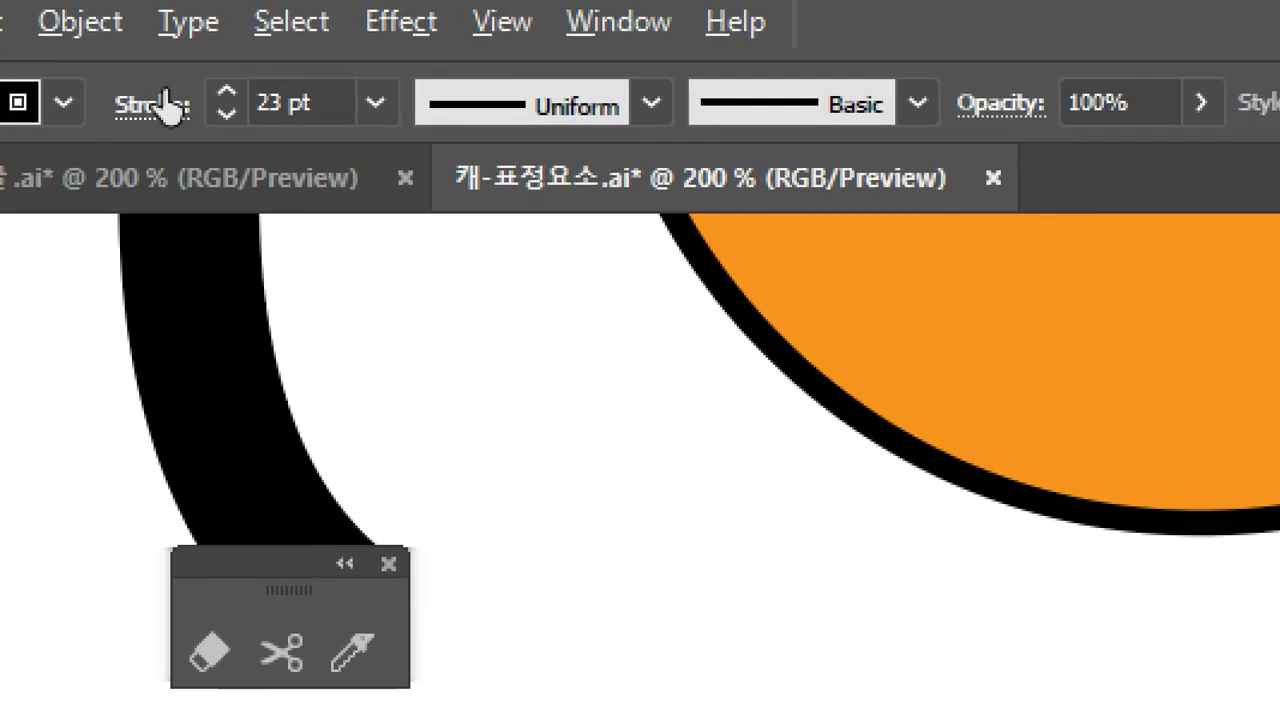
left_click(165, 39)
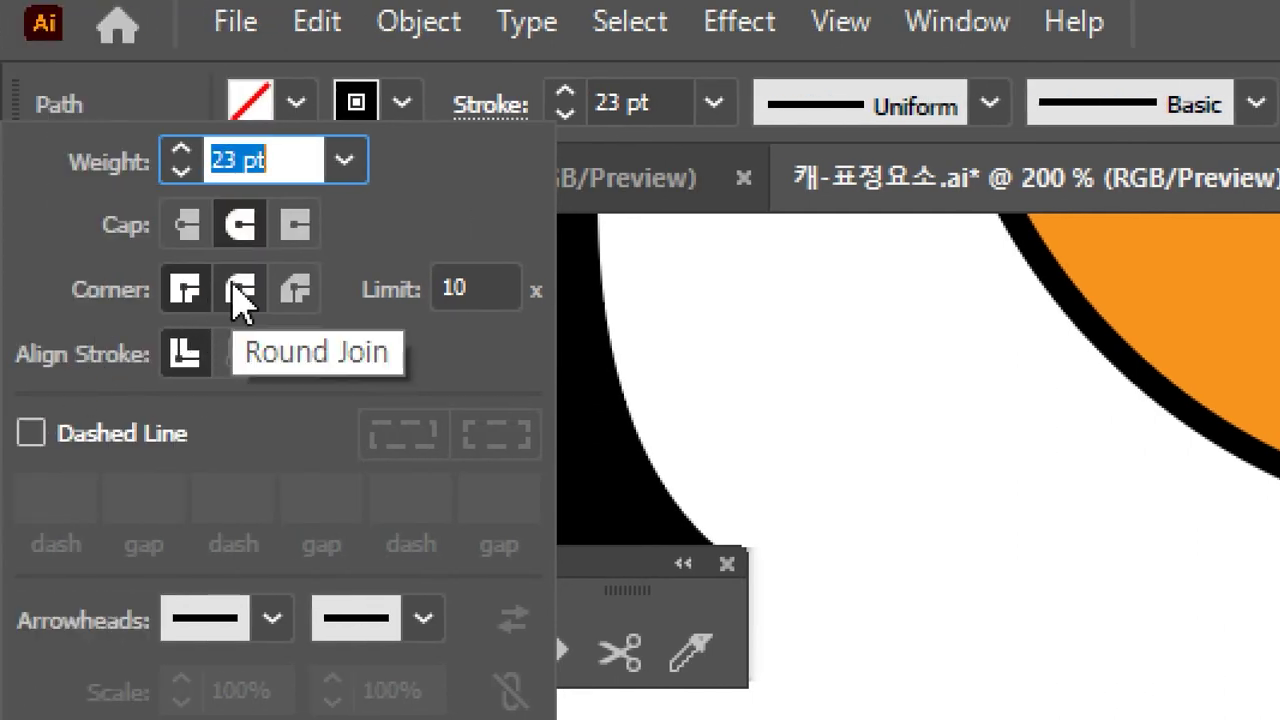
left_click(241, 289)
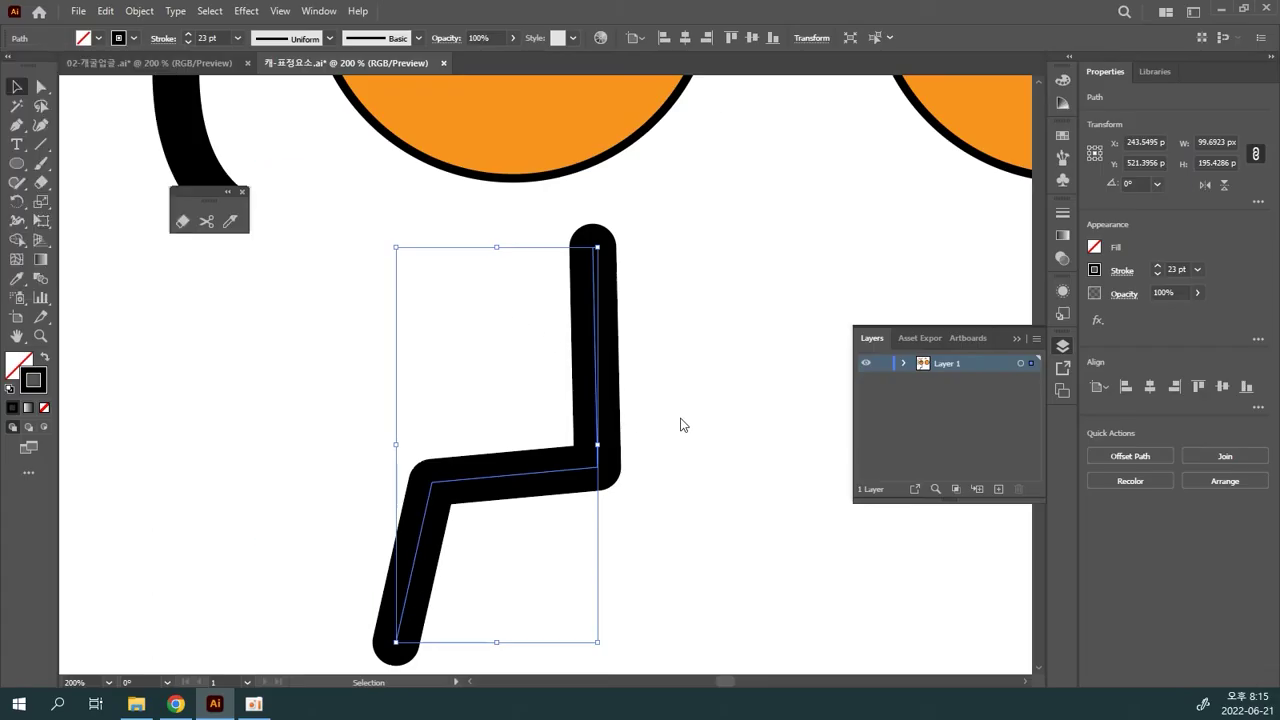
left_click(373, 348)
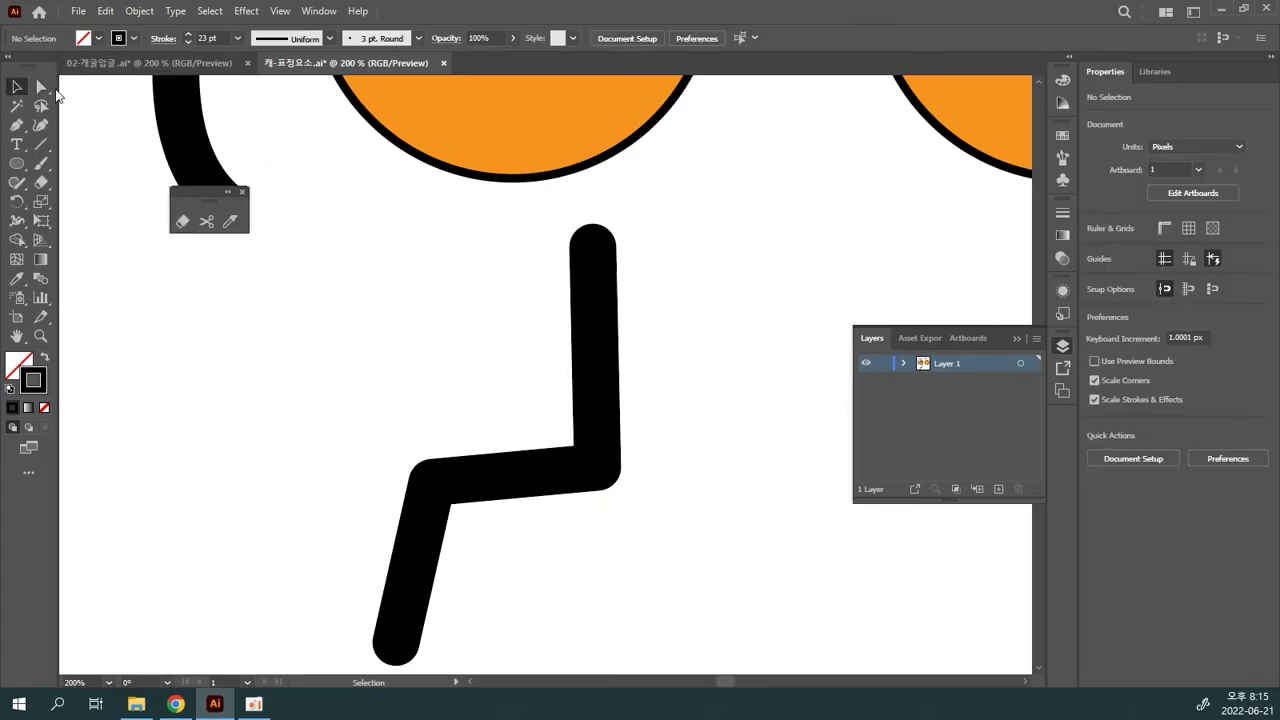
- Move the zigzag path's top anchor point to the right so that its upper segment slants, and deselect it
left_click(42, 88)
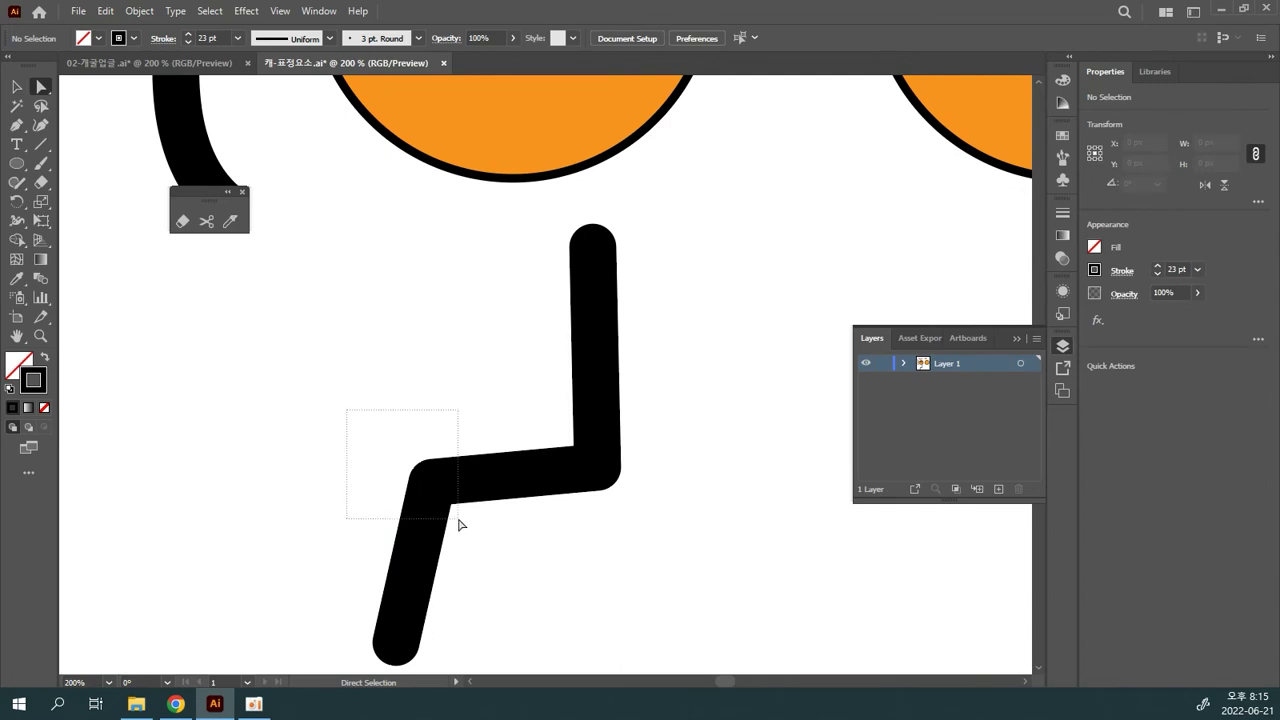
left_click_drag(458, 524, 458, 522)
left_click_drag(636, 514, 516, 416)
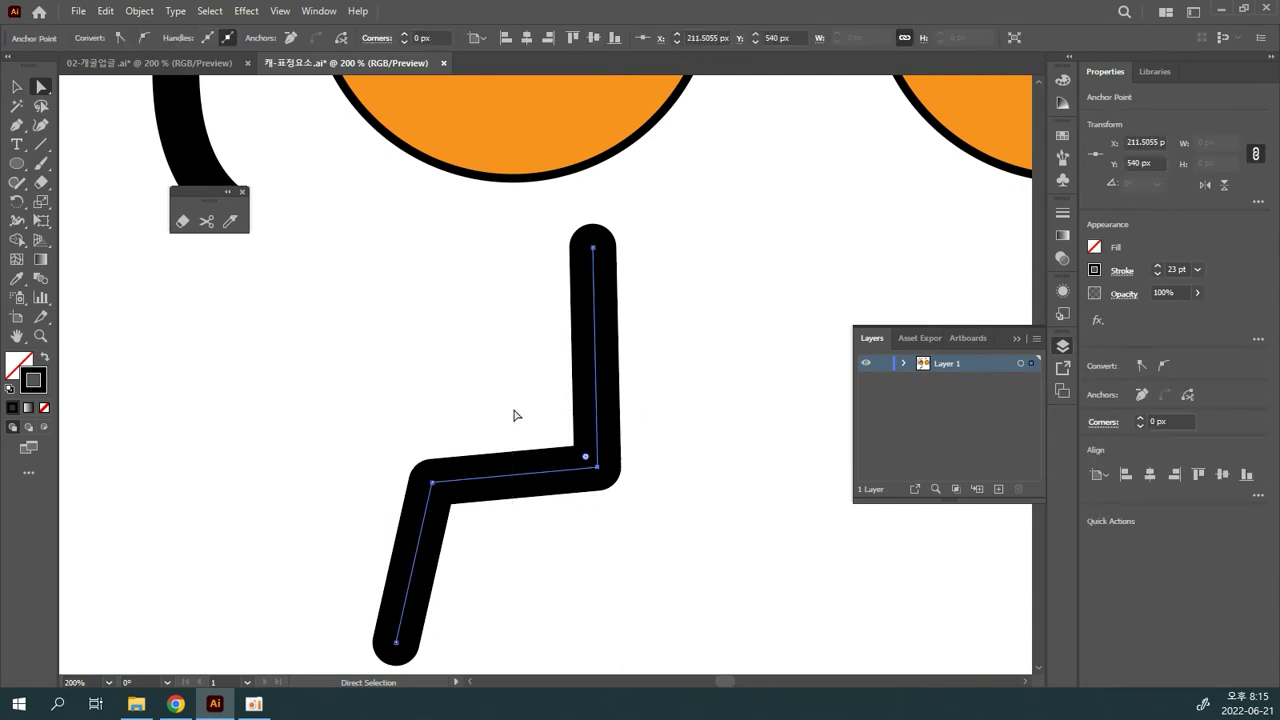
left_click(398, 650)
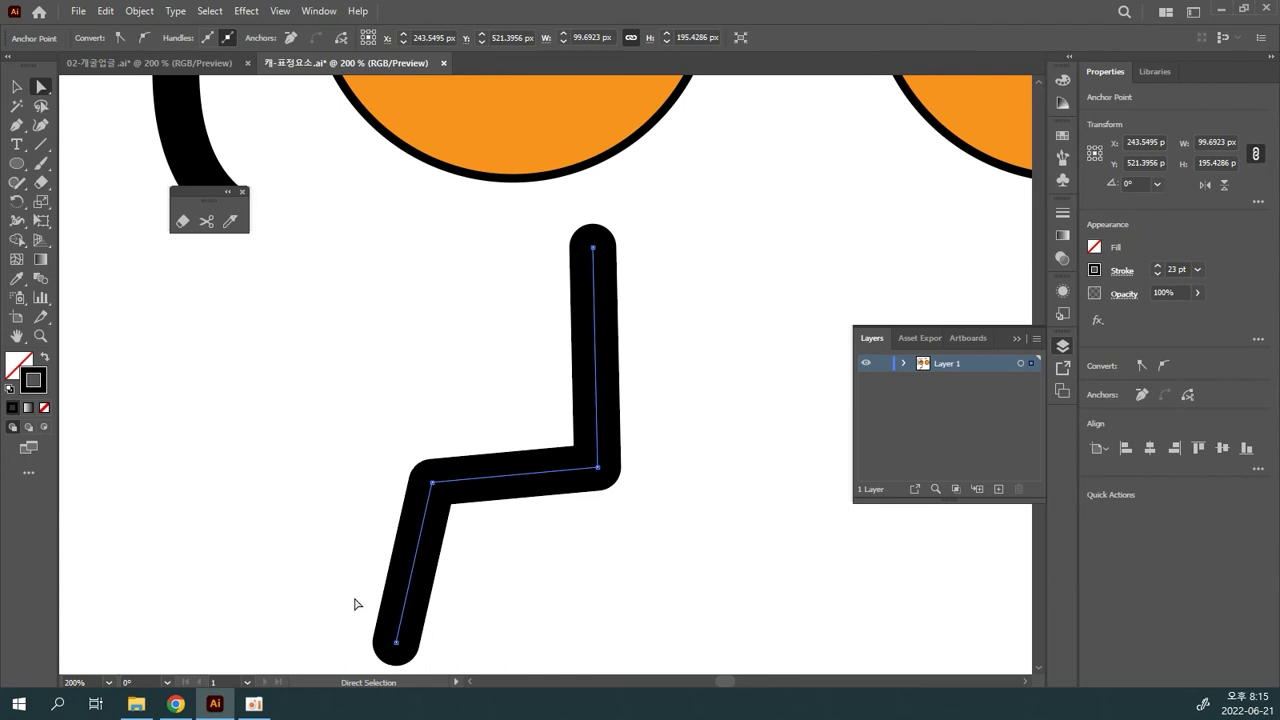
left_click_drag(597, 250, 677, 252)
left_click(571, 320)
left_click_drag(571, 320, 549, 240)
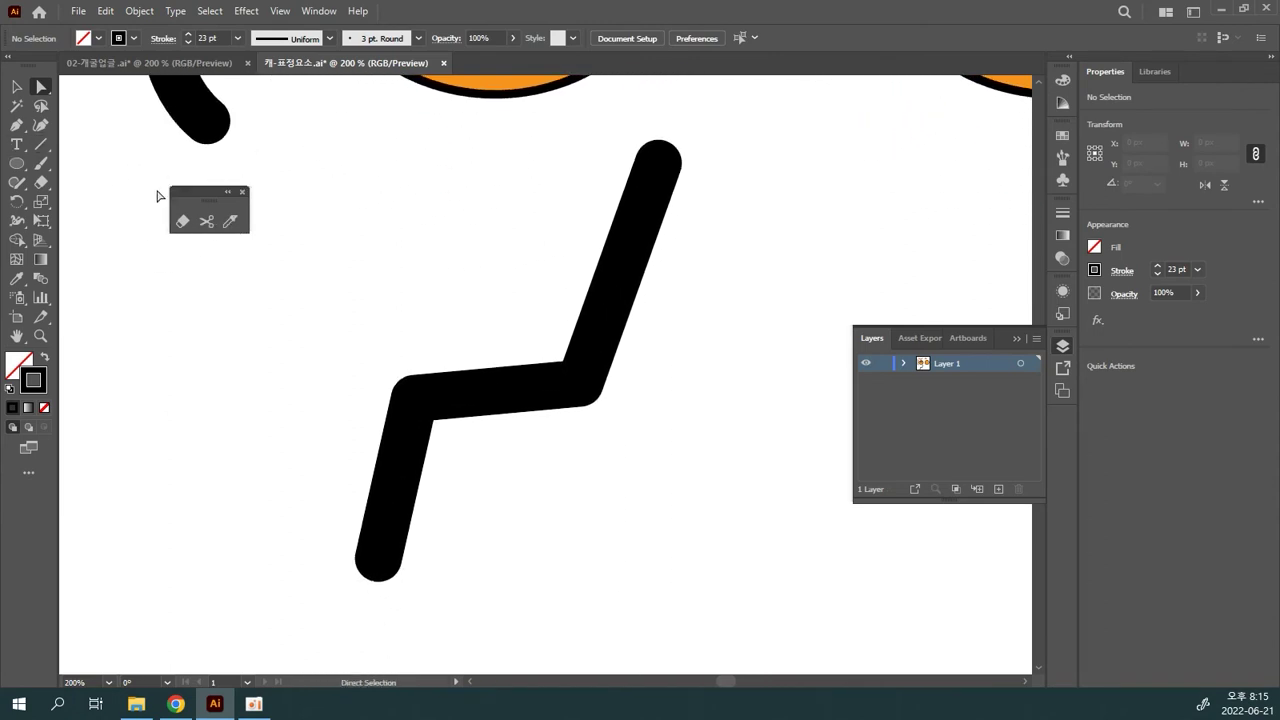
- Select the S-shaped line beside the cut circle and set its stroke colour to red R=237 G=28 B=36
left_click(206, 221)
key("v")
left_click_drag(146, 125, 458, 519)
left_click(206, 221)
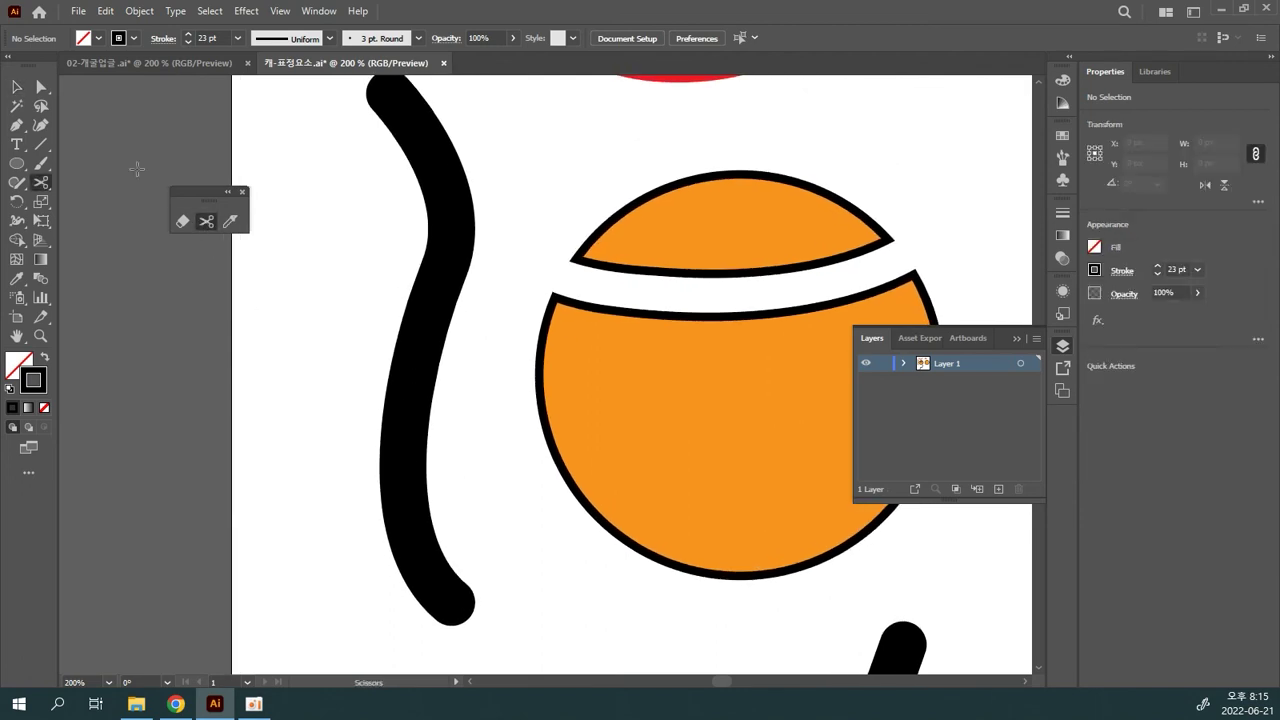
left_click(20, 89)
left_click_drag(525, 193, 526, 194)
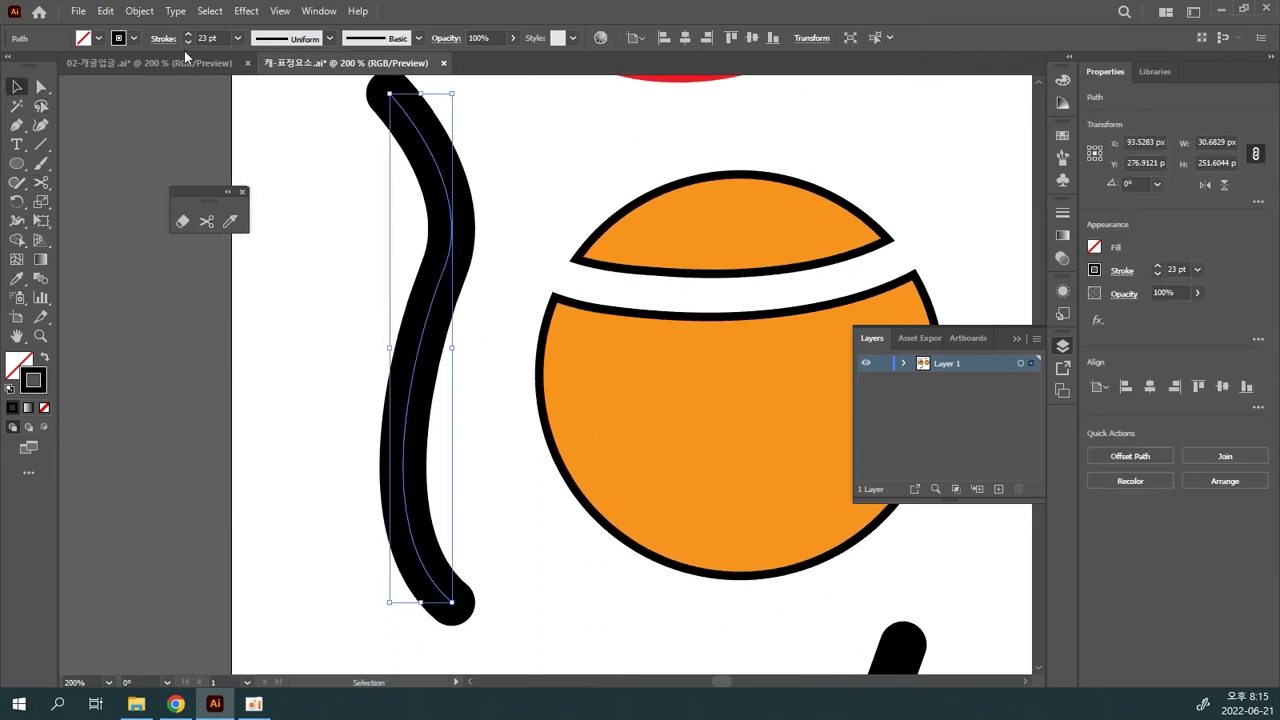
left_click(133, 38)
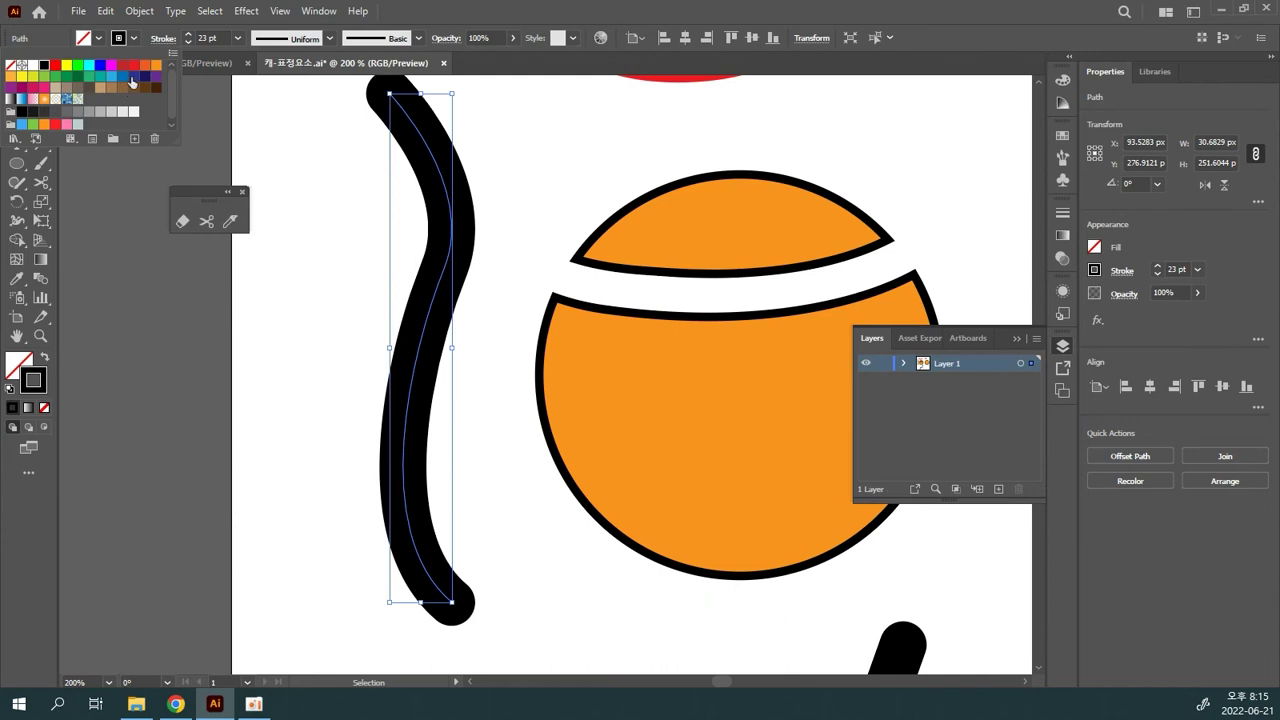
left_click(150, 67)
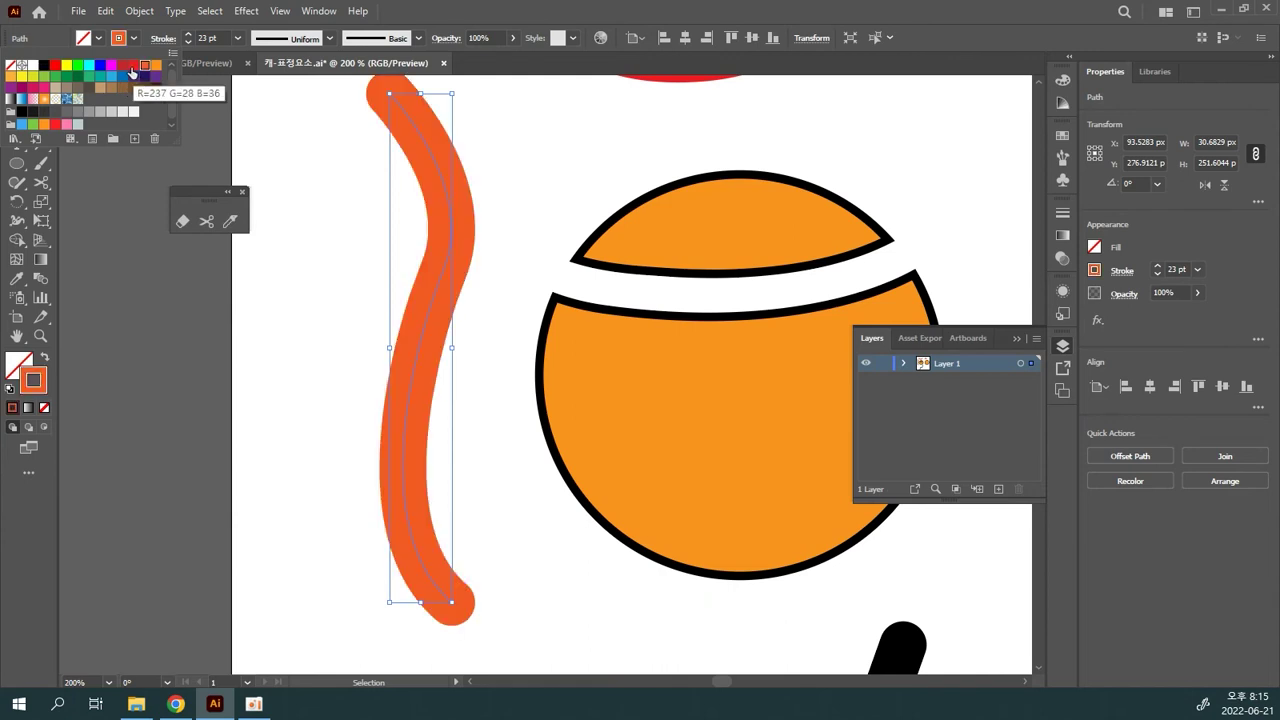
left_click(133, 65)
left_click(271, 184)
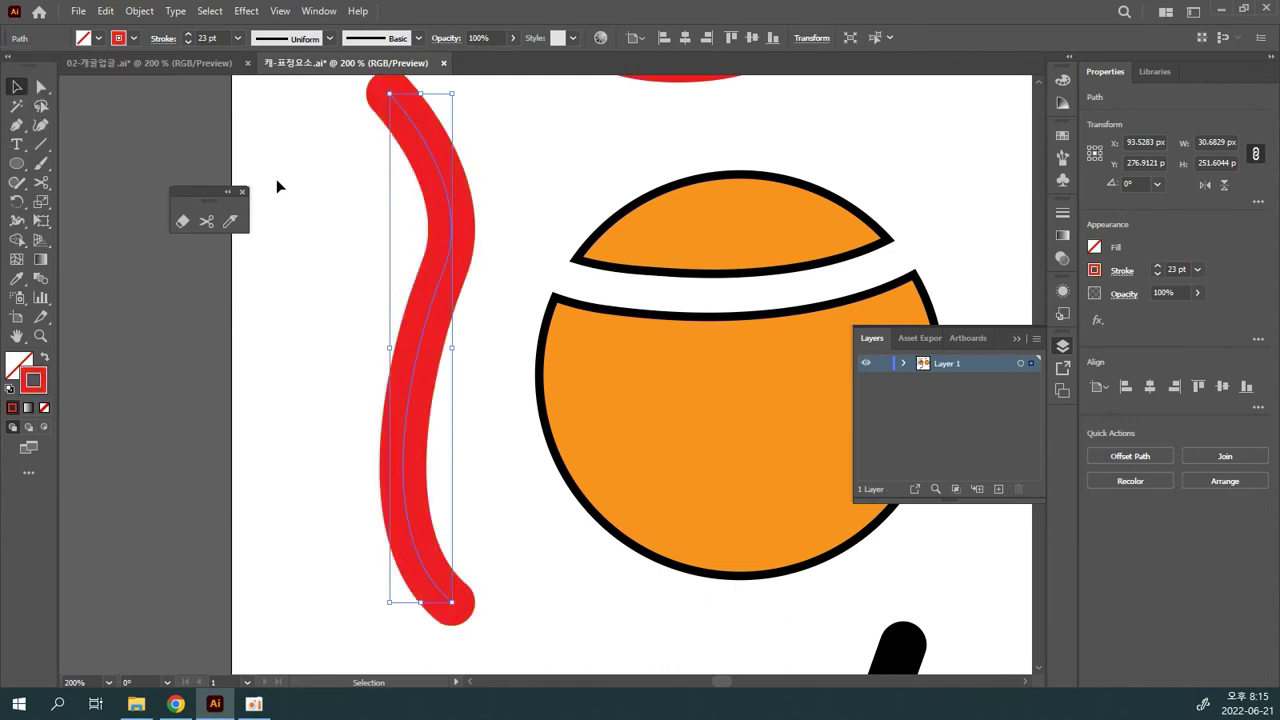
- Cut the red S-shaped line at three points, two along its upper bend and one just below it, with the Scissors tool
left_click(207, 222)
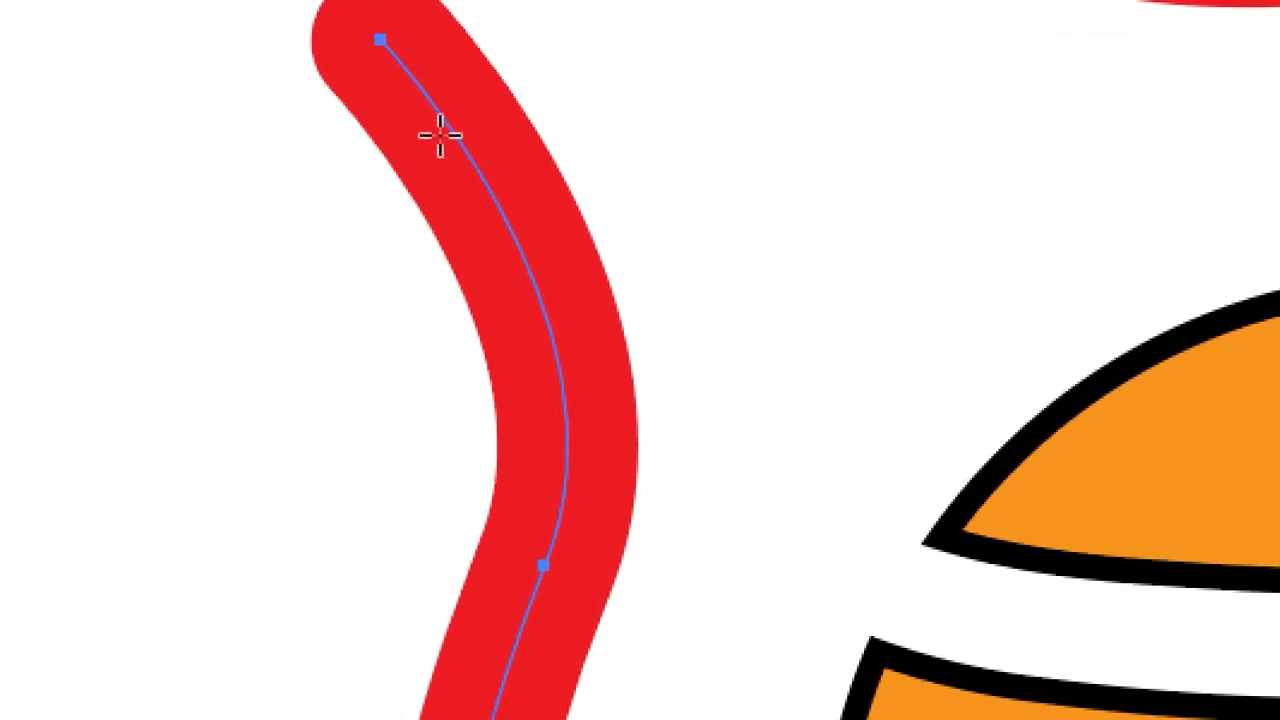
left_click(462, 138)
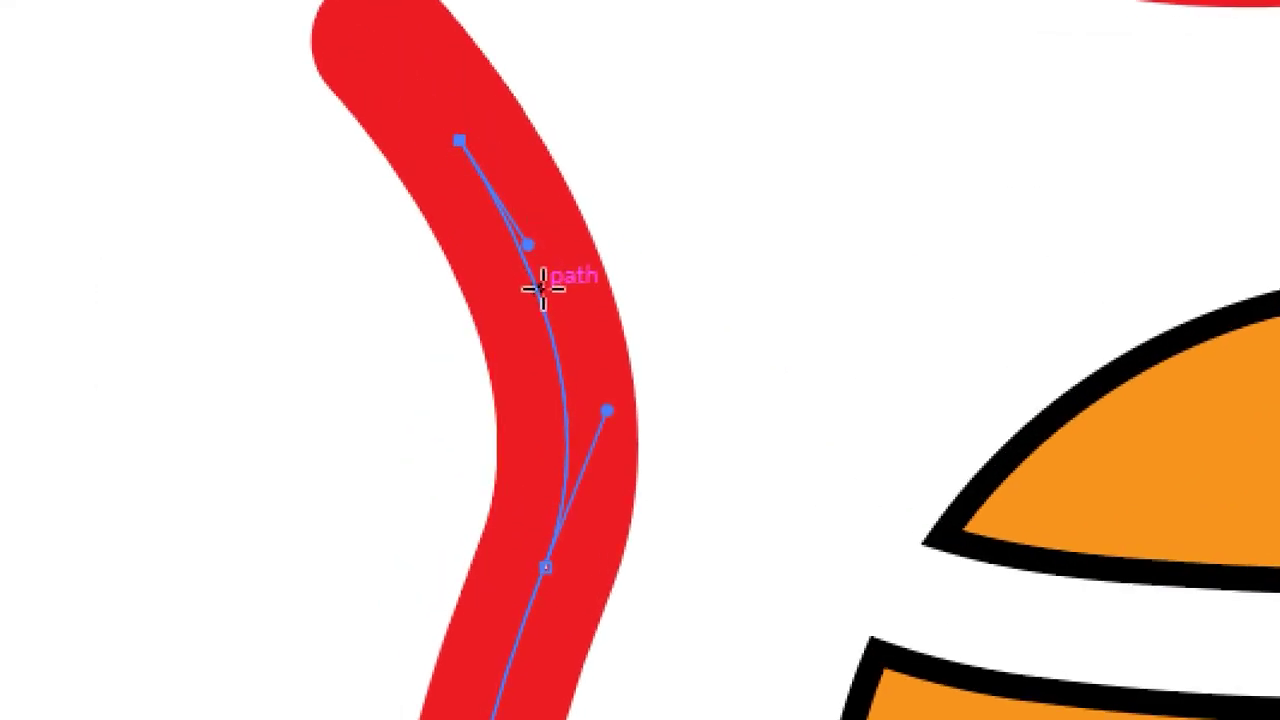
left_click(542, 291)
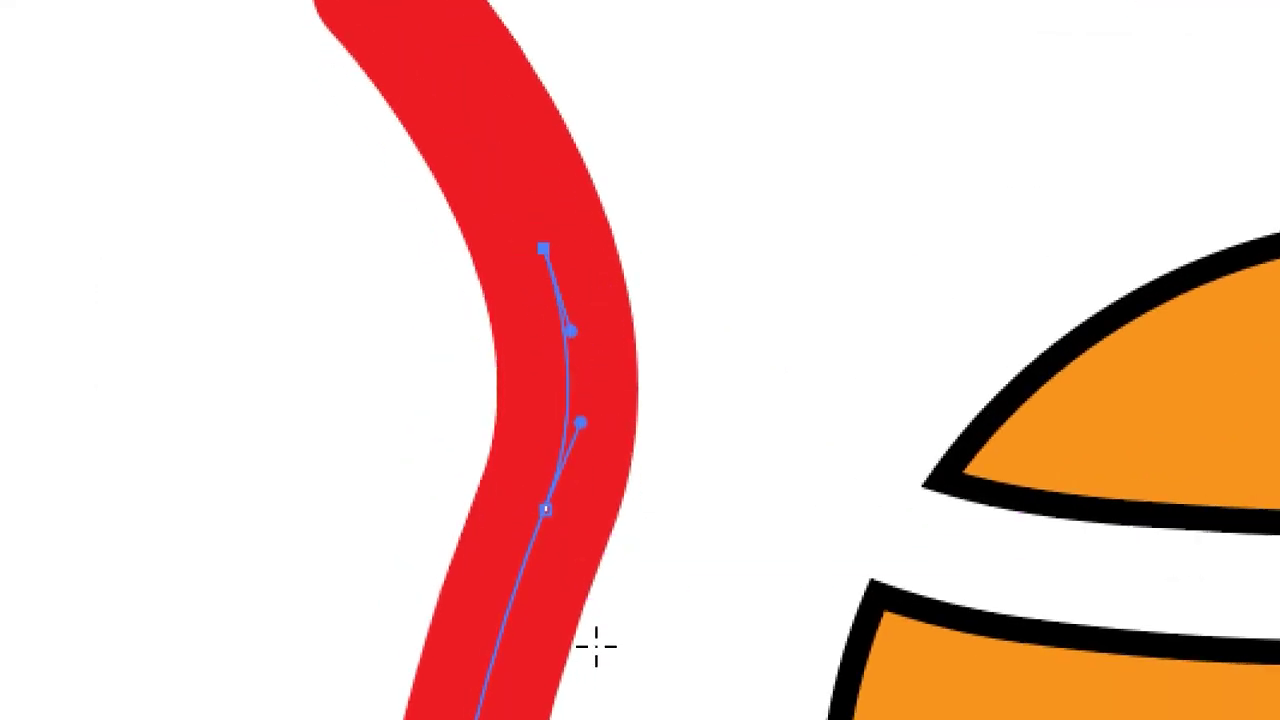
left_click(521, 610)
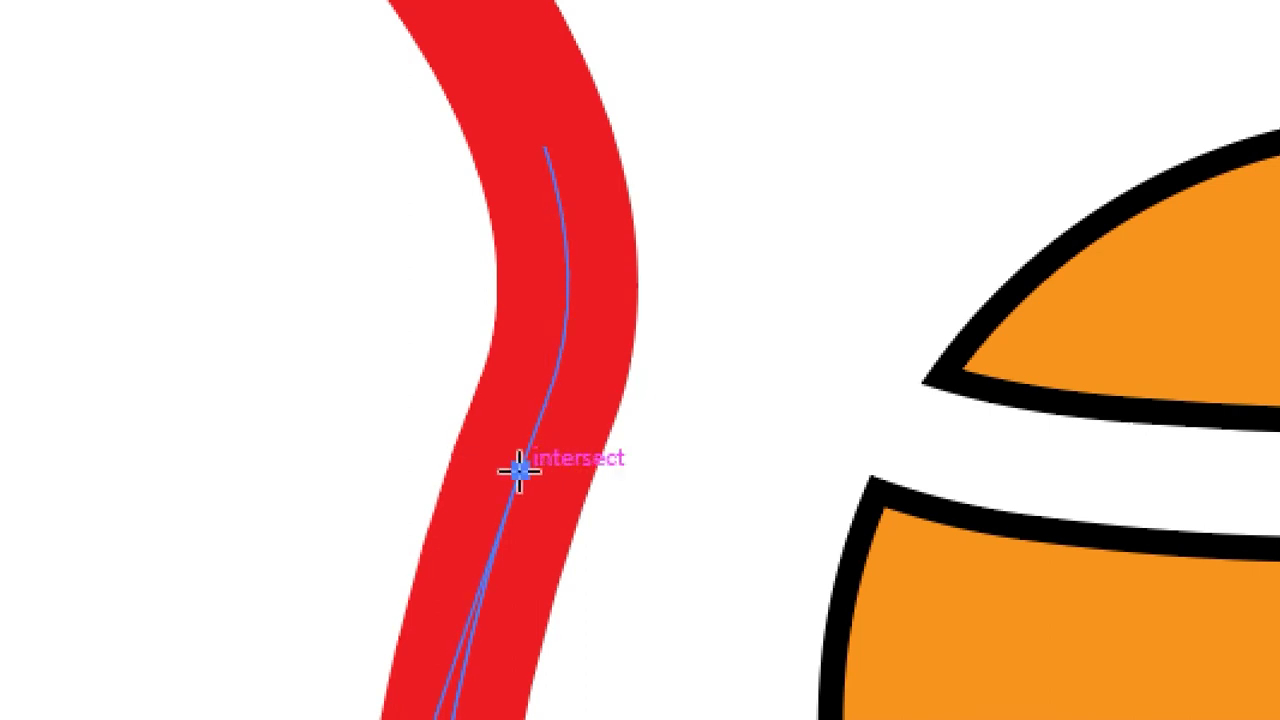
- Set the stroke colour of the topmost cut piece of the red S-shaped line to magenta and deselect it
left_click(518, 470)
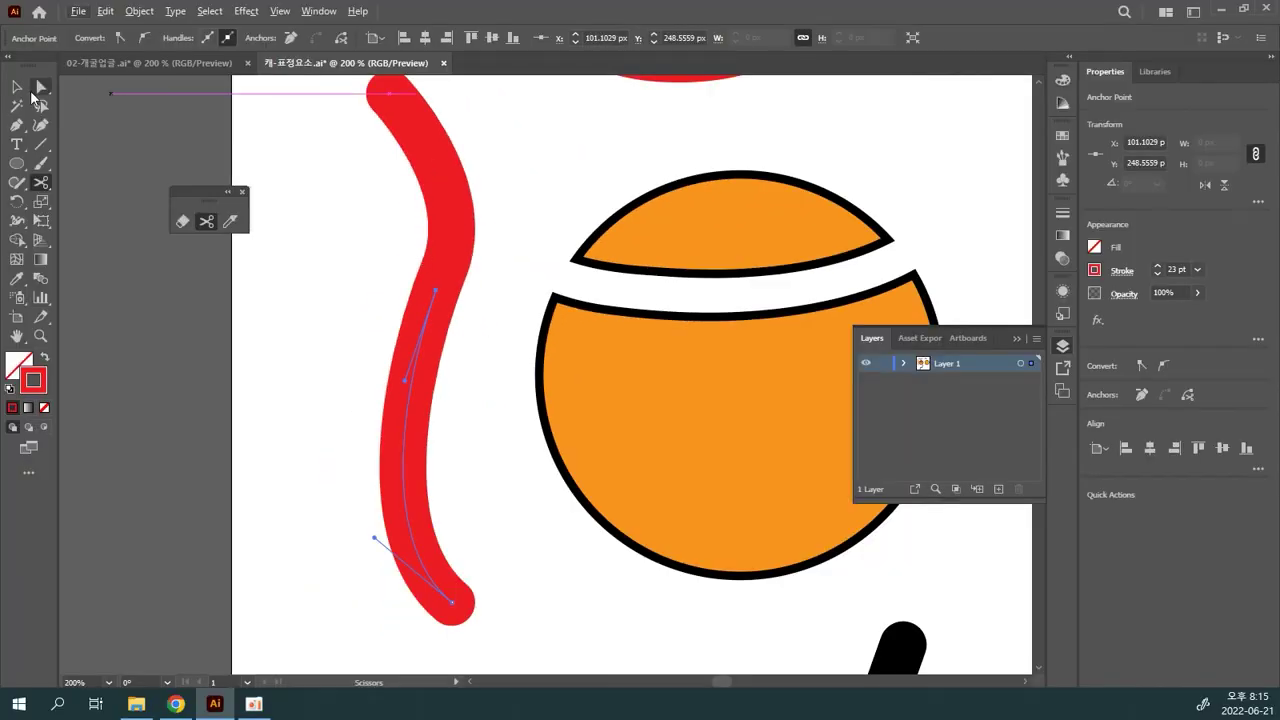
left_click(16, 87)
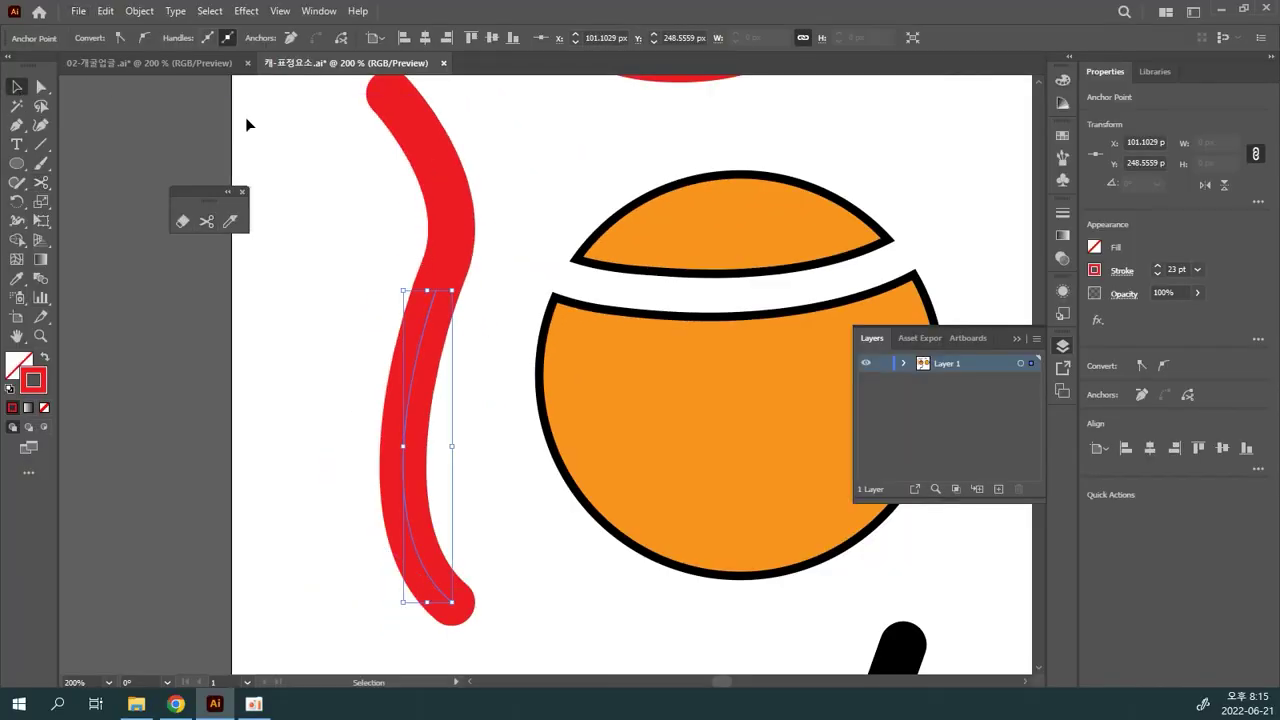
left_click(249, 123)
scroll(445, 100, "up", 2)
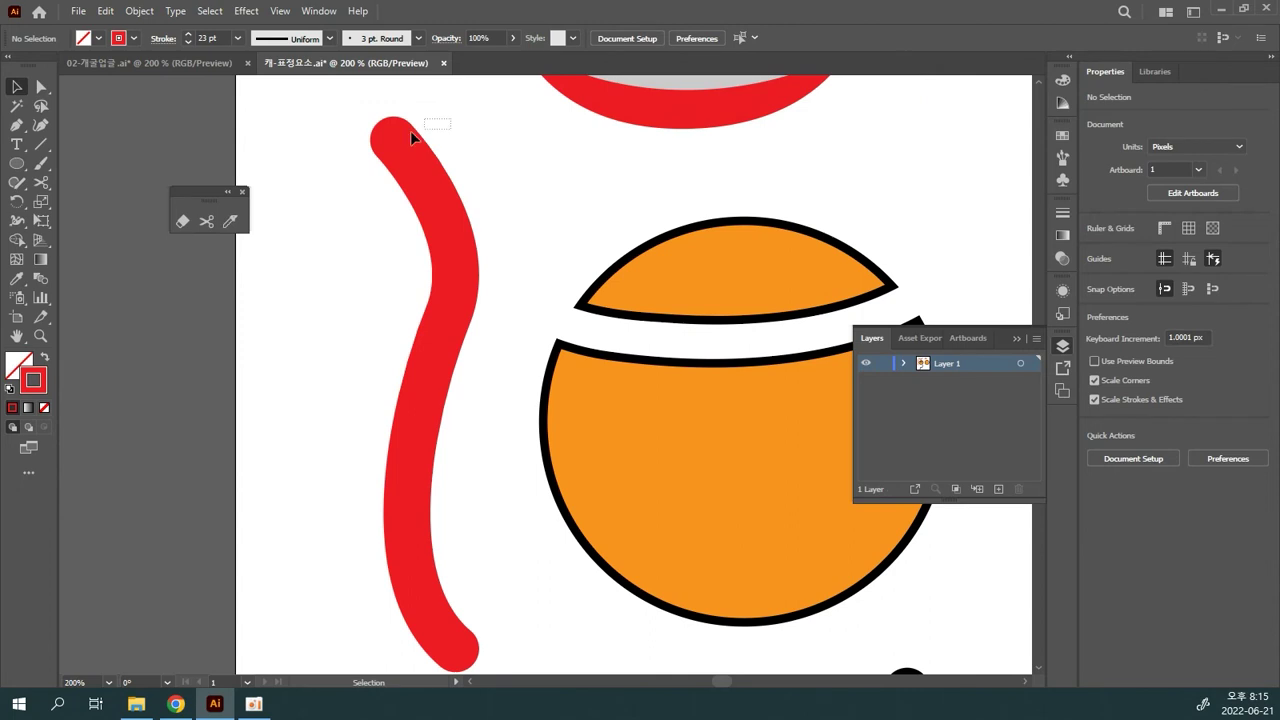
left_click_drag(453, 160, 294, 131)
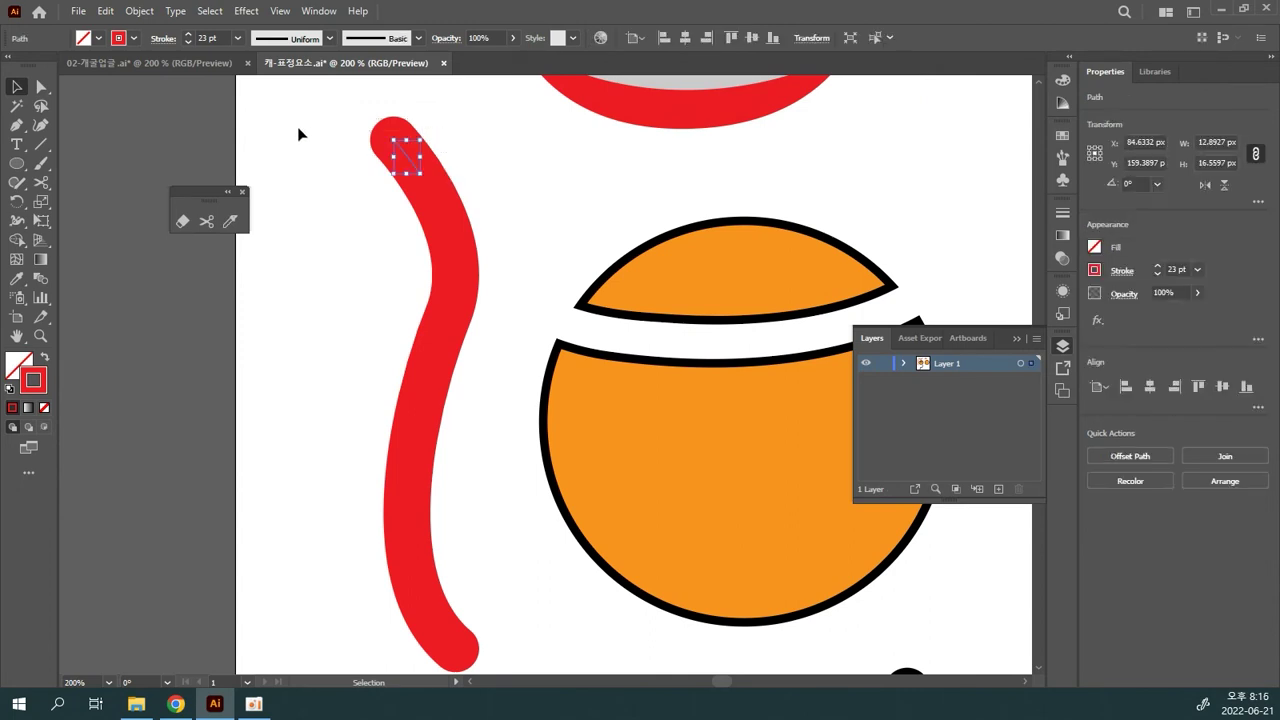
left_click(135, 39)
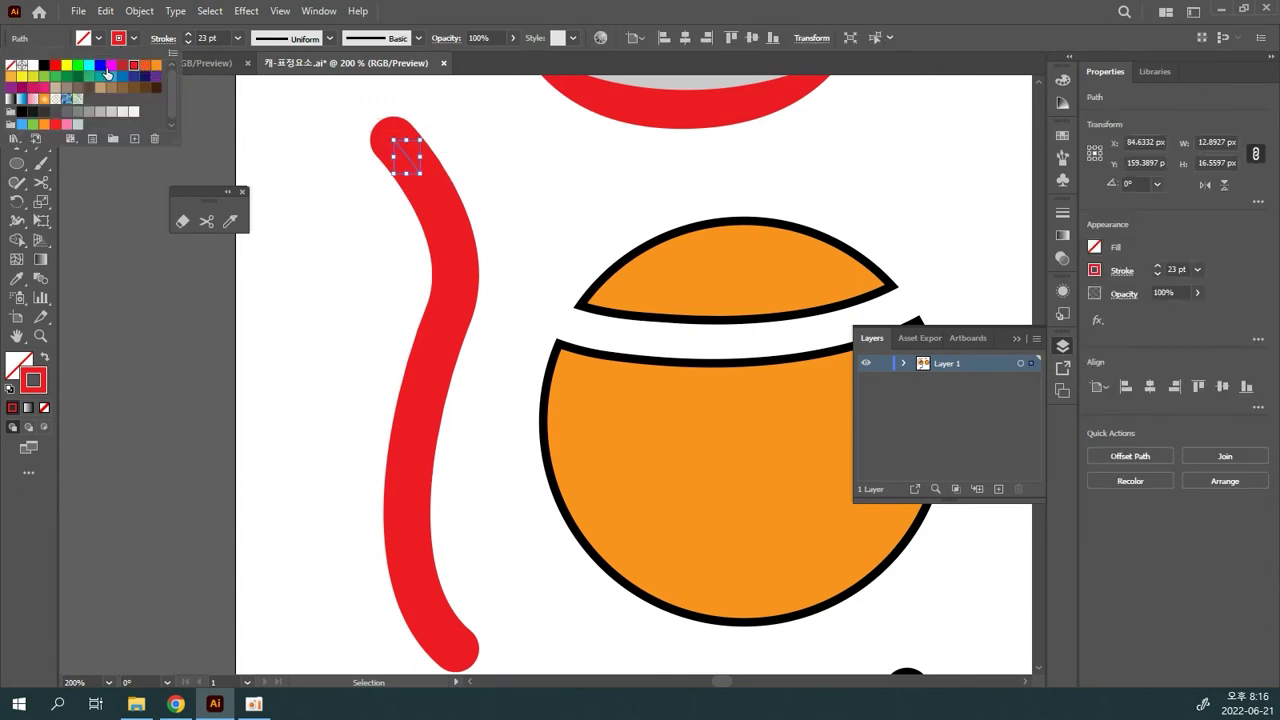
left_click(111, 66)
left_click(305, 236)
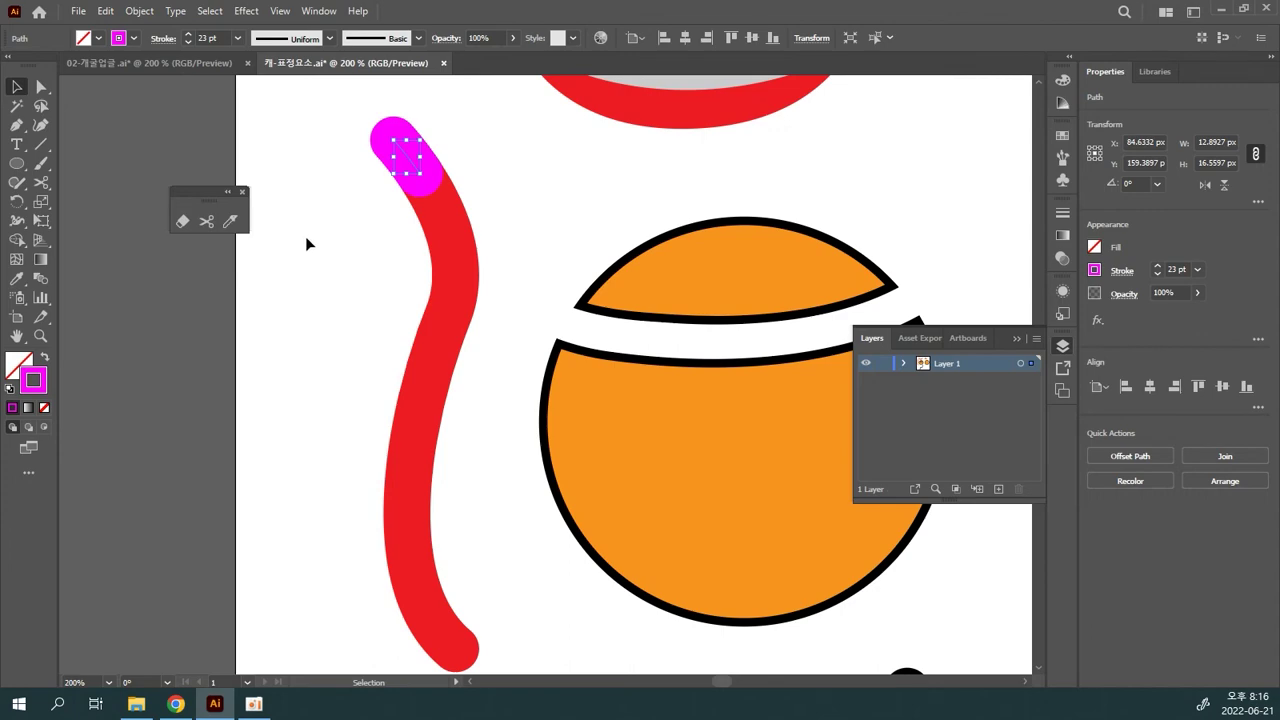
left_click(375, 243)
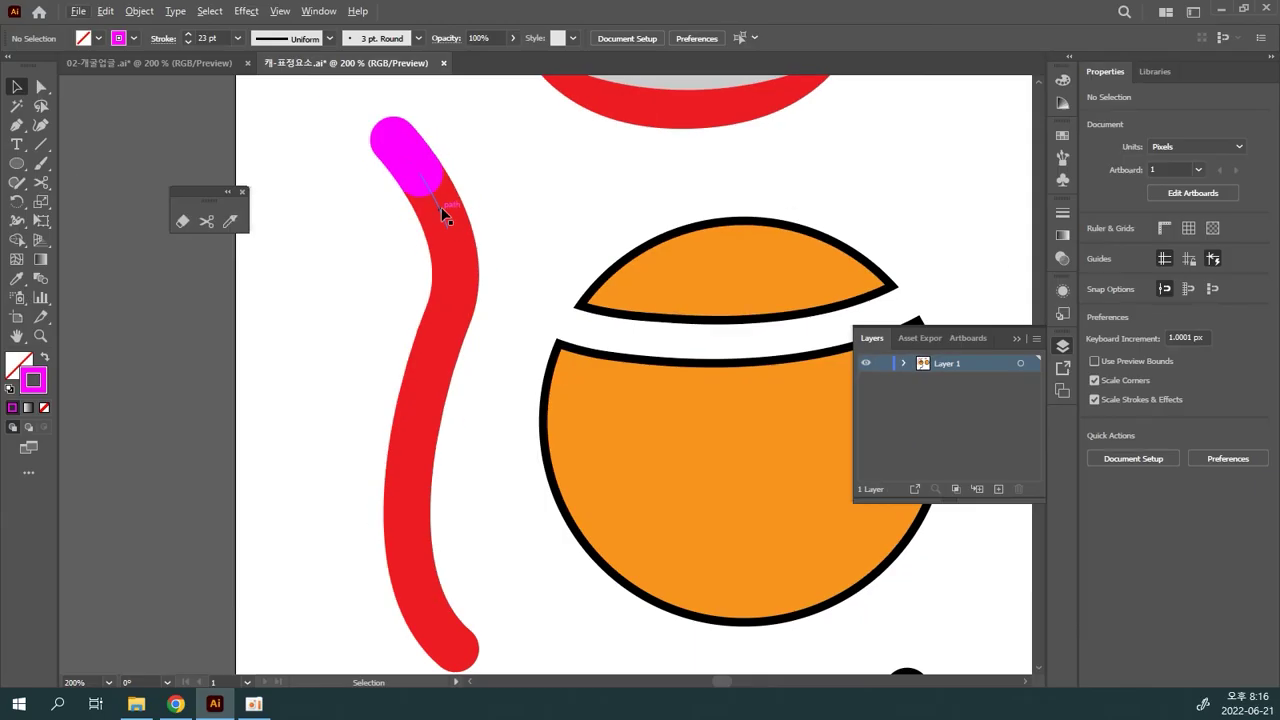
- Set the stroke colour of the S-shaped line's second cut piece to cyan
left_click(441, 210)
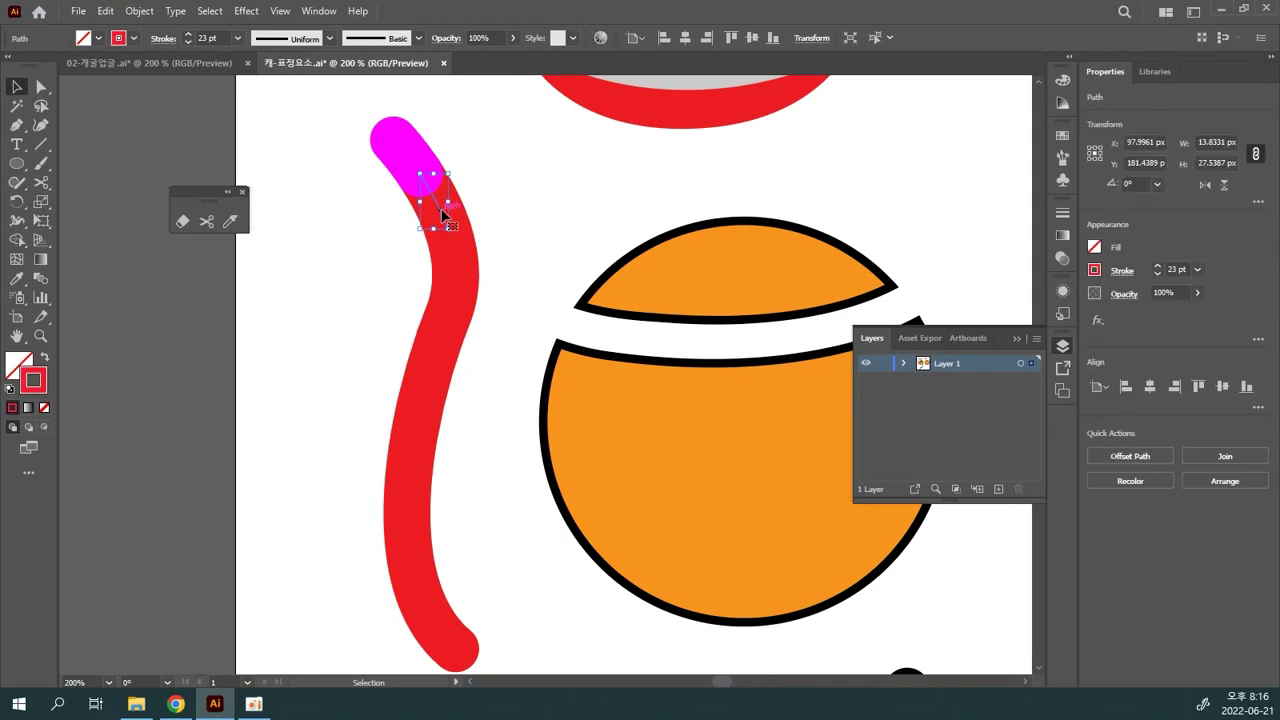
left_click(133, 38)
left_click(91, 66)
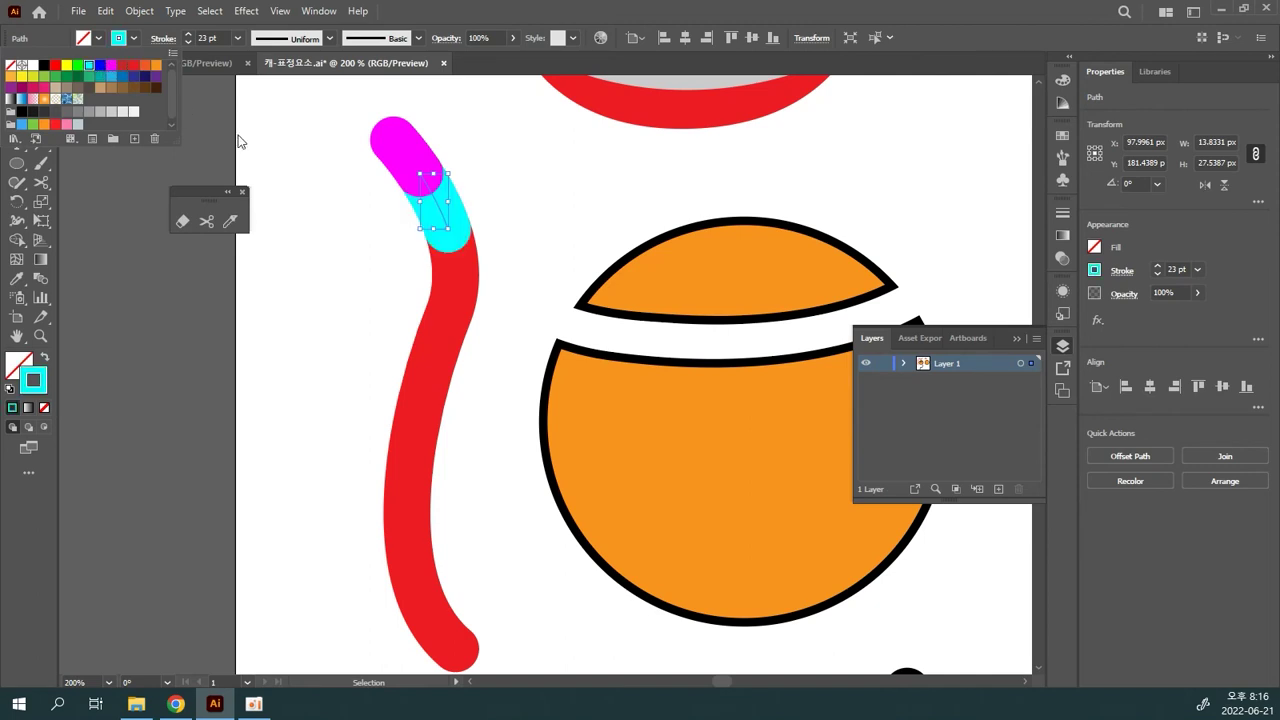
- Set the stroke colour of the S-shaped line's third cut piece, below the cyan one, to green and deselect it
left_click(455, 284)
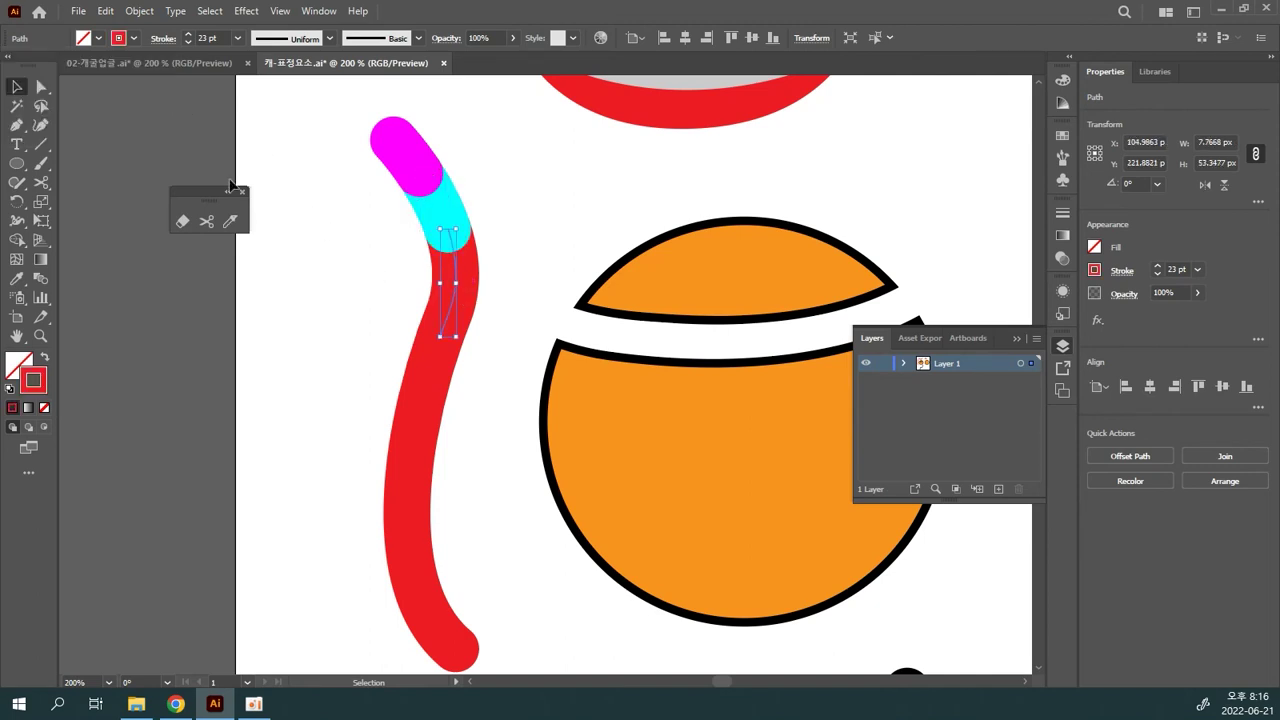
left_click(134, 39)
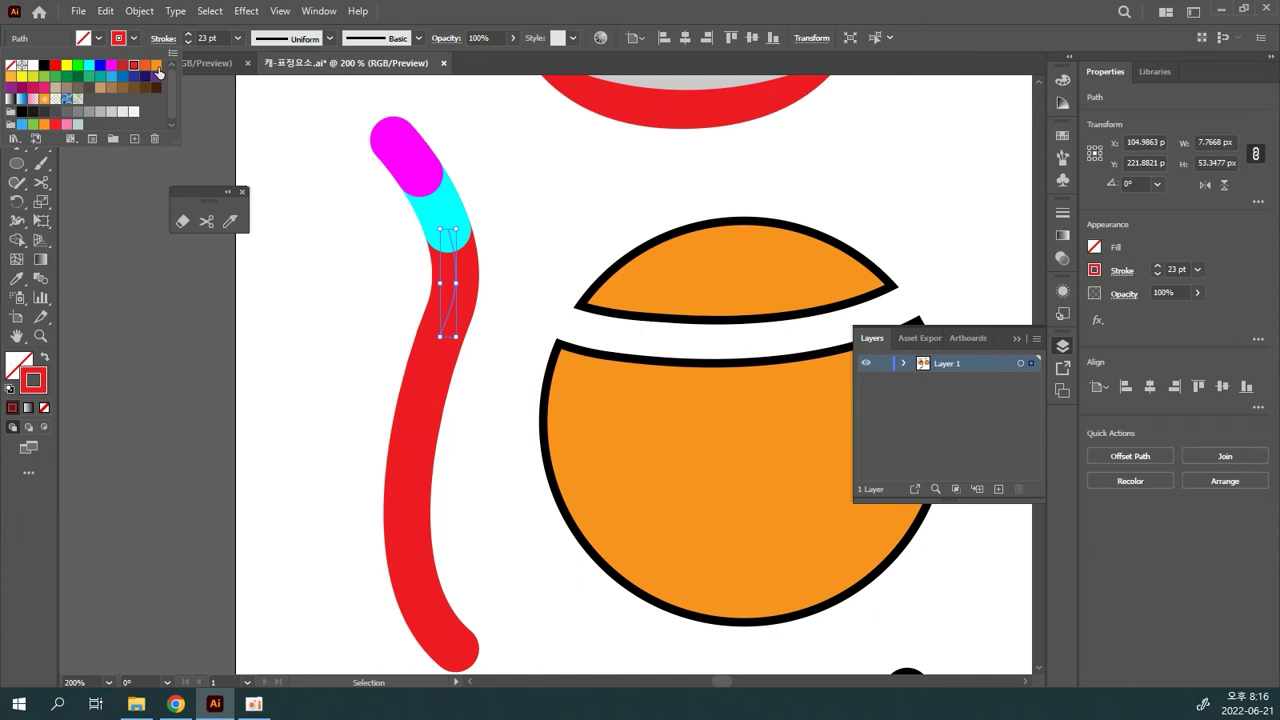
left_click(89, 67)
left_click(57, 67)
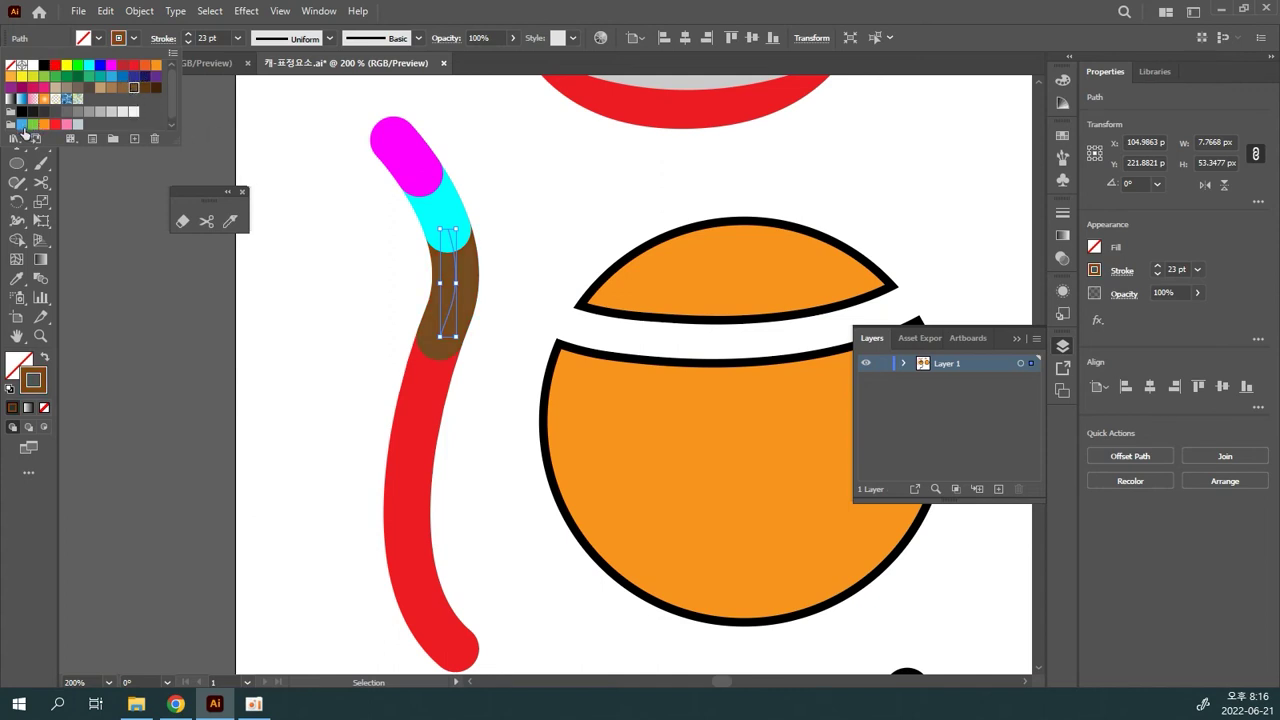
left_click(87, 87)
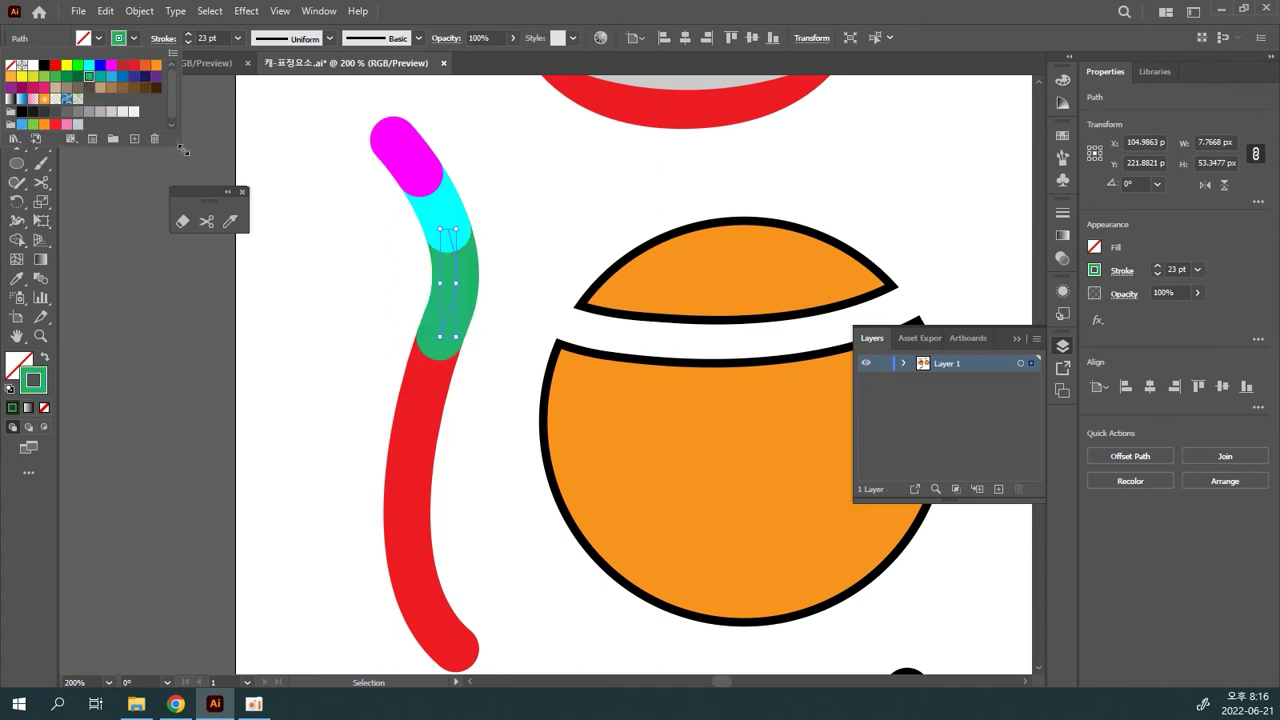
left_click(260, 317)
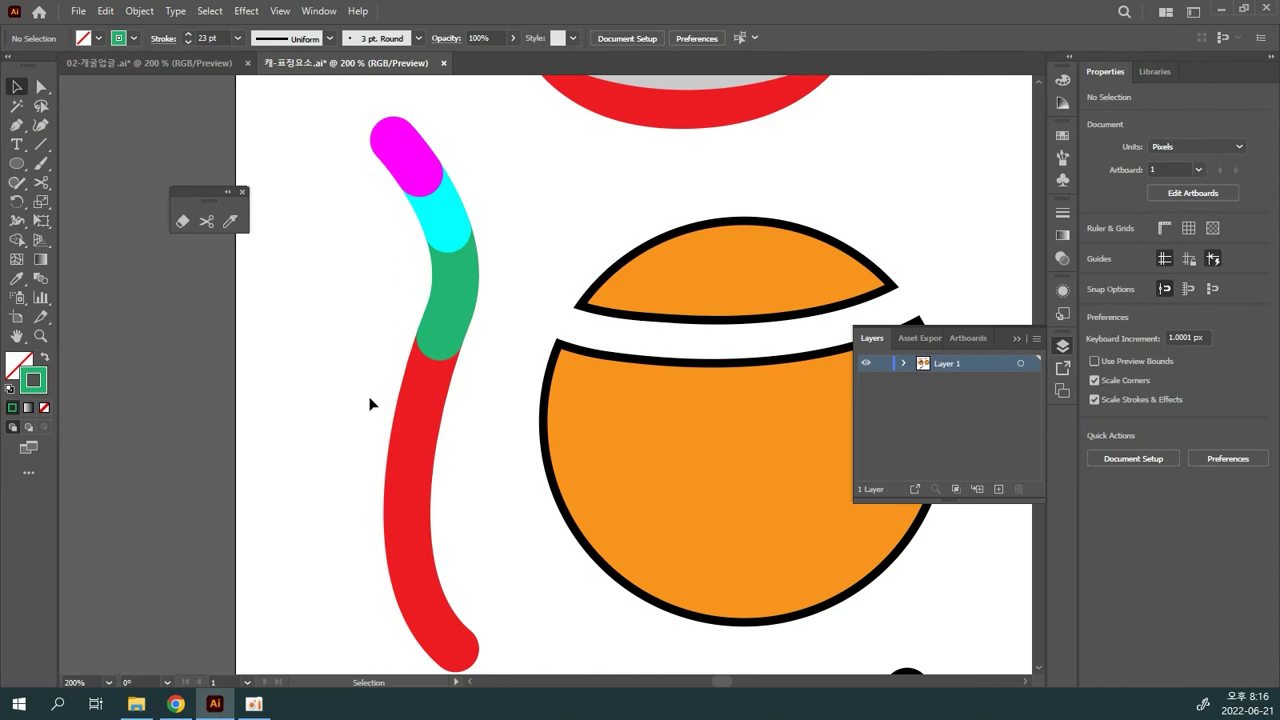
- Move the green piece out of the S-shaped line to the left, then undo the move and deselect
left_click(423, 389)
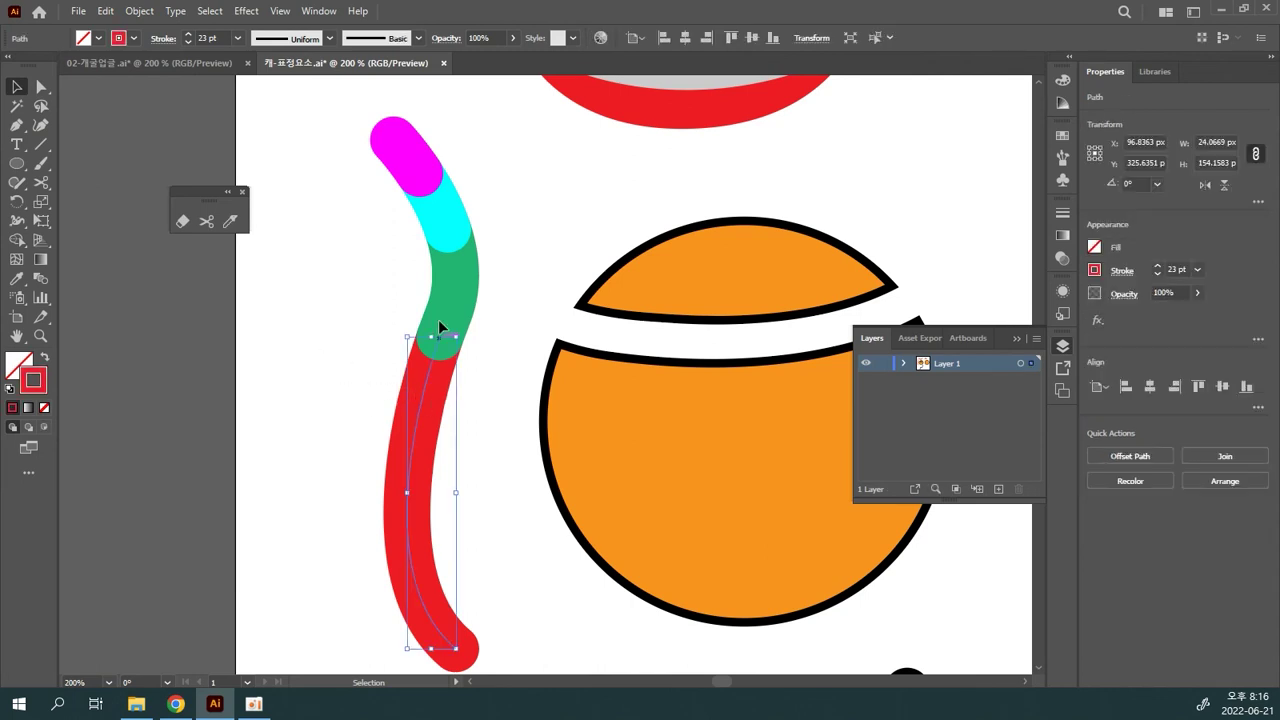
left_click_drag(450, 300, 330, 298)
key("ctrl+z")
left_click(349, 195)
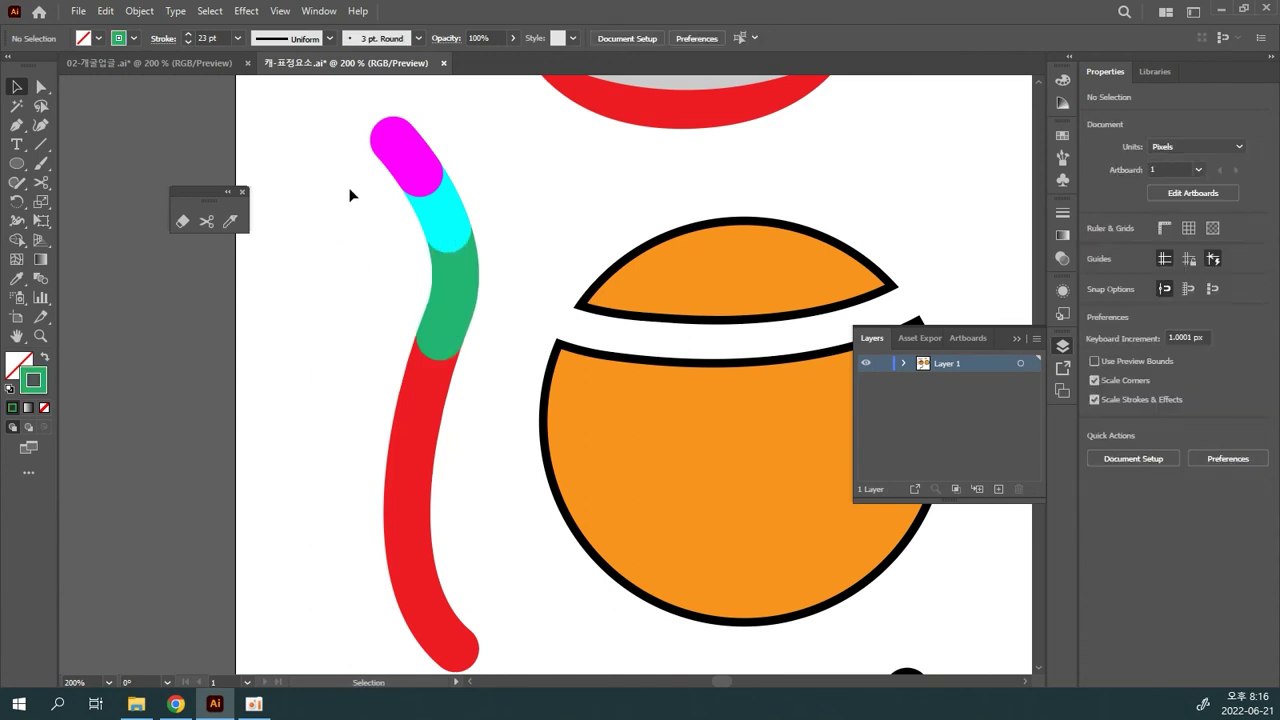
- Duplicate the four pieces of the S-shaped line to its left, set the copies' stroke to Butt Cap and deselect them
left_click_drag(404, 220, 483, 403)
left_click_drag(449, 337, 337, 337, "alt+shift")
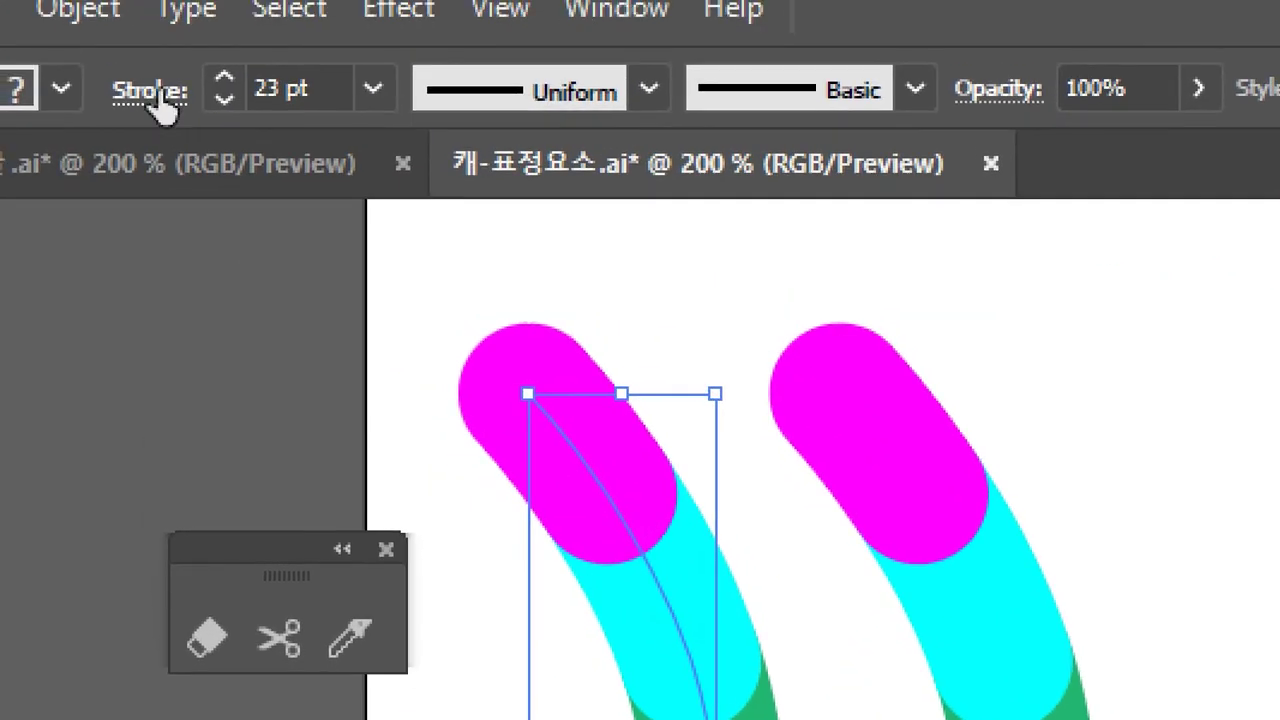
left_click(163, 38)
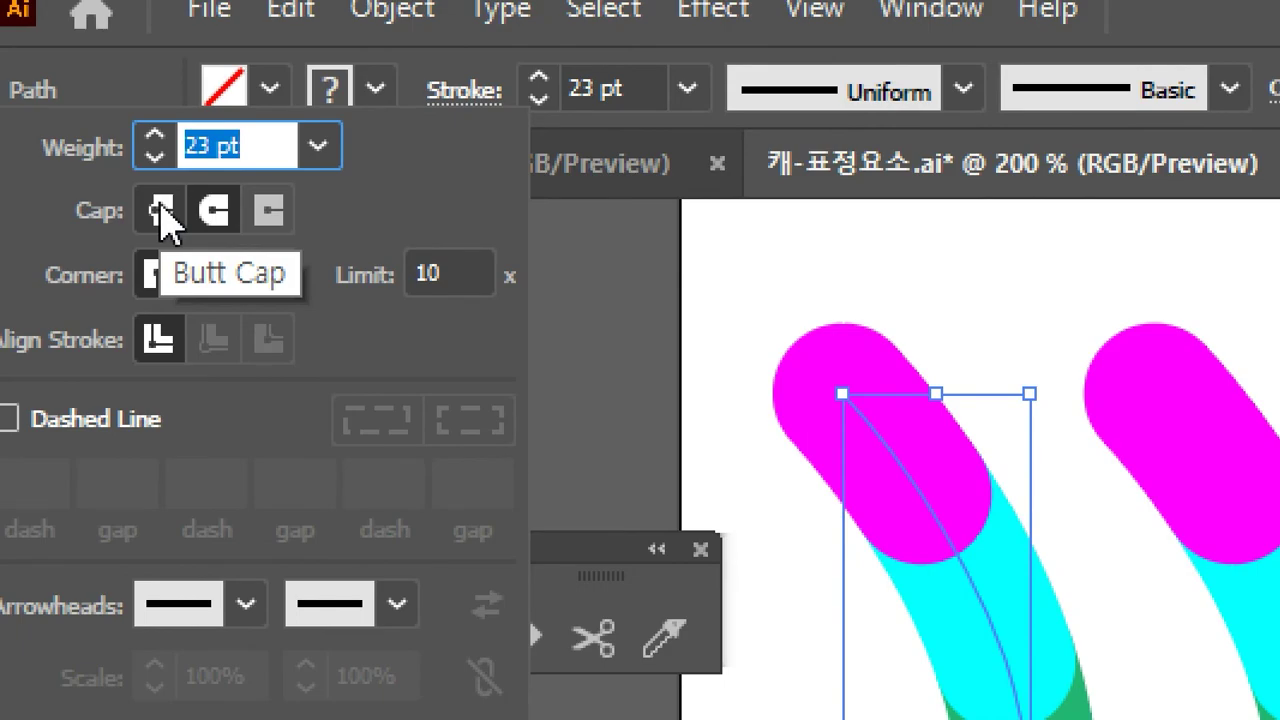
left_click(161, 212)
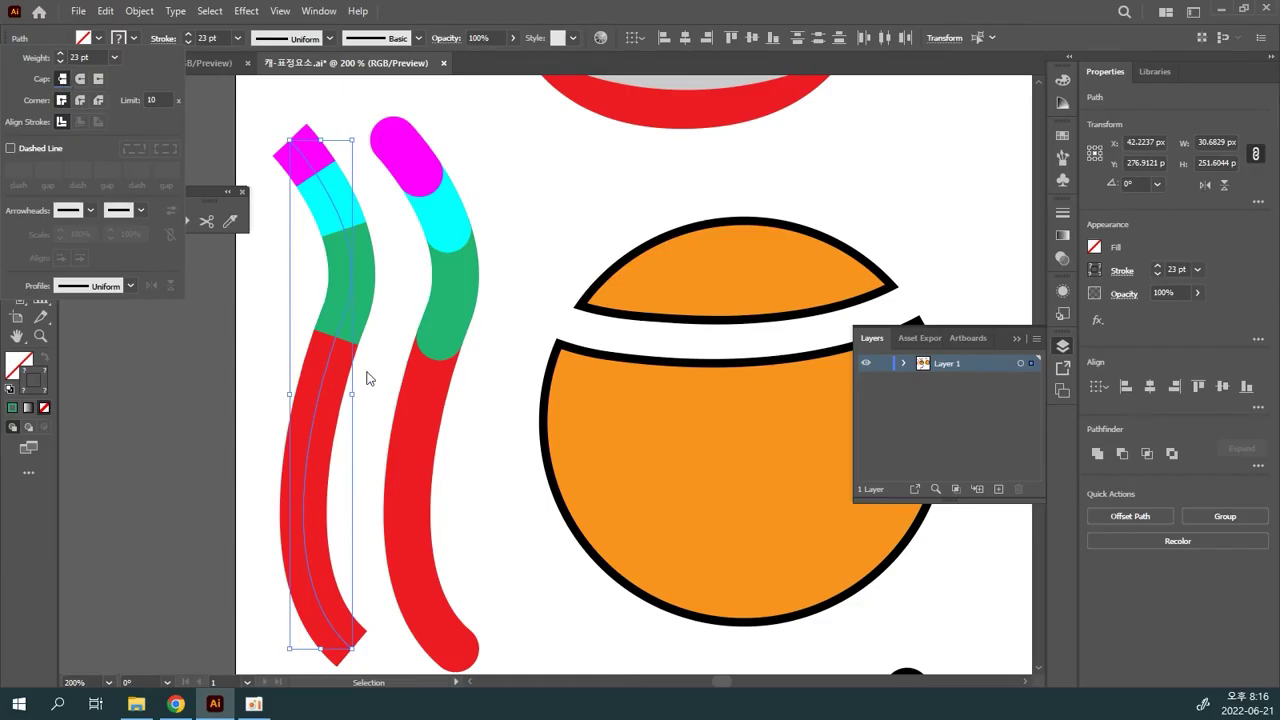
left_click_drag(383, 366, 481, 377)
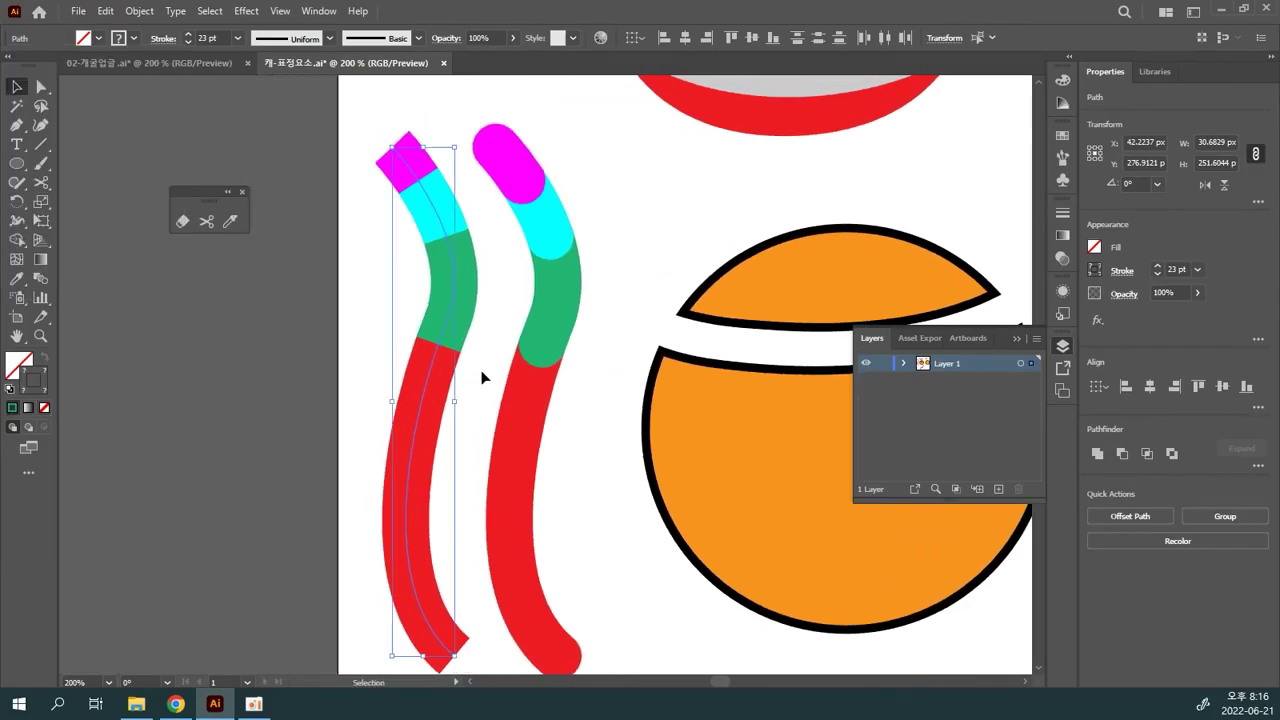
left_click(300, 356)
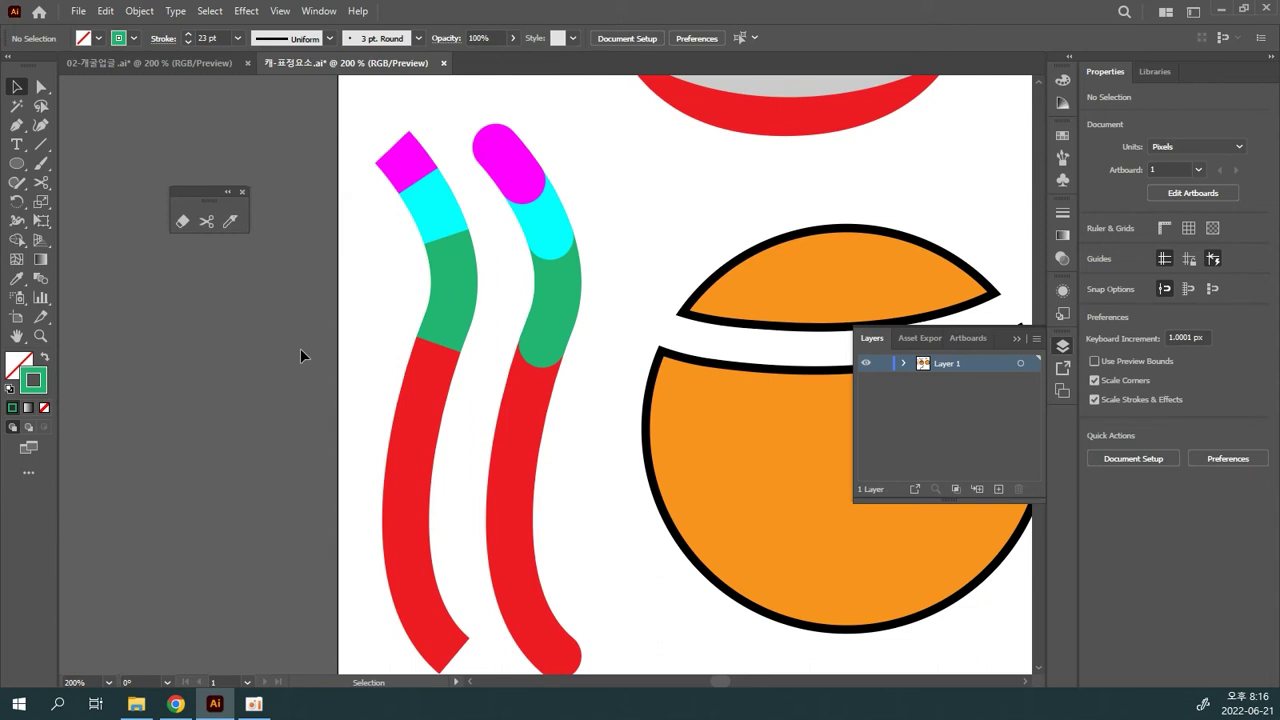
left_click_drag(450, 342, 376, 330)
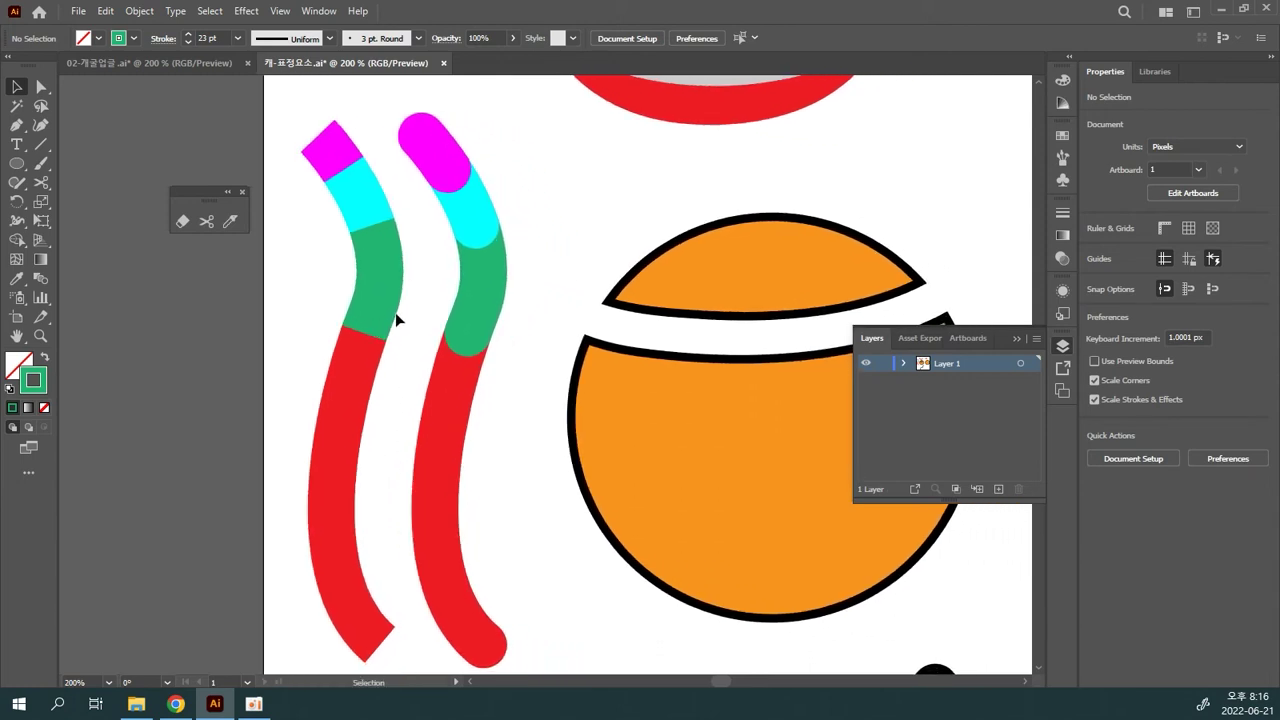
left_click(398, 289)
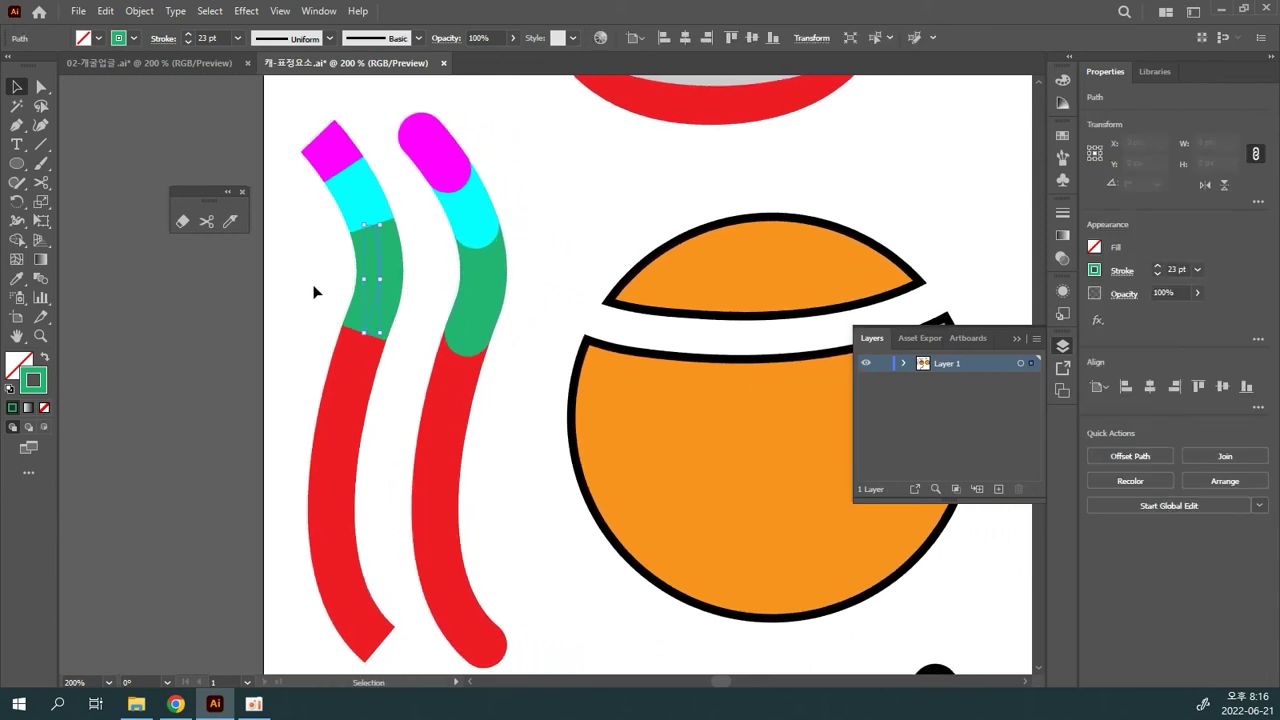
left_click(542, 286)
mouse_move(551, 286)
left_mouse_down()
mouse_move(533, 361)
mouse_move(515, 282)
left_mouse_up()
left_click_drag(230, 104, 482, 416)
mouse_move(408, 404)
left_mouse_down()
mouse_move(399, 532)
mouse_move(418, 577)
left_mouse_up()
left_click(463, 521)
mouse_move(463, 521)
left_mouse_down()
mouse_move(409, 266)
mouse_move(440, 238)
left_mouse_up()
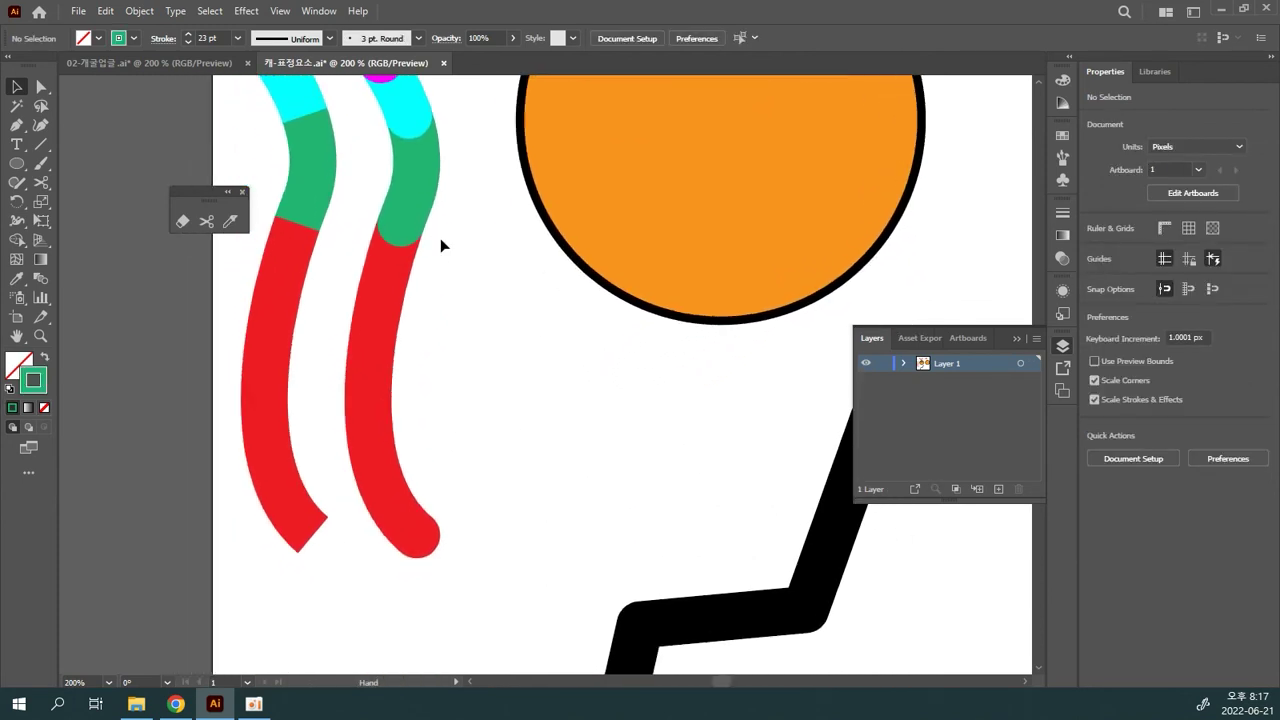
- Draw an unfilled green-stroked circle about 132 px in diameter in the empty area to the right of the zigzag path
left_click(16, 163)
left_click_drag(508, 406, 458, 325)
key("ctrl+z")
left_click_drag(571, 391, 457, 309)
left_click_drag(595, 511, 322, 321)
mouse_move(549, 366)
left_mouse_down()
mouse_move(445, 245)
mouse_move(461, 244)
left_mouse_up()
- Set the green circle's stroke weight to 16 pt
left_click(187, 43)
left_click(187, 43)
left_click(187, 43)
left_click(187, 43)
left_click(187, 43)
left_click(187, 43)
left_click(187, 43)
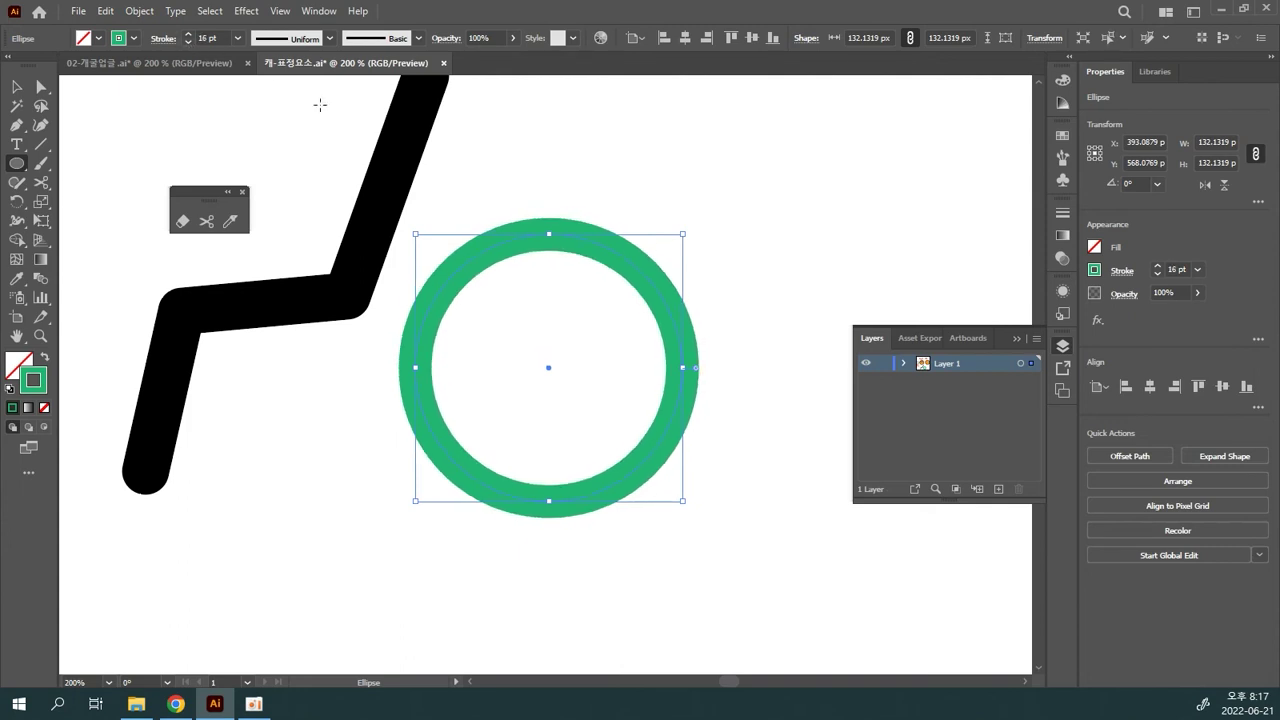
- Deselect the green circle and show the document grid
left_click(17, 87)
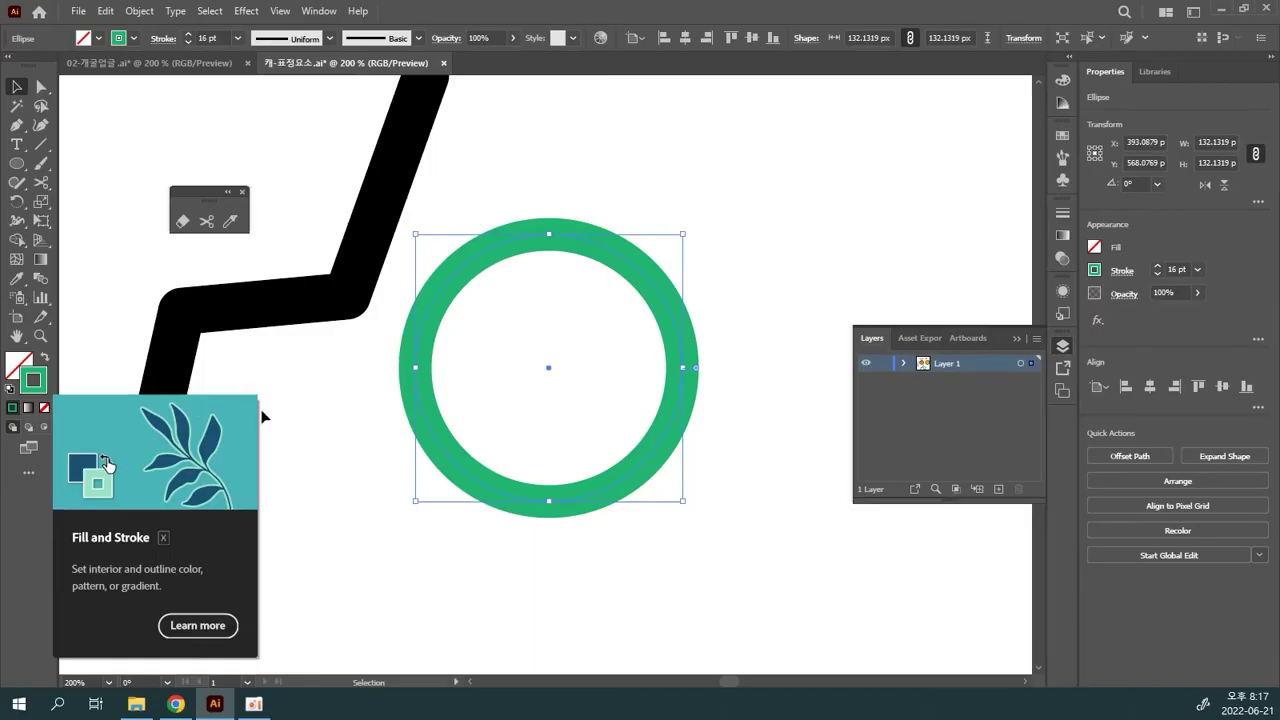
left_click(362, 433)
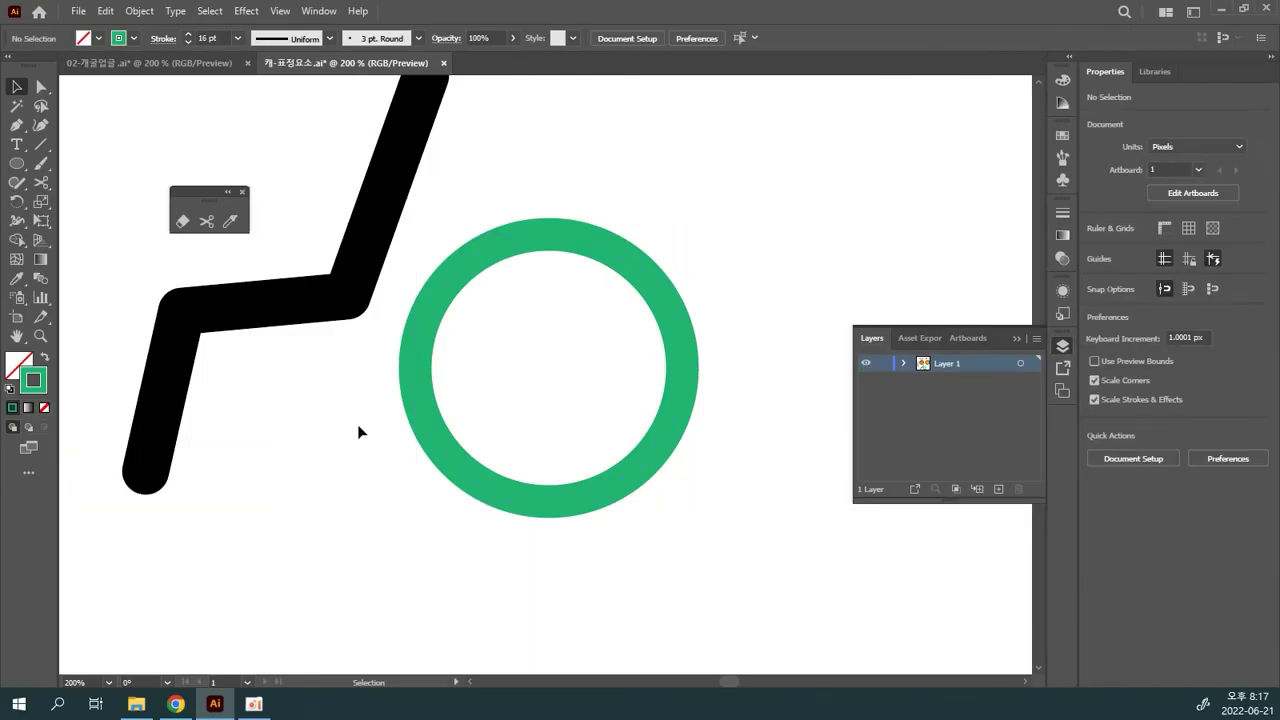
key("ctrl+apostrophe")
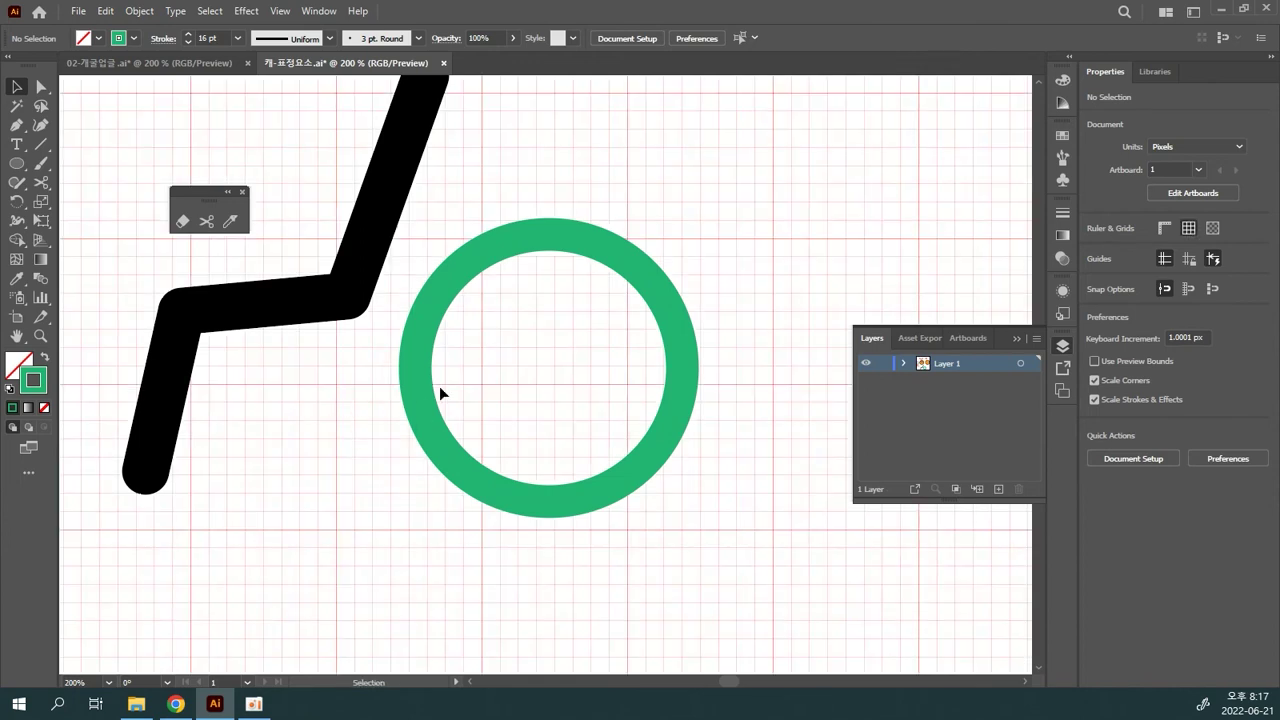
- Duplicate the green circle diagonally down to the right so the two overlap, and set the copy's stroke colour to red
left_click_drag(660, 292, 783, 388)
left_click(133, 38)
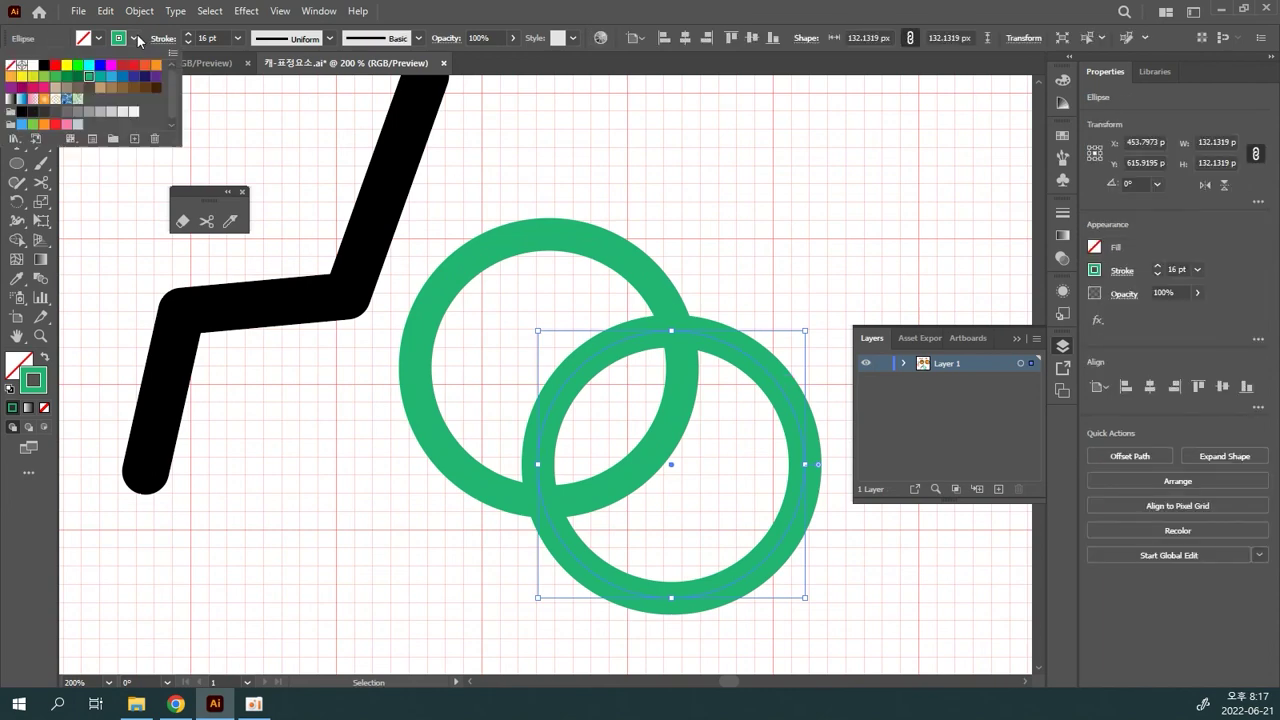
left_click(128, 75)
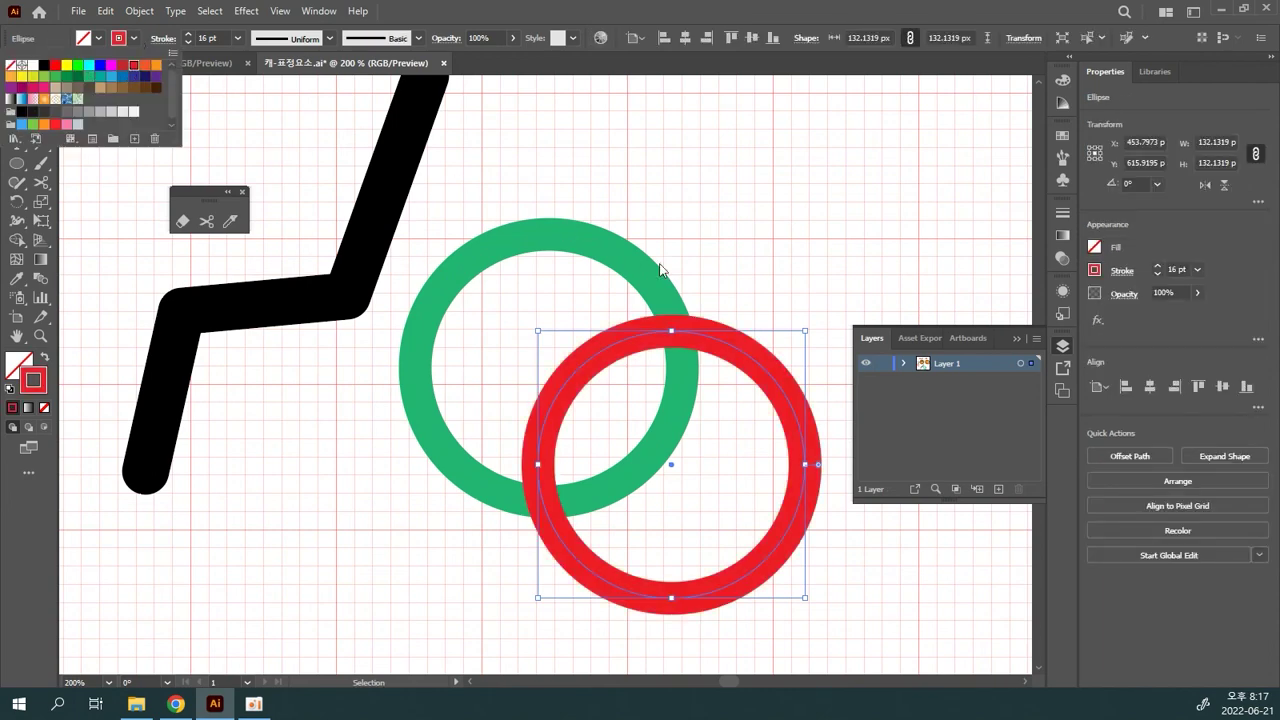
- Cut the red ring with the Scissors tool on both sides of its upper crossing with the green ring
left_click(731, 260)
left_click(709, 257)
key("ctrl+equal")
left_click(707, 258)
scroll(700, 277, "up", 3)
scroll(700, 277, "left", 2)
left_click(690, 236)
left_click(705, 325)
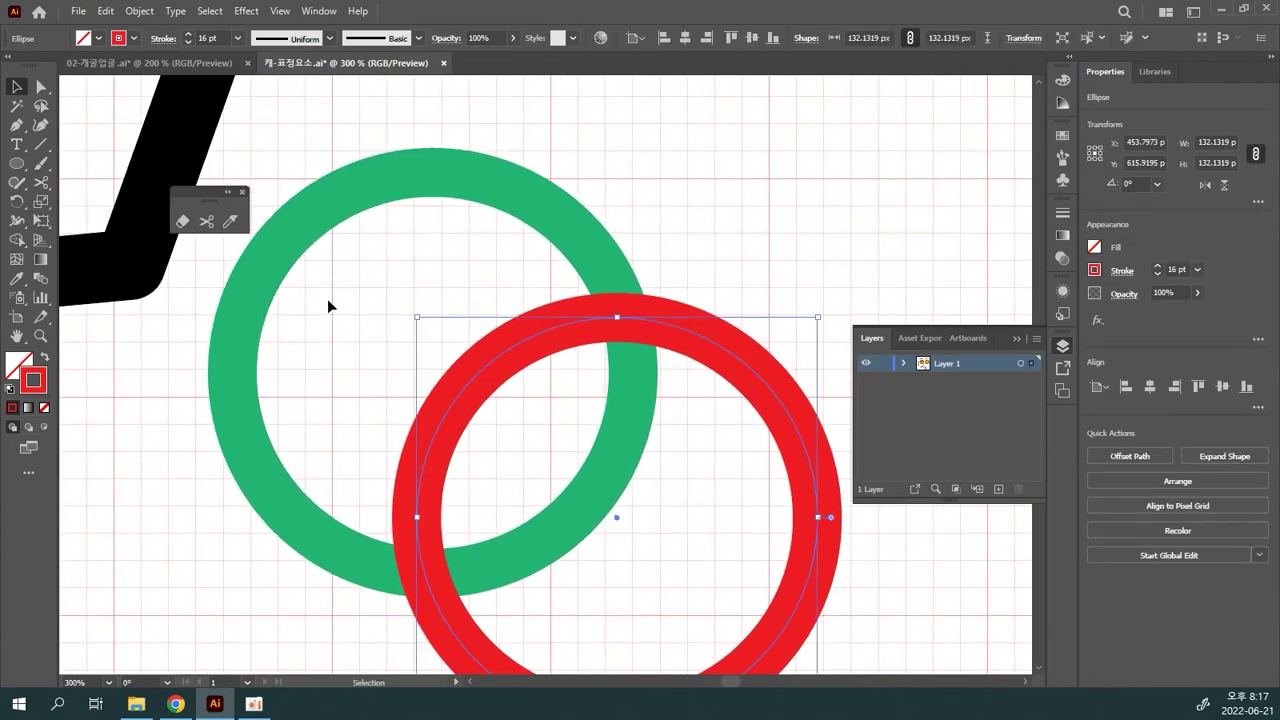
left_click(207, 221)
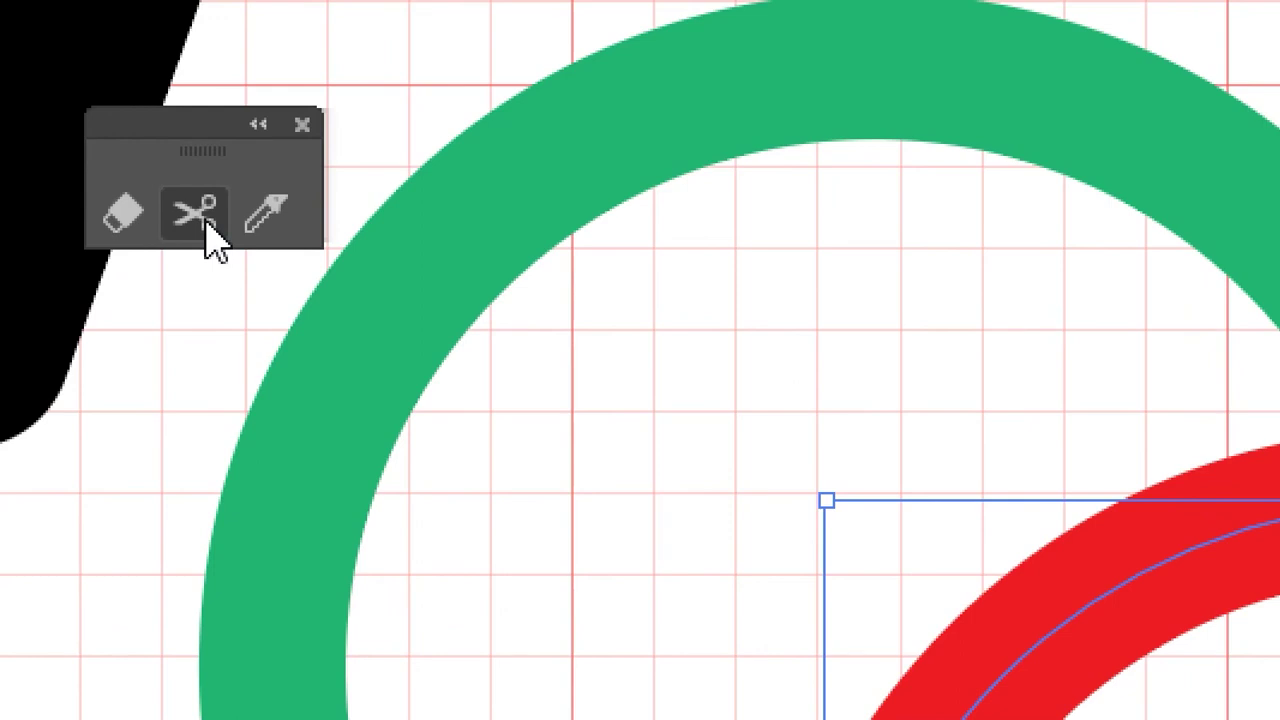
left_click(207, 221)
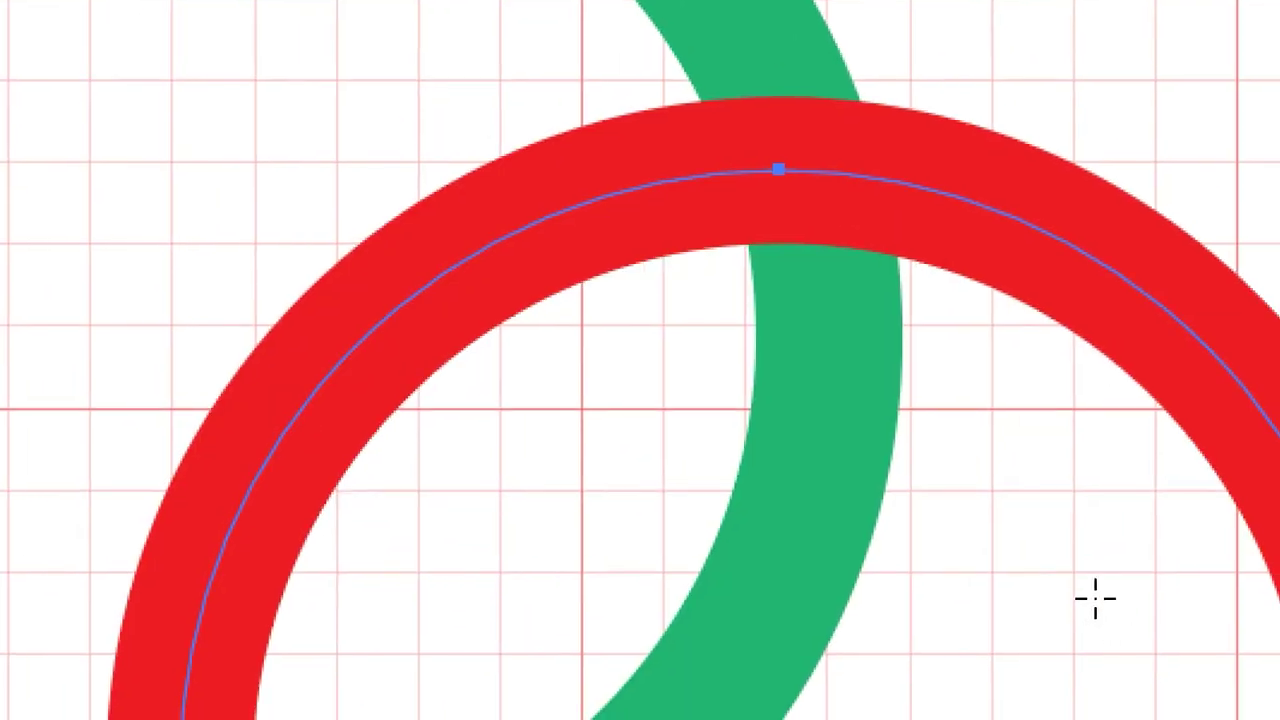
left_click(605, 197)
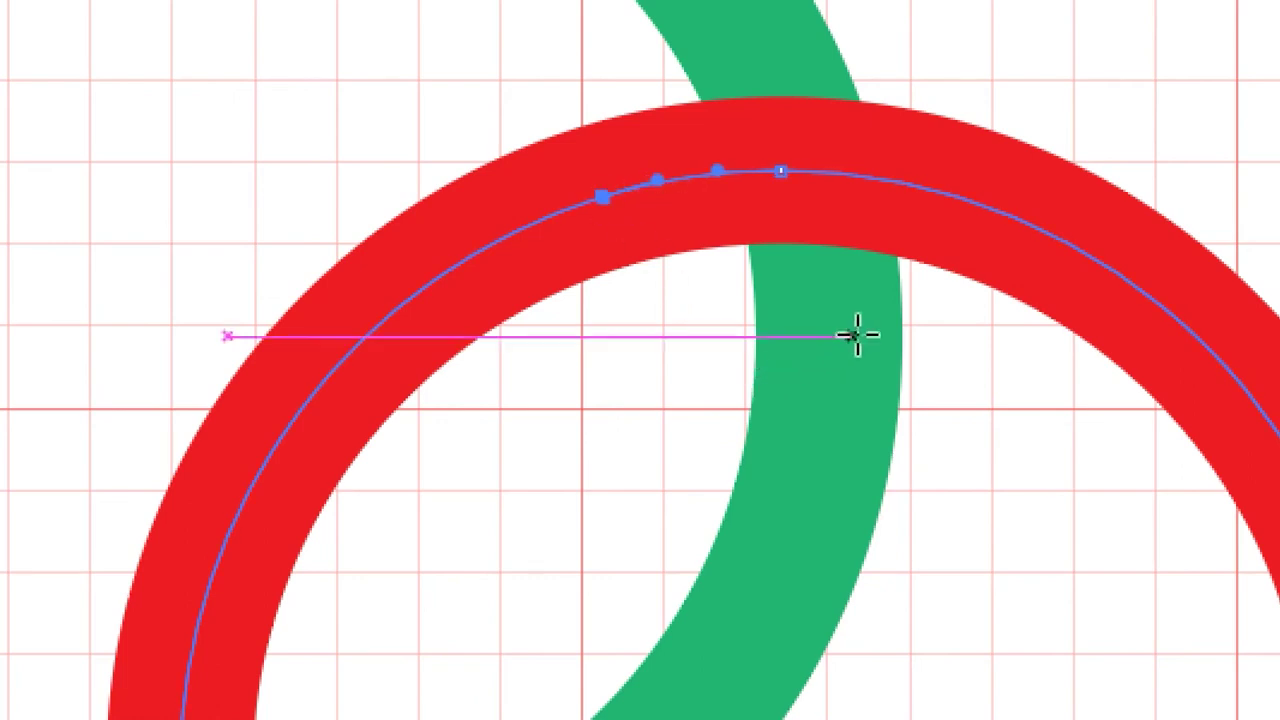
left_click(1016, 122)
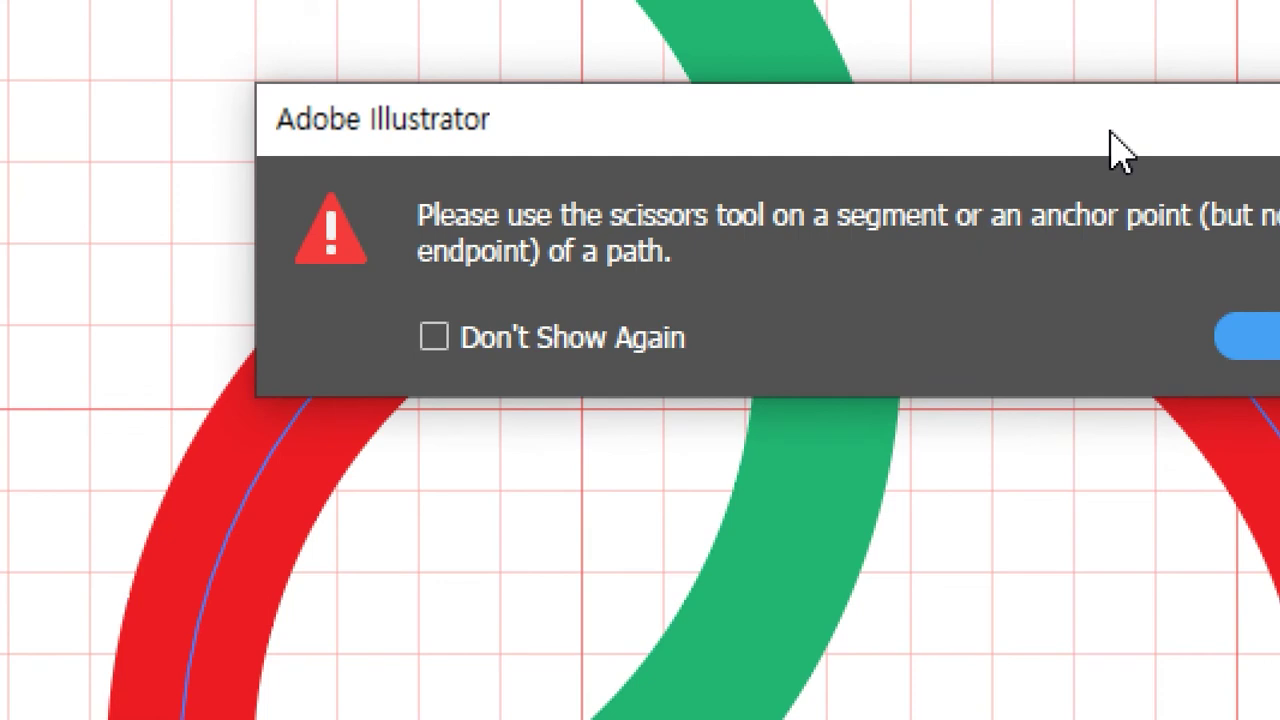
left_click(1255, 337)
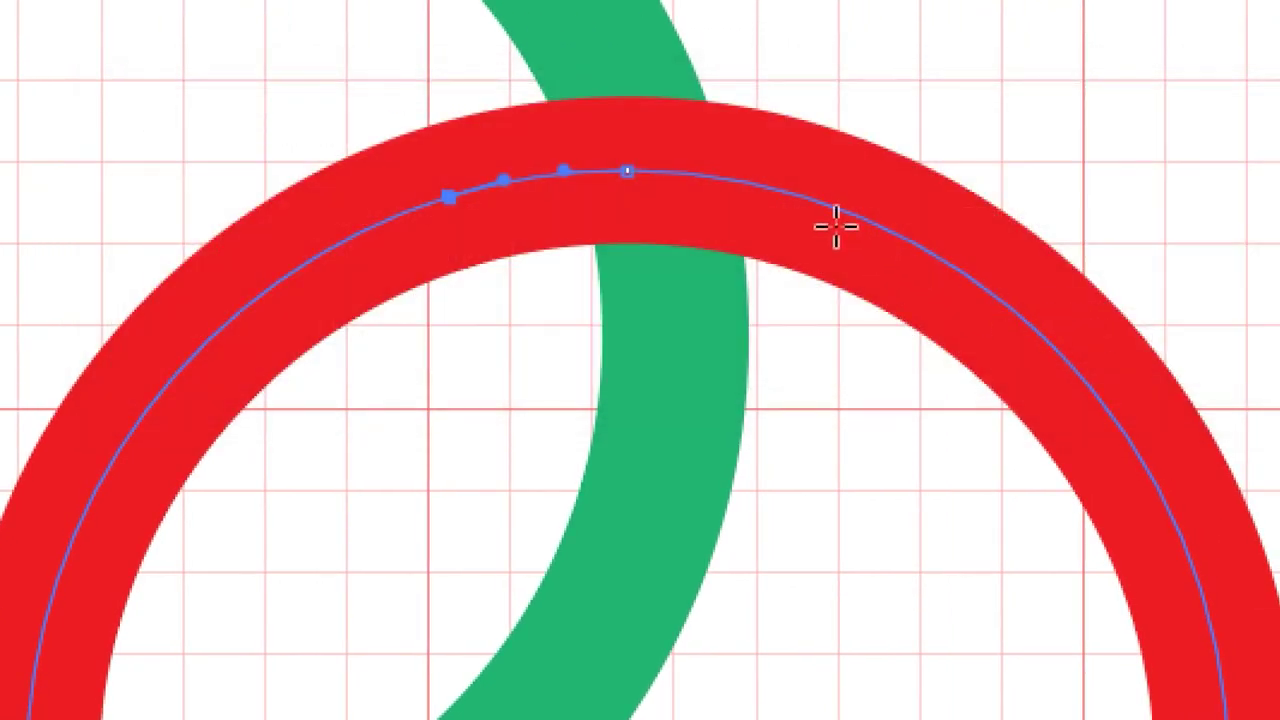
left_click(818, 200)
key("Delete")
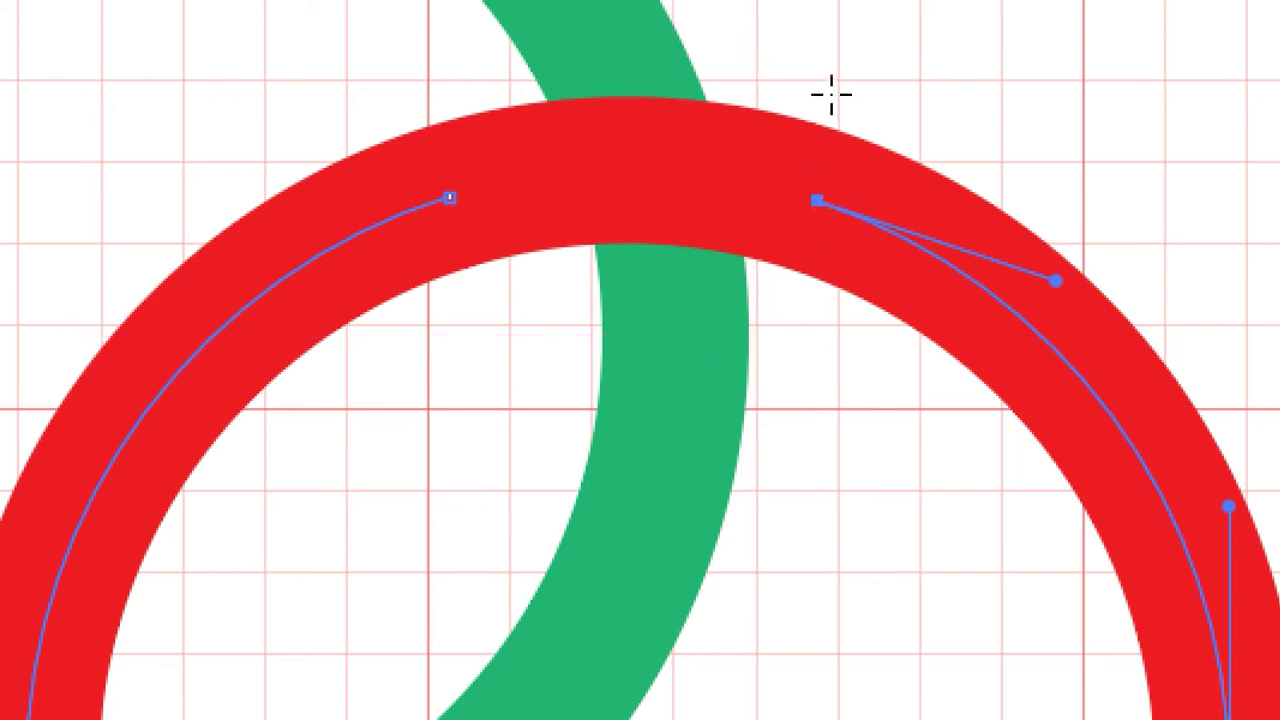
- Send the short cut segment of the red ring to the back, behind the green ring, and deselect it
key("v")
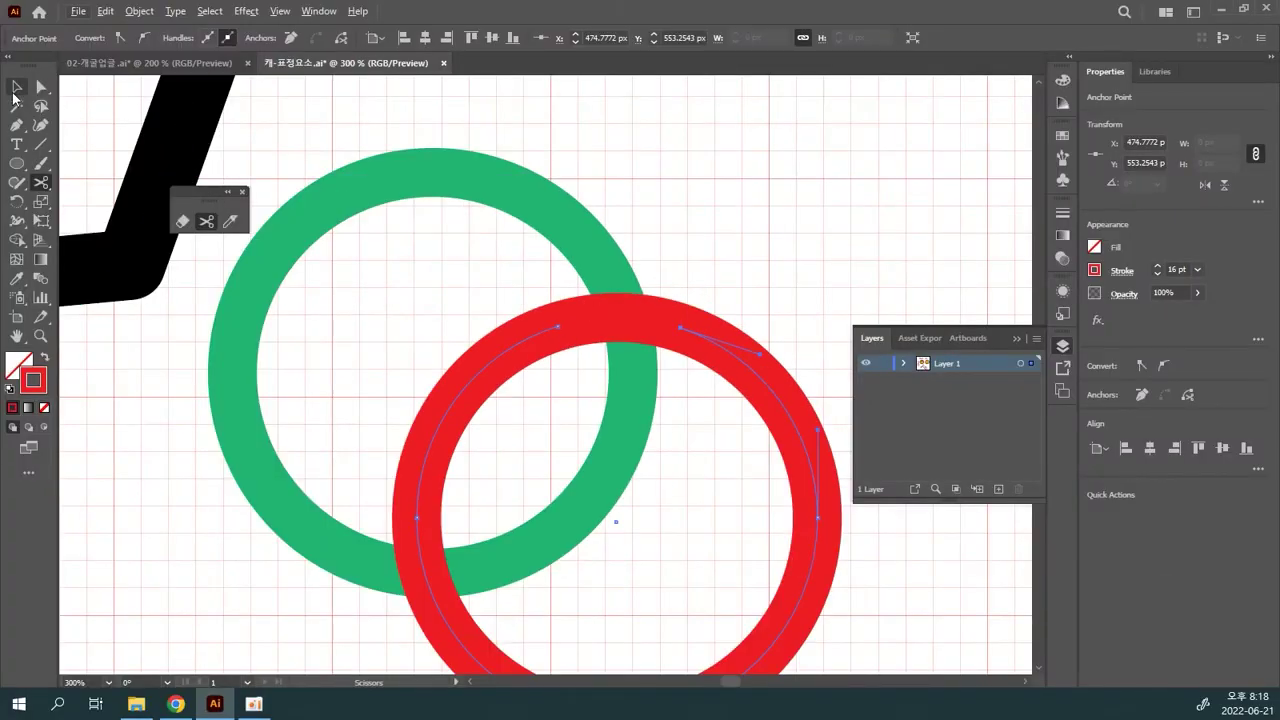
left_click(688, 197)
left_click_drag(622, 323, 638, 206)
key("ctrl+z")
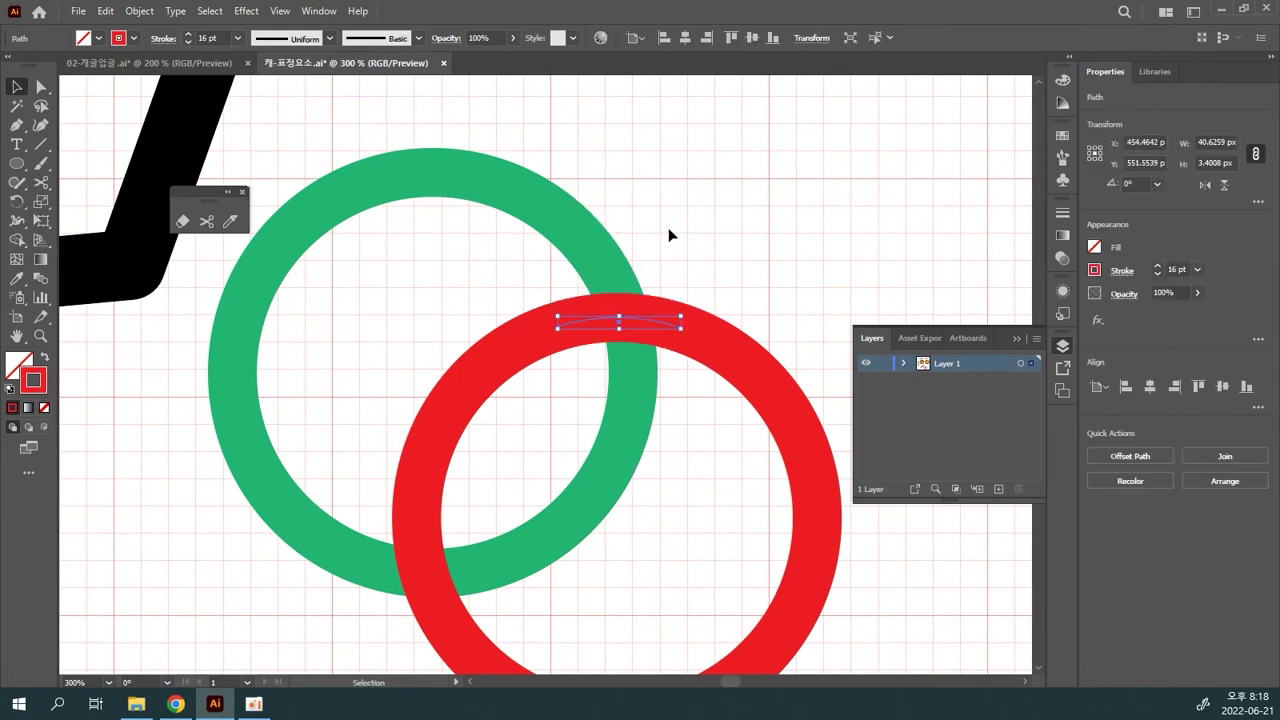
key("ctrl+shift+bracketleft")
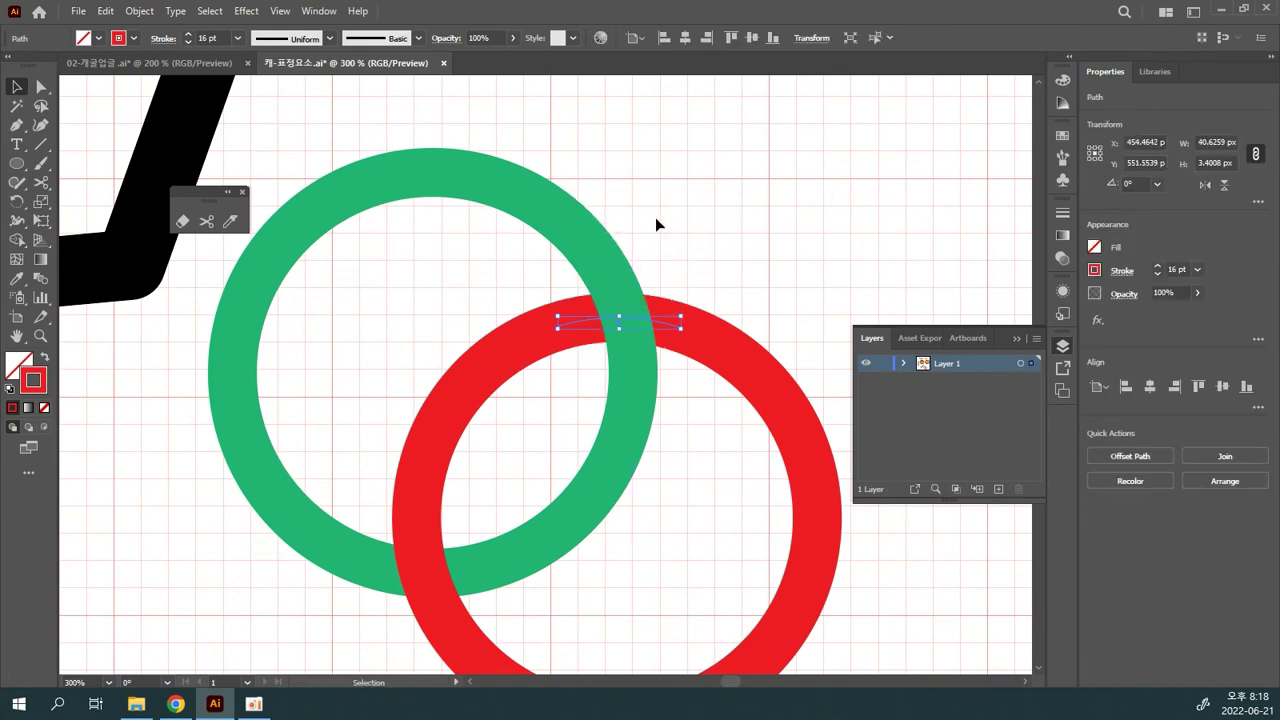
left_click(655, 217)
key("space")
left_click_drag(700, 236, 728, 154)
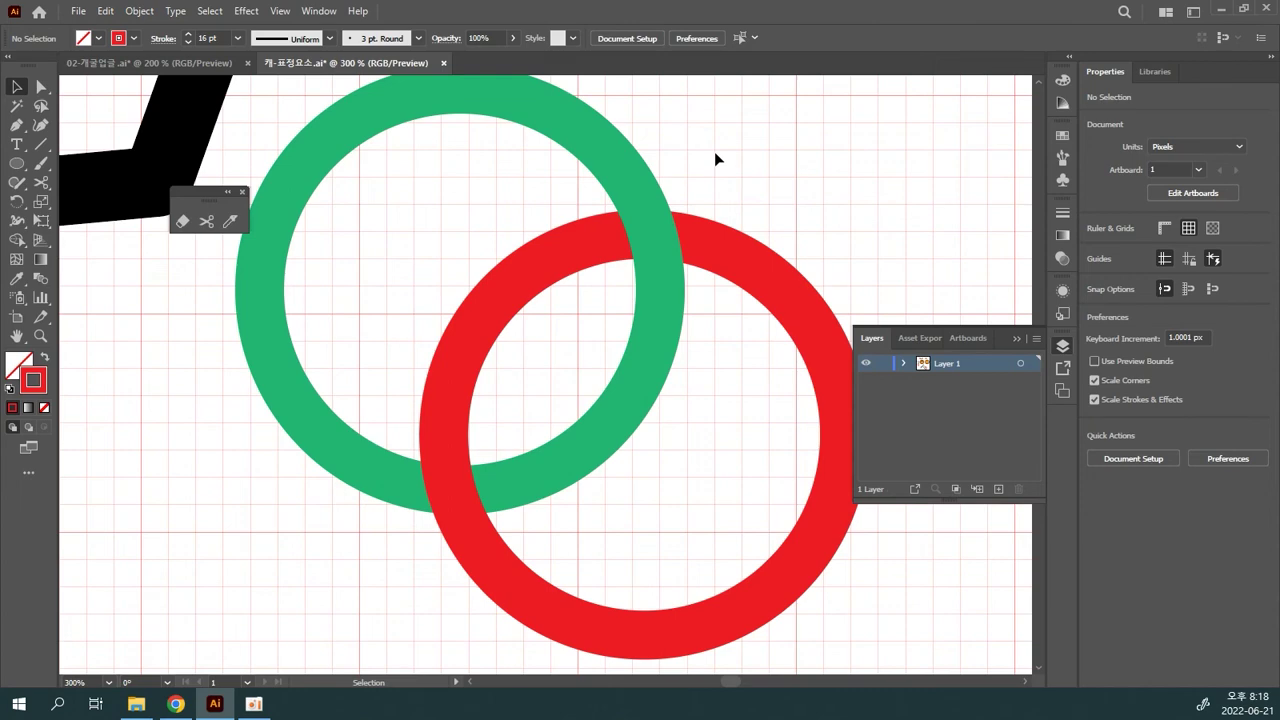
left_click_drag(748, 187, 747, 205)
scroll(746, 204, "down", 1)
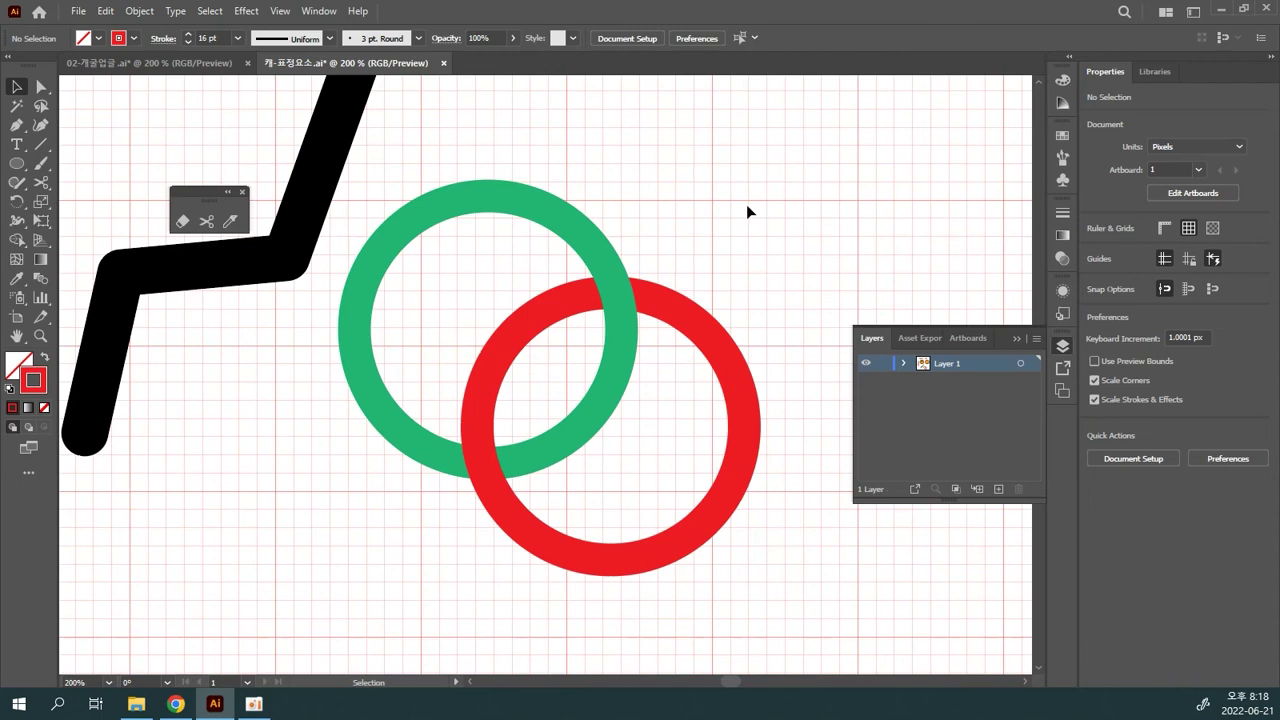
- Duplicate the green ring down to the left so the two overlap, and set the copy's stroke colour to blue
left_click_drag(681, 170, 709, 248)
left_click_drag(597, 288, 684, 171)
key("ctrl+z")
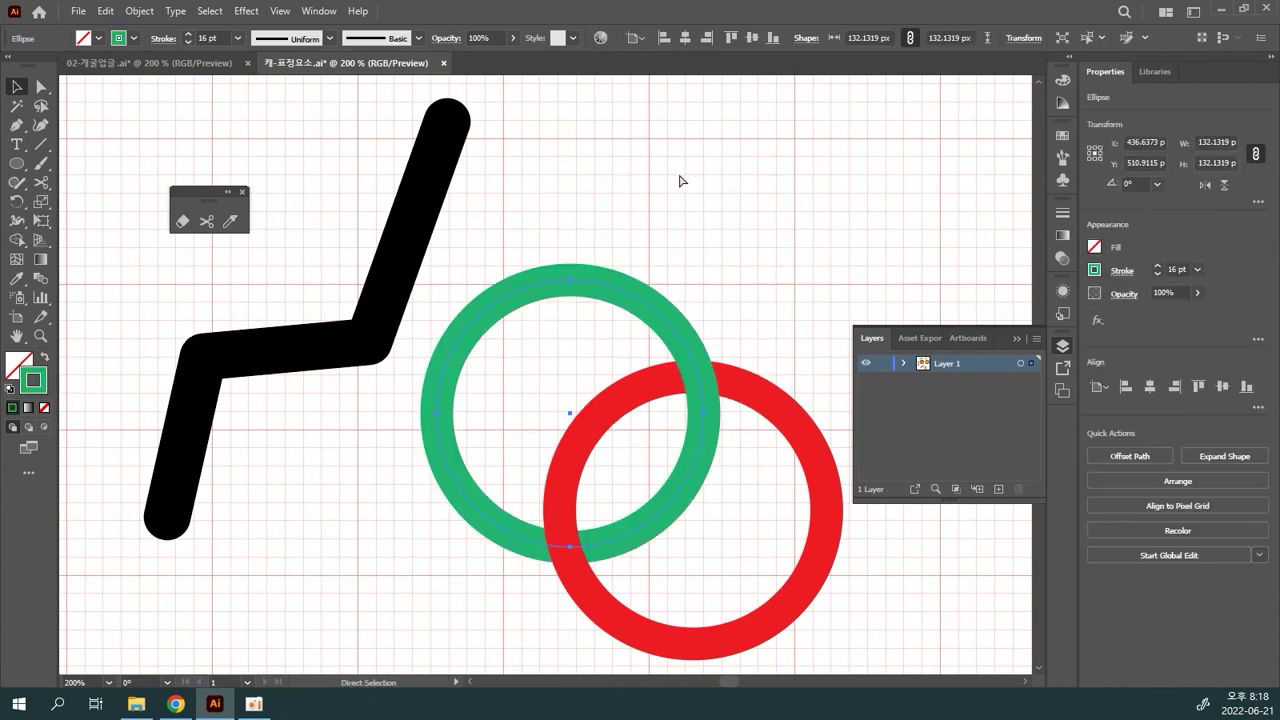
left_click_drag(601, 282, 414, 376)
left_click(133, 38)
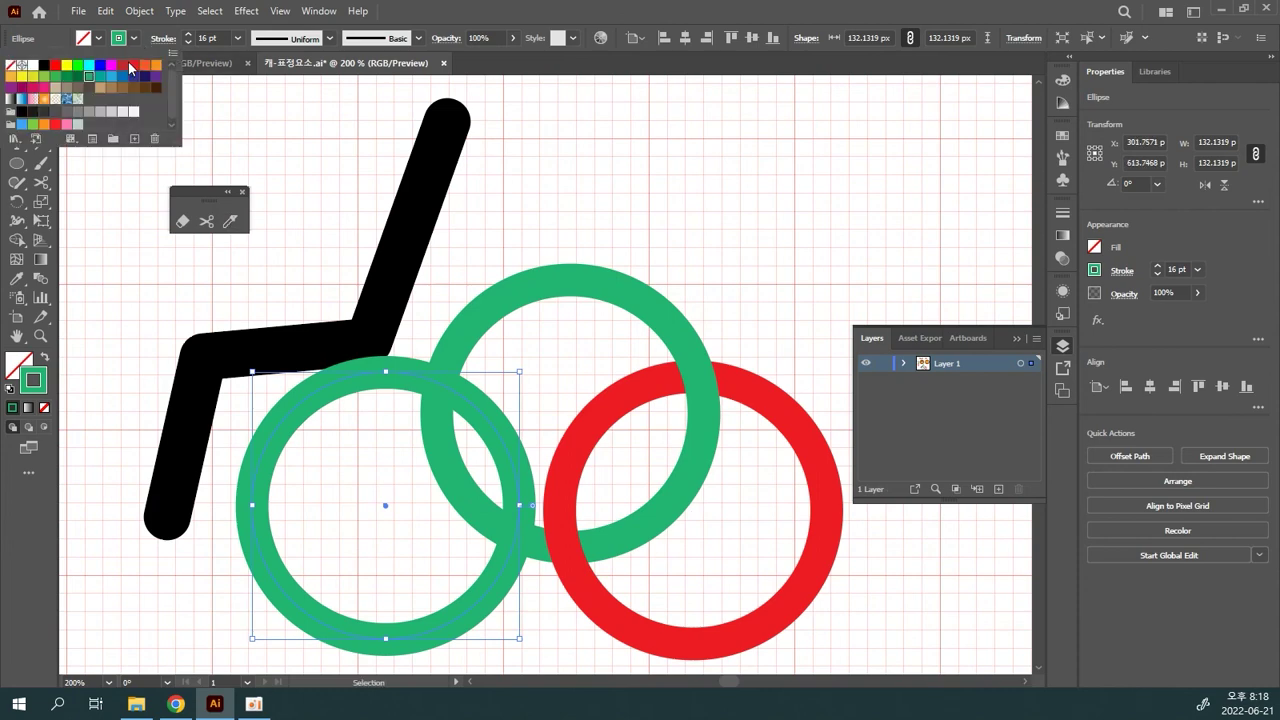
left_click(122, 76)
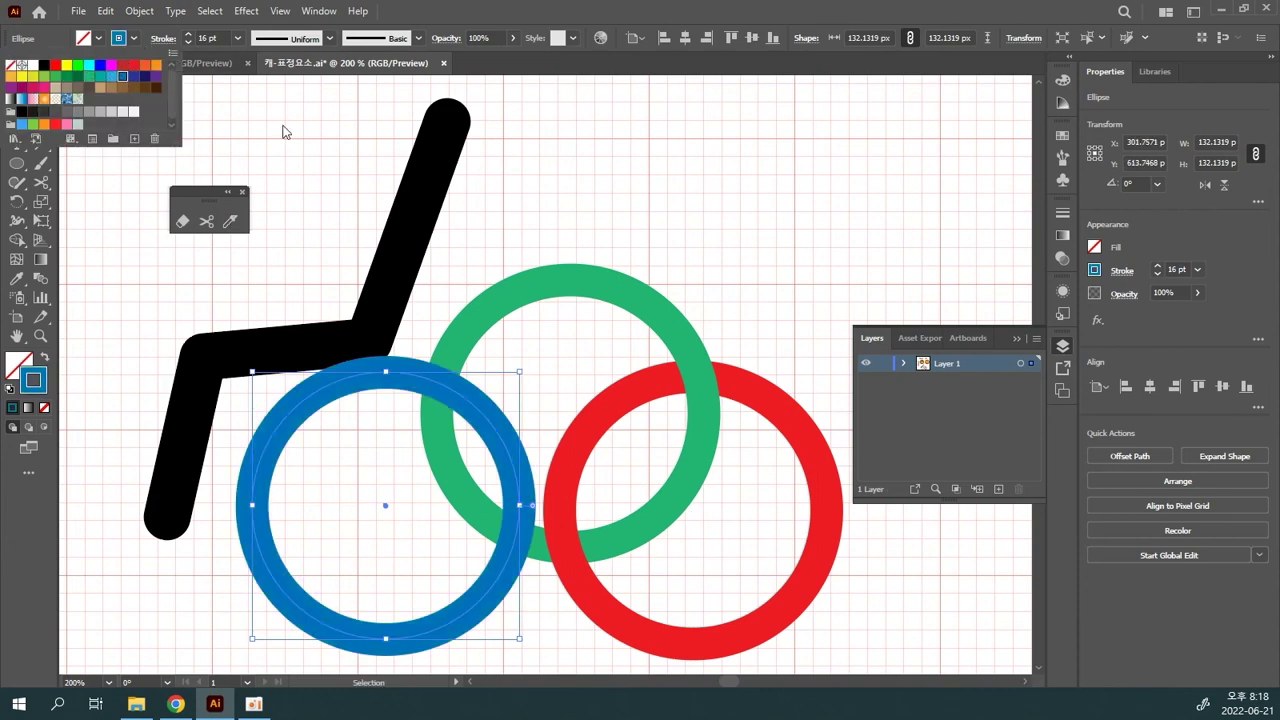
left_click(365, 186)
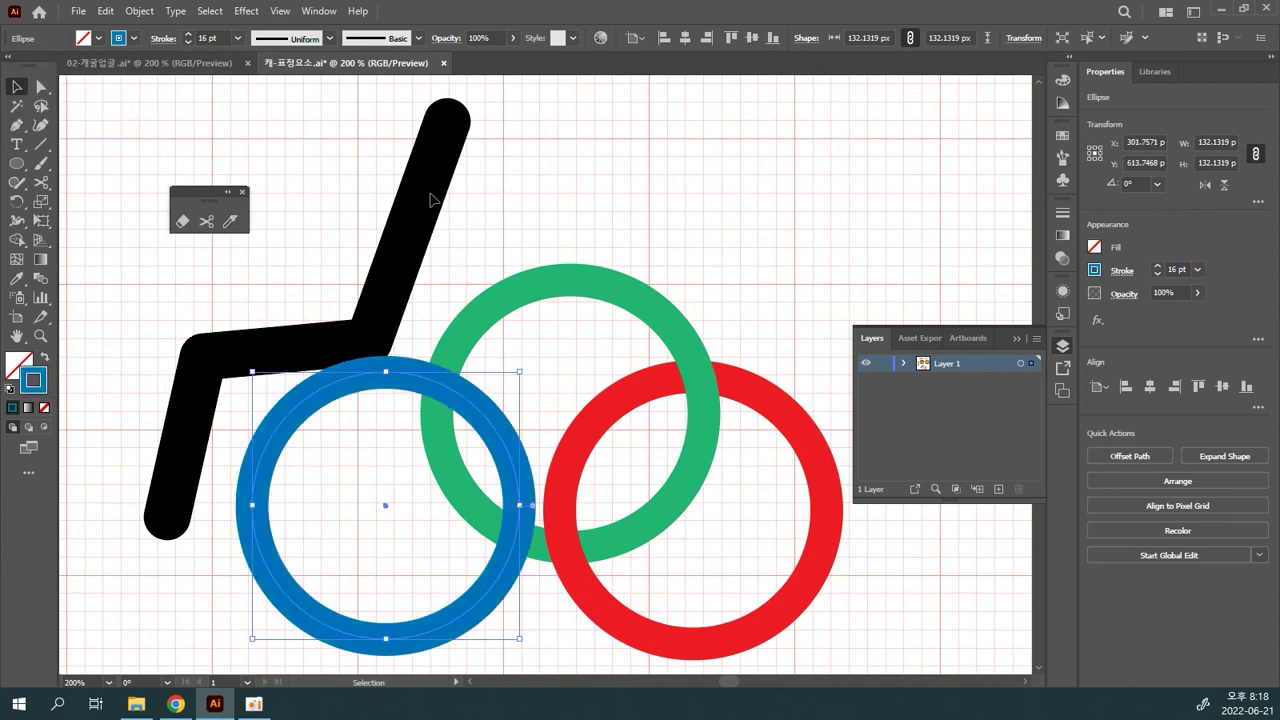
- Move the black zigzag path up to the left and shift the blue ring slightly up to the left, still overlapping the green ring
key("ctrl+shift+a")
left_click_drag(420, 209, 314, 211)
key("ctrl+z")
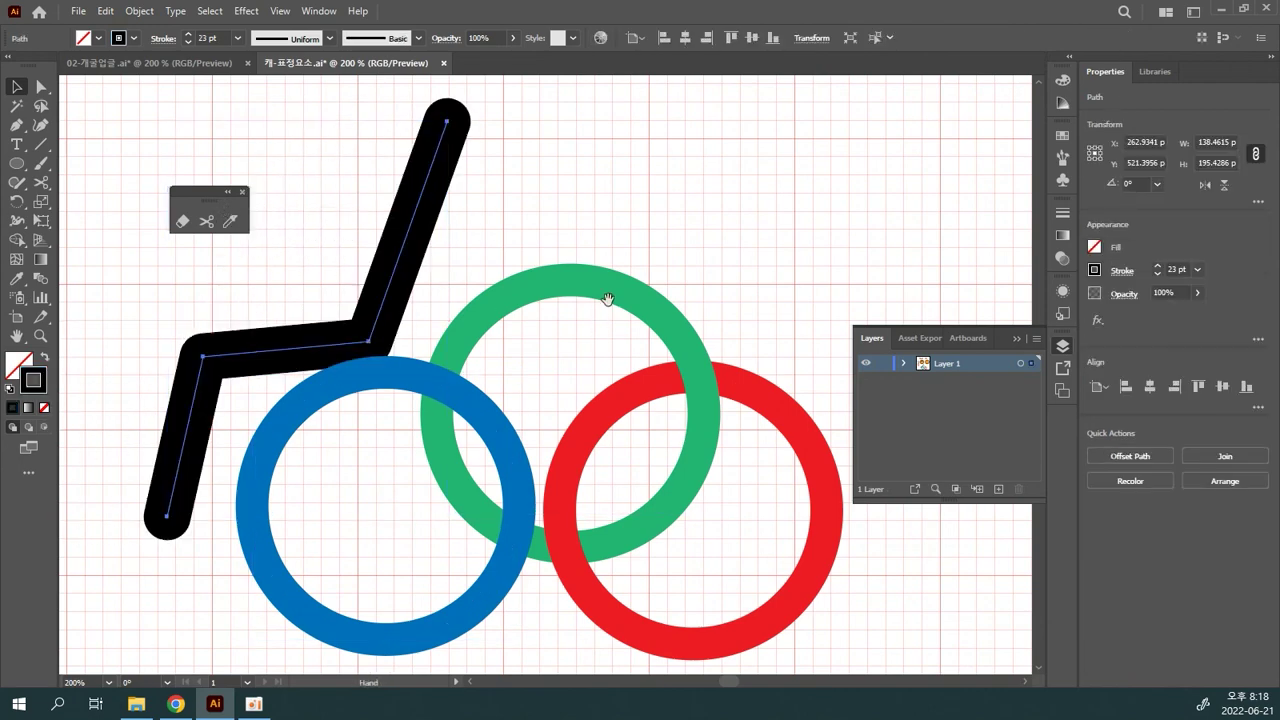
left_click_drag(425, 197, 368, 155)
left_click_drag(585, 330, 775, 232)
left_click_drag(675, 505, 645, 458)
key("ctrl+shift+a")
- Cut the blue ring with the Scissors tool on both sides of its upper crossing with the green ring
key("ctrl+plus")
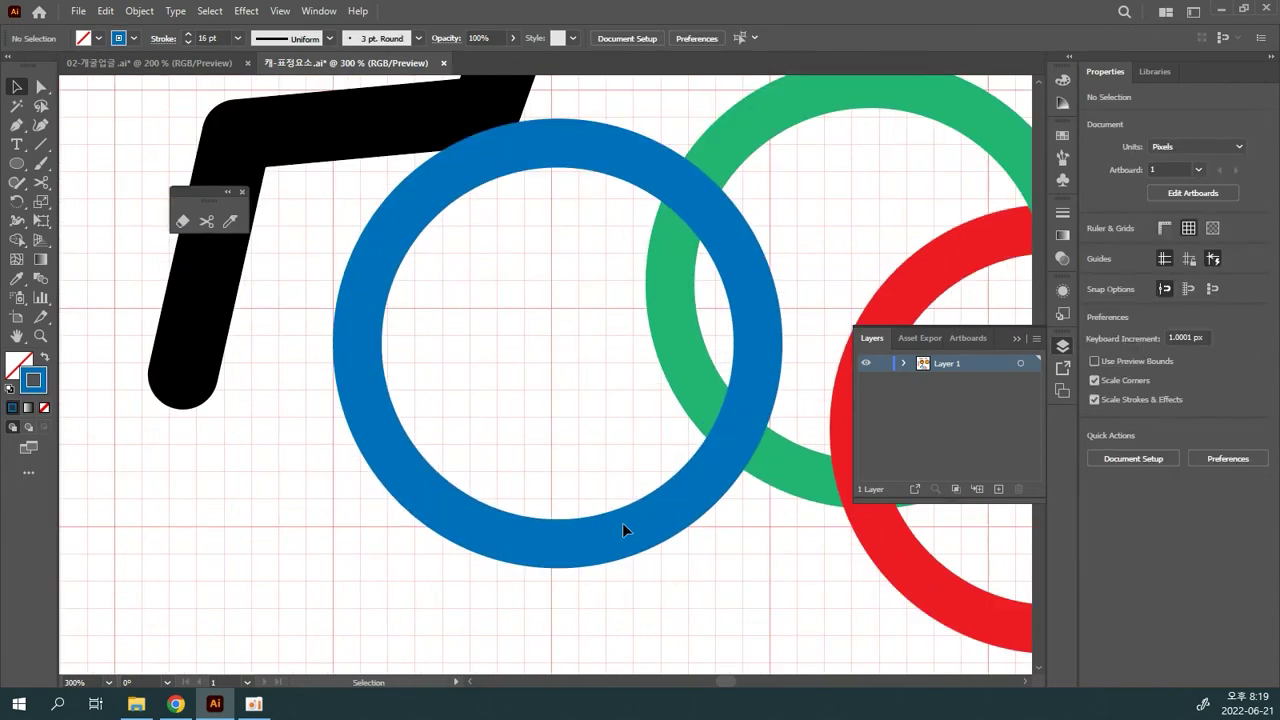
scroll(622, 530, "right", 3)
scroll(622, 530, "up", 3)
left_click(588, 408)
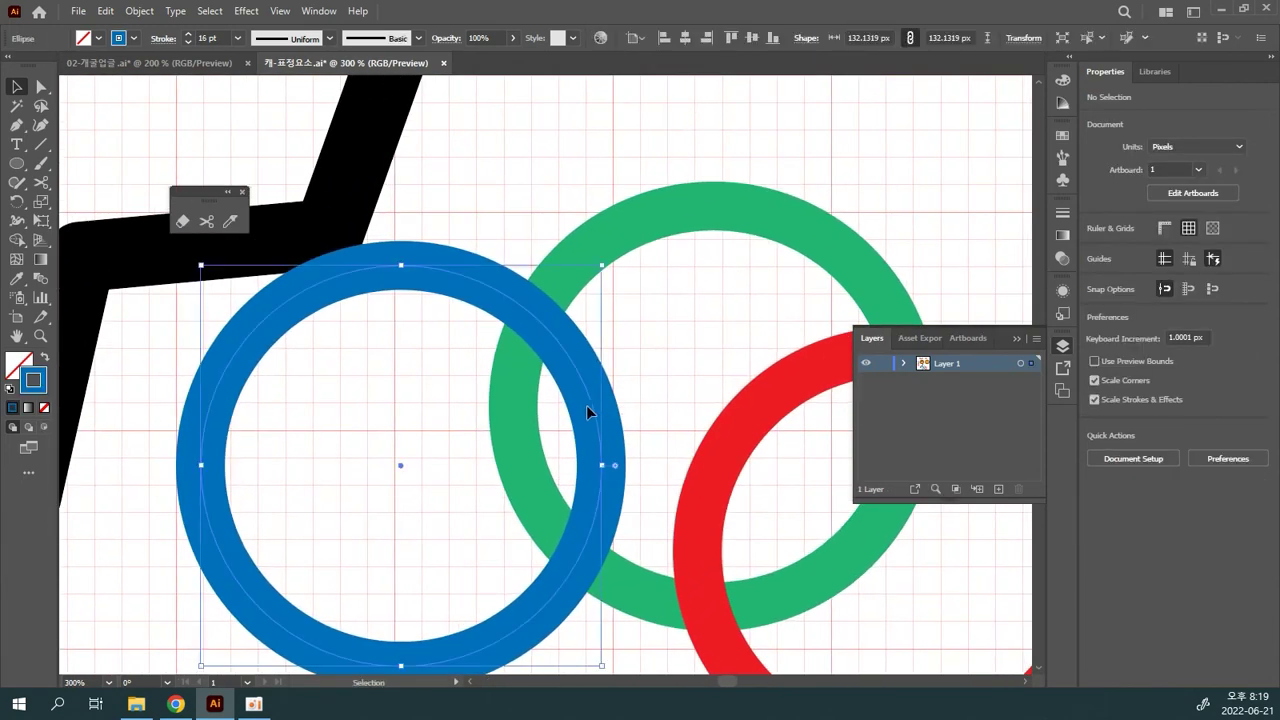
left_click(630, 226)
left_click(596, 168)
left_click_drag(630, 380, 480, 274)
left_click(394, 243)
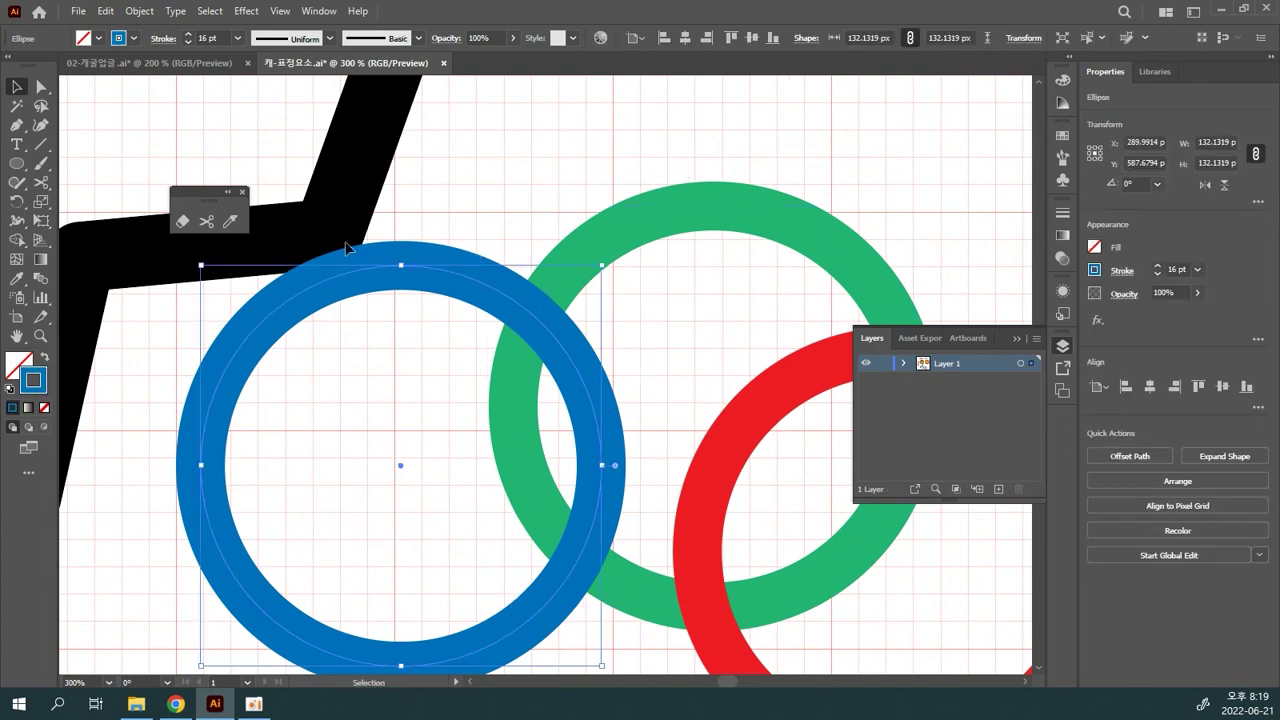
left_click(207, 221)
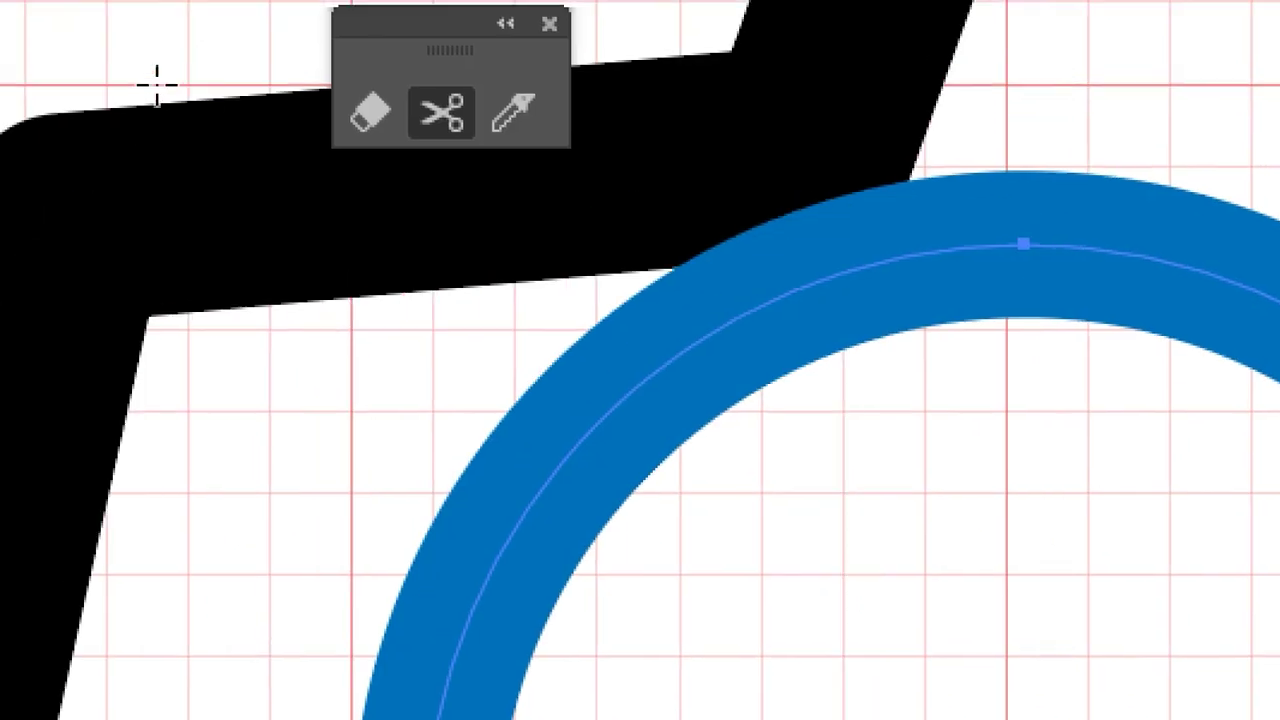
left_click_drag(410, 47, 1030, 108)
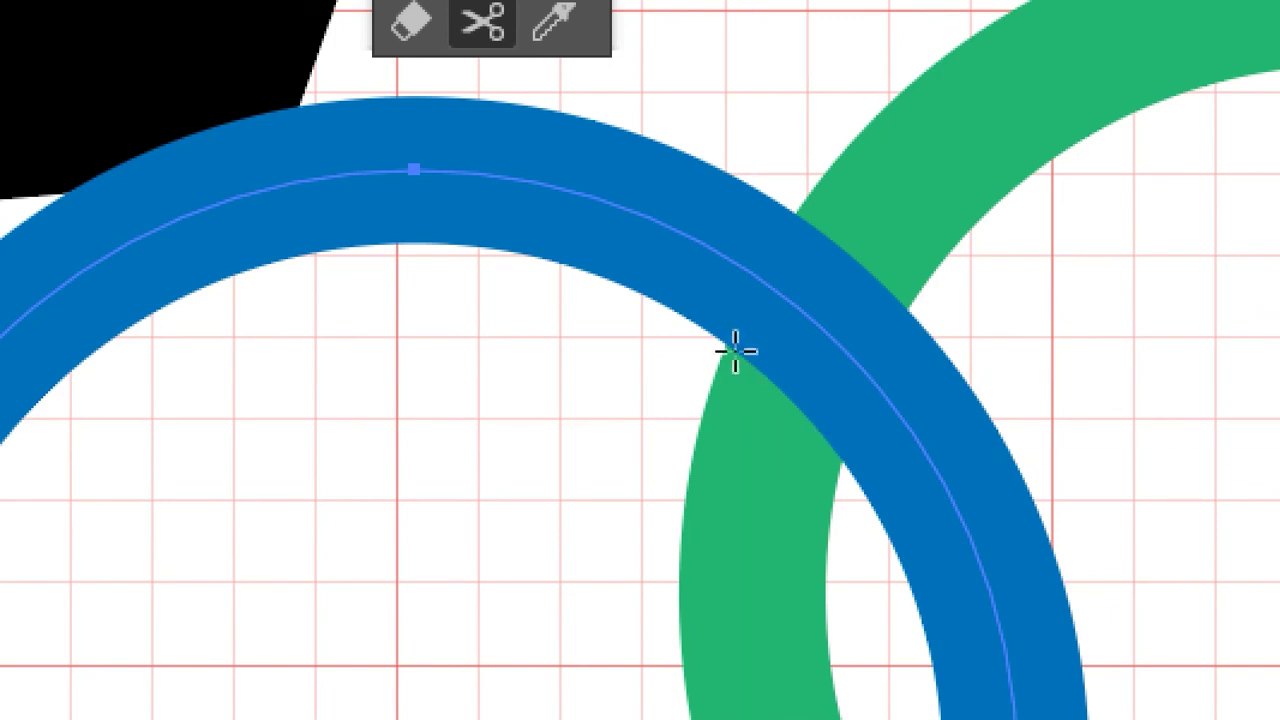
left_click(675, 228)
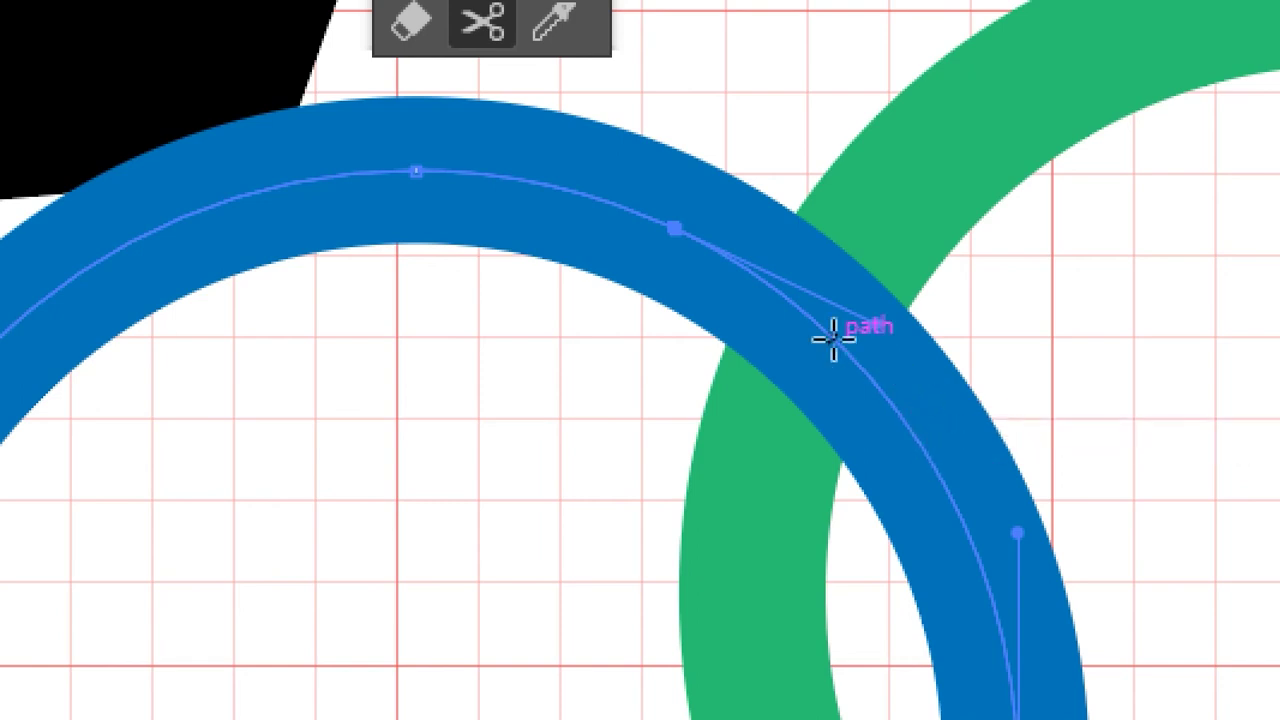
left_click(937, 466)
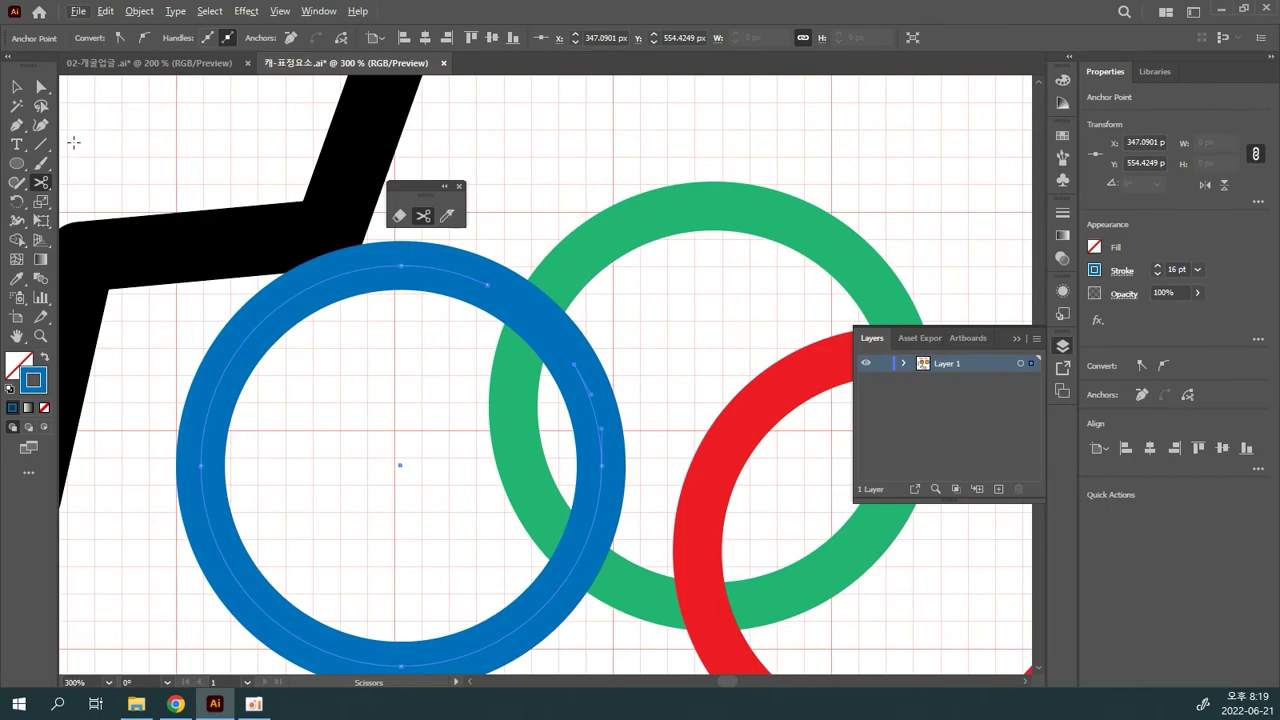
- Send the short cut segment of the blue ring to the back, behind the green ring, and deselect it
double_click(17, 87)
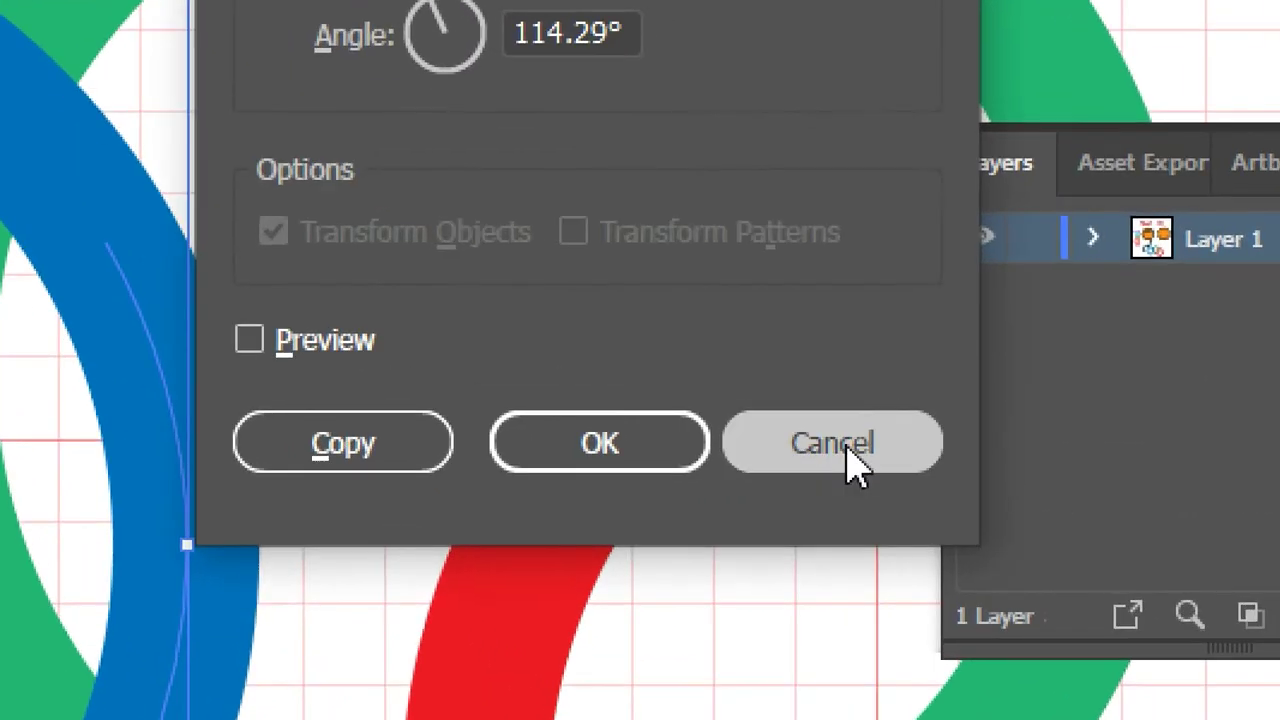
left_click(893, 458)
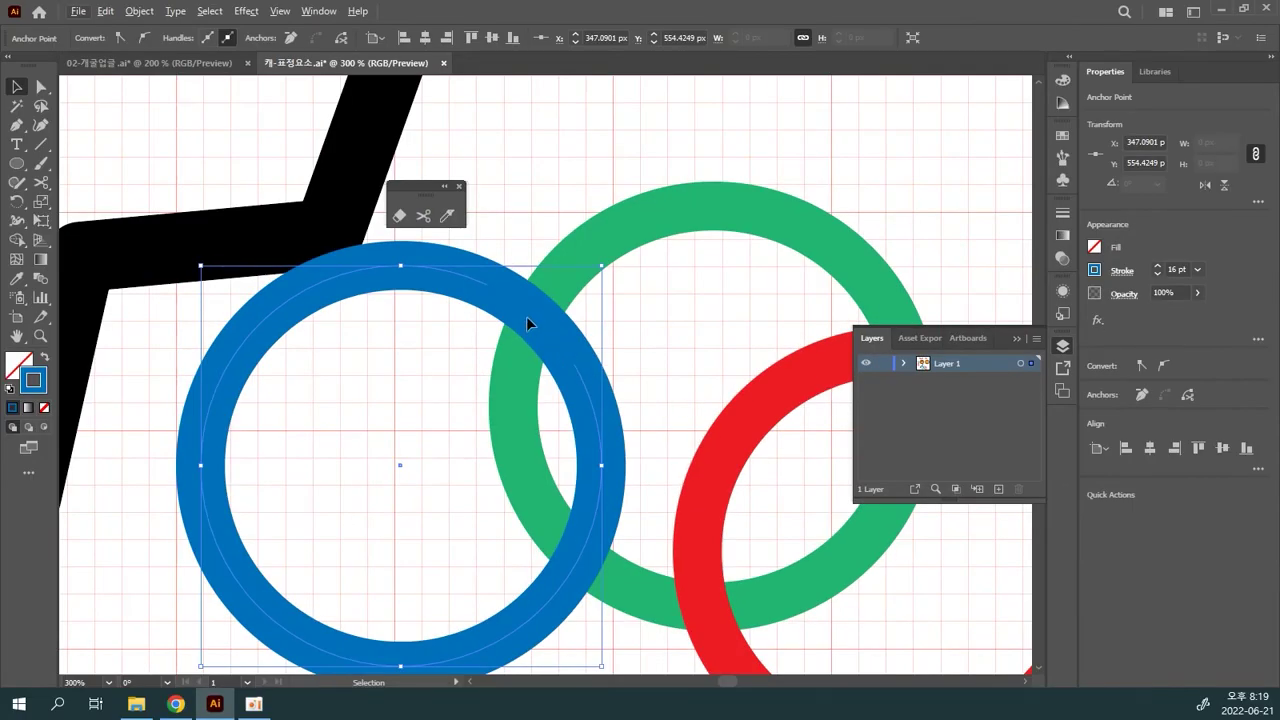
left_click(532, 315)
left_click_drag(532, 313, 617, 177)
key("ctrl+z")
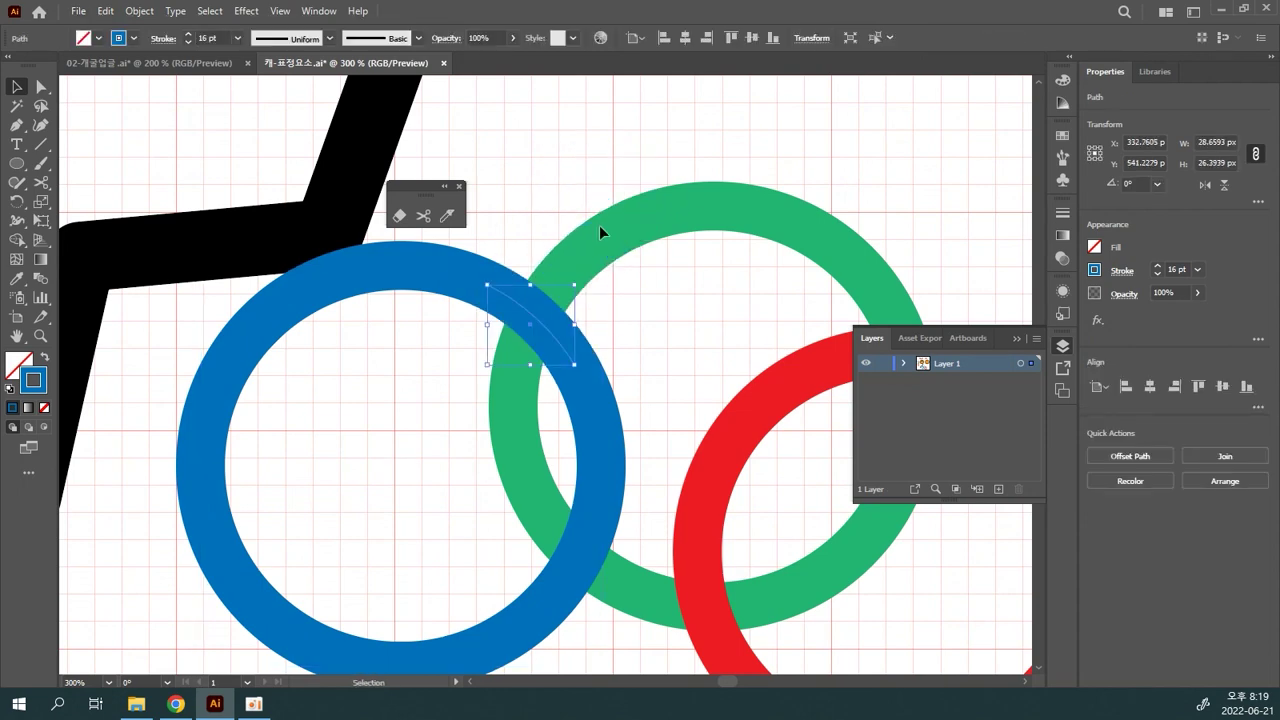
key("ctrl")
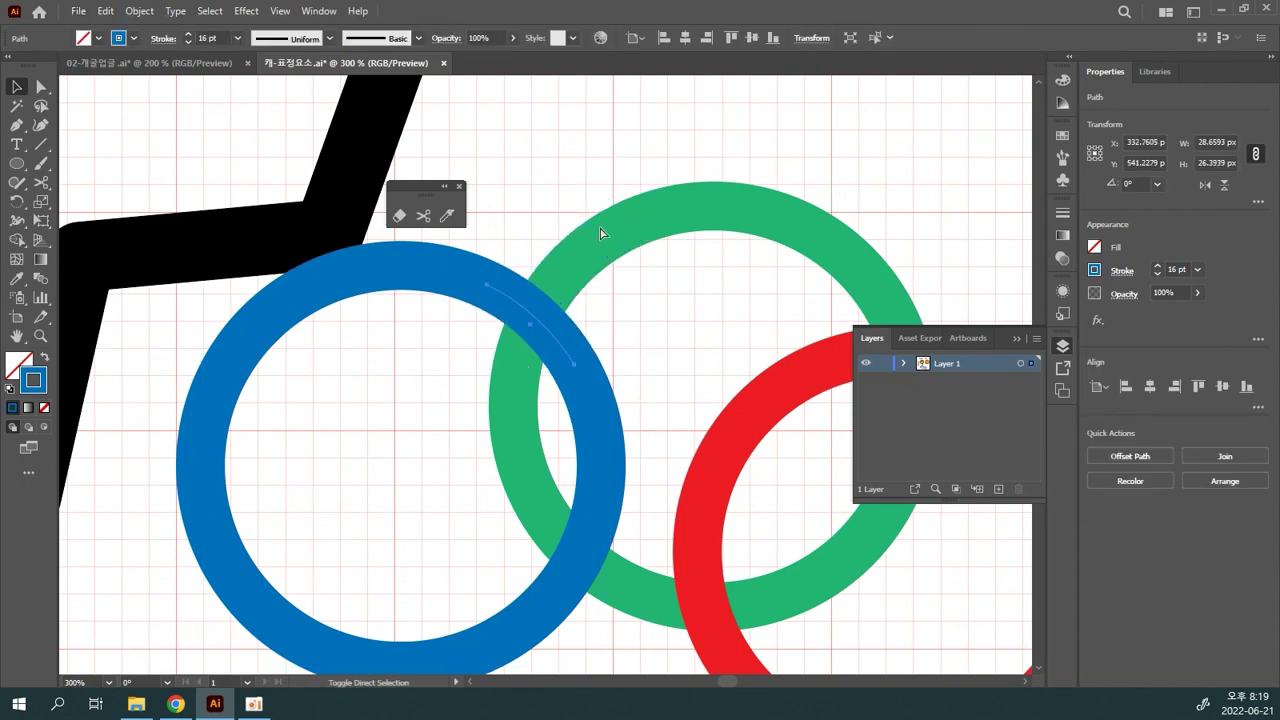
left_click(574, 166)
- Hide the panels and scale the three interlinked rings down together, keeping their proportions
key("Tab")
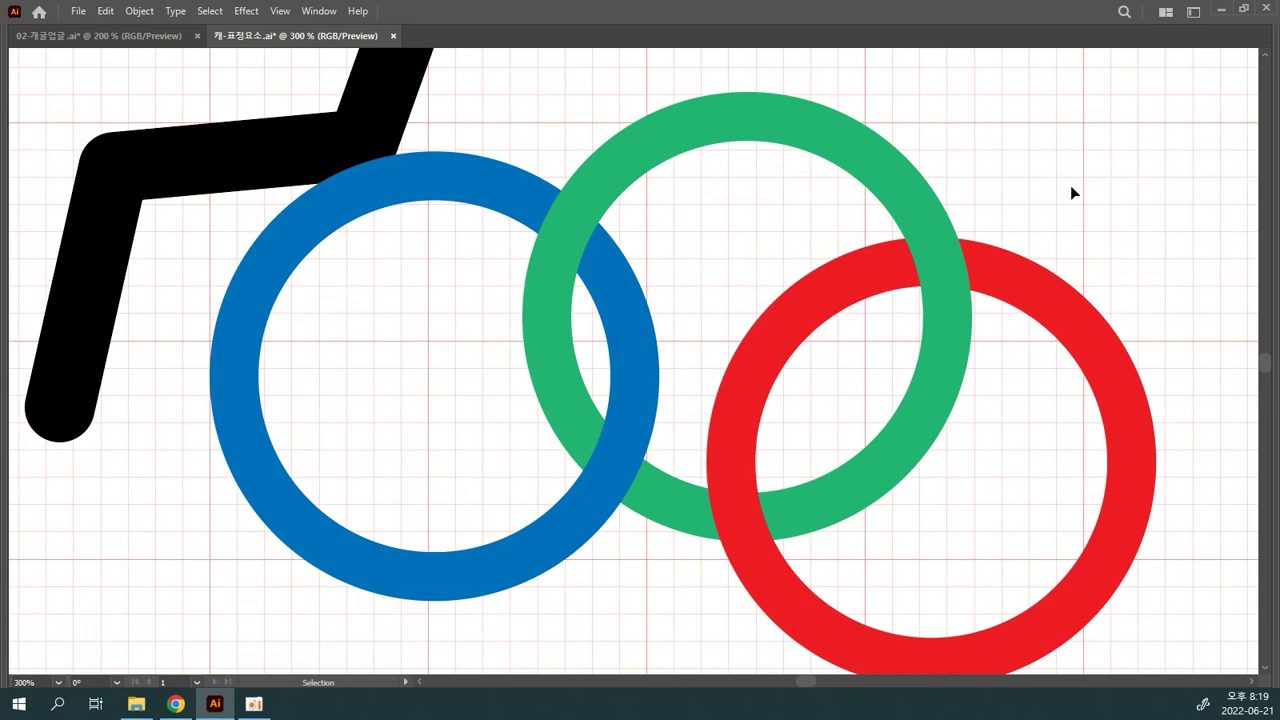
left_click(720, 318)
left_click_drag(506, 117, 1093, 572)
left_click_drag(1131, 121, 1060, 206)
- Move the three selected rings together slightly down to the left below the zigzag path
key("a")
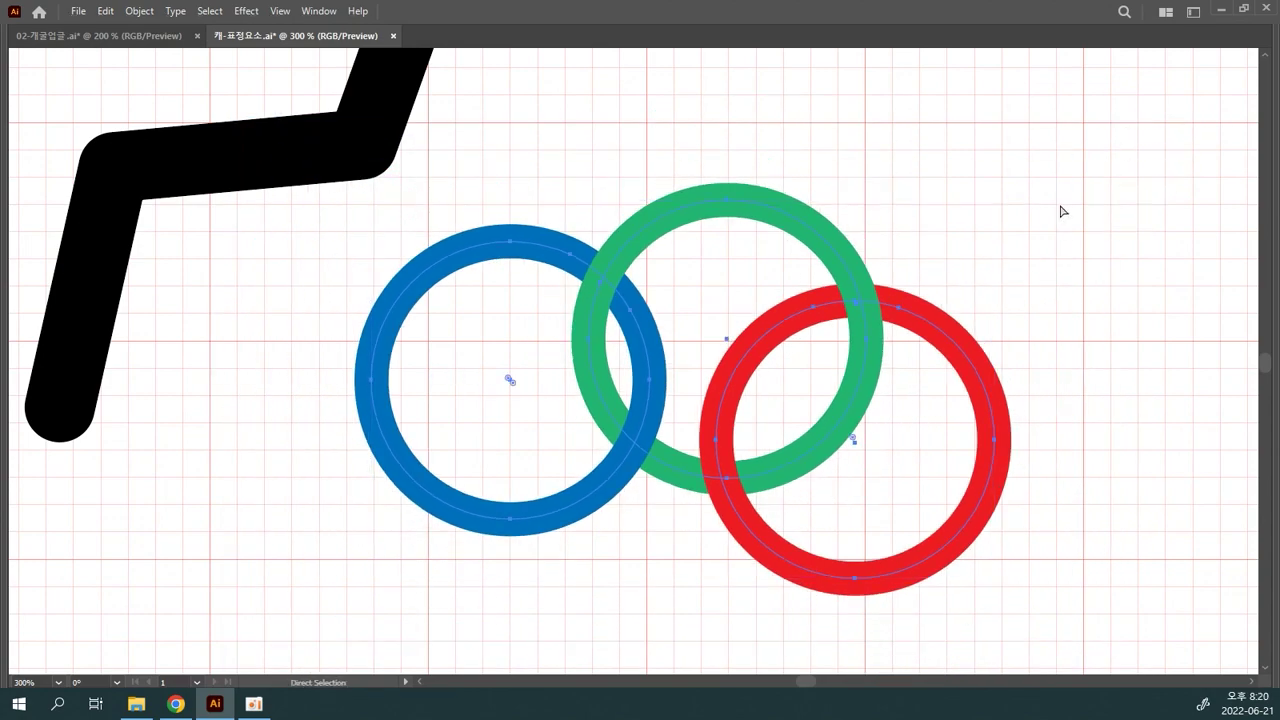
key("v")
left_click(989, 360)
left_click_drag(960, 349, 1024, 349)
scroll(893, 300, "up", 5)
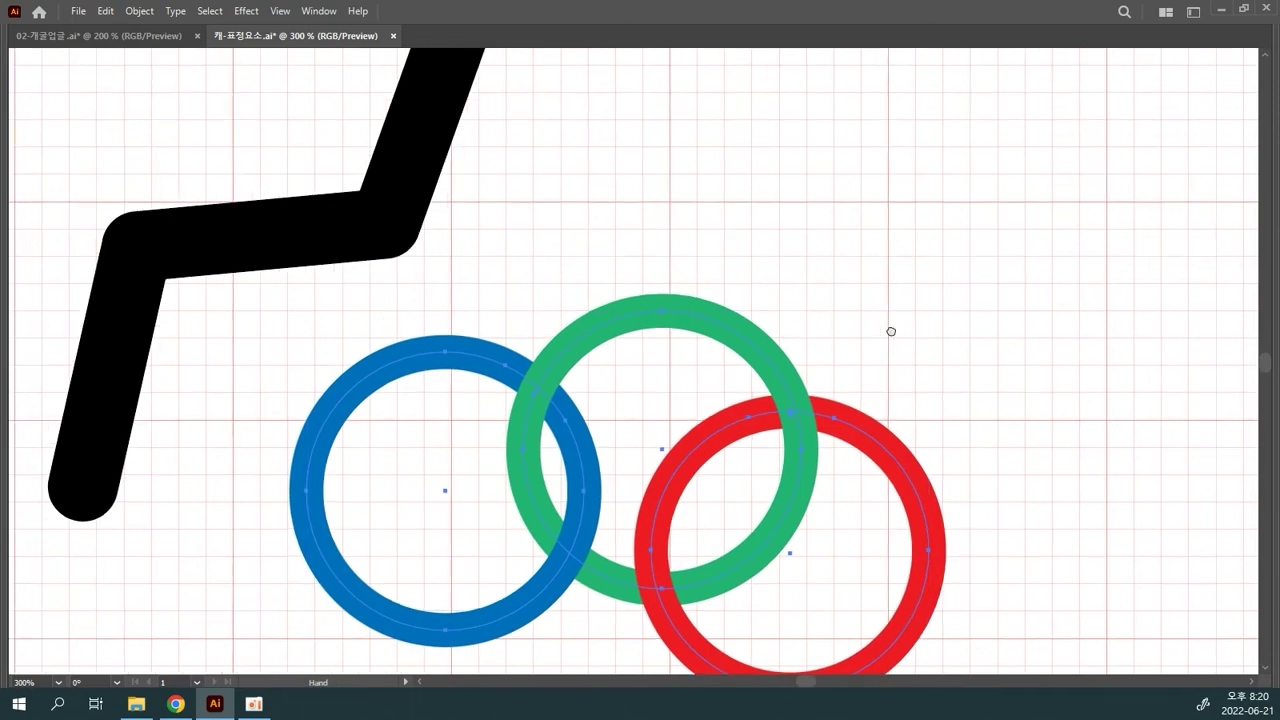
- Select the uncut orange circle to the right of the sliced one and bring the panels back
scroll(846, 451, "down", 1)
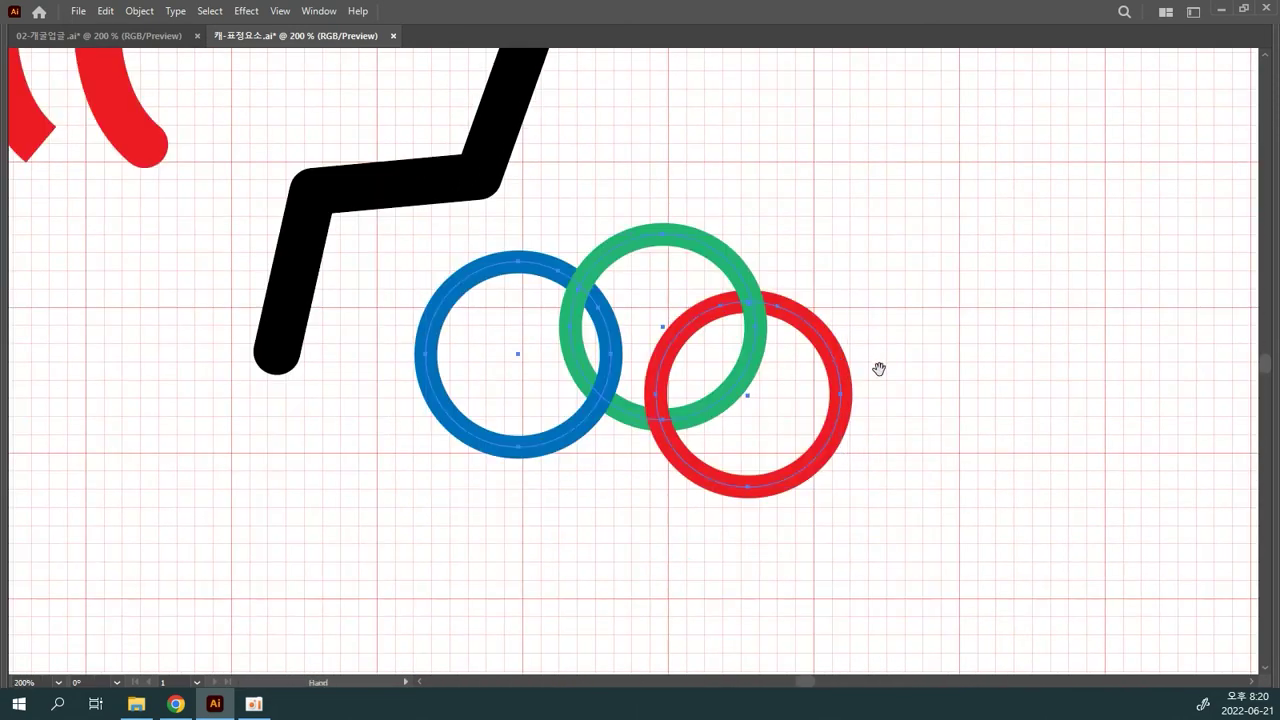
left_click_drag(880, 366, 737, 614)
left_click_drag(766, 447, 686, 597)
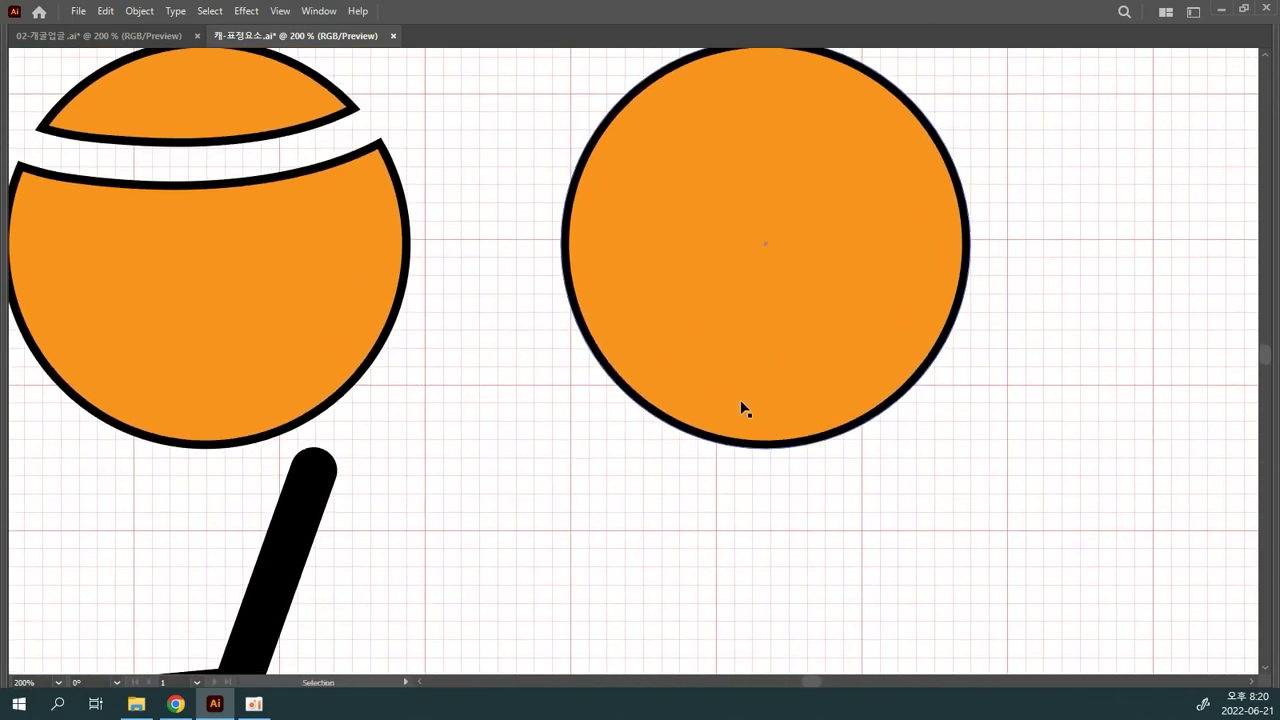
left_click(718, 360)
key("Tab")
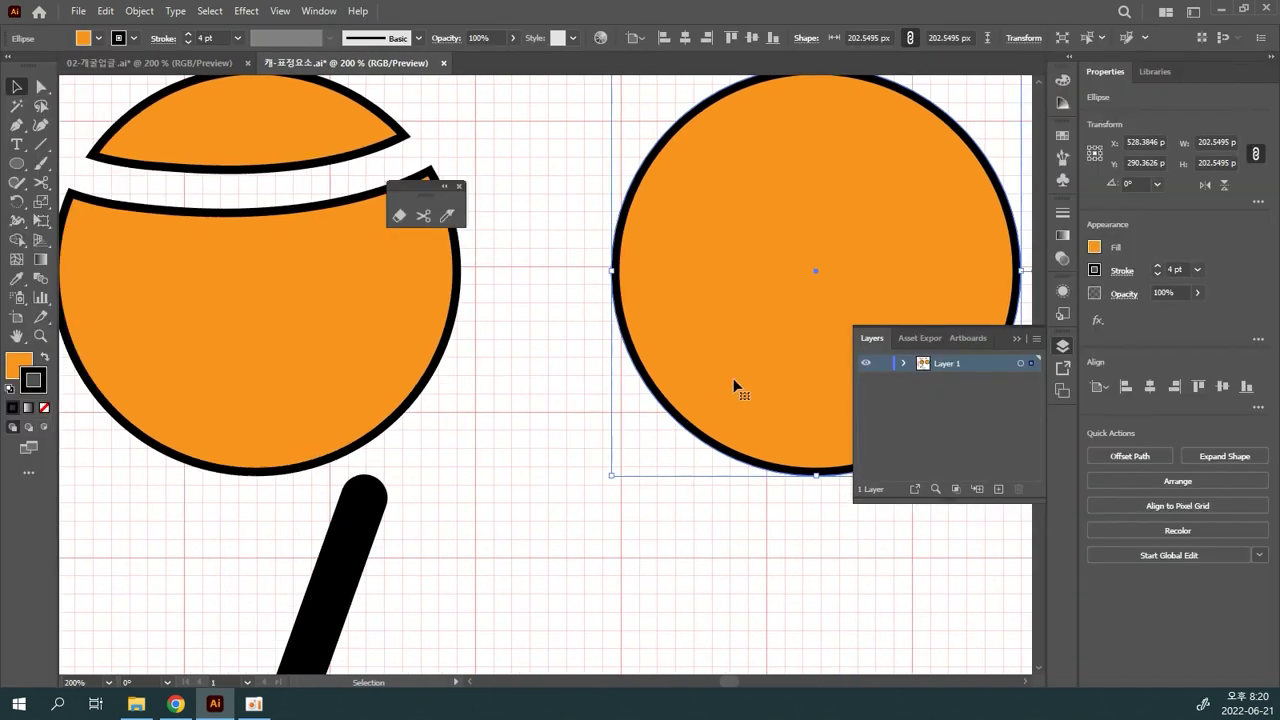
left_click_drag(796, 315, 671, 370)
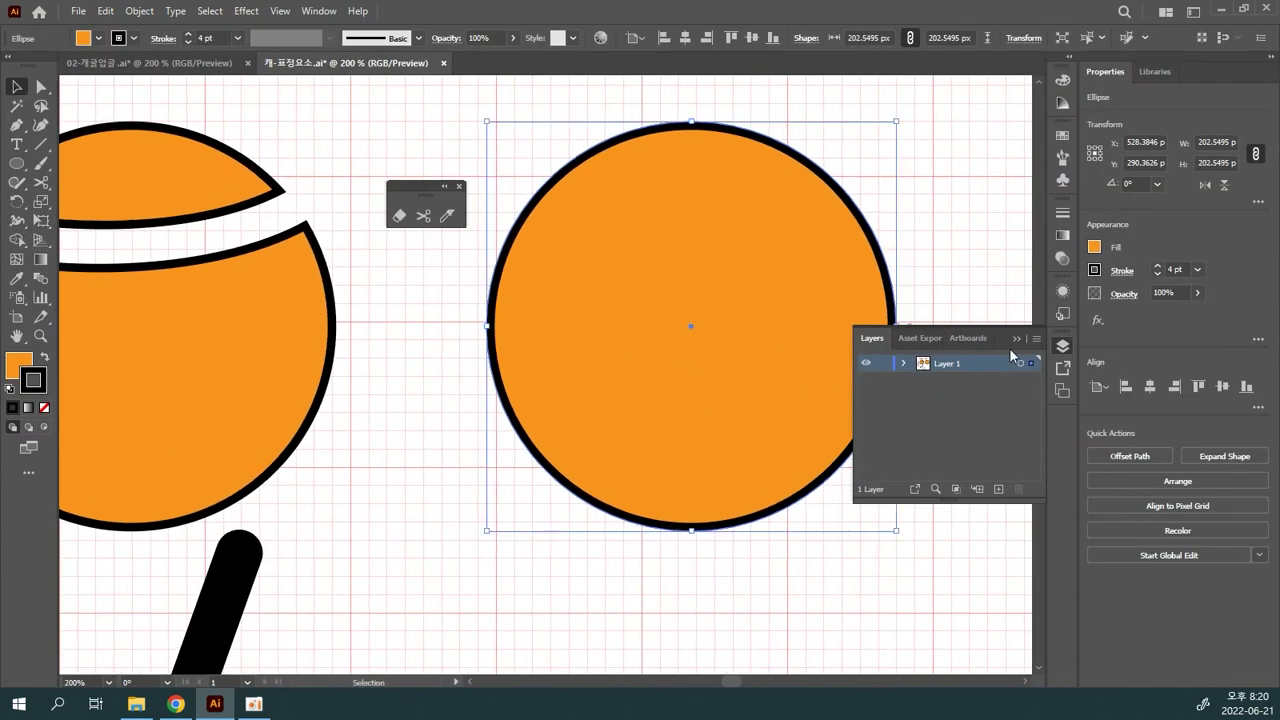
- Flatten the selected orange circle vertically about its centre into an ellipse about 121 px high, keeping its width
left_click(970, 346)
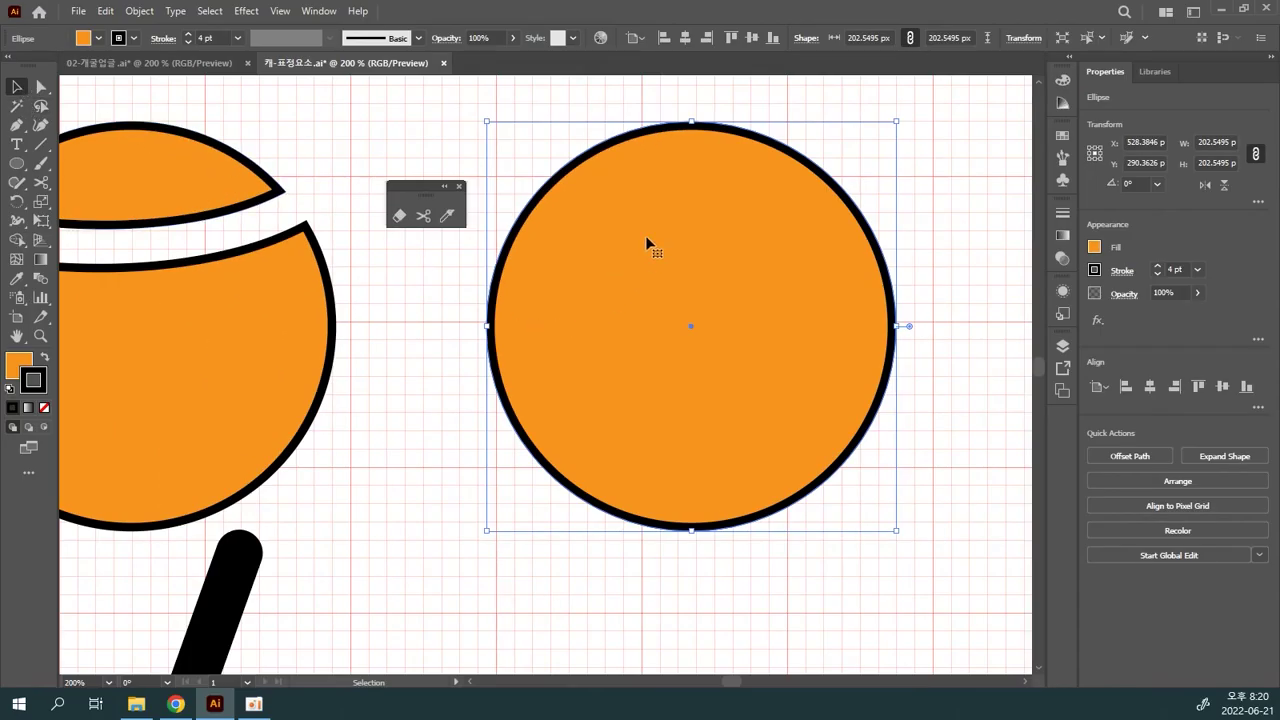
left_click_drag(692, 122, 692, 206)
- Draw a horizontal line about 256 px long across the ellipse's upper part and a vertical line about 89 px long crossing its lower edge
left_click(41, 144)
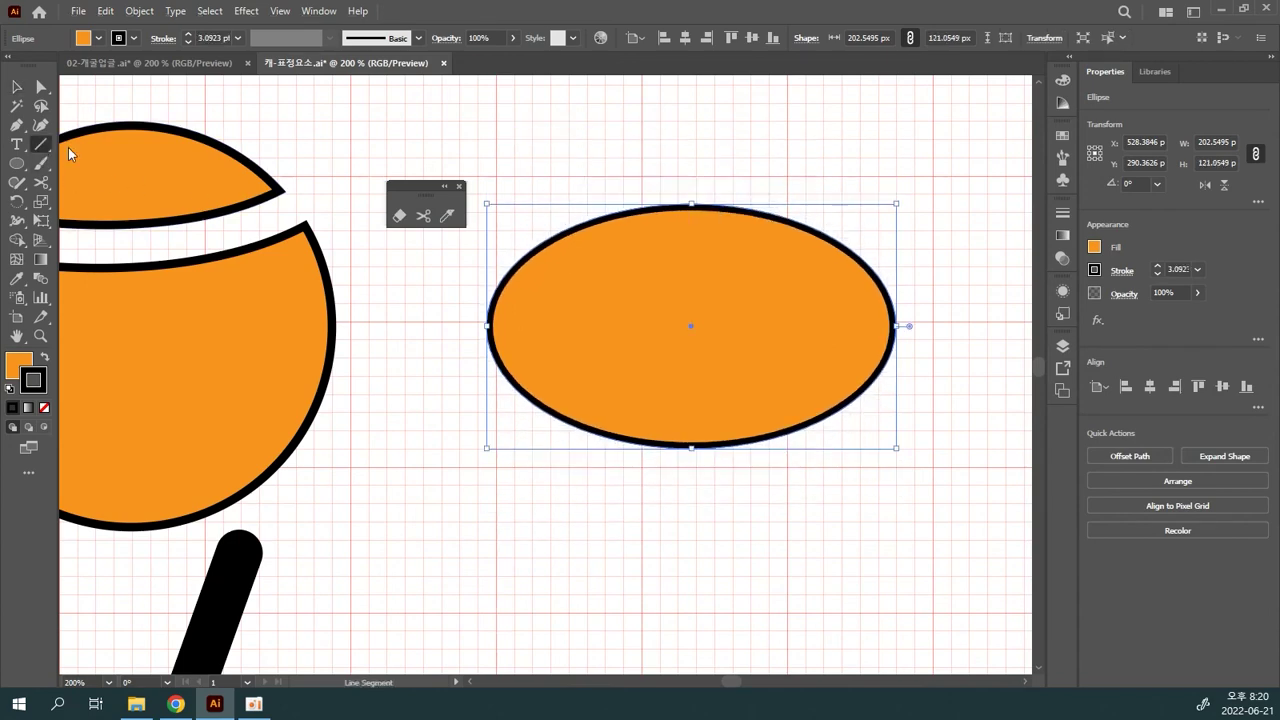
left_click_drag(421, 282, 938, 282)
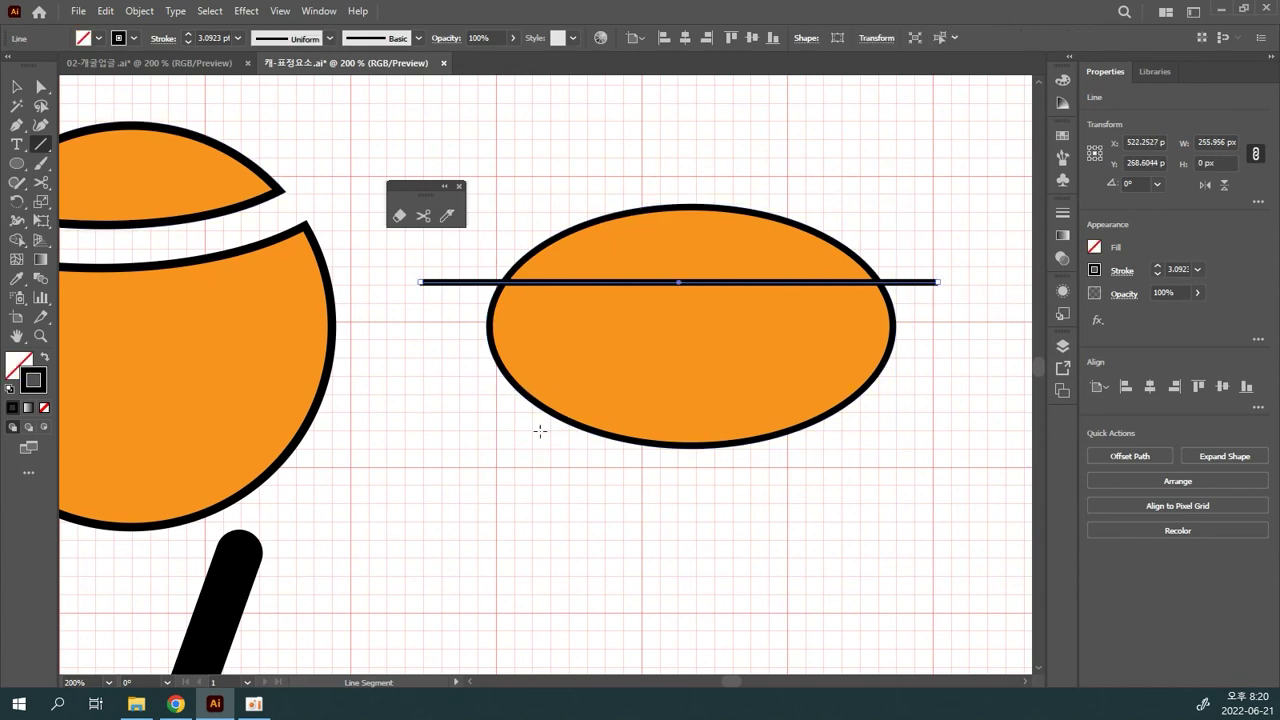
left_click_drag(703, 350, 703, 530)
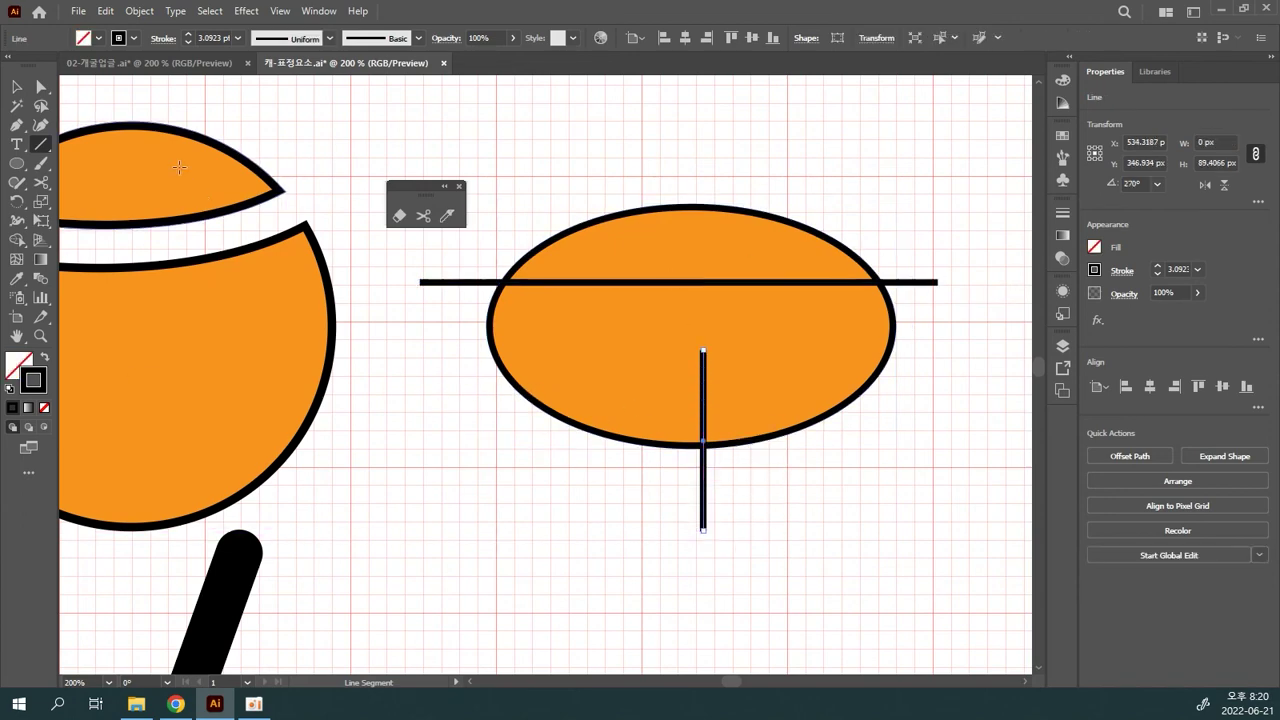
- Select the ellipse with both straight lines, split them with Pathfinder Divide, and deselect the result
left_click(16, 88)
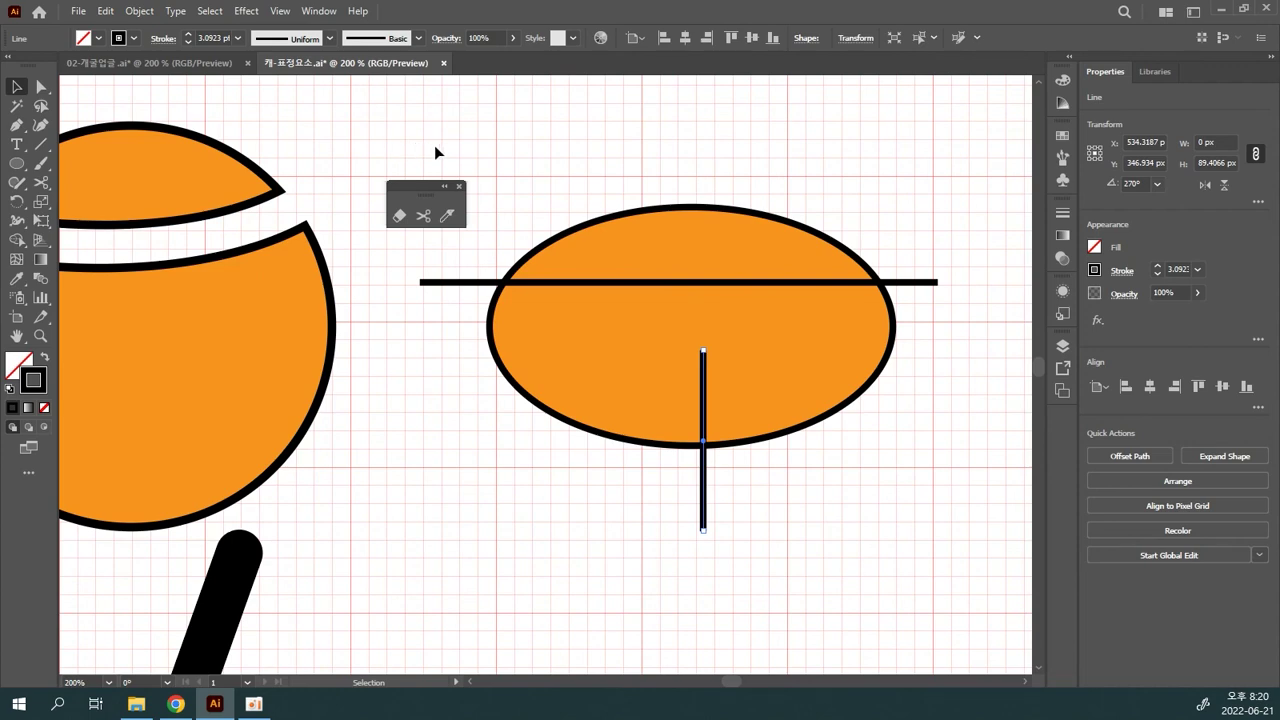
left_click_drag(590, 140, 840, 425)
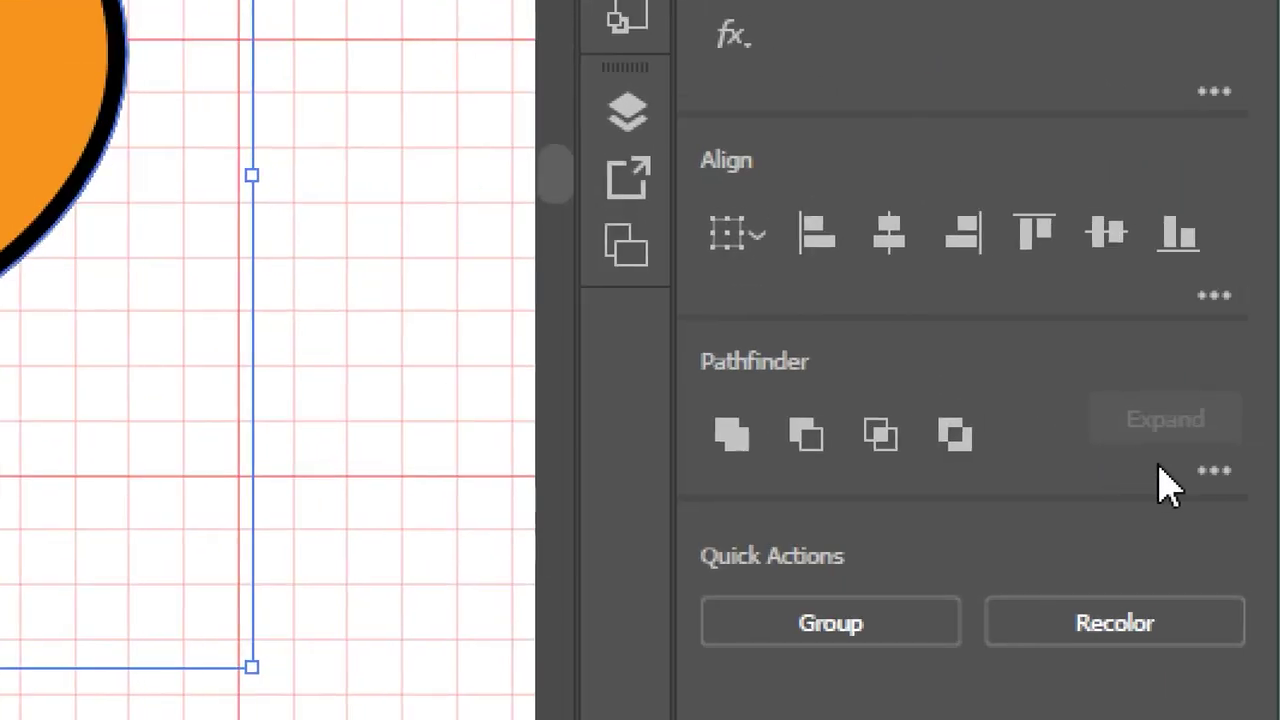
left_click(1222, 472)
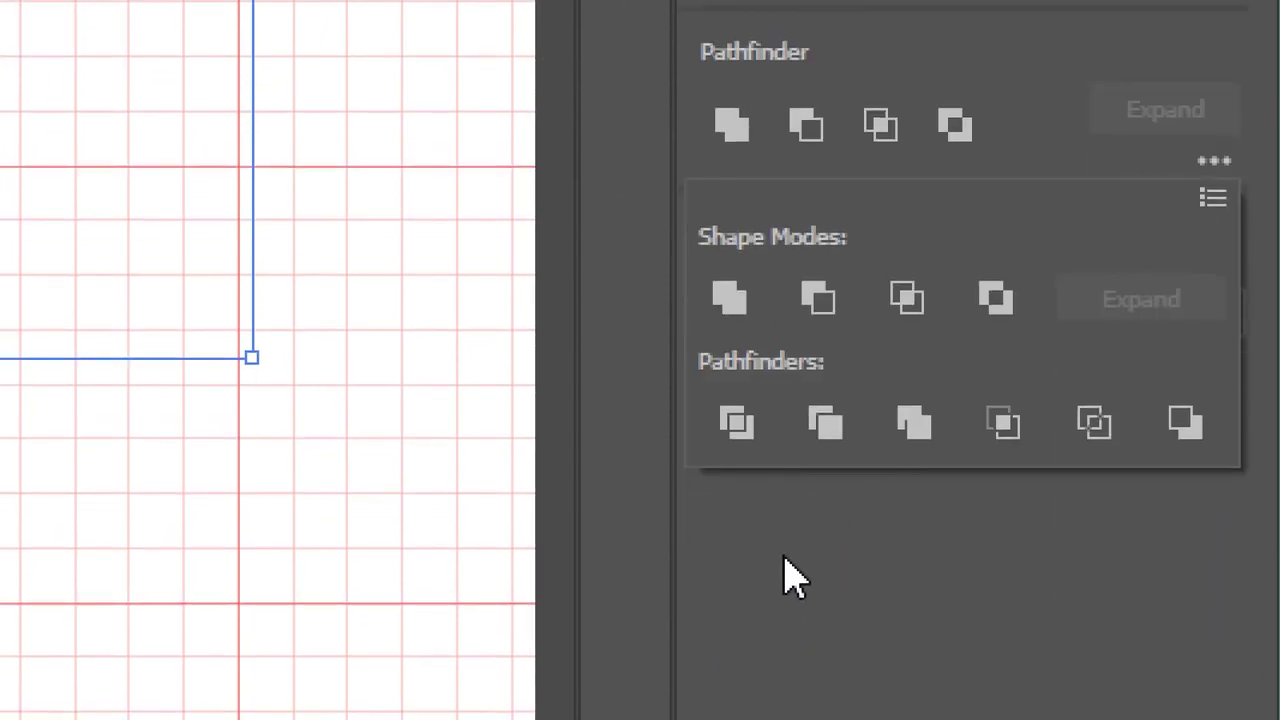
left_click(737, 424)
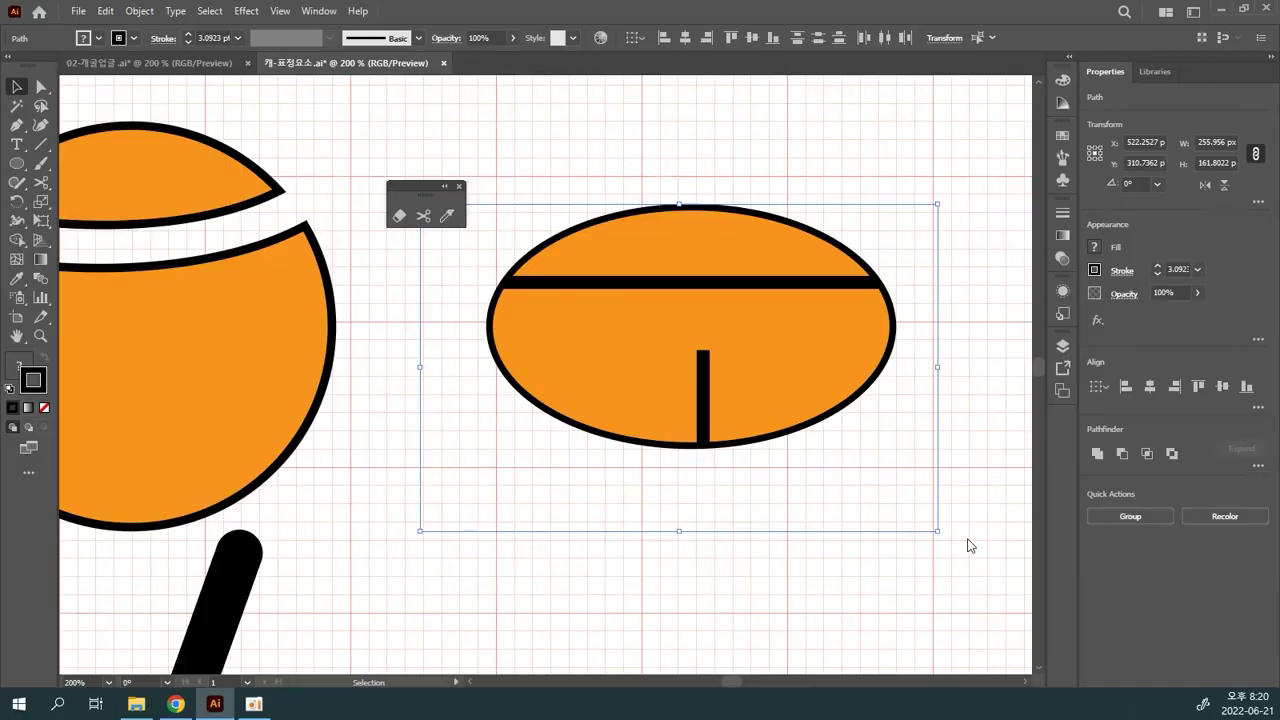
left_click(967, 545)
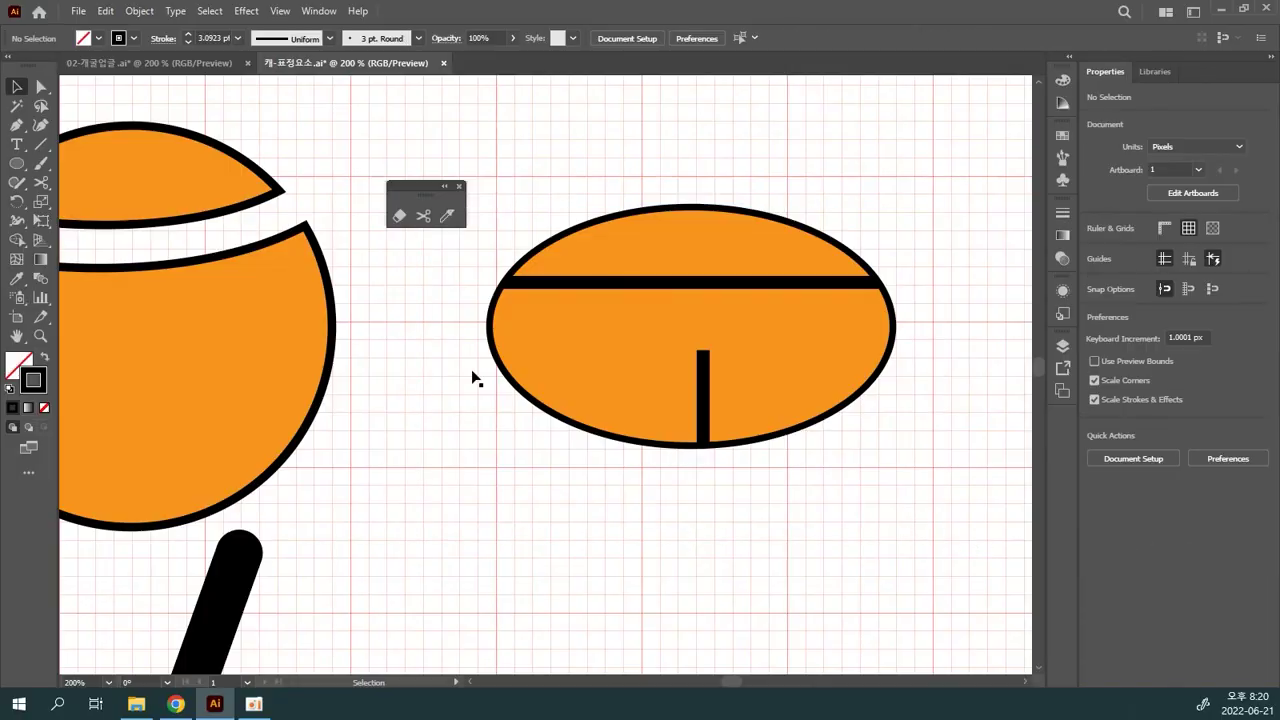
- Isolate the divided group, move its upper piece up and shift its lower piece to the right
left_click(648, 270)
left_click(430, 300)
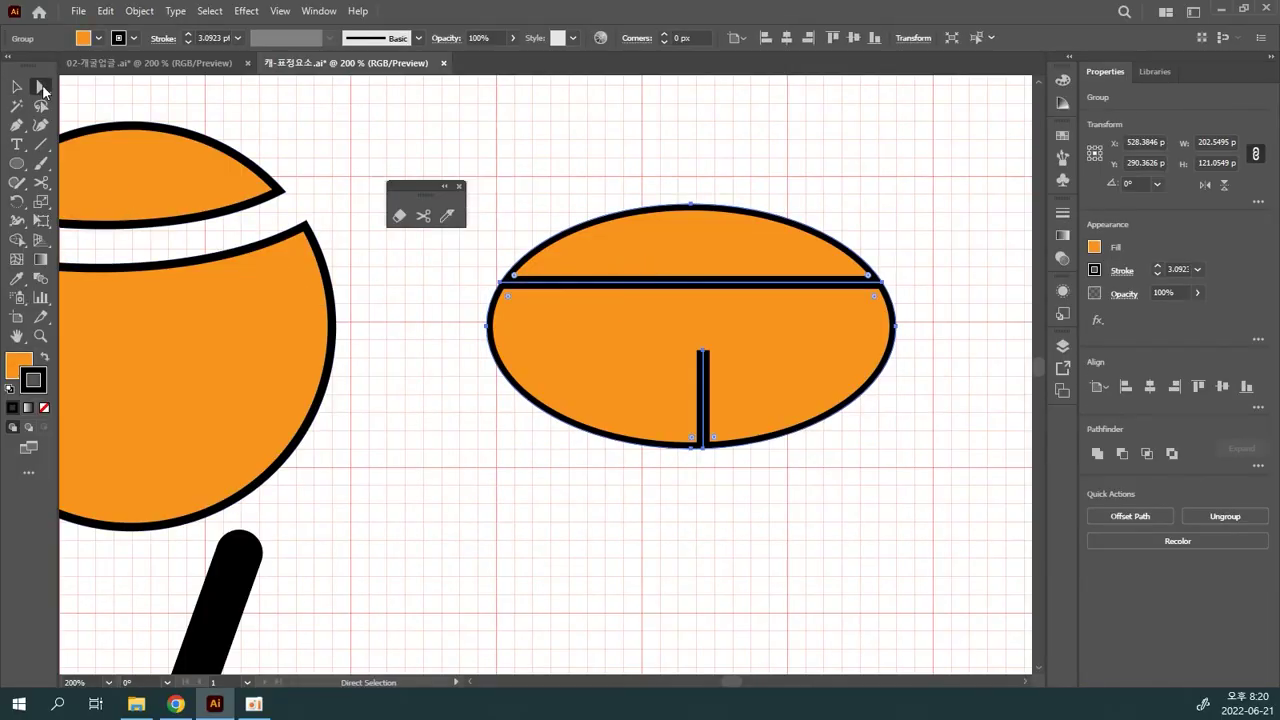
left_click(688, 260)
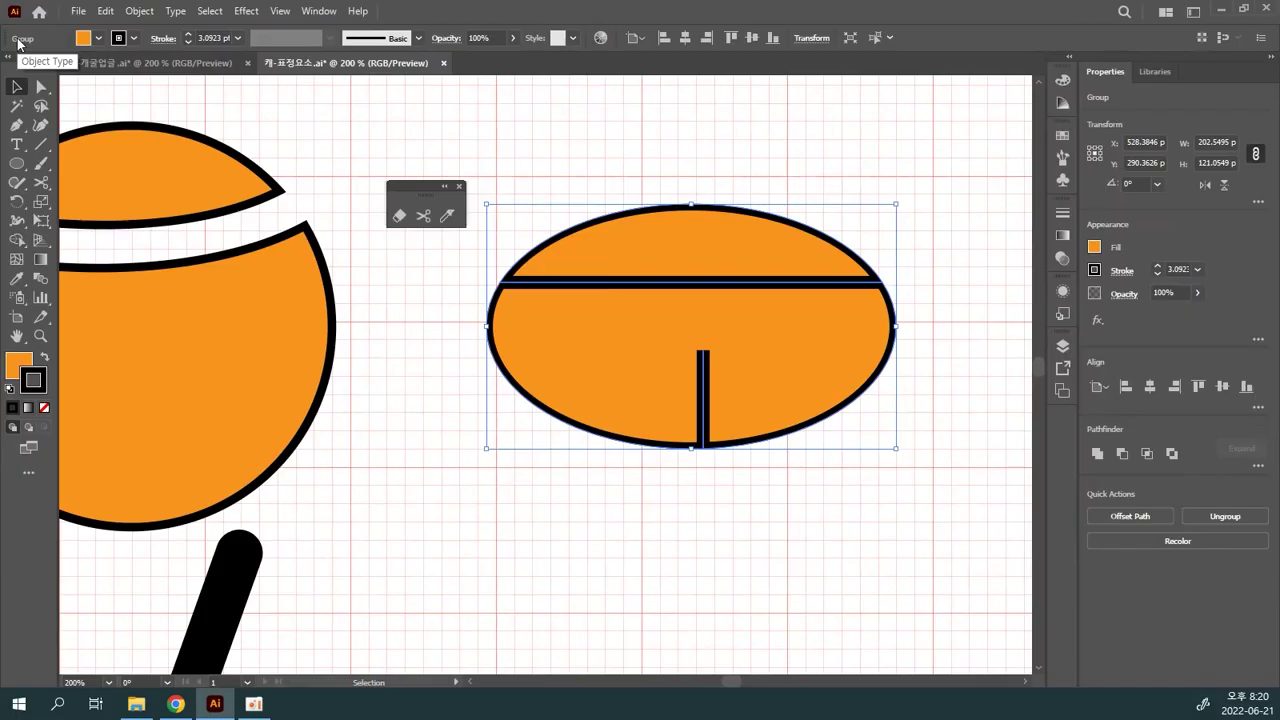
double_click(697, 245)
left_click_drag(714, 251, 705, 225)
left_click_drag(758, 349, 799, 349)
key("a")
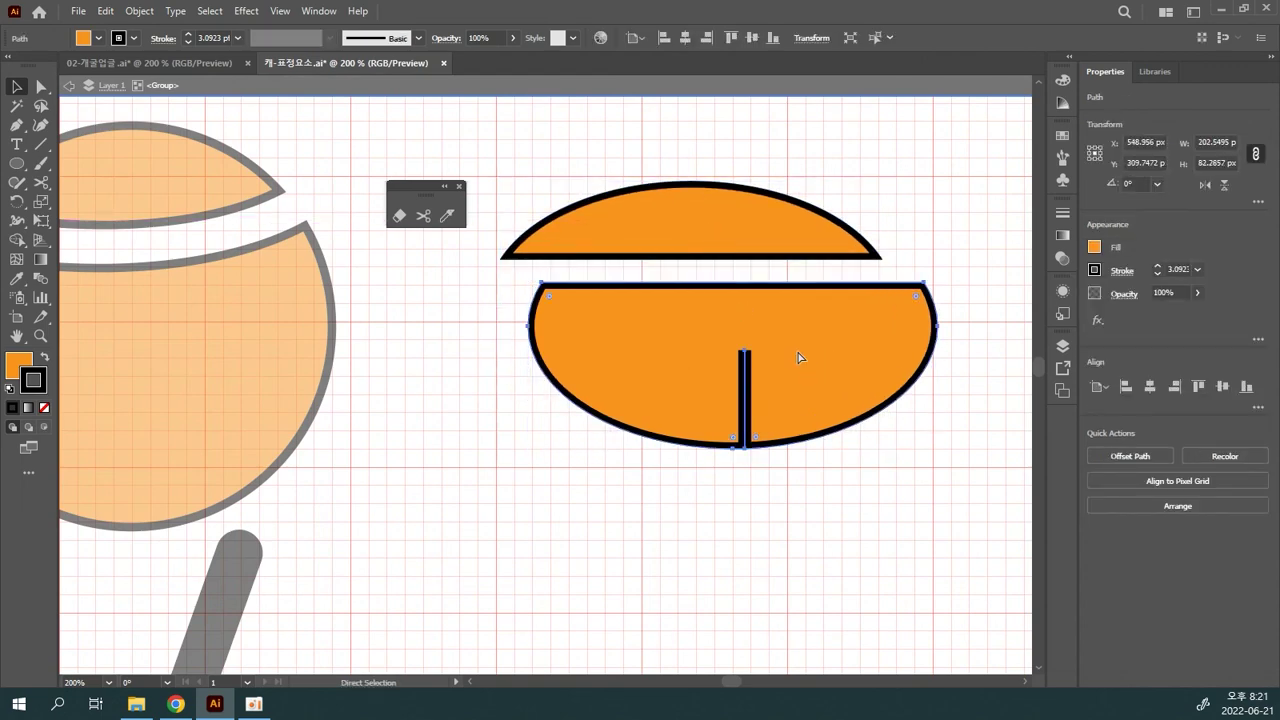
- Undo the piece moves and the Divide operation on the ellipse and straight lines
key("ctrl+z")
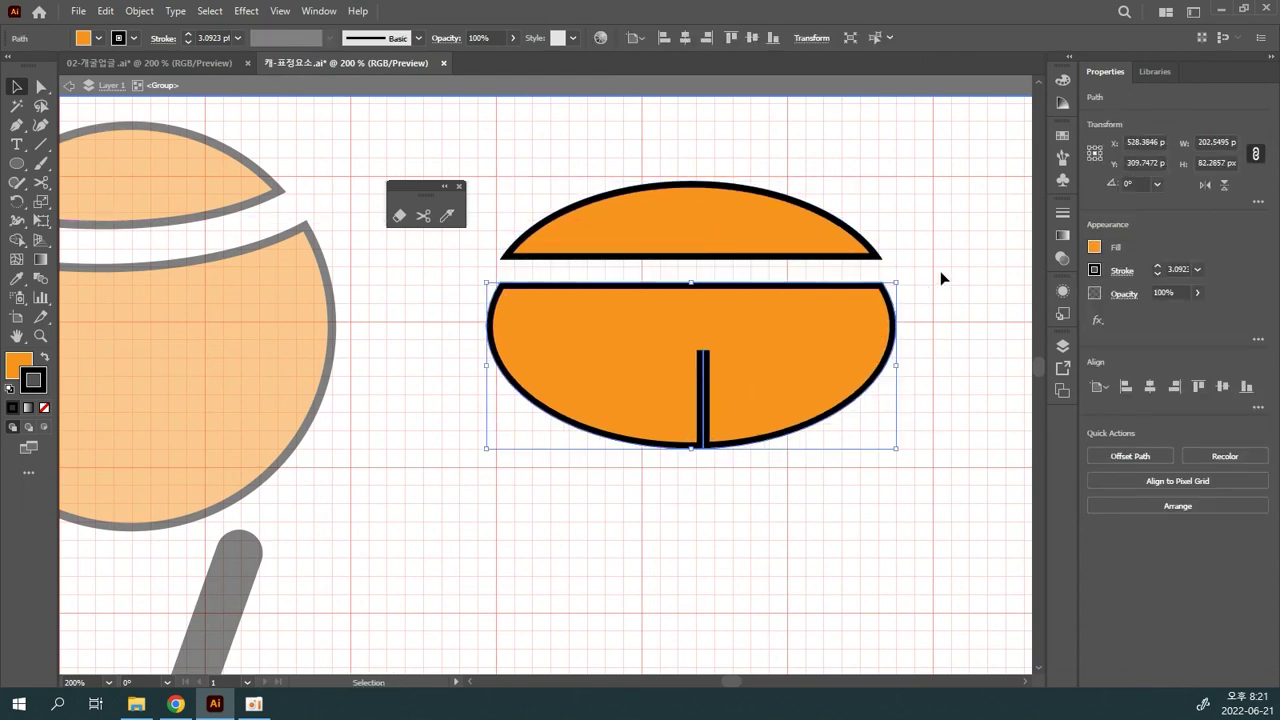
key("ctrl+z")
key("ctrl+z")
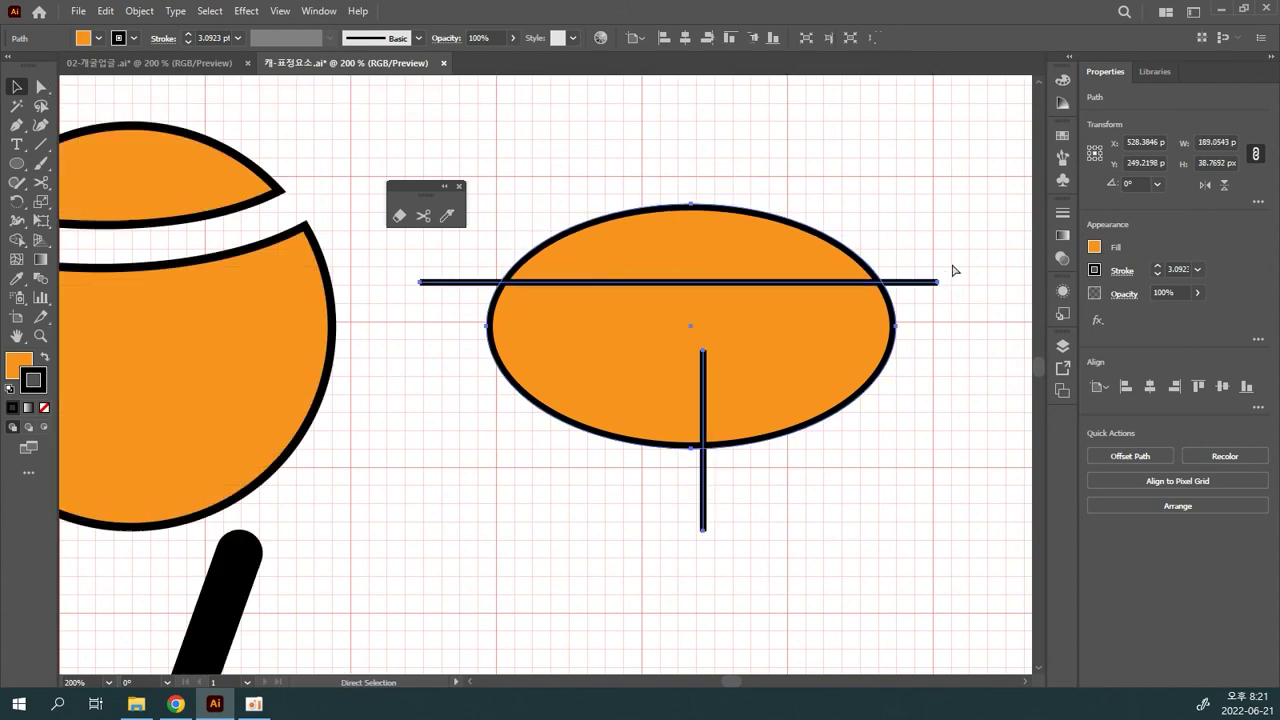
key("ctrl+z")
- Delete the horizontal line crossing the upper part of the ellipse
left_click(929, 214)
left_click_drag(930, 367, 772, 378)
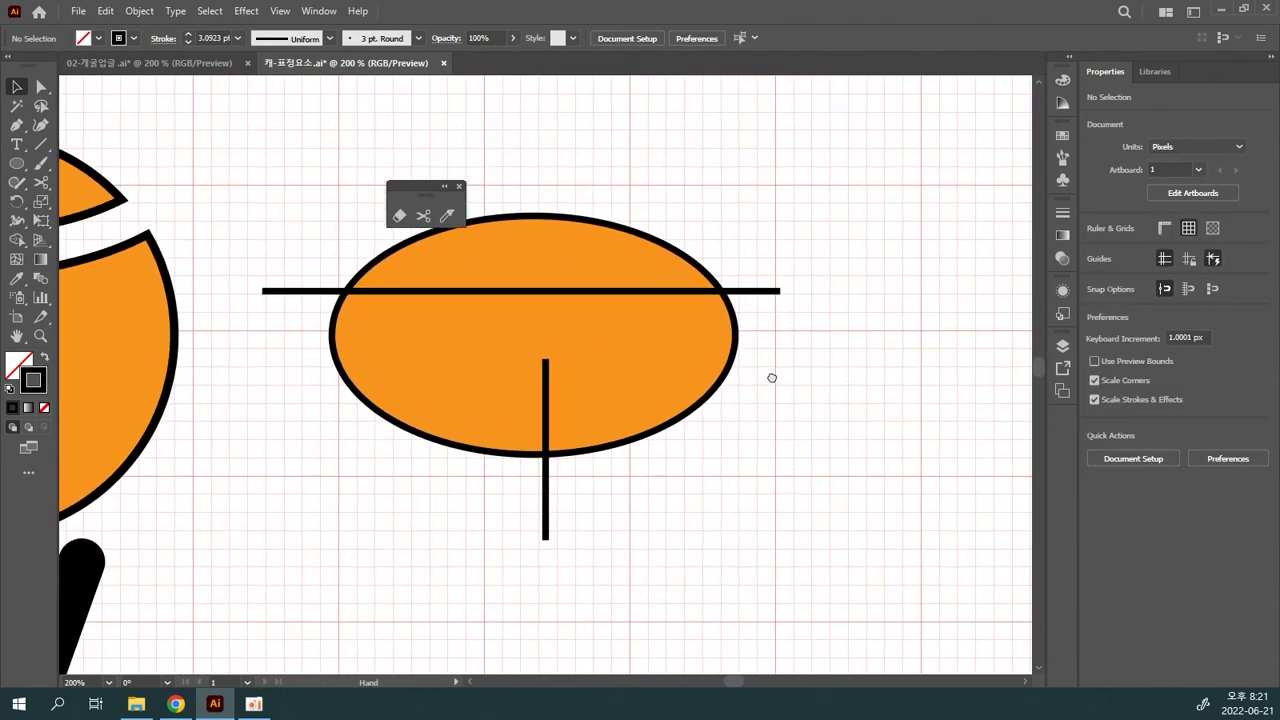
left_click(758, 292)
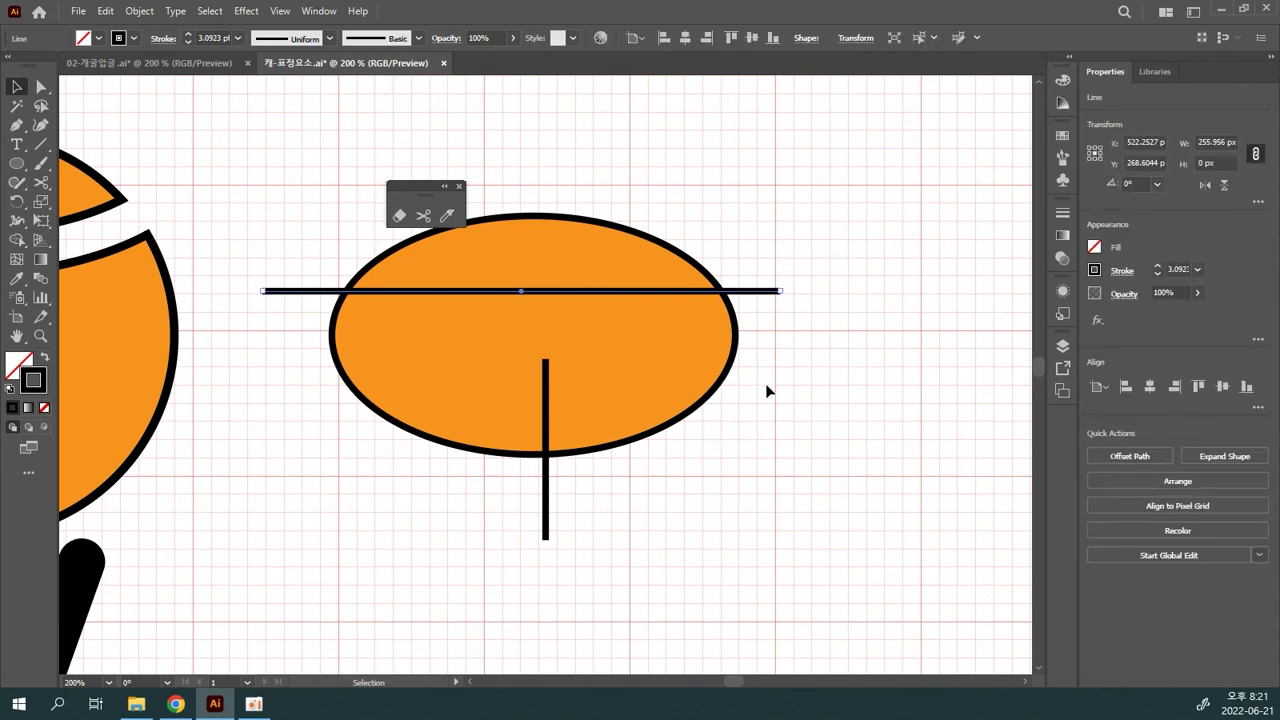
key("Delete")
- Draw a downward-sagging curve about 243 px wide with the Pen tool across the ellipse's upper part, ending outside both sides
left_click(17, 125)
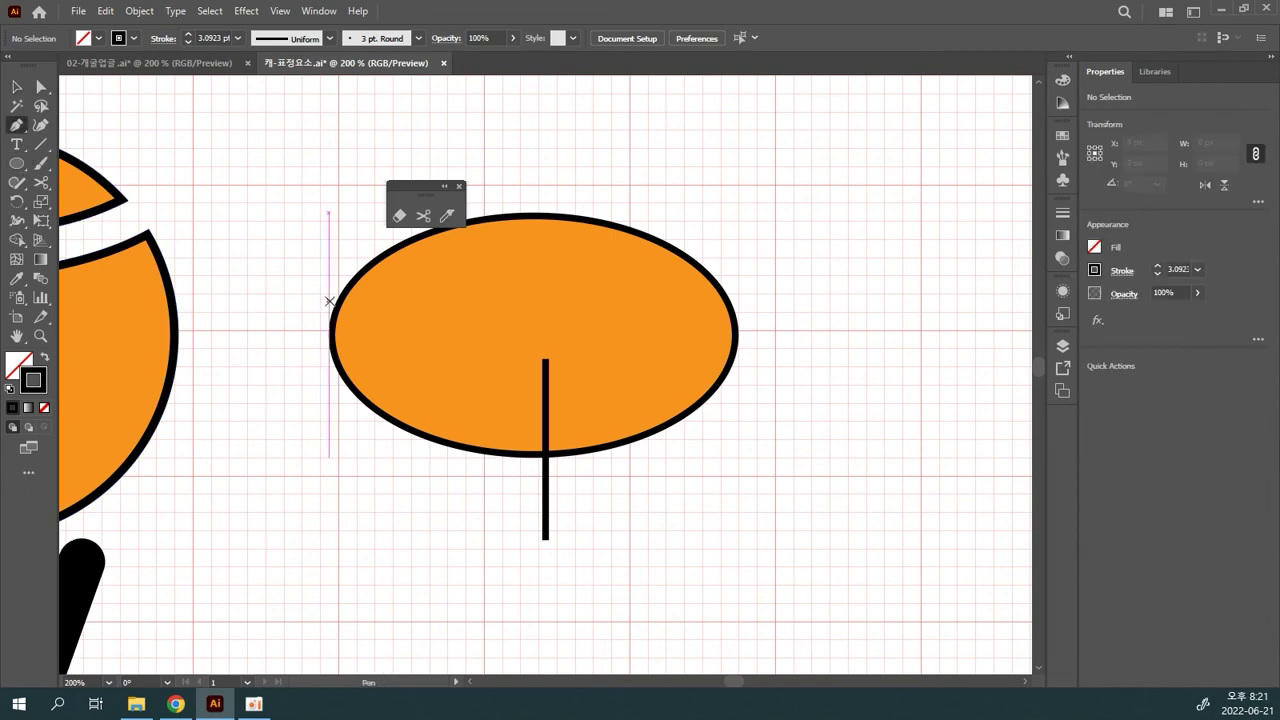
left_click(291, 219)
left_click_drag(537, 293, 703, 296)
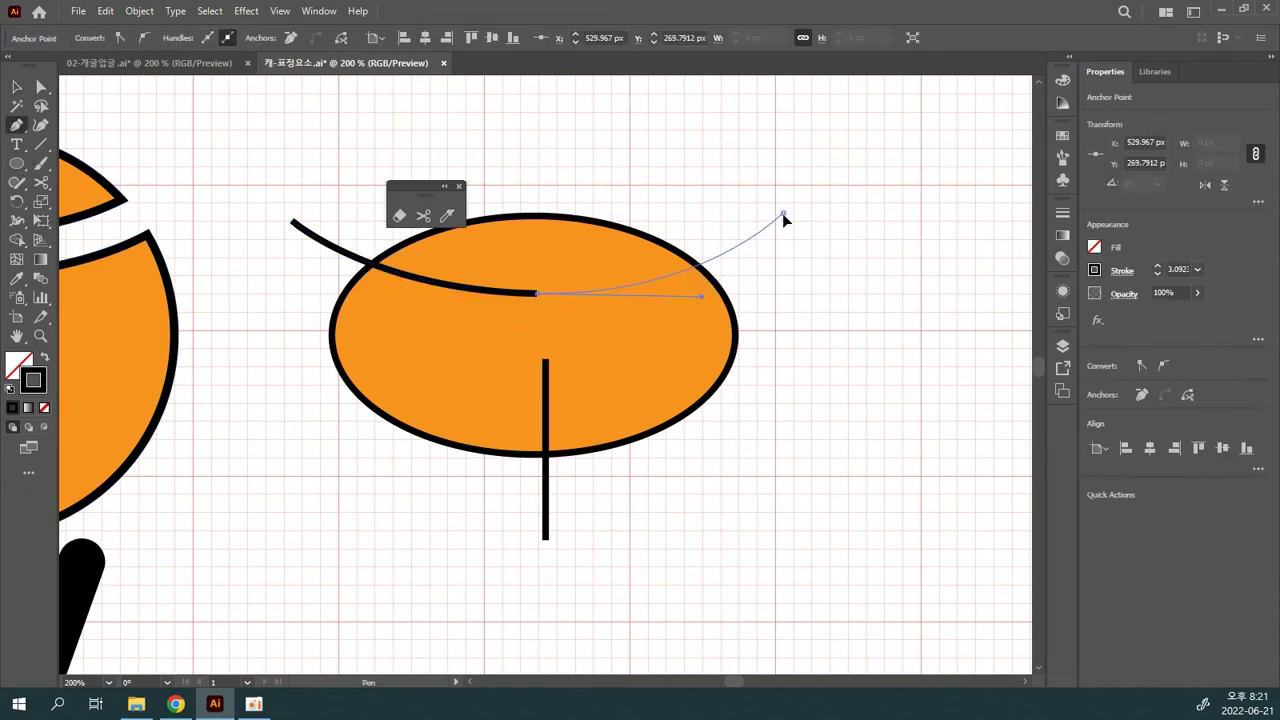
left_click(783, 214)
left_click(811, 291, "ctrl")
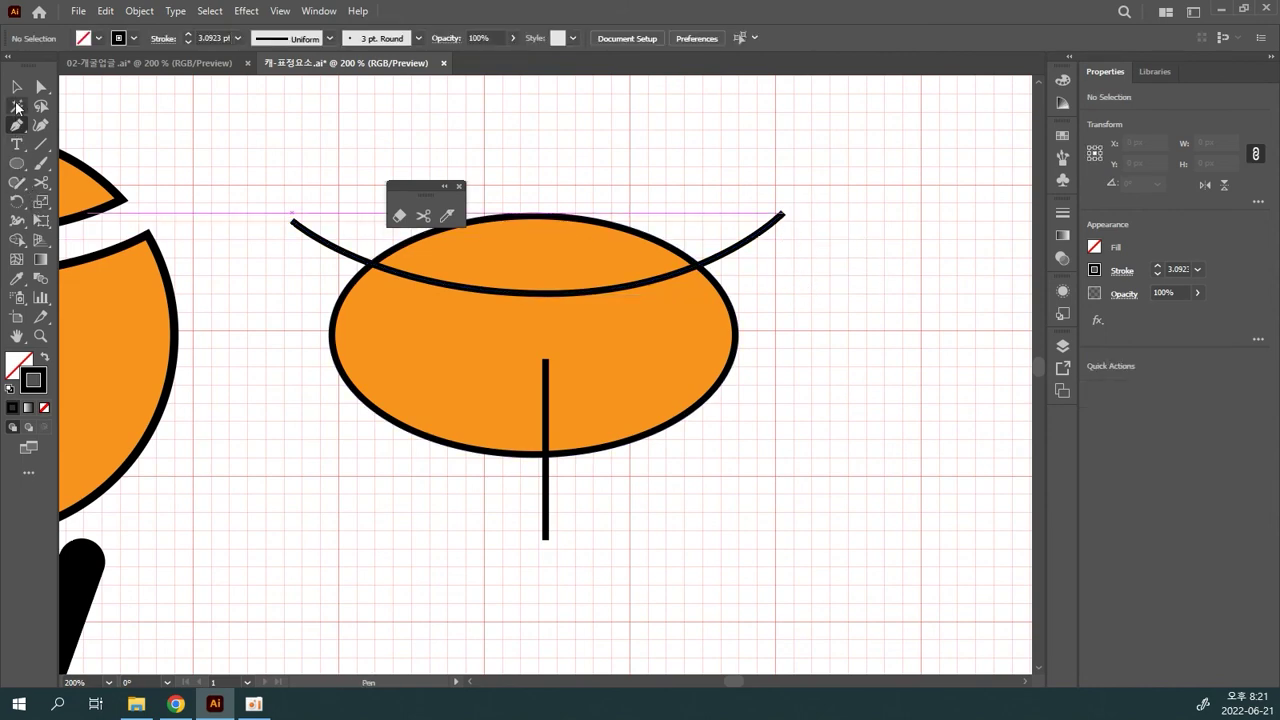
- Delete the vertical line crossing the lower edge of the ellipse
left_click(17, 87)
left_click(546, 486)
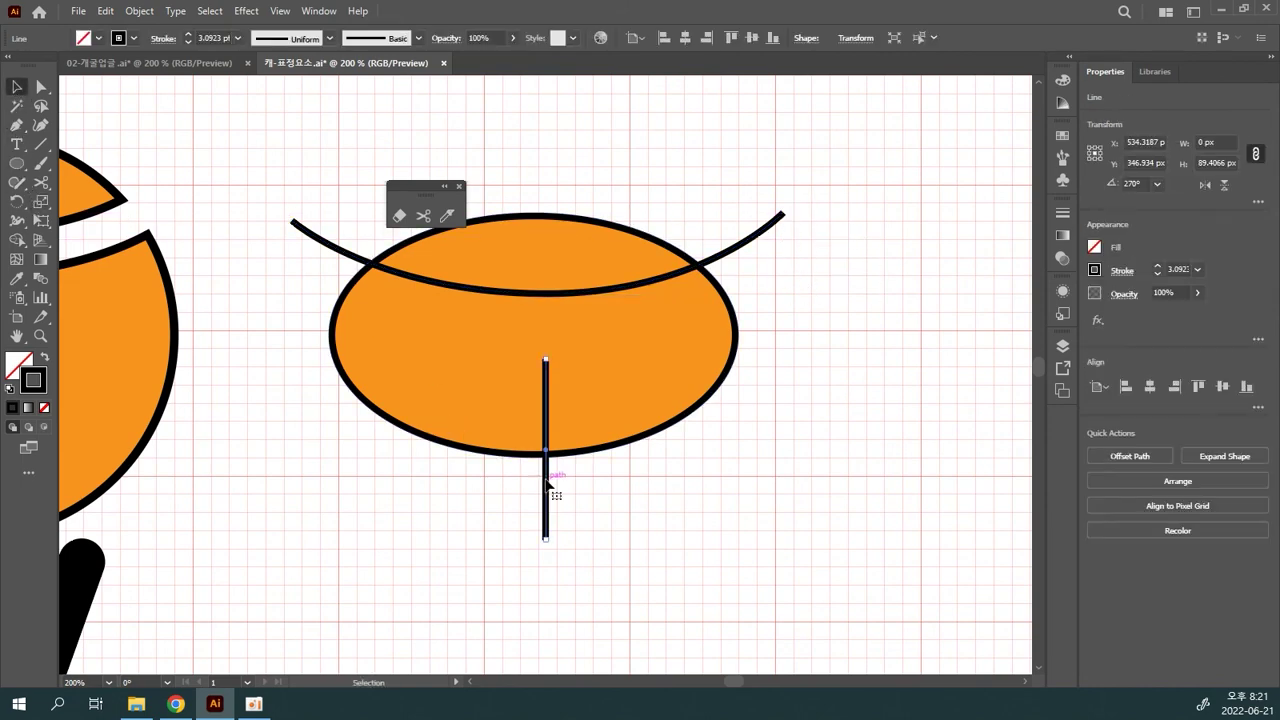
key("Delete")
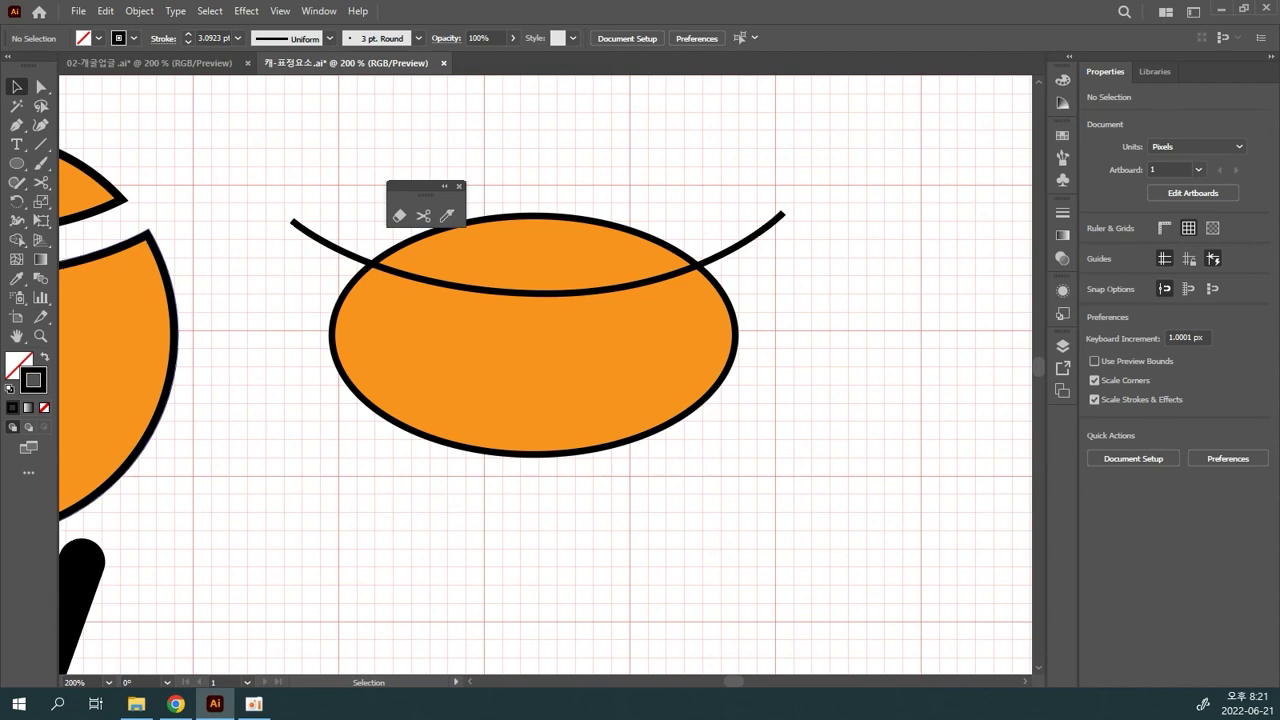
- Draw an upward-arching curve with the Pen tool across the ellipse's lower part, with both ends outside its outline
left_click(17, 125)
left_click(351, 445)
left_click_drag(534, 399, 623, 399)
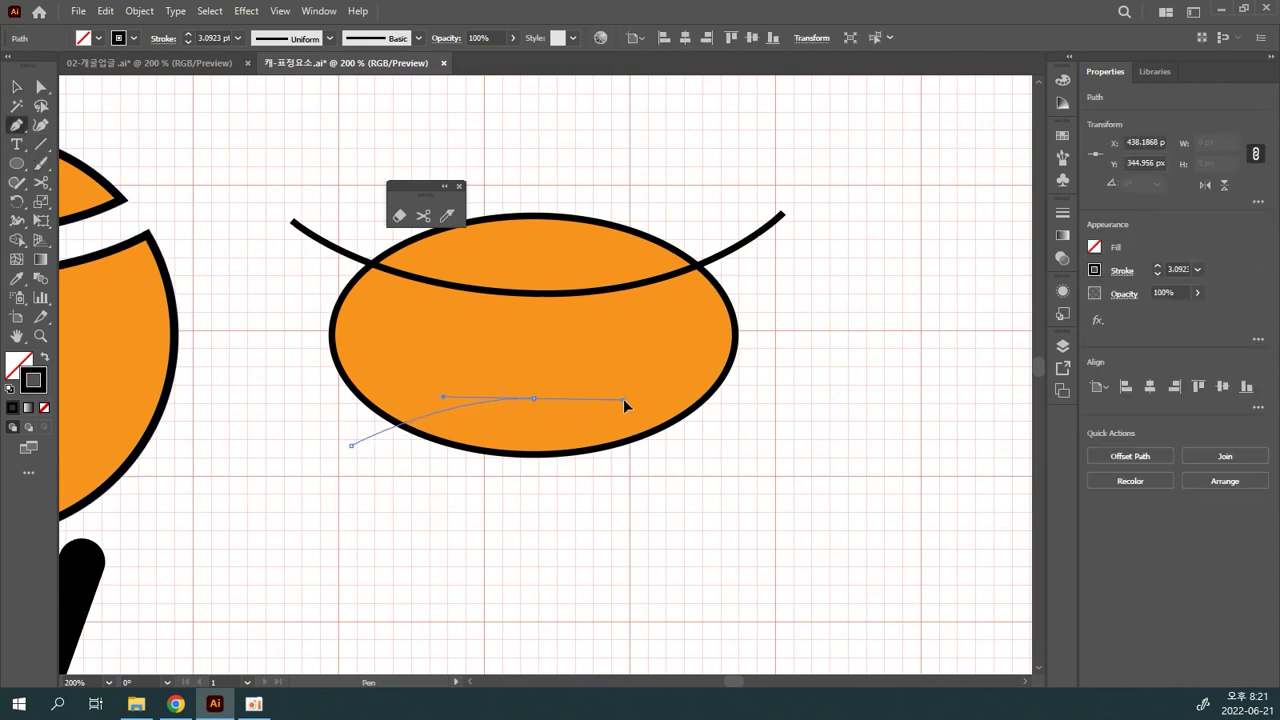
left_click(703, 472)
left_click(703, 514, "ctrl")
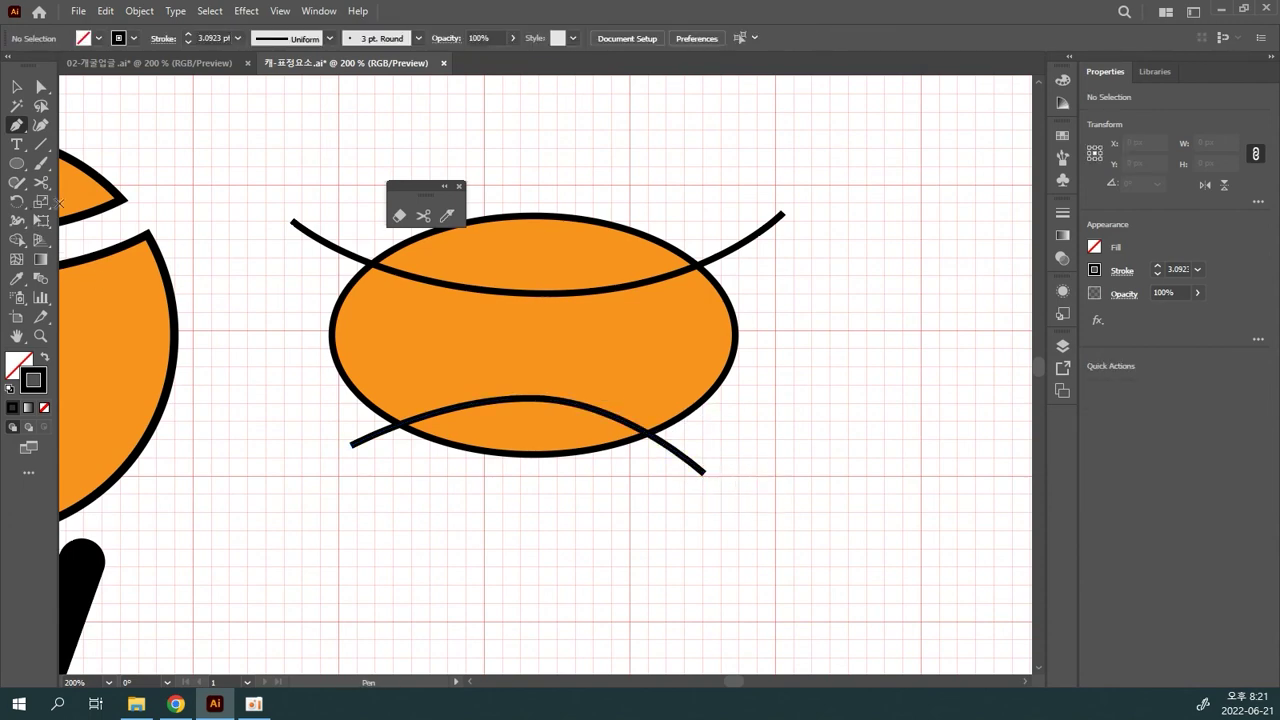
- Select the ellipse with both curves, split it with Pathfinder Divide, and deselect the pieces
key("v")
left_click_drag(573, 468, 507, 200)
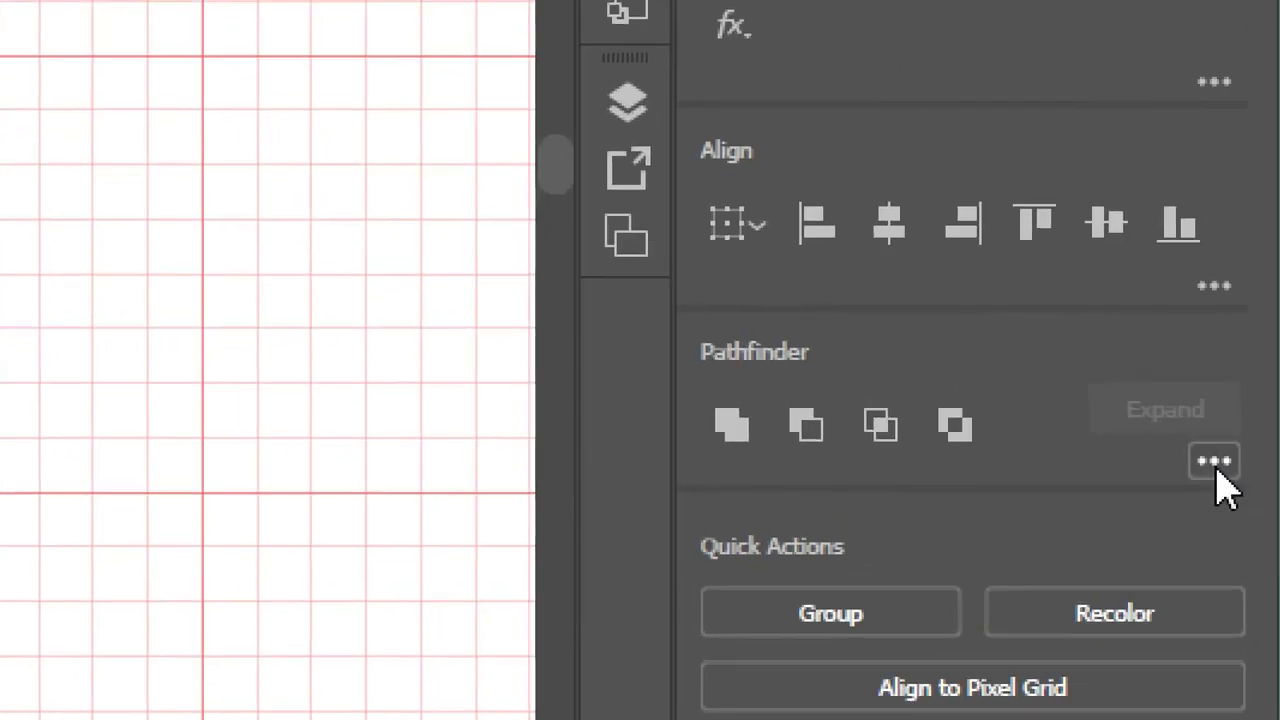
left_click(1258, 466)
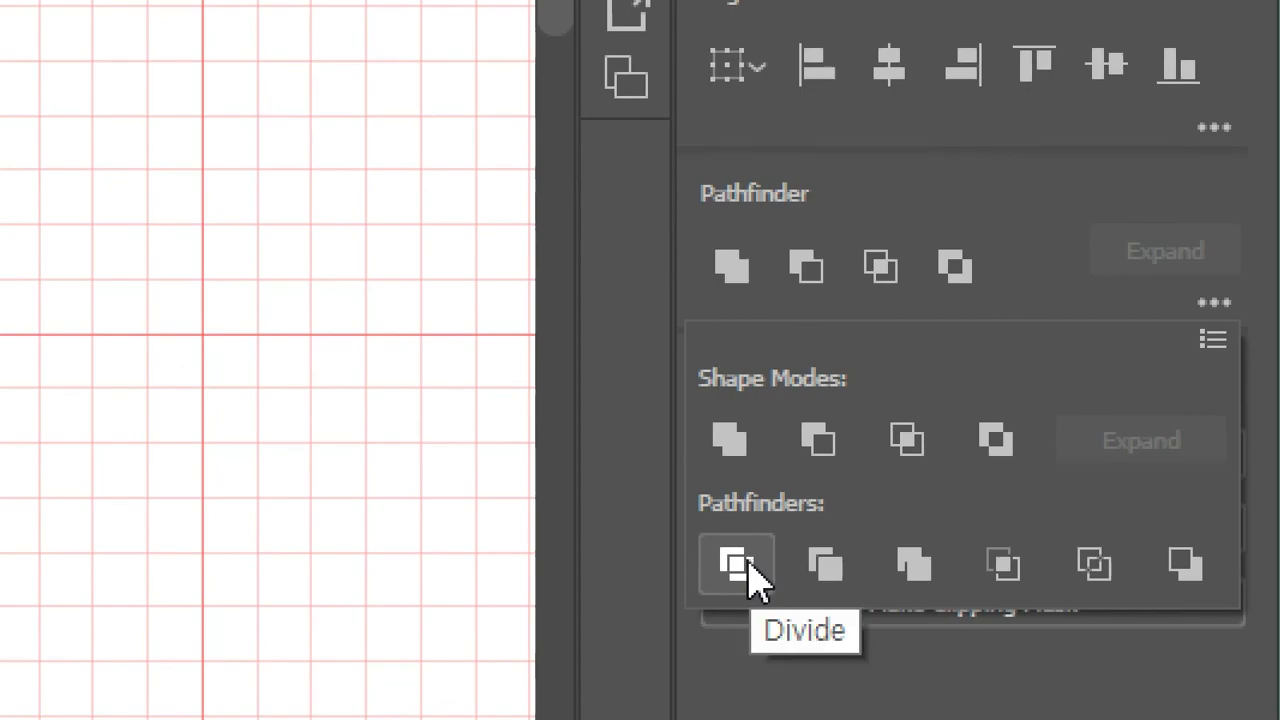
left_click(737, 565)
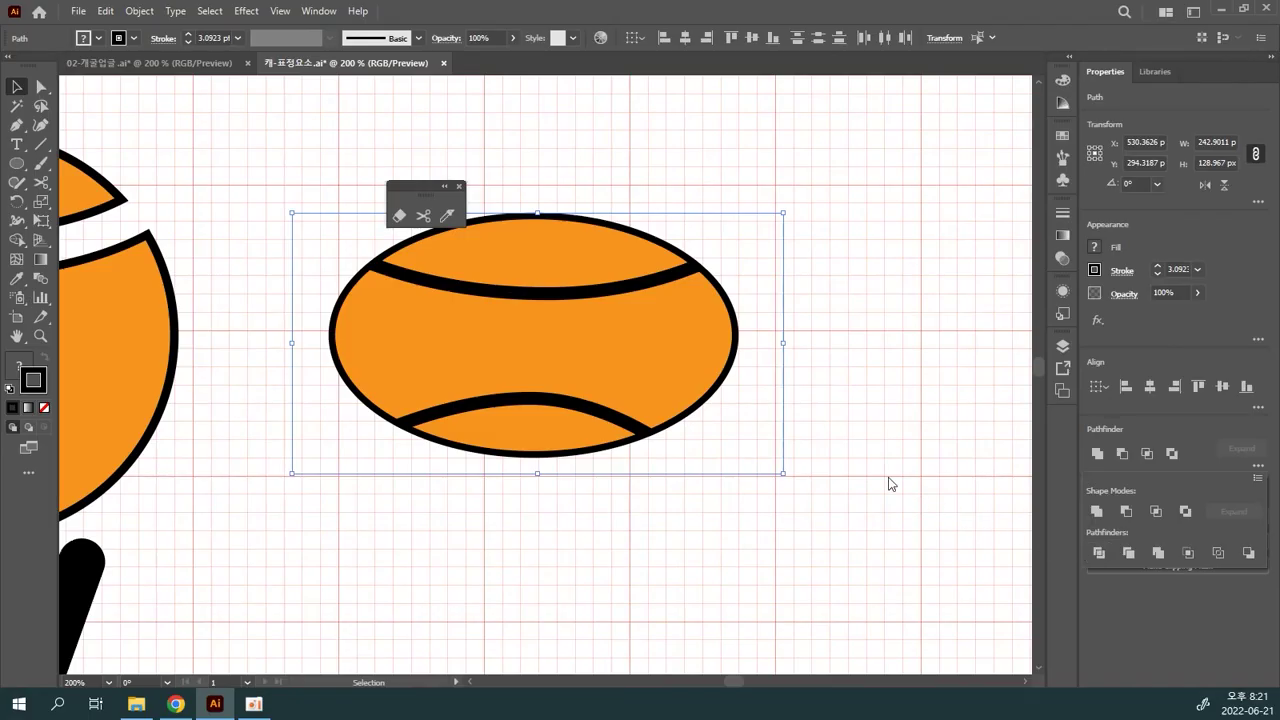
key("ctrl+shift+a")
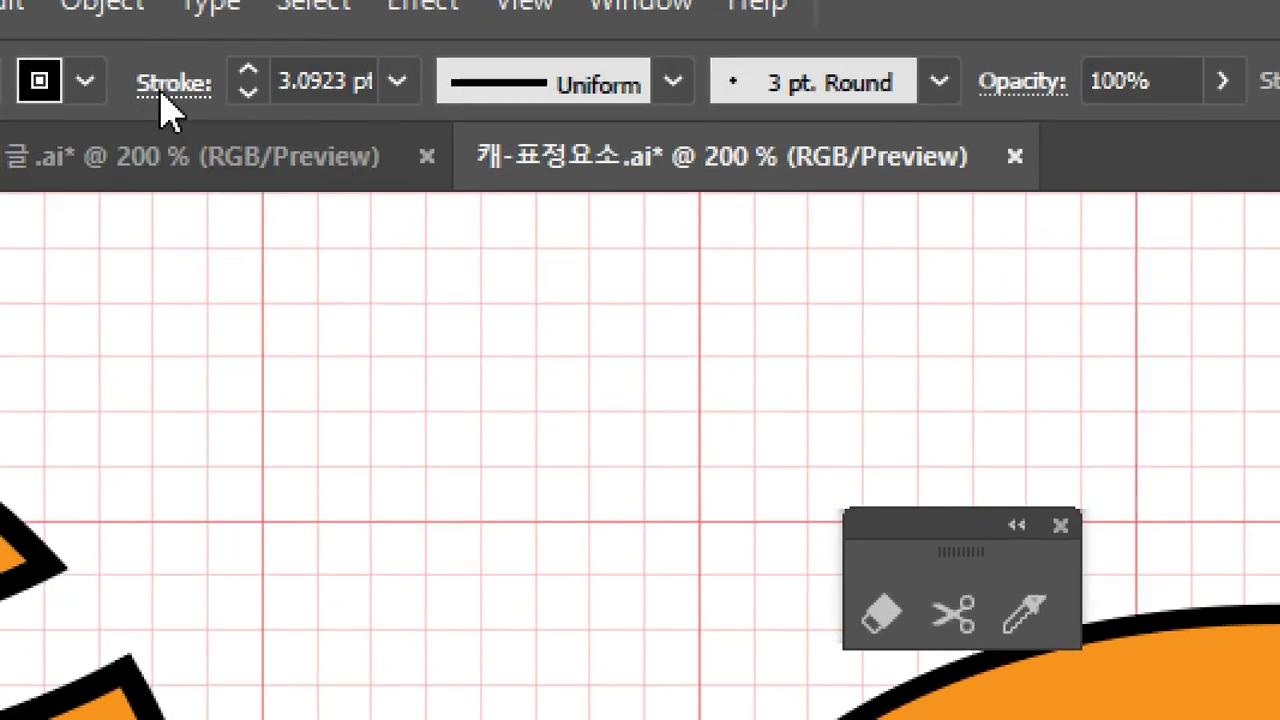
- Look over the stroke options for weight, cap, corner and alignment without changing them
left_click(168, 86)
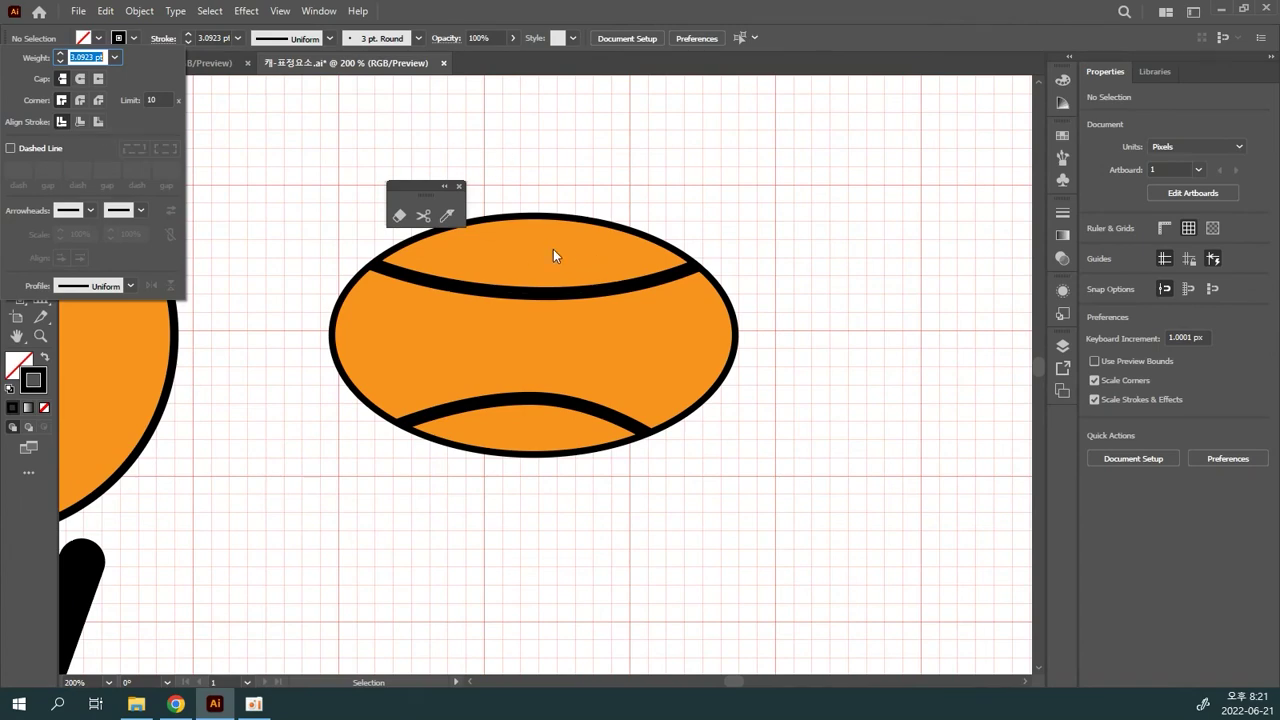
left_click(625, 180)
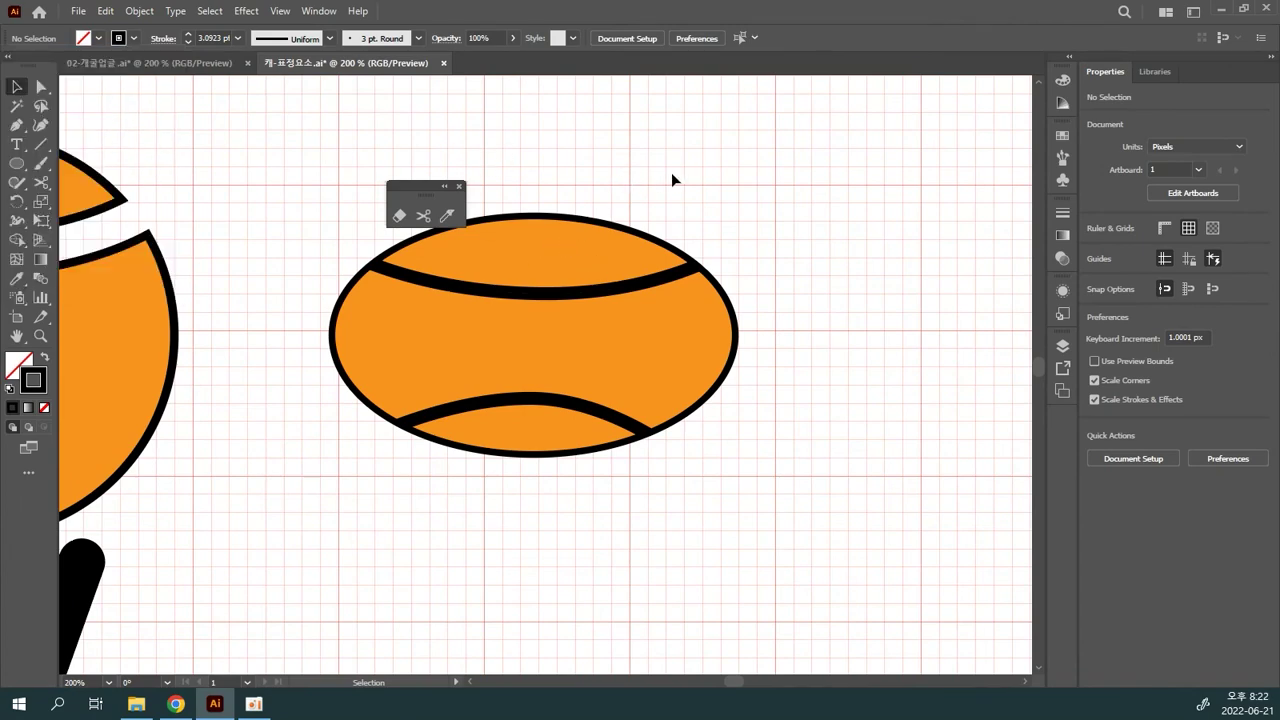
- Place a copy of the divided ellipse directly to its right and unite the copy's pieces into one shape
left_click_drag(668, 180, 411, 236)
left_click_drag(360, 423, 787, 424)
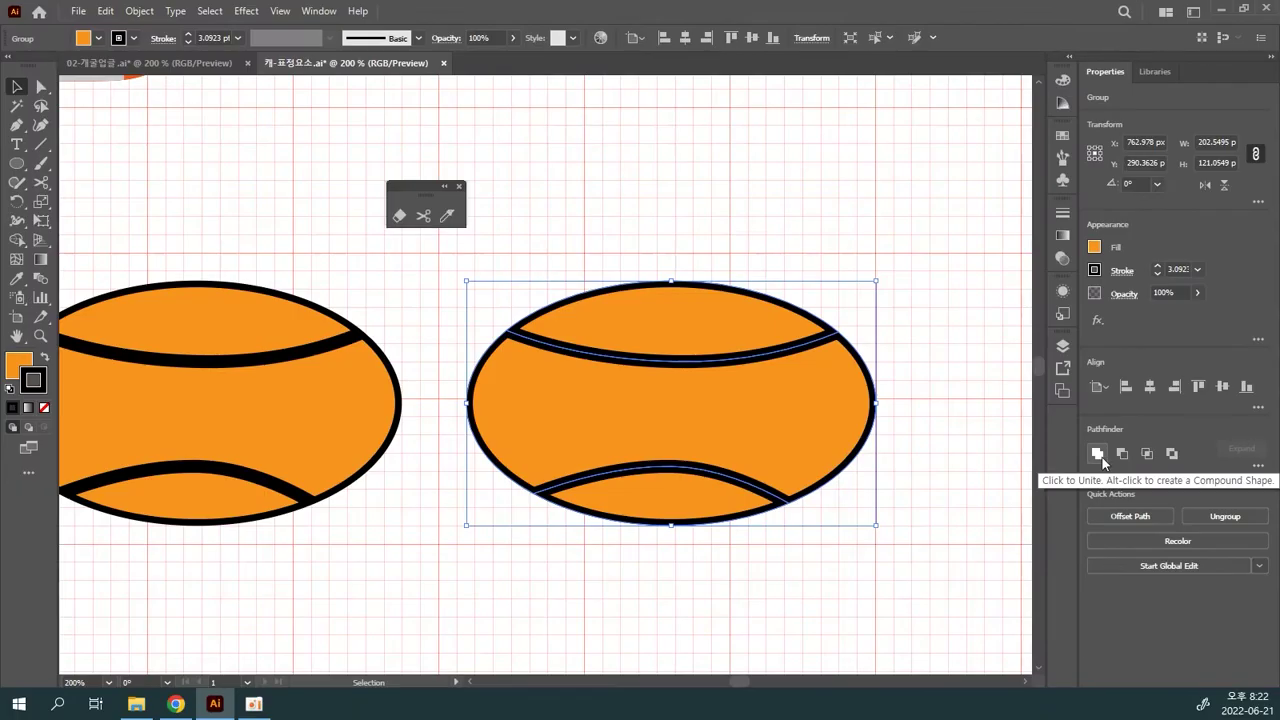
left_click(1102, 457)
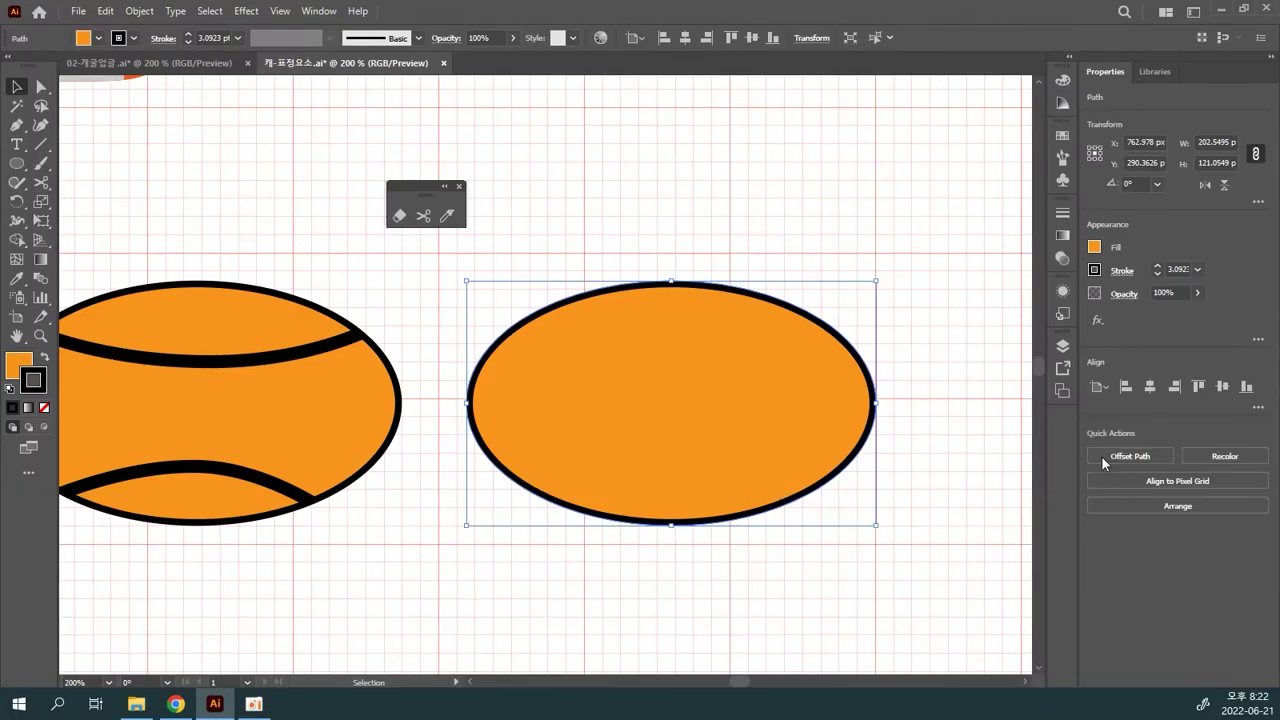
left_click(960, 445)
- Slice the united ellipse with the Knife along a freehand wavy line running across its full width
left_click(826, 420)
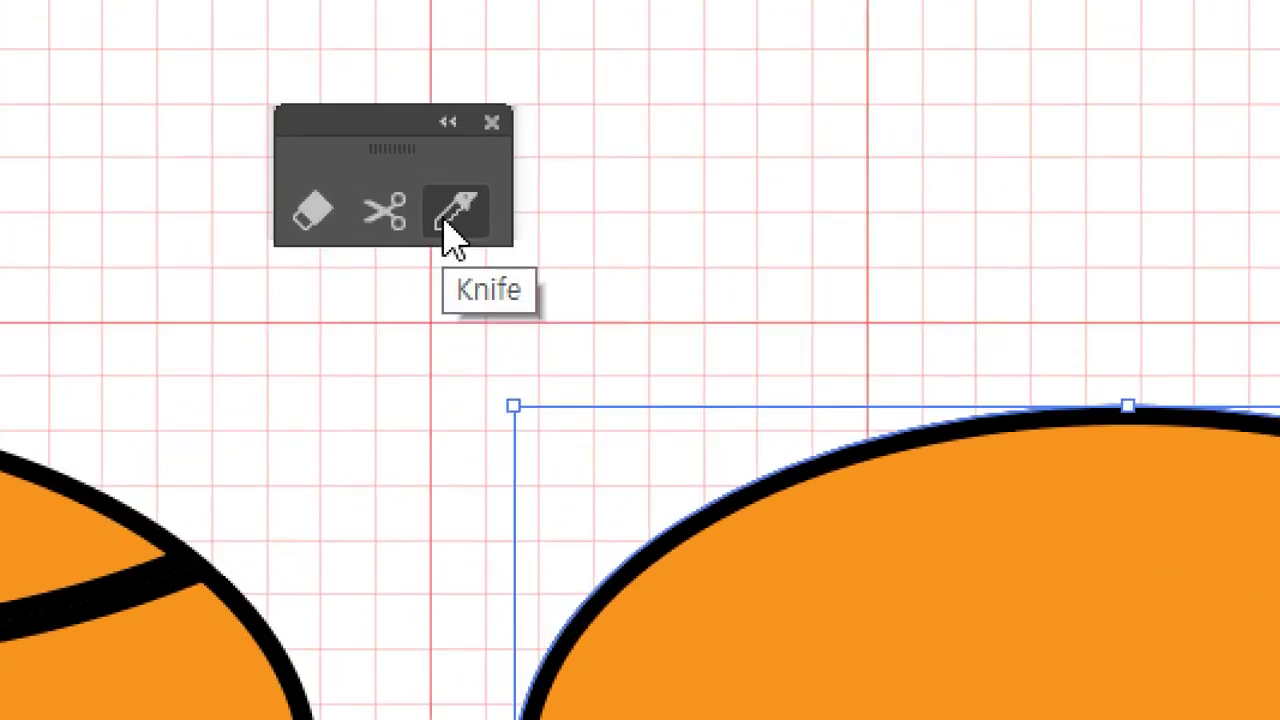
left_click(446, 220)
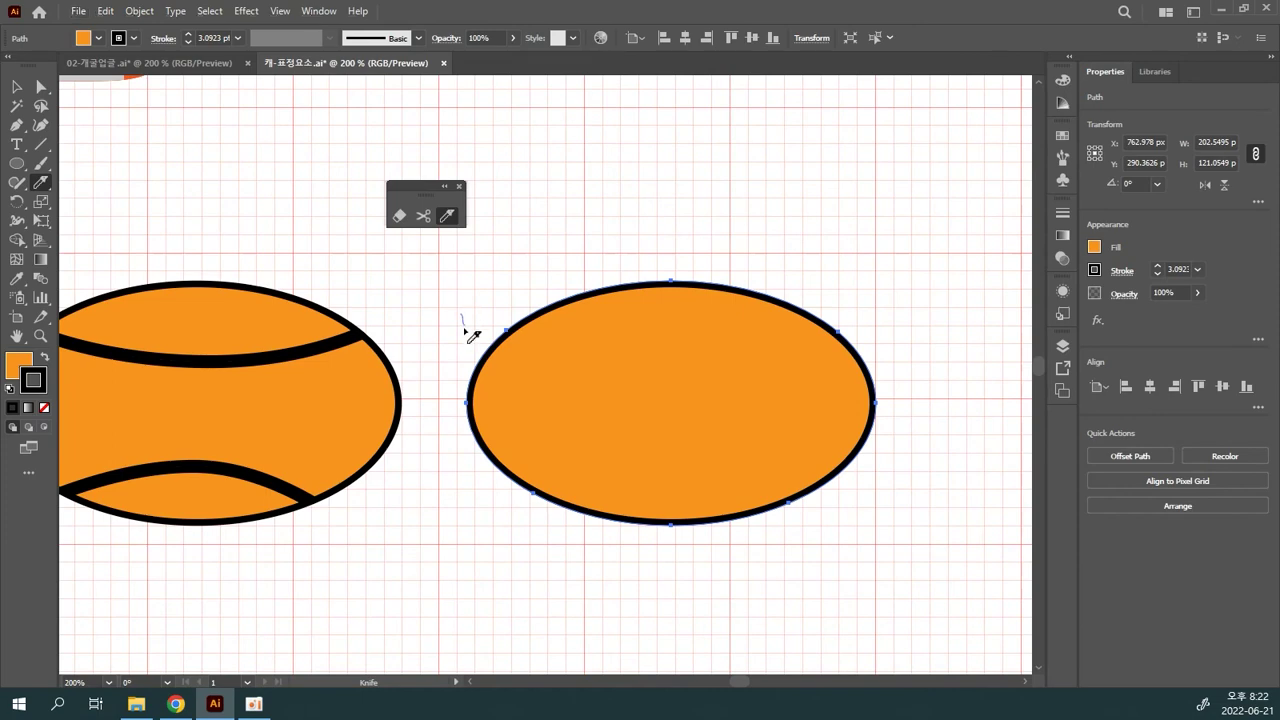
mouse_move(486, 377)
left_mouse_down()
mouse_move(555, 391)
mouse_move(690, 367)
mouse_move(851, 406)
mouse_move(917, 314)
mouse_move(906, 329)
left_mouse_up()
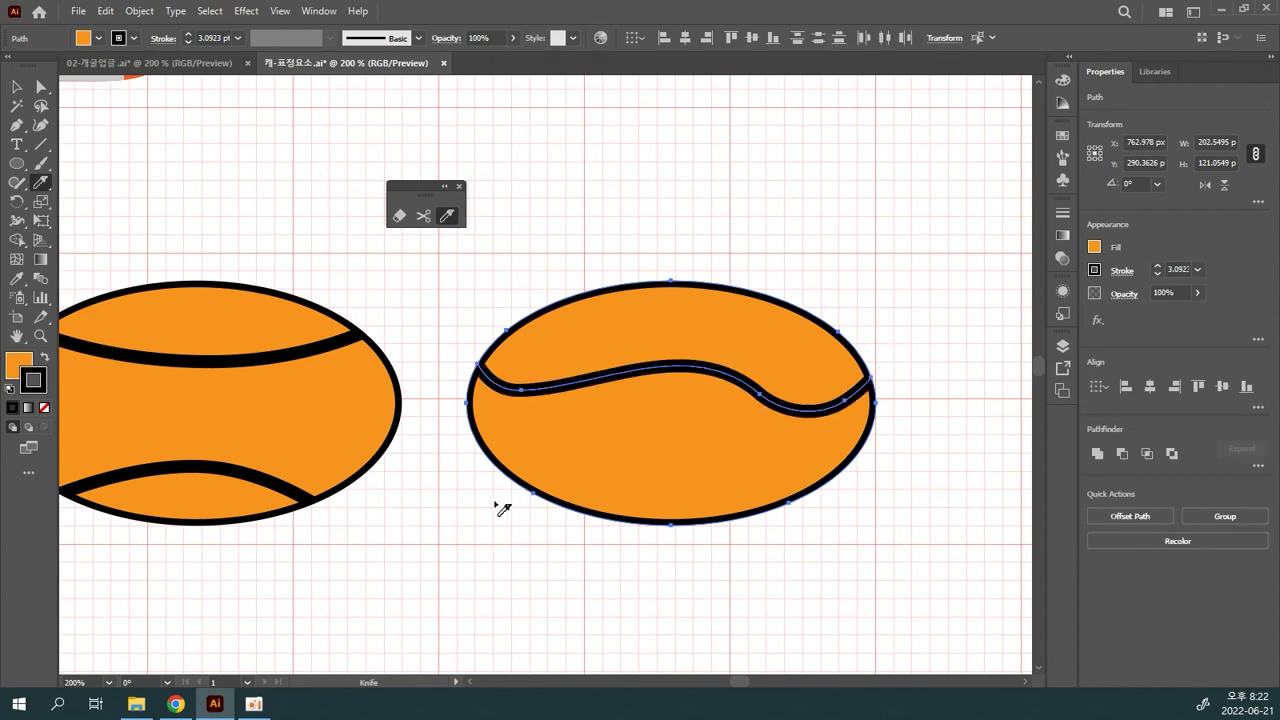
- Slice the ellipse's lower piece with the Knife along an upward arch, undoing the first stroke and redrawing it
mouse_move(549, 450)
left_mouse_down()
mouse_move(602, 427)
mouse_move(773, 445)
mouse_move(831, 476)
mouse_move(868, 532)
left_mouse_up()
key("ctrl+z")
left_click_drag(471, 510, 531, 490)
mouse_move(628, 460)
left_mouse_down()
mouse_move(706, 457)
mouse_move(834, 491)
mouse_move(895, 533)
left_mouse_up()
- Move the upper wavy piece of the knifed ellipse up, away from the remaining pieces
key("v")
left_click(226, 122)
left_click(706, 304)
left_click_drag(700, 315, 709, 206)
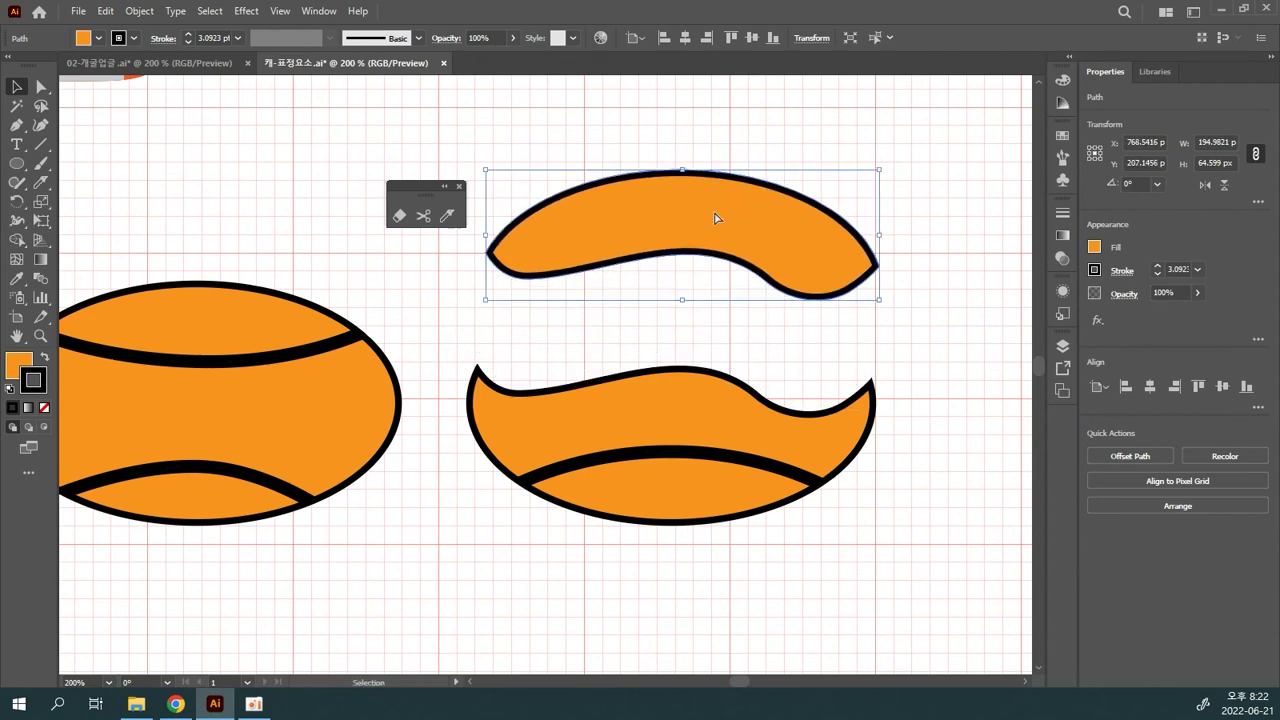
- Undo the last move of the ellipse's upper wavy piece and fill that piece with light gray
key("ctrl+z")
left_click(97, 39)
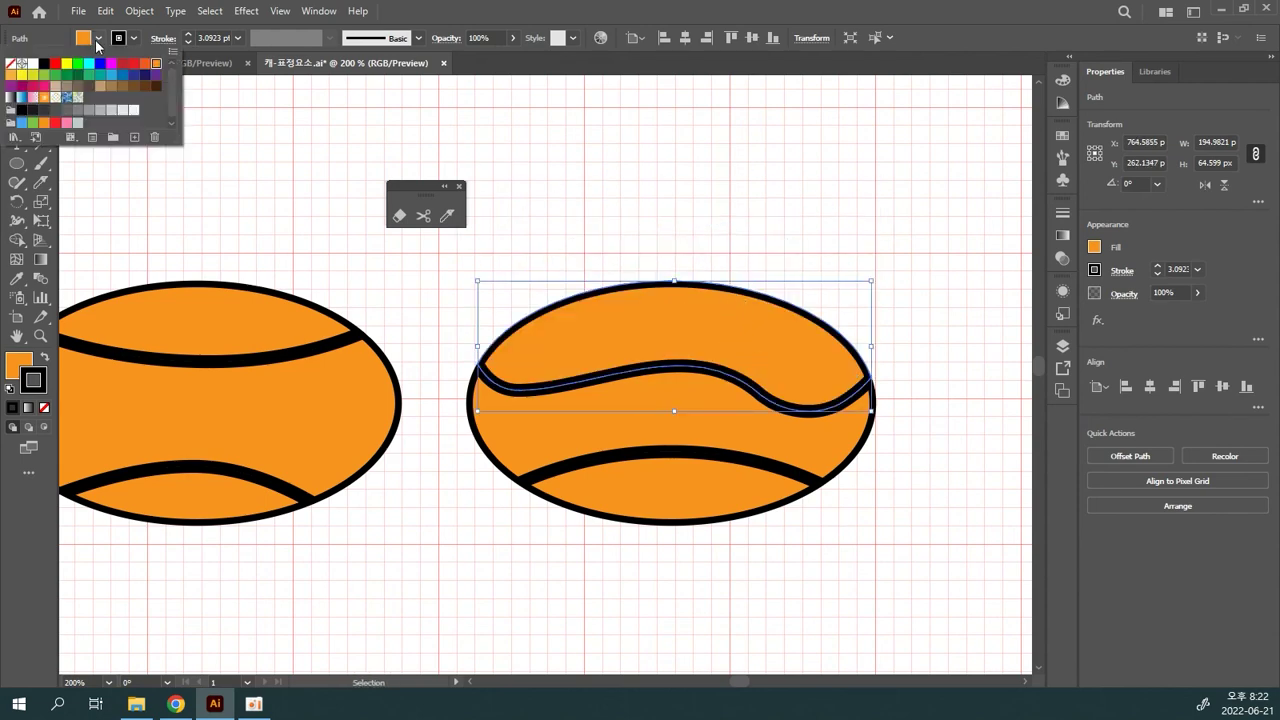
left_click(113, 117)
key("Escape")
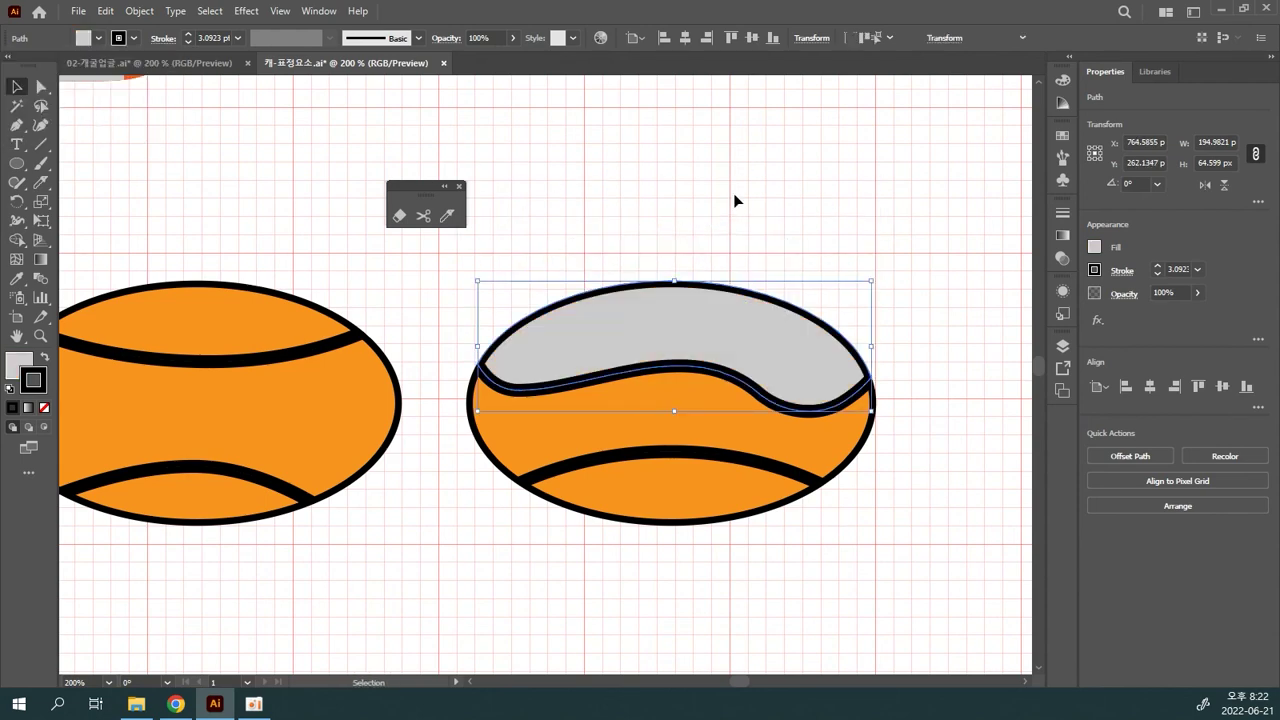
- Fill the middle band of the knifed ellipse with red
left_click(734, 200)
left_click(664, 382)
left_click(98, 39)
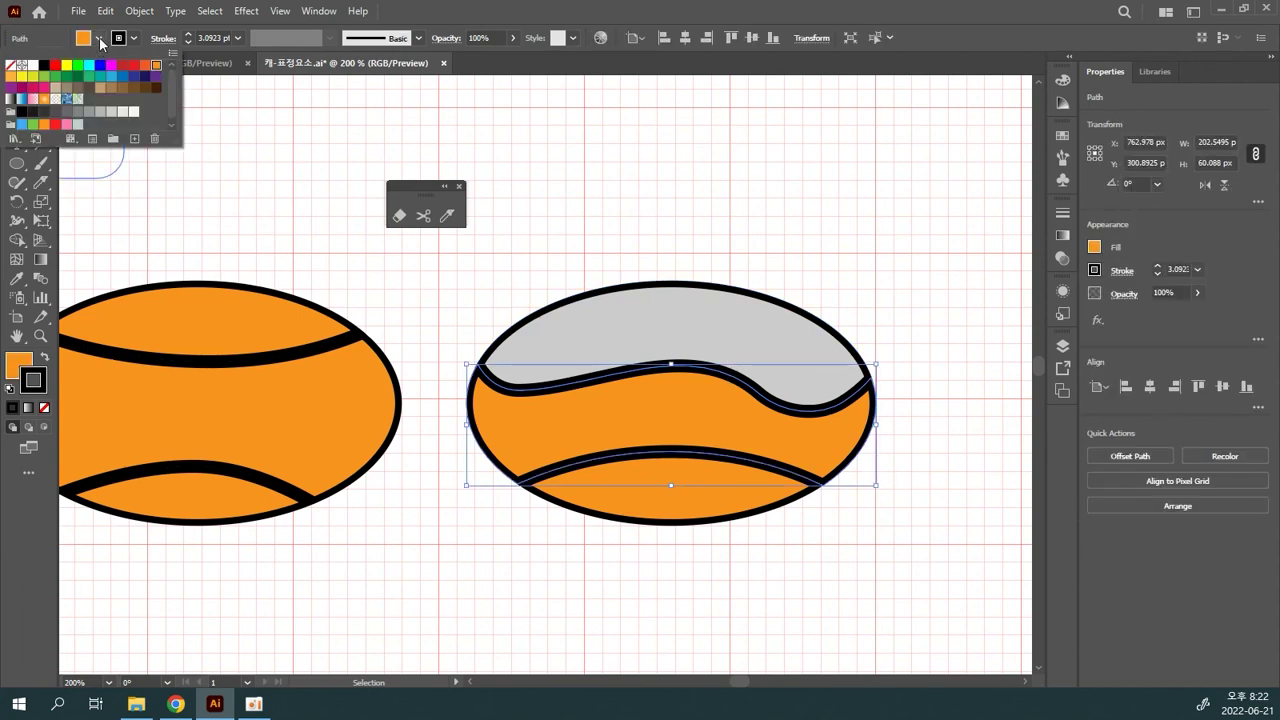
left_click(134, 67)
key("Escape")
- Apply the upper piece's light gray fill to the ellipse's lowest piece with the Eyedropper and deselect it
left_click(780, 220)
left_click(697, 478)
left_click(17, 278)
left_click(605, 336)
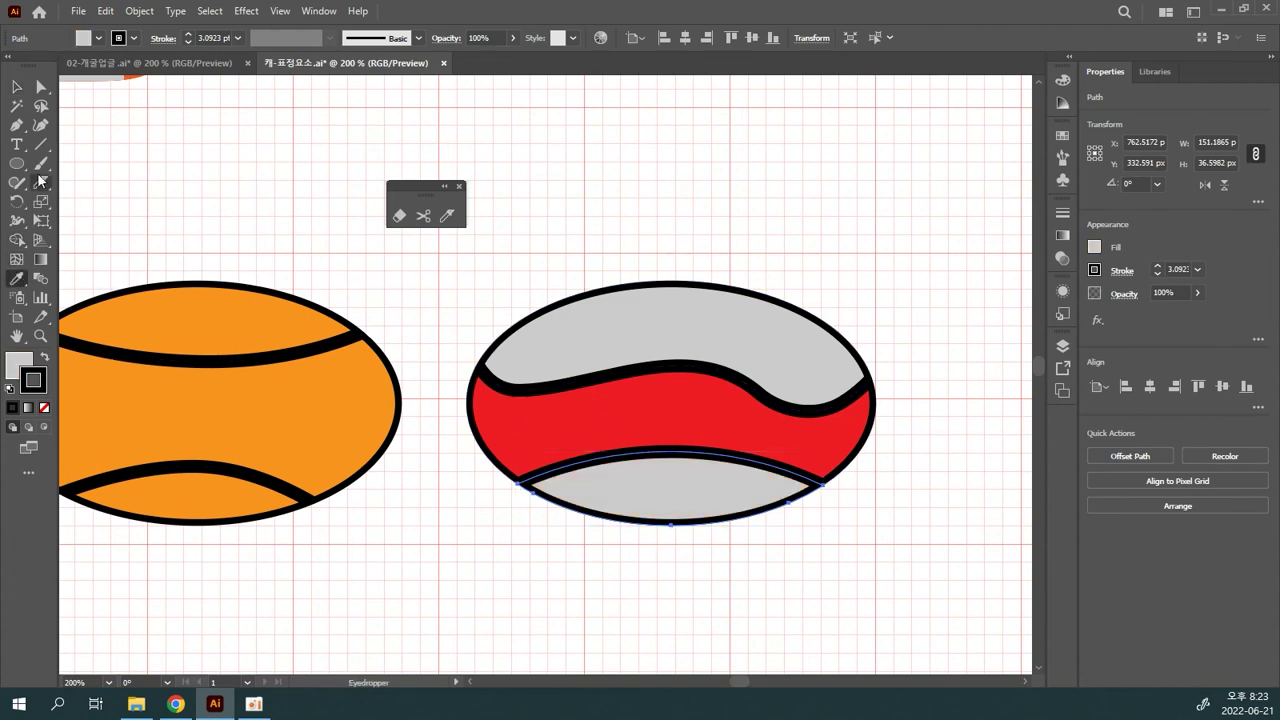
left_click(19, 88)
left_click(612, 178)
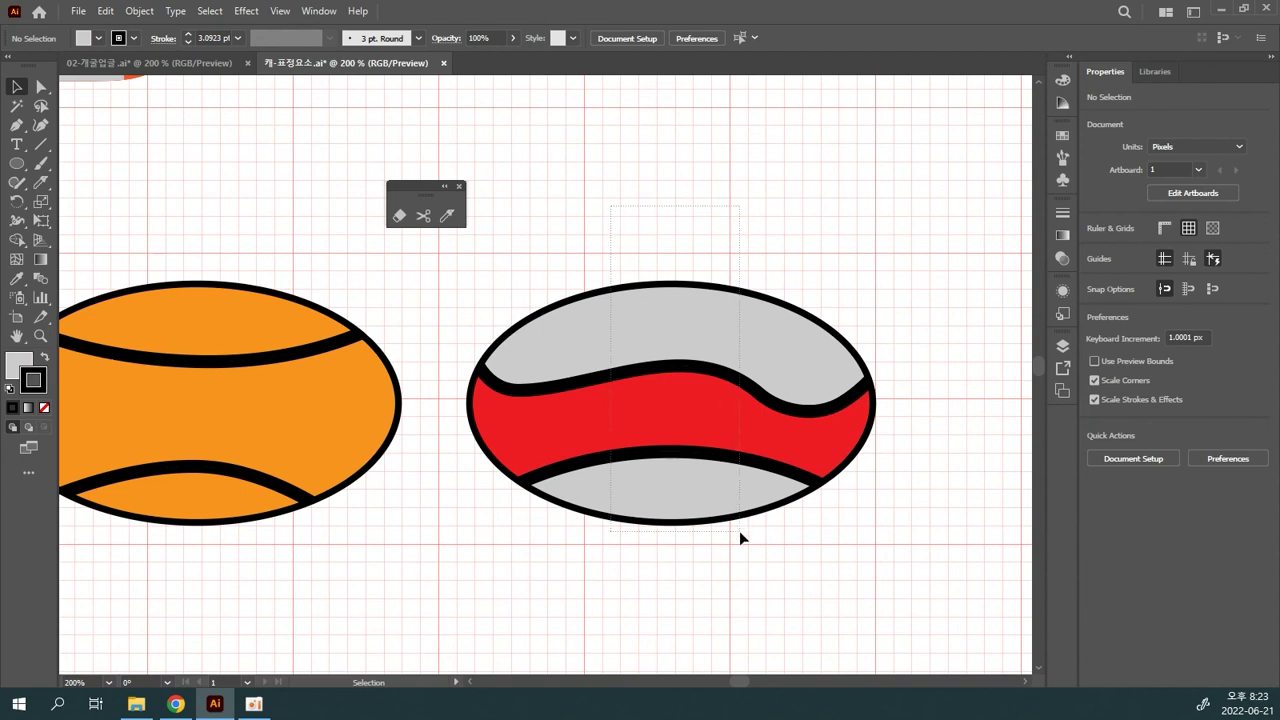
left_click_drag(735, 543, 735, 543)
left_click(643, 203)
left_click_drag(636, 261, 606, 534)
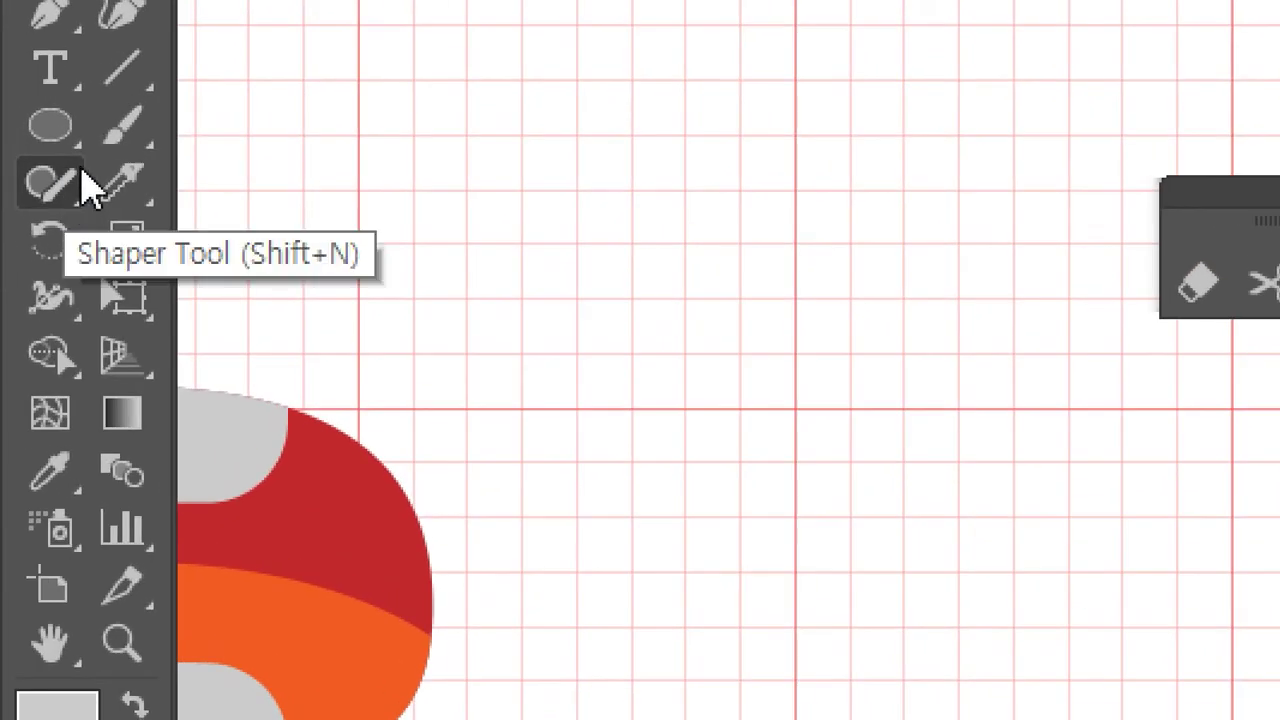
- Draw a closed slanted carrot outline about 80 × 98 px above the ellipses with the Pencil and fill it with orange F15A24
mouse_move(60, 185)
left_mouse_down()
mouse_move(142, 190)
mouse_move(220, 252)
left_mouse_up()
mouse_move(970, 153)
left_mouse_down()
mouse_move(920, 117)
mouse_move(765, 112)
mouse_move(671, 220)
mouse_move(540, 491)
mouse_move(512, 686)
left_mouse_up()
mouse_move(515, 620)
left_mouse_down()
mouse_move(637, 573)
mouse_move(789, 447)
mouse_move(914, 324)
mouse_move(972, 238)
mouse_move(988, 174)
left_mouse_up()
mouse_move(986, 113)
left_mouse_down()
mouse_move(969, 77)
mouse_move(985, 90)
left_mouse_up()
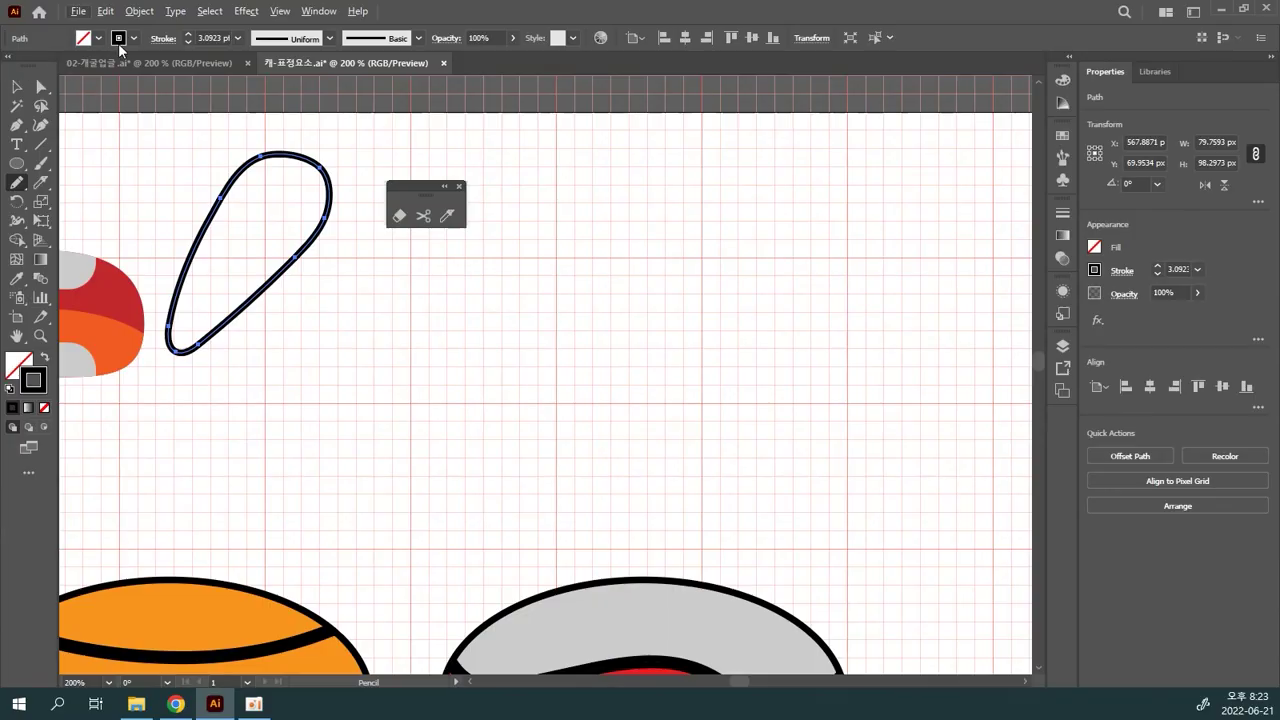
left_click(99, 40)
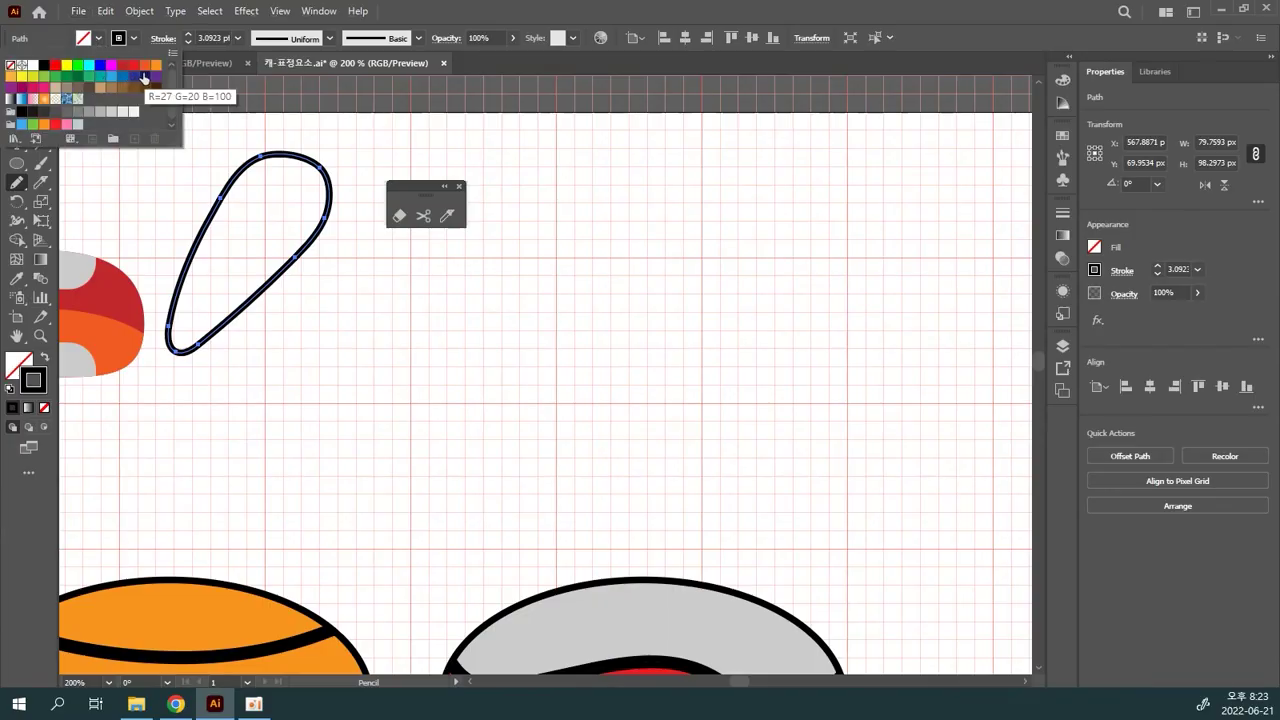
left_click(145, 66)
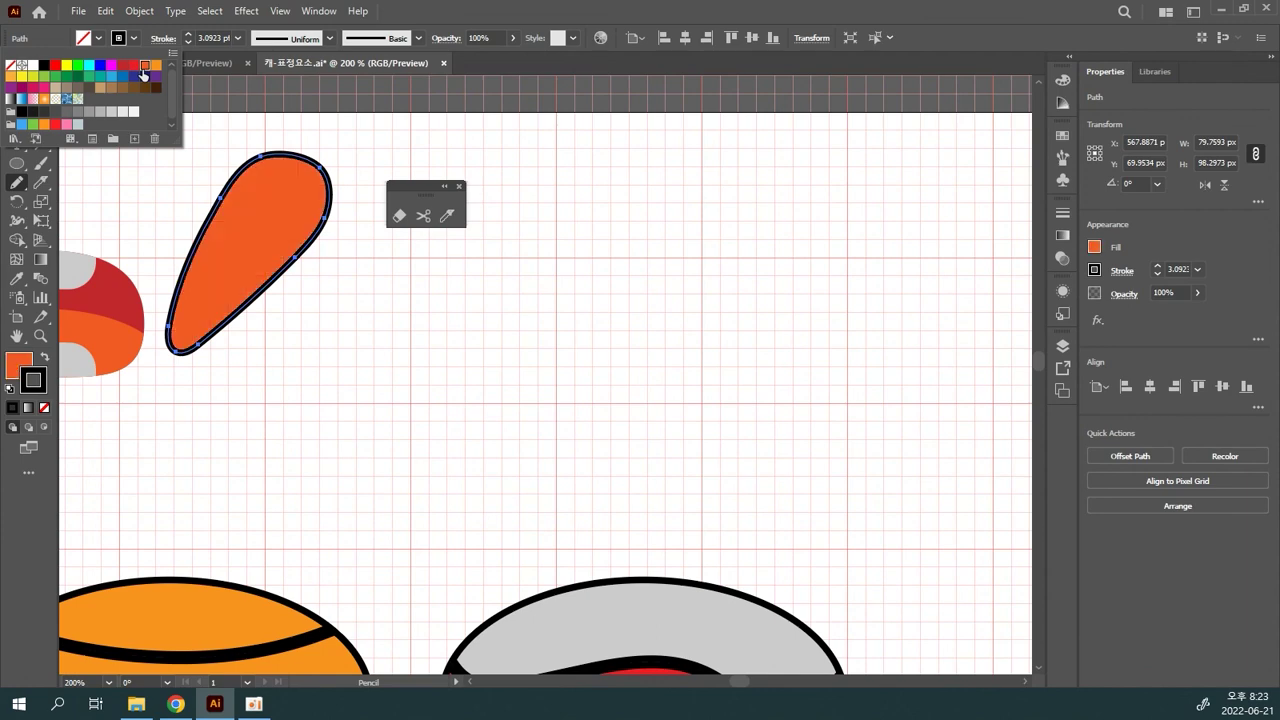
left_click(510, 11)
- Move the carrot shape about 171 px right and 55 px down into the empty area and keep it selected
left_click(24, 89)
mouse_move(246, 228)
left_mouse_down()
mouse_move(594, 342)
mouse_move(583, 333)
left_mouse_up()
left_click(739, 361)
left_click(617, 345)
- Isolate the carrot and slice it lengthwise with the Knife along a wavy line, undoing the first cut and redrawing it, and leave isolation
key("a")
key("ctrl+plus")
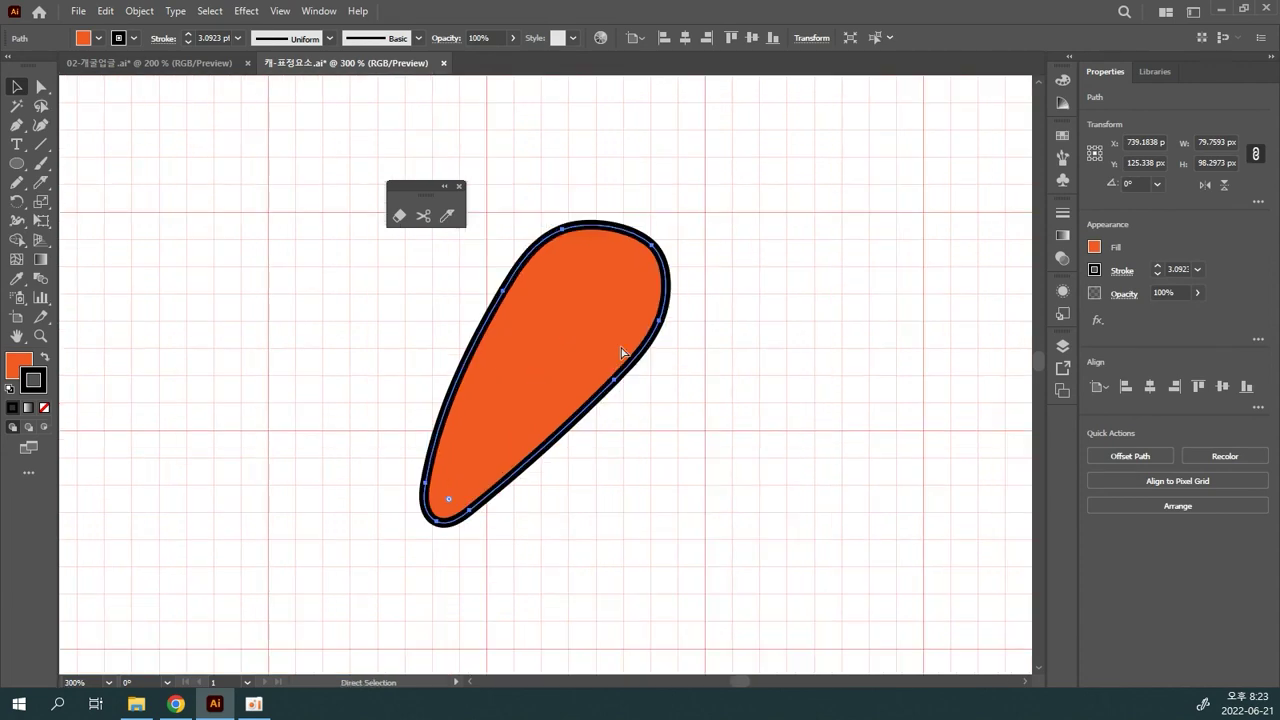
key("ctrl+plus")
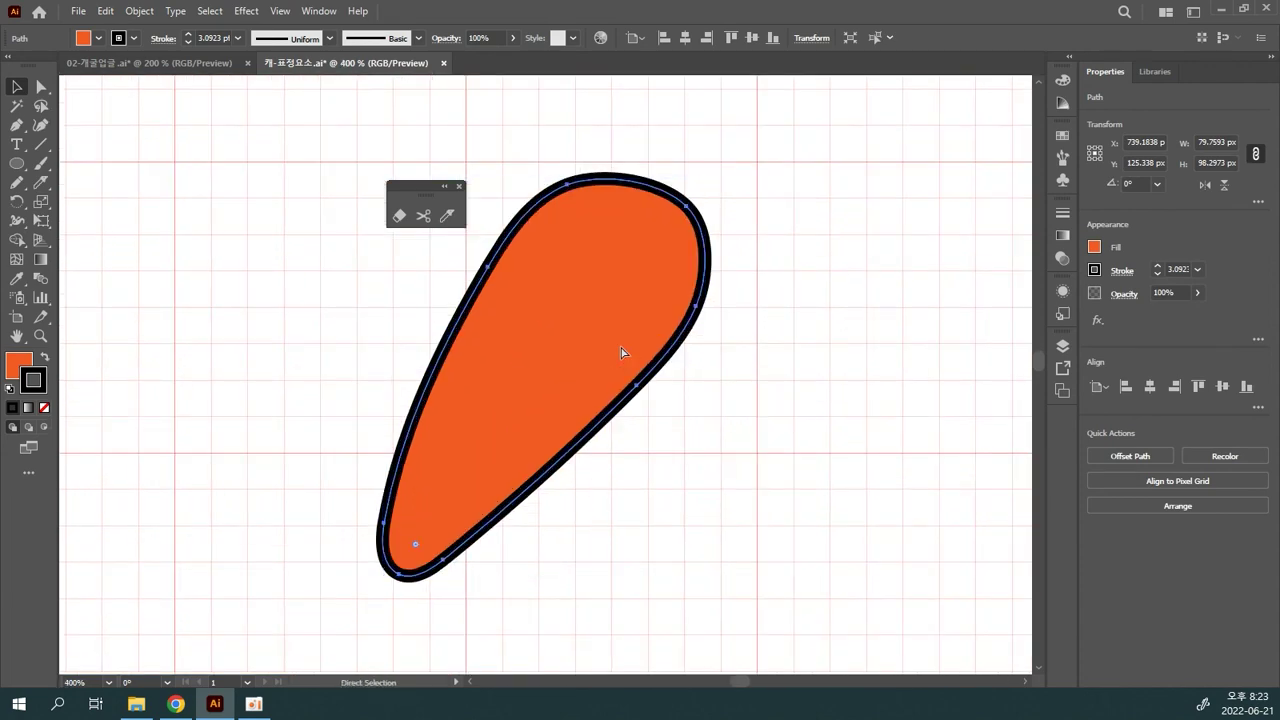
key("v")
double_click(653, 312)
left_click(447, 215)
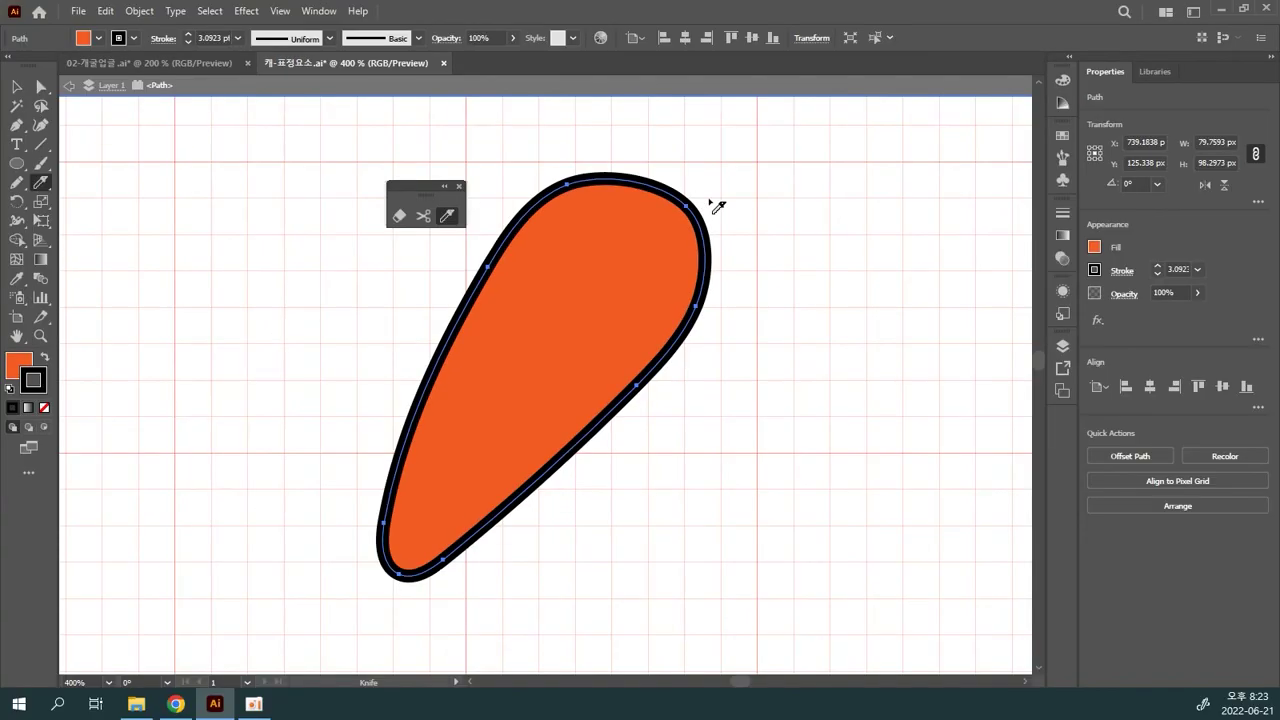
mouse_move(708, 189)
left_mouse_down()
mouse_move(659, 213)
mouse_move(665, 256)
mouse_move(651, 283)
mouse_move(594, 323)
mouse_move(595, 361)
mouse_move(485, 399)
mouse_move(491, 443)
mouse_move(466, 471)
left_mouse_up()
mouse_move(422, 528)
left_mouse_down()
mouse_move(410, 562)
mouse_move(360, 596)
left_mouse_up()
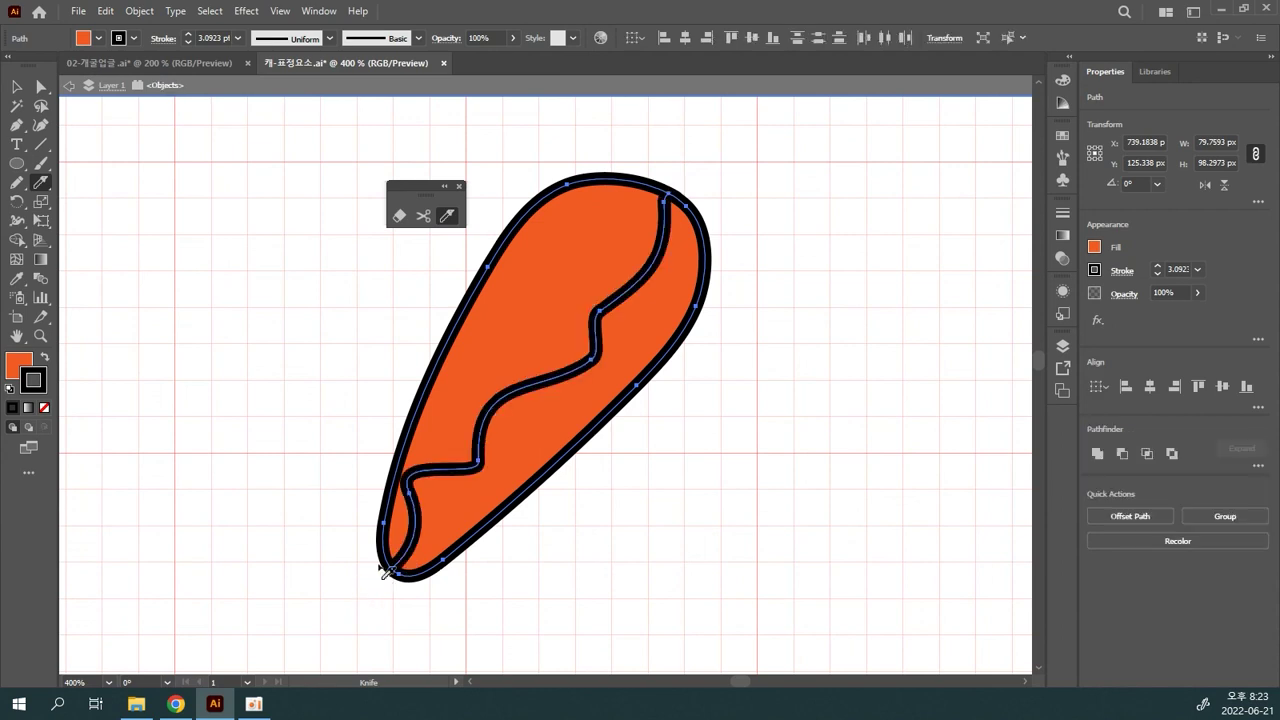
key("ctrl+z")
mouse_move(742, 214)
left_mouse_down()
mouse_move(665, 246)
mouse_move(657, 284)
left_mouse_up()
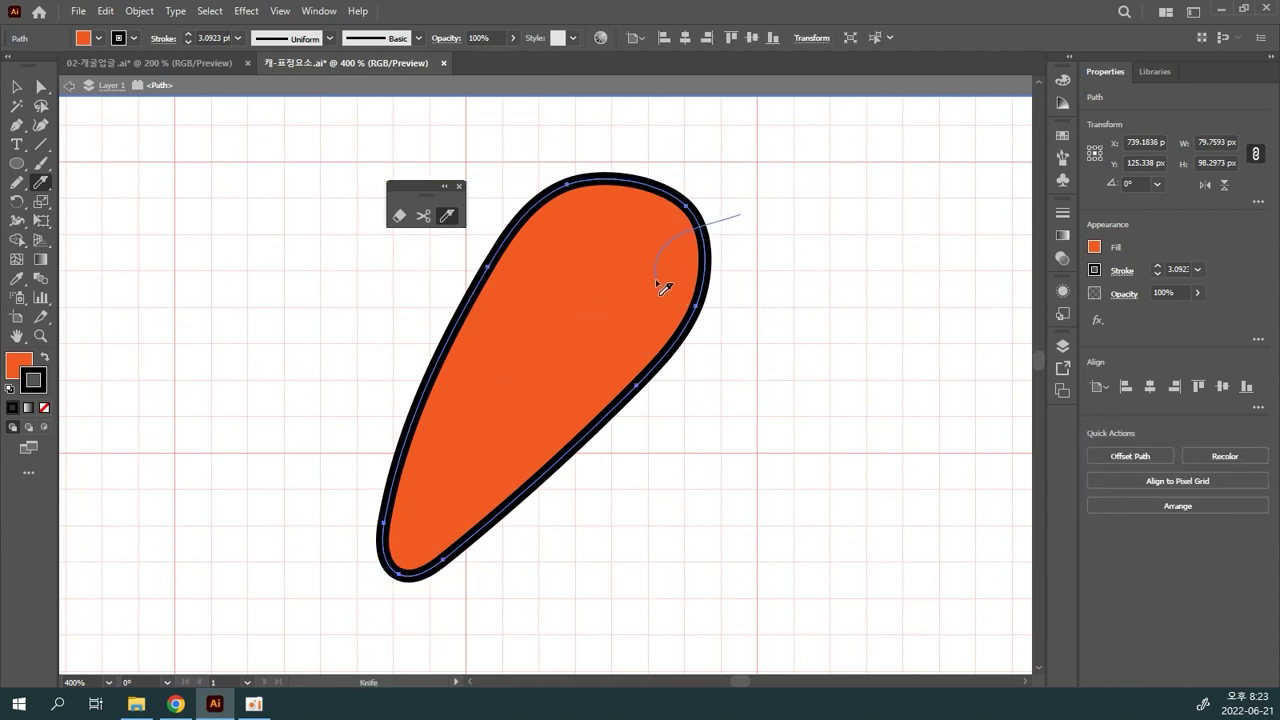
mouse_move(606, 320)
left_mouse_down()
mouse_move(573, 379)
mouse_move(496, 423)
mouse_move(484, 463)
mouse_move(434, 487)
mouse_move(399, 577)
mouse_move(366, 605)
left_mouse_up()
left_click(16, 86)
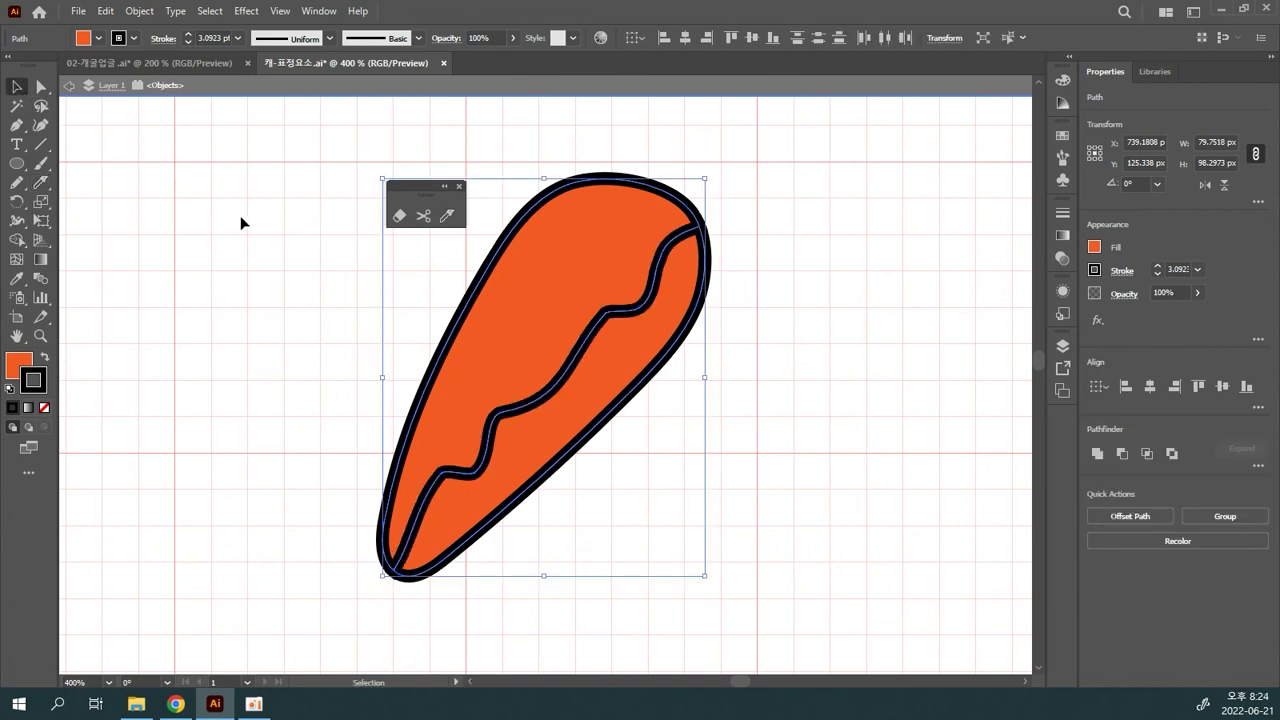
left_click(283, 254)
- Remove the stroke from both pieces of the sliced carrot
left_click(577, 275)
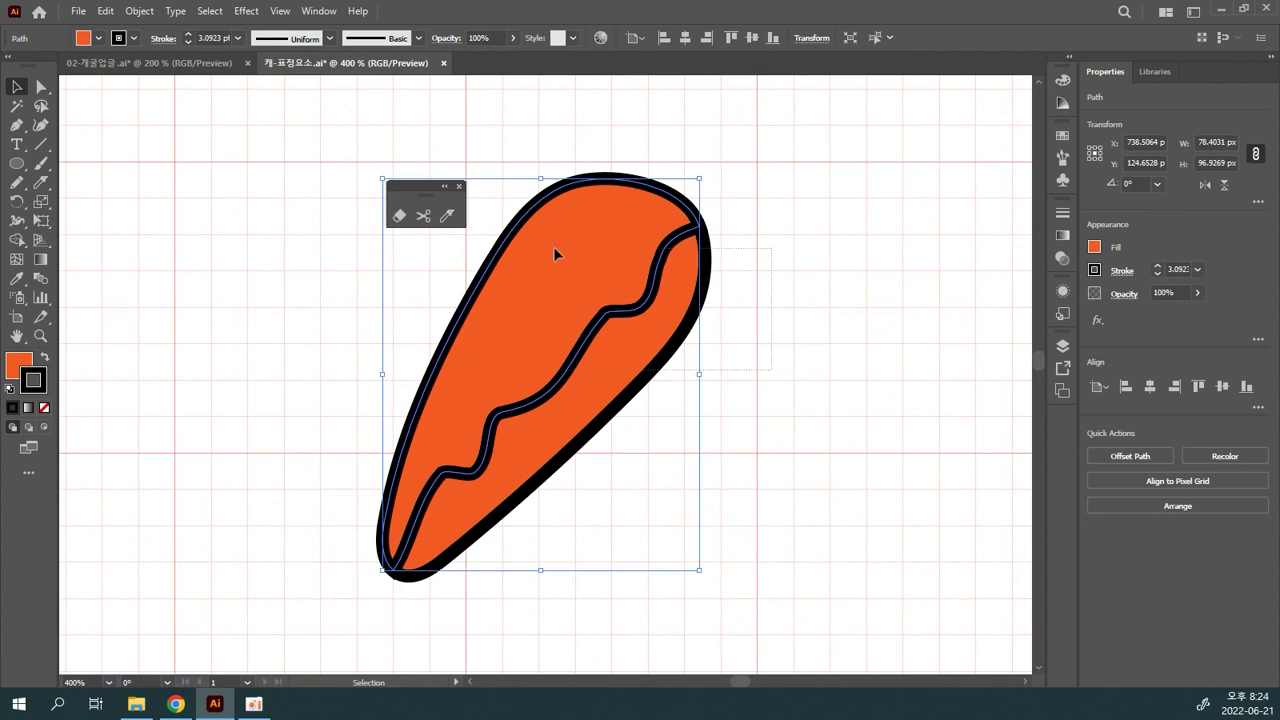
left_click(44, 407)
left_click(250, 376)
left_click(600, 380)
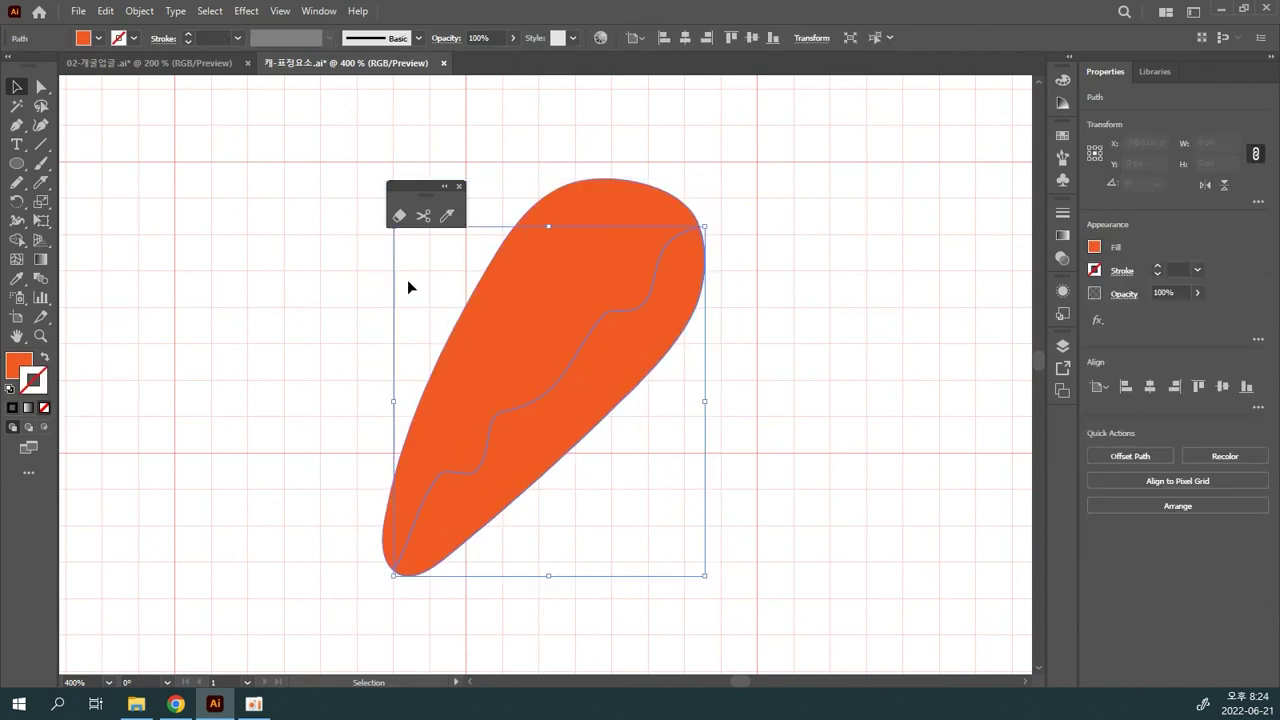
- Undo a trial move of the carrot's upper-left piece and set its fill to EF7C26
left_click(19, 368)
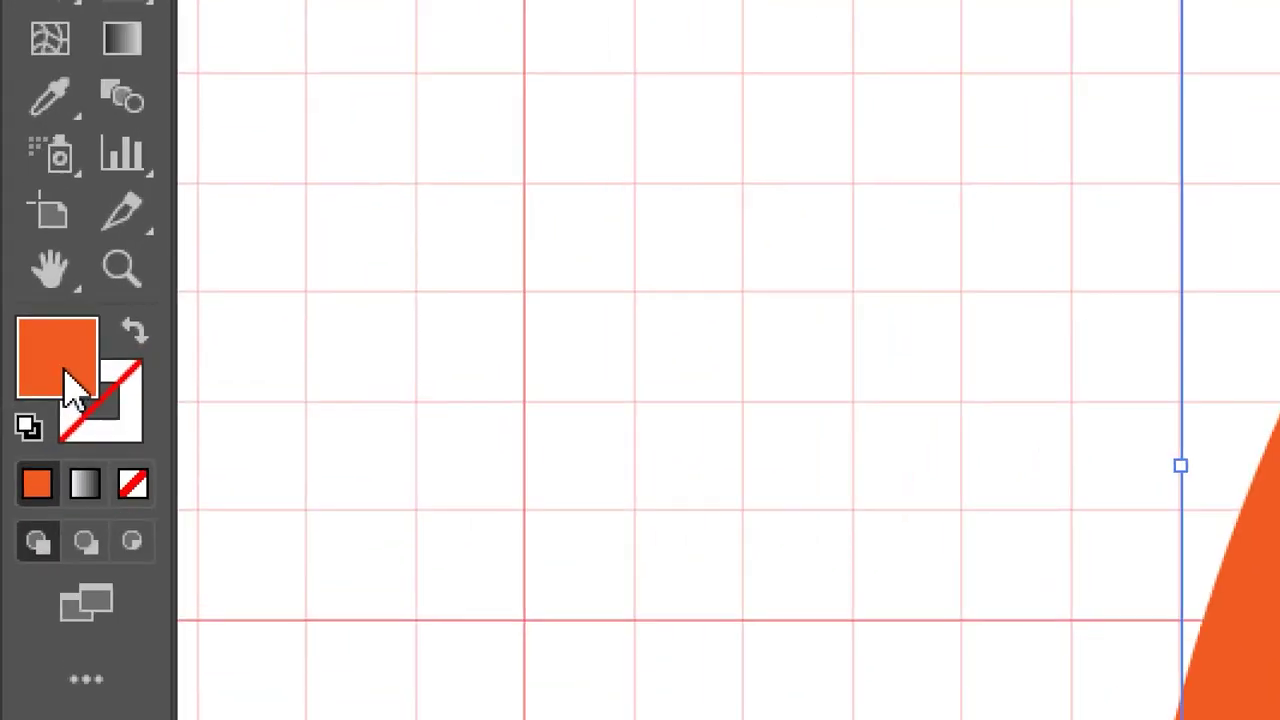
left_click(129, 395)
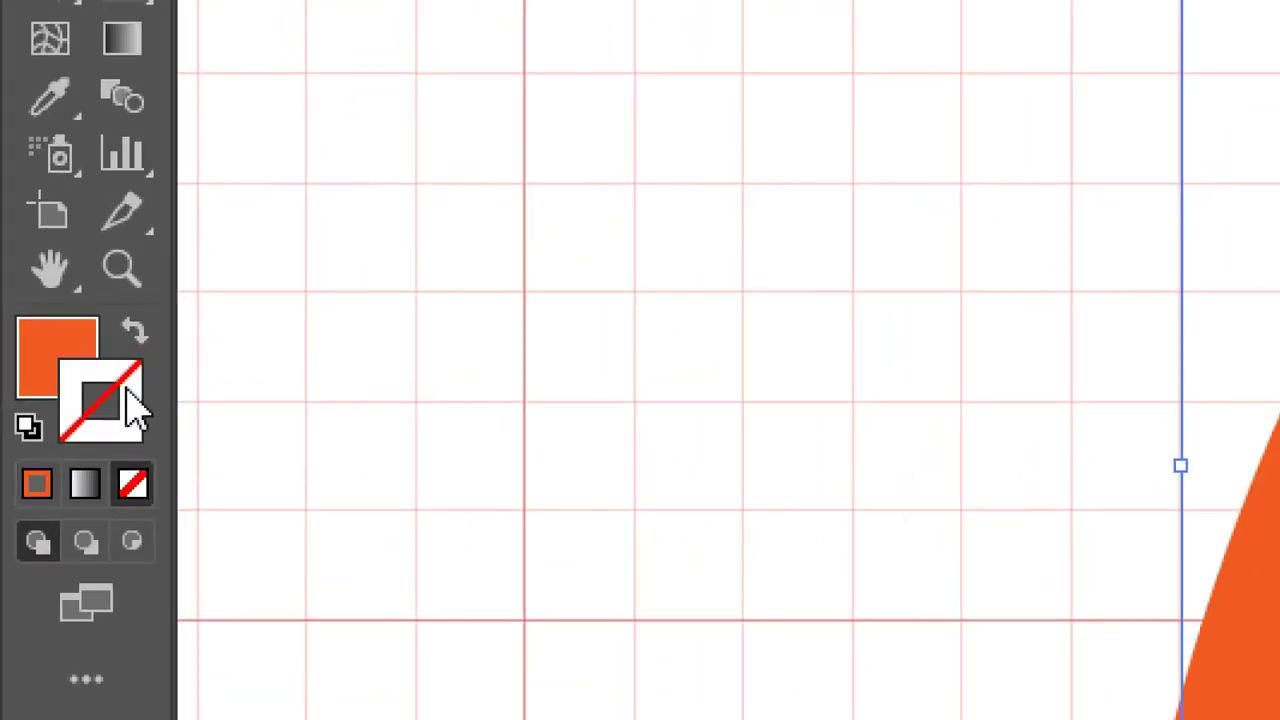
left_click(86, 340)
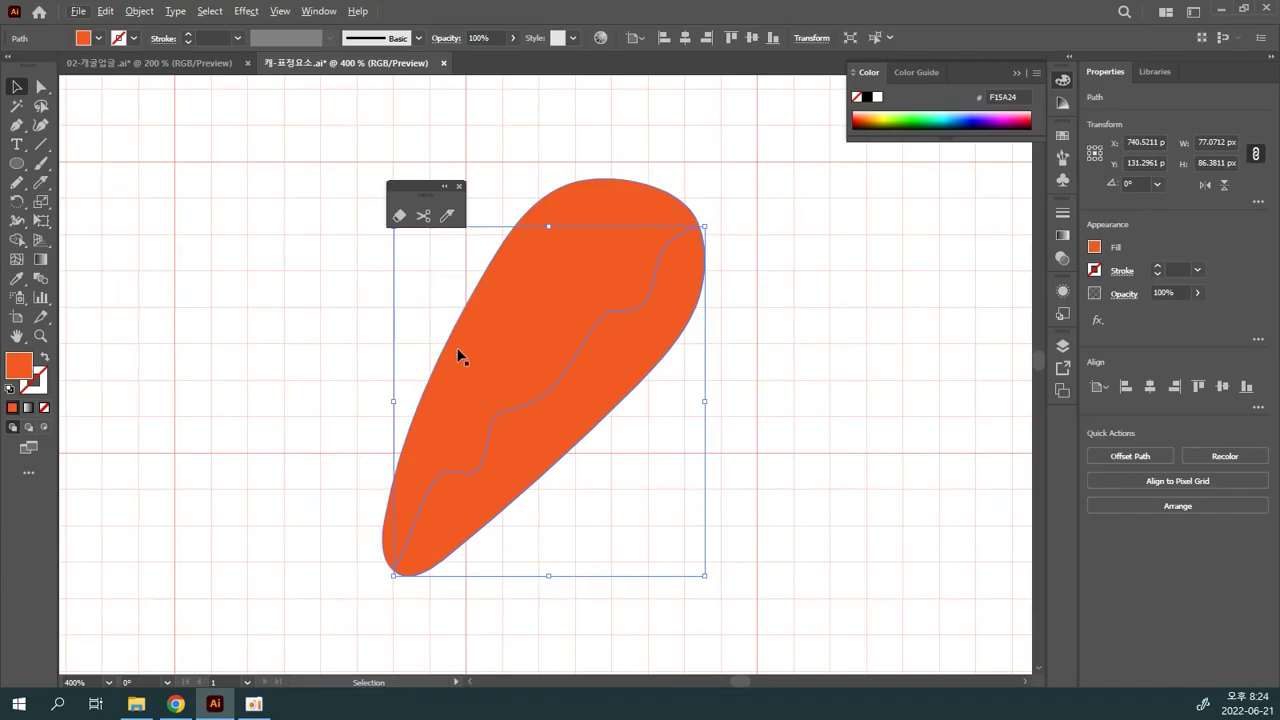
left_click(457, 349)
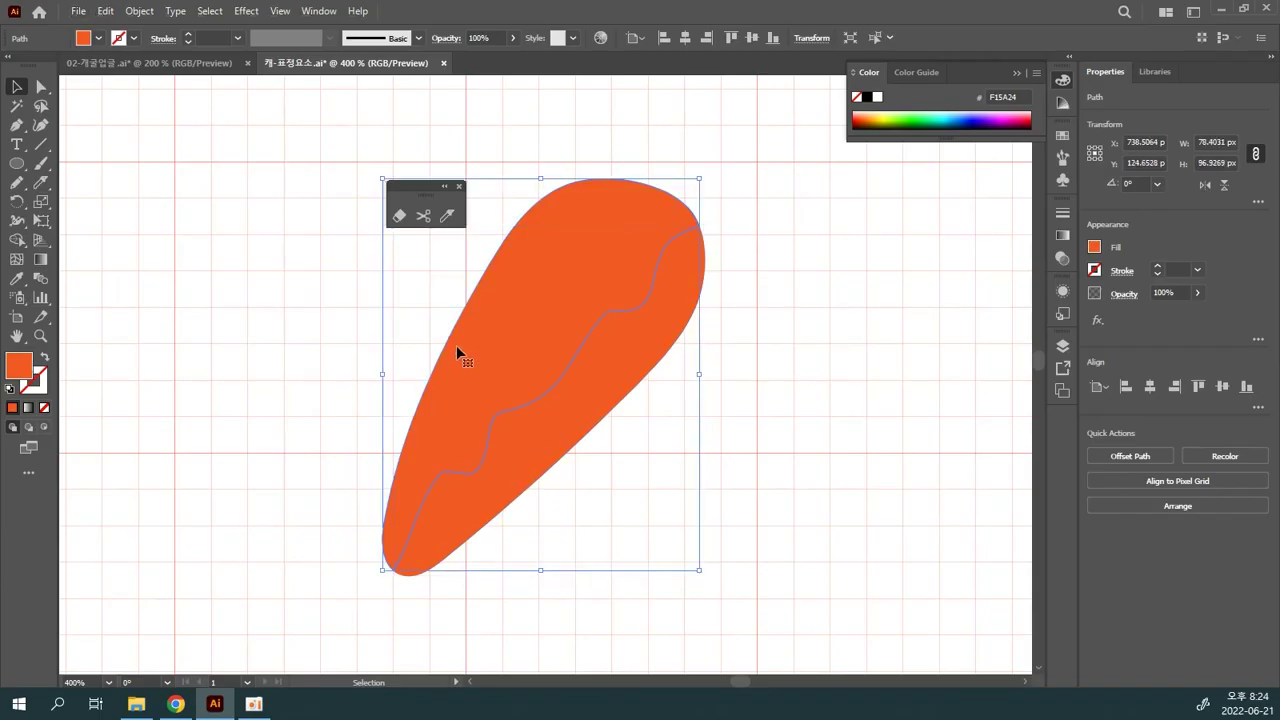
left_click_drag(456, 347, 386, 278)
key("ctrl+z")
double_click(19, 368)
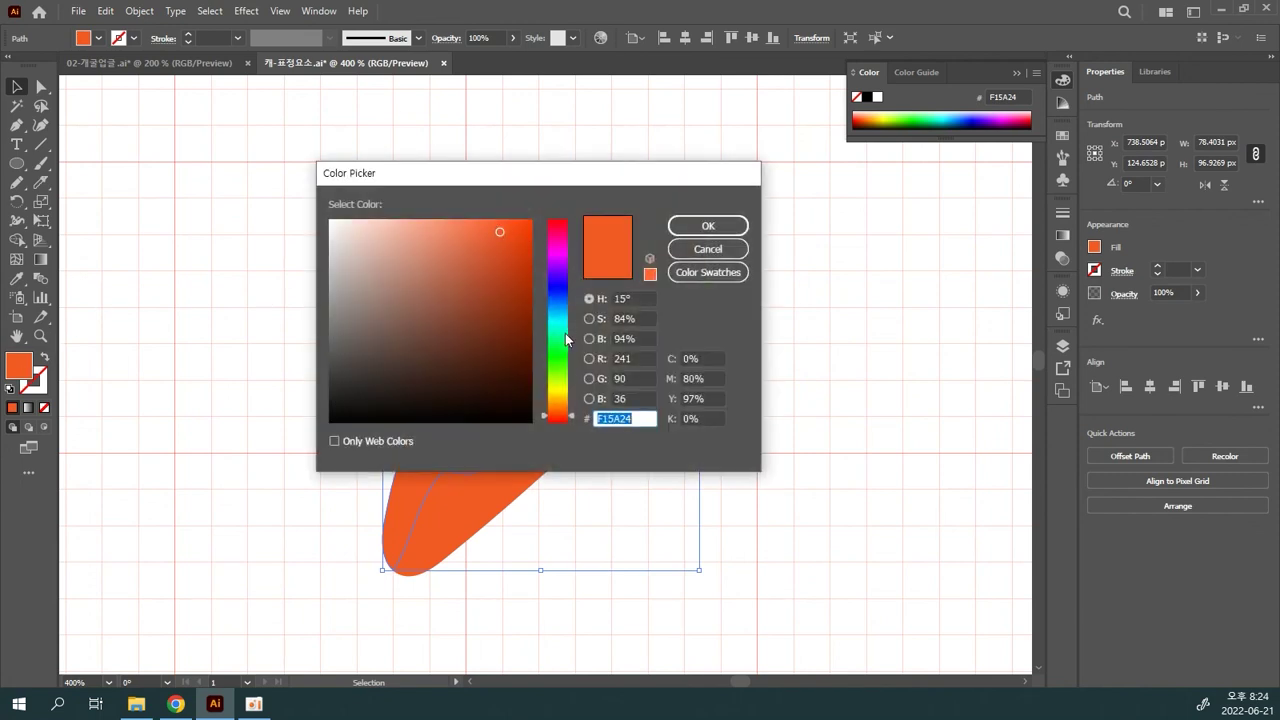
left_click_drag(569, 424, 572, 410)
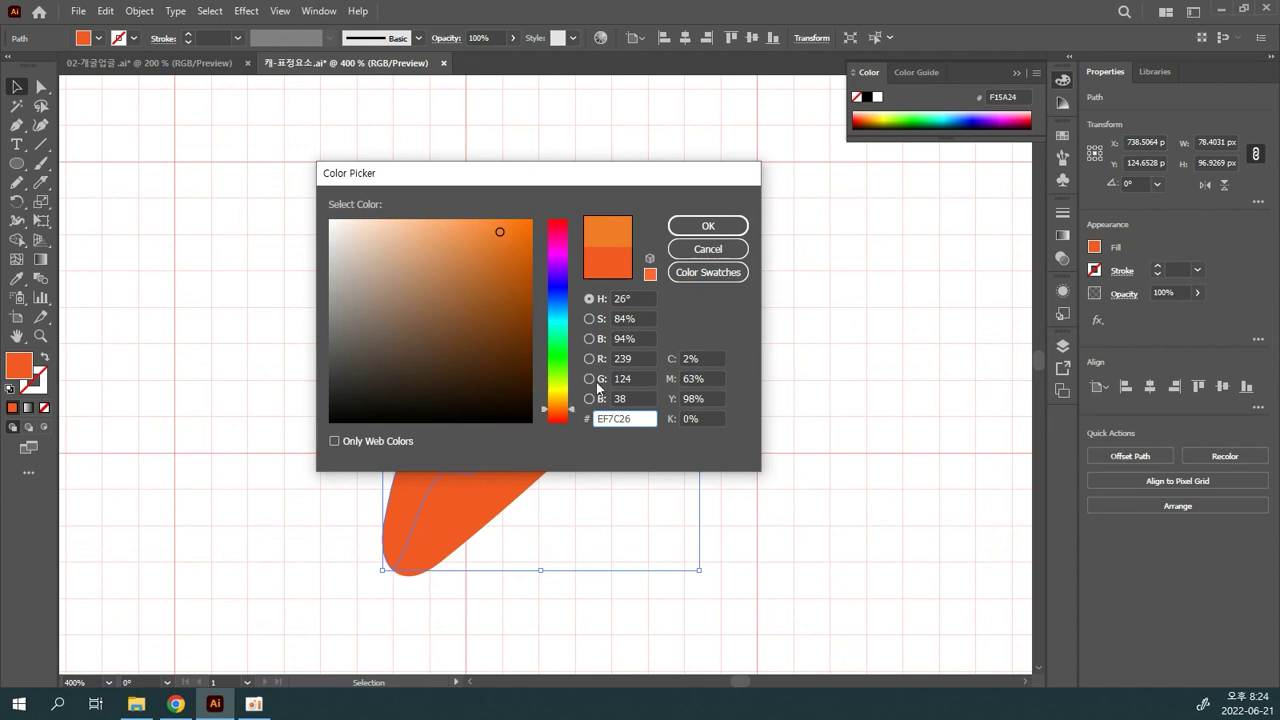
left_click(708, 226)
left_click(811, 278)
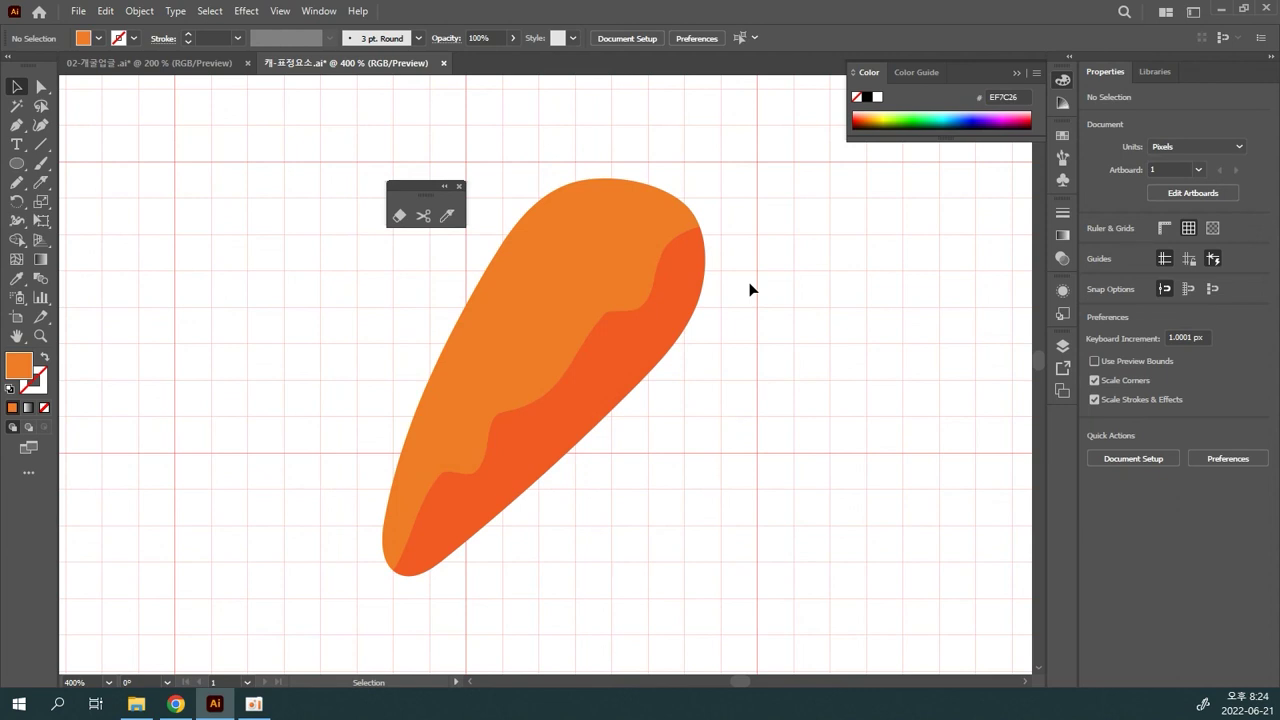
- Try a black 3 pt stroke on both carrot pieces and remove it again
left_click(610, 239)
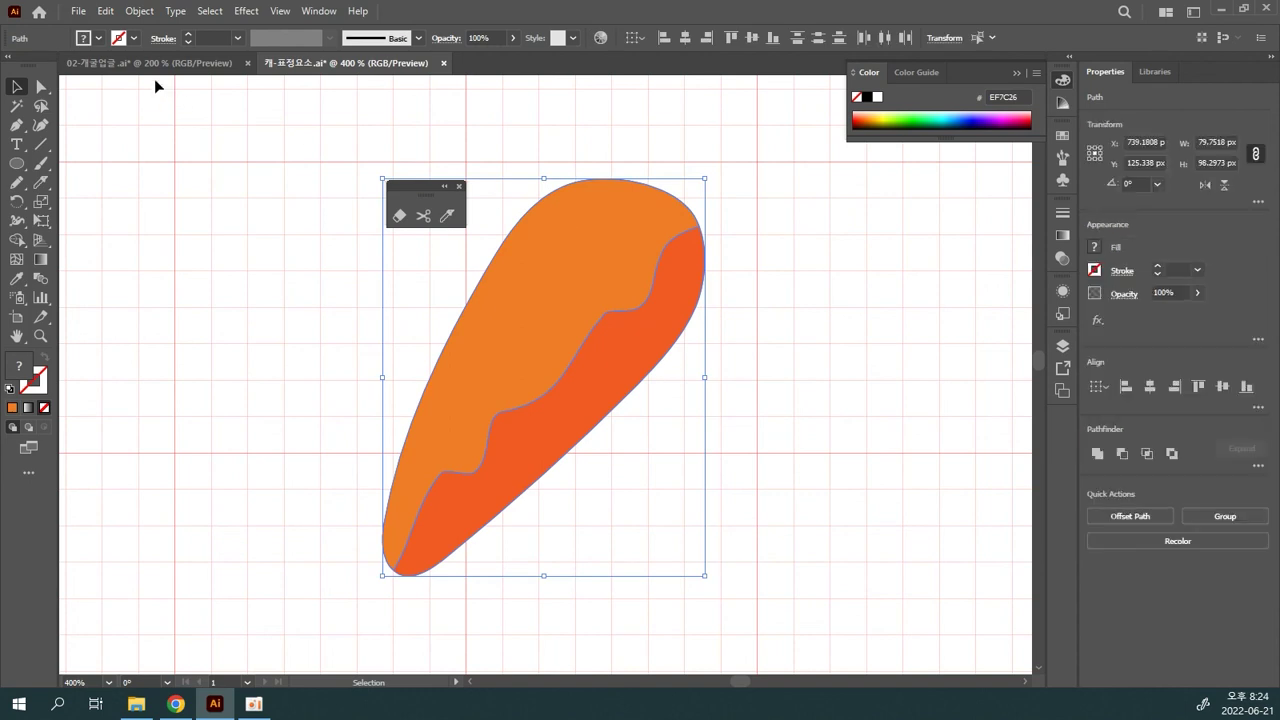
left_click(133, 38)
left_click(44, 65)
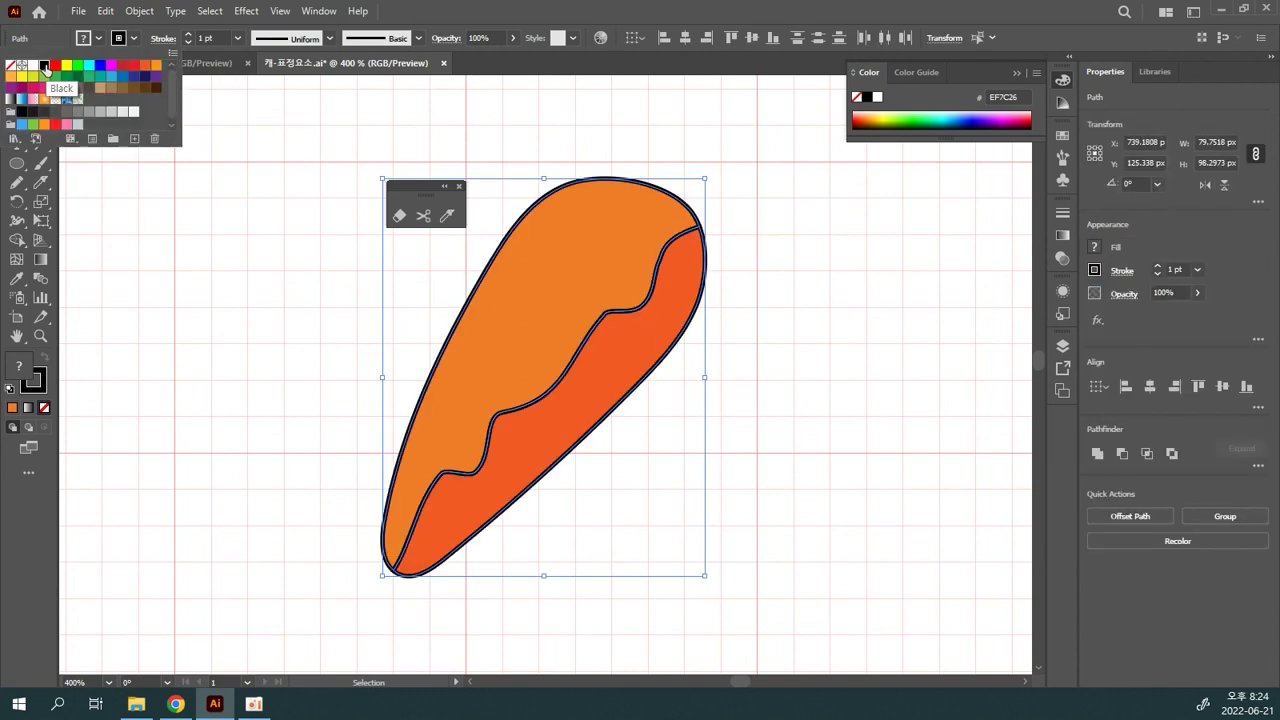
left_click(189, 36)
left_click(189, 36)
left_click(189, 36)
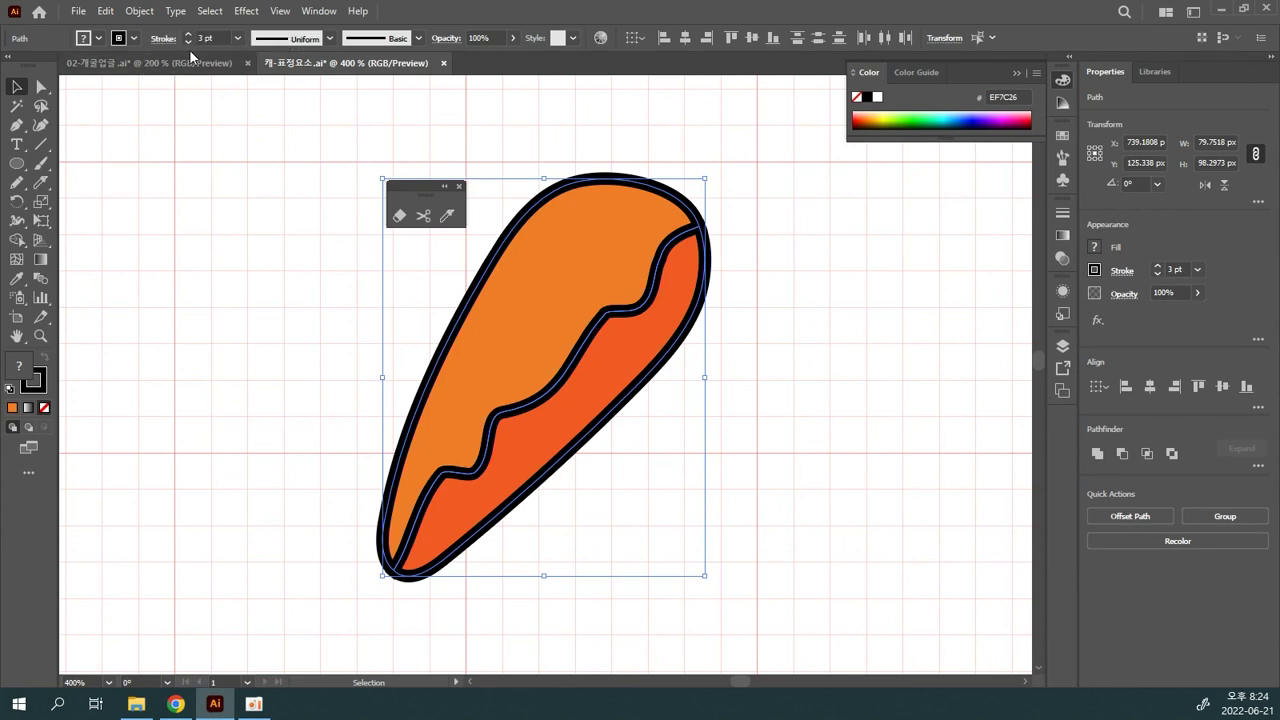
left_click(134, 38)
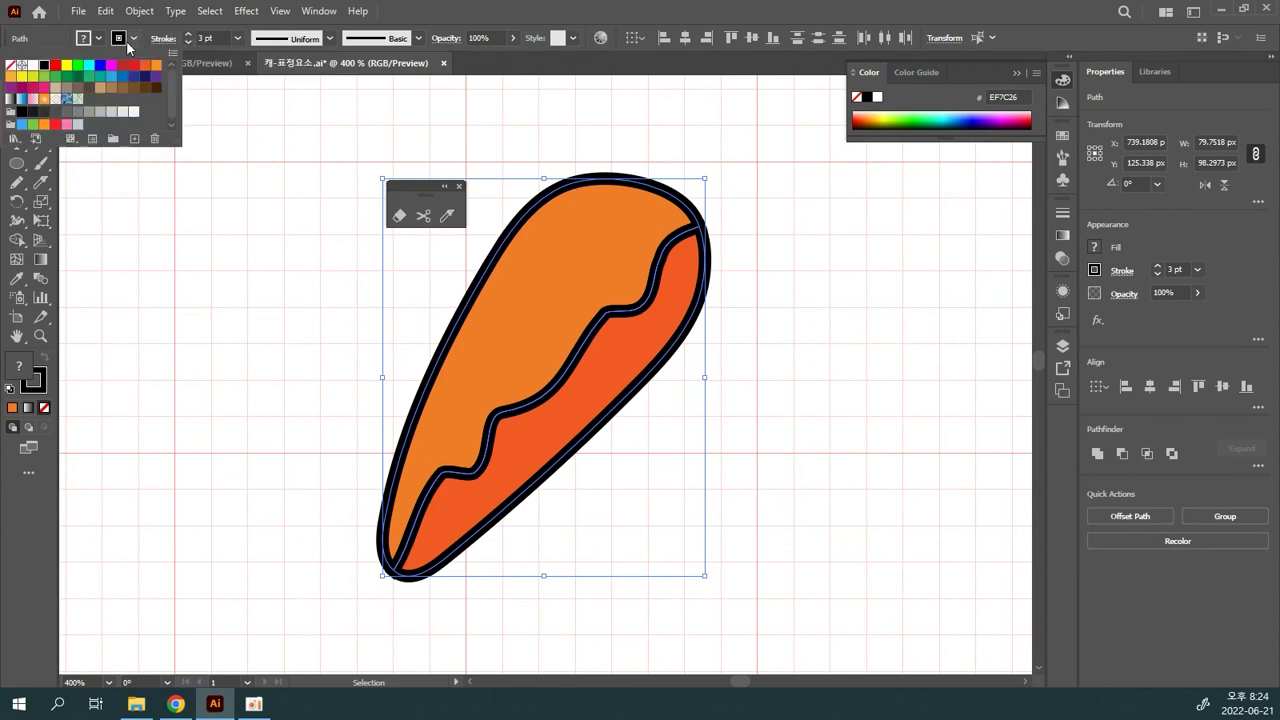
left_click(11, 68)
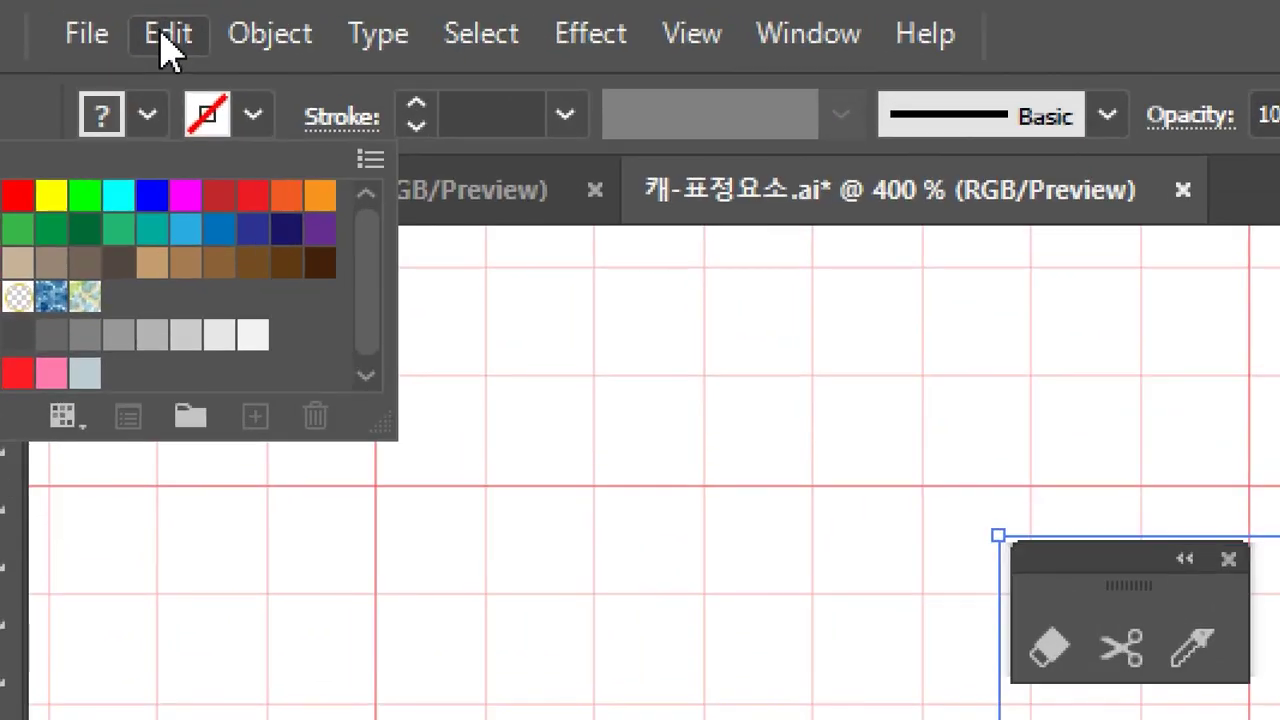
- Paste the copied uncut carrot in front of the two pieces, undoing a trial move
left_click(166, 50)
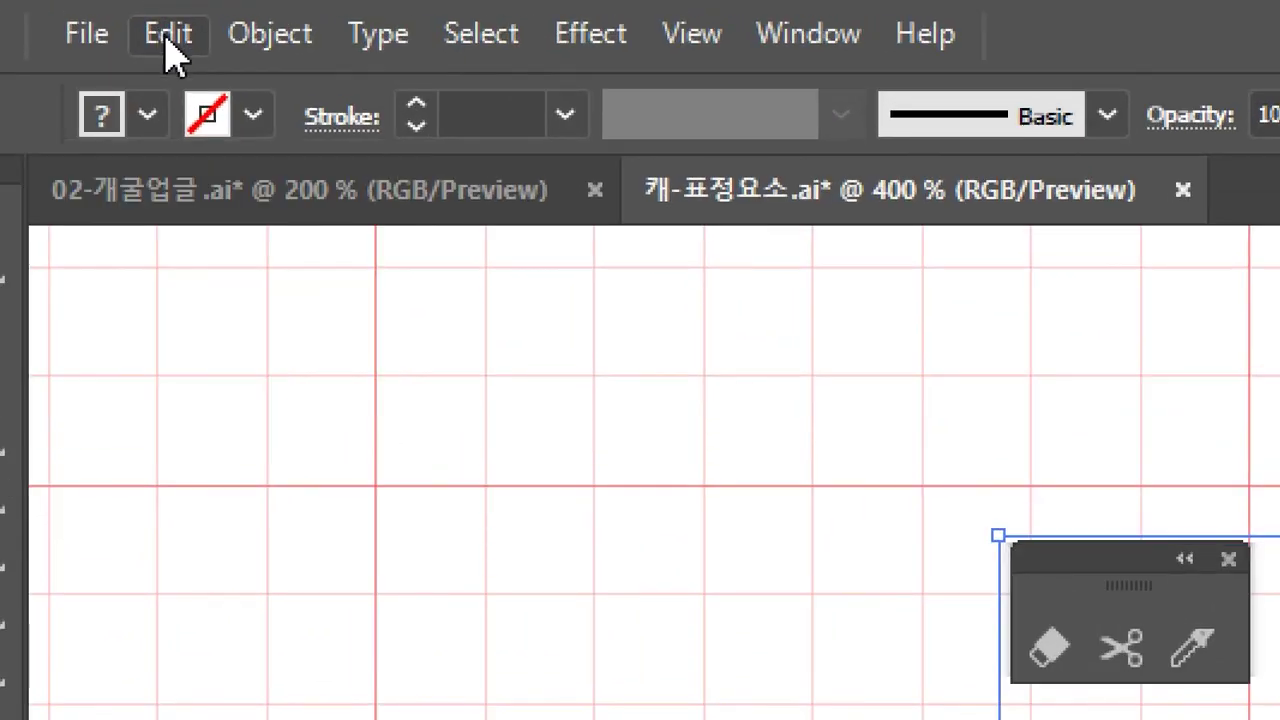
left_click(166, 50)
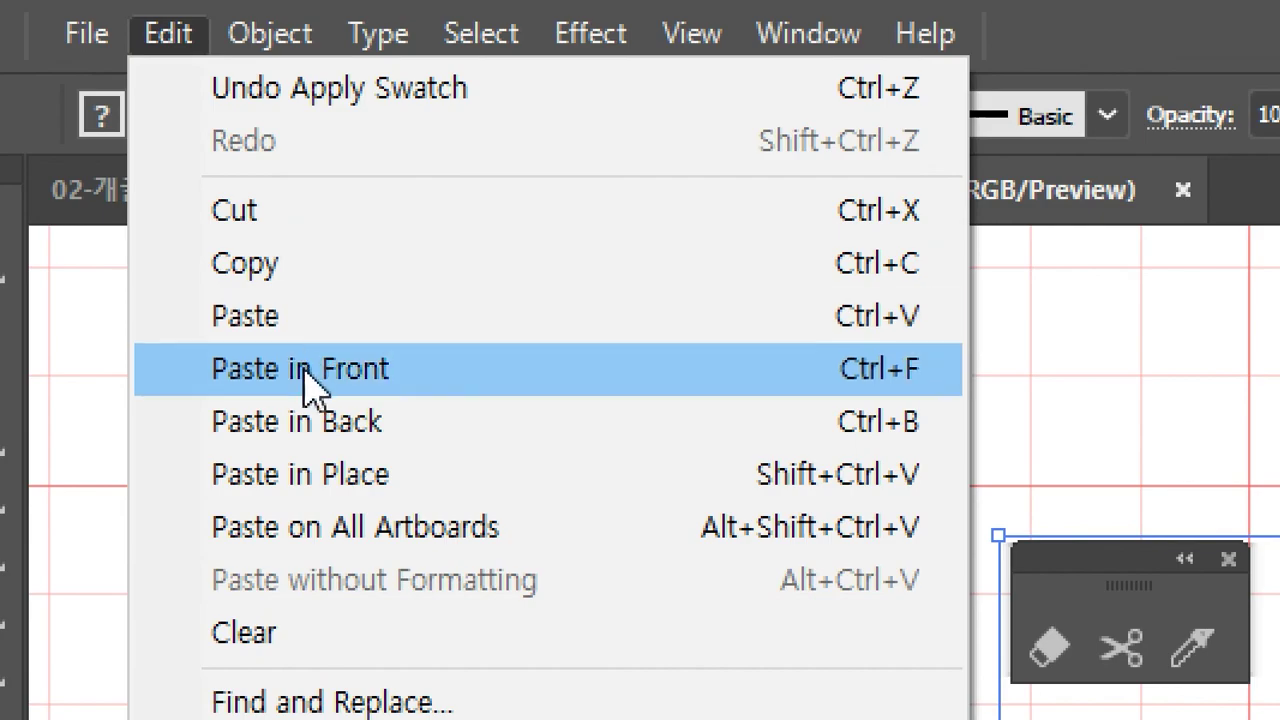
left_click(310, 380)
left_click_drag(561, 265, 226, 260)
key("ctrl+z")
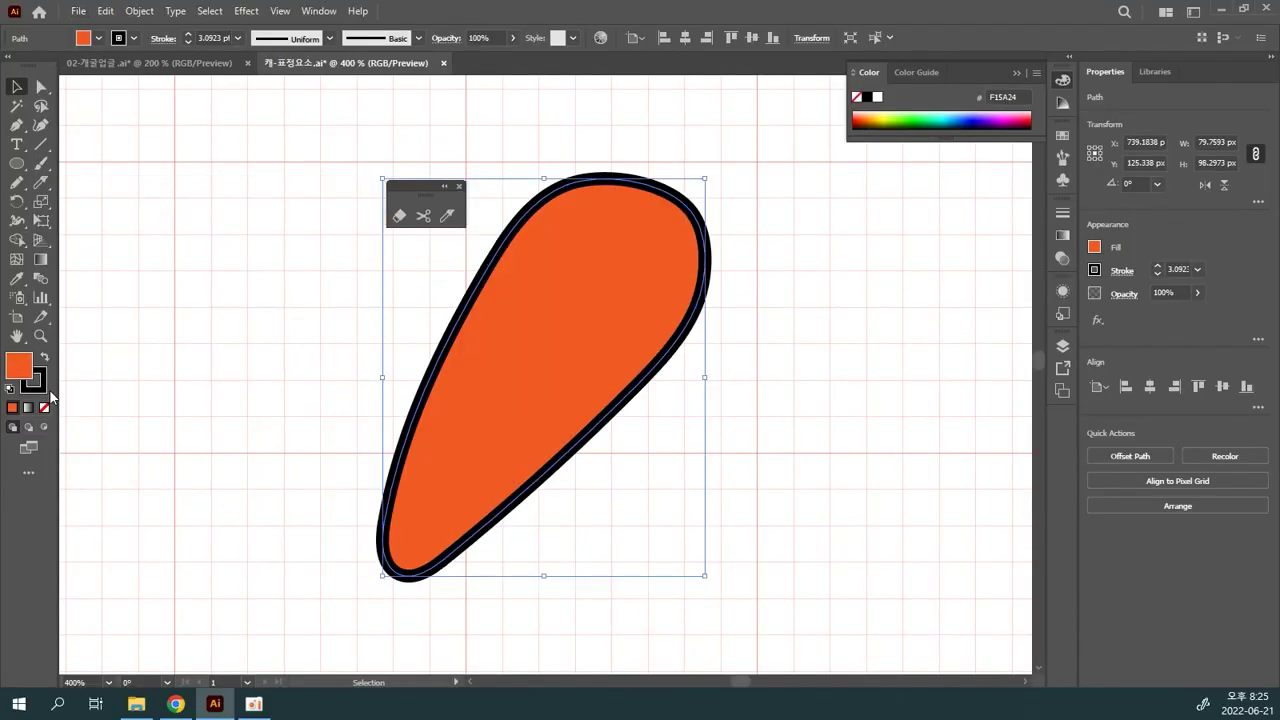
- Remove the pasted carrot's fill, leaving its black outline, and undo a trial move of that outline
left_click(44, 408)
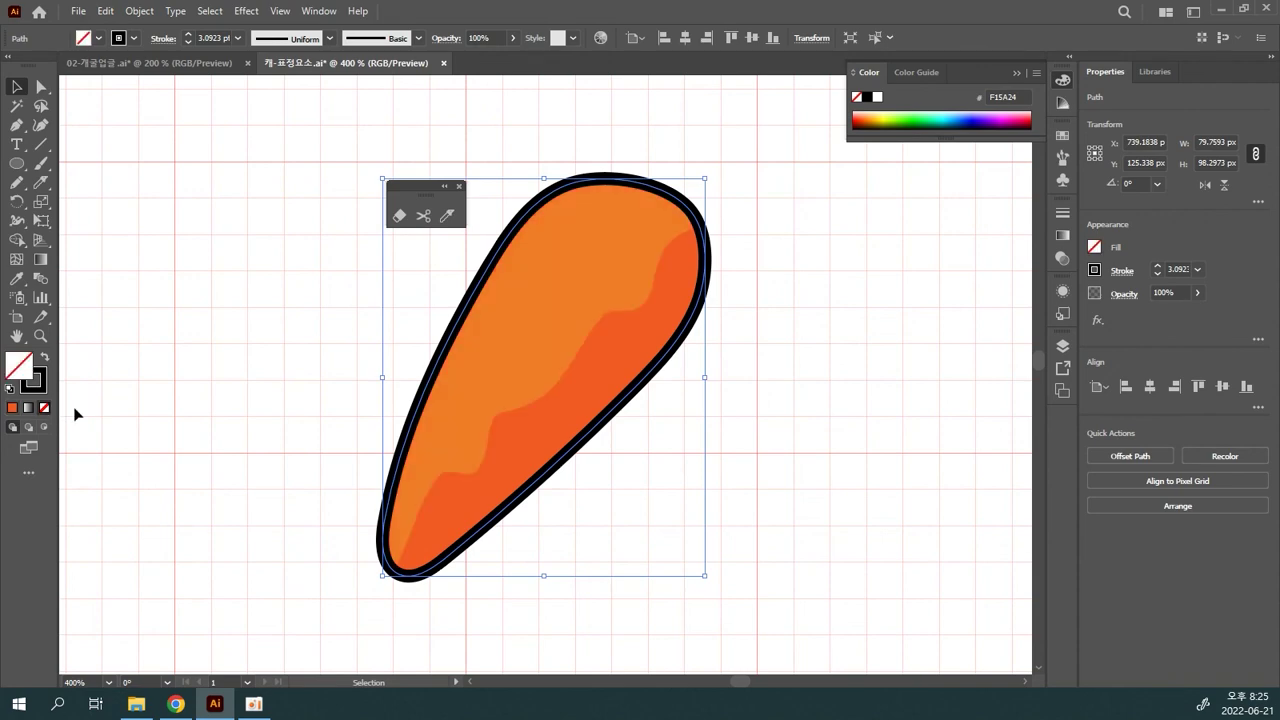
left_click(770, 369)
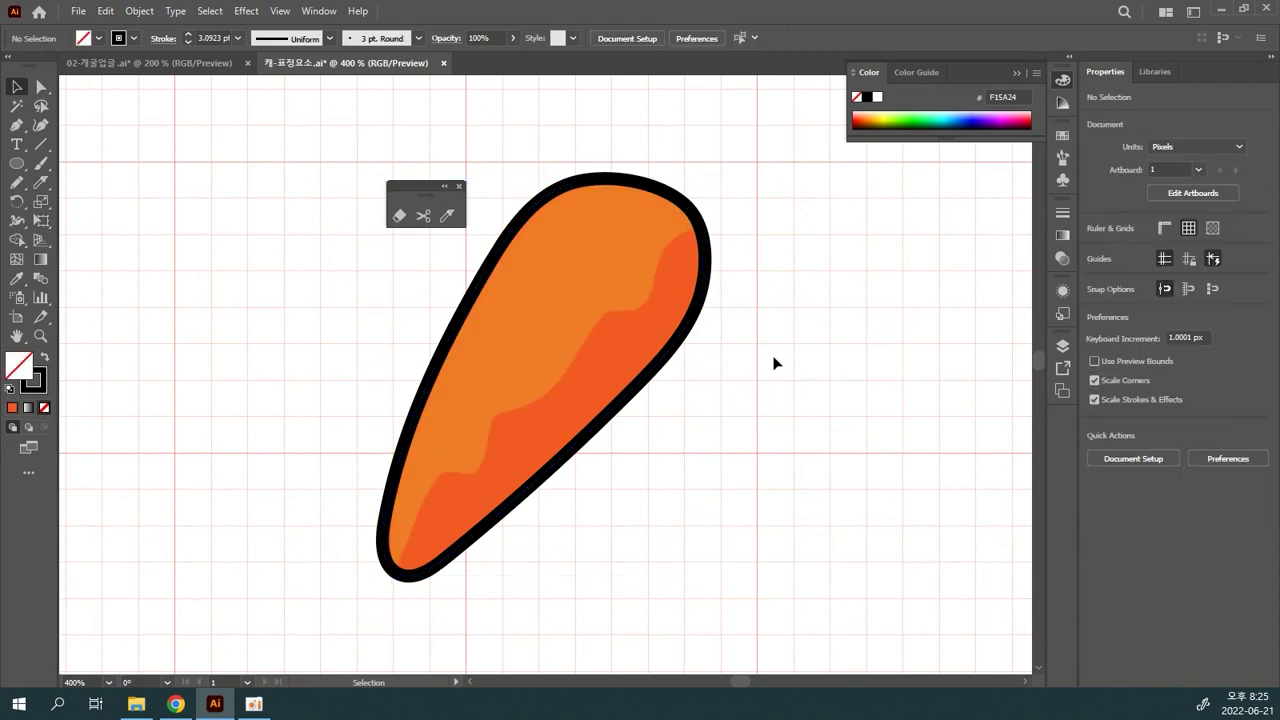
left_click_drag(698, 318, 900, 318)
key("ctrl+z")
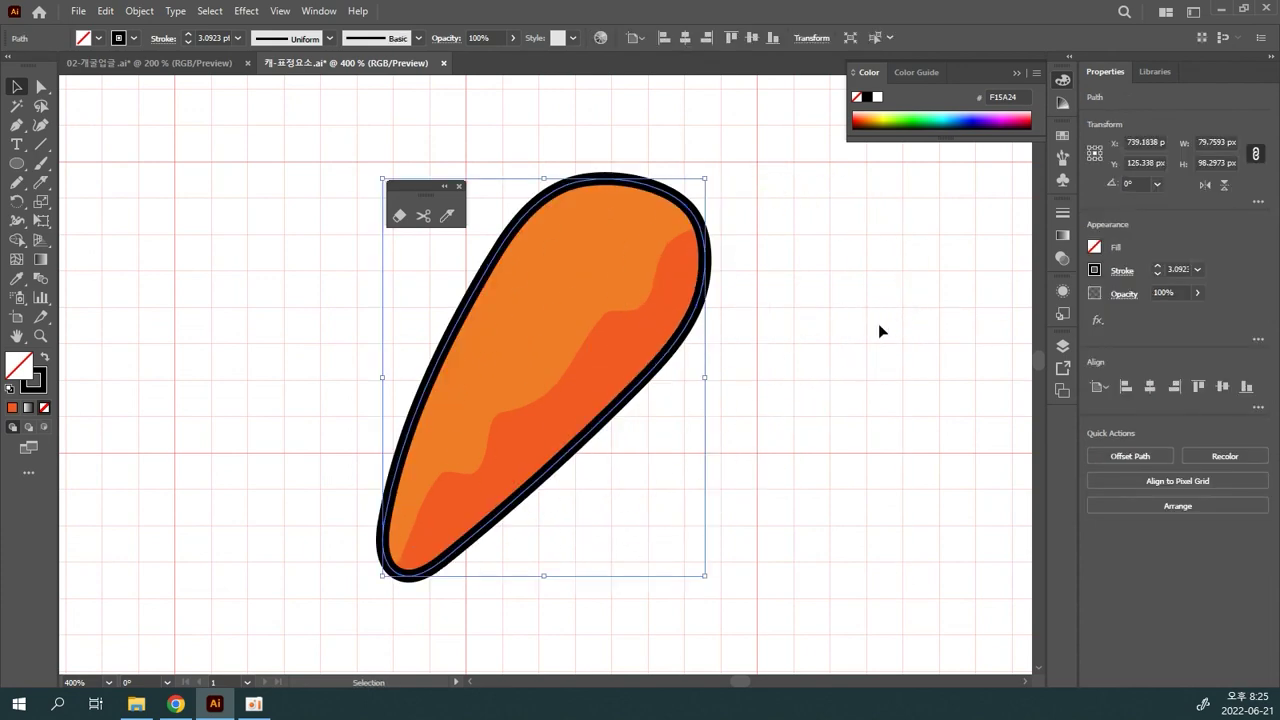
- Draw an open black outline of a stem with five leaf lobes, about 82 × 72 px, at the carrot's top using the Pencil
left_click(874, 332)
left_click_drag(848, 329, 623, 545)
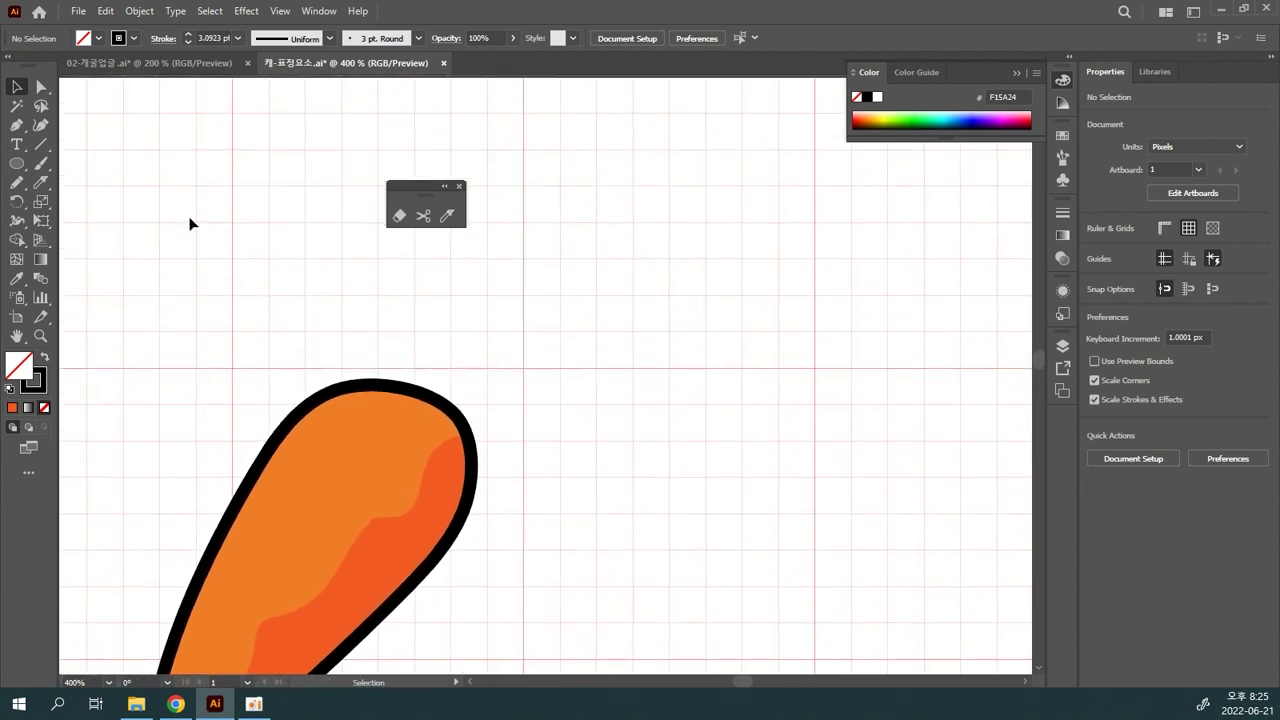
left_click(17, 183)
left_click_drag(414, 385, 606, 170)
mouse_move(633, 127)
left_mouse_down()
mouse_move(698, 167)
mouse_move(722, 207)
mouse_move(719, 247)
mouse_move(692, 277)
mouse_move(657, 265)
mouse_move(669, 288)
mouse_move(577, 270)
left_mouse_up()
left_click_drag(527, 318, 430, 409)
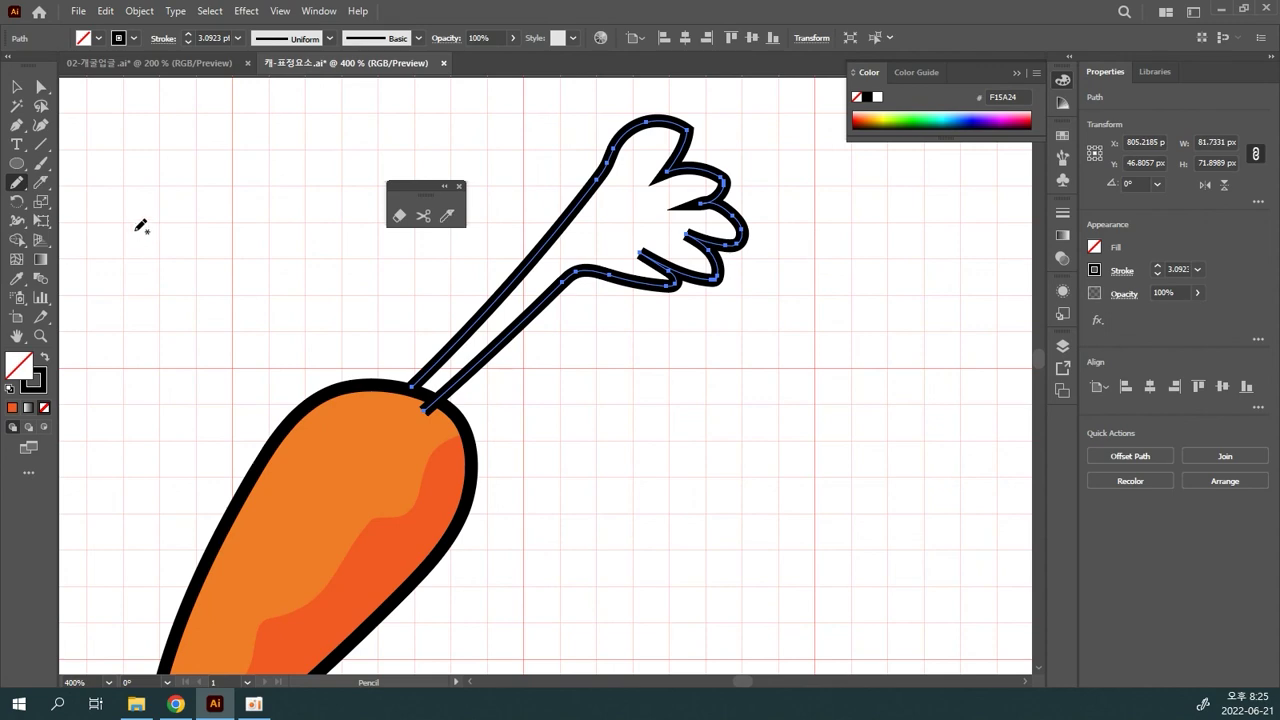
- Fill the leafy top with green 39B54A, position its stem on the carrot's upper end and send it behind the carrot
key("v")
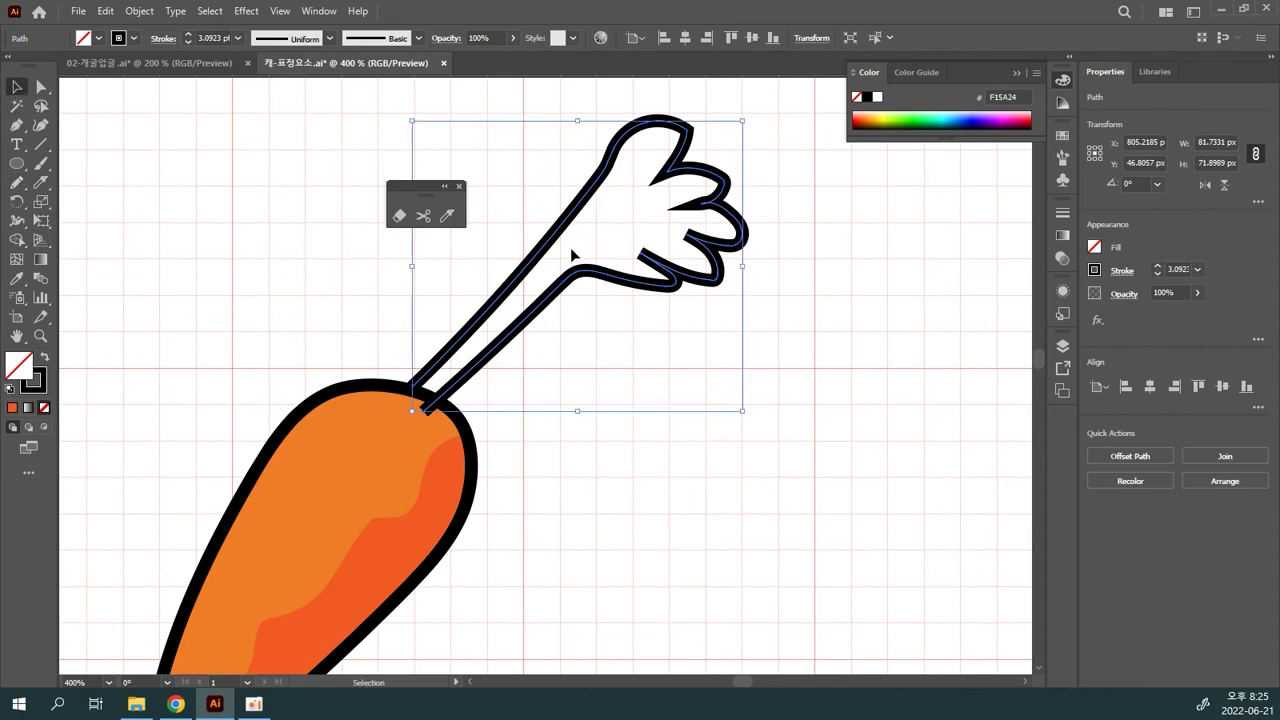
mouse_move(573, 280)
left_mouse_down()
mouse_move(648, 228)
mouse_move(628, 258)
left_mouse_up()
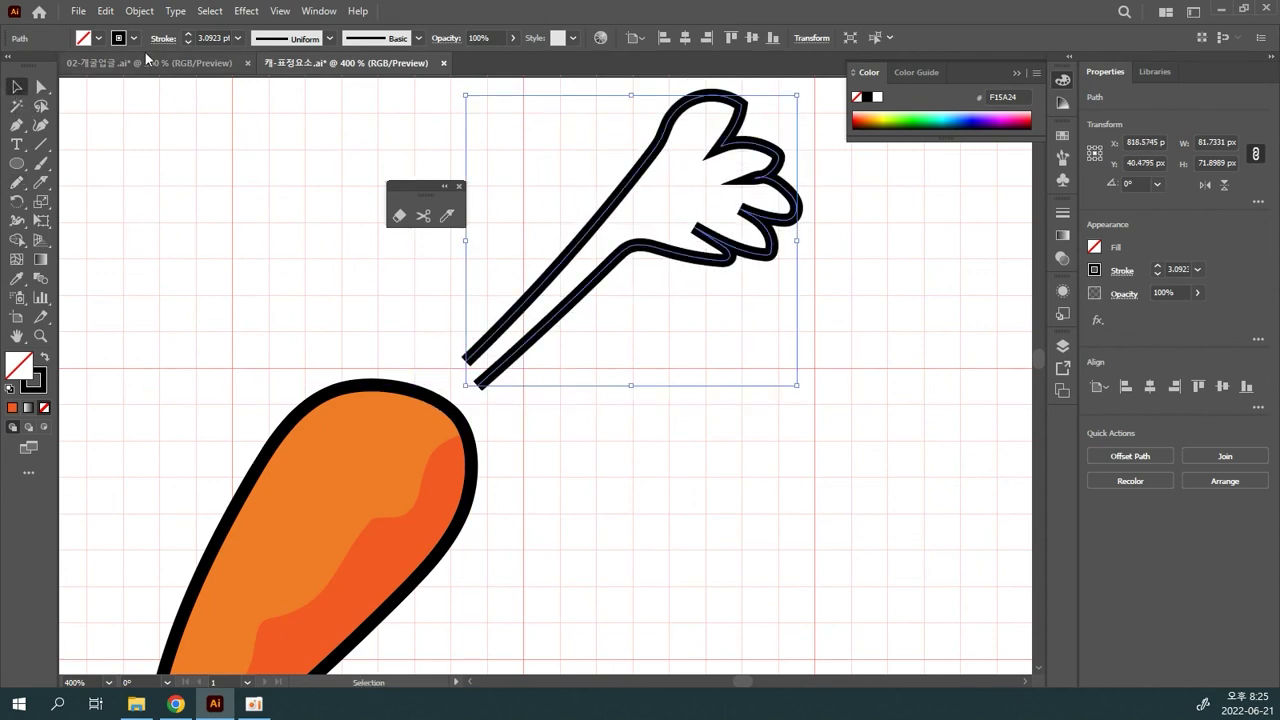
left_click(98, 38)
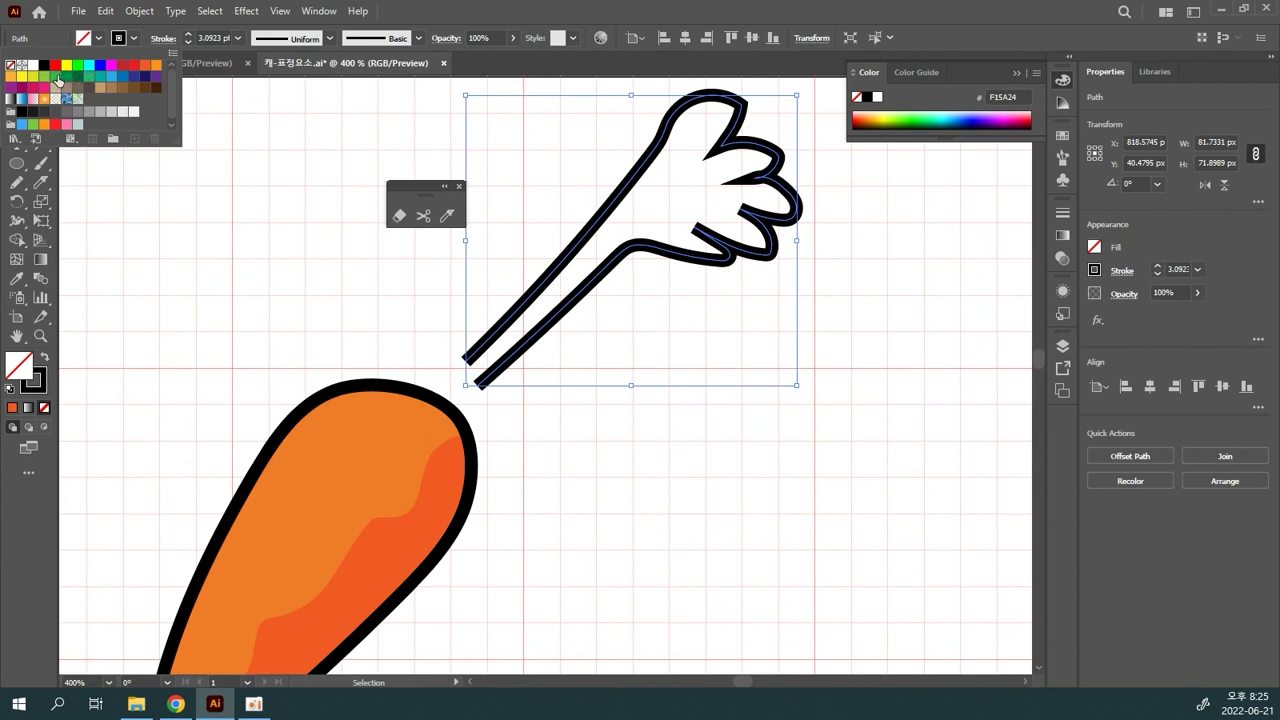
left_click(56, 76)
left_click_drag(690, 229, 632, 290)
key("ctrl+shift+bracketleft")
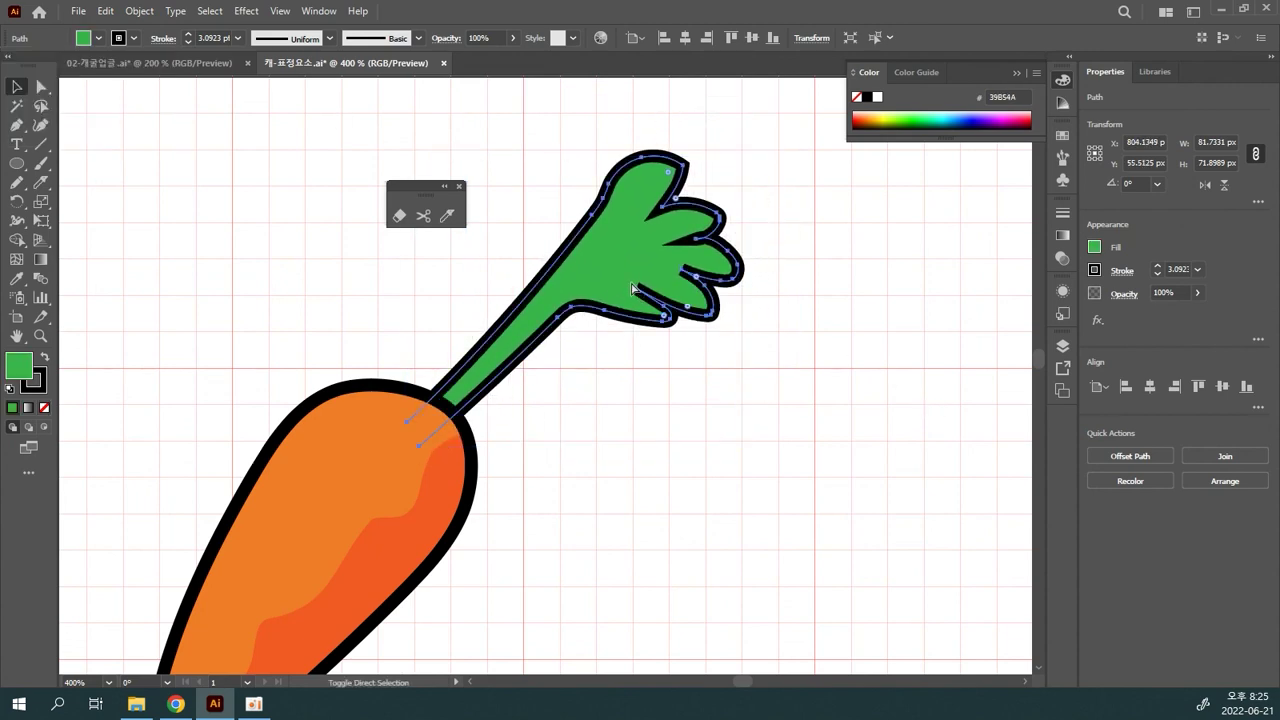
left_click(824, 341)
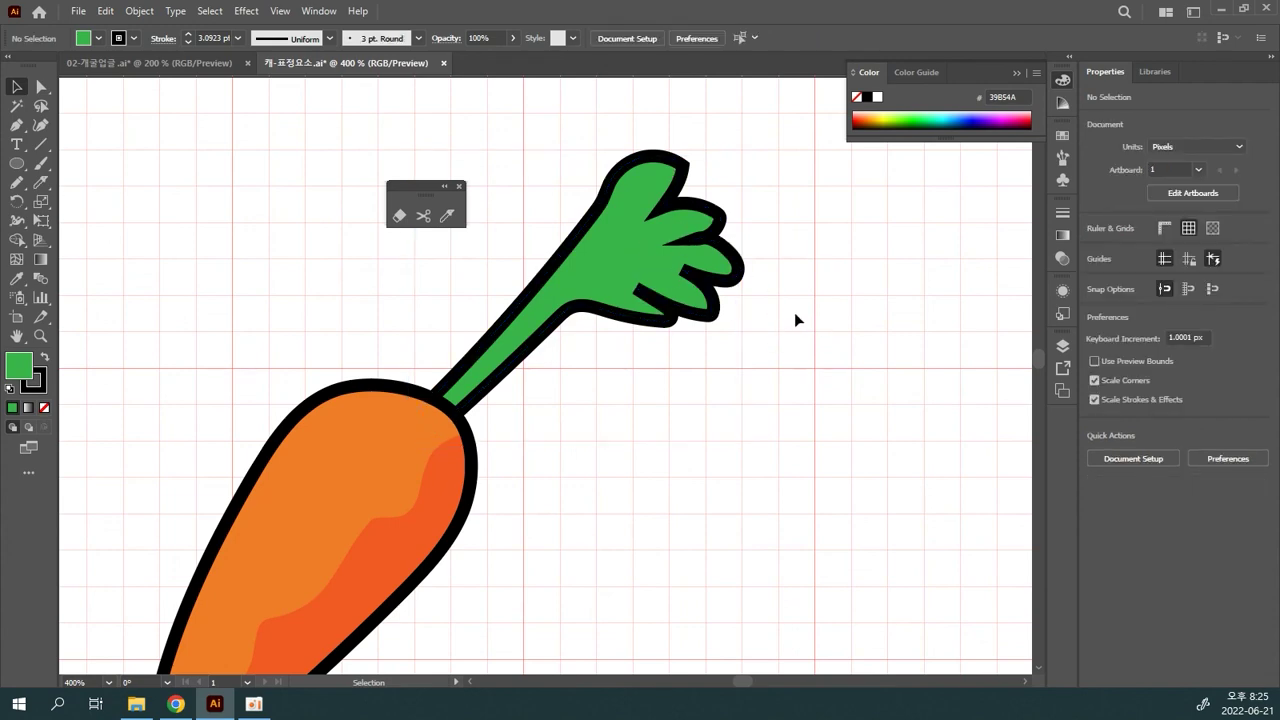
- Set the corner style of the leafy top's stroke to Round Join, comparing it with Miter Join
left_click(690, 263)
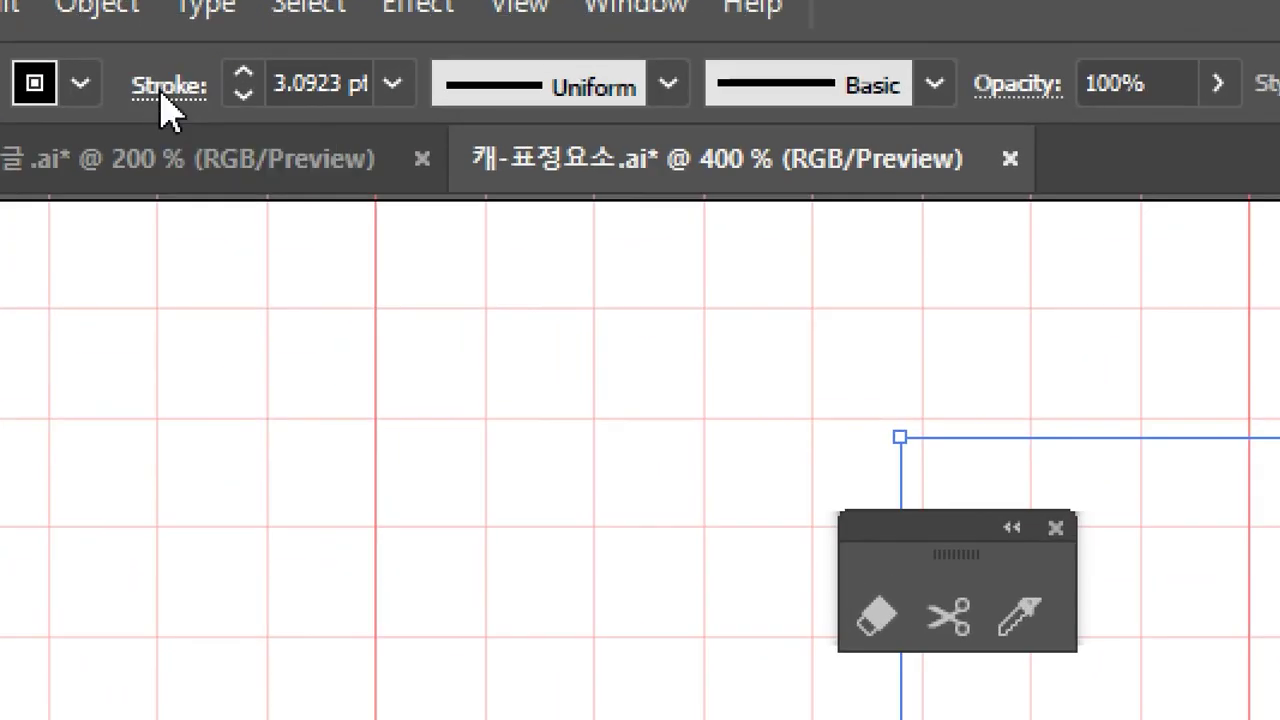
left_click(163, 68)
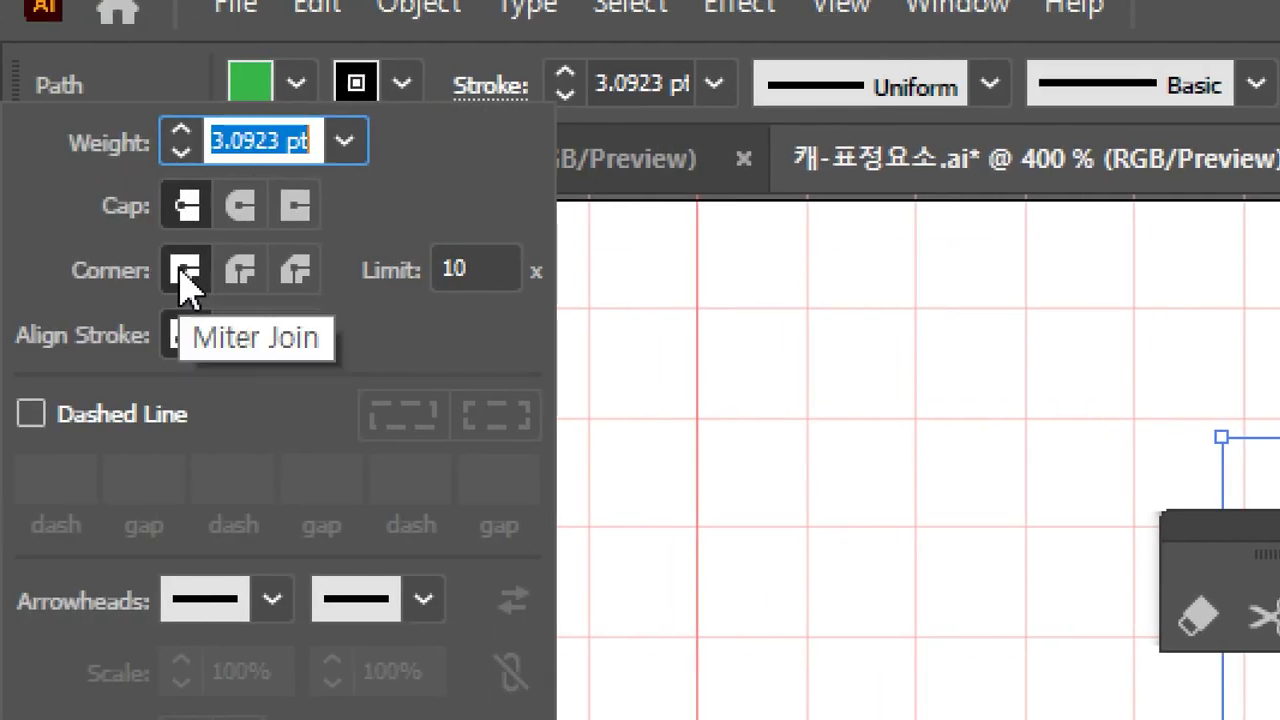
left_click(241, 272)
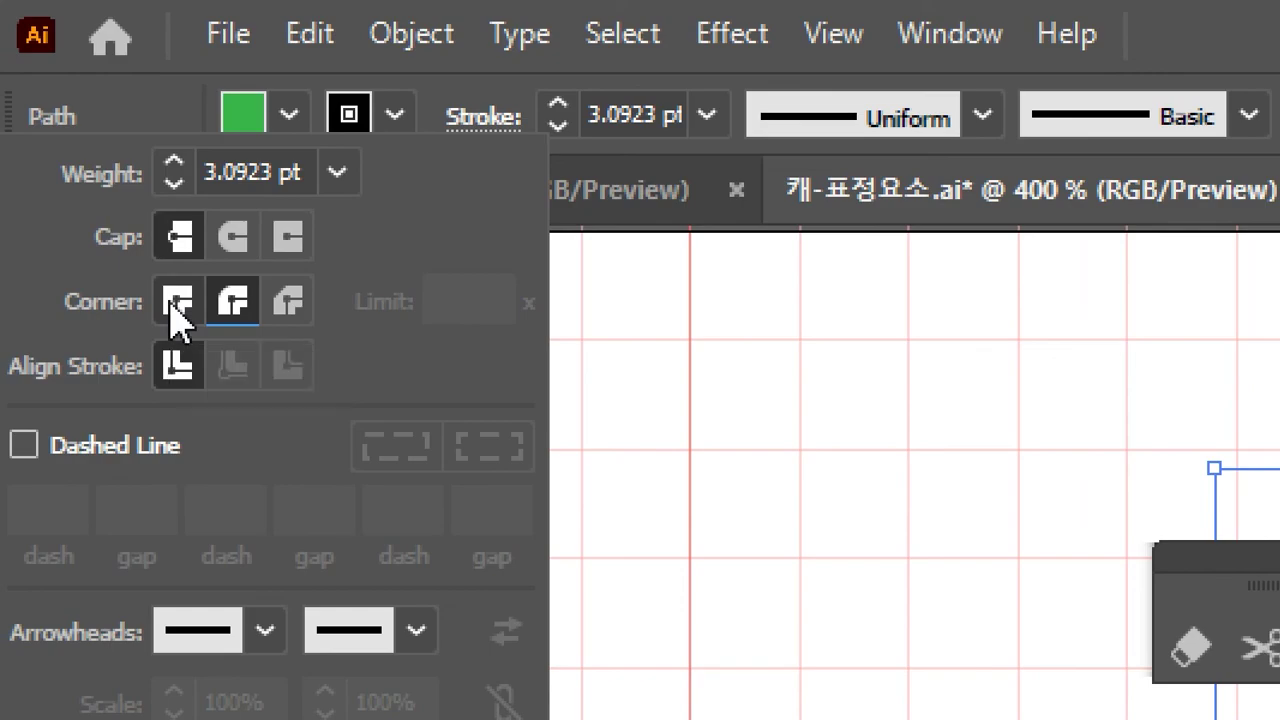
left_click(176, 303)
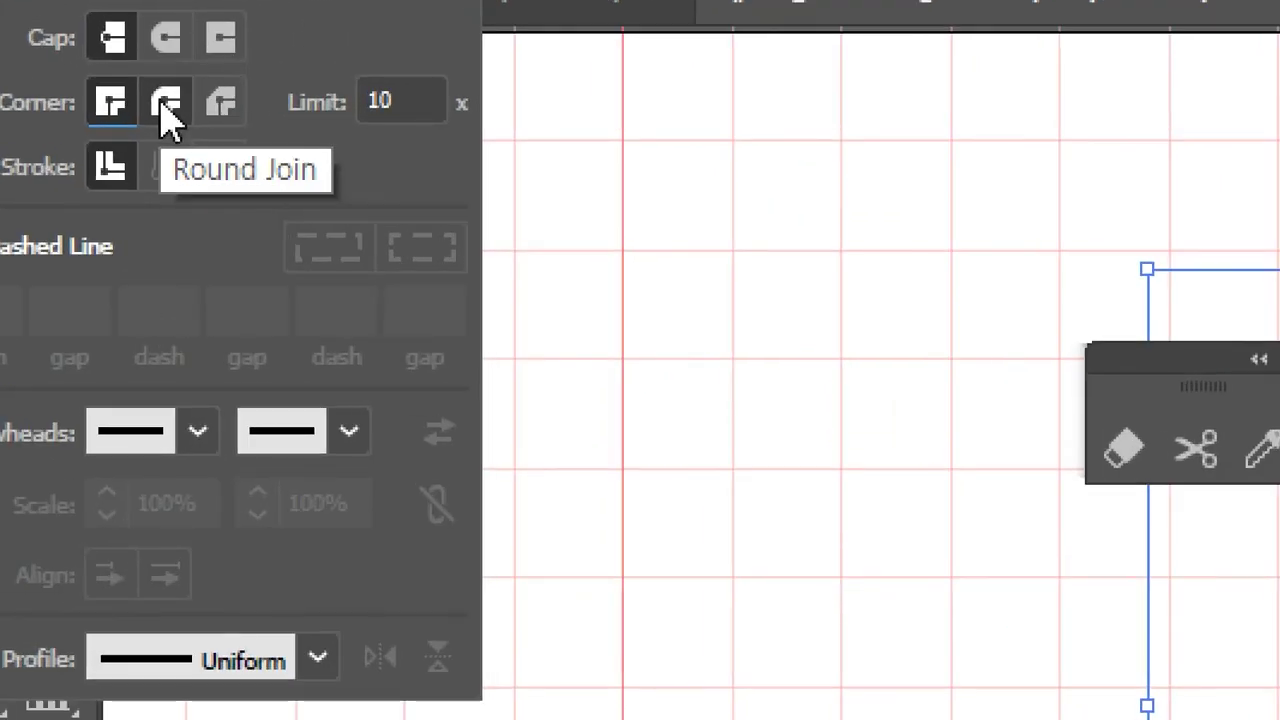
left_click(167, 110)
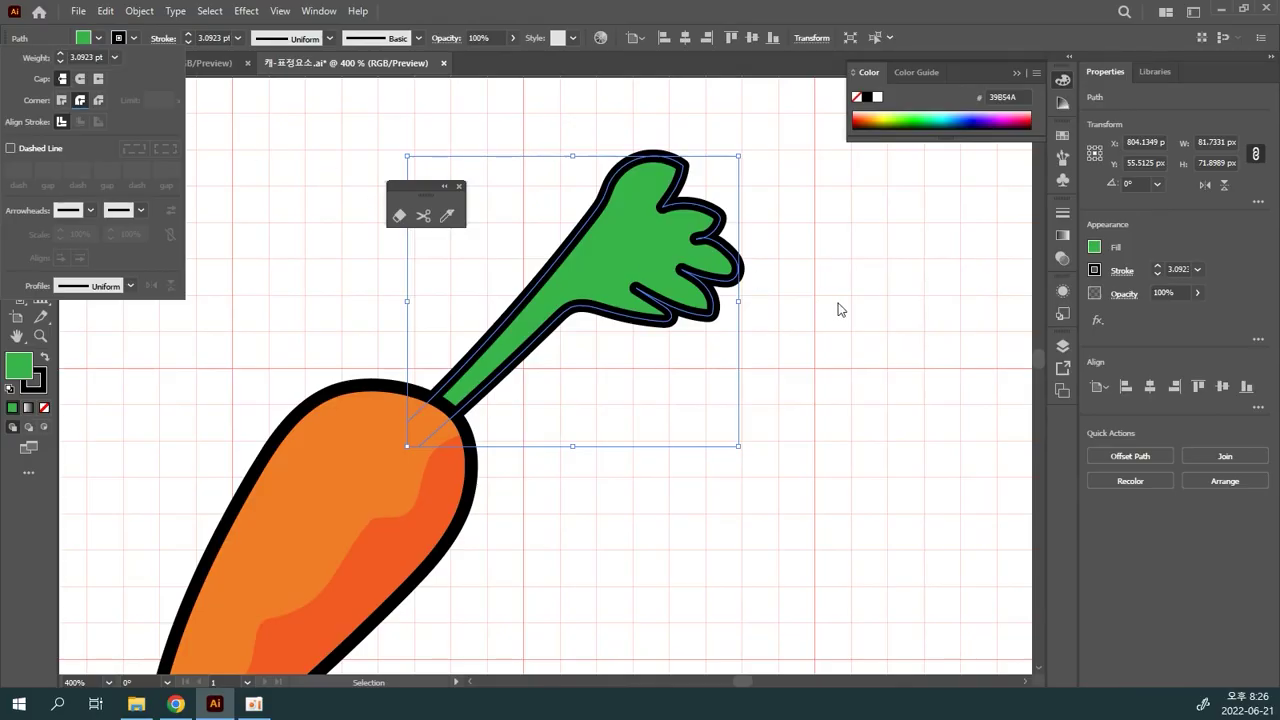
left_click(835, 310)
- Undo a trial move of the leafy top and remove its black stroke
left_click_drag(652, 260, 694, 214)
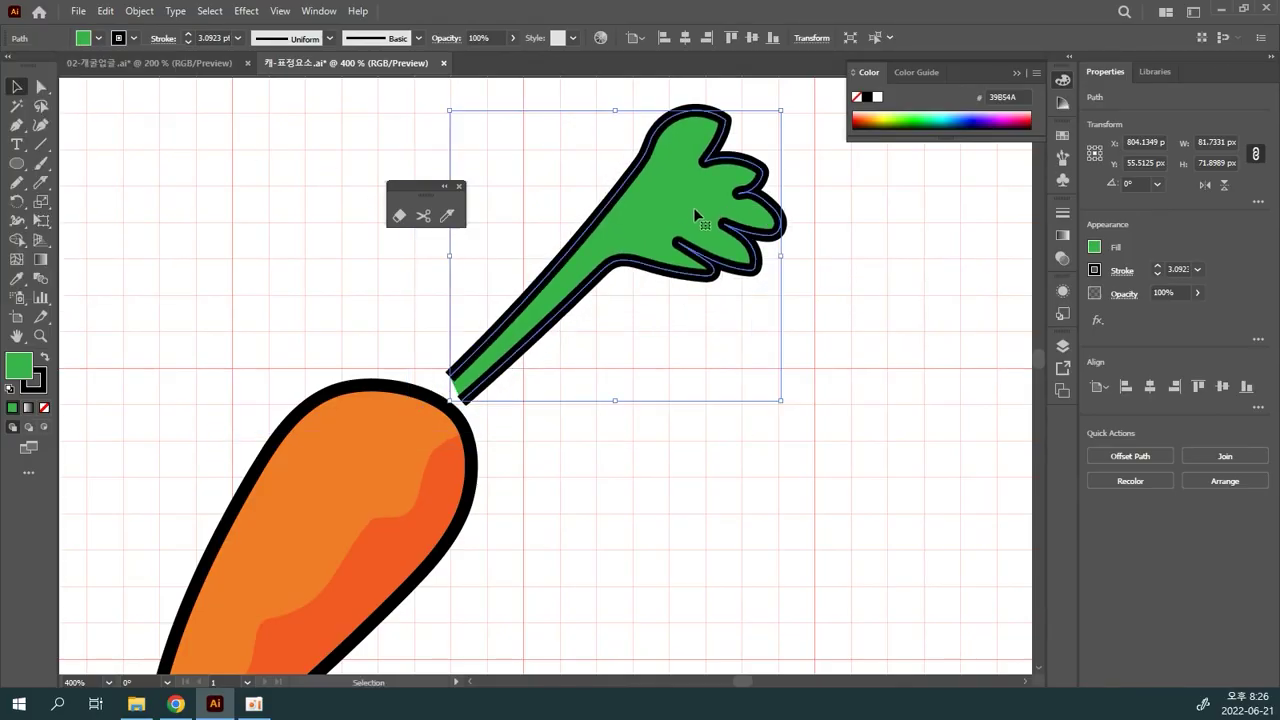
key("ctrl+z")
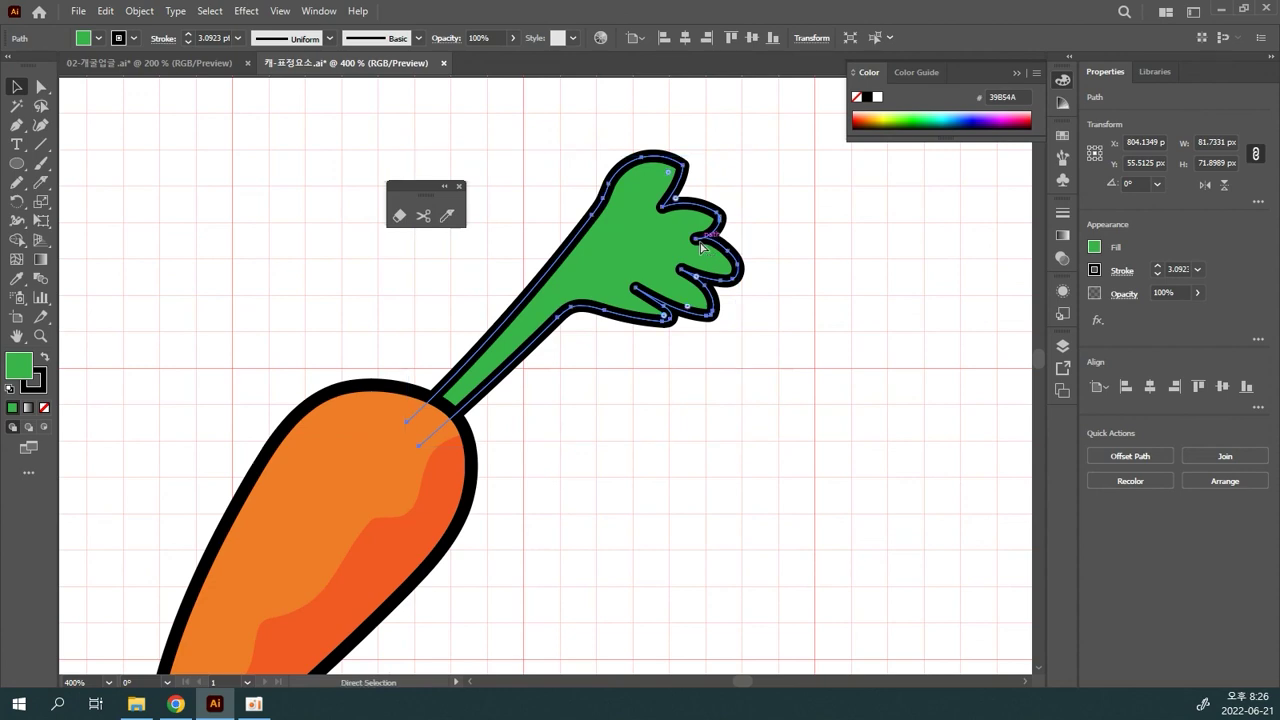
left_click(760, 262)
left_click(690, 265)
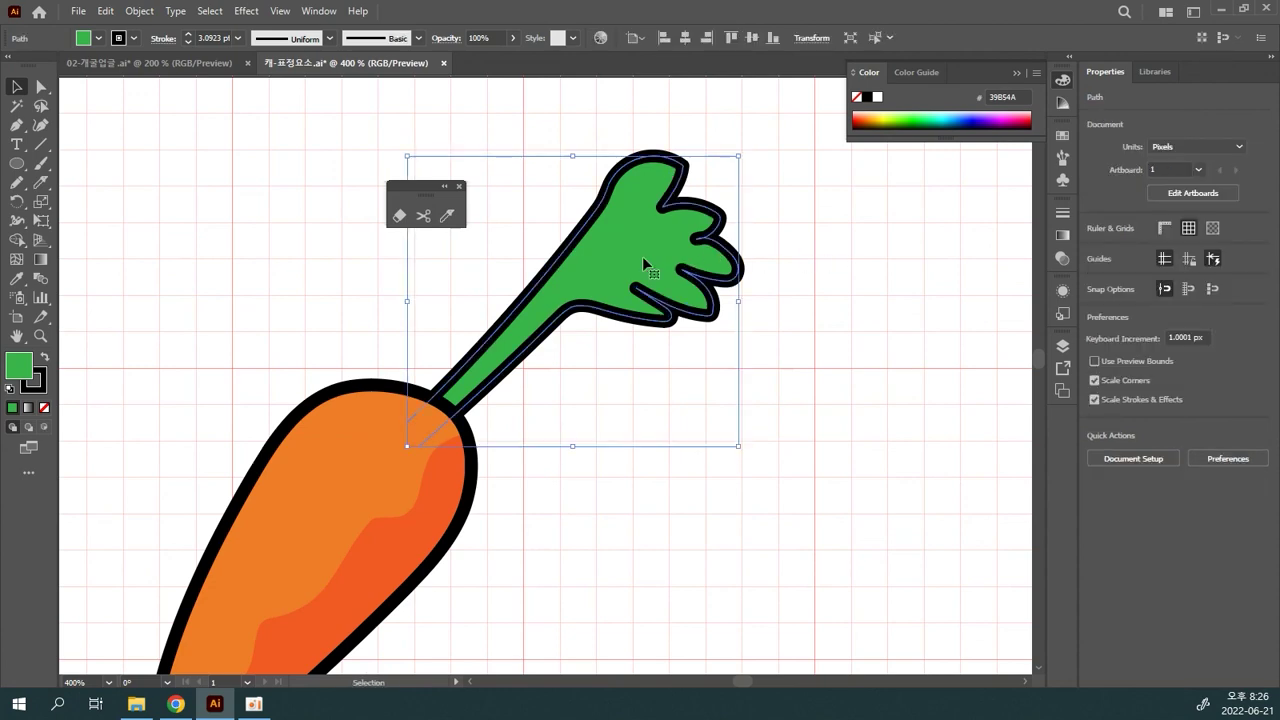
key("x")
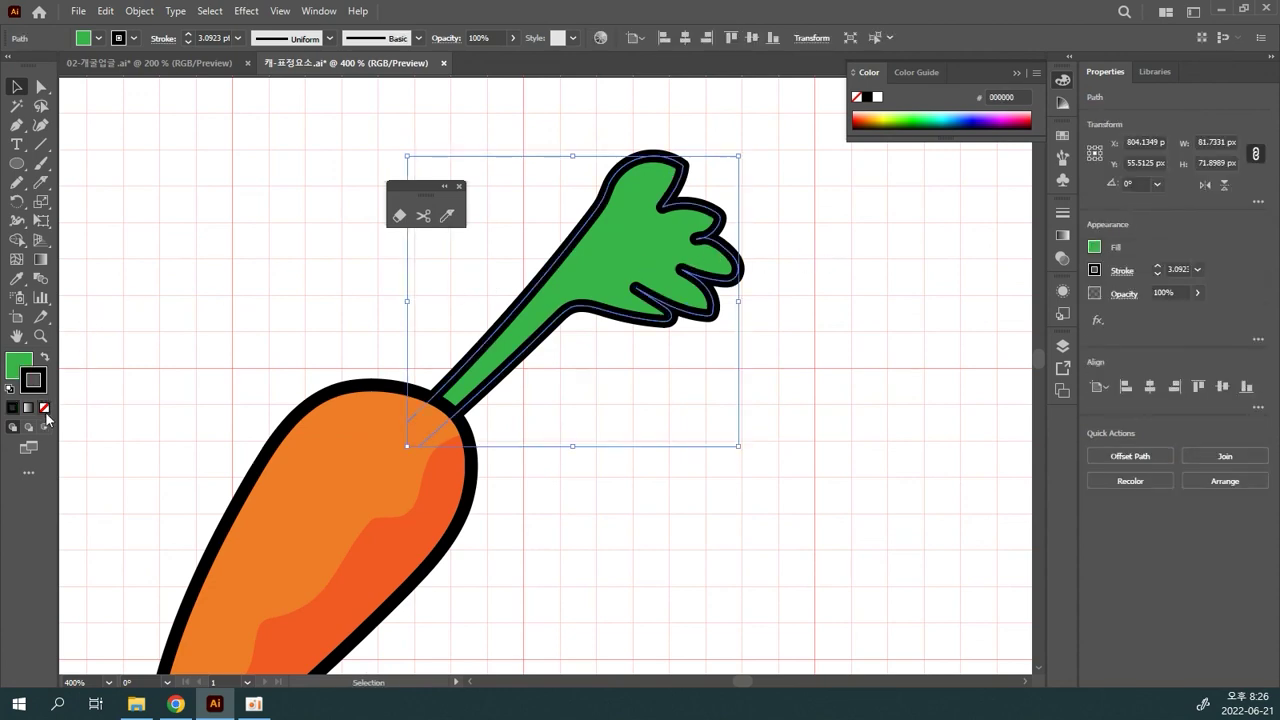
left_click(44, 408)
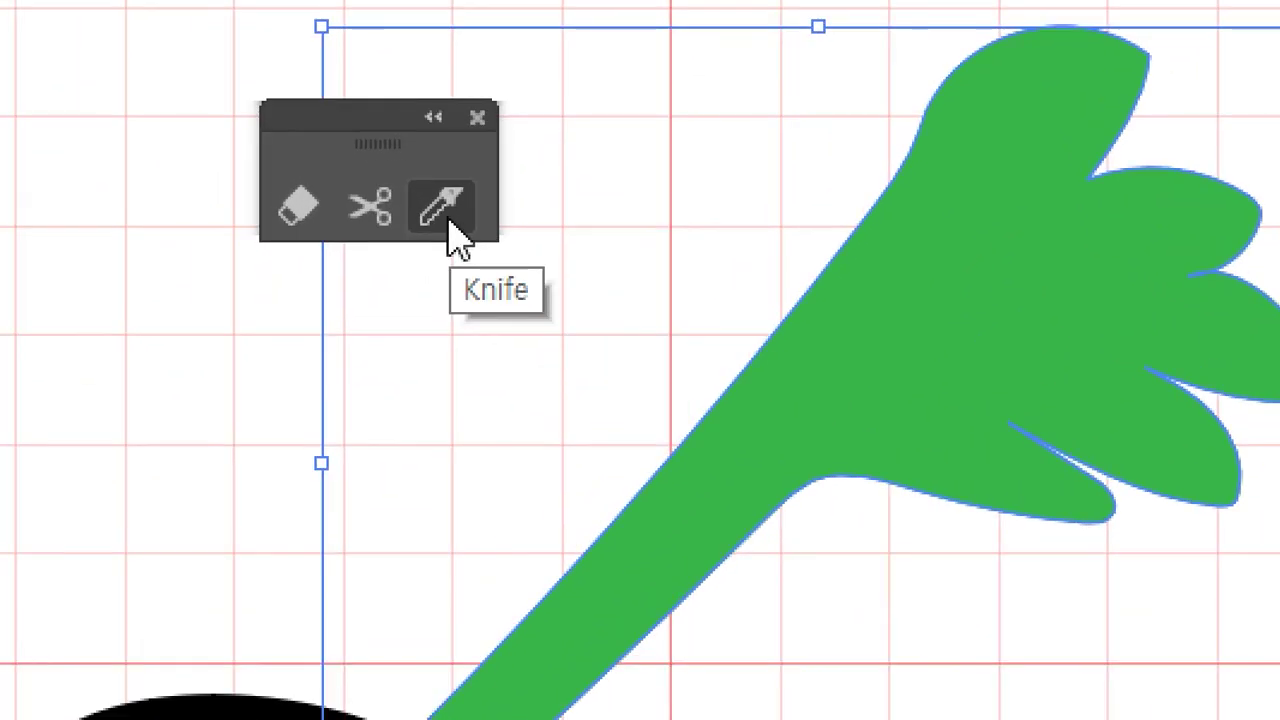
- Cut the leafy top with the Knife along a wavy line running from the upper lobes down to the stem's base
left_click(445, 207)
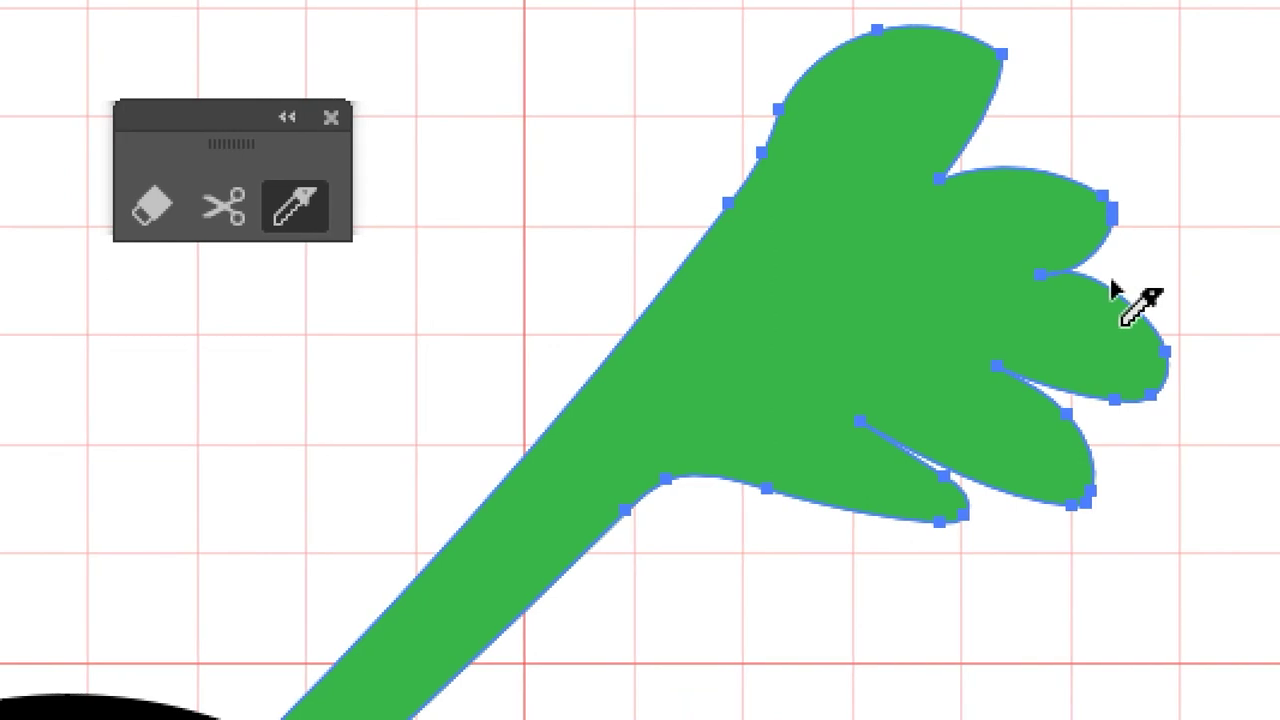
mouse_move(1058, 128)
left_mouse_down()
mouse_move(957, 149)
mouse_move(983, 257)
mouse_move(820, 271)
mouse_move(812, 370)
mouse_move(646, 374)
mouse_move(651, 431)
mouse_move(561, 474)
mouse_move(343, 709)
left_mouse_up()
mouse_move(343, 638)
left_mouse_down()
mouse_move(259, 623)
mouse_move(210, 633)
mouse_move(206, 609)
mouse_move(243, 609)
left_mouse_up()
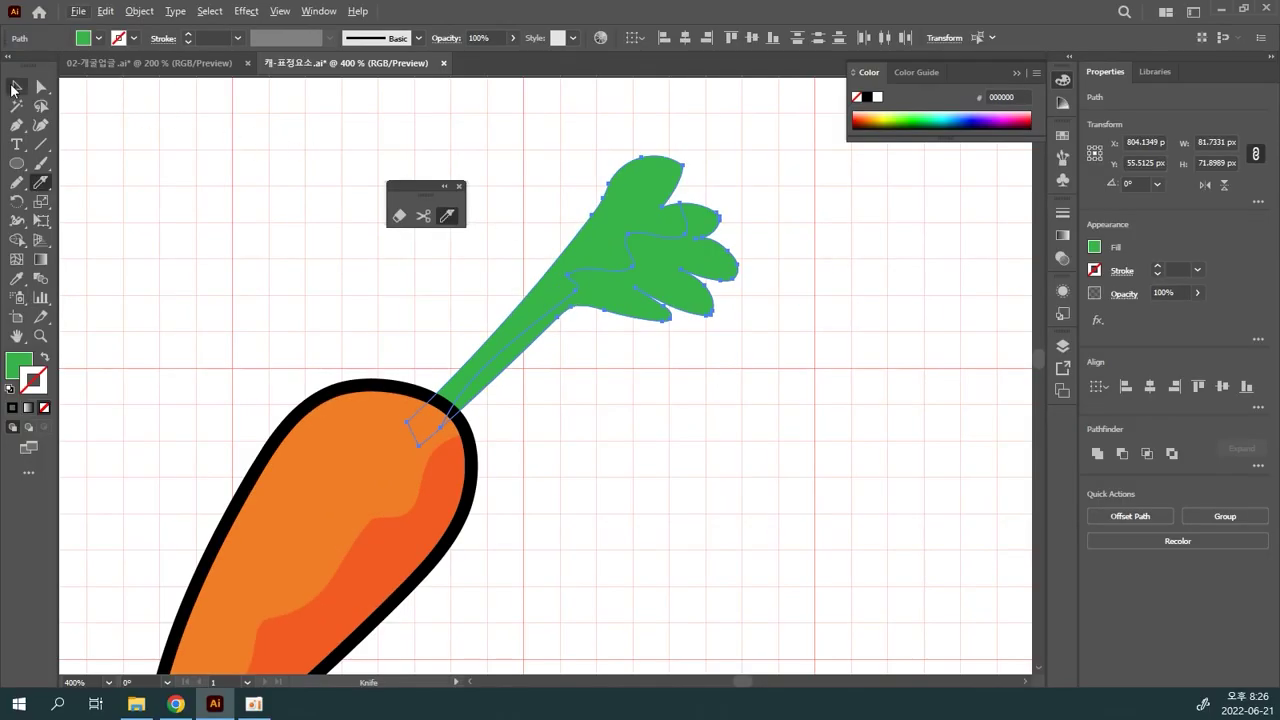
left_click(16, 86)
left_click(623, 381)
- Set the fill of the leafy top's lower-right piece to dark green 10891B
left_click_drag(642, 298, 787, 412)
key("a")
key("v")
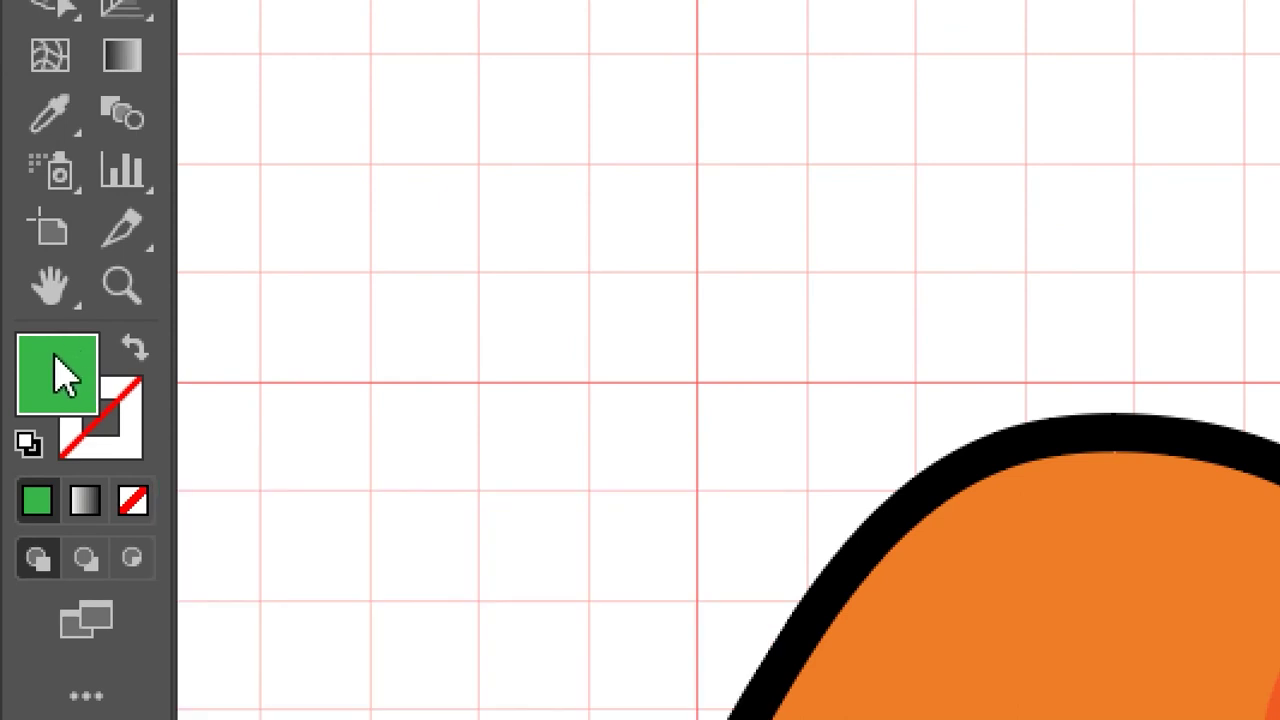
left_click(120, 410)
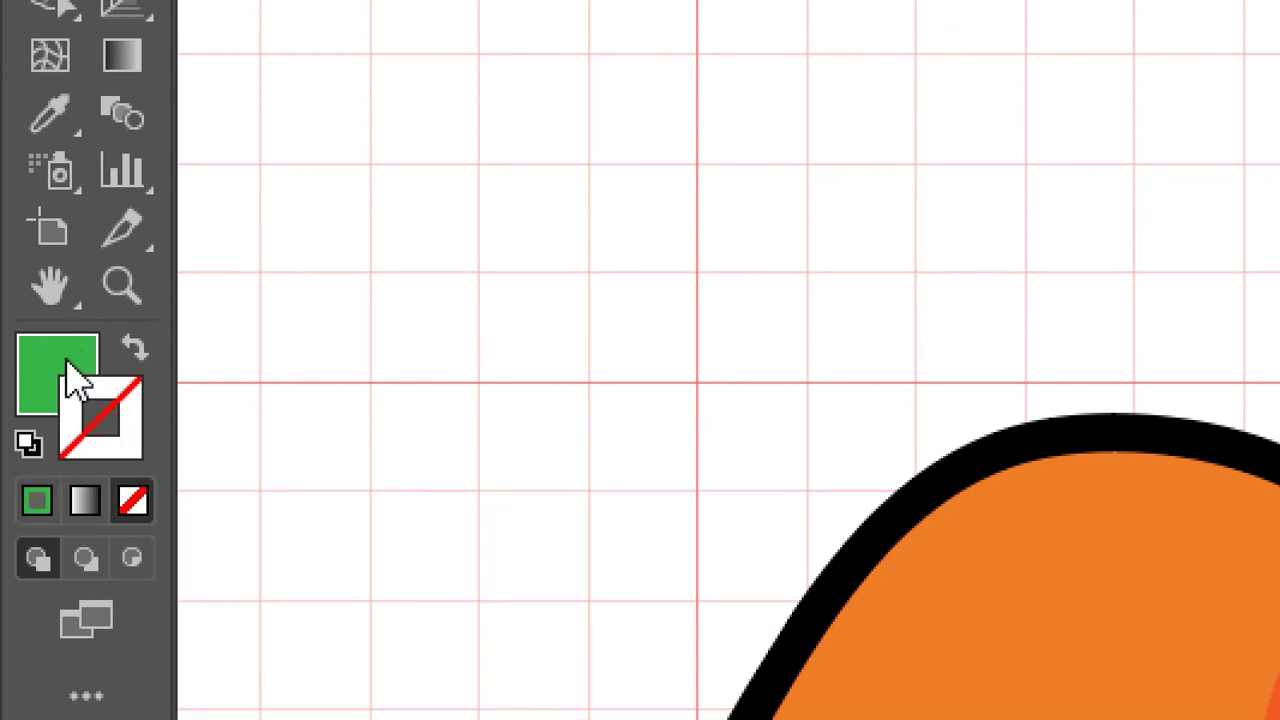
left_click(67, 363)
double_click(78, 380)
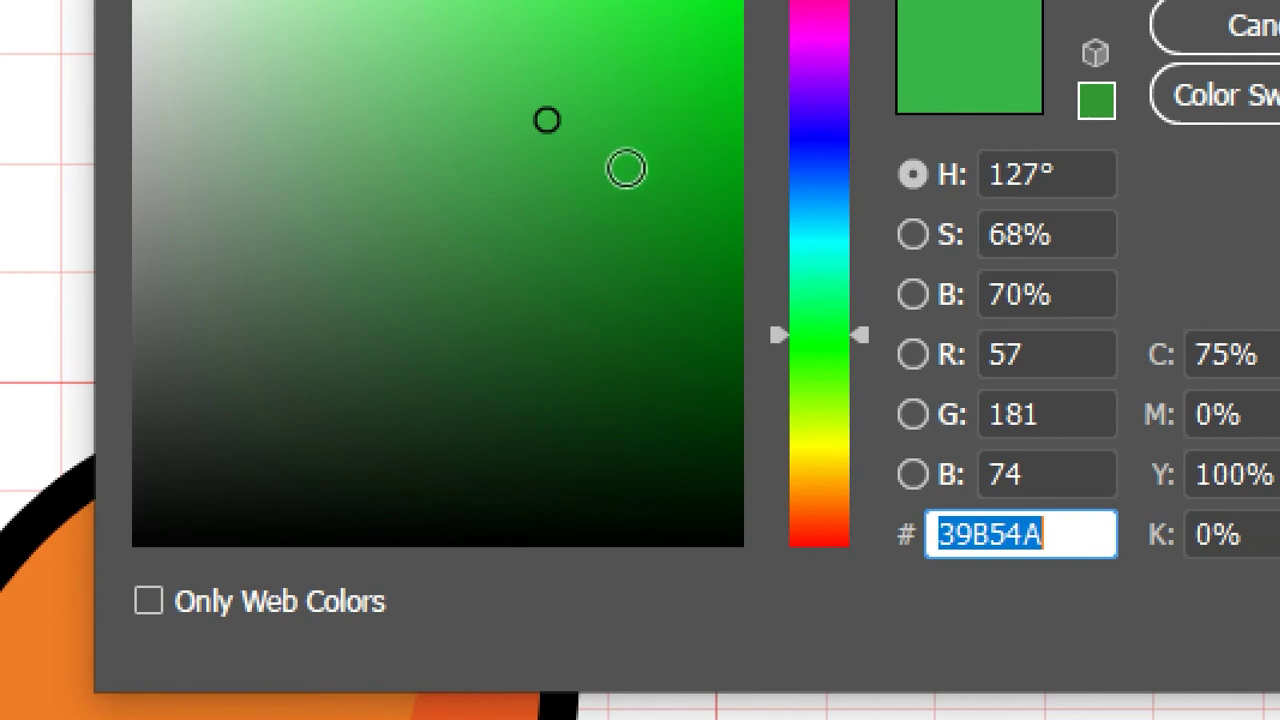
left_click(615, 170)
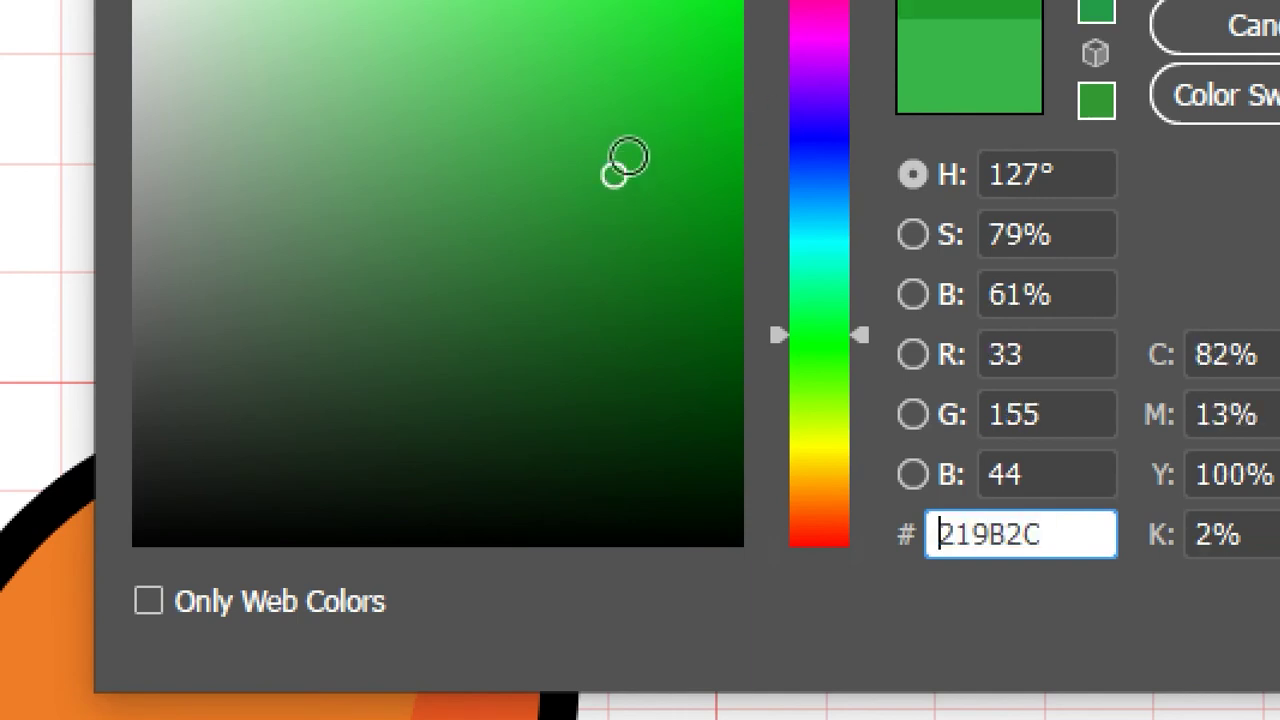
left_click(676, 441)
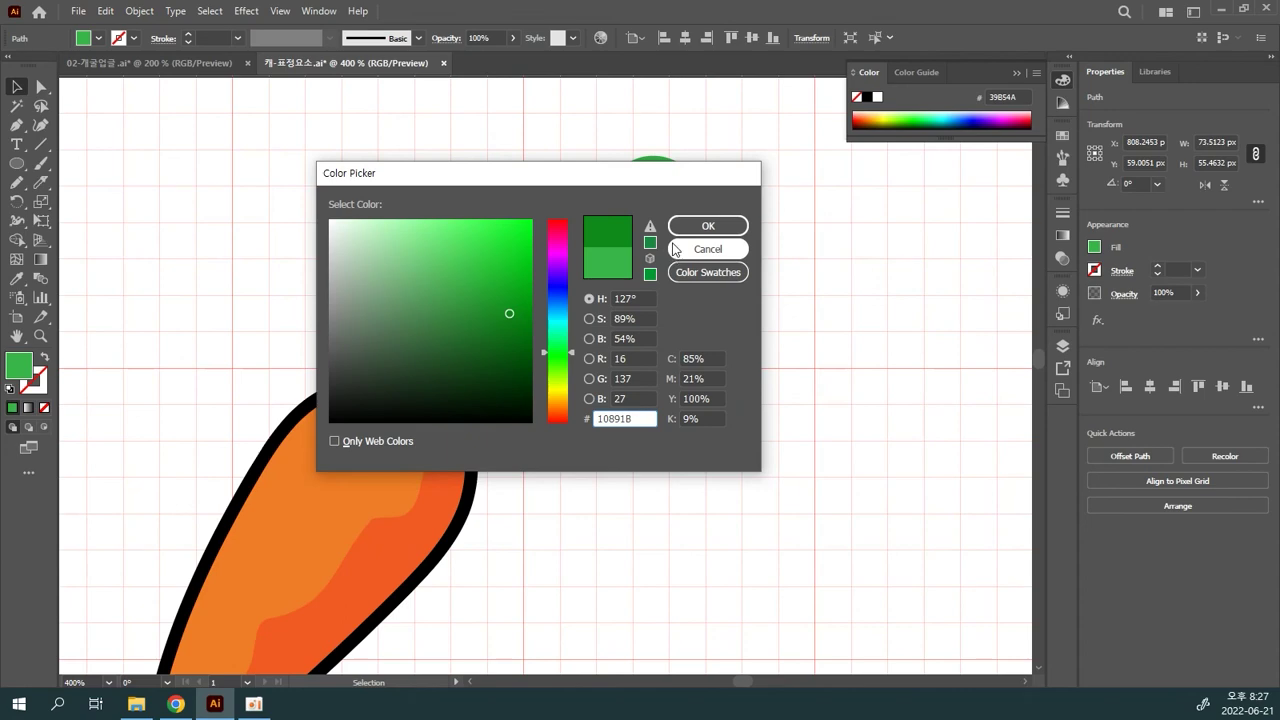
left_click(1230, 178)
left_click(828, 274)
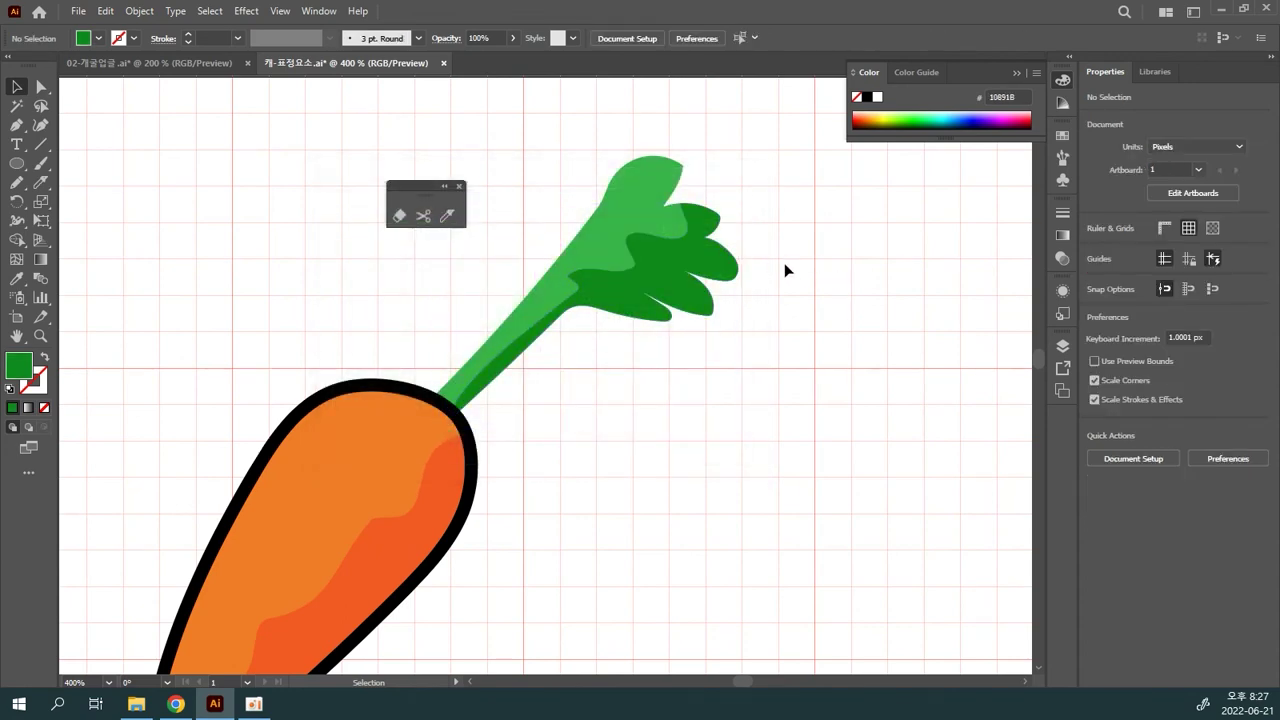
- Paste the uncut leafy top in front, remove its fill to leave the black outline, and group it with the green pieces
key("ctrl+z")
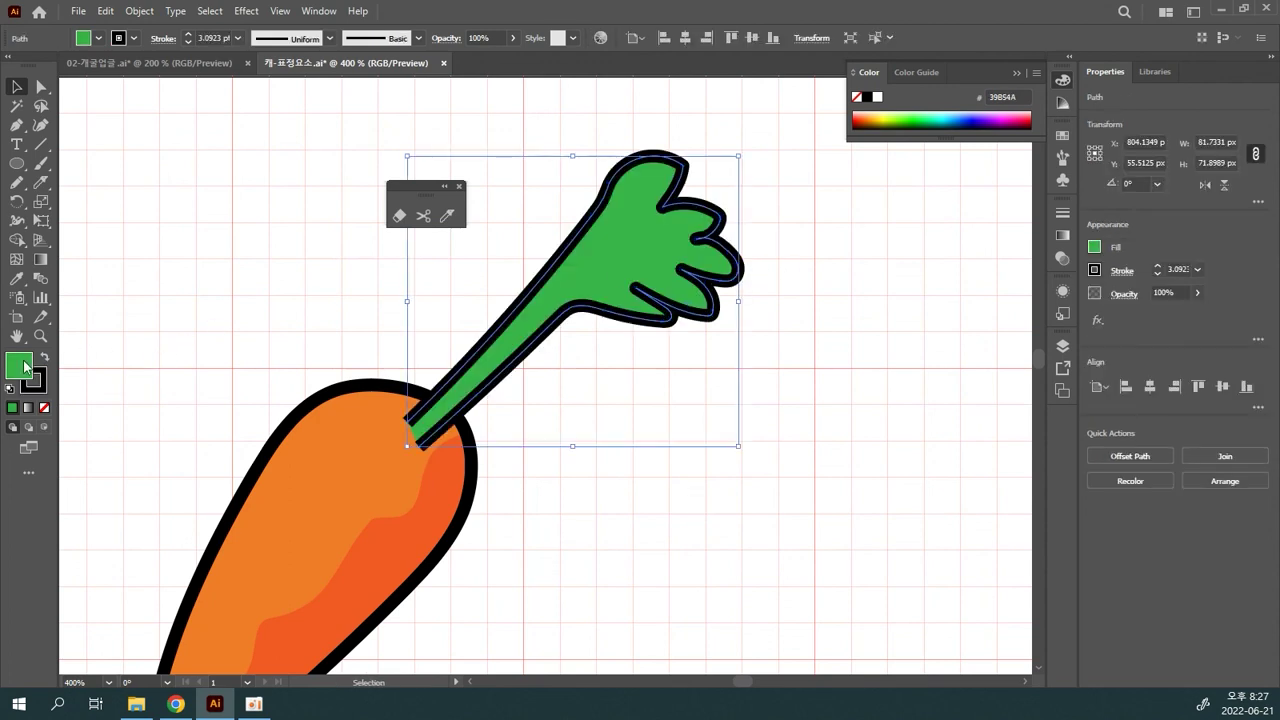
left_click(44, 409)
left_click_drag(828, 346, 583, 194)
key("a")
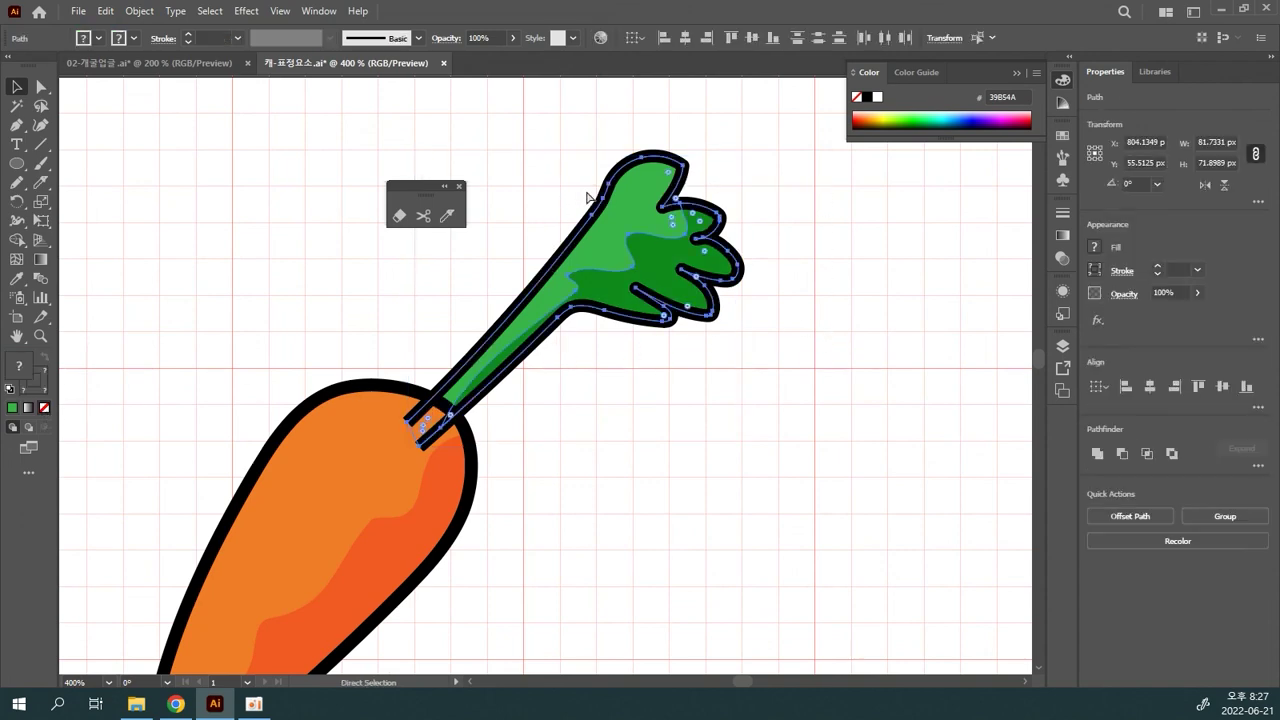
left_click(765, 275)
key("v")
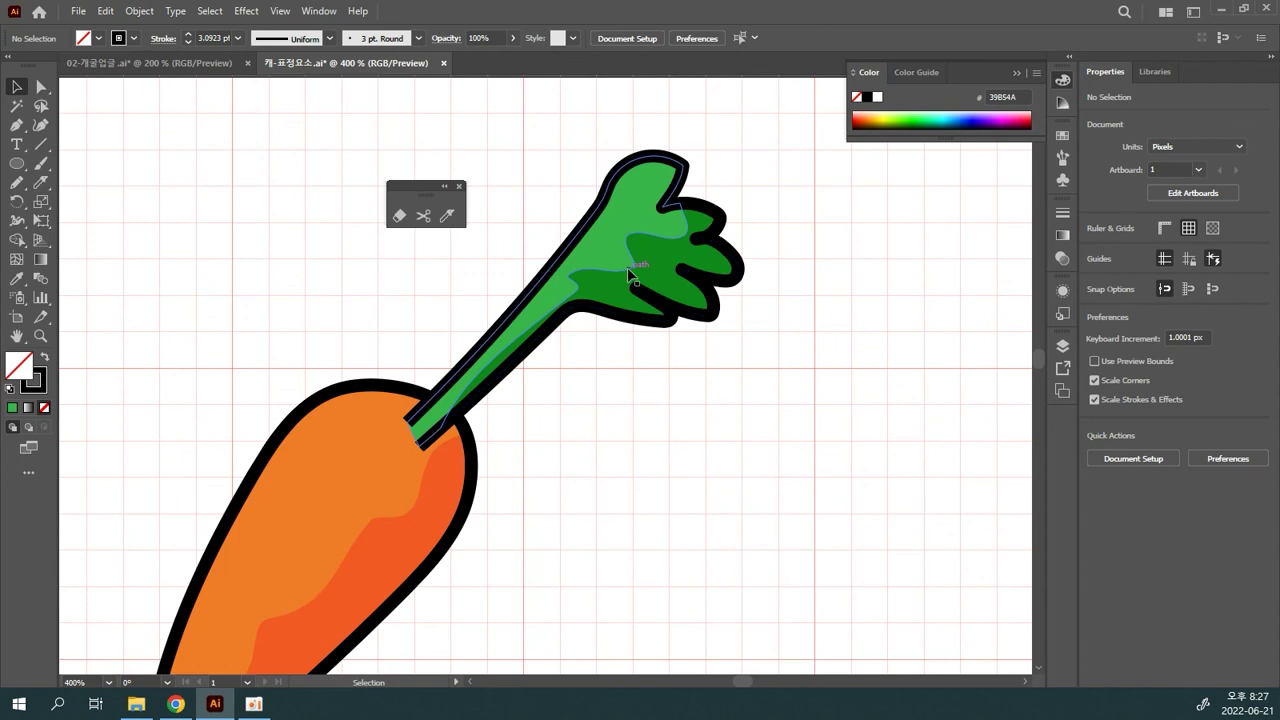
- Send the grouped leafy top behind the carrot
left_click(622, 267)
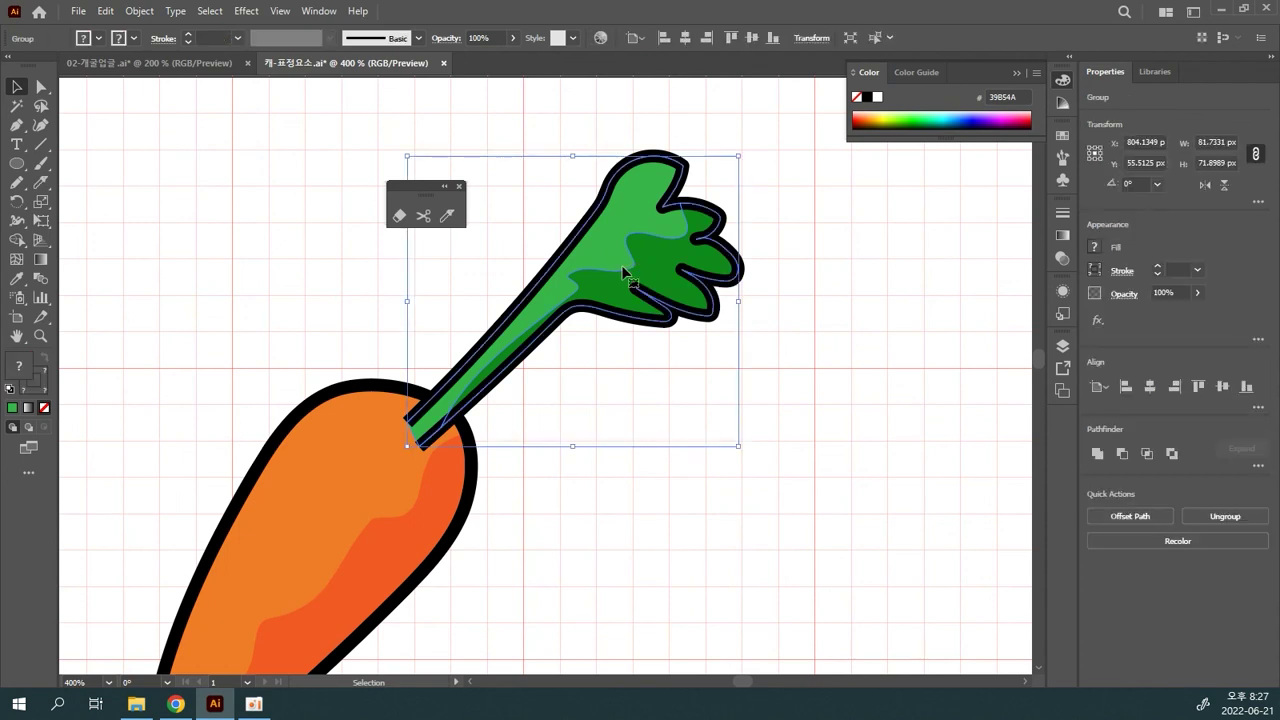
key("ctrl+shift+bracketleft")
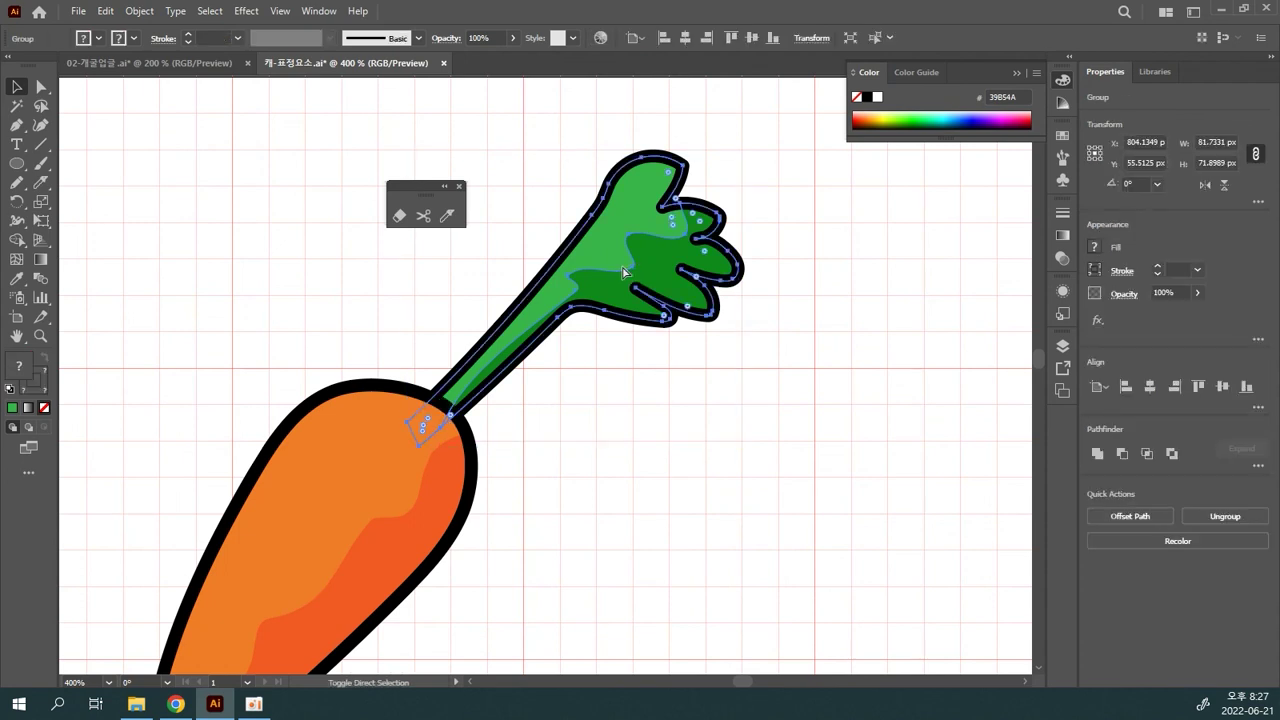
left_click(656, 442)
- Duplicate the leafy top and rotate the copy steeper, placing it to the left of the original on the carrot's upper end
left_click(623, 270)
left_click_drag(623, 270, 594, 227)
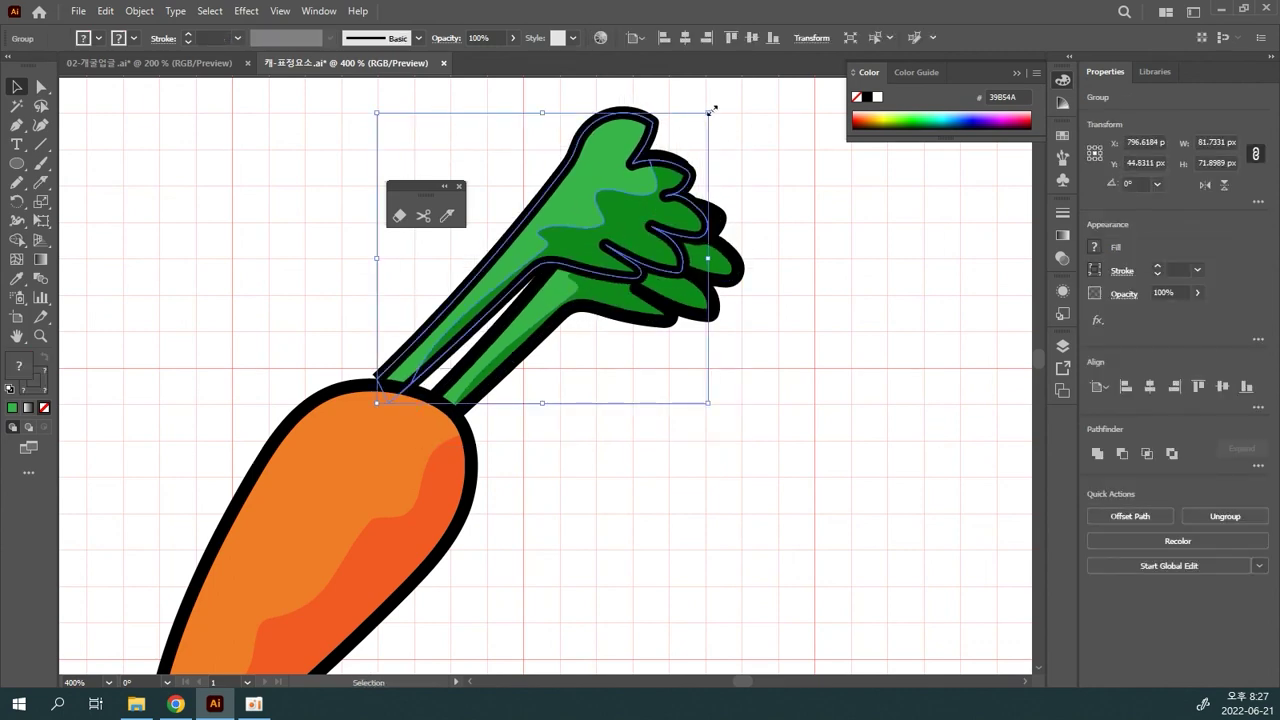
left_click_drag(713, 109, 672, 76)
left_click_drag(591, 145, 557, 172)
key("ctrl+z")
key("ctrl+z")
left_click(799, 331)
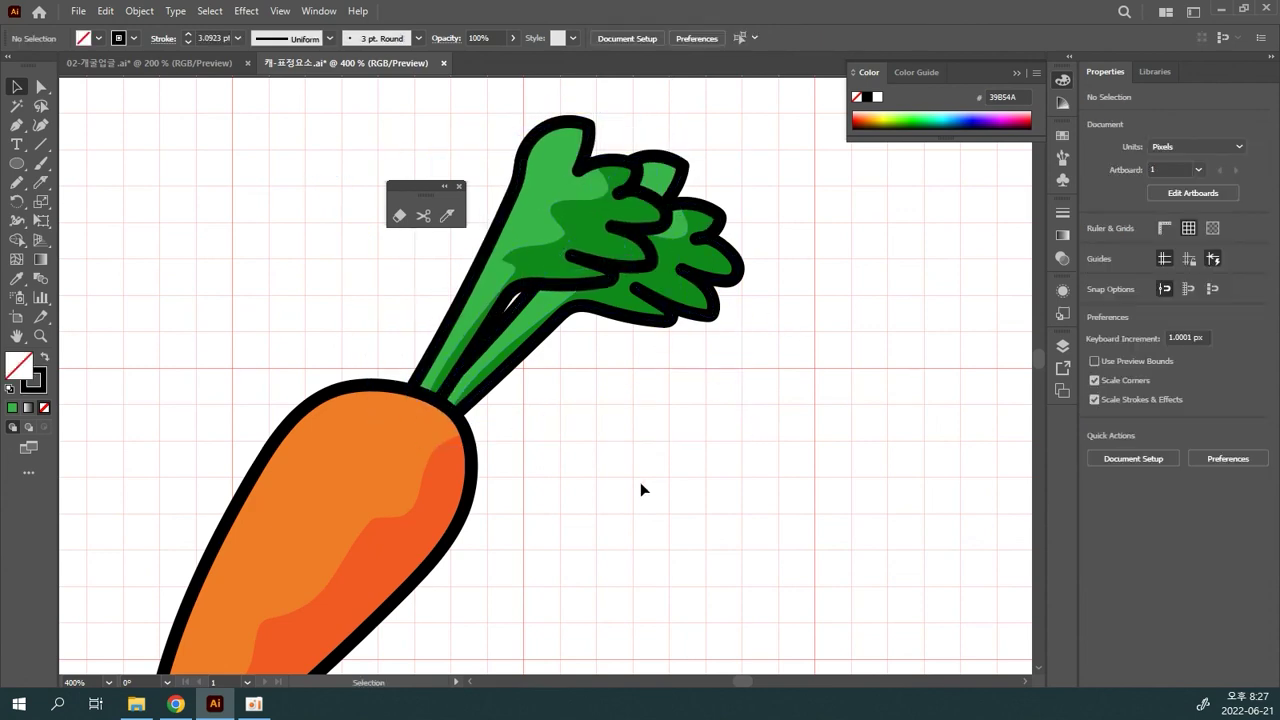
- Select the carrot body and both leafy tops to group them as one object, undoing a trial move
key("ctrl+minus")
key("ctrl+minus")
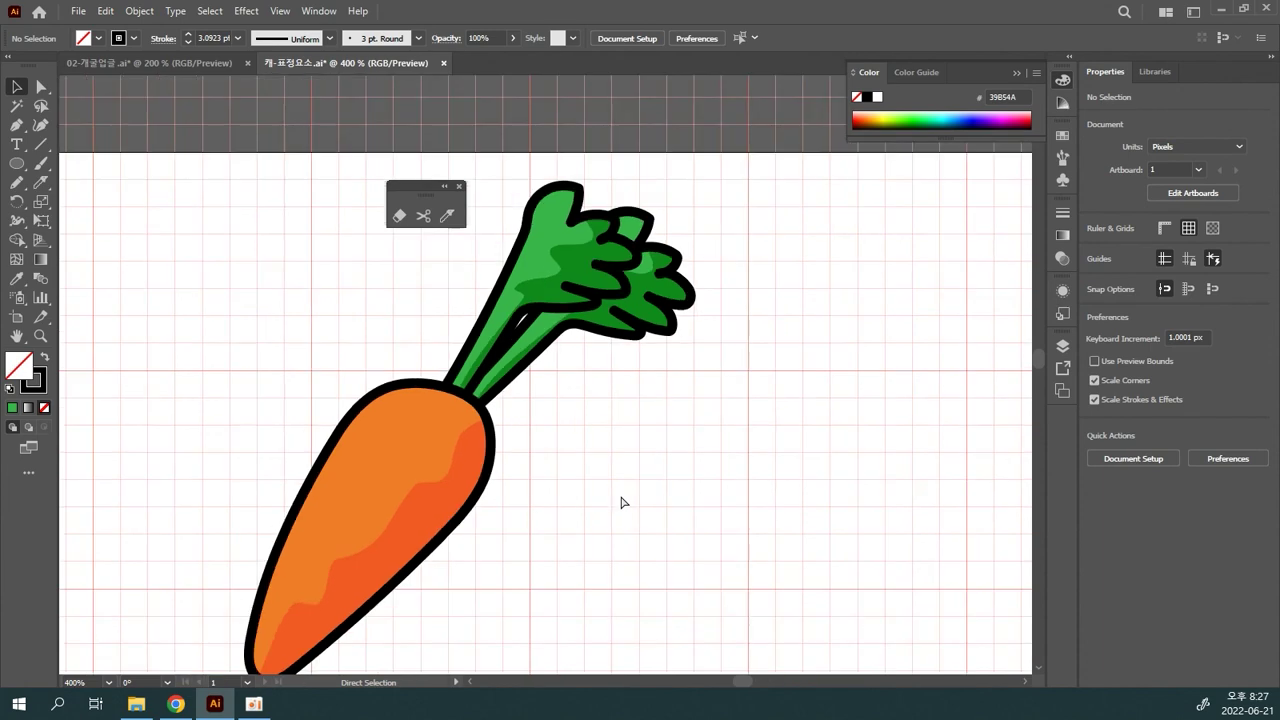
left_click(523, 345)
left_click_drag(523, 345, 604, 390)
left_click(717, 467)
left_click_drag(560, 494, 578, 470)
key("ctrl+z")
left_click(383, 486)
key("v")
left_click_drag(551, 511, 572, 496)
left_click(717, 551)
- Move the complete carrot left on the artboard and place a duplicate to its lower right
left_click_drag(517, 451, 394, 438)
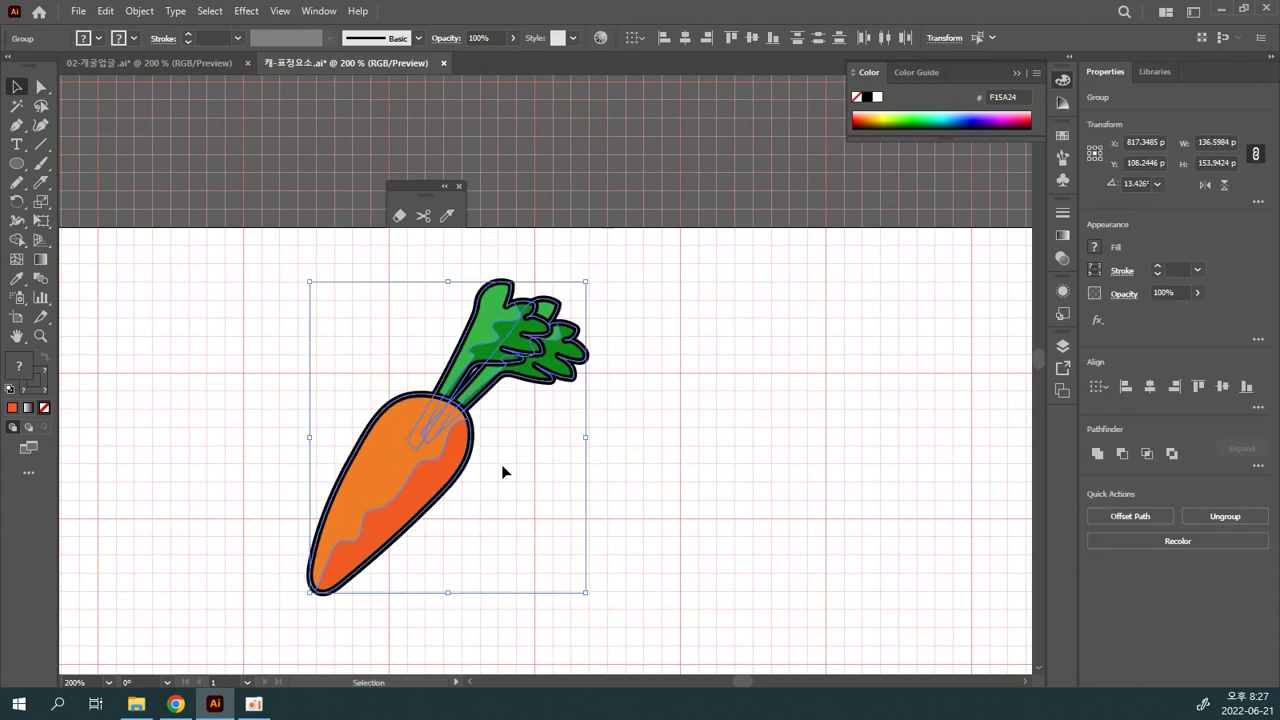
left_click(632, 463)
left_click_drag(442, 468, 668, 495)
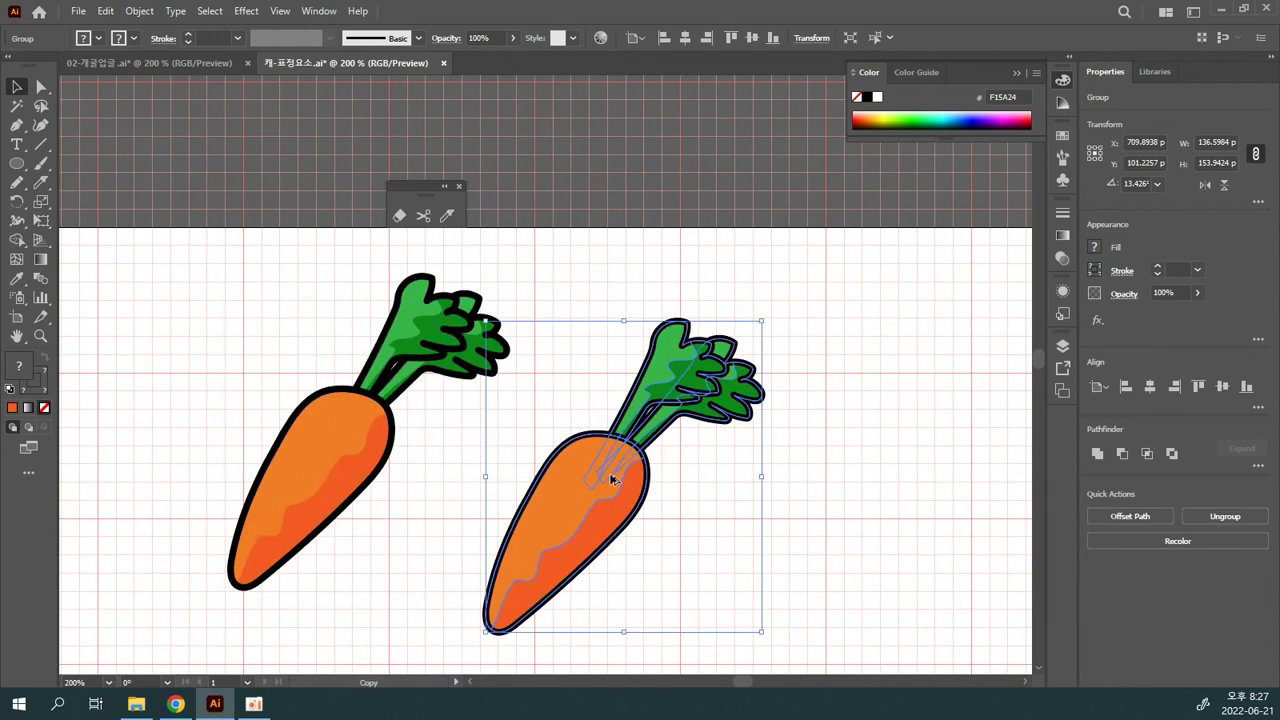
- Rotate the duplicated carrot clockwise until it lies nearly horizontal, enlarge it beside the original, and deselect it
left_click_drag(768, 316, 819, 437)
left_click_drag(793, 381, 872, 352)
left_click_drag(786, 421, 776, 485)
left_click(762, 323)
key("ctrl+minus")
key("ctrl+minus")
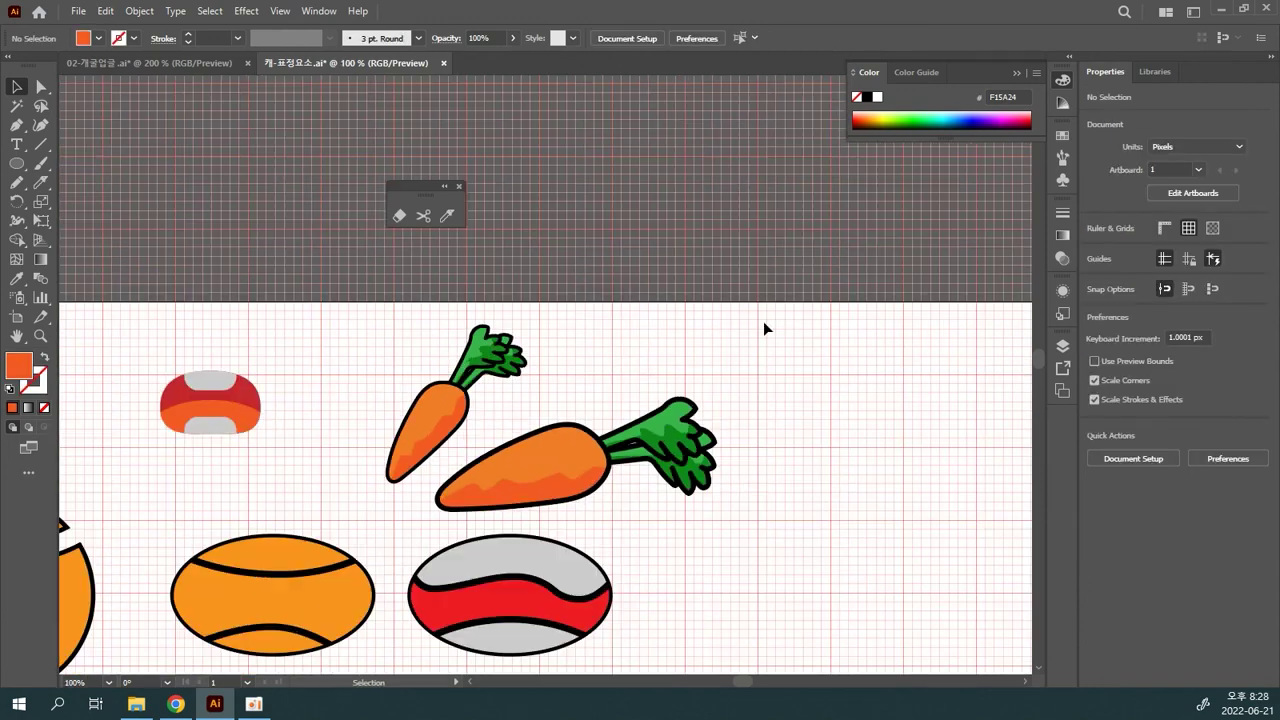
- Save the document with the two finished carrots
scroll(763, 328, "down", 3)
scroll(763, 328, "left", 3)
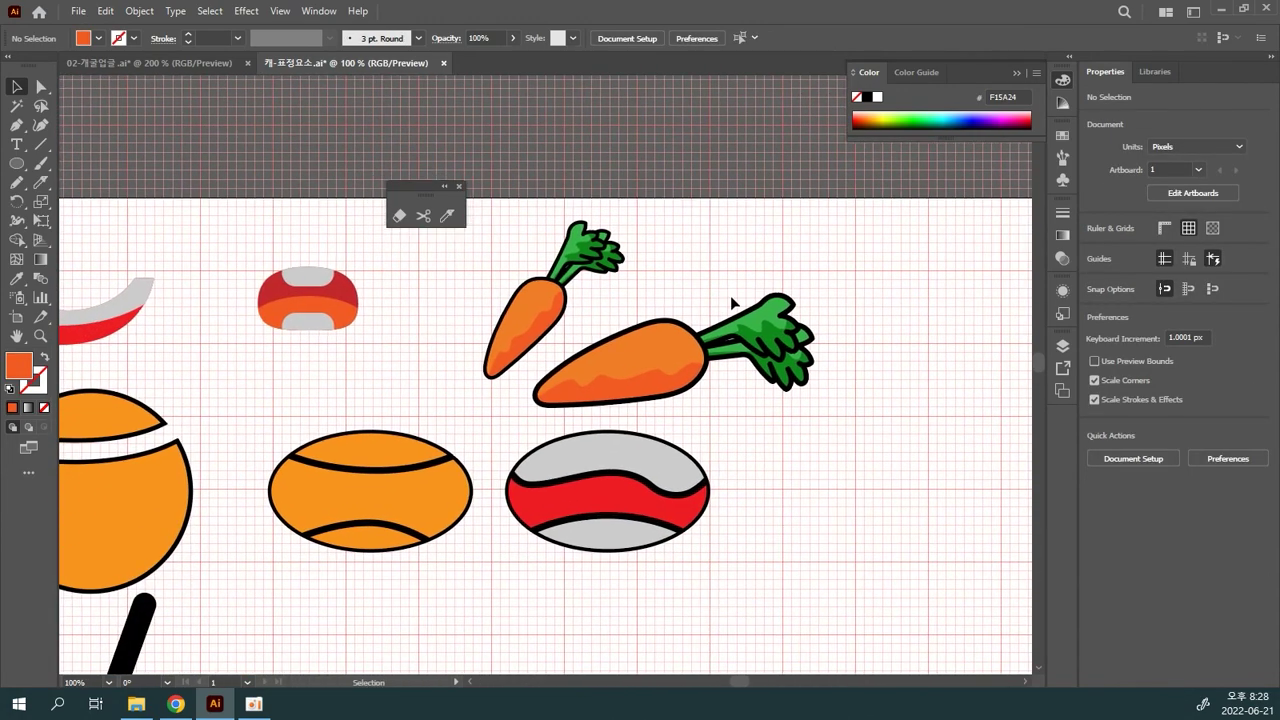
key("ctrl")
key("ctrl+s")
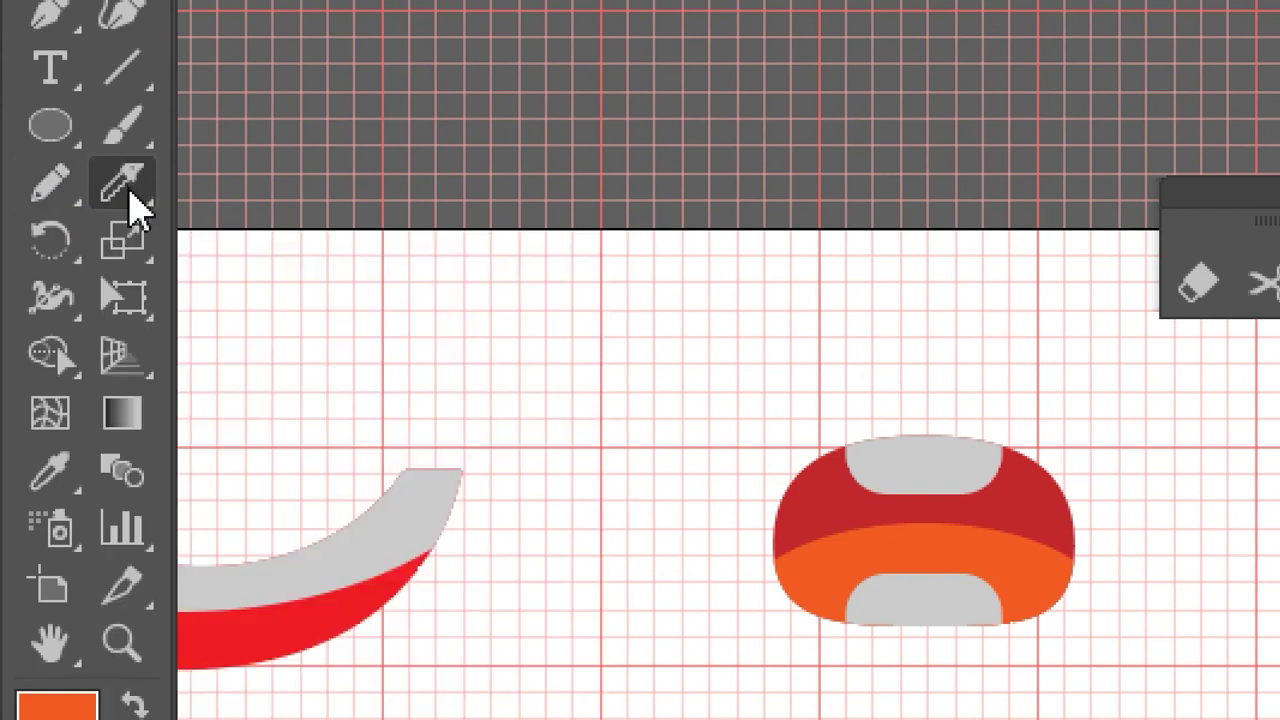
left_click(133, 200)
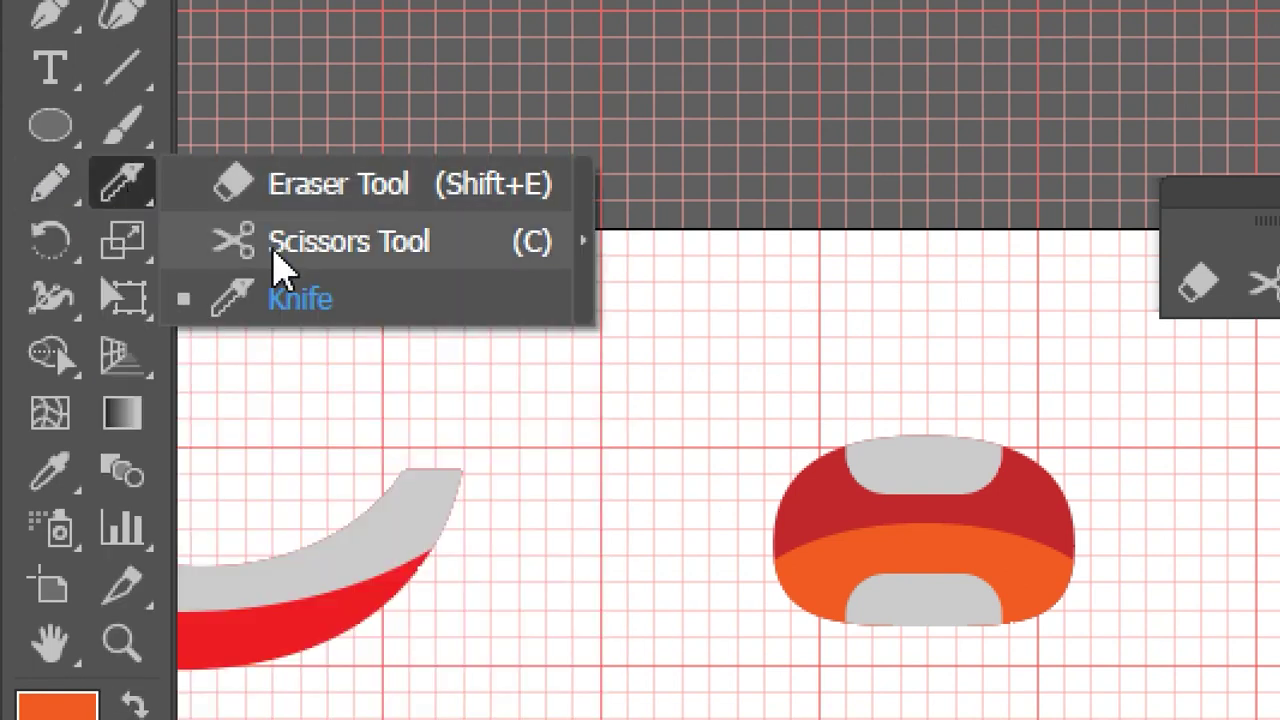
left_click(372, 250)
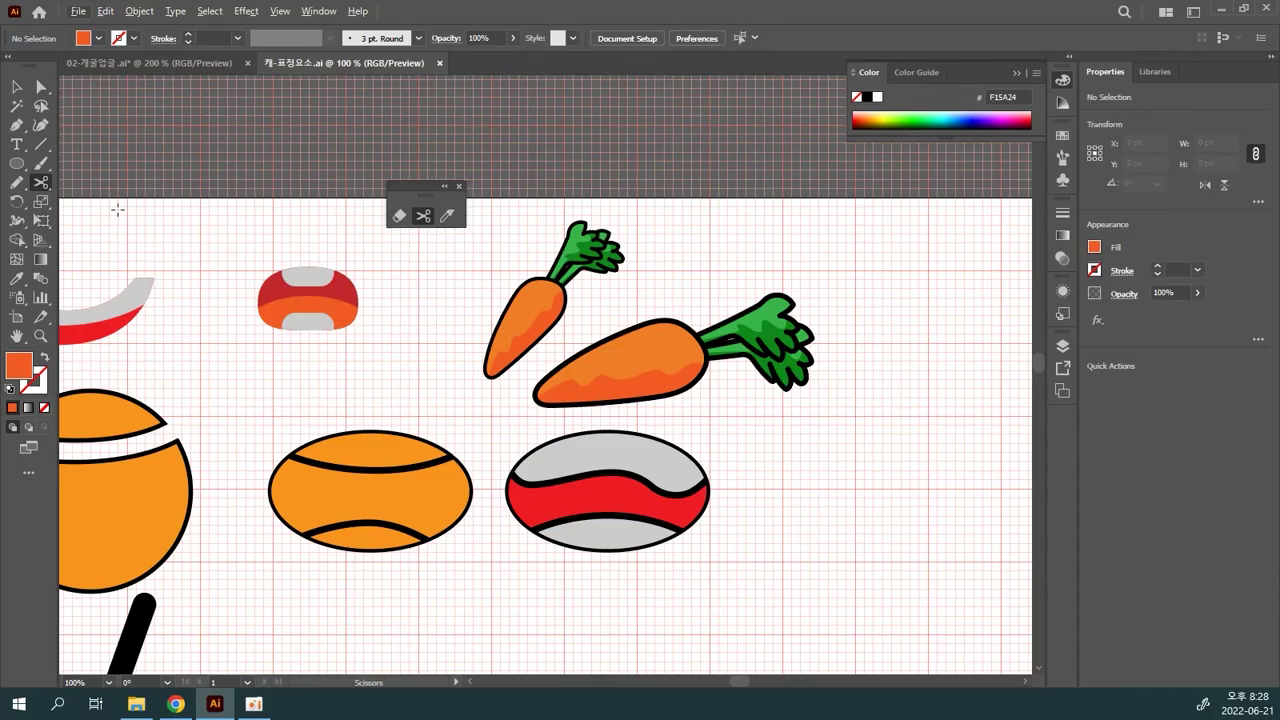
left_click(16, 87)
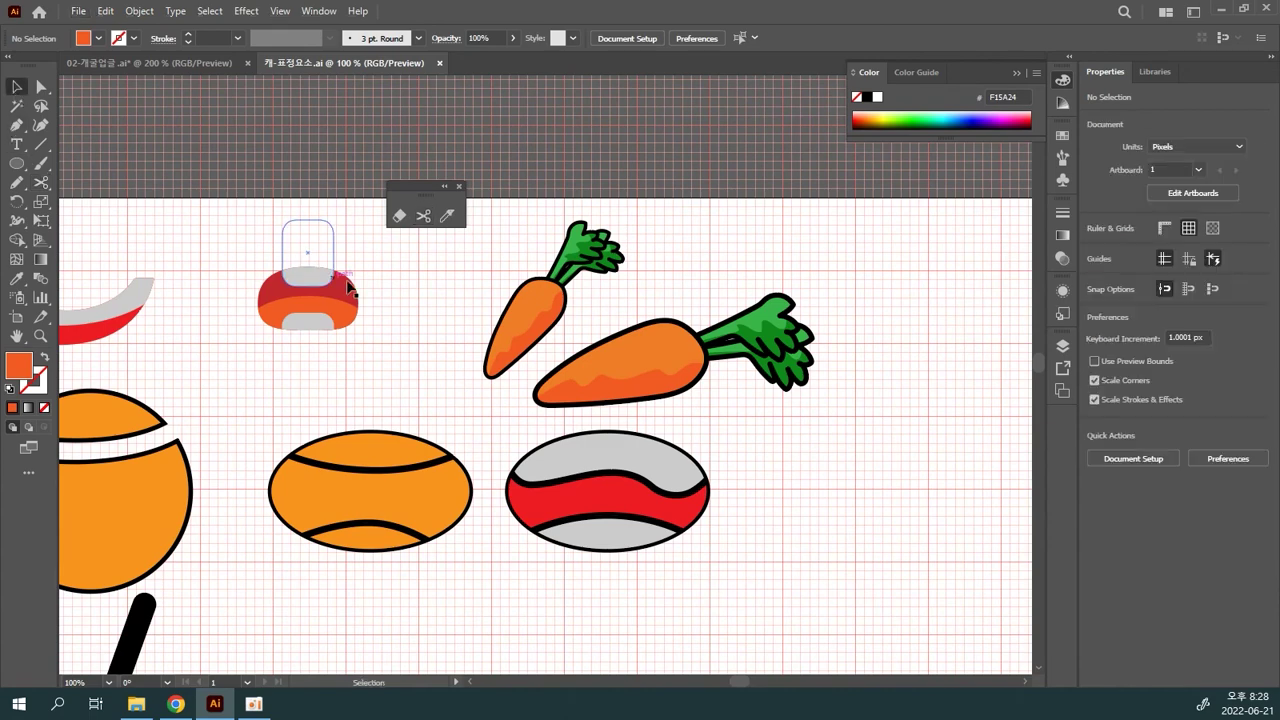